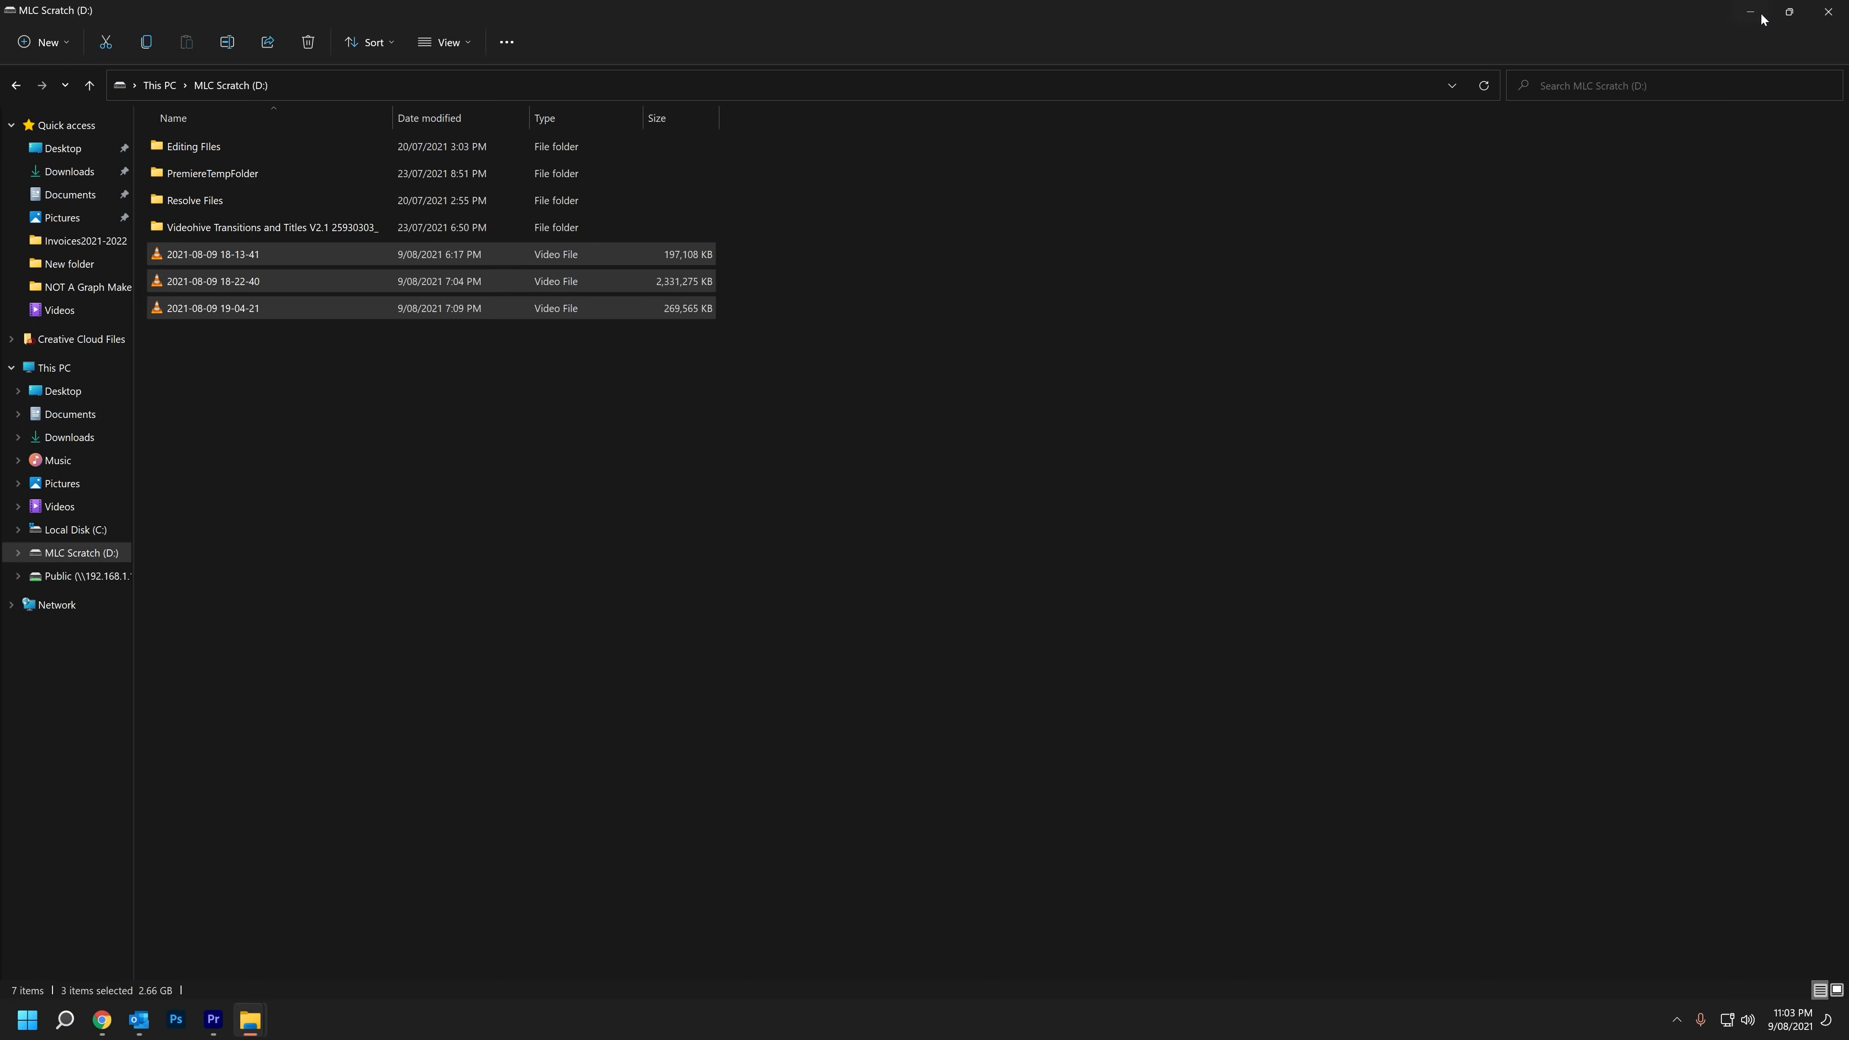
Minimise the file window, return to the Privacy & security overview and look through the Windows and app permission categories.
{"action": "left_click", "coordinate": [1751, 13]}
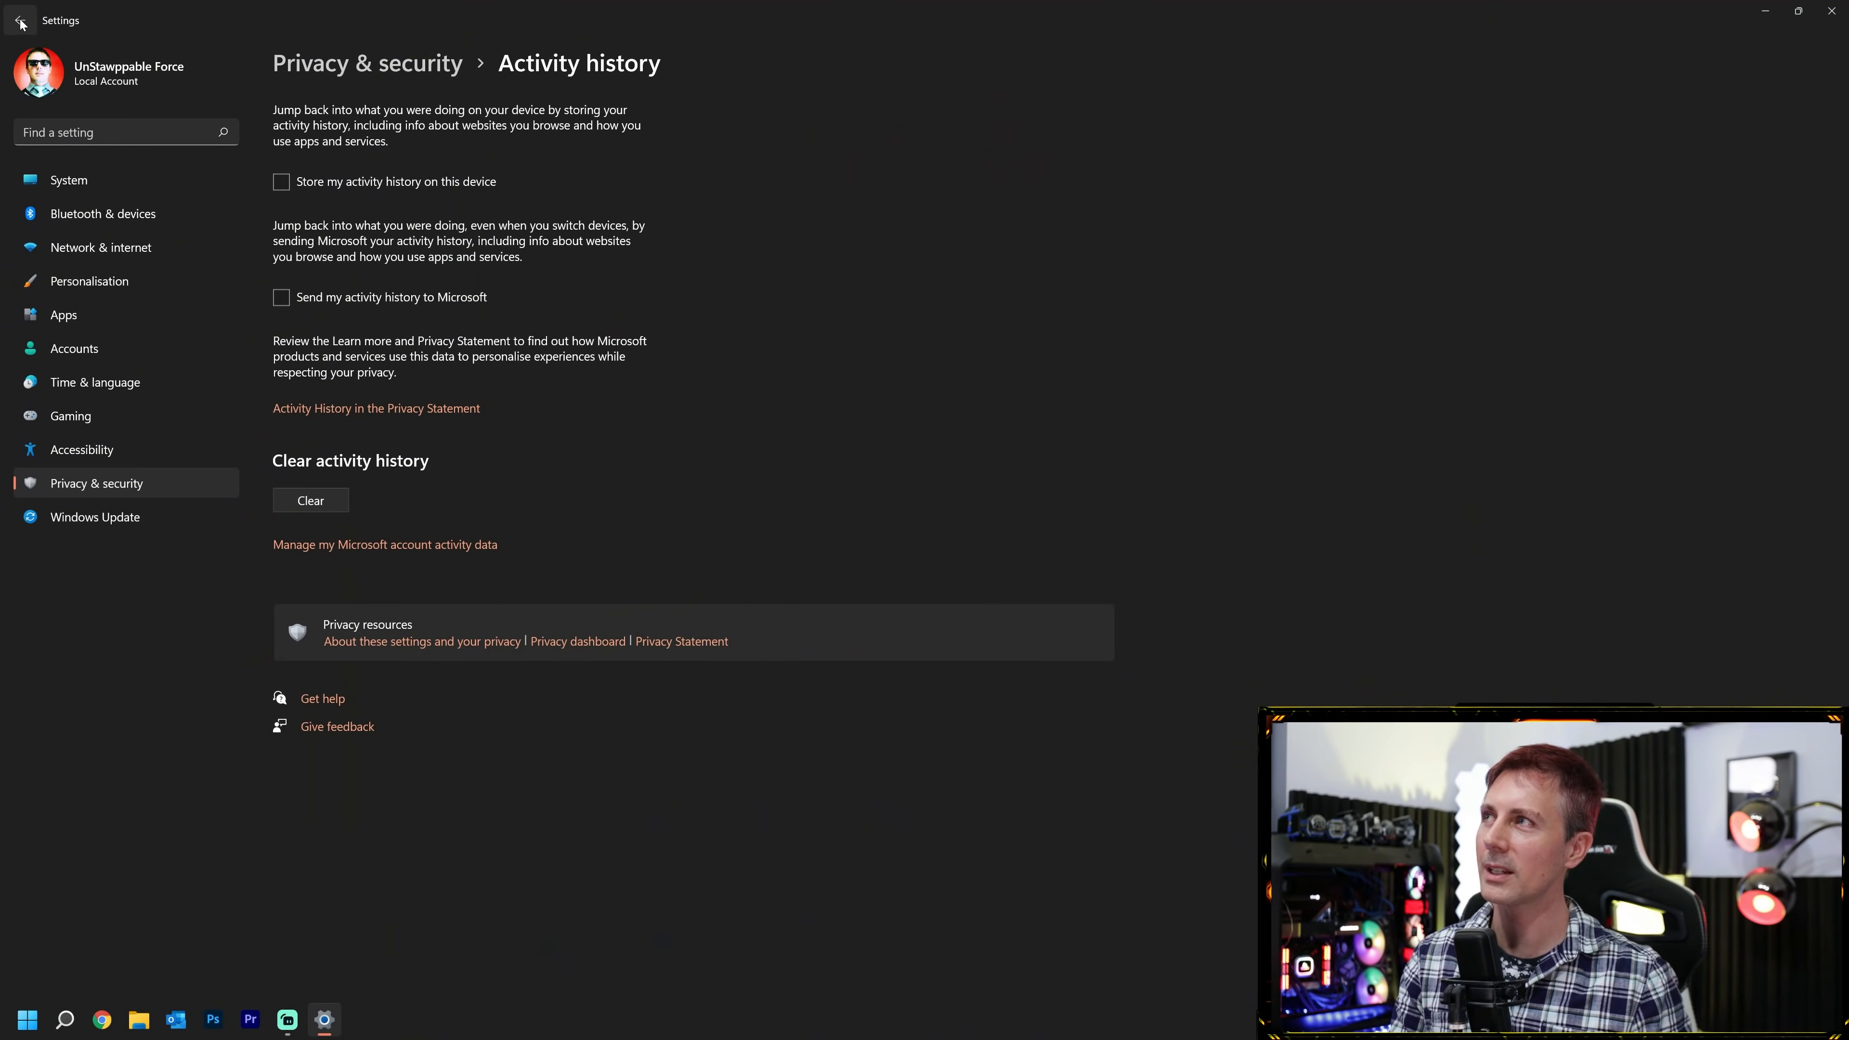
{"action": "left_click", "coordinate": [20, 22]}
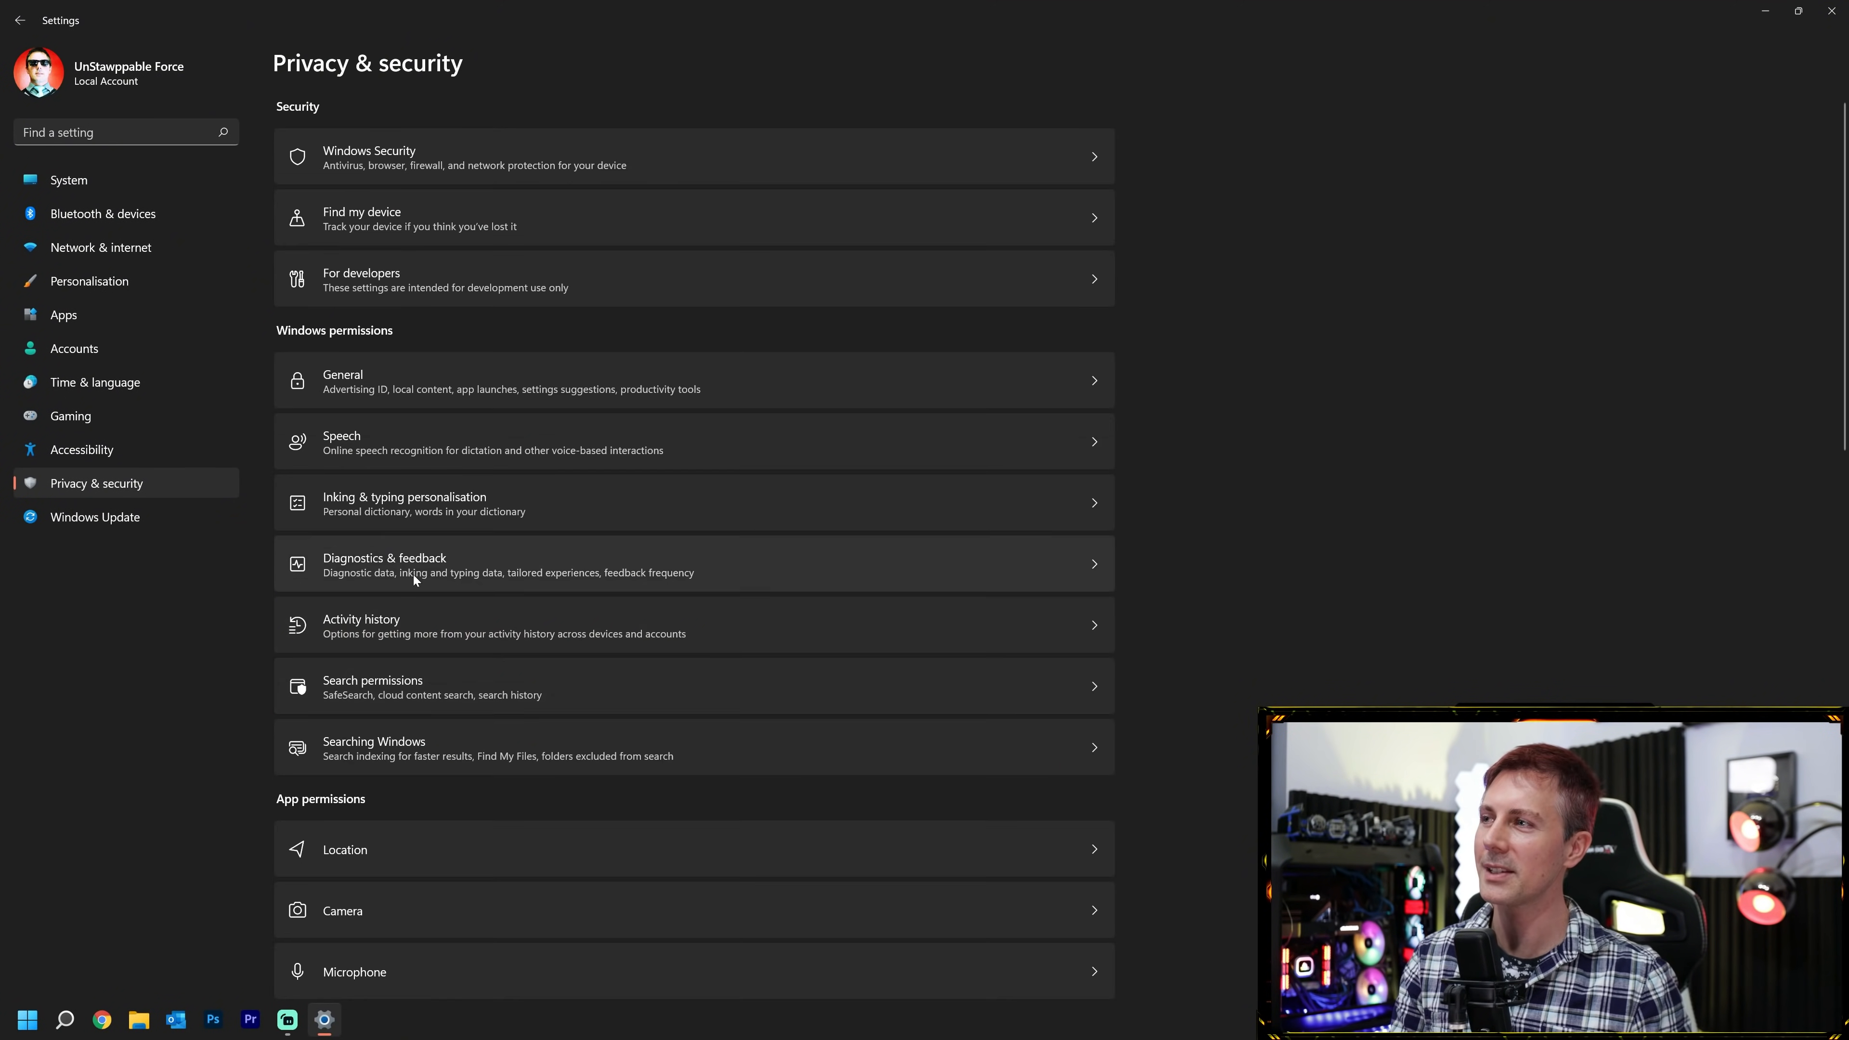
{"action": "scroll", "coordinate": [463, 498], "scroll_direction": "down", "scroll_amount": 2}
{"action": "scroll", "coordinate": [346, 659], "scroll_direction": "down", "scroll_amount": 2}
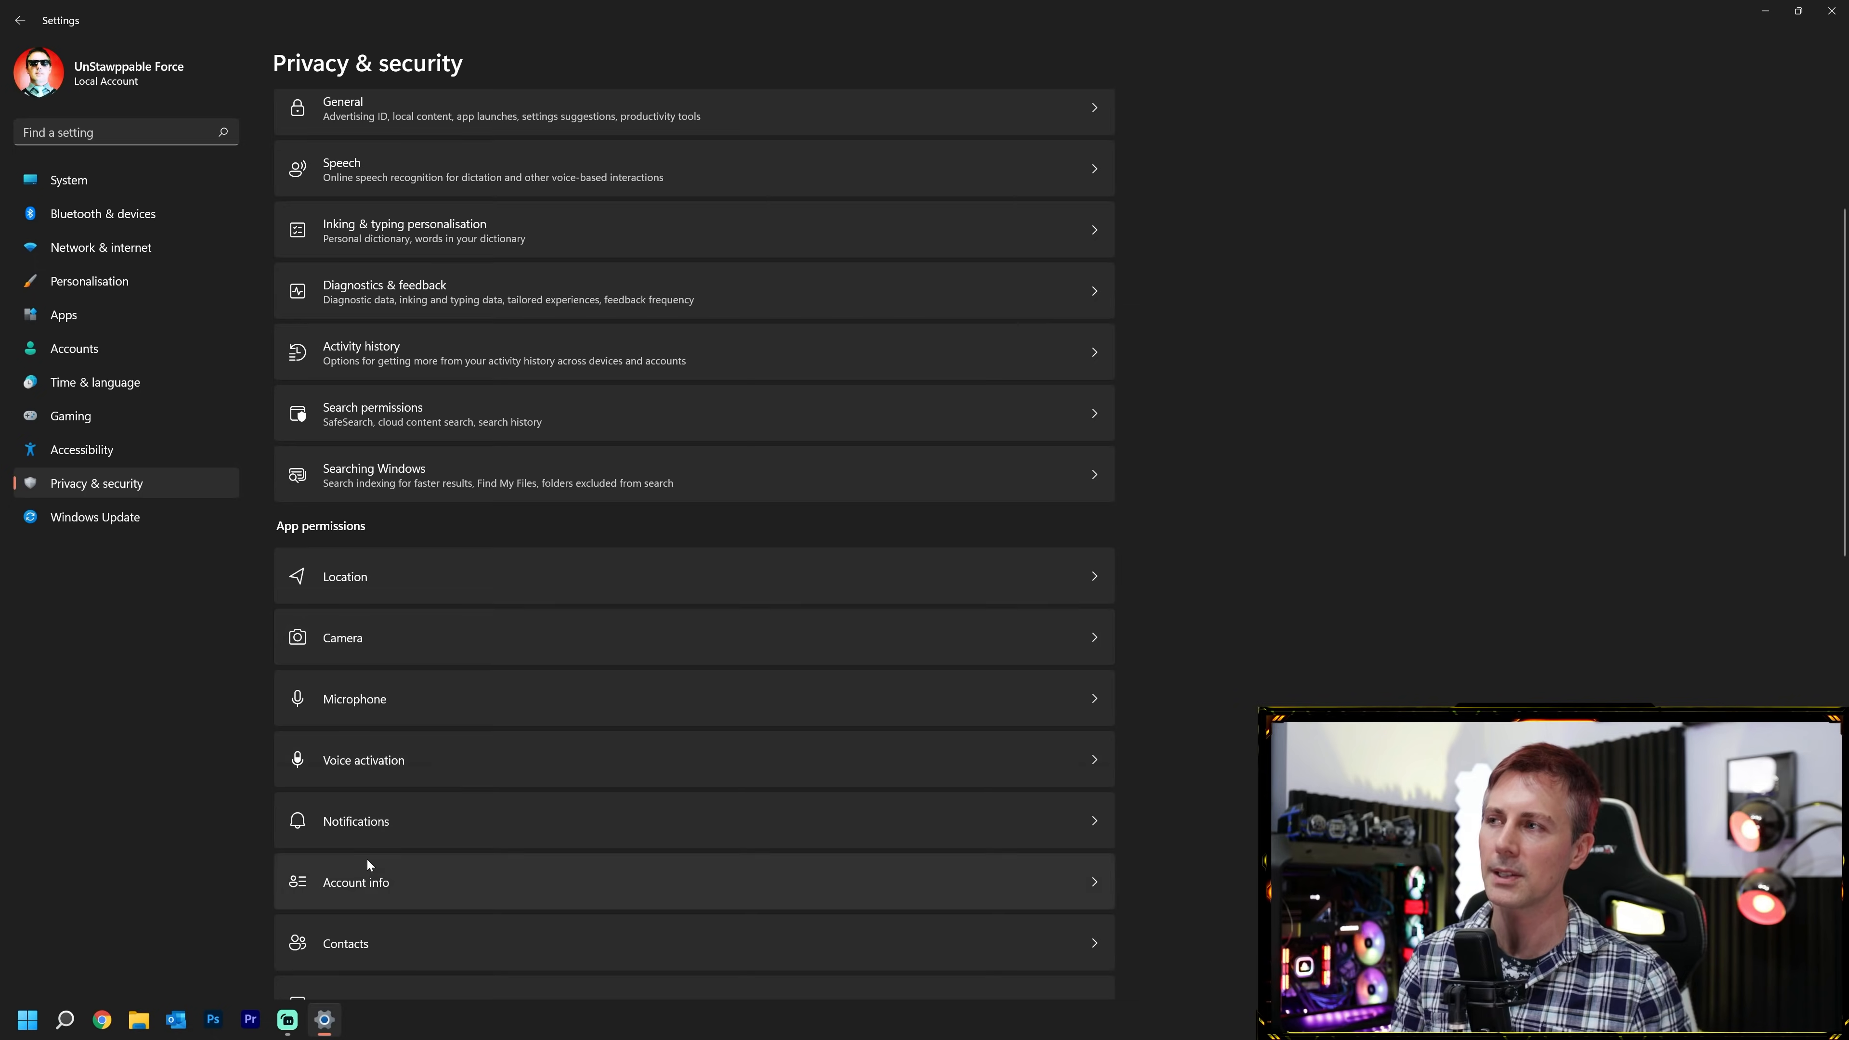
{"action": "left_click", "coordinate": [418, 591]}
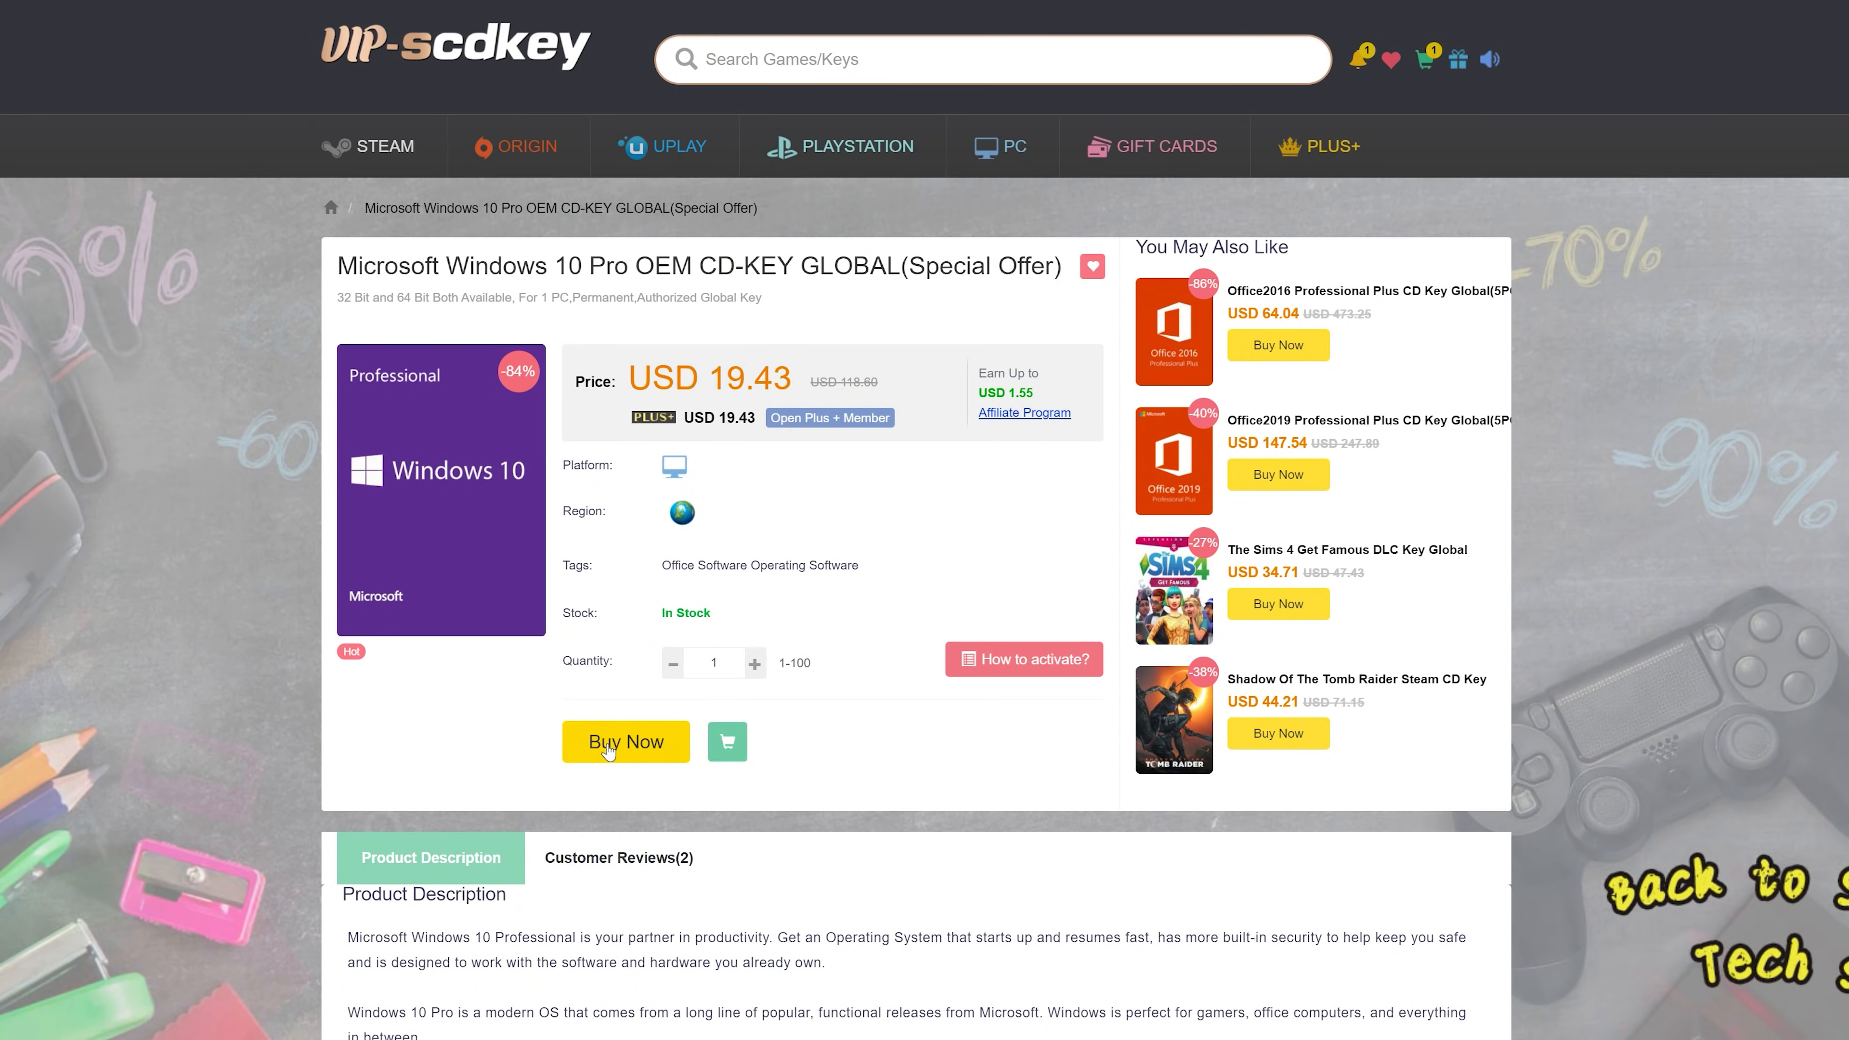
Start buying the Microsoft Windows 10 Pro OEM CD-KEY GLOBAL and apply the promotion code TYC to the order.
{"action": "left_click", "coordinate": [601, 751]}
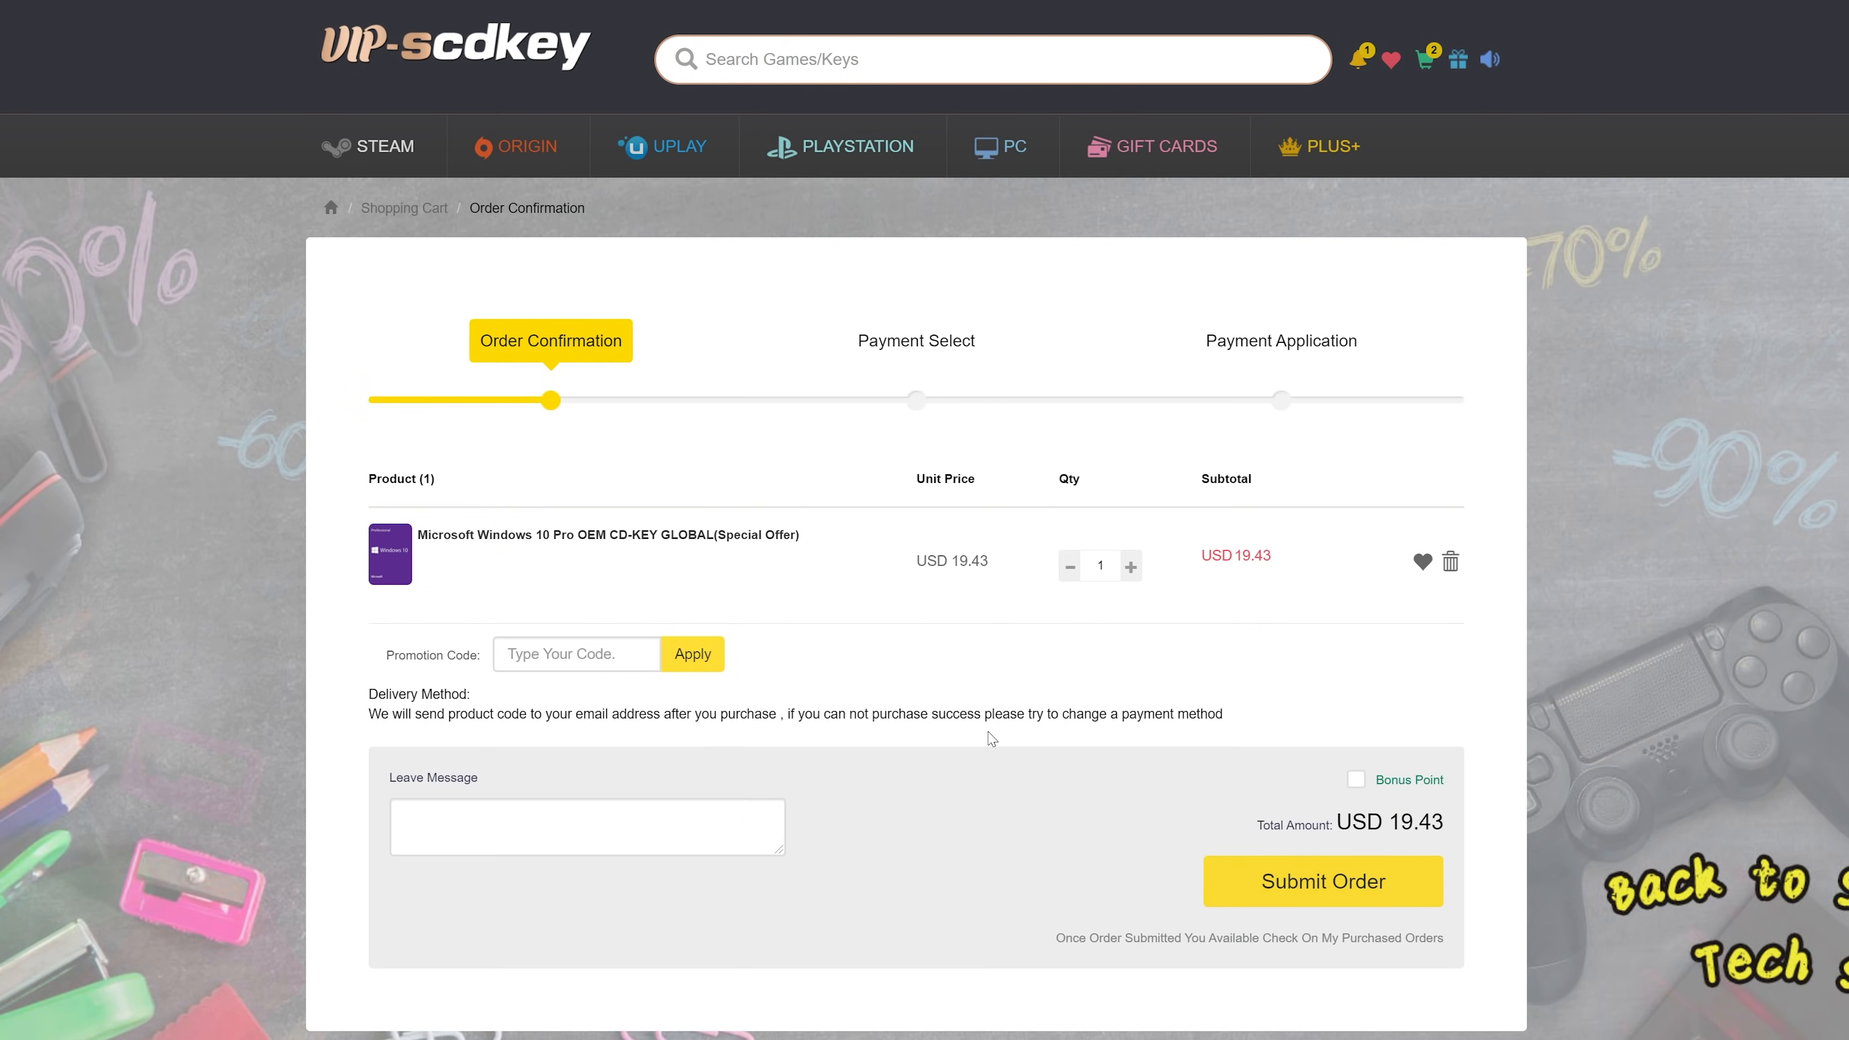
{"action": "left_click", "coordinate": [596, 661]}
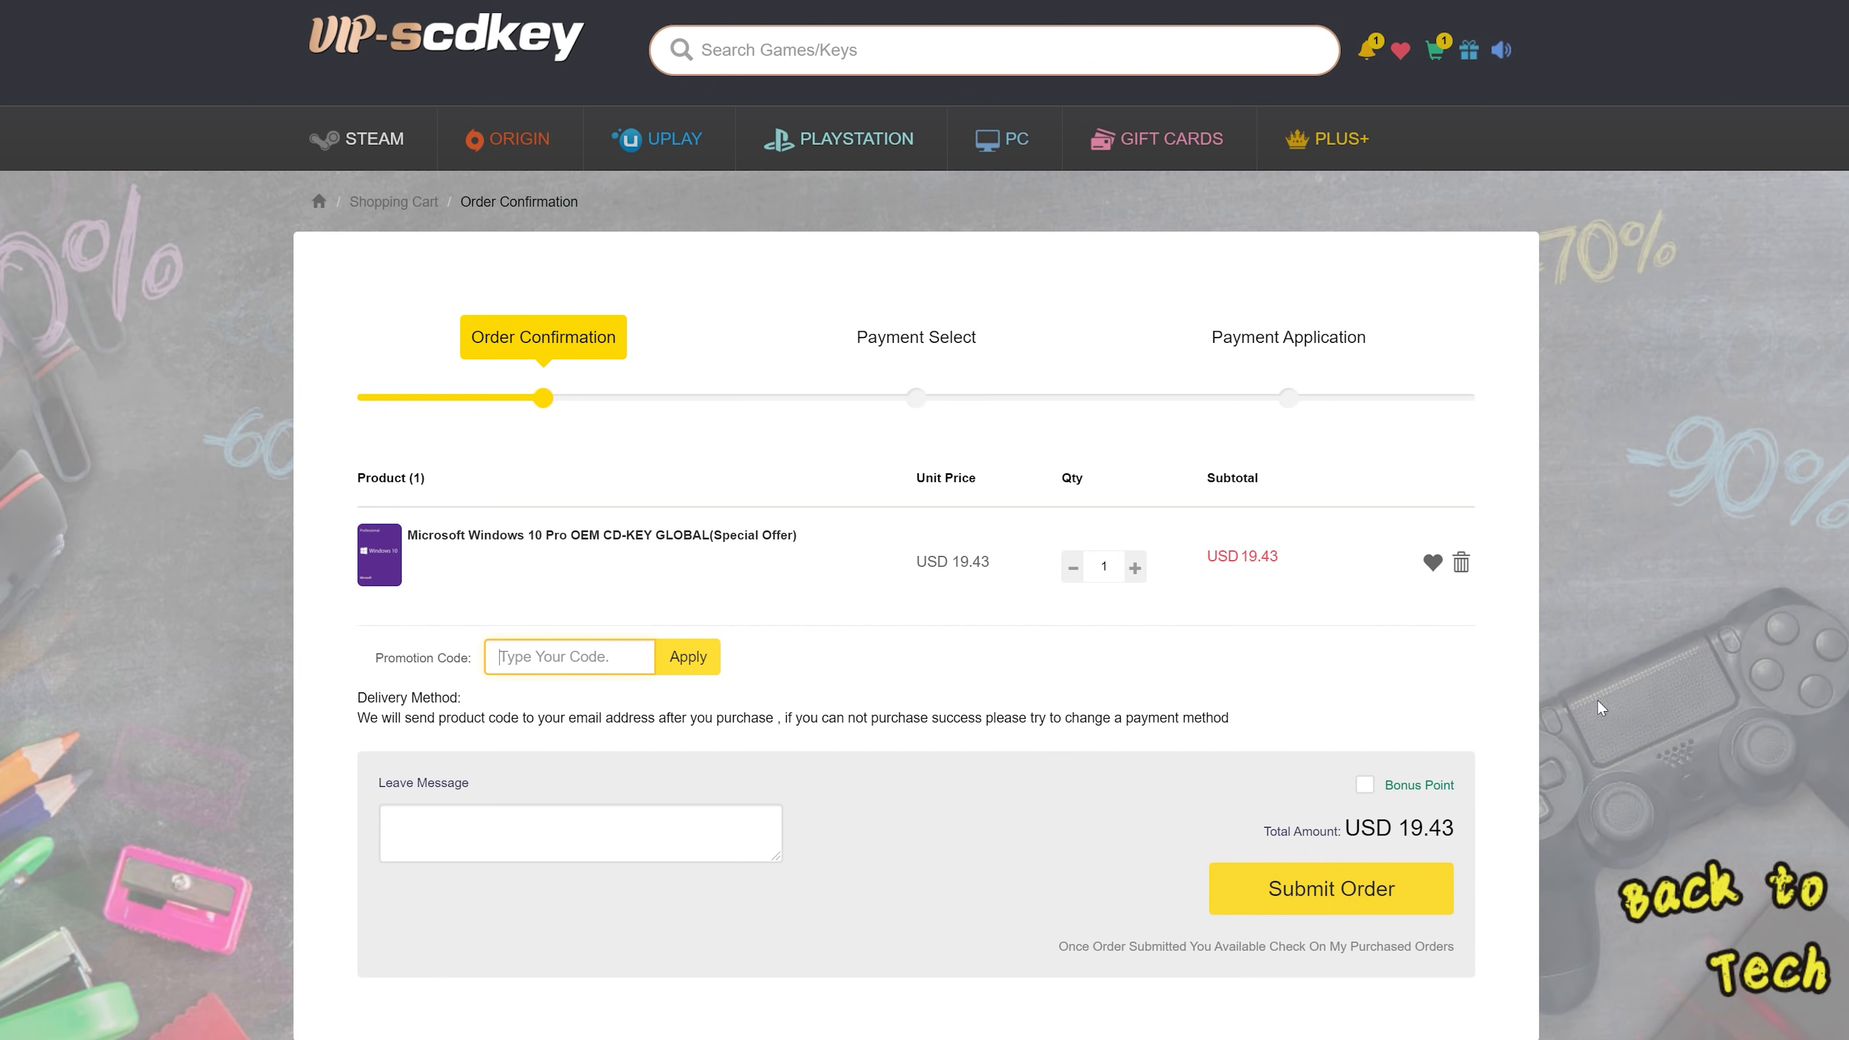
{"action": "type", "text": "TYC"}
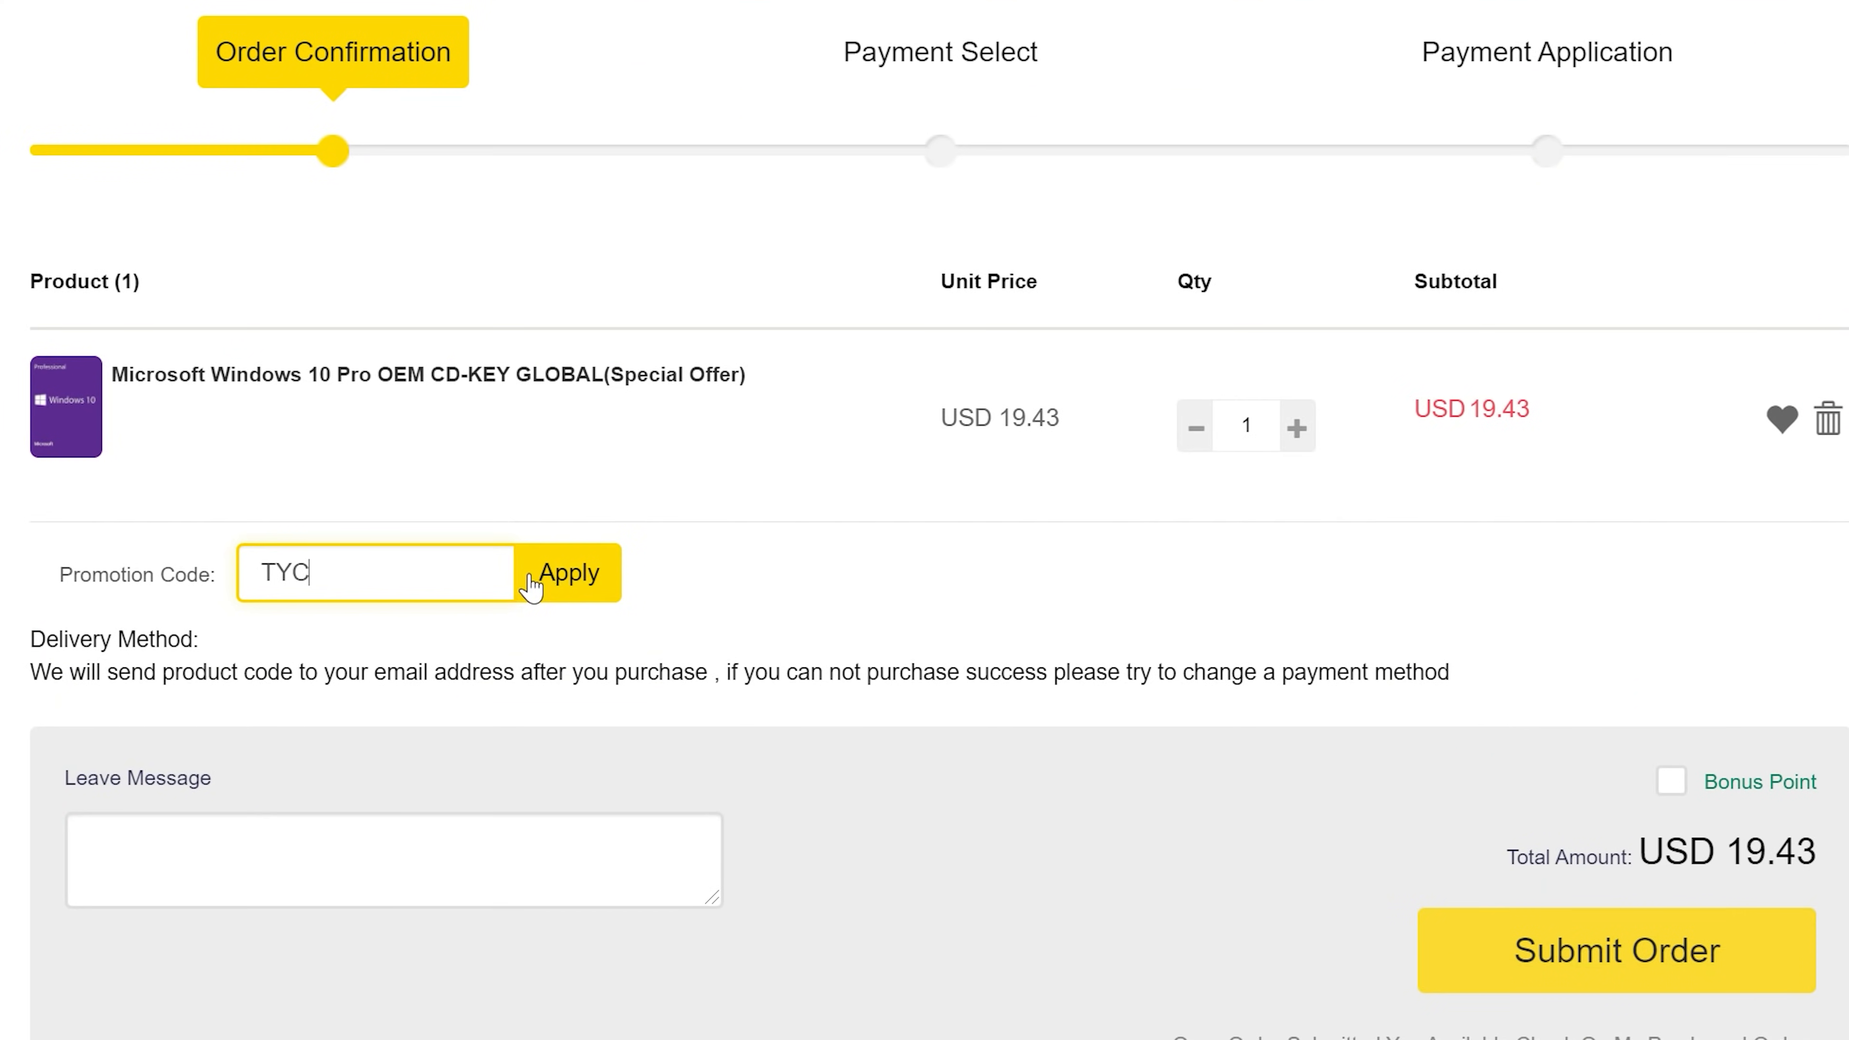
{"action": "left_click", "coordinate": [568, 591]}
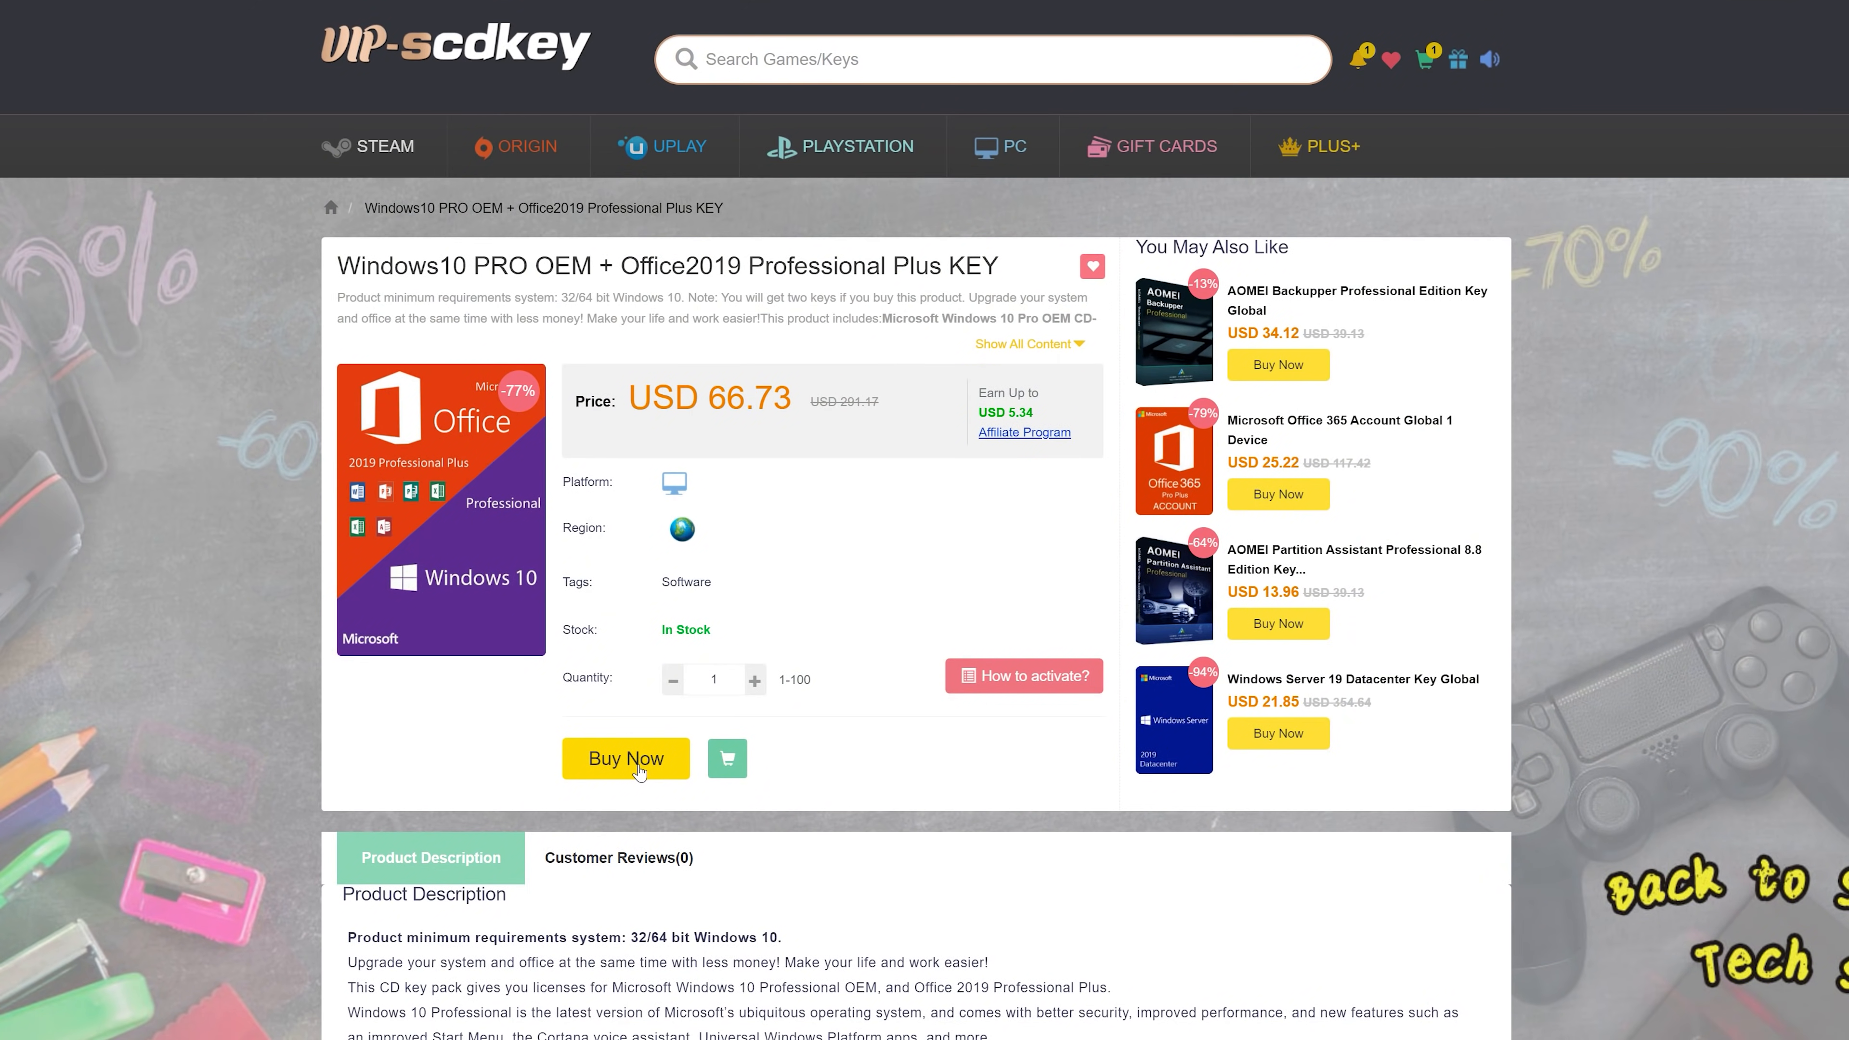
Start buying the Windows10 PRO OEM + Office2019 Professional Plus KEY and apply the promotion code TYC.
{"action": "left_click", "coordinate": [666, 763]}
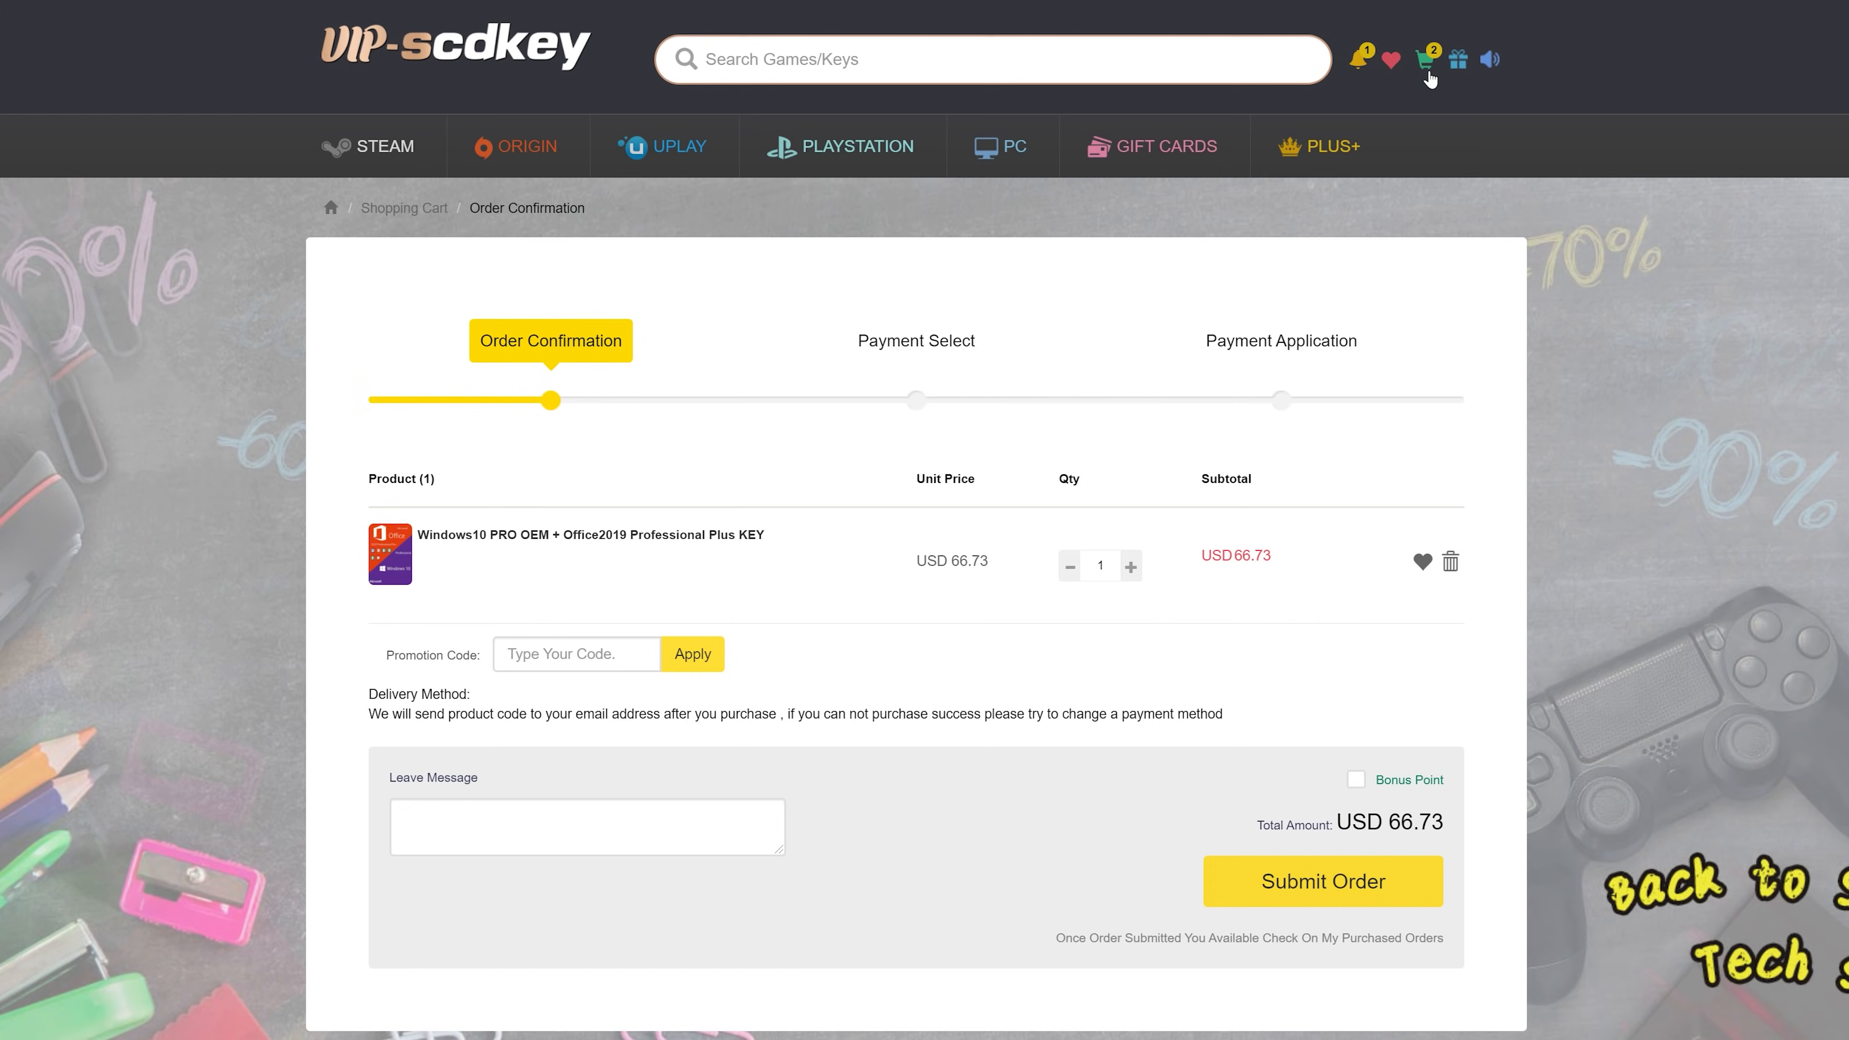
{"action": "left_click", "coordinate": [575, 653]}
{"action": "type", "text": "TYC"}
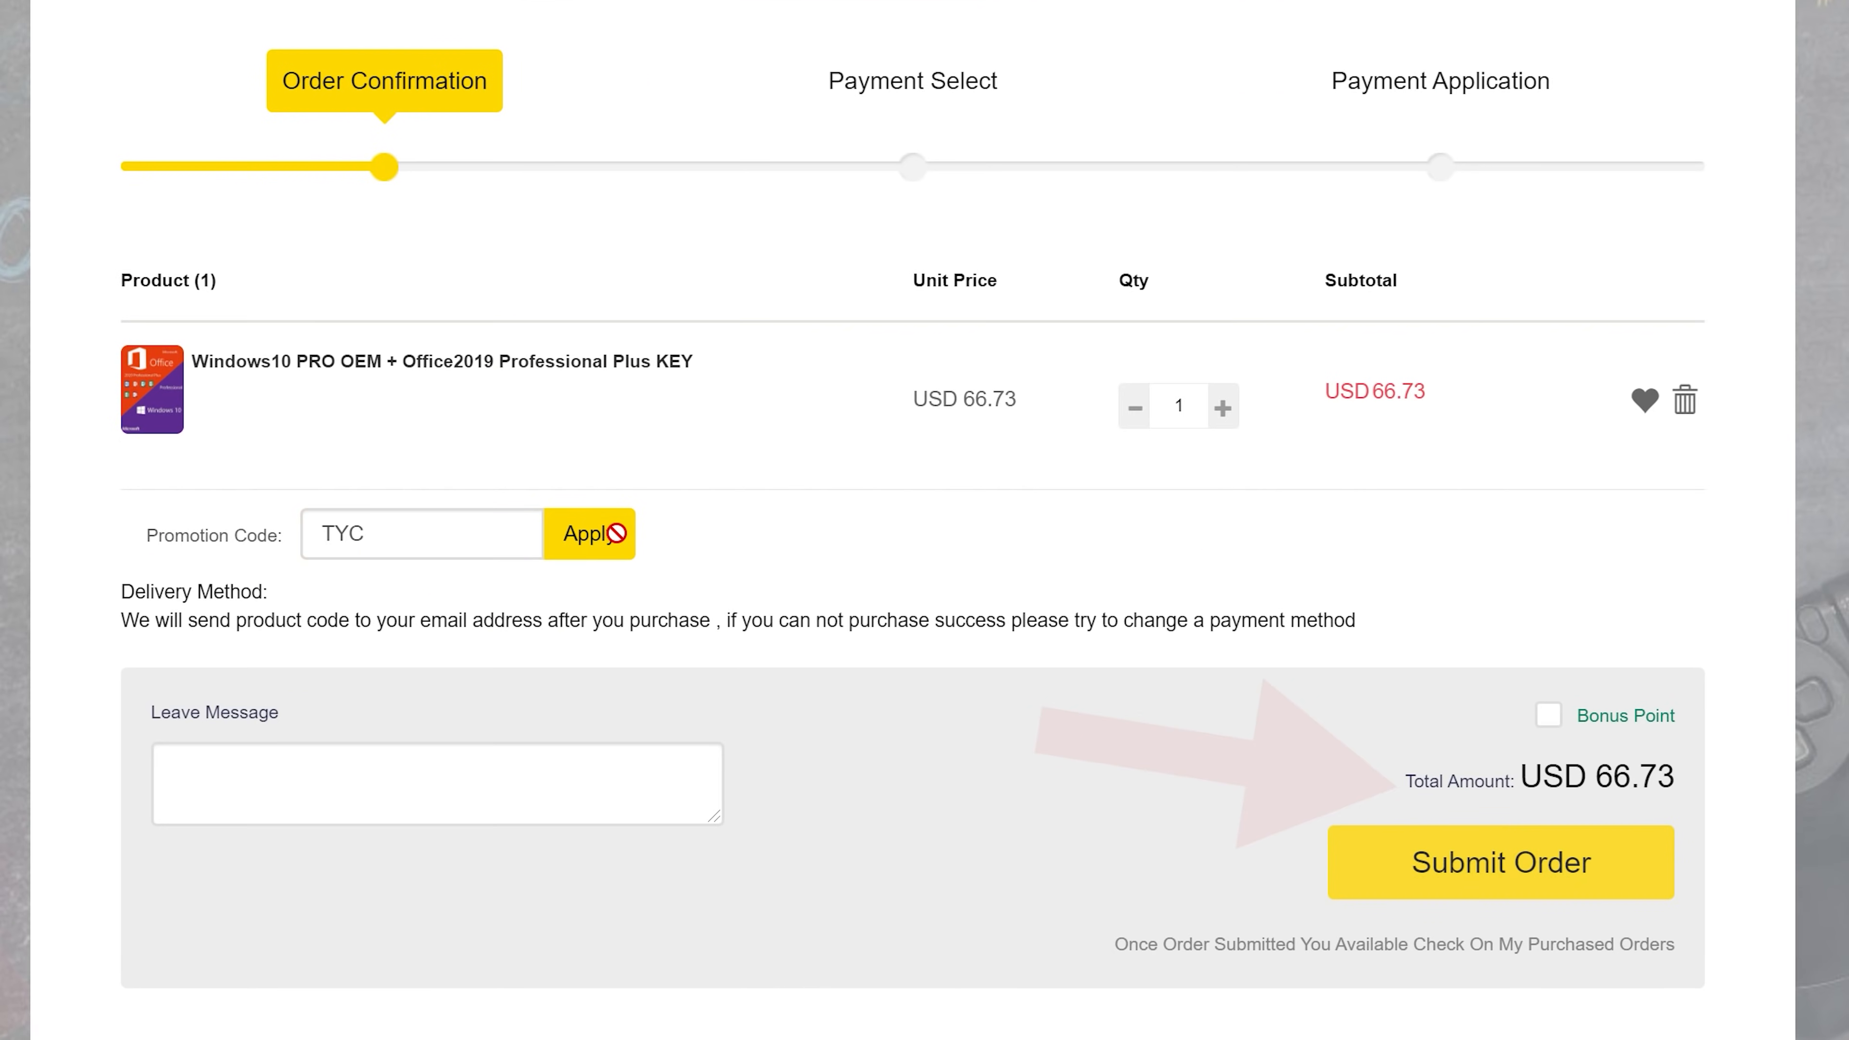
{"action": "left_click", "coordinate": [615, 533]}
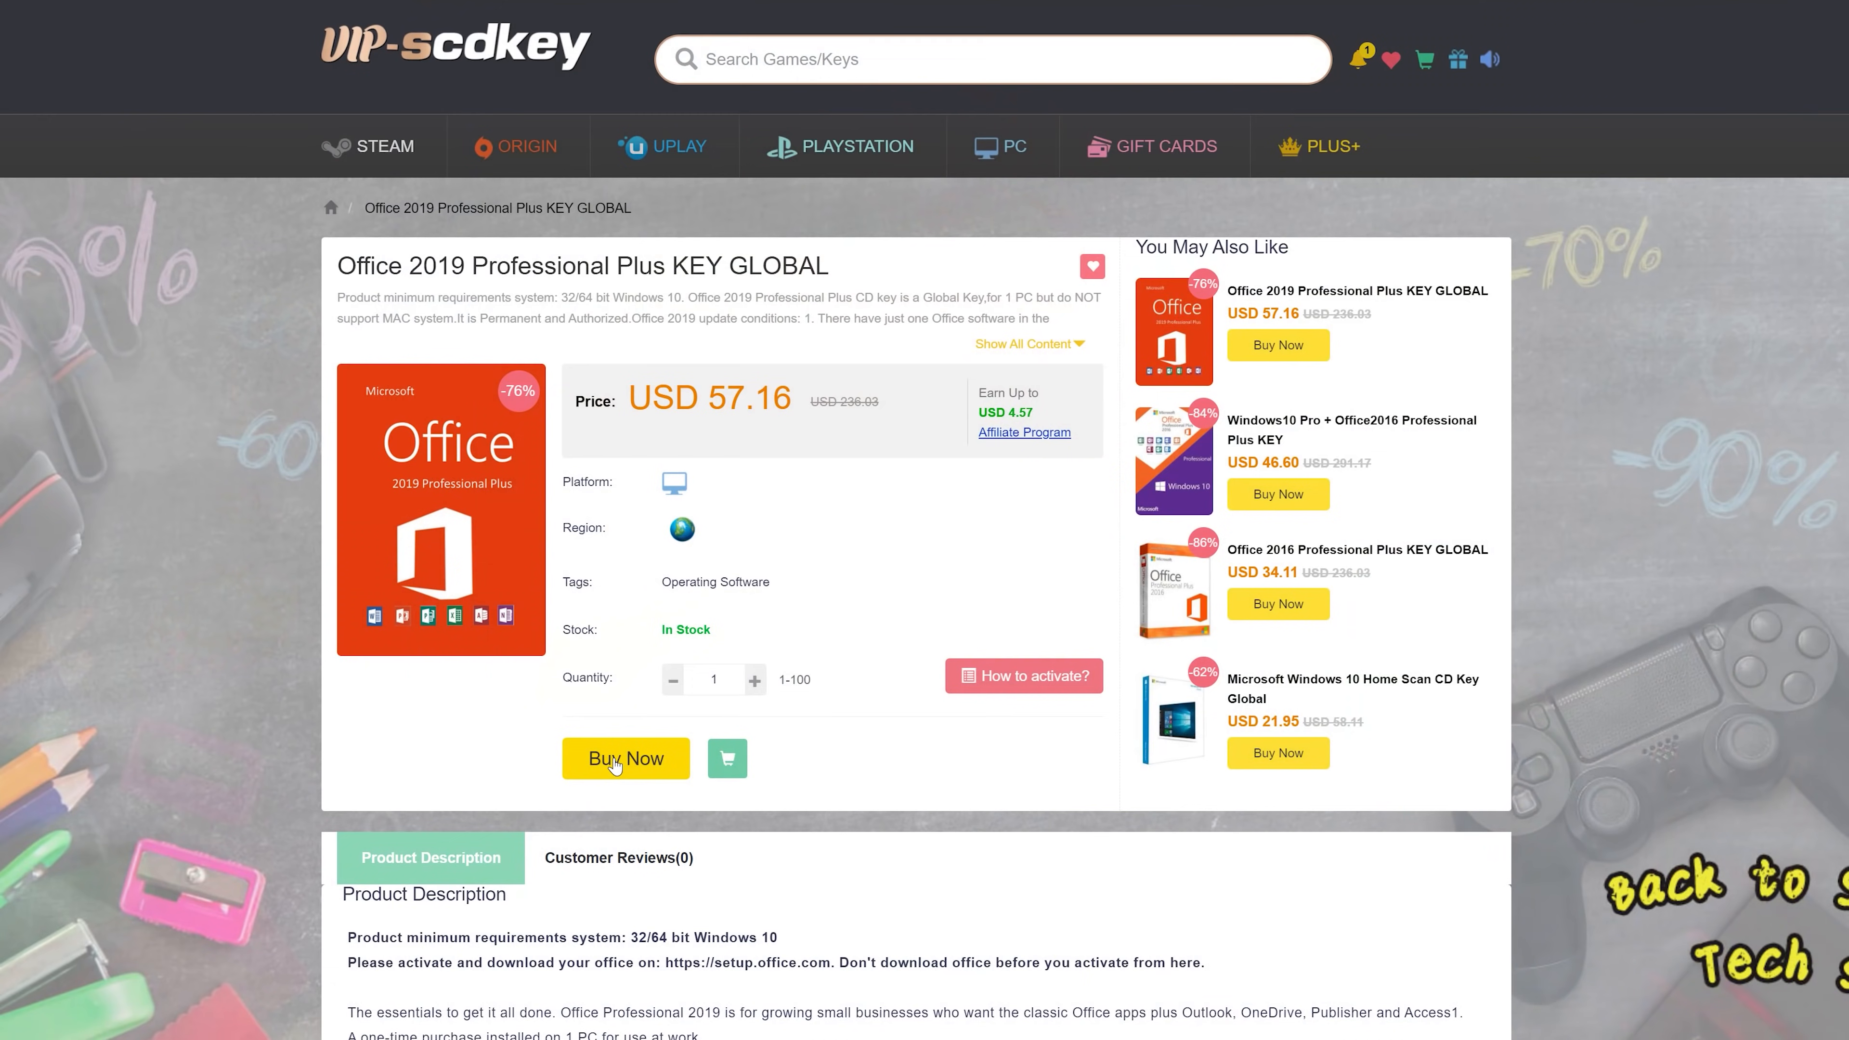
Start buying the Office 2019 Professional Plus KEY GLOBAL and apply the promotion code TYC to the order.
{"action": "left_click", "coordinate": [611, 760]}
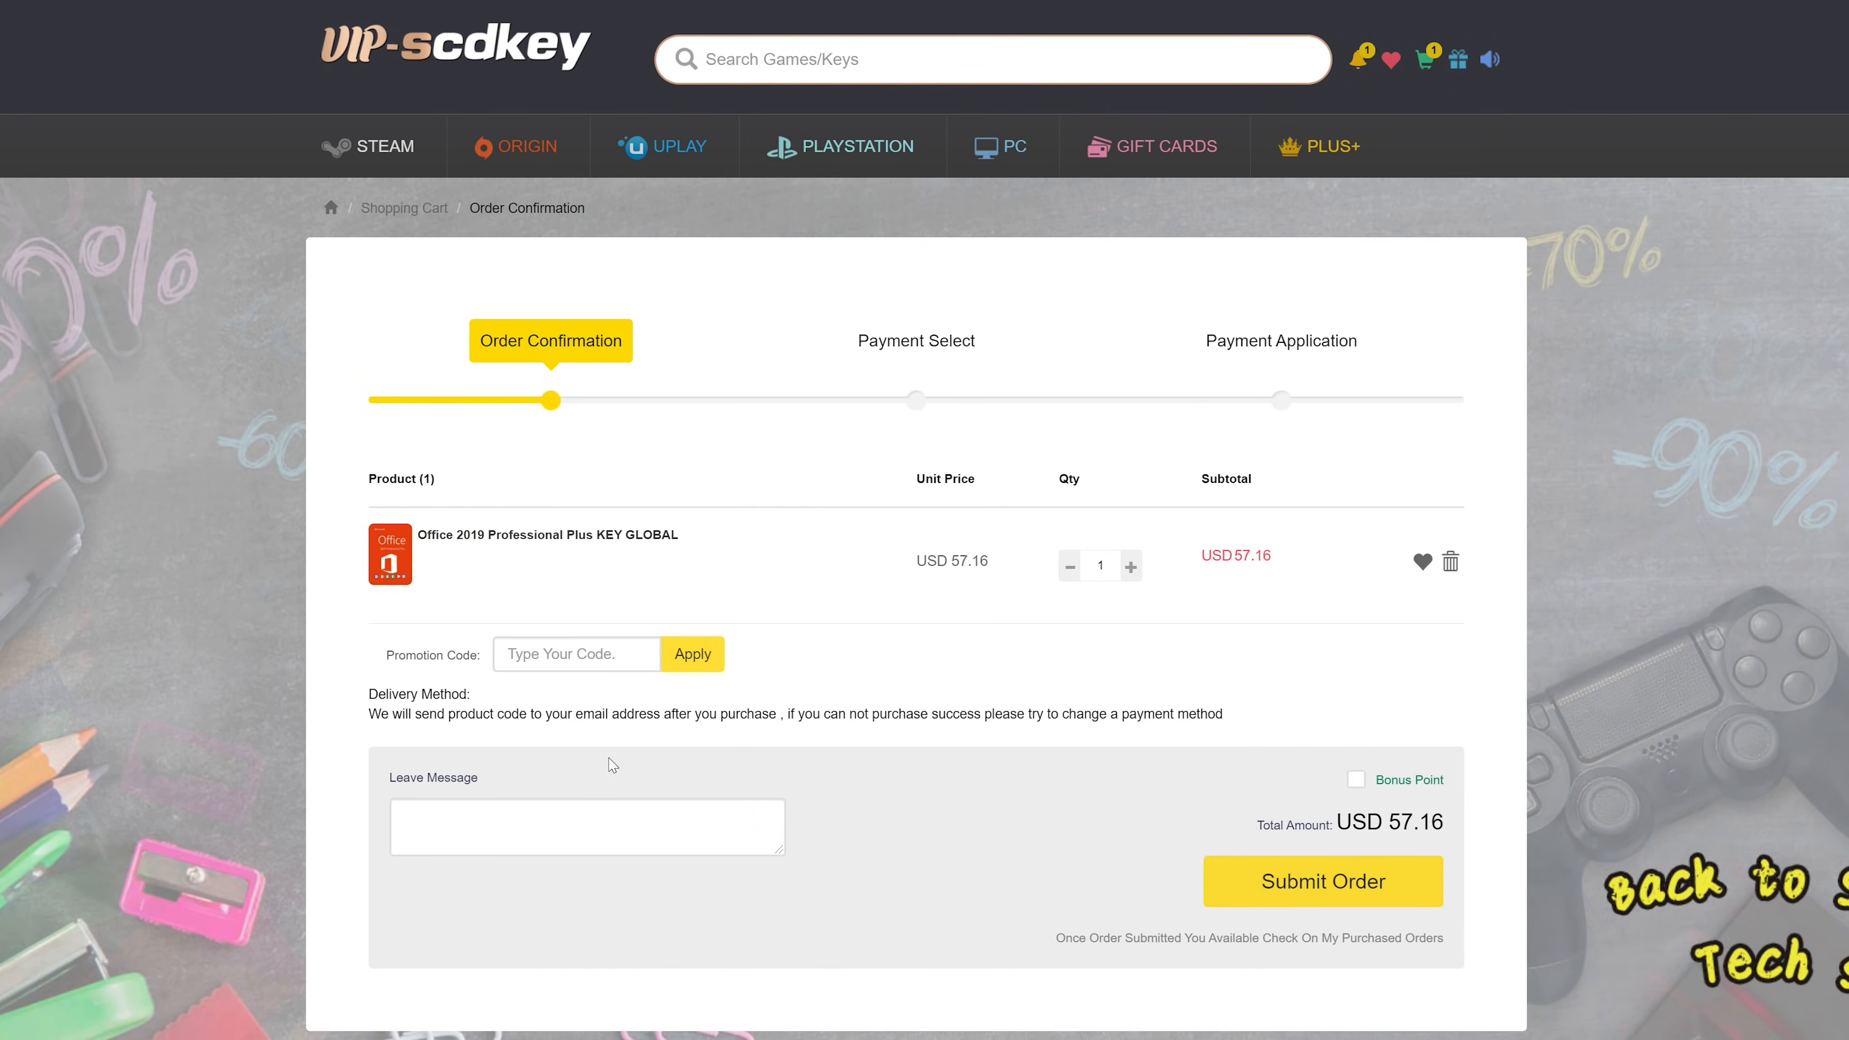
{"action": "left_click", "coordinate": [576, 654]}
{"action": "type", "text": "TYC"}
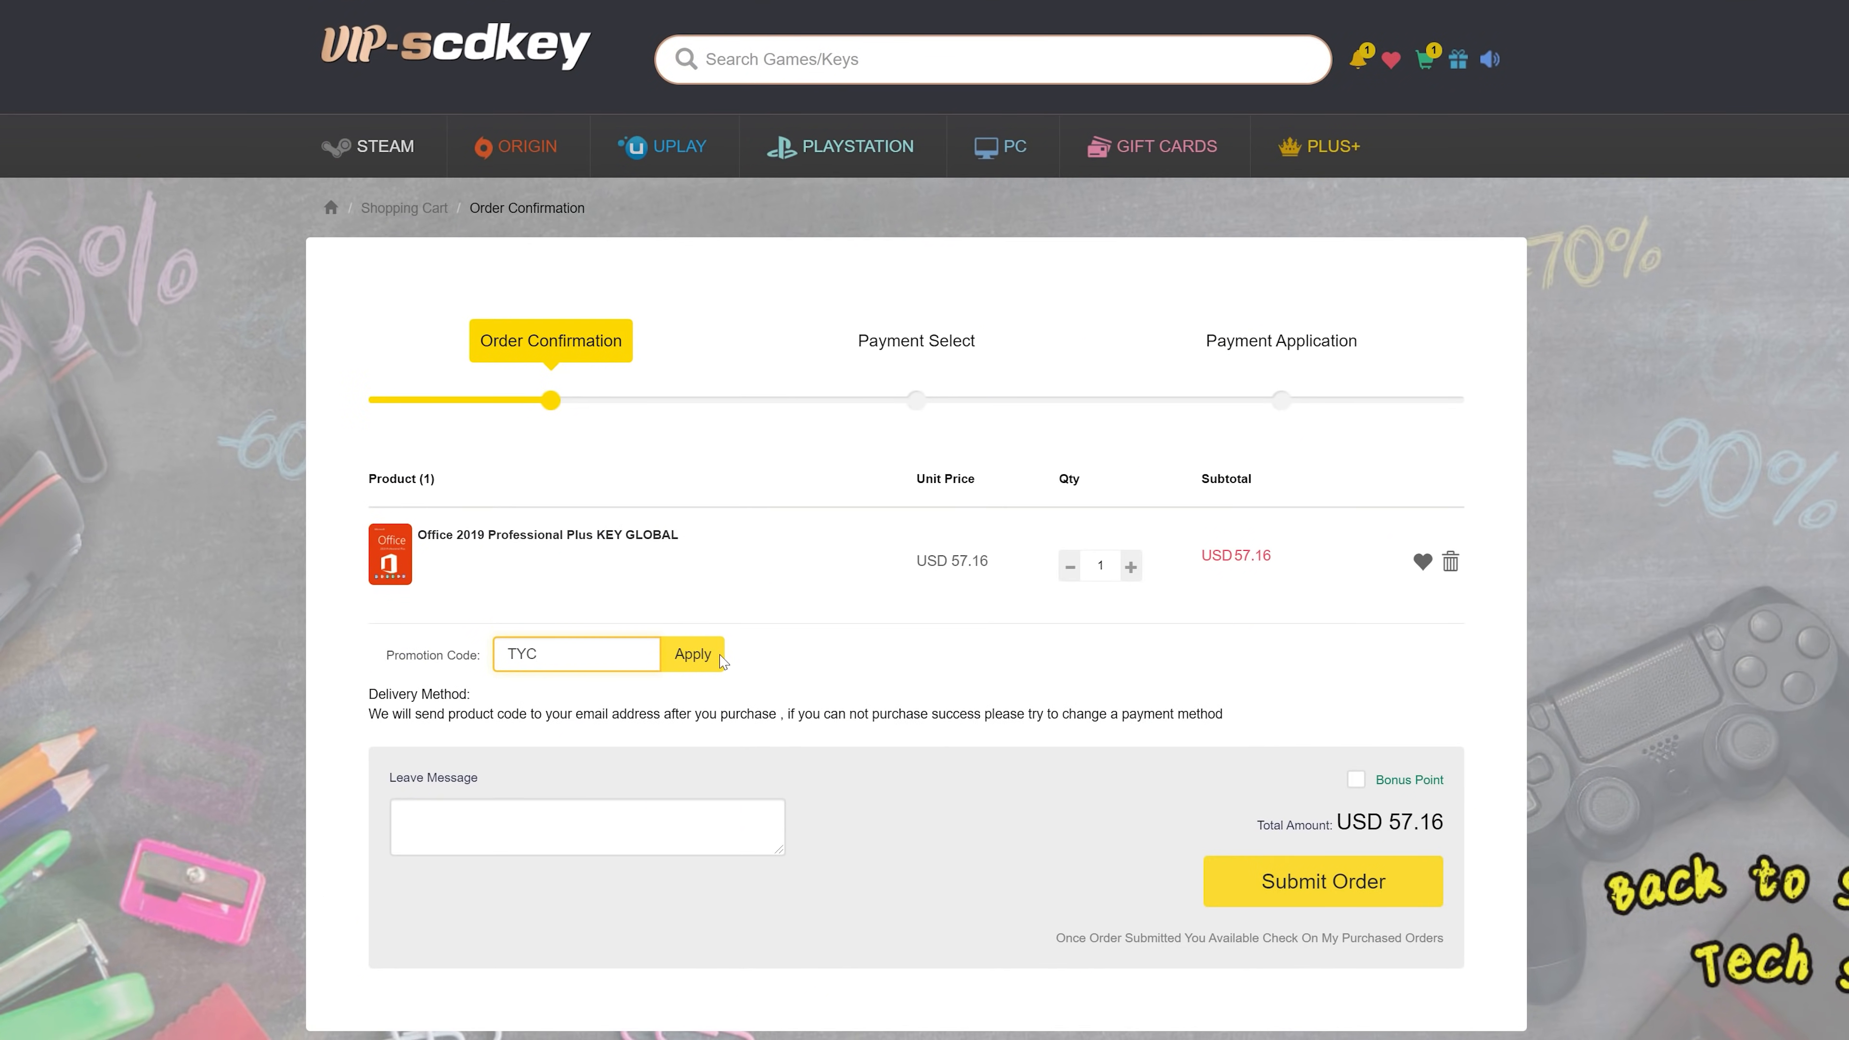
{"action": "left_click", "coordinate": [693, 655]}
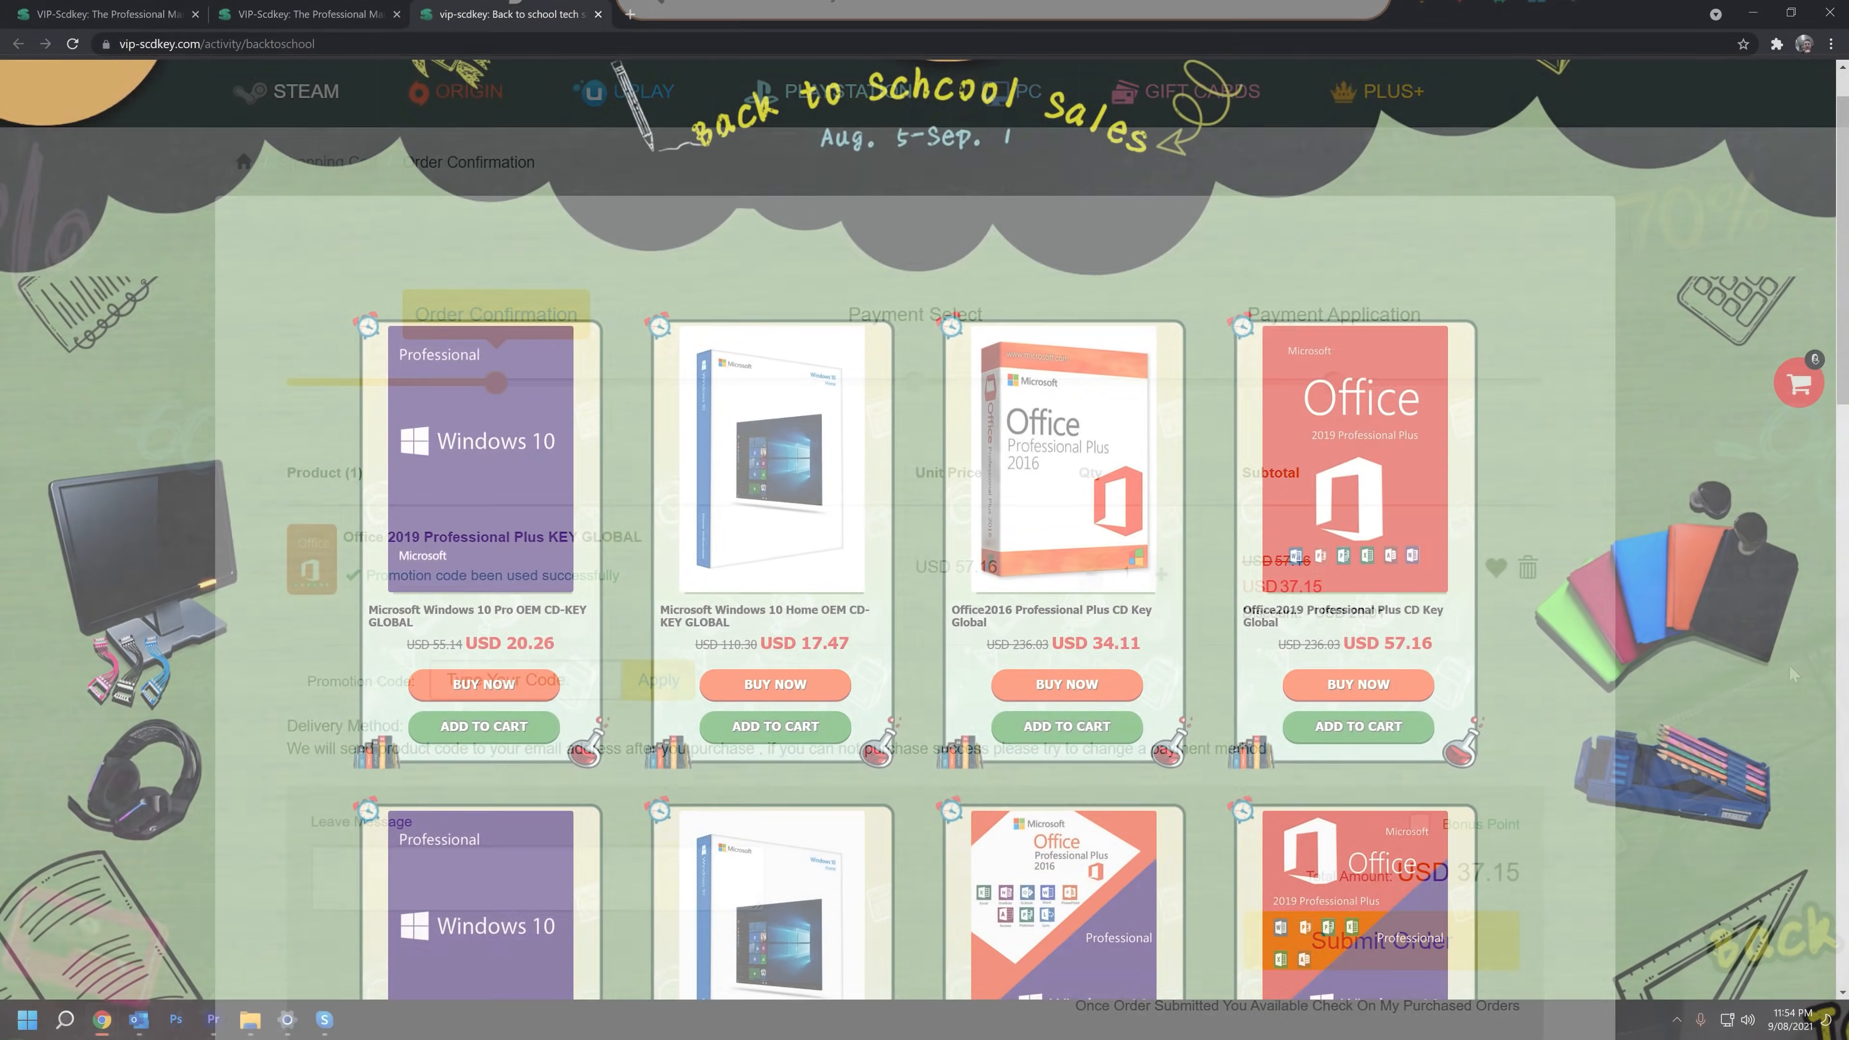
Look through the Windows, Office and Windows Server key offers on the back to school sales page.
{"action": "scroll", "coordinate": [924, 546], "scroll_direction": "down", "scroll_amount": 2}
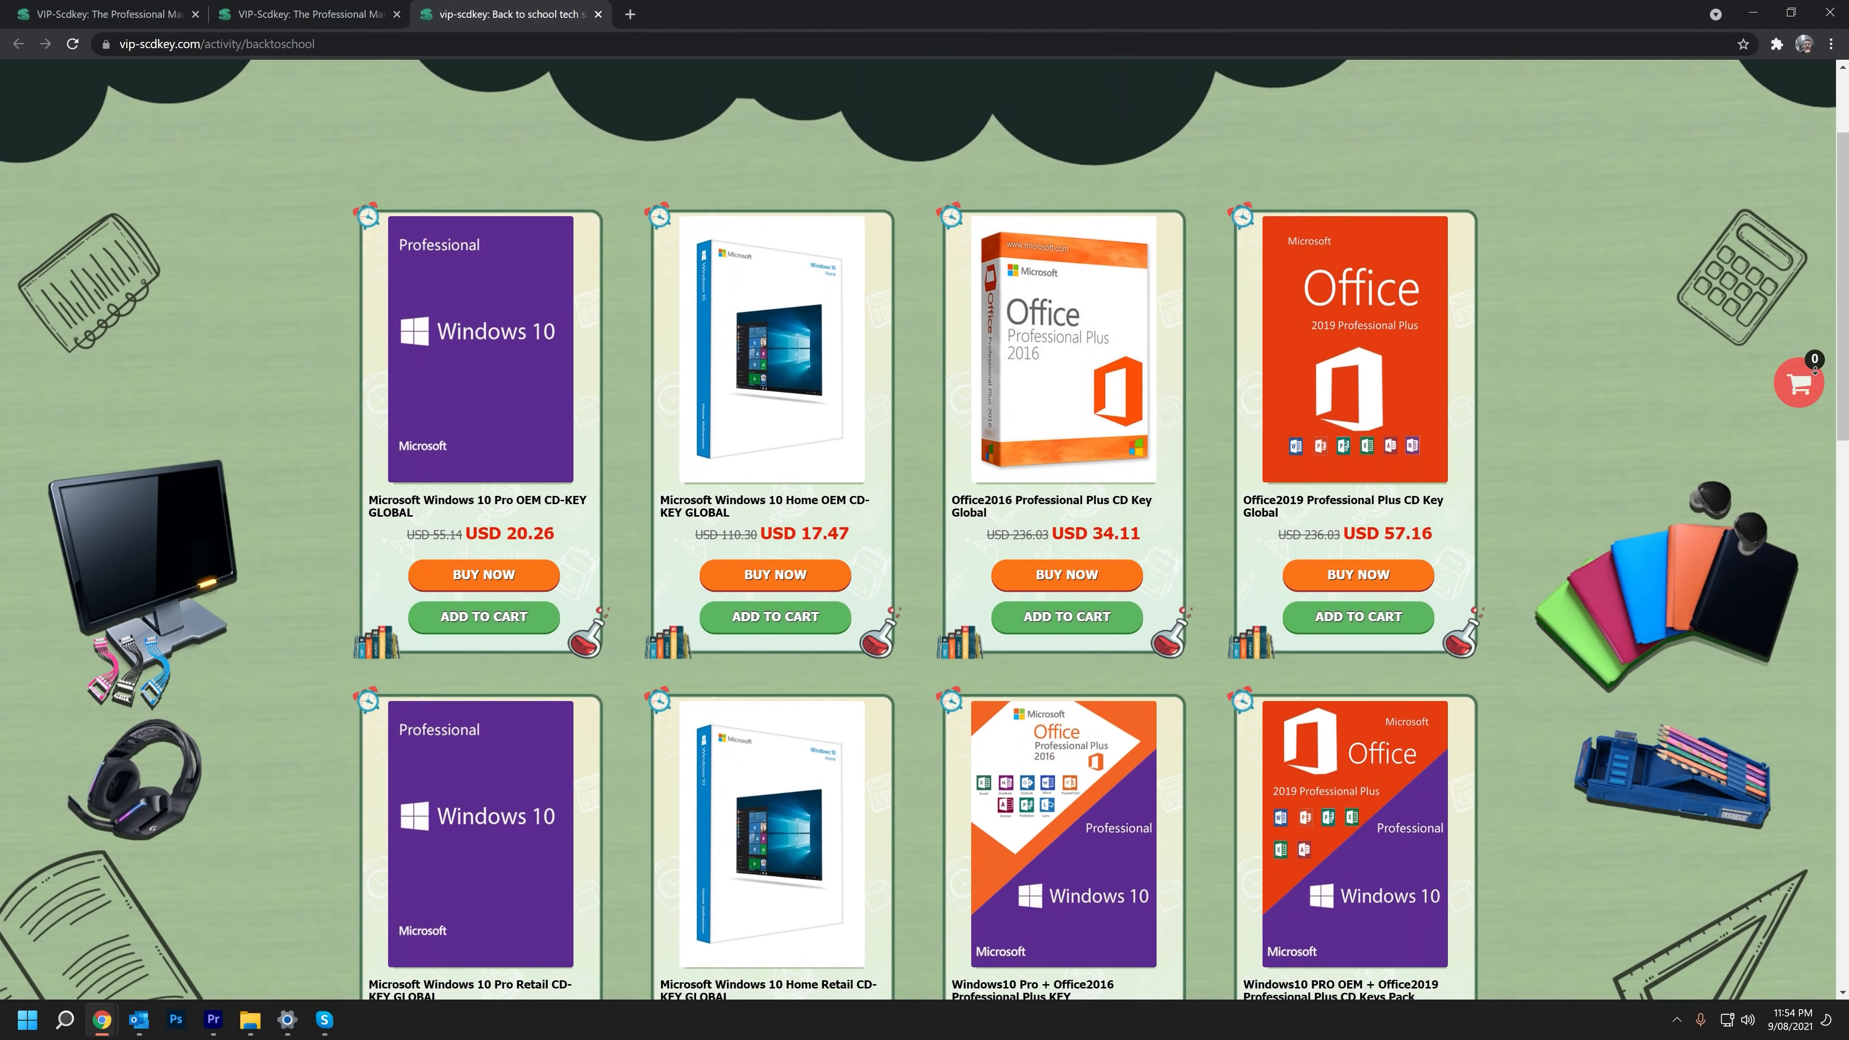
{"action": "scroll", "coordinate": [924, 546], "scroll_direction": "down", "scroll_amount": 3}
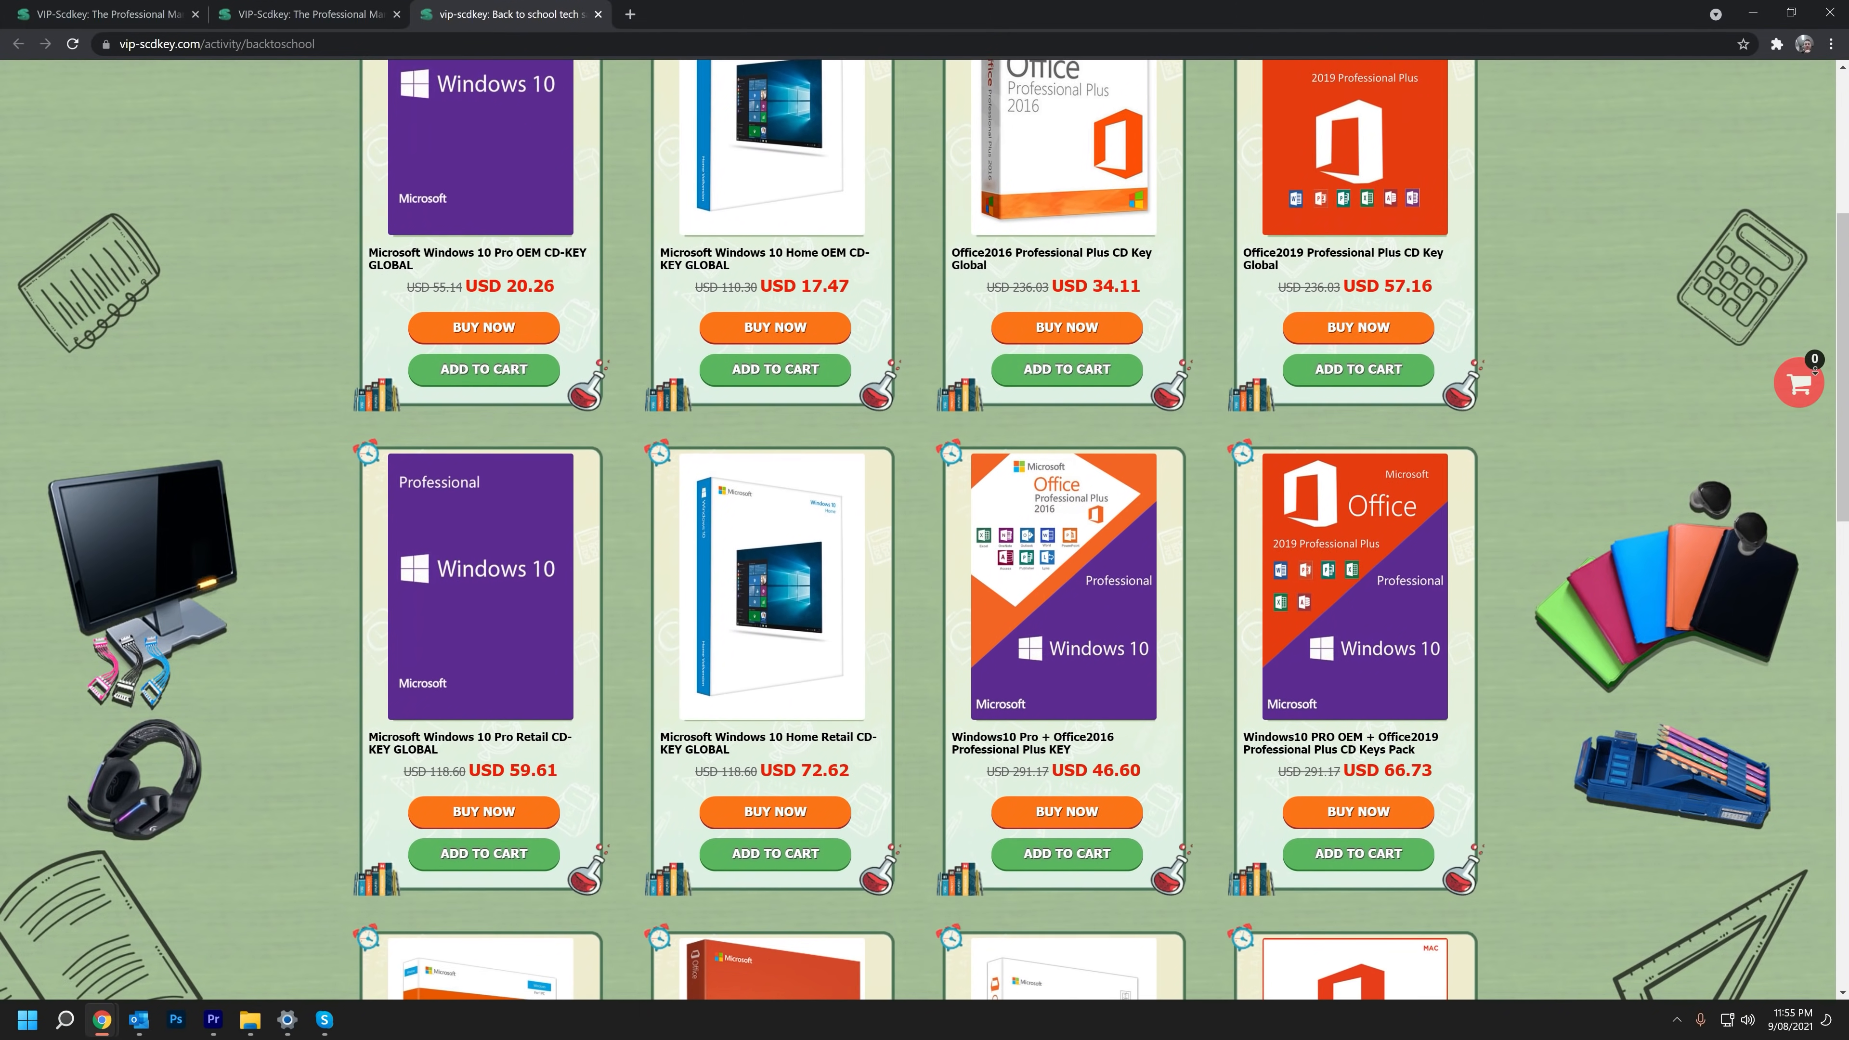
{"action": "scroll", "coordinate": [924, 546], "scroll_direction": "down", "scroll_amount": 3}
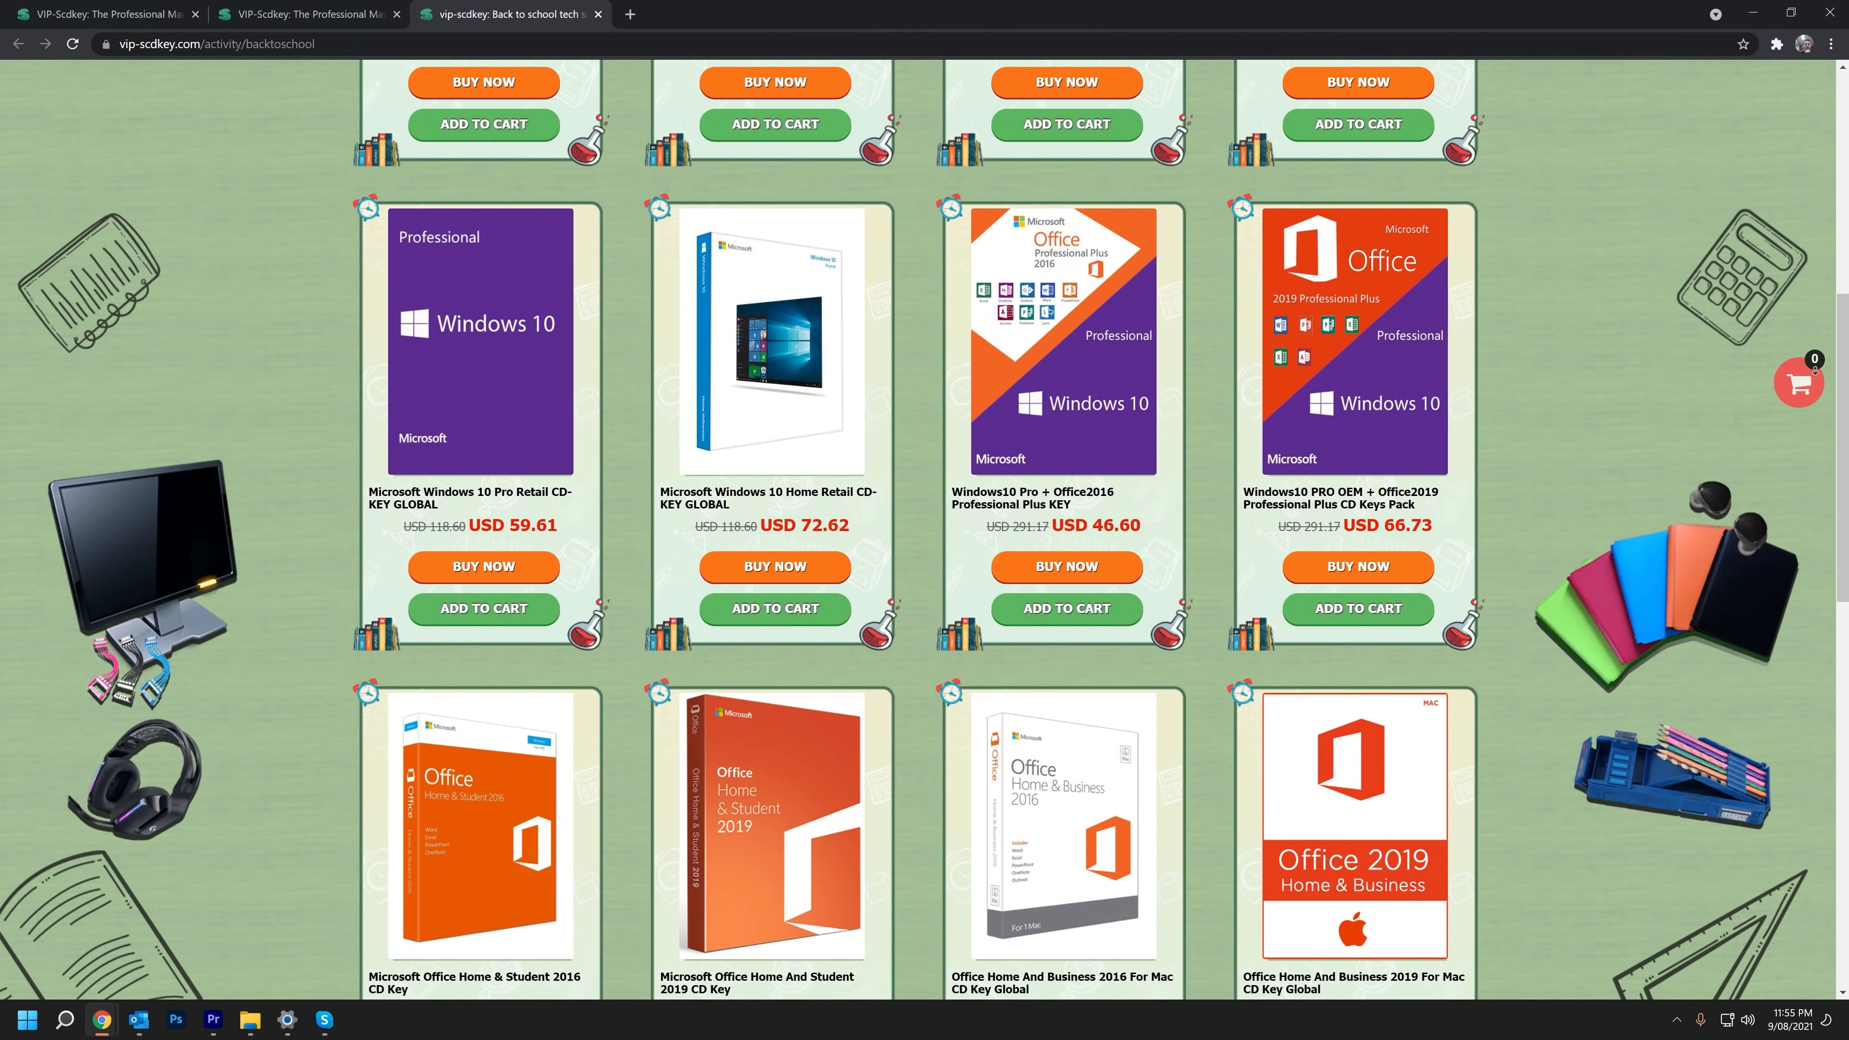
{"action": "scroll", "coordinate": [925, 546], "scroll_direction": "down", "scroll_amount": 3}
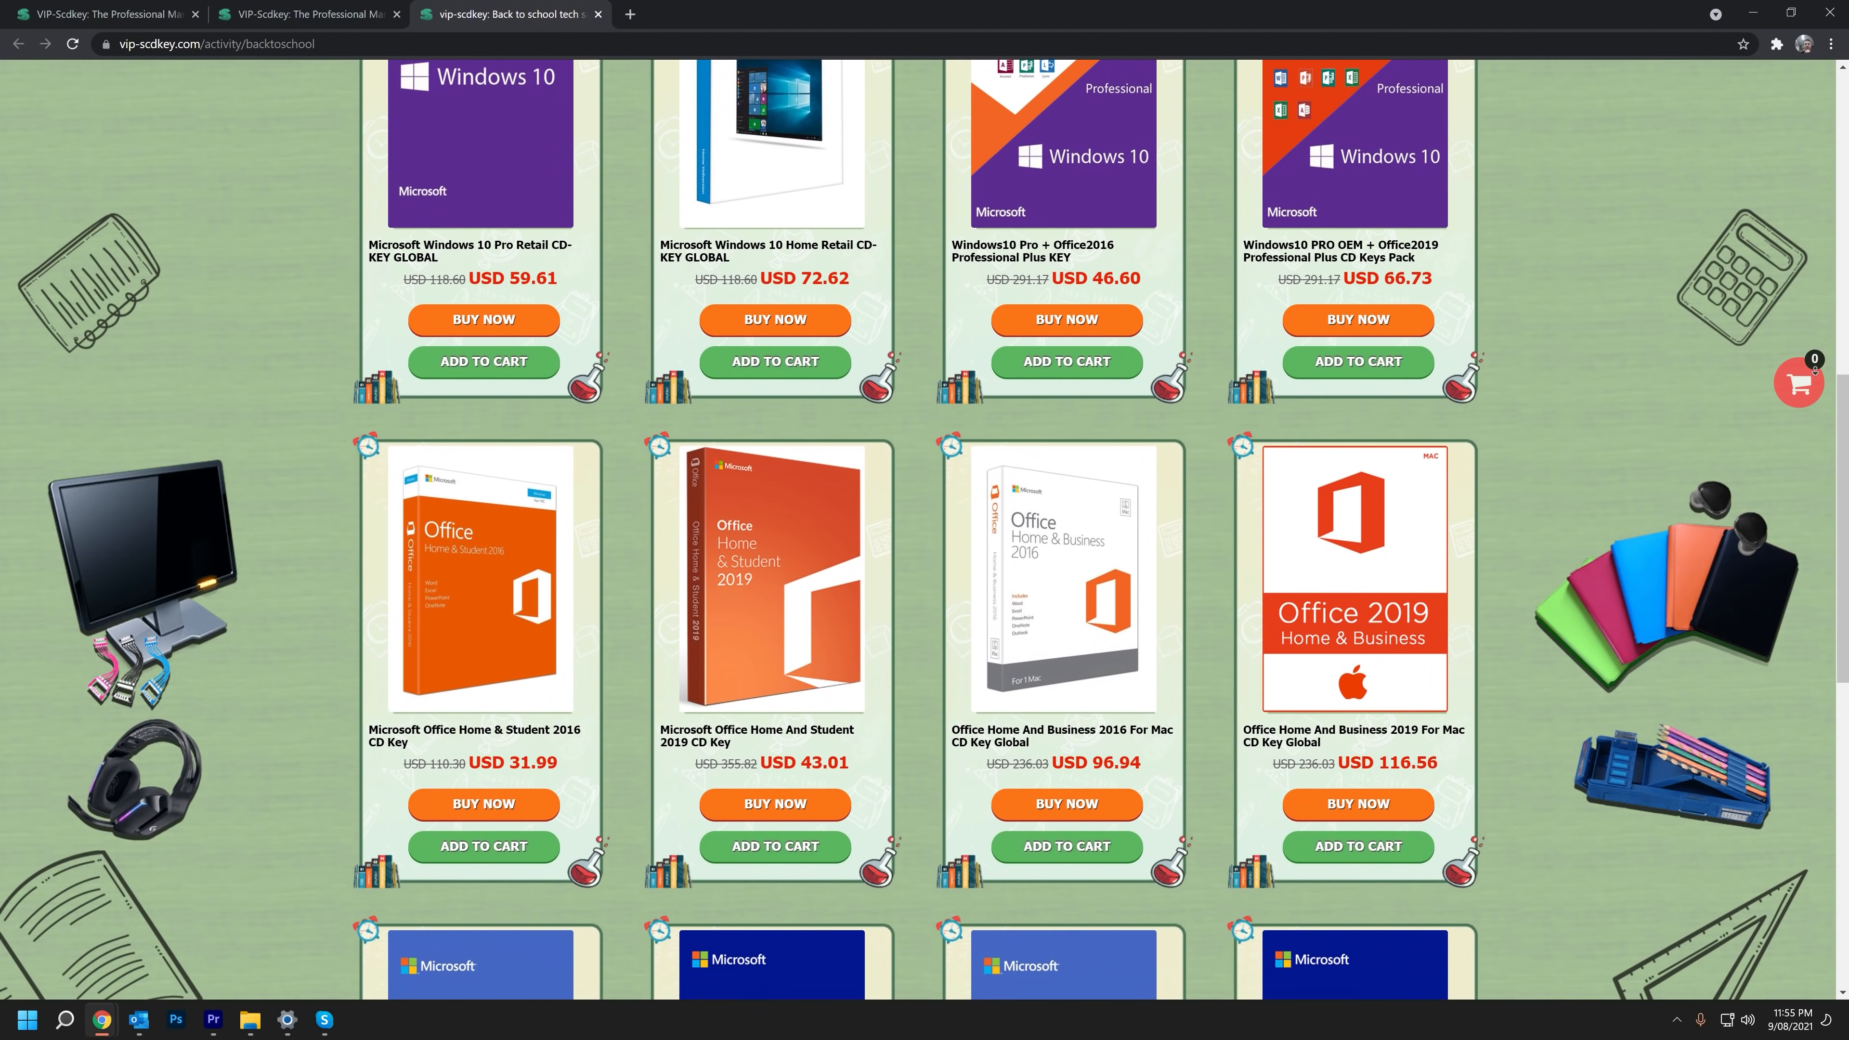
{"action": "scroll", "coordinate": [924, 546], "scroll_direction": "down", "scroll_amount": 3}
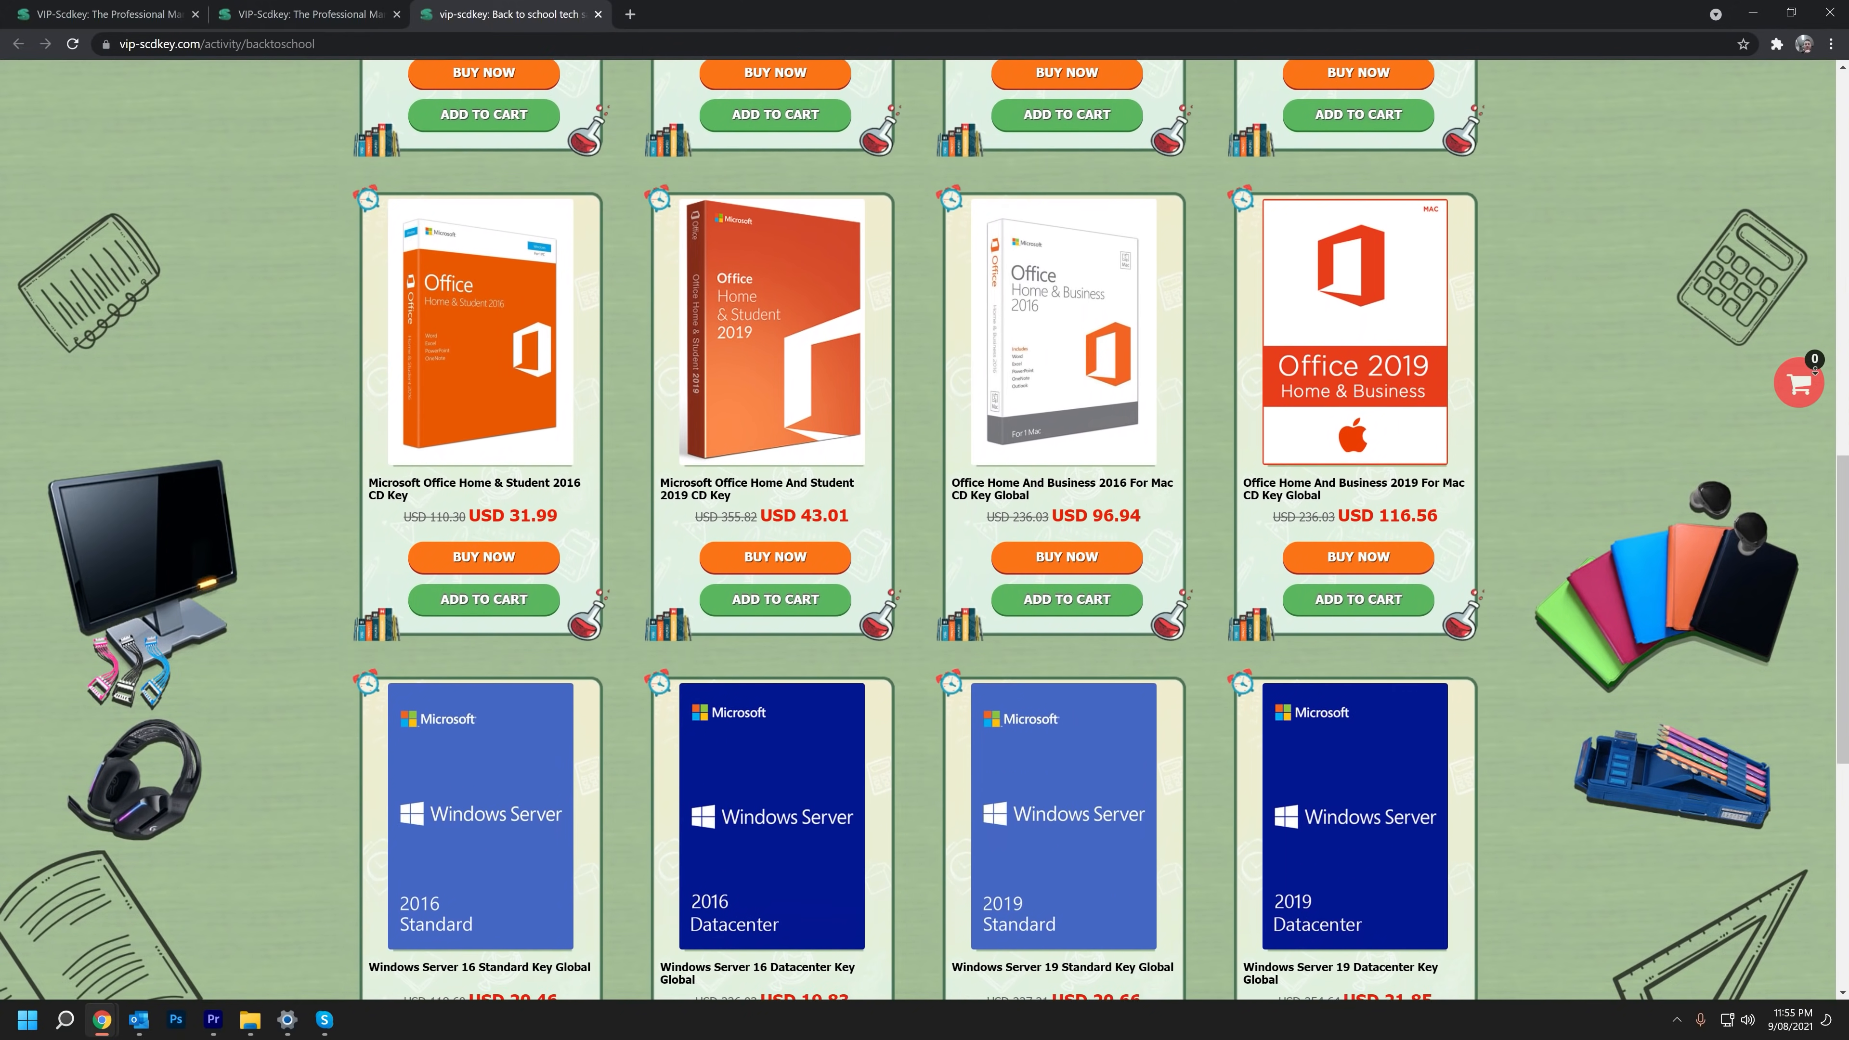
{"action": "scroll", "coordinate": [925, 546], "scroll_direction": "down", "scroll_amount": 2}
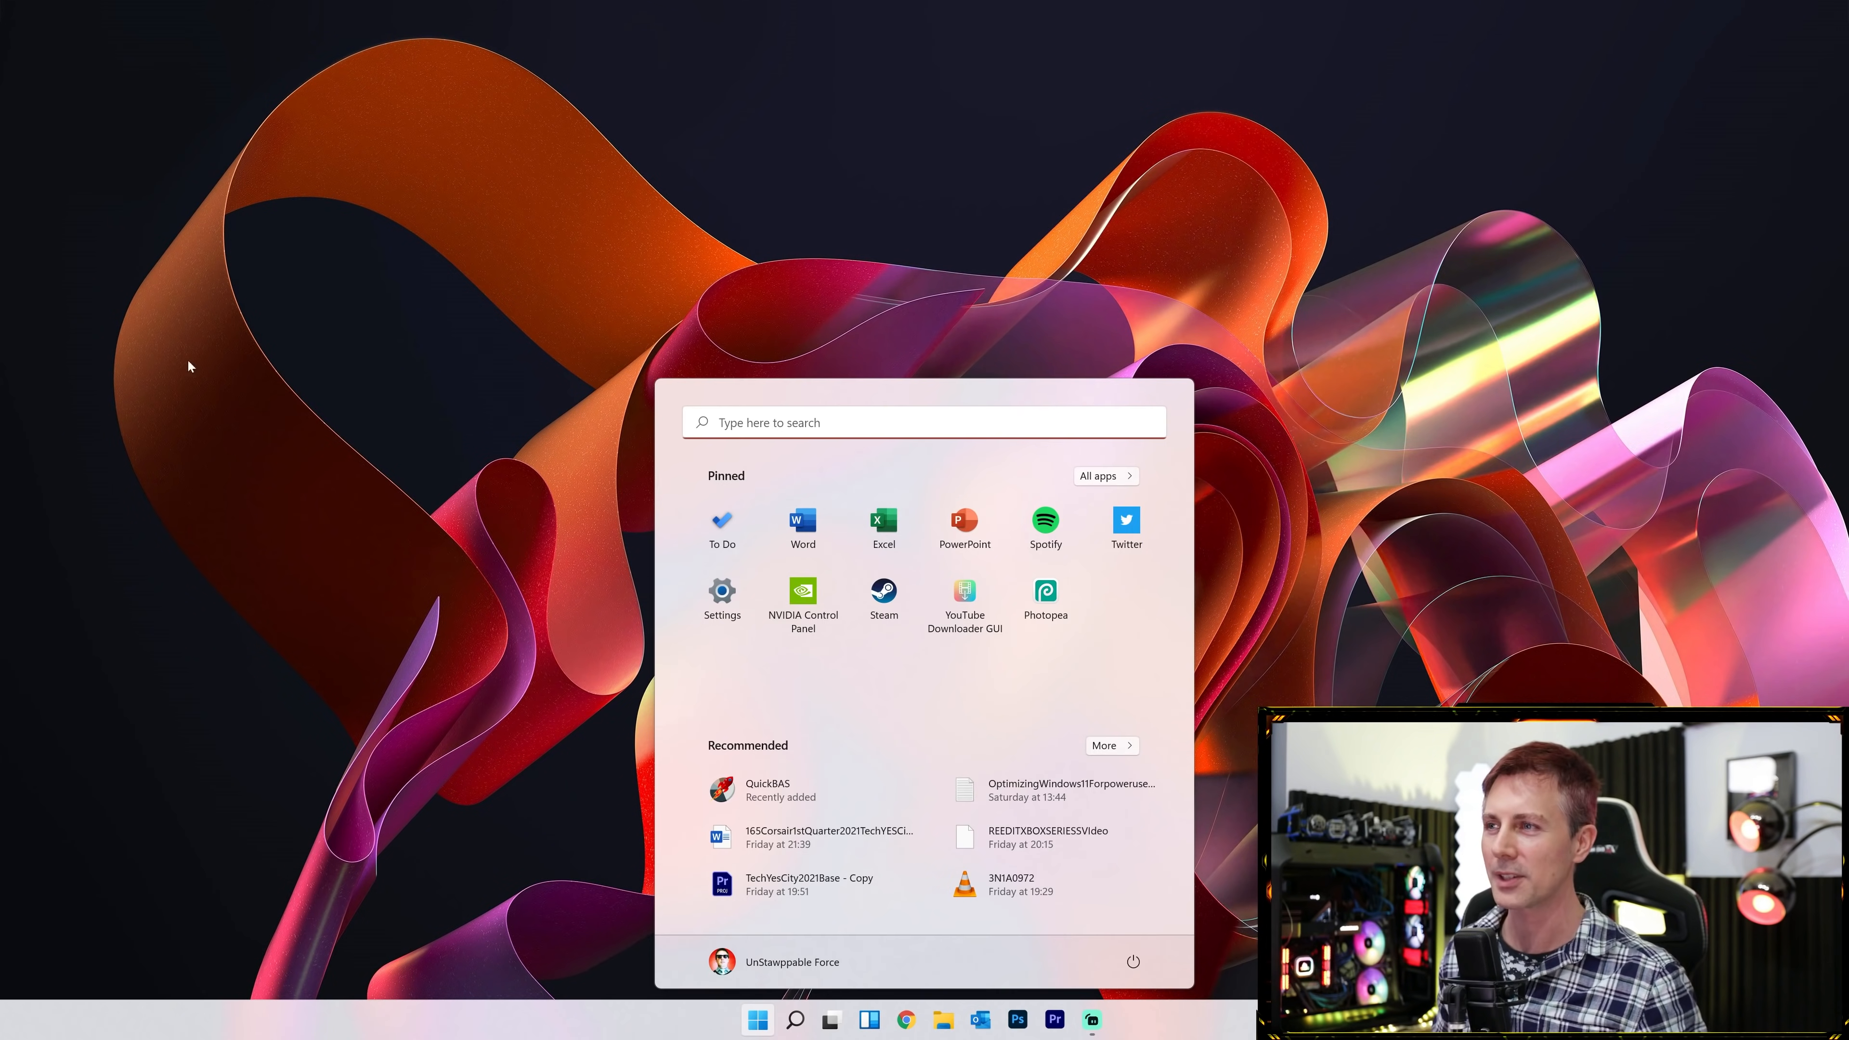
Search Windows for "settings" and open the Settings app.
{"action": "left_click", "coordinate": [188, 365]}
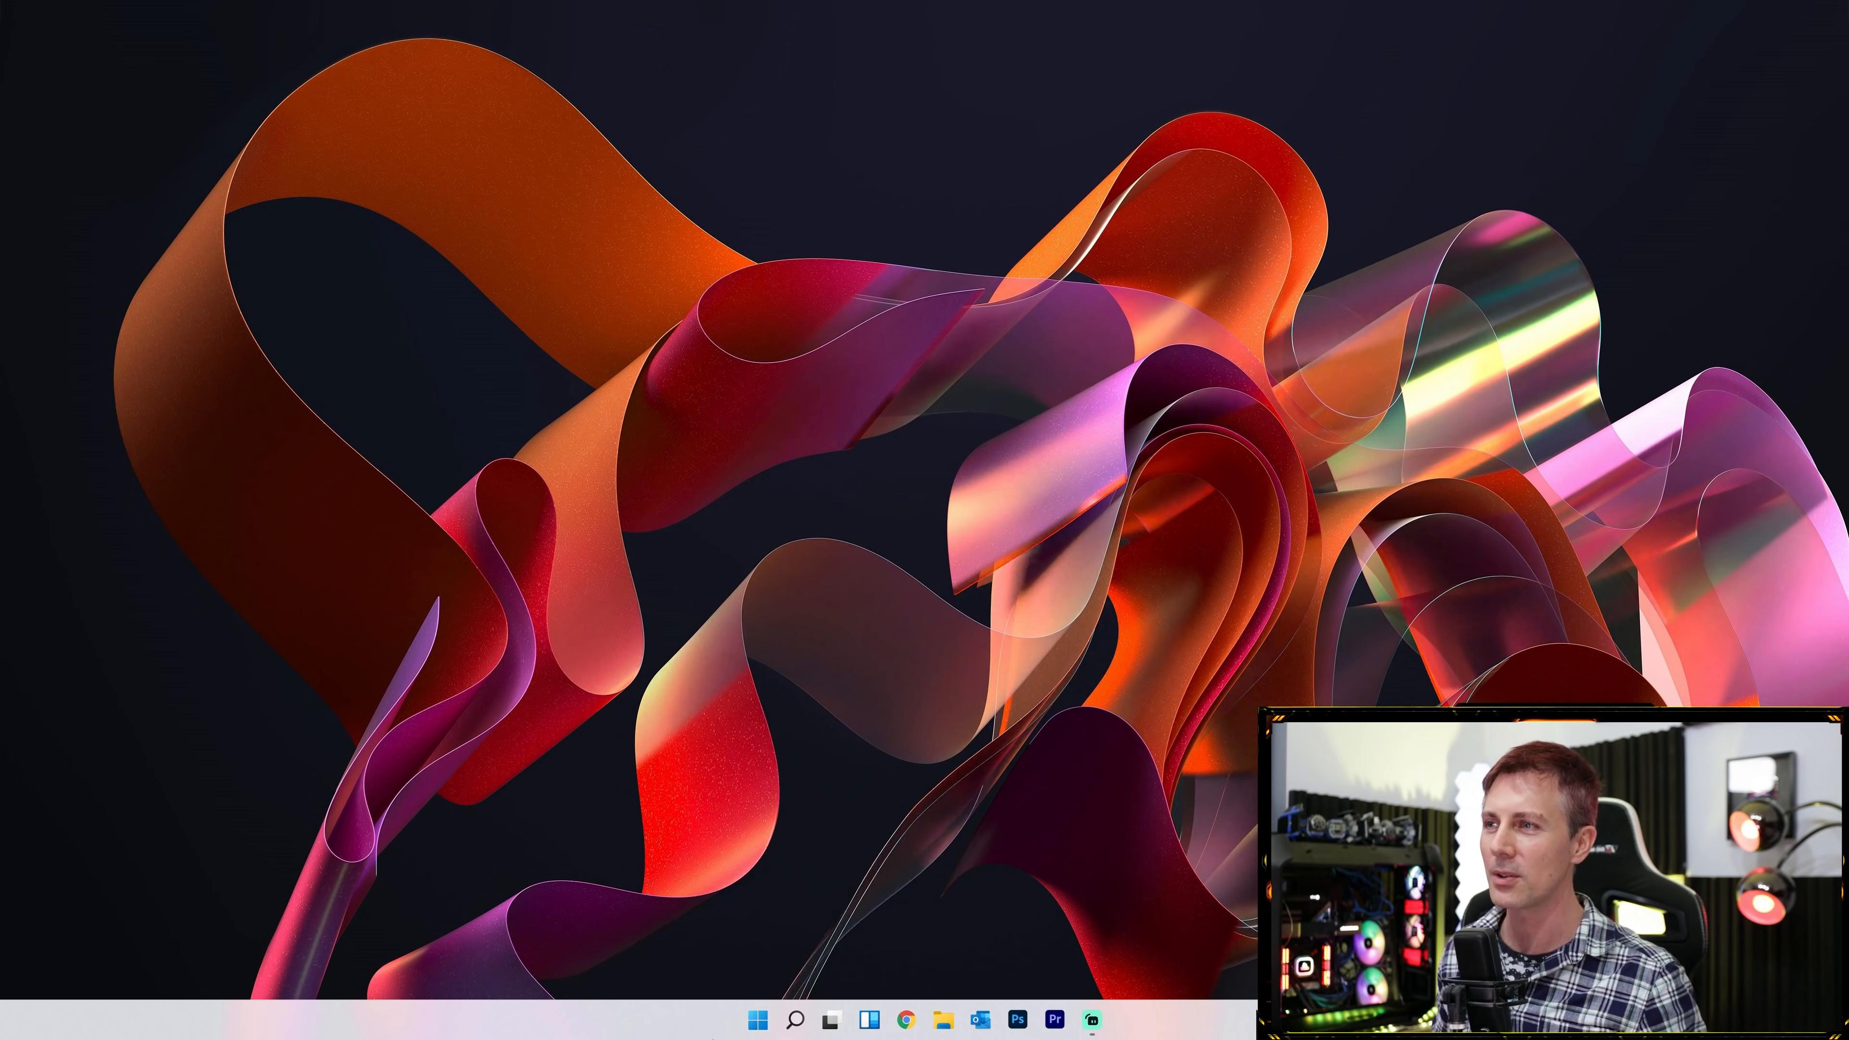
{"action": "left_click", "coordinate": [759, 1024]}
{"action": "type", "text": "sett"}
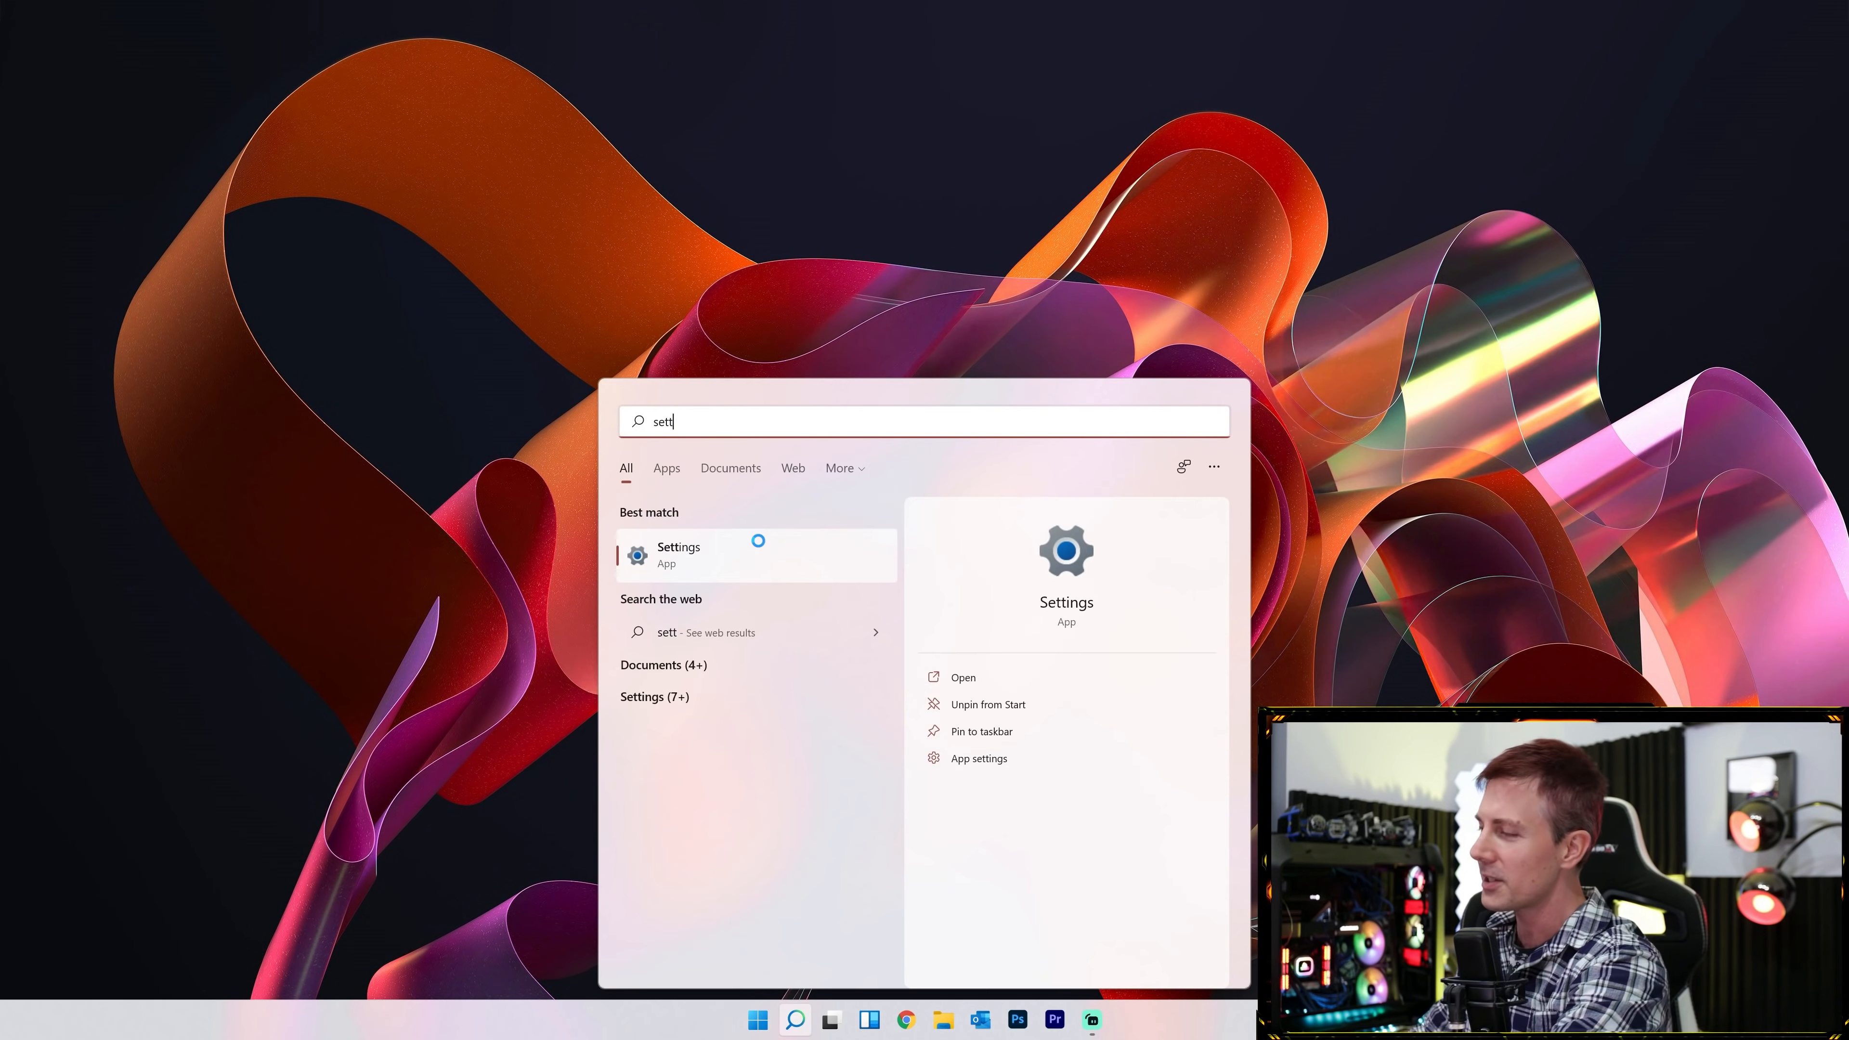
{"action": "type", "text": "ings"}
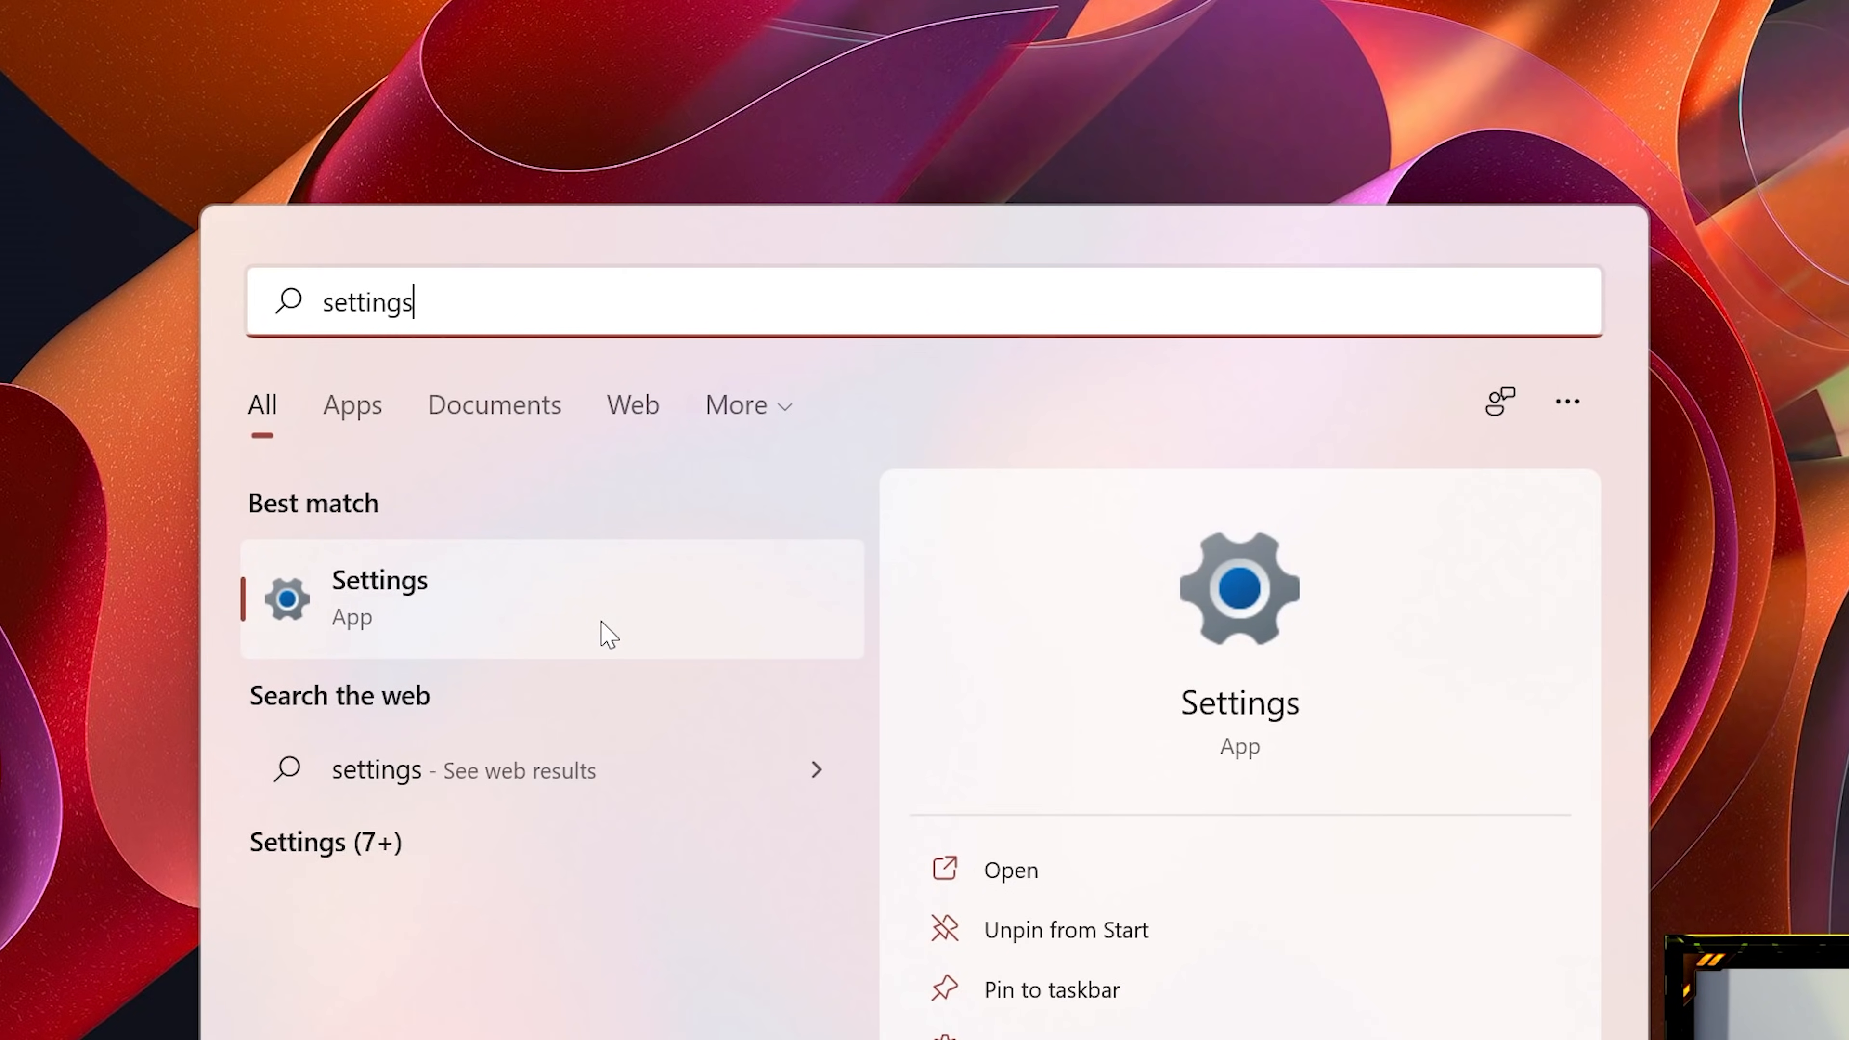
{"action": "left_click", "coordinate": [408, 601]}
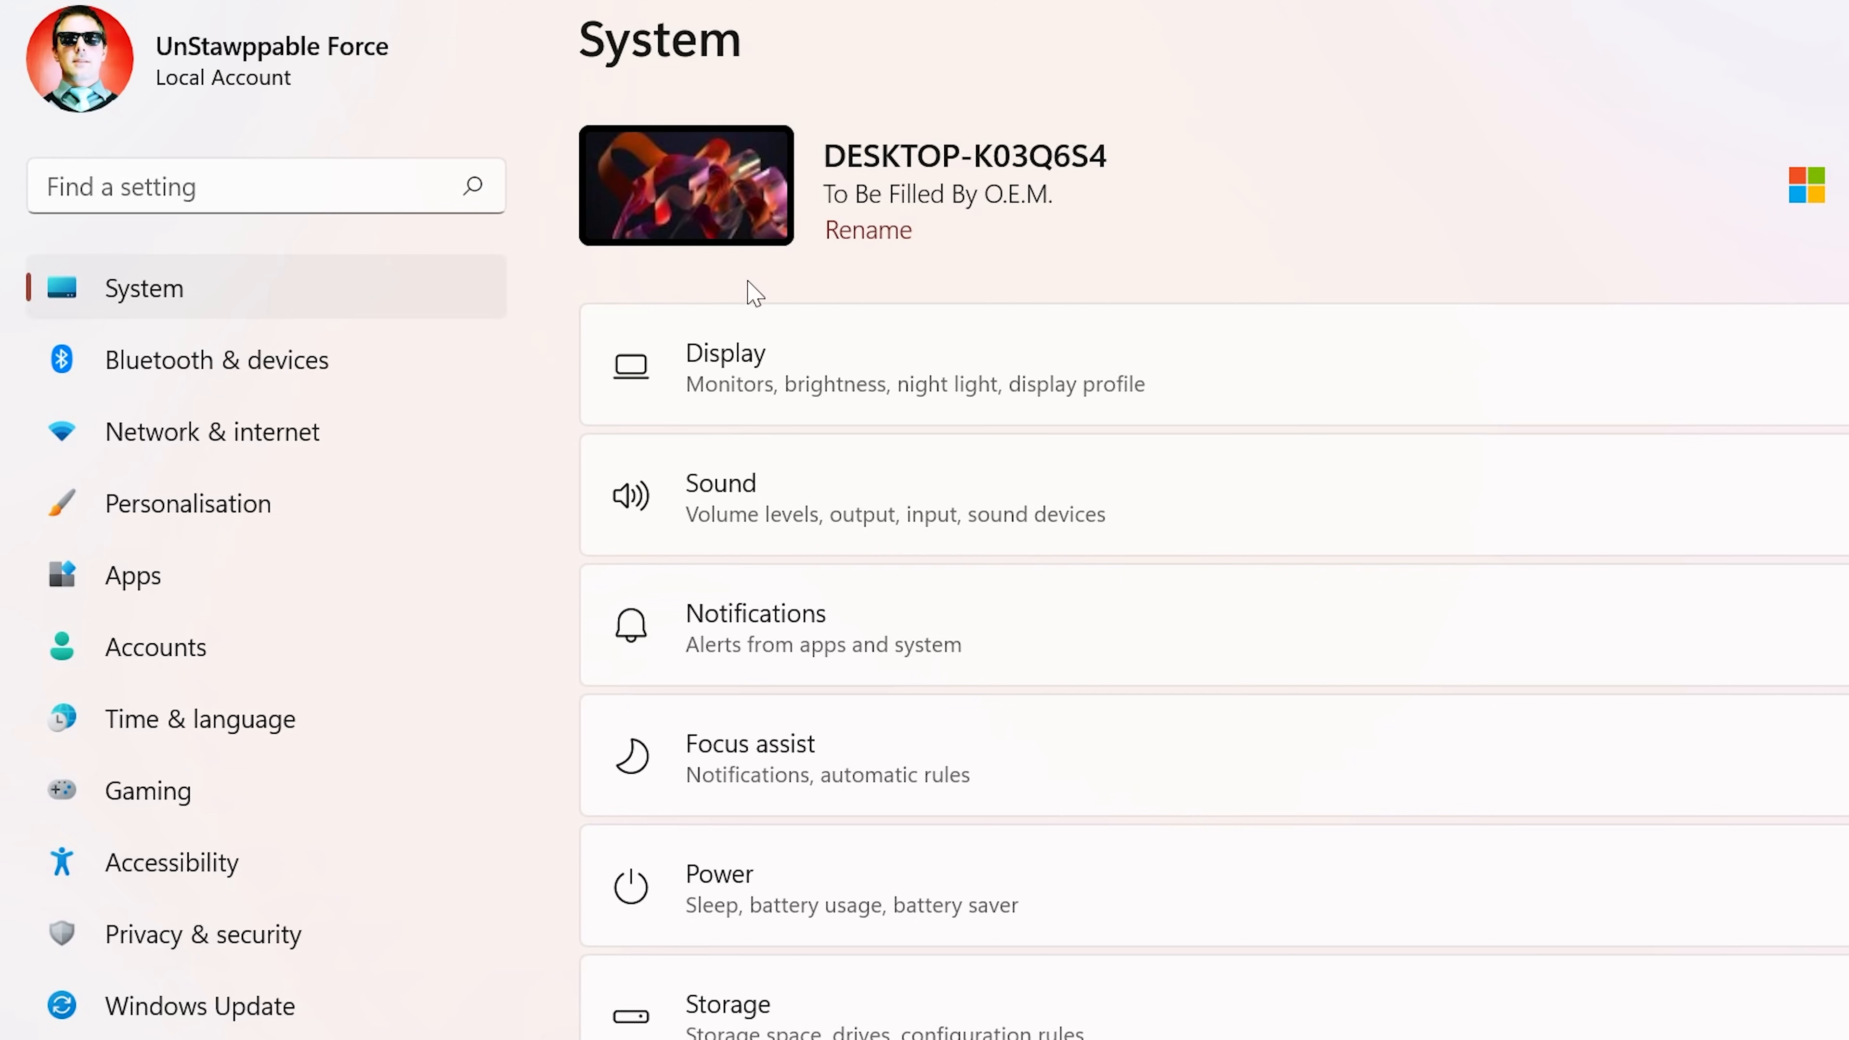
In the system notification settings, disable device setup suggestions and the tips and suggestions for using Windows.
{"action": "left_click", "coordinate": [841, 628]}
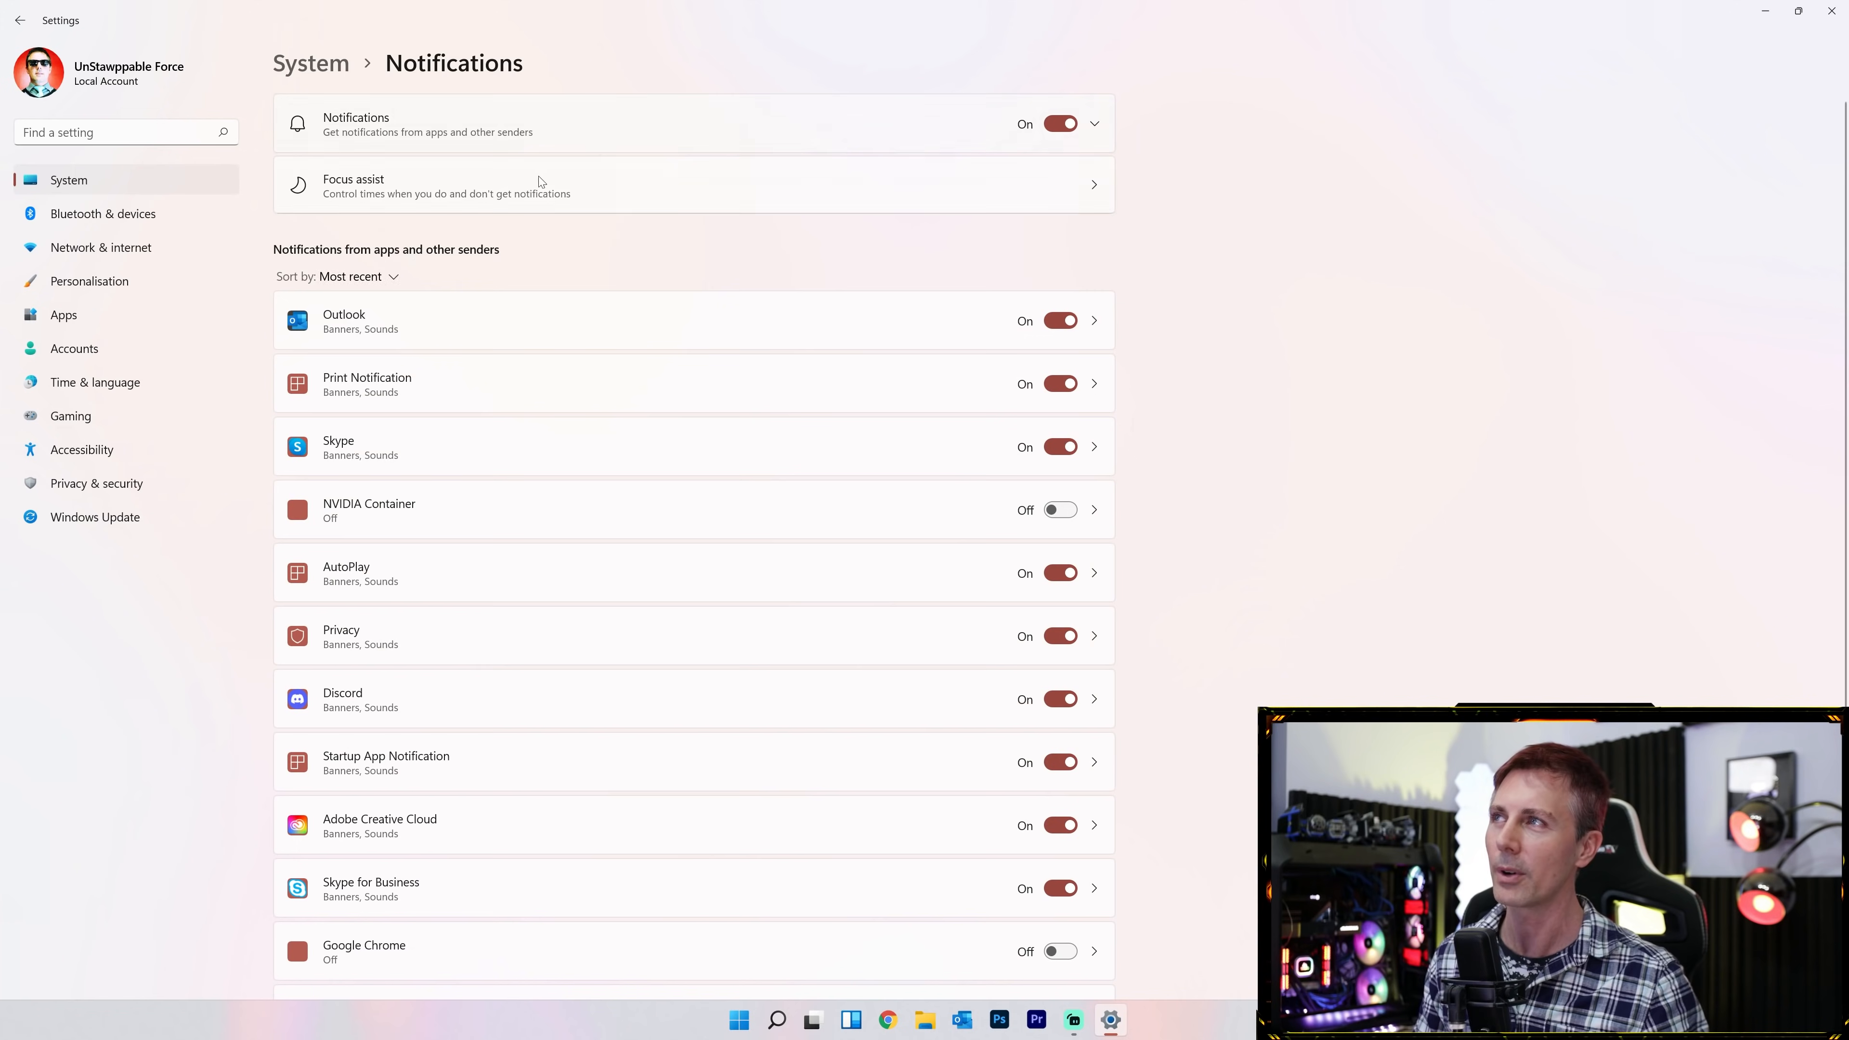
{"action": "scroll", "coordinate": [1252, 939], "scroll_direction": "down", "scroll_amount": 4}
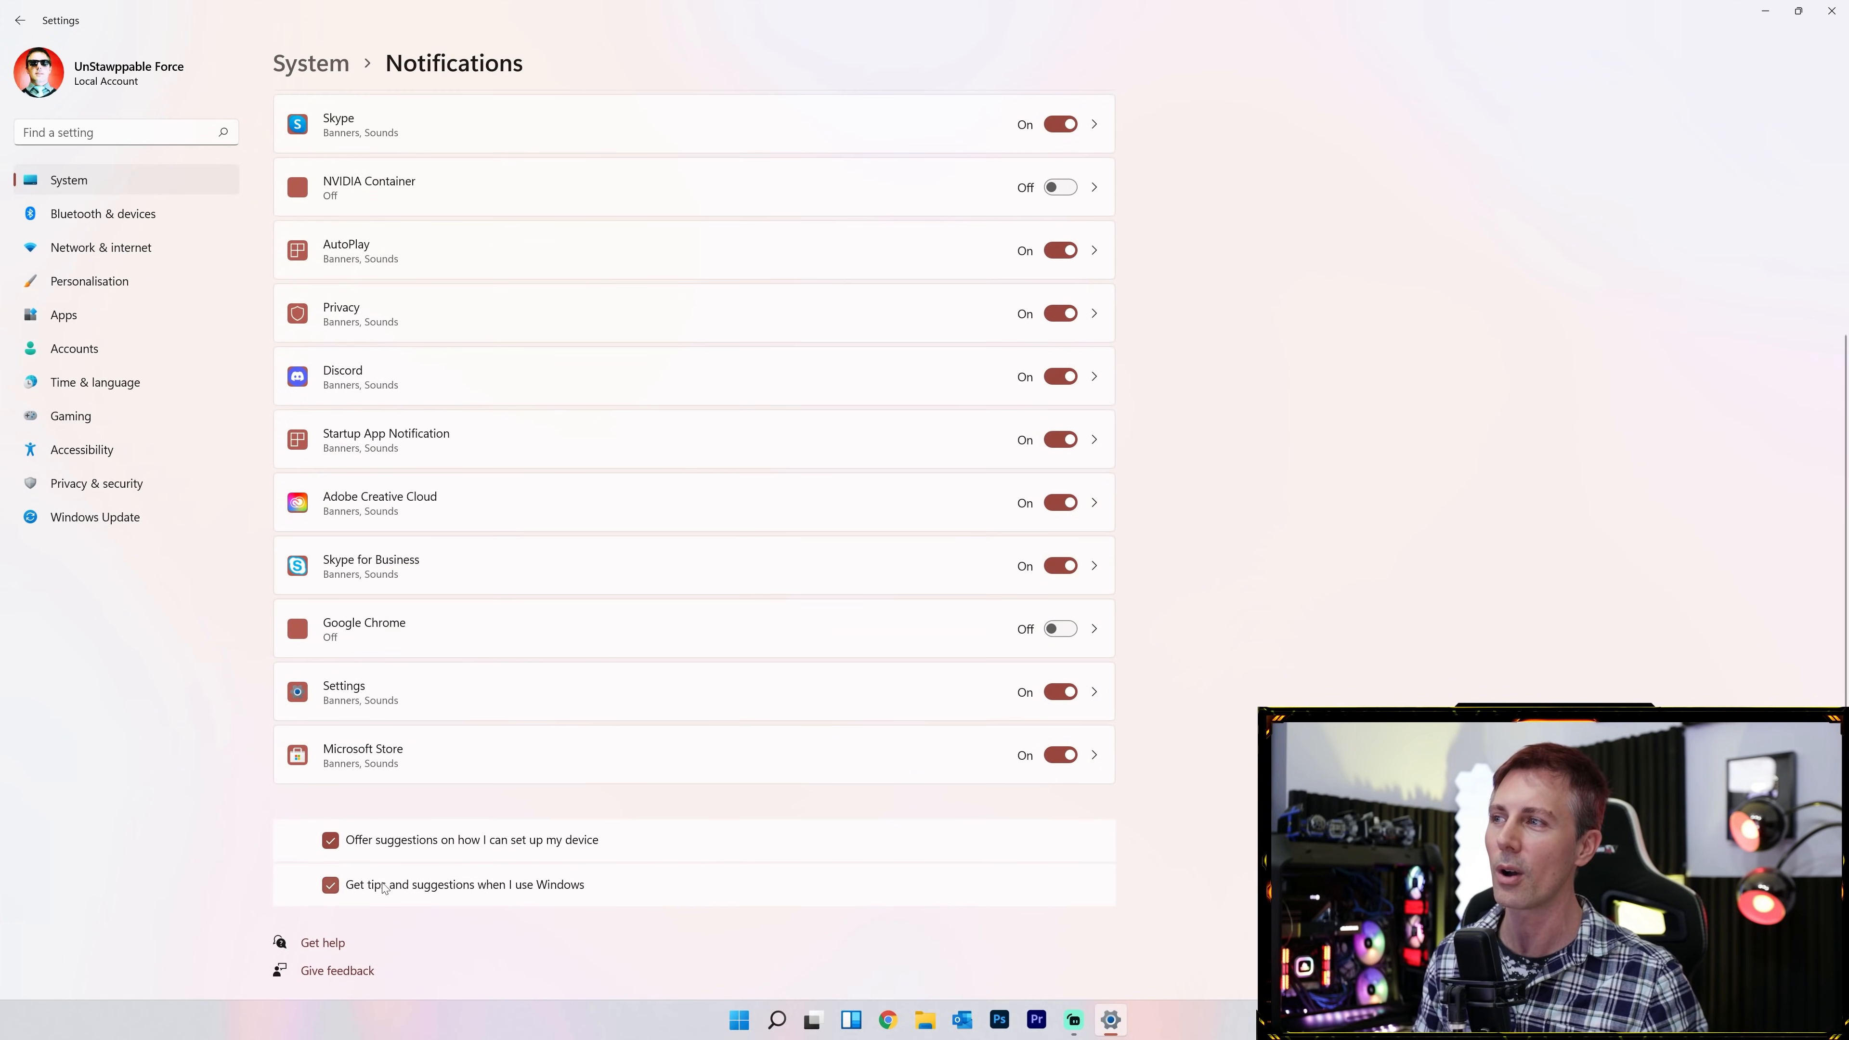
{"action": "left_click", "coordinate": [330, 839]}
{"action": "left_click", "coordinate": [331, 884]}
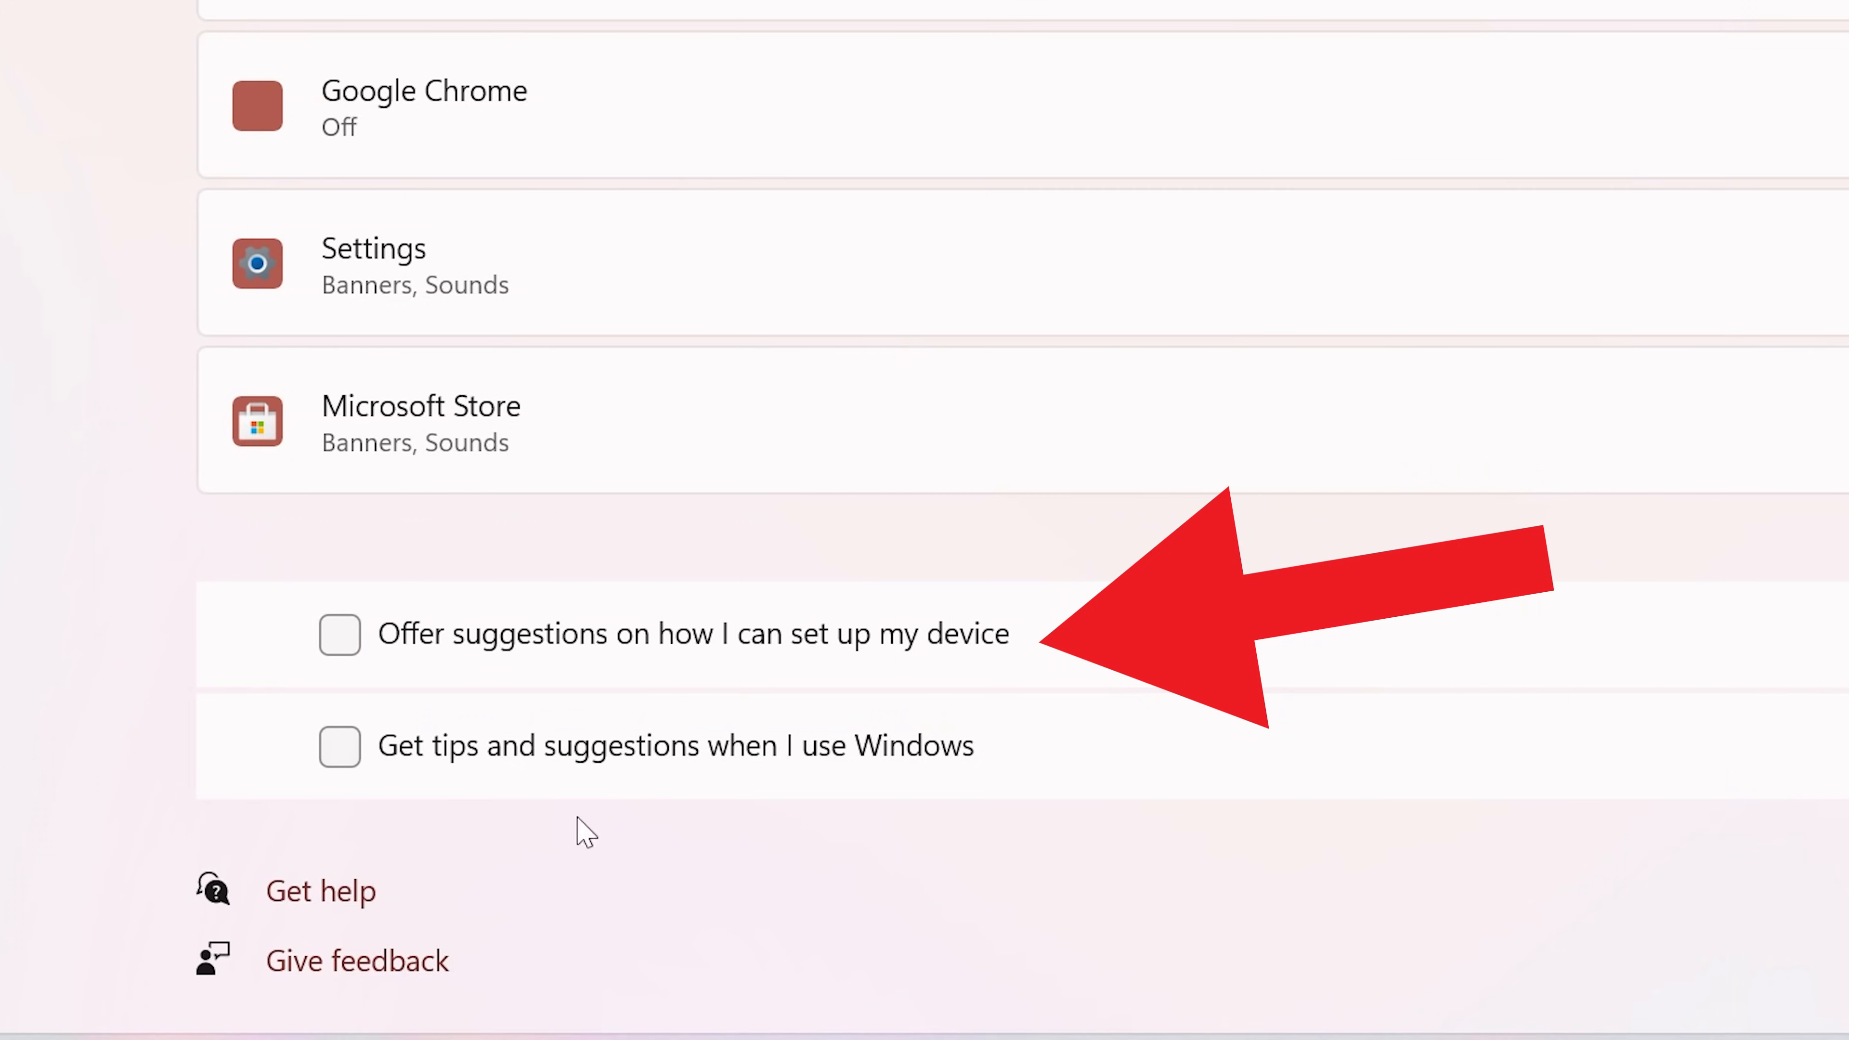
Turn off the focus assist automatic rules for duplicating the display and for using an app in full screen mode.
{"action": "scroll", "coordinate": [1342, 405], "scroll_direction": "up", "scroll_amount": 10}
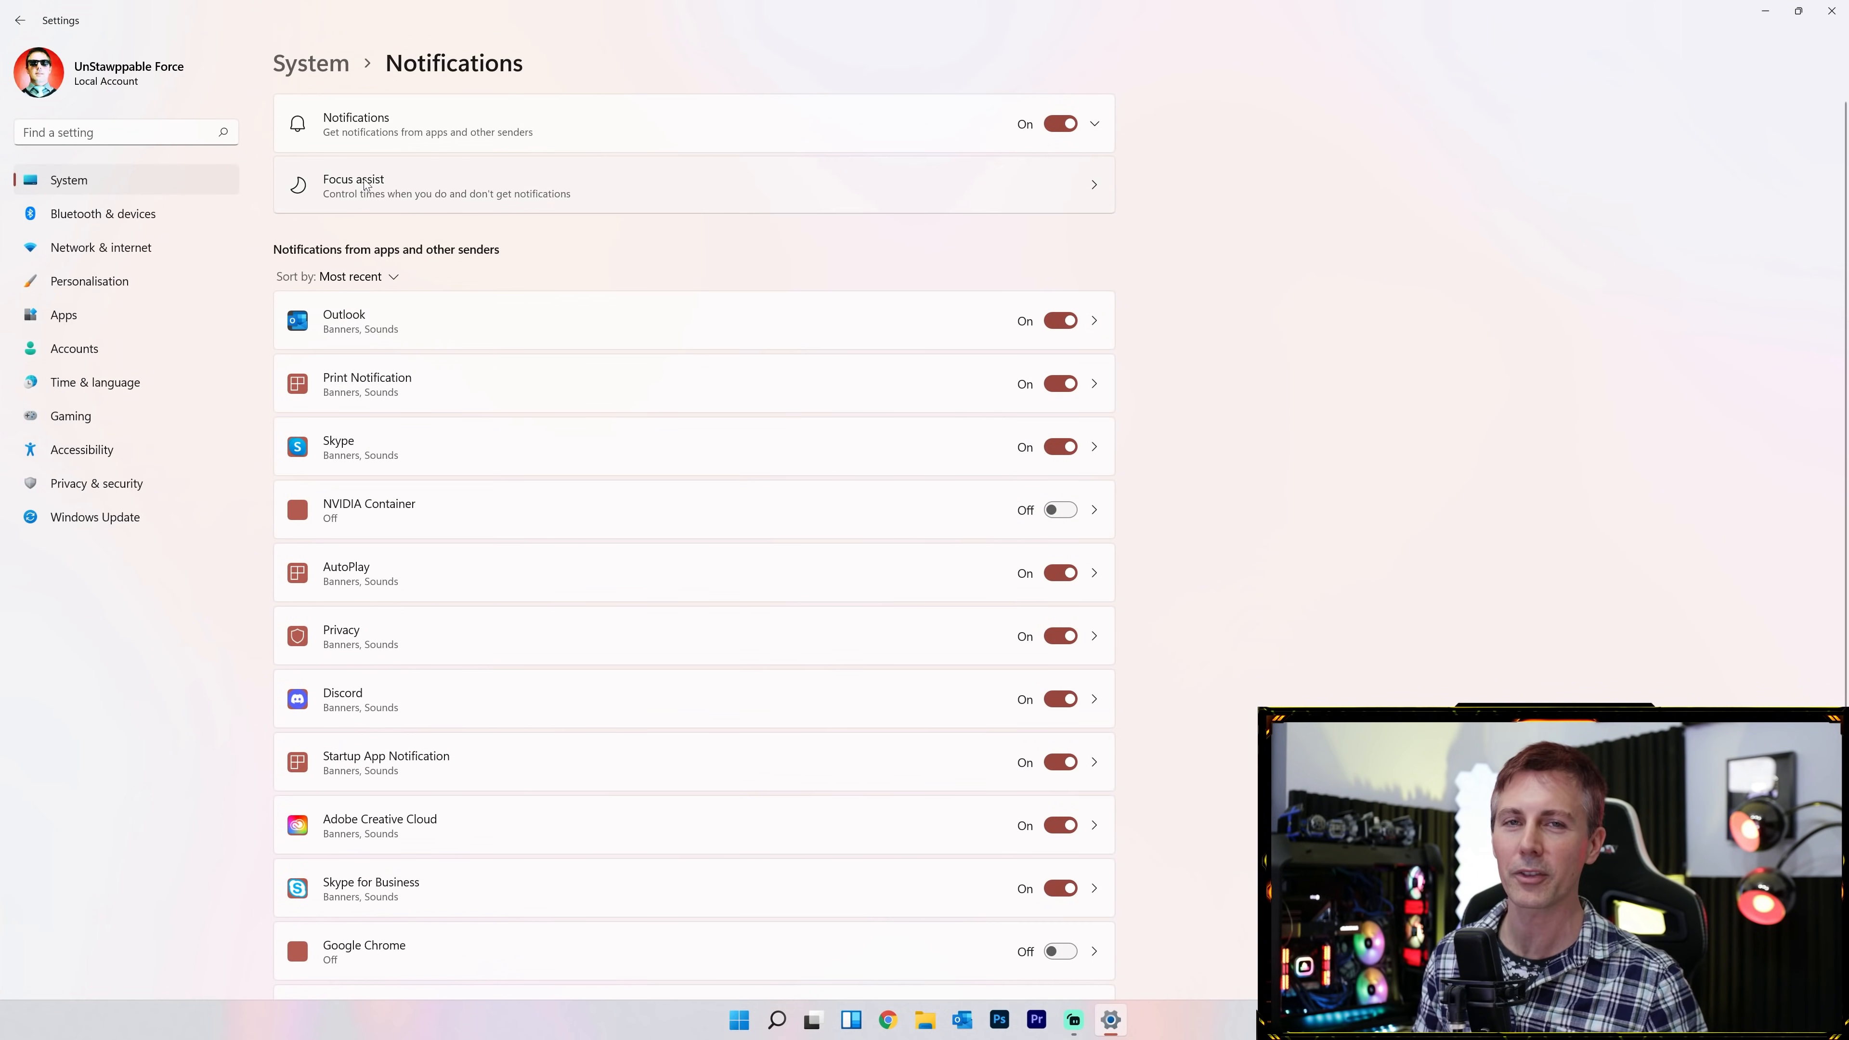
{"action": "left_click", "coordinate": [368, 182]}
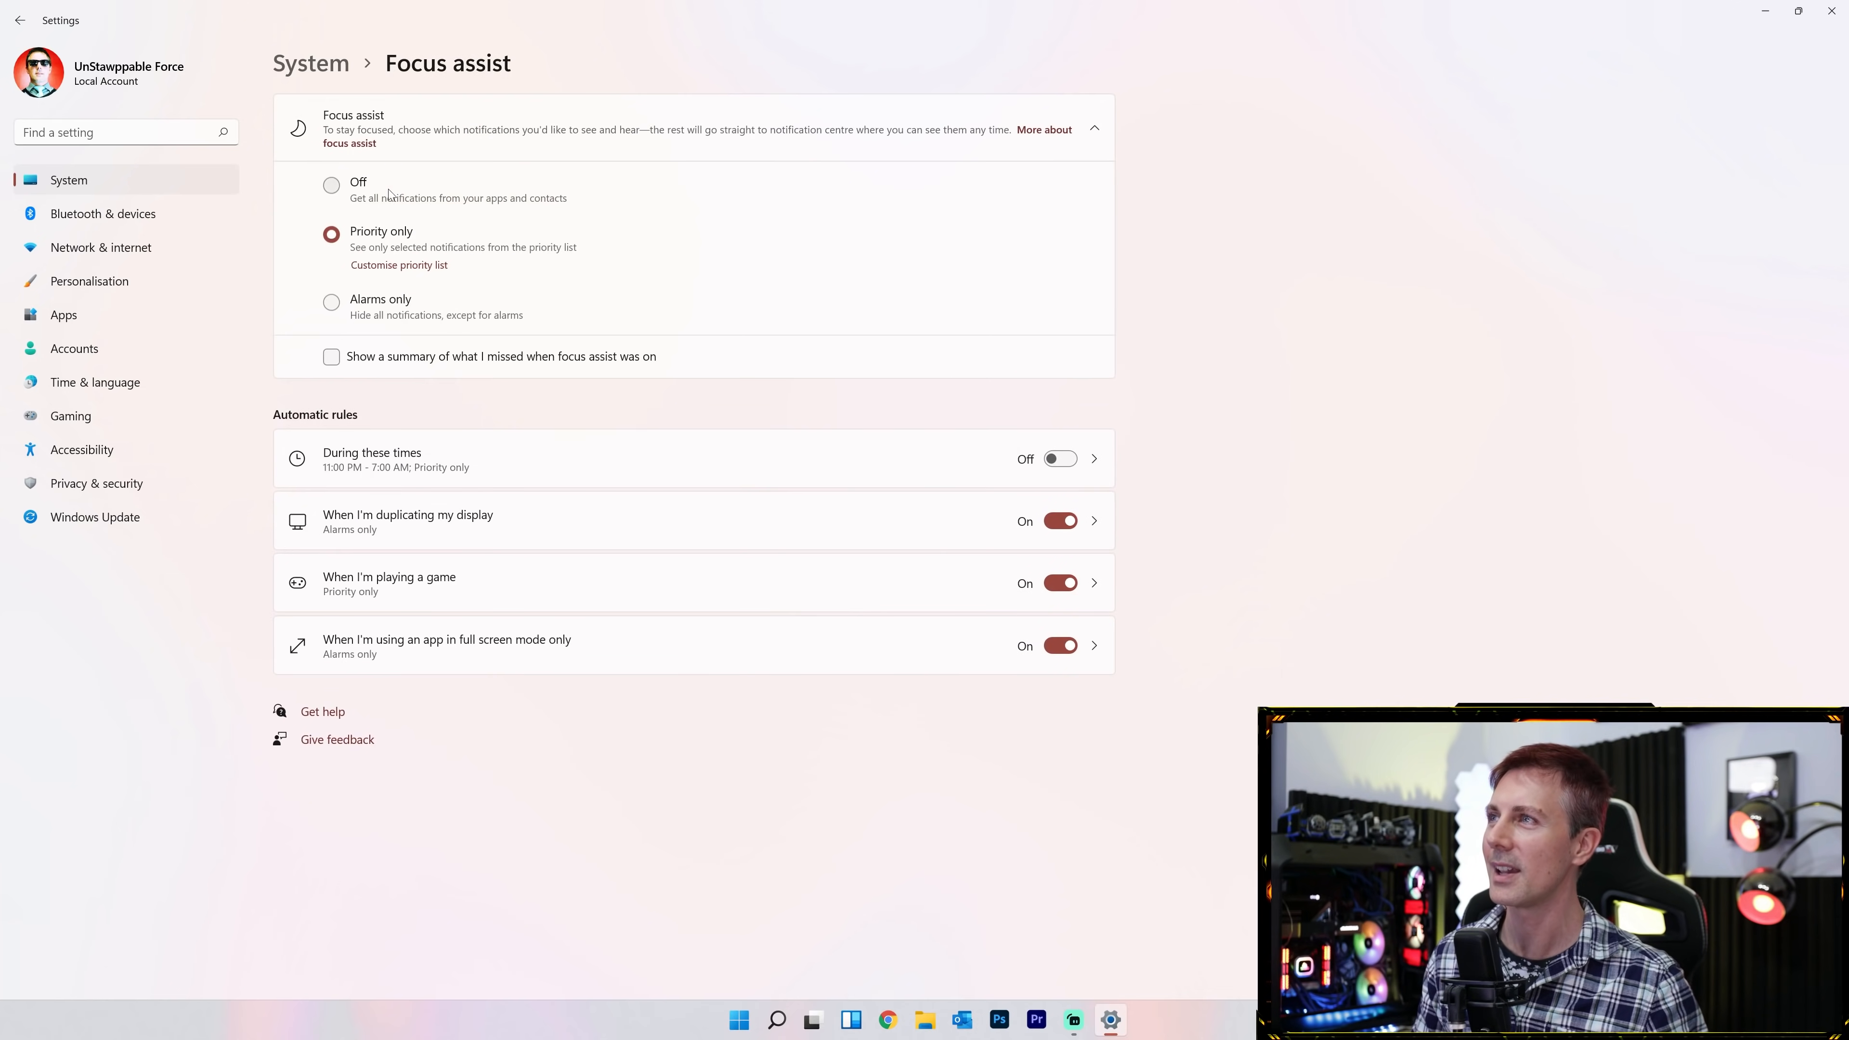
{"action": "left_click", "coordinate": [1057, 521]}
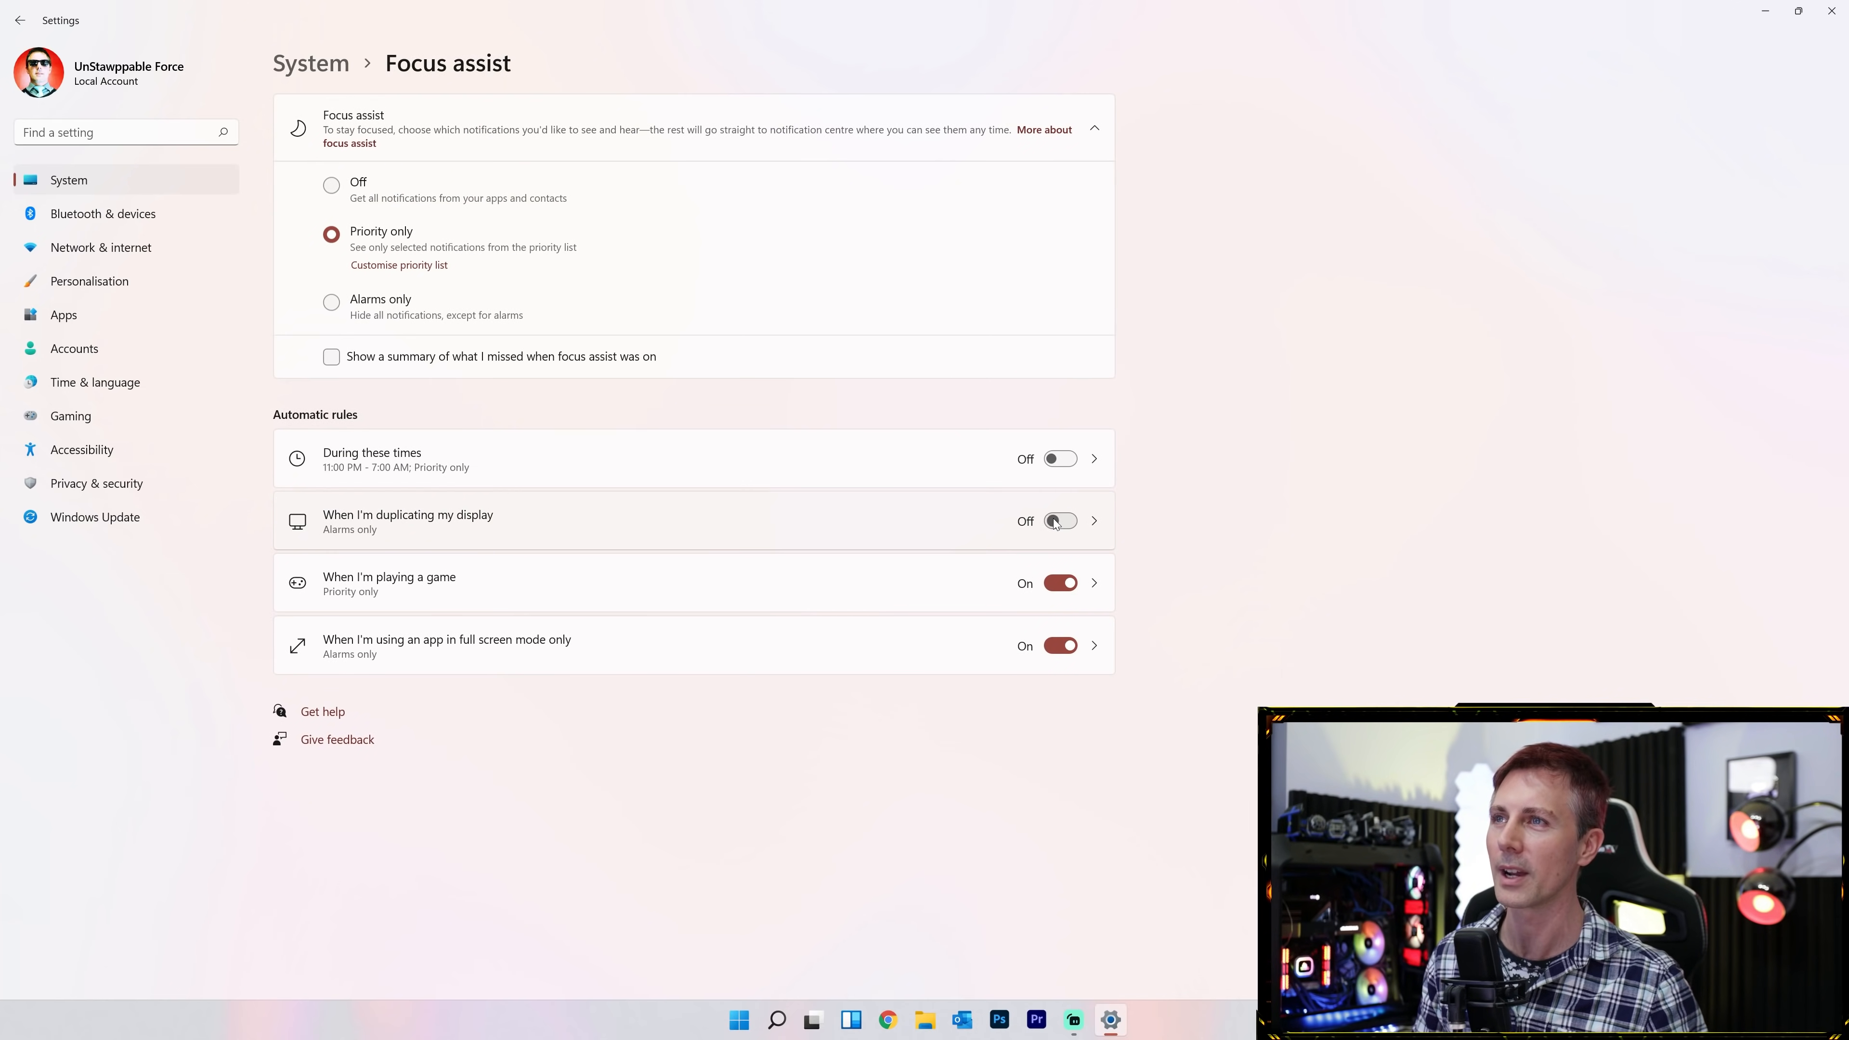
{"action": "left_click", "coordinate": [1063, 646]}
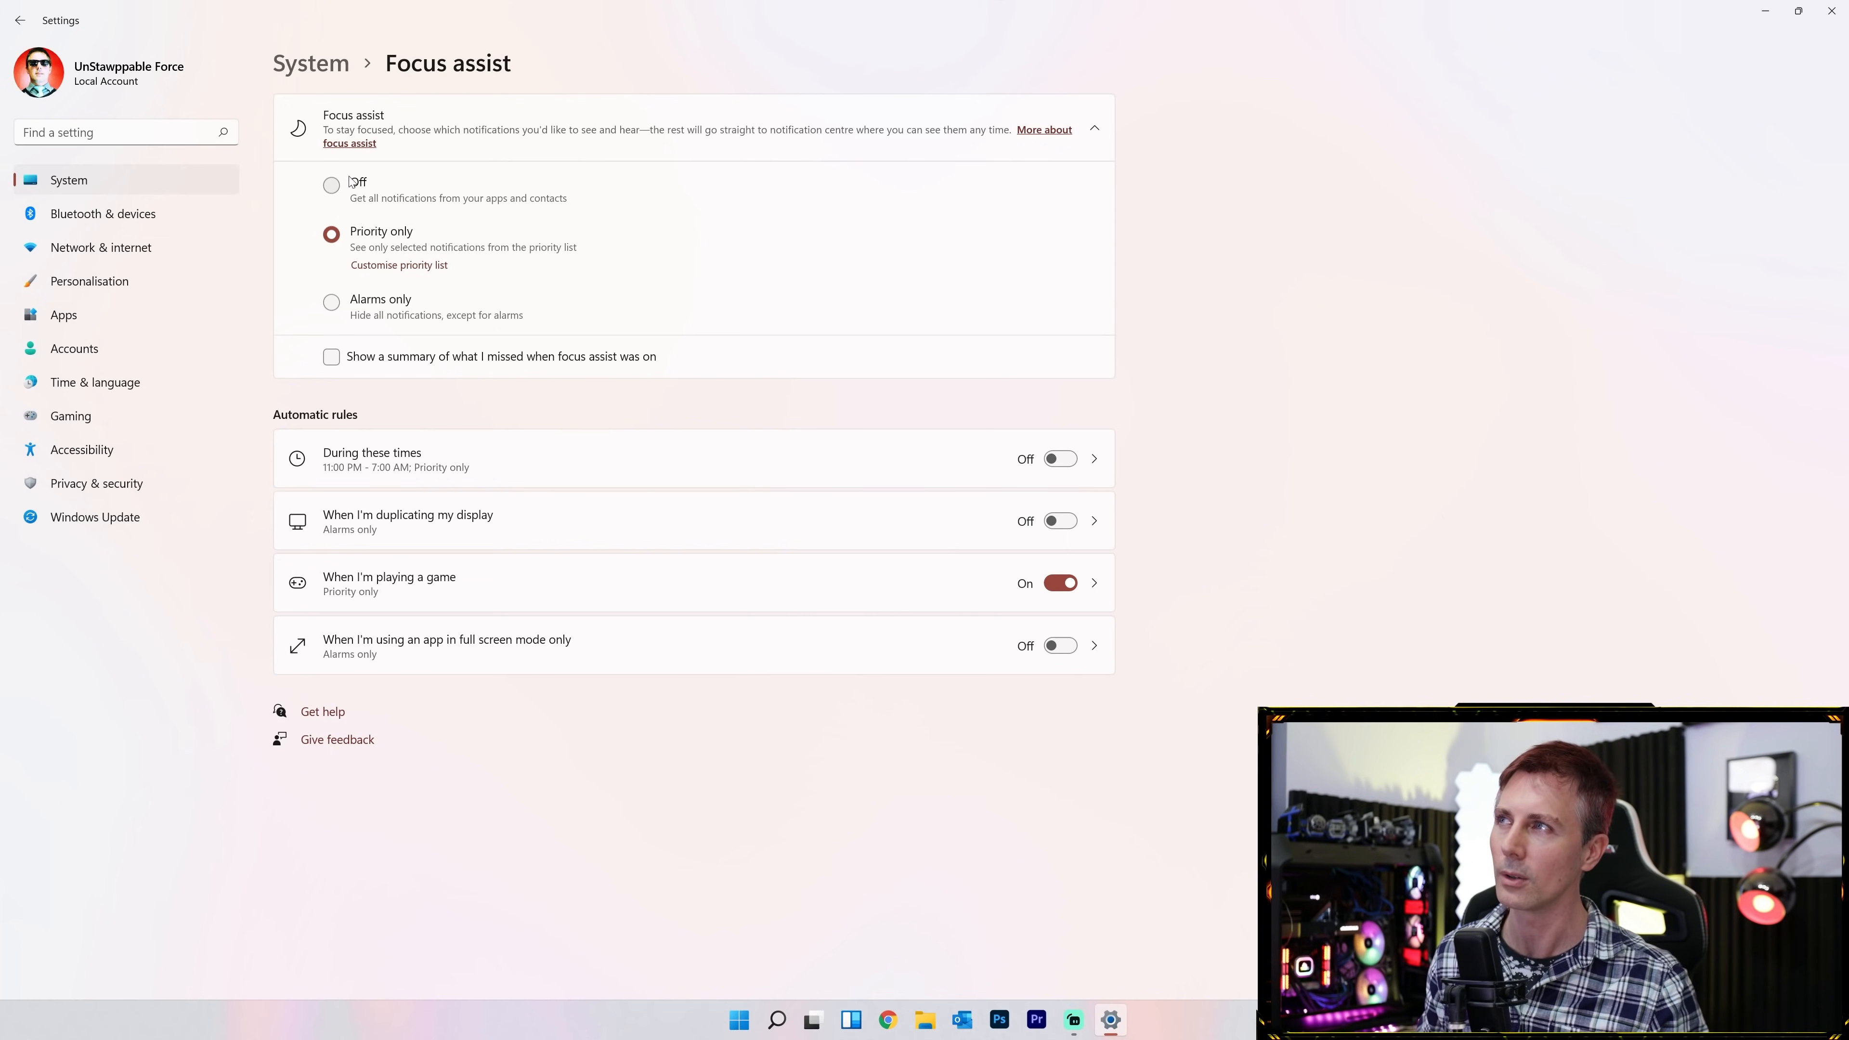
Try focus assist on Off, set it back to Priority only, and return to the System settings overview.
{"action": "left_click", "coordinate": [363, 187]}
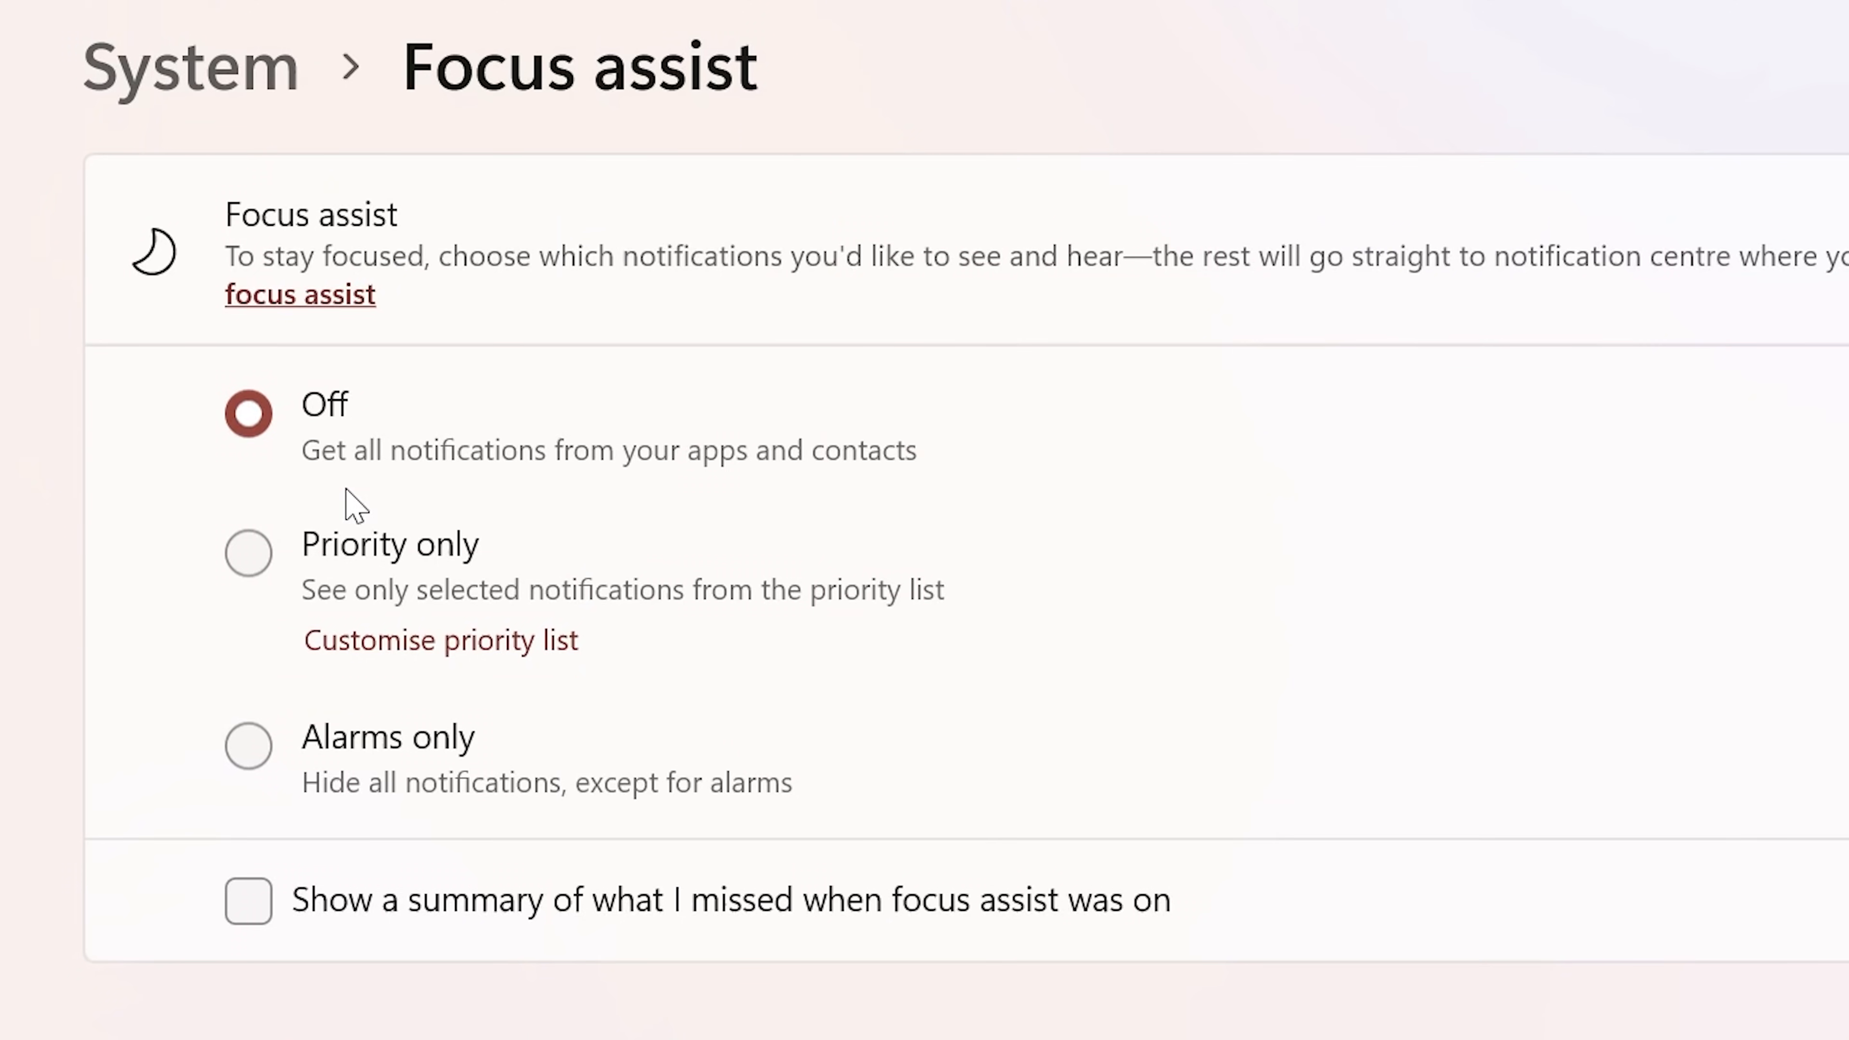
{"action": "left_click", "coordinate": [371, 554]}
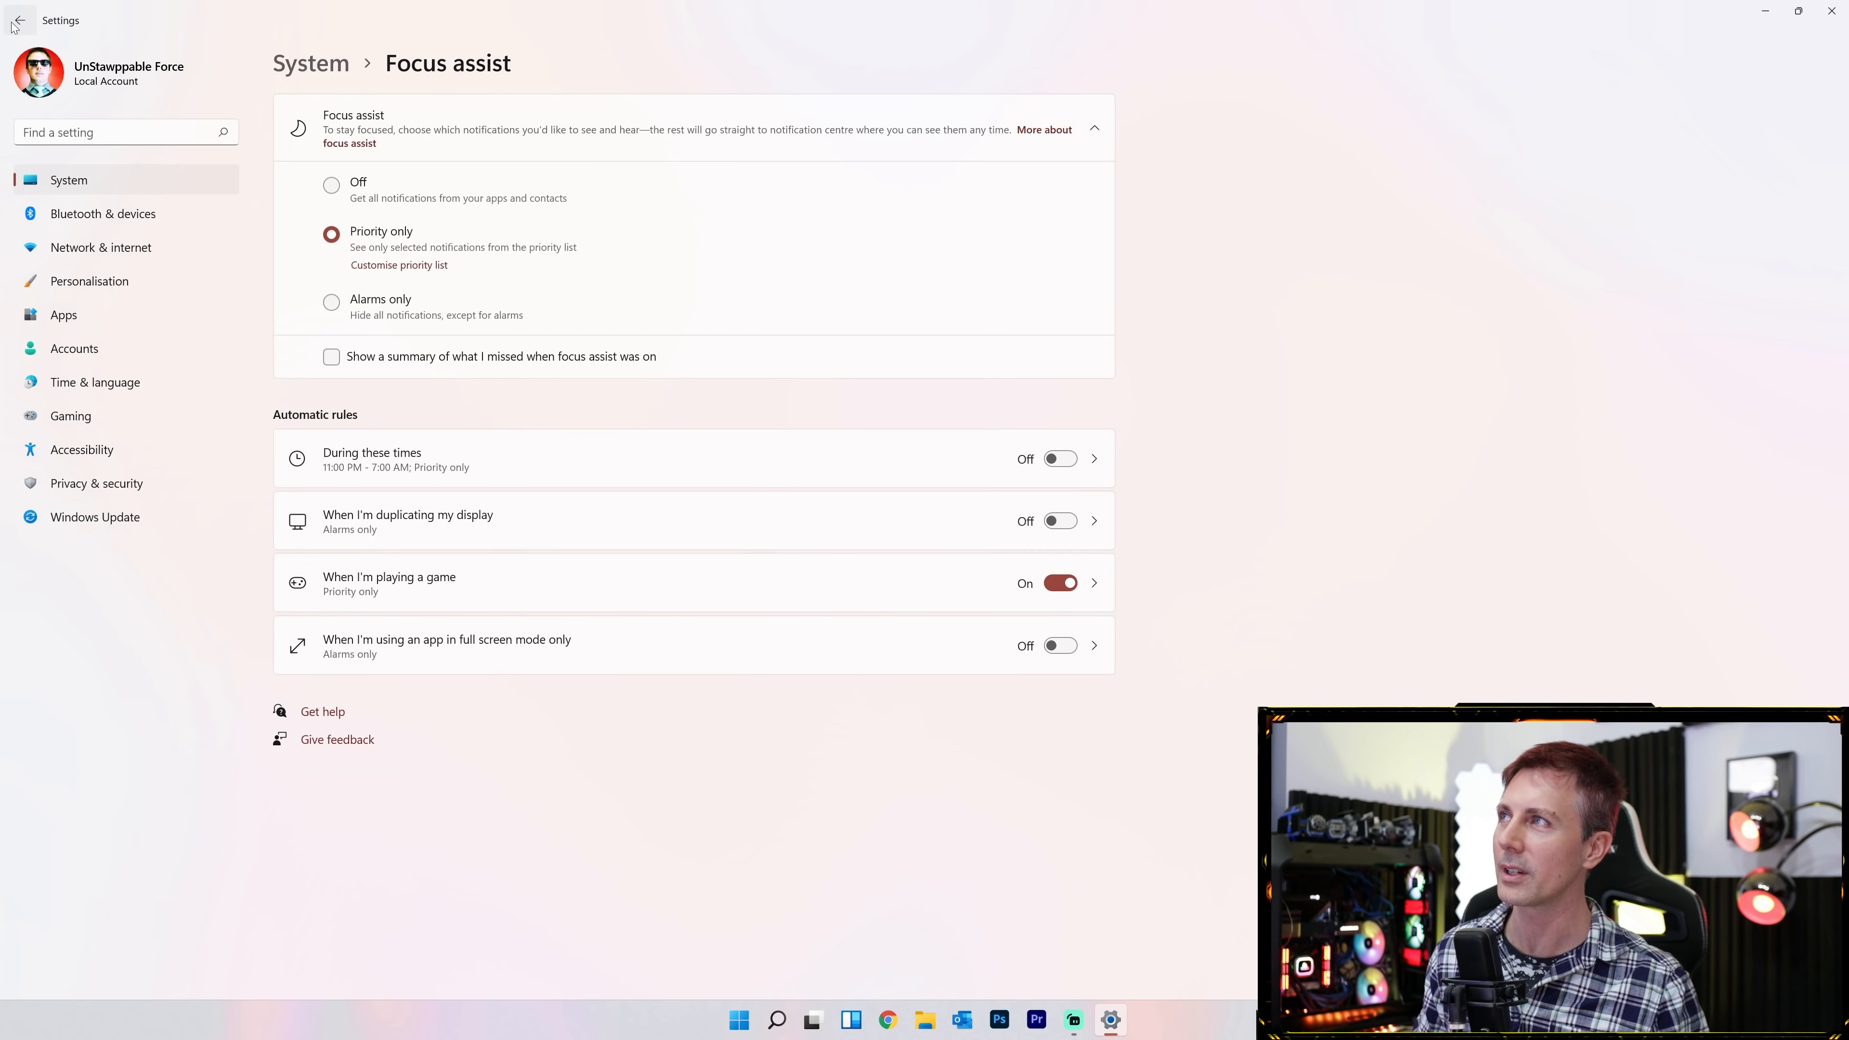
{"action": "left_click", "coordinate": [20, 21]}
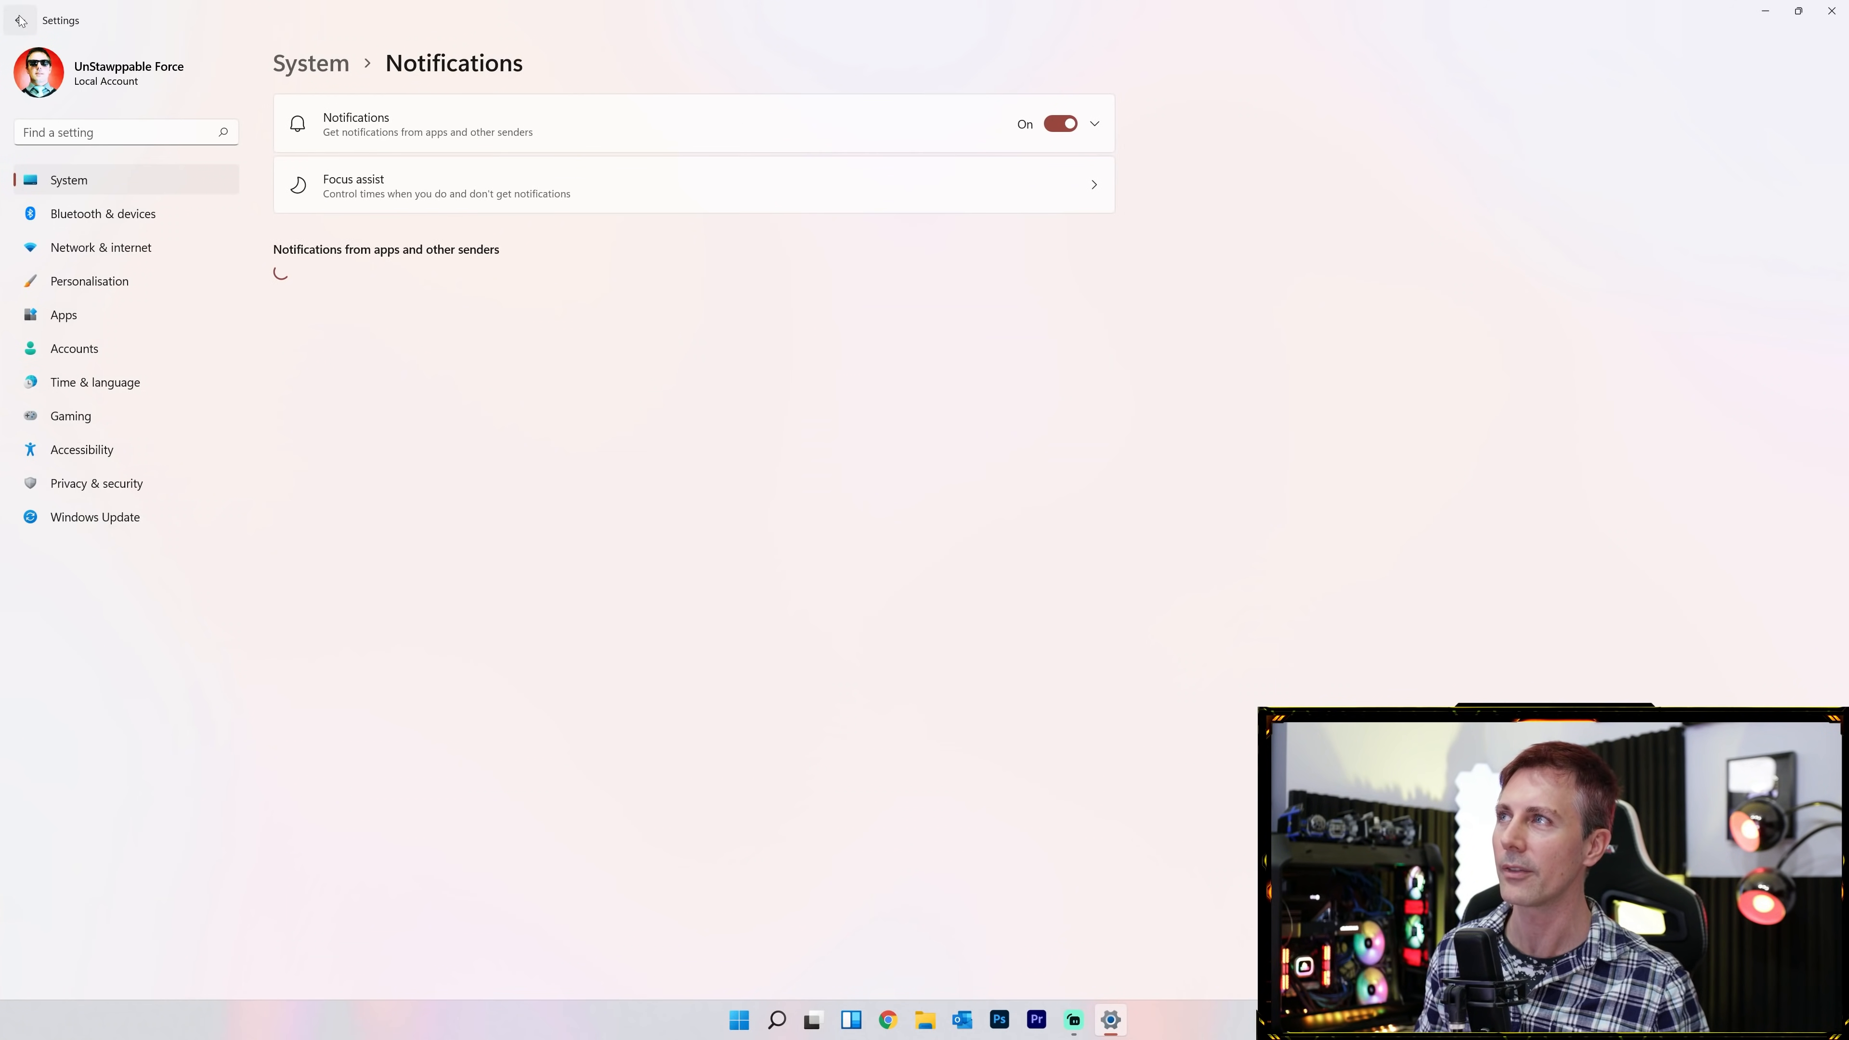
{"action": "left_click", "coordinate": [20, 22]}
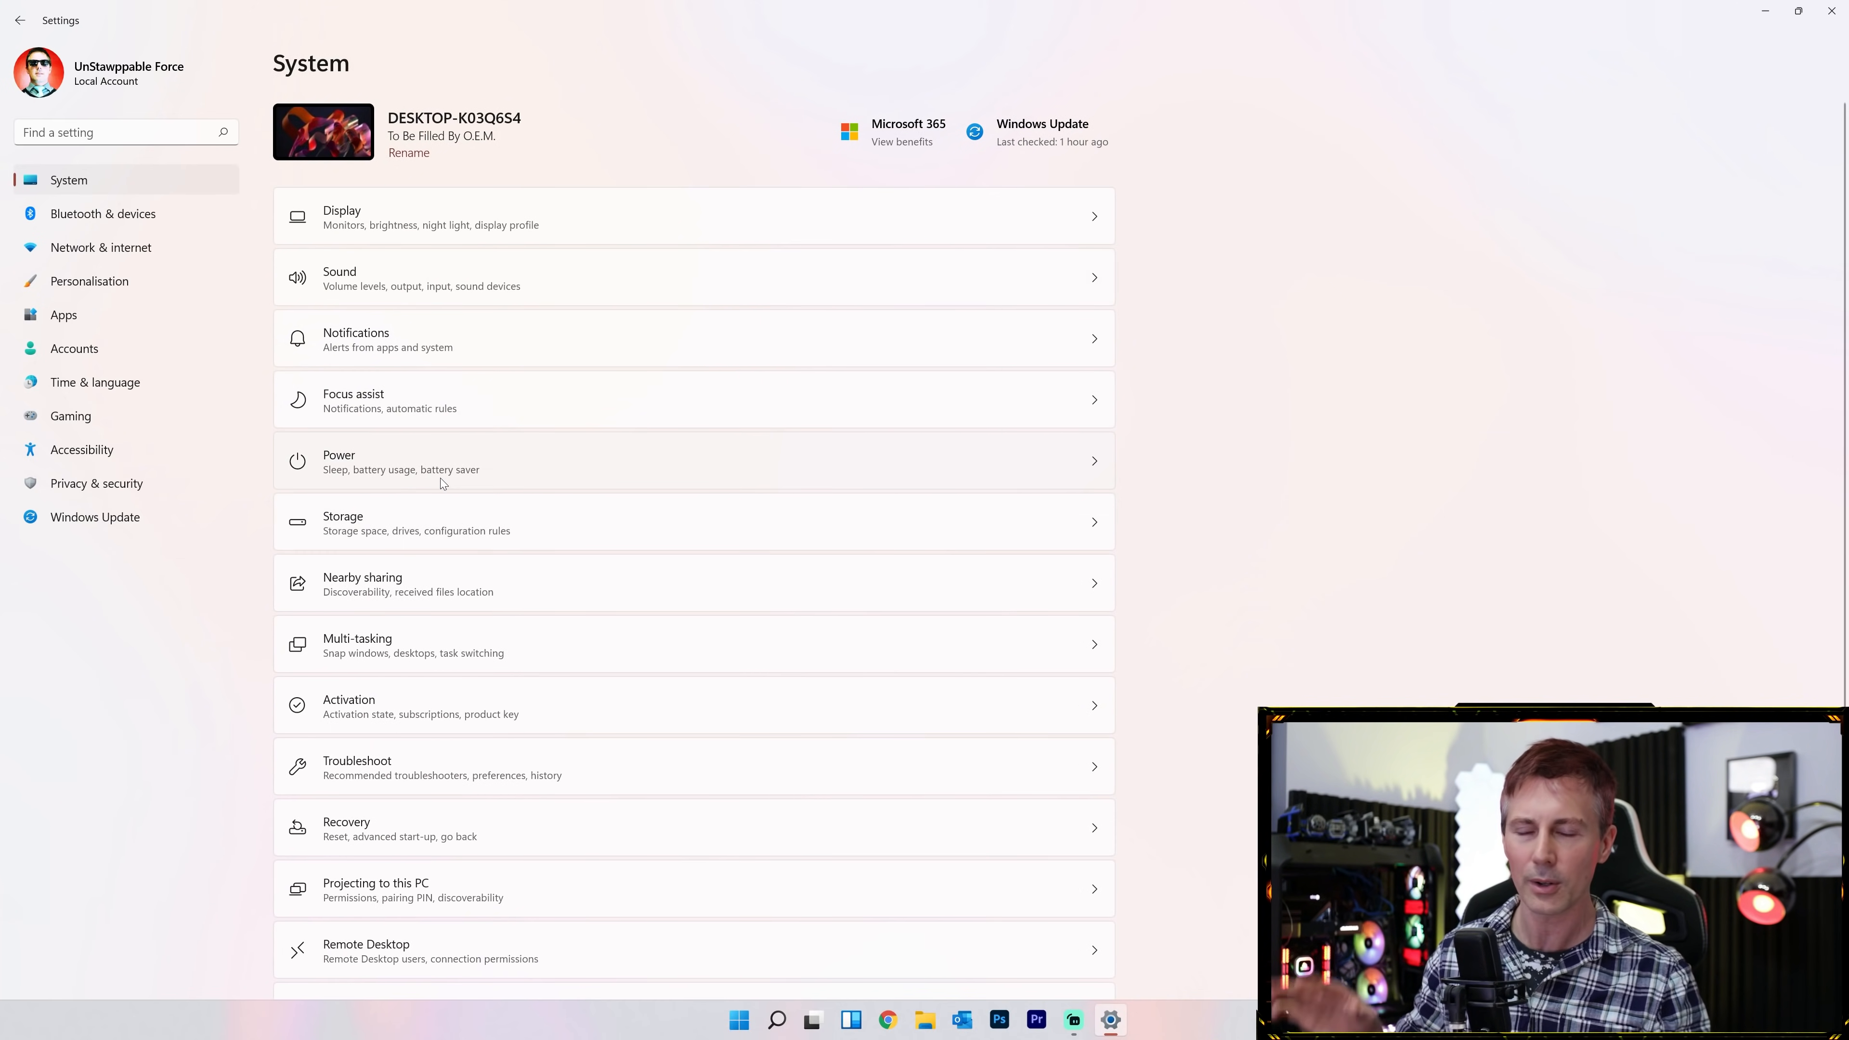
Check the Power settings, turn off Storage Sense in the Storage settings, and return to the System overview.
{"action": "left_click", "coordinate": [398, 467]}
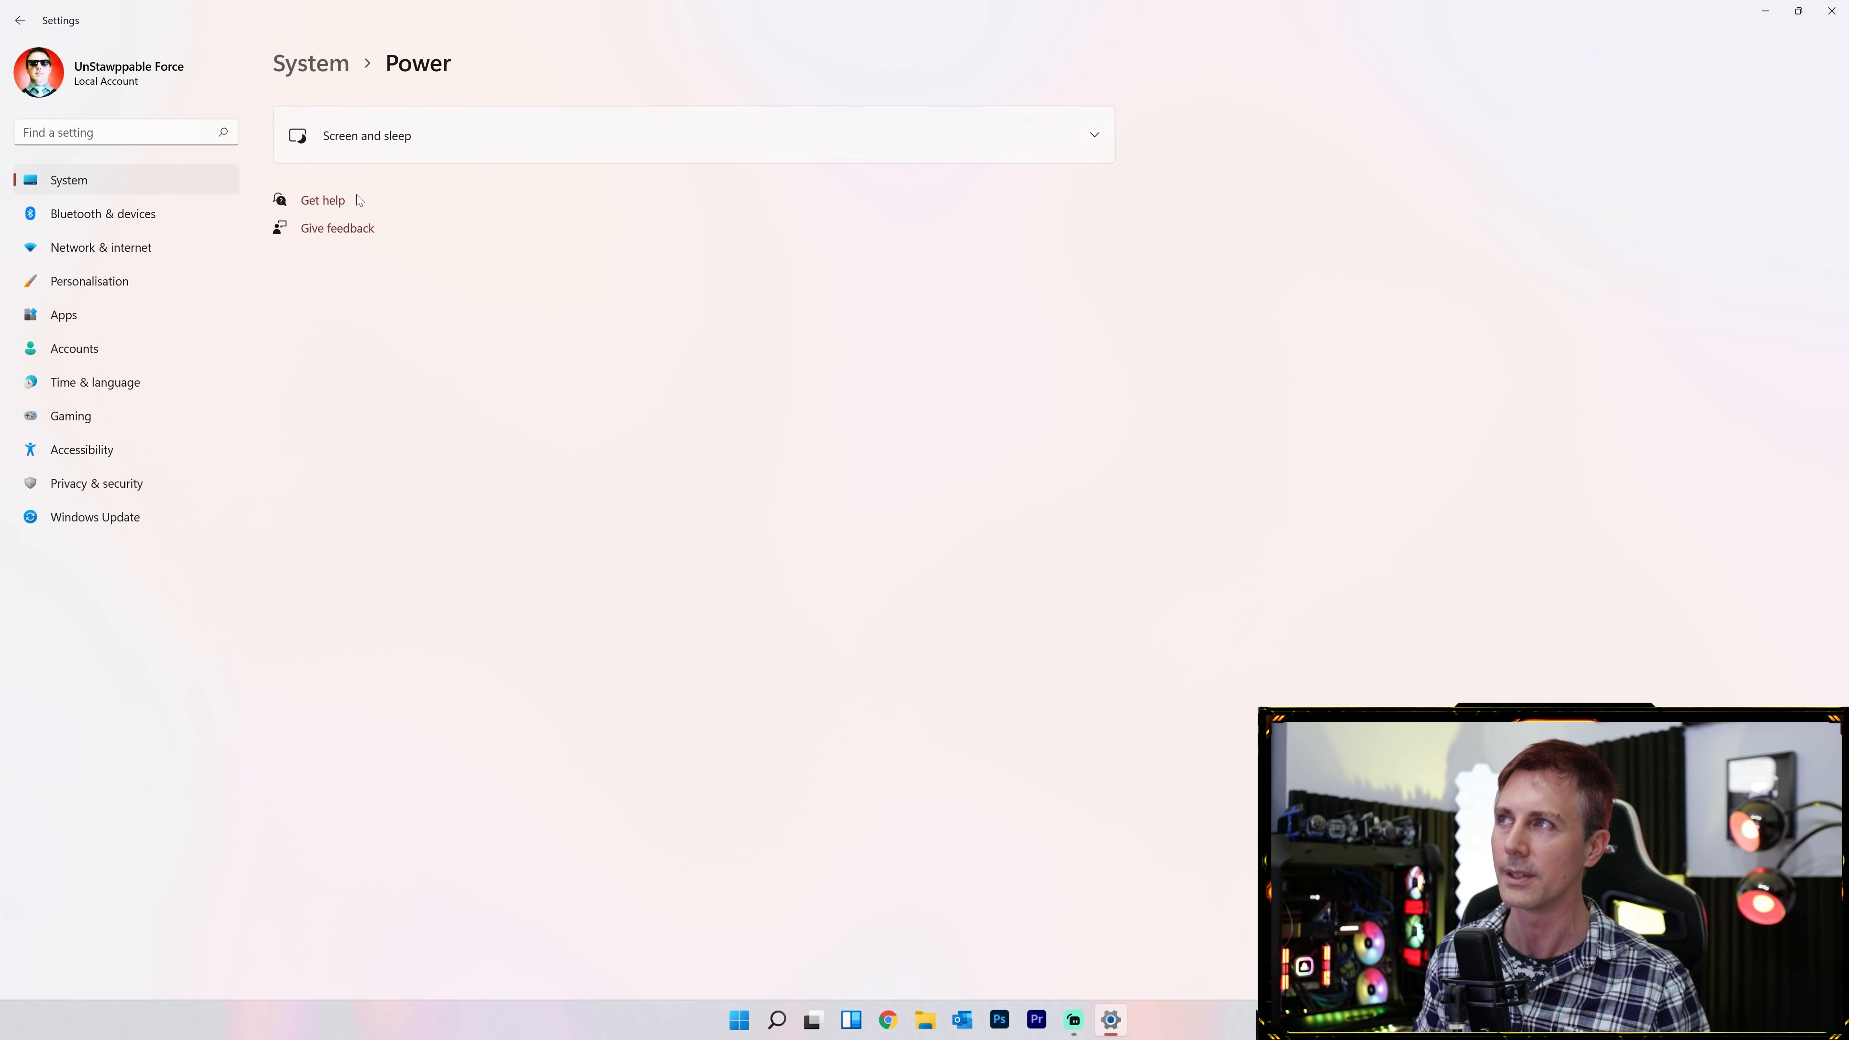
{"action": "left_click", "coordinate": [20, 23]}
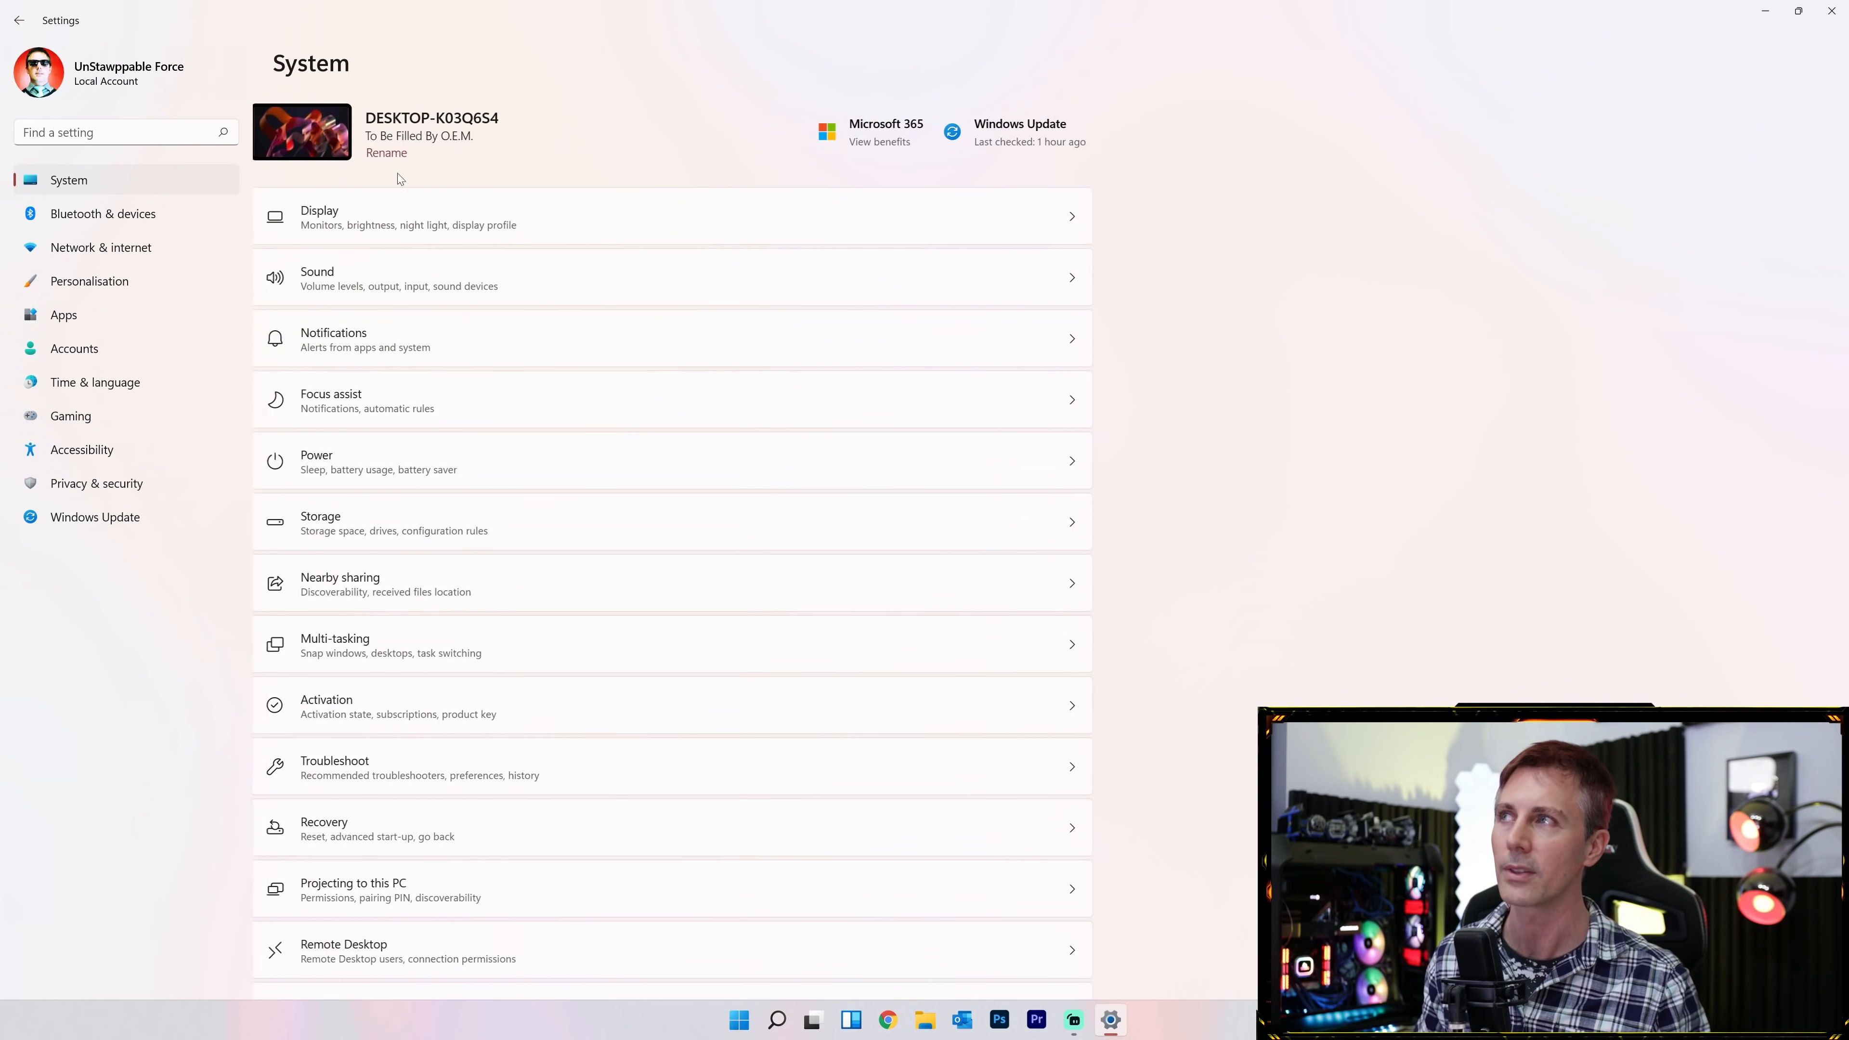
{"action": "left_click", "coordinate": [399, 523]}
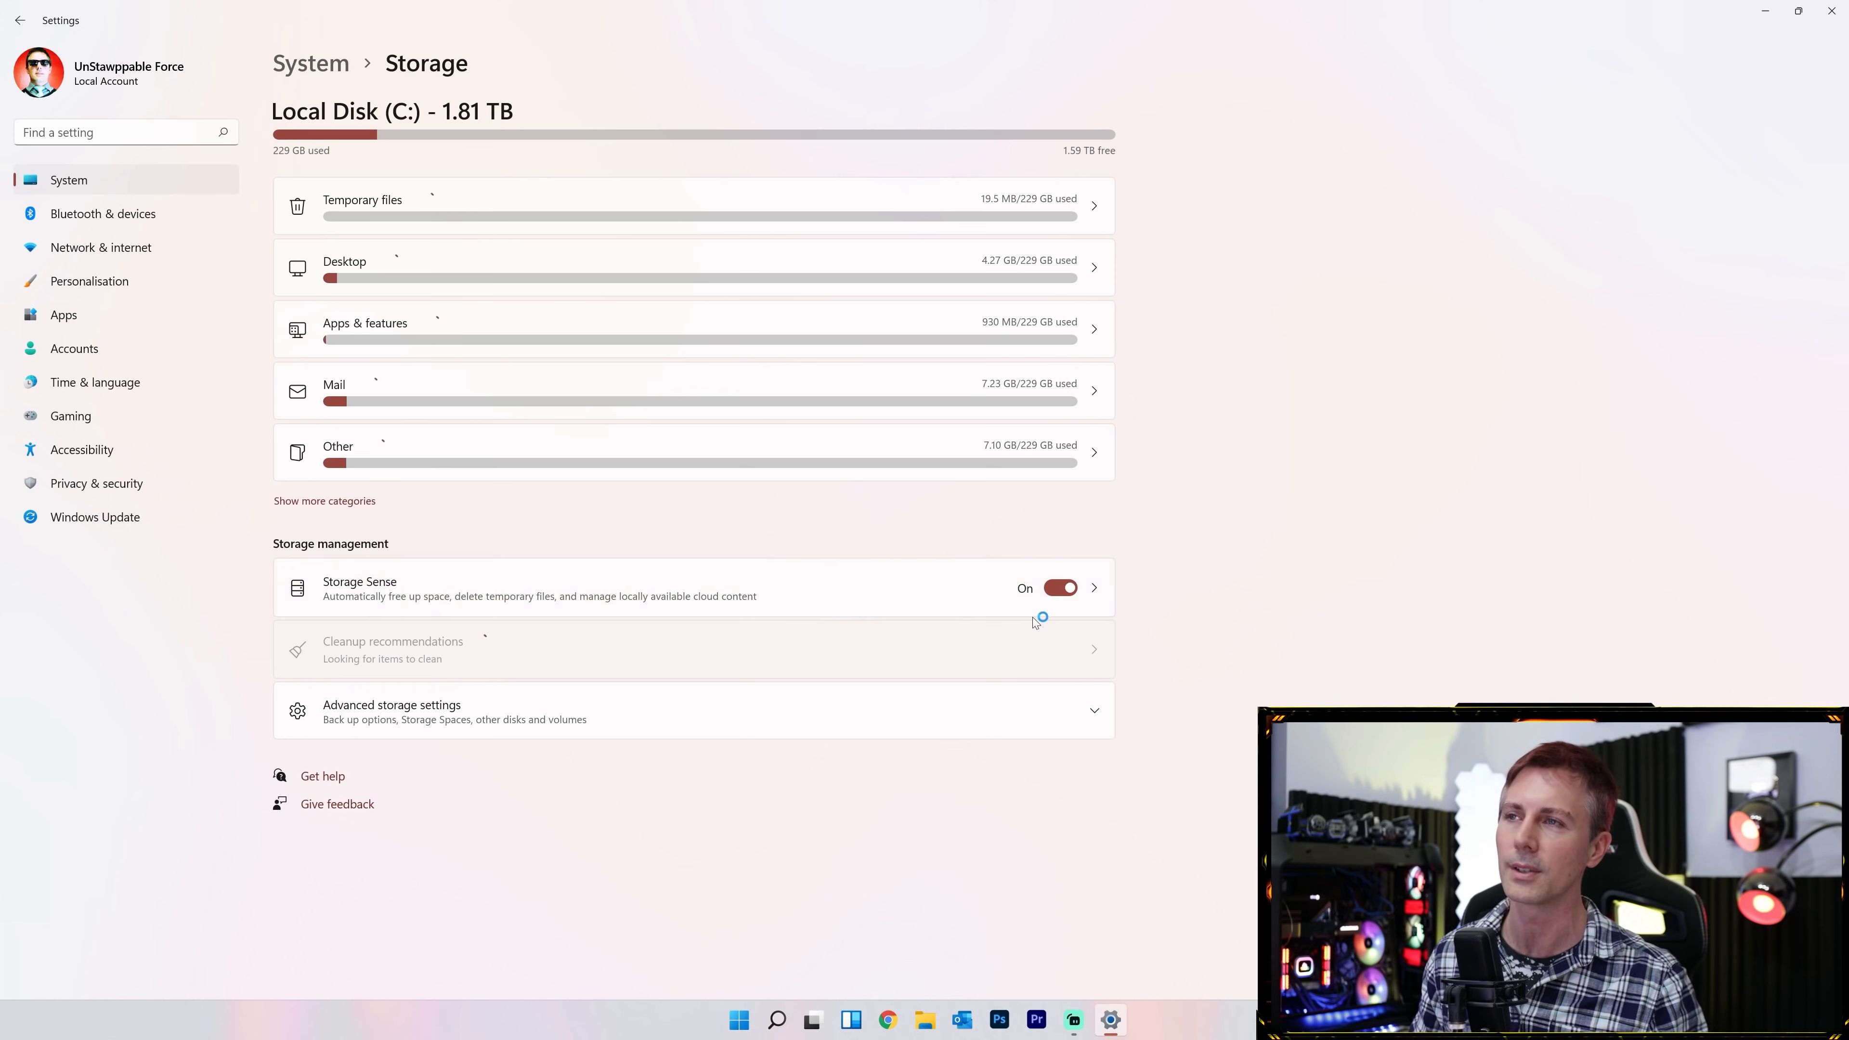
{"action": "left_click", "coordinate": [1060, 589]}
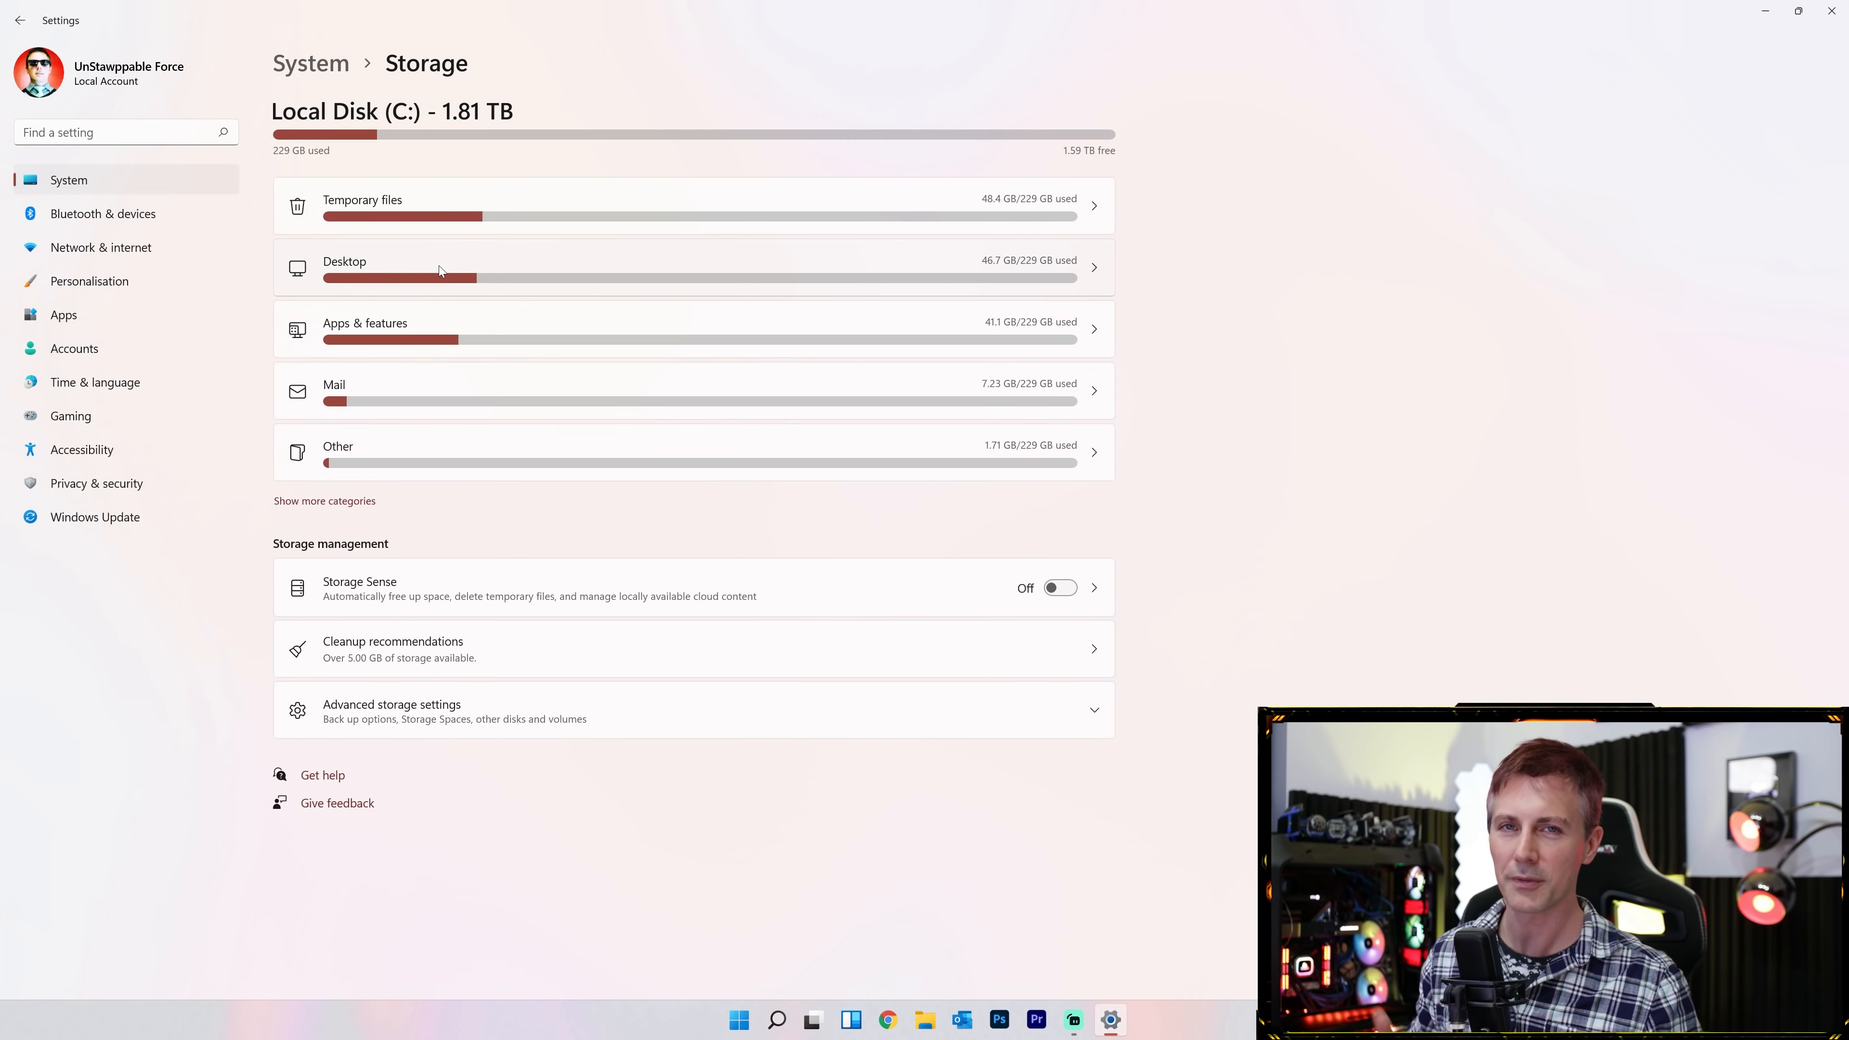
{"action": "left_click", "coordinate": [15, 22]}
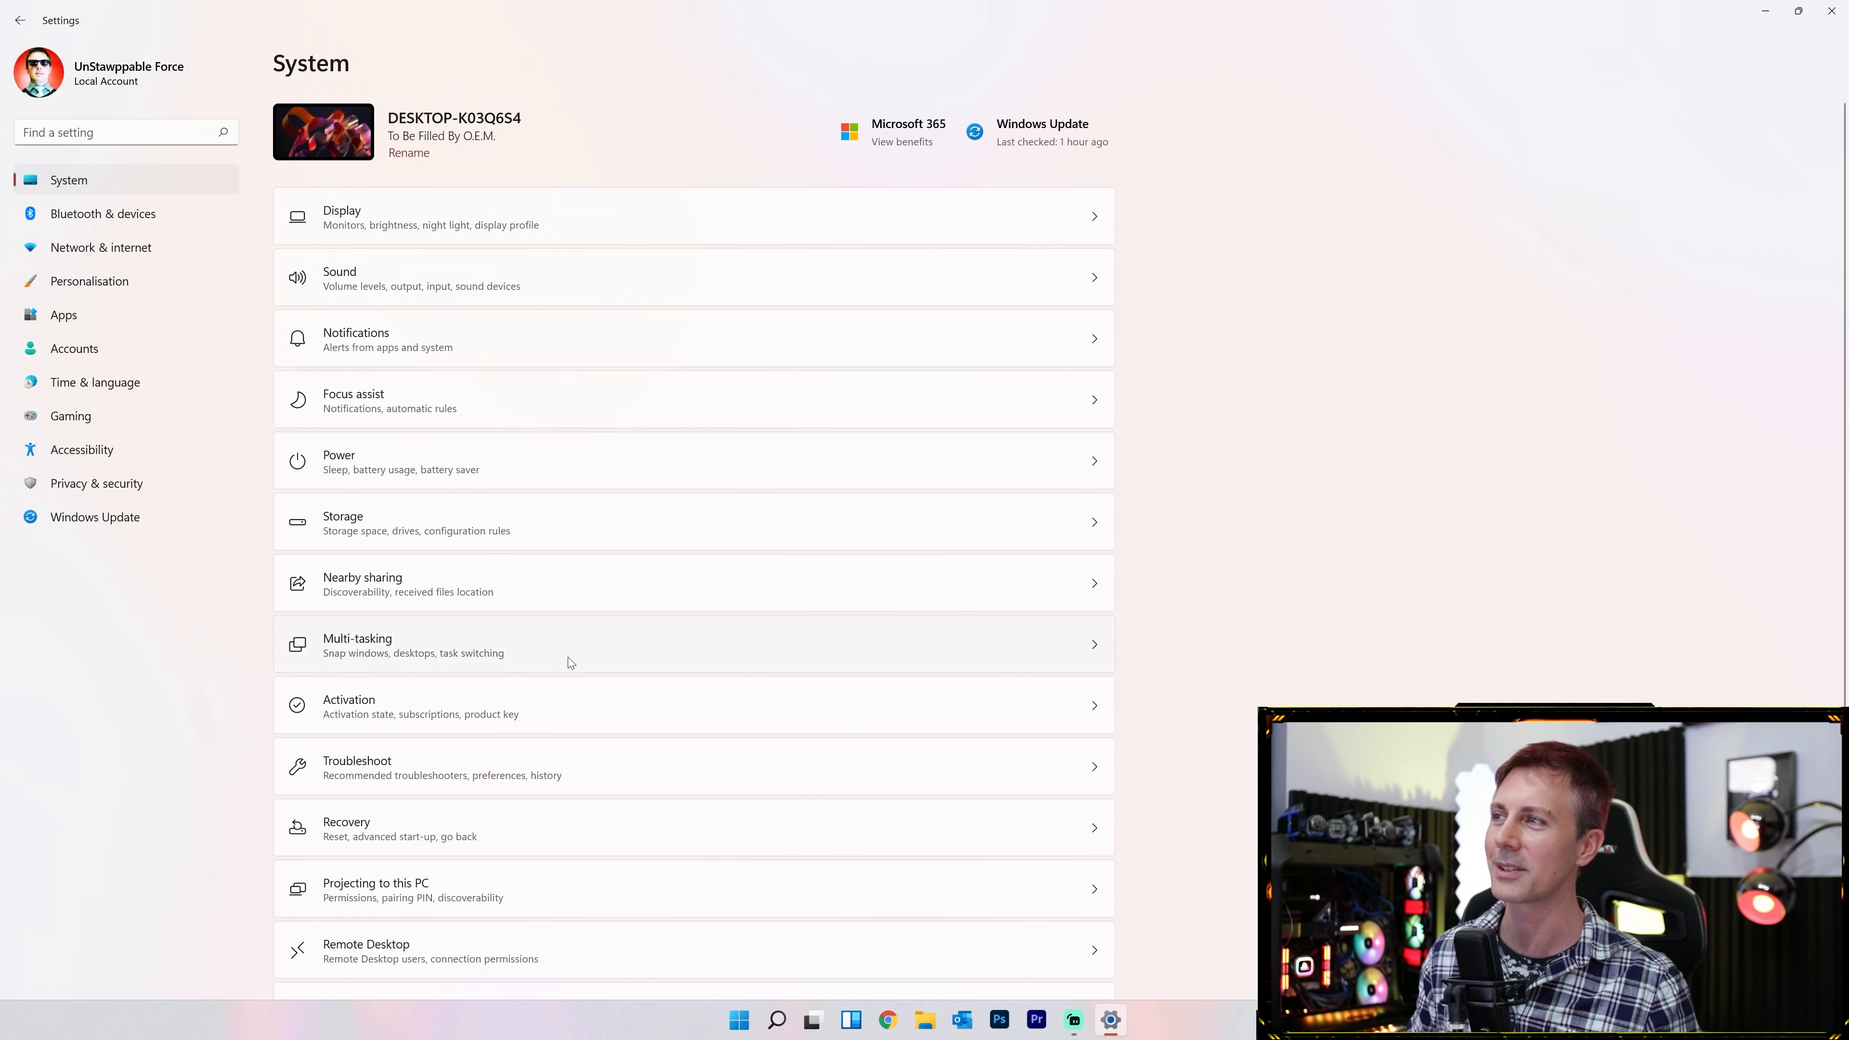
Open System protection from the About page and bring up the restore configuration for Local Disk (C:).
{"action": "scroll", "coordinate": [518, 666], "scroll_direction": "down", "scroll_amount": 2}
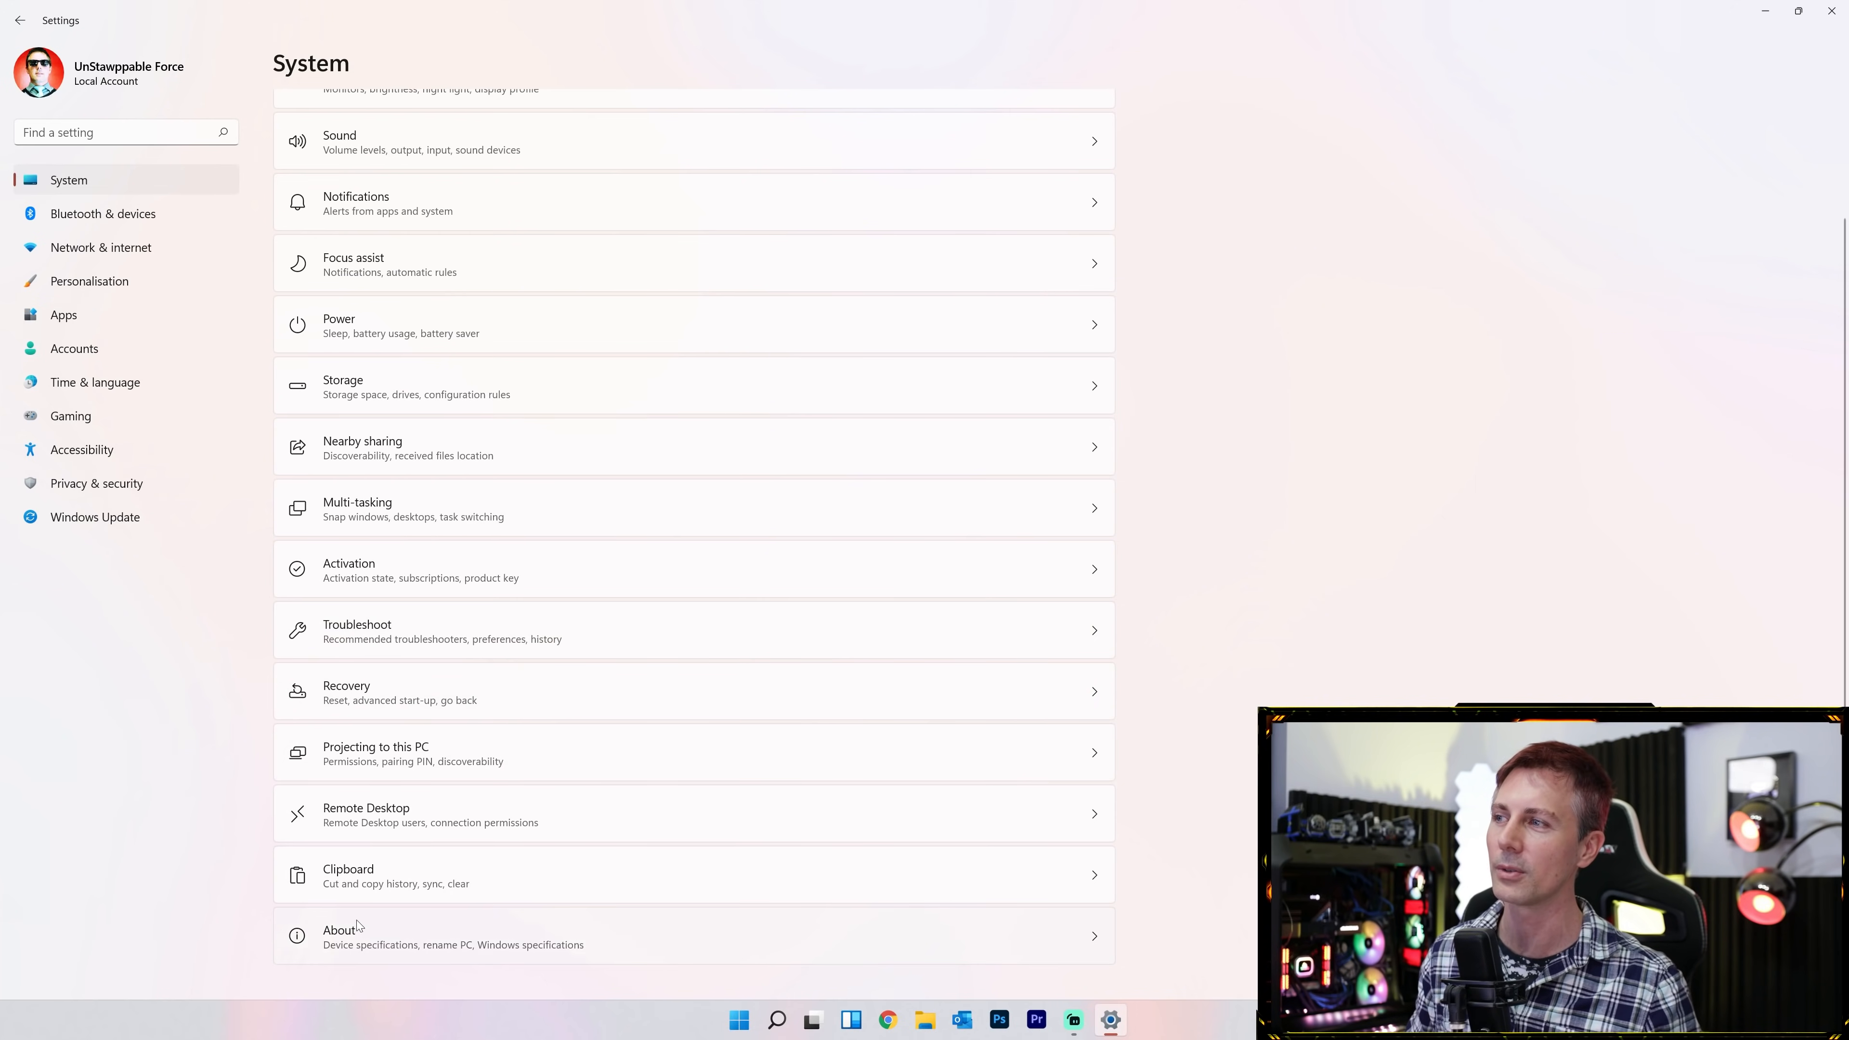
{"action": "left_click", "coordinate": [399, 936]}
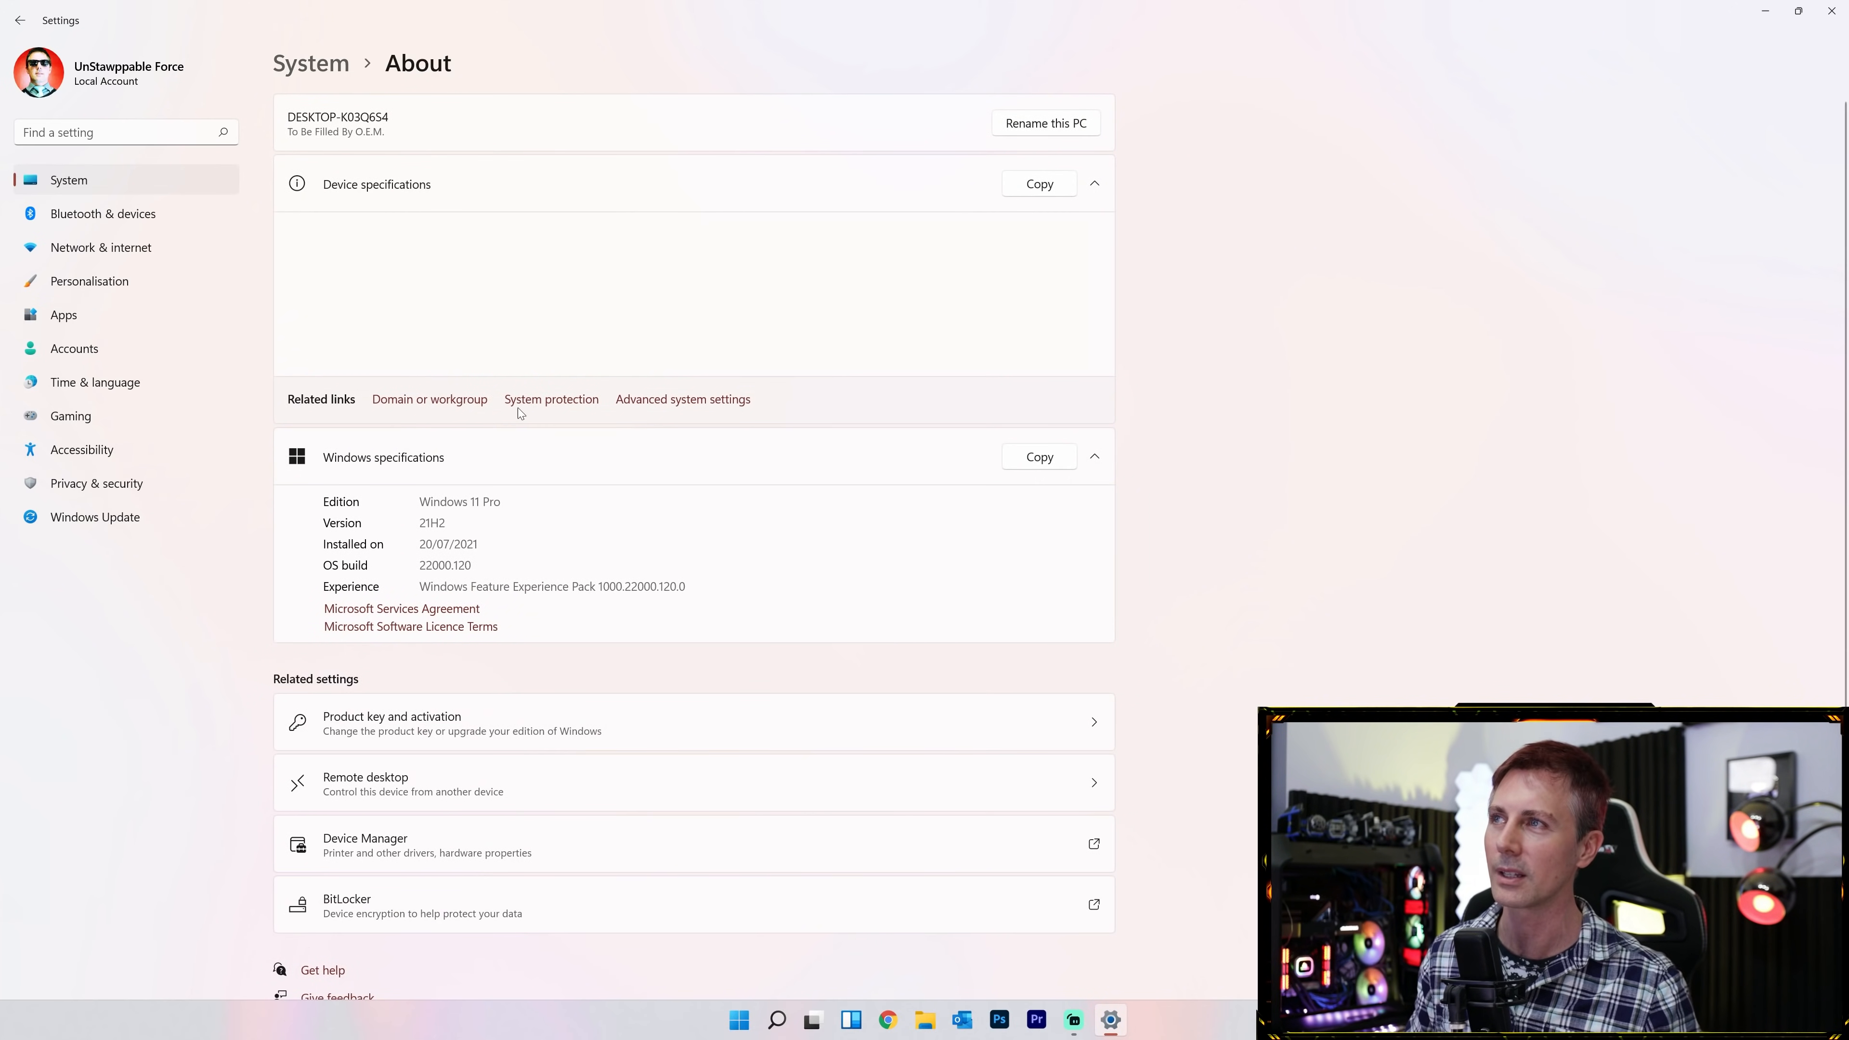
{"action": "left_click", "coordinate": [564, 405]}
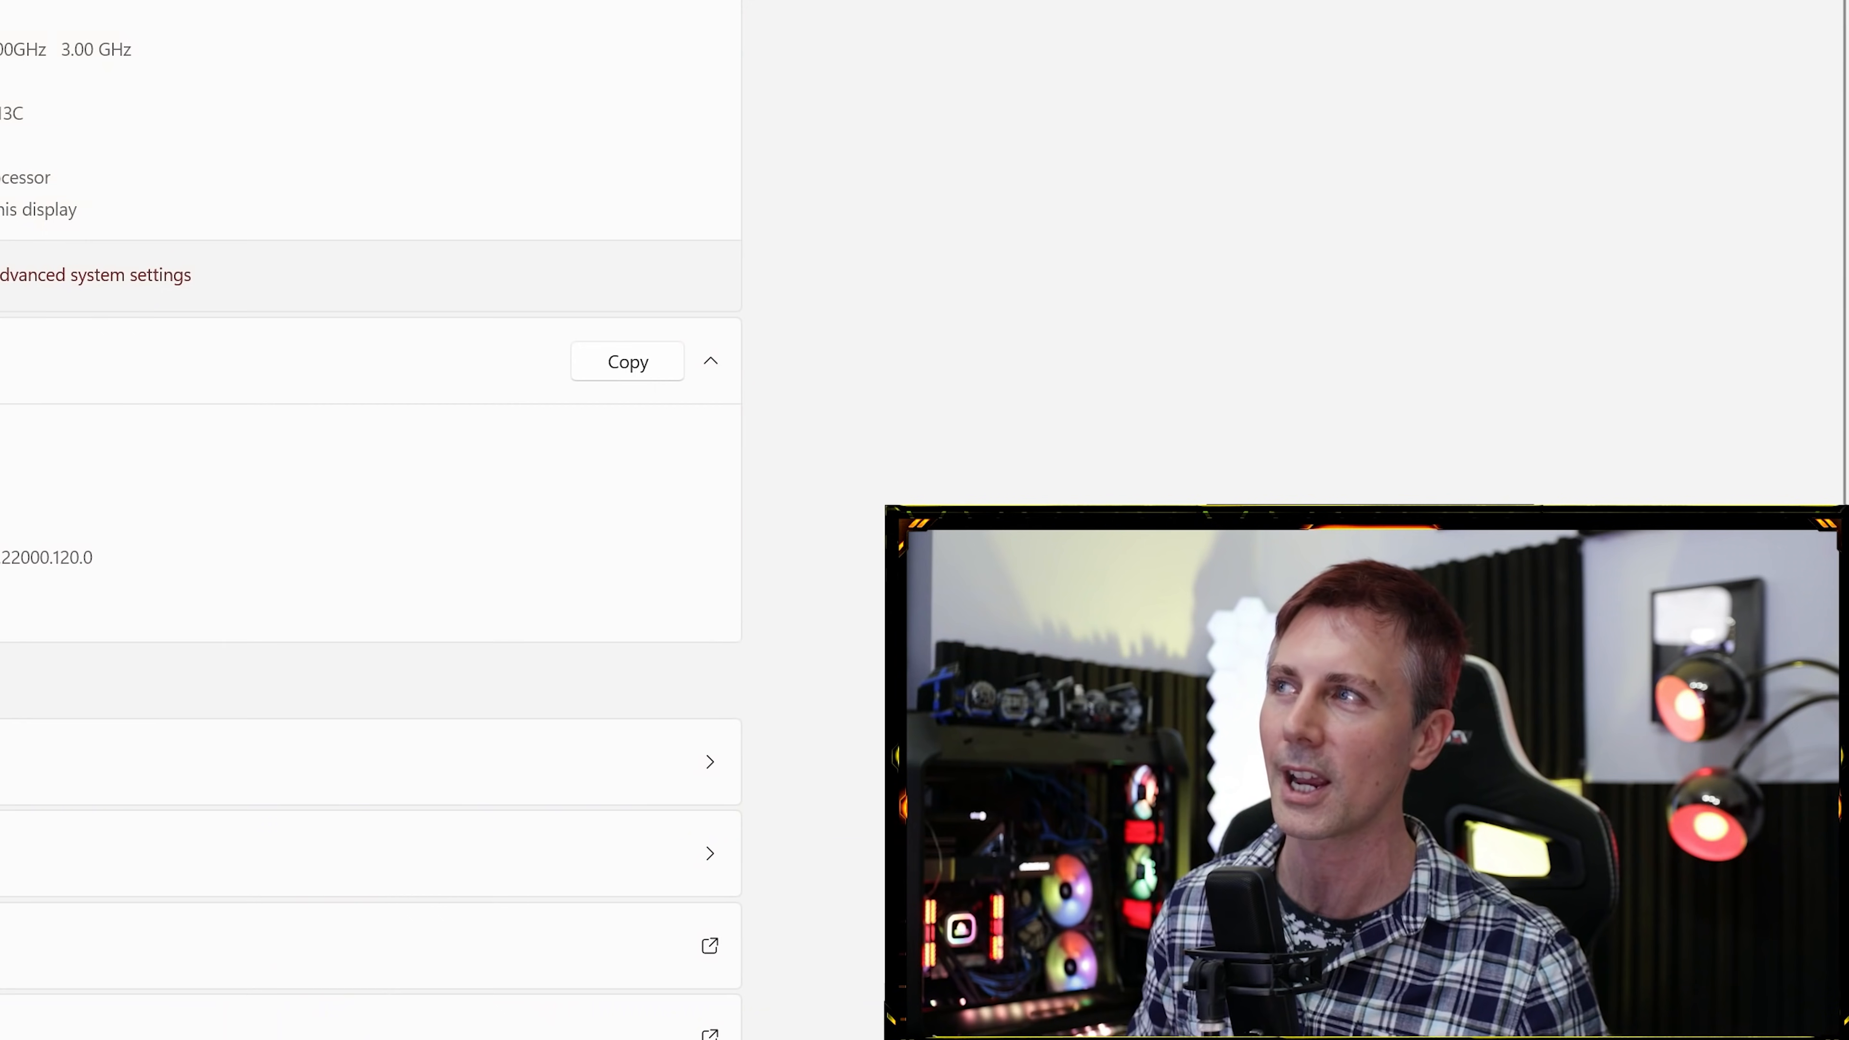
{"action": "left_click_drag", "start_coordinate": [357, 51], "coordinate": [233, 28]}
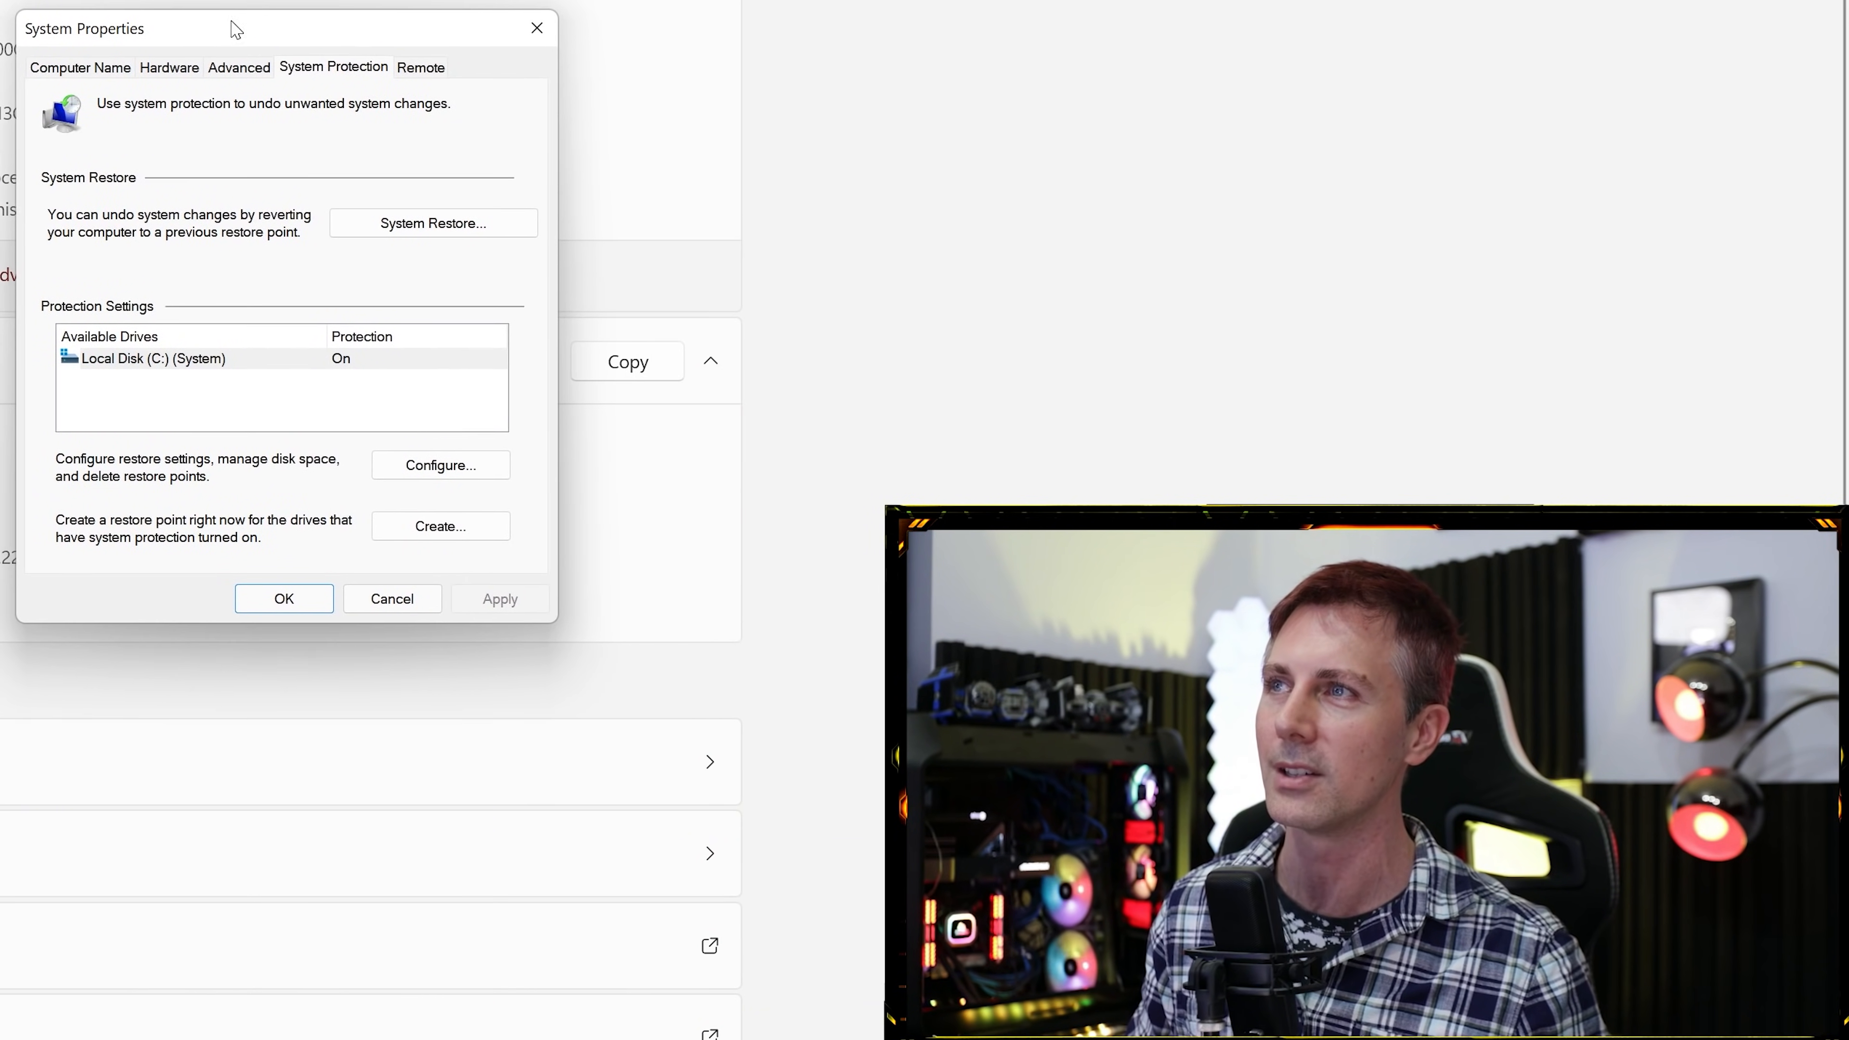
{"action": "left_click", "coordinate": [220, 358]}
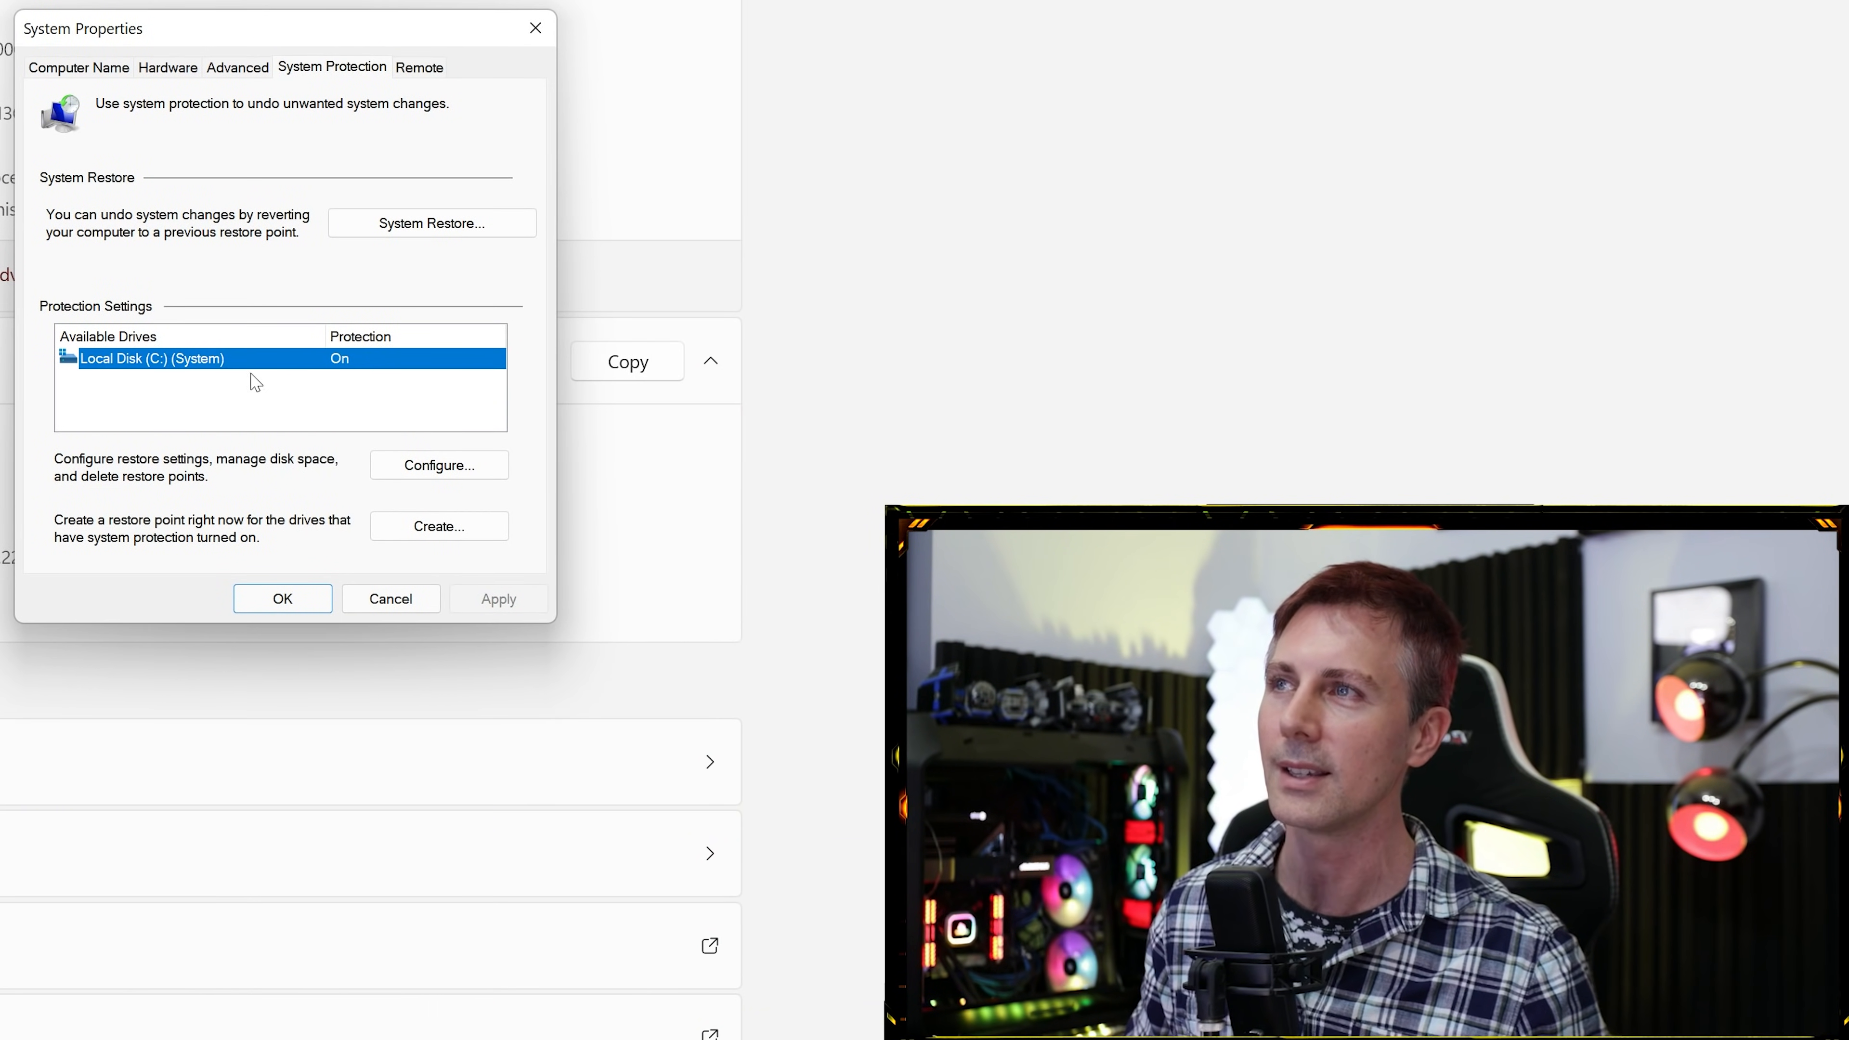
{"action": "left_click", "coordinate": [455, 474]}
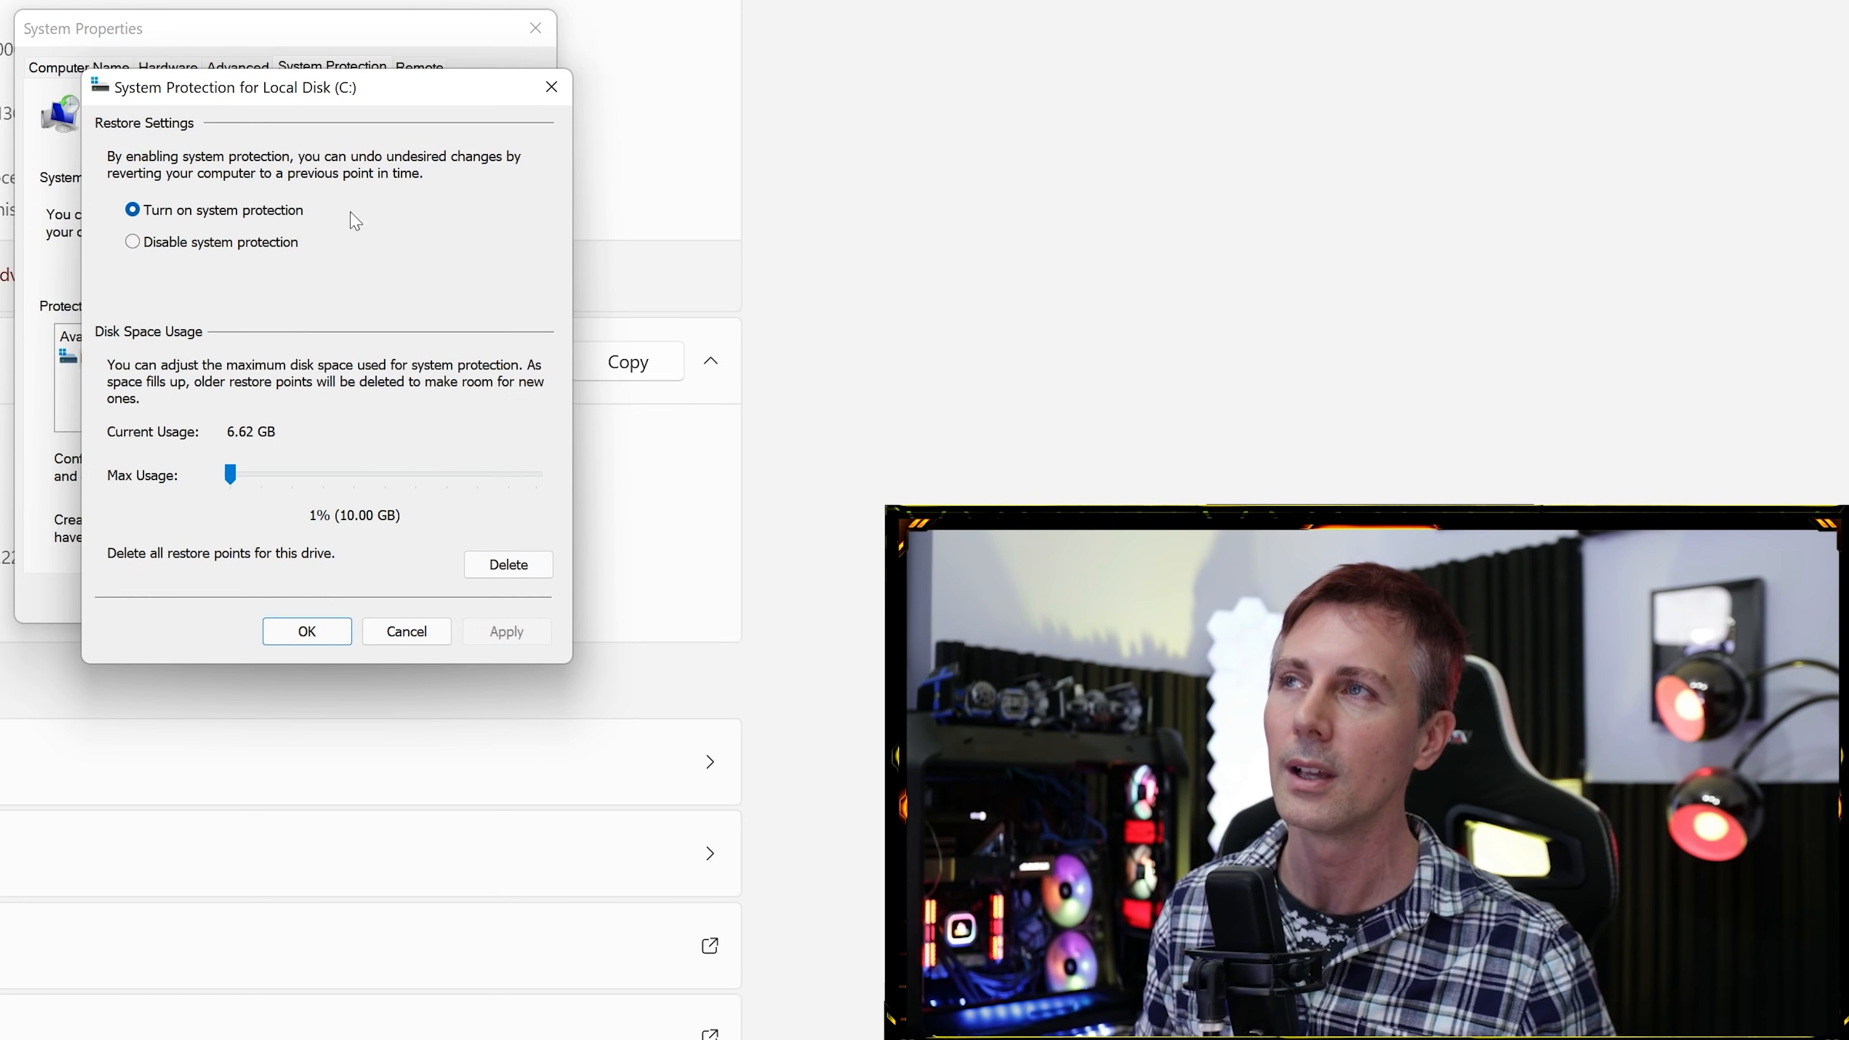
{"action": "left_click", "coordinate": [407, 631]}
{"action": "left_click", "coordinate": [412, 471]}
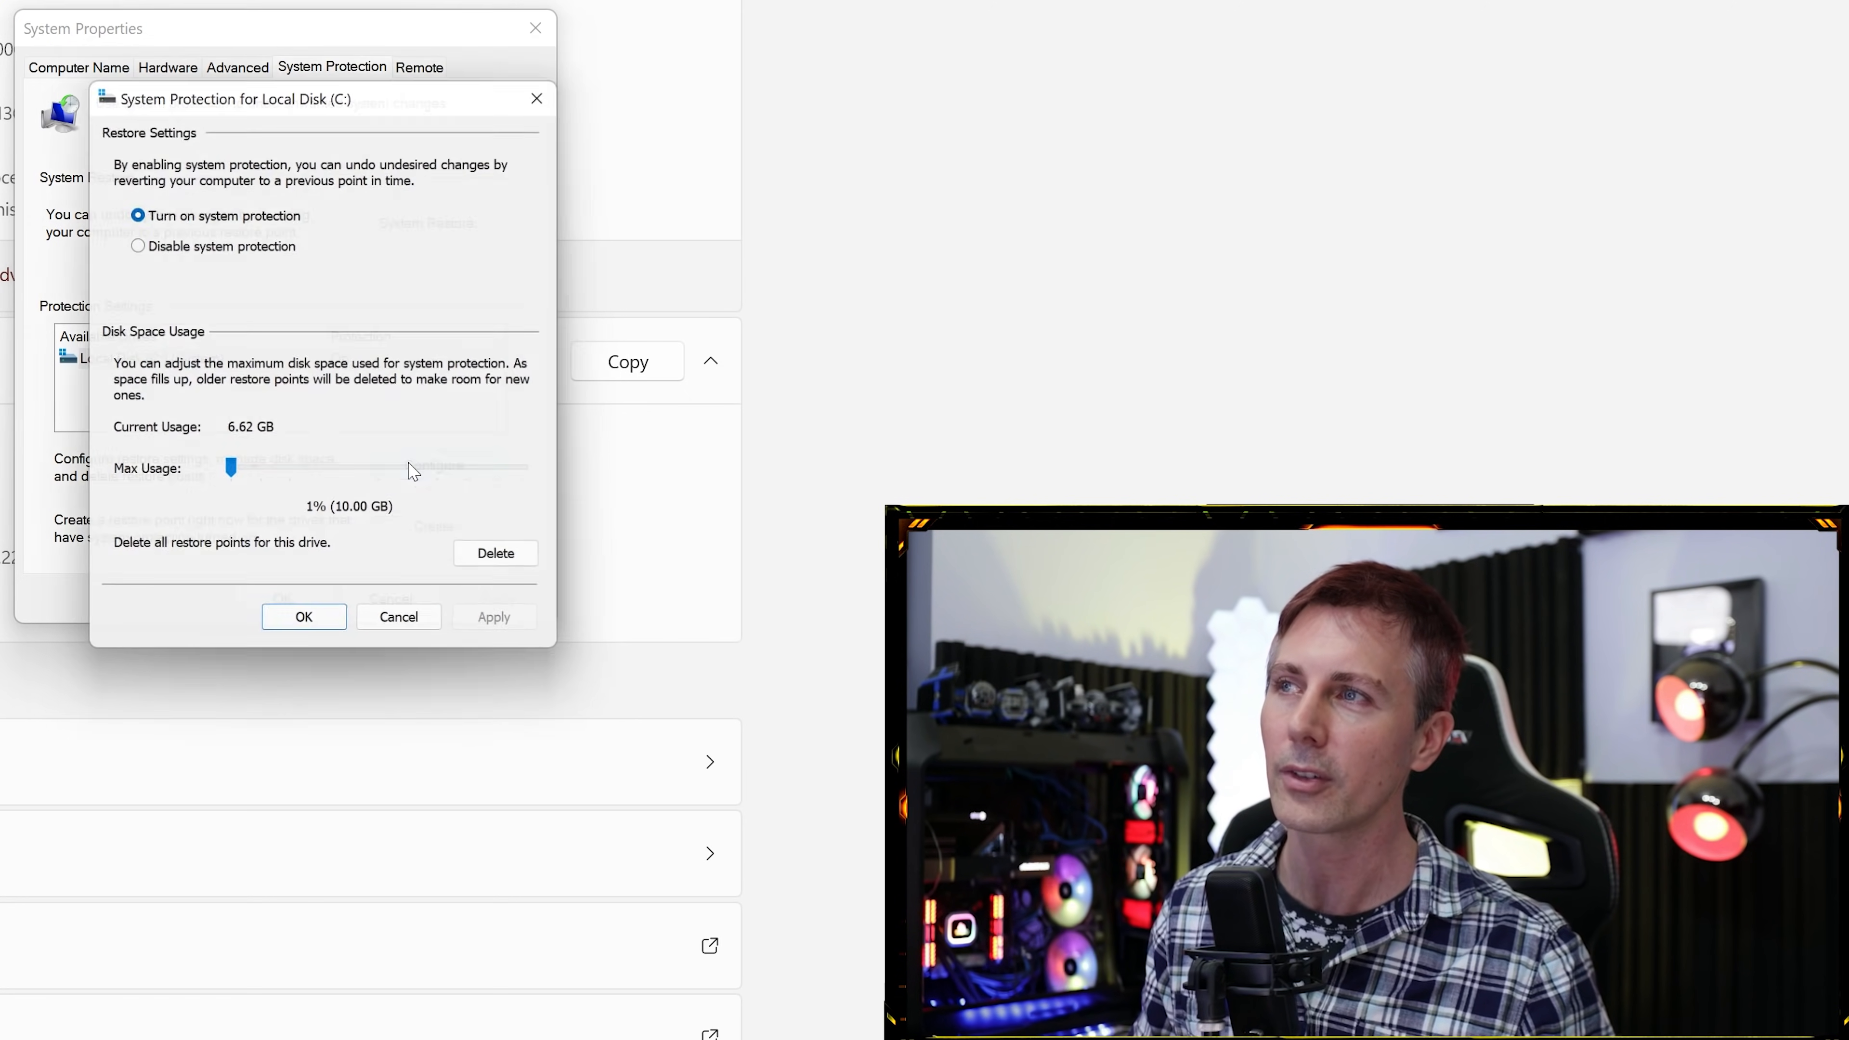
Disable system protection for Local Disk (C:) and delete all of its restore points.
{"action": "left_click", "coordinate": [160, 243]}
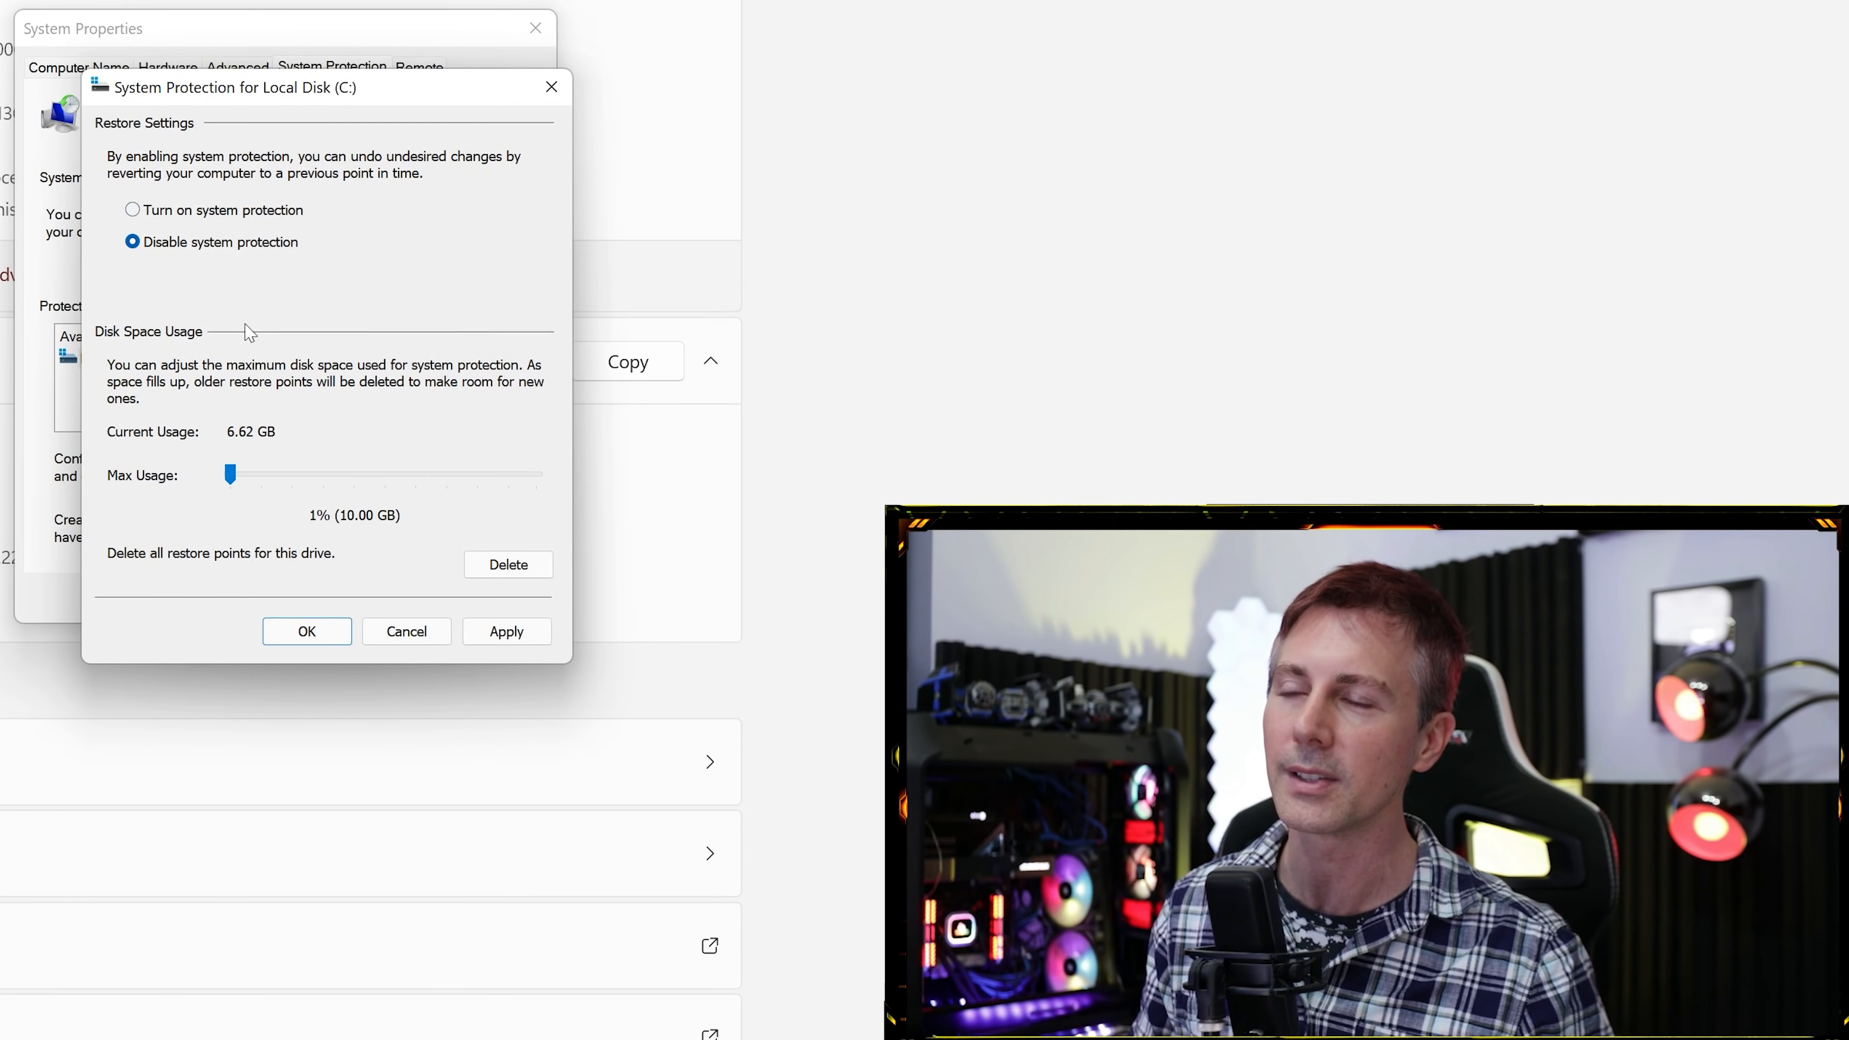
{"action": "left_click", "coordinate": [508, 566]}
{"action": "left_click", "coordinate": [458, 422]}
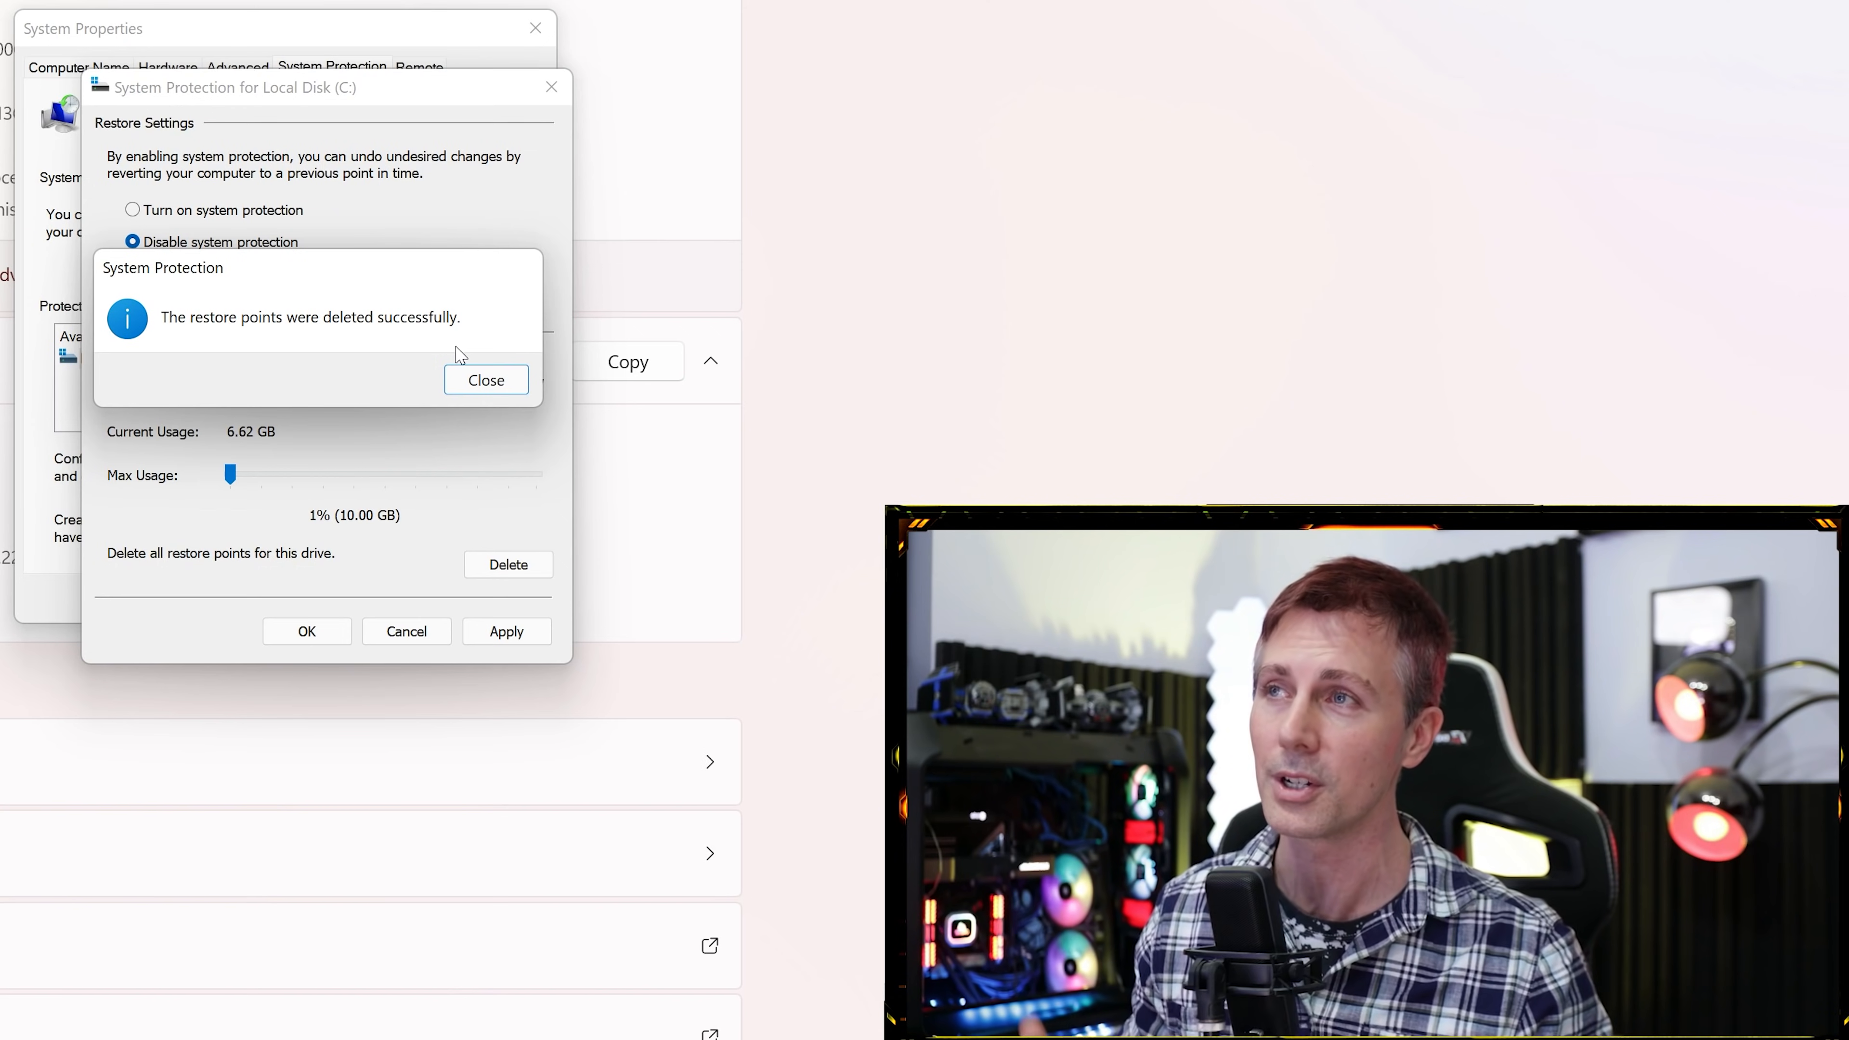
{"action": "left_click", "coordinate": [484, 379]}
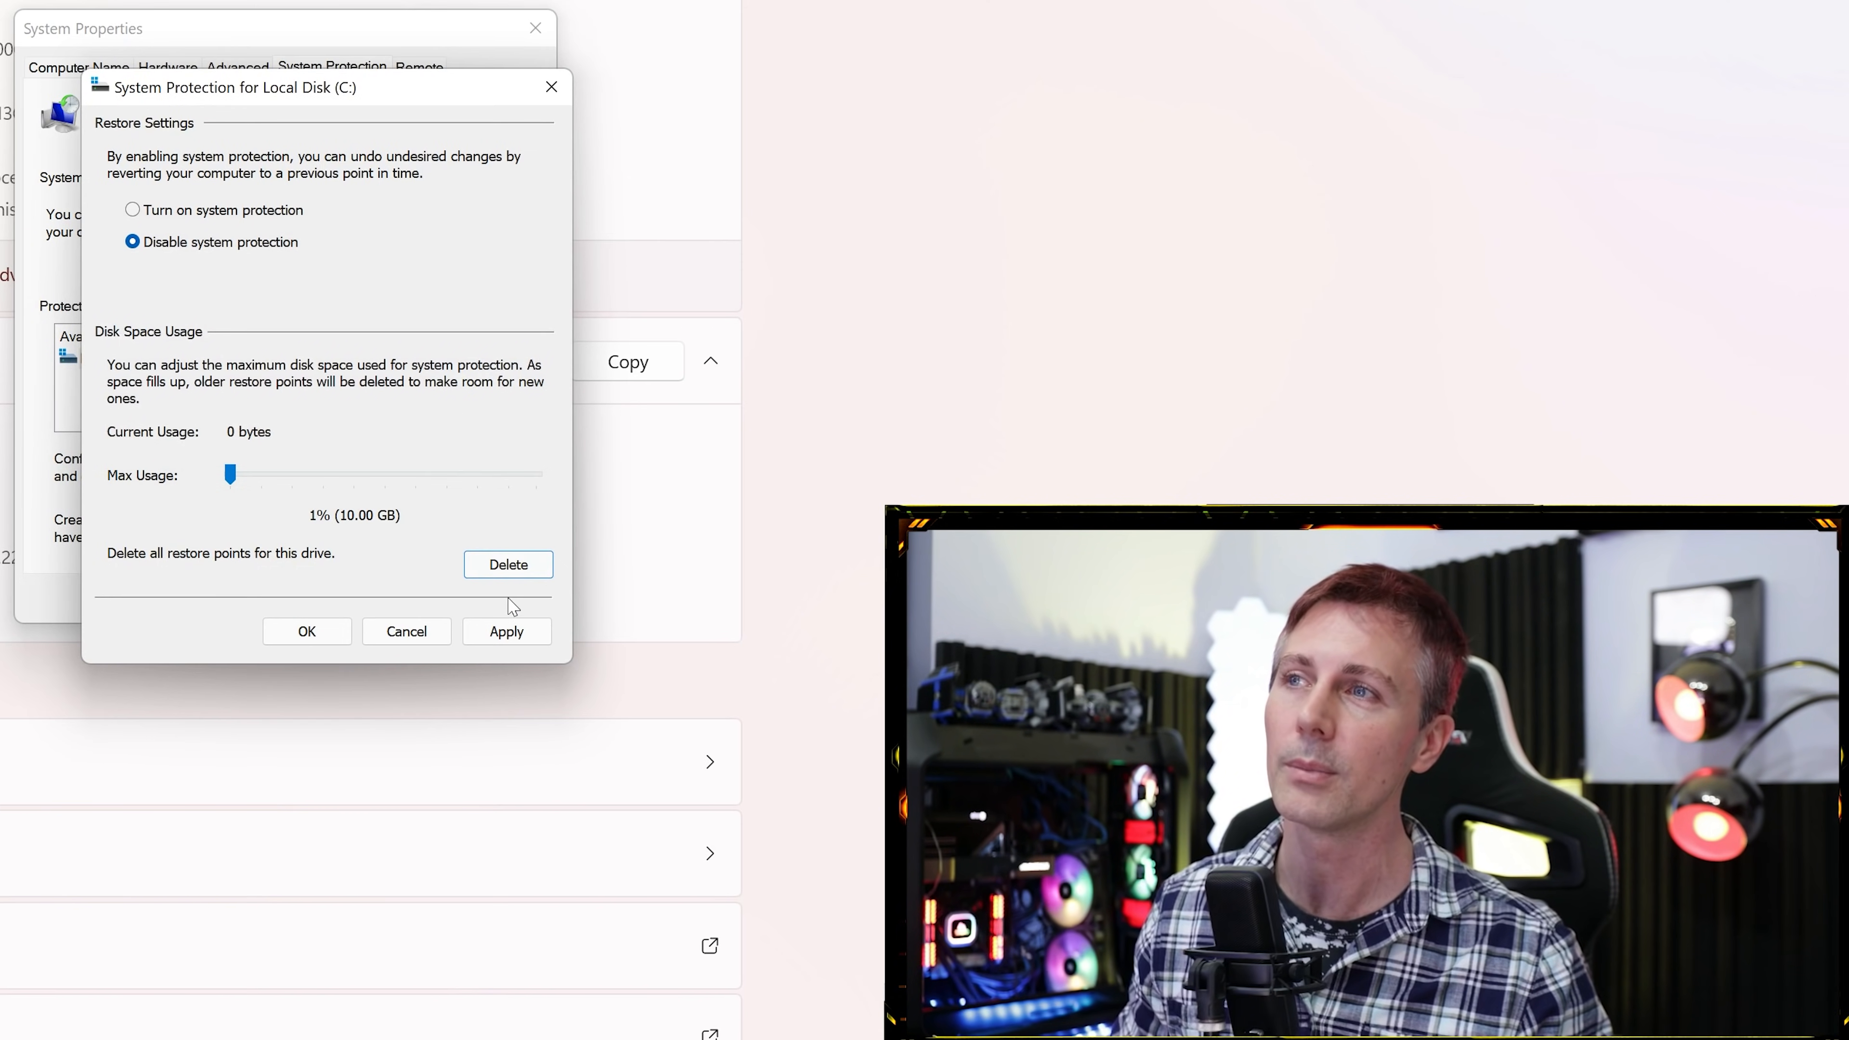
{"action": "left_click", "coordinate": [510, 633]}
{"action": "left_click", "coordinate": [383, 441]}
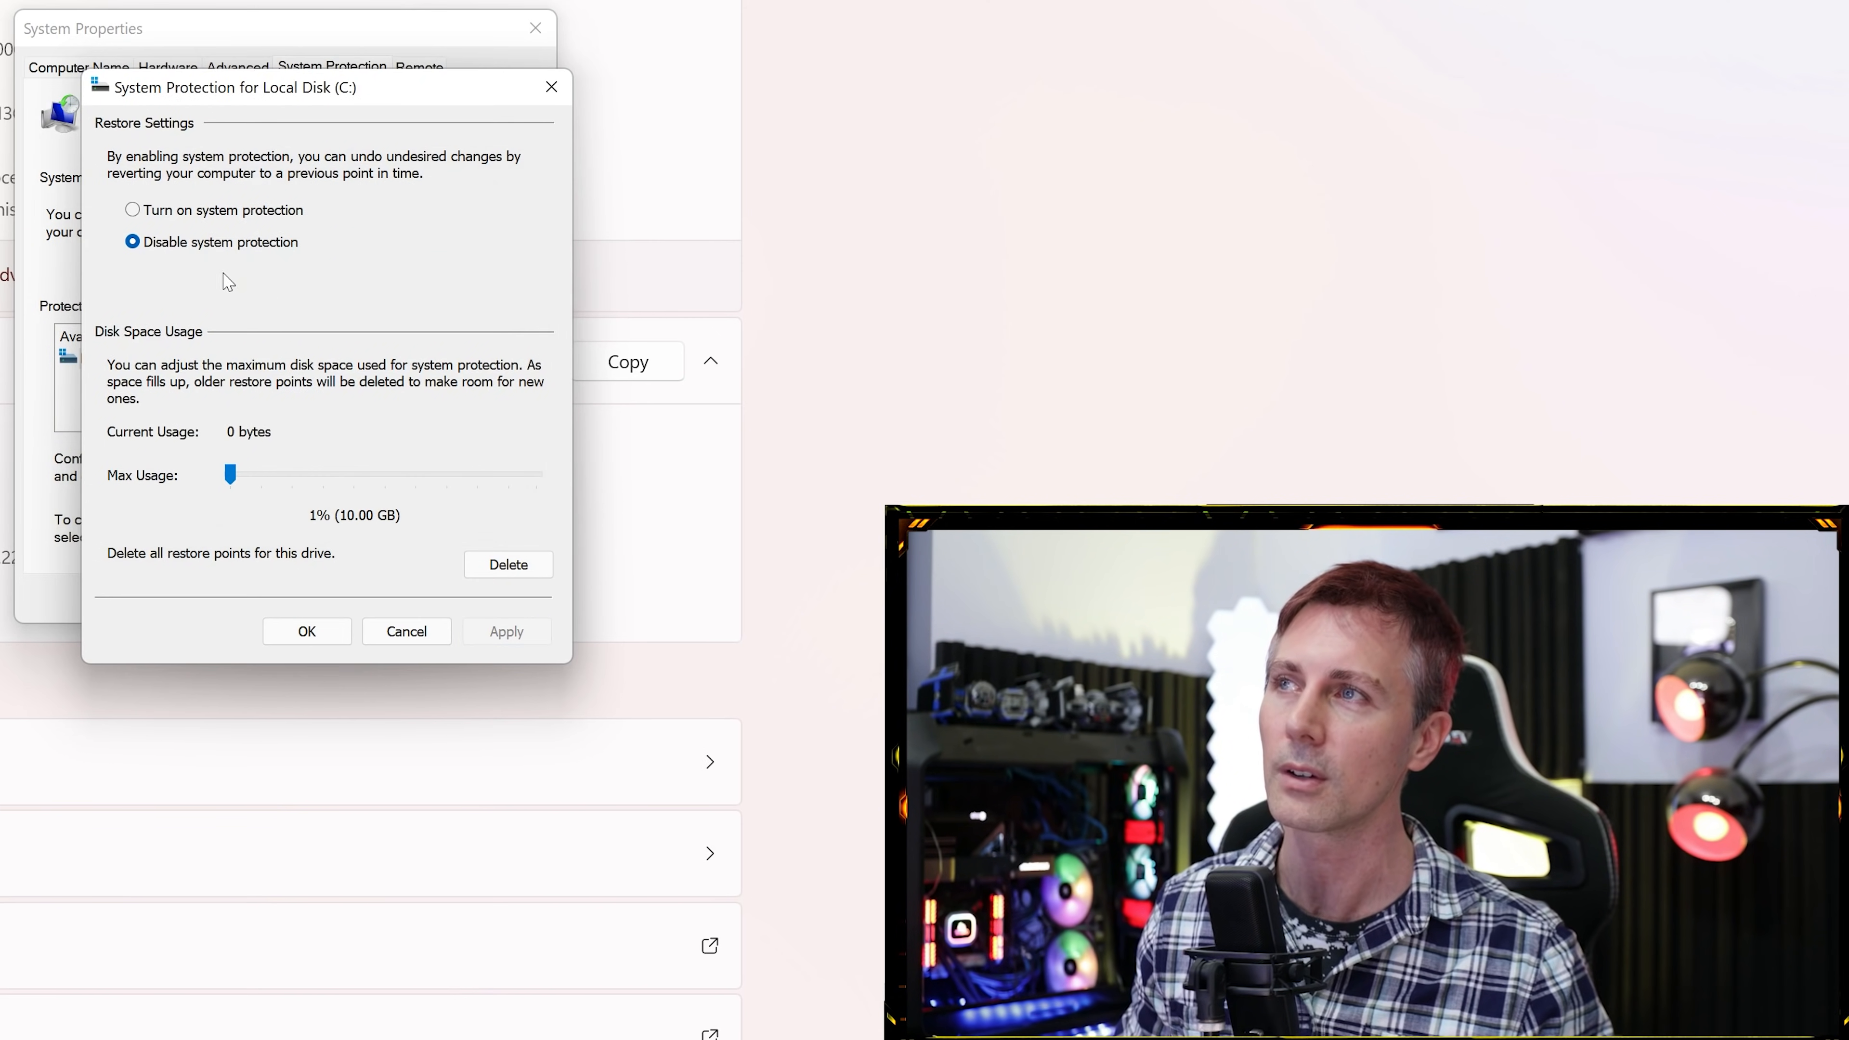
{"action": "left_click", "coordinate": [306, 631]}
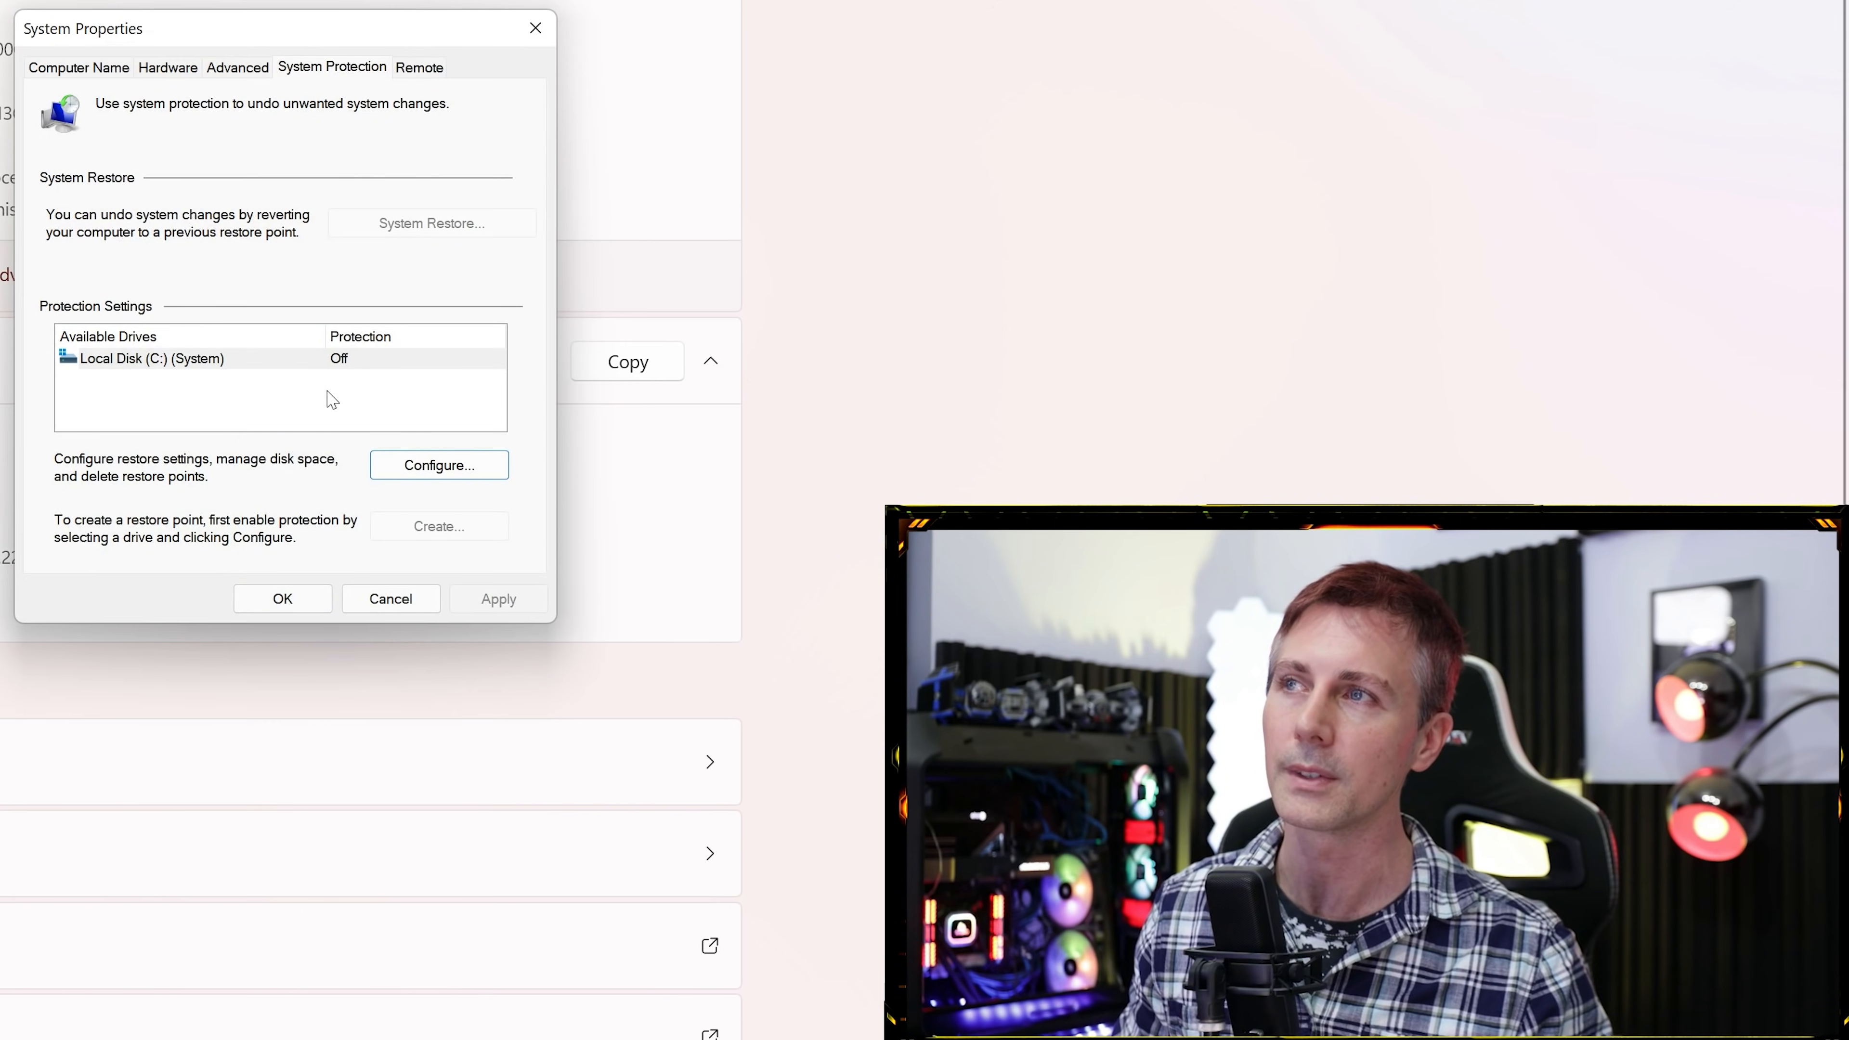
In the remote settings, disallow remote control of this computer and Remote Assistance connections, and apply the changes.
{"action": "left_click_drag", "start_coordinate": [267, 43], "coordinate": [206, 66]}
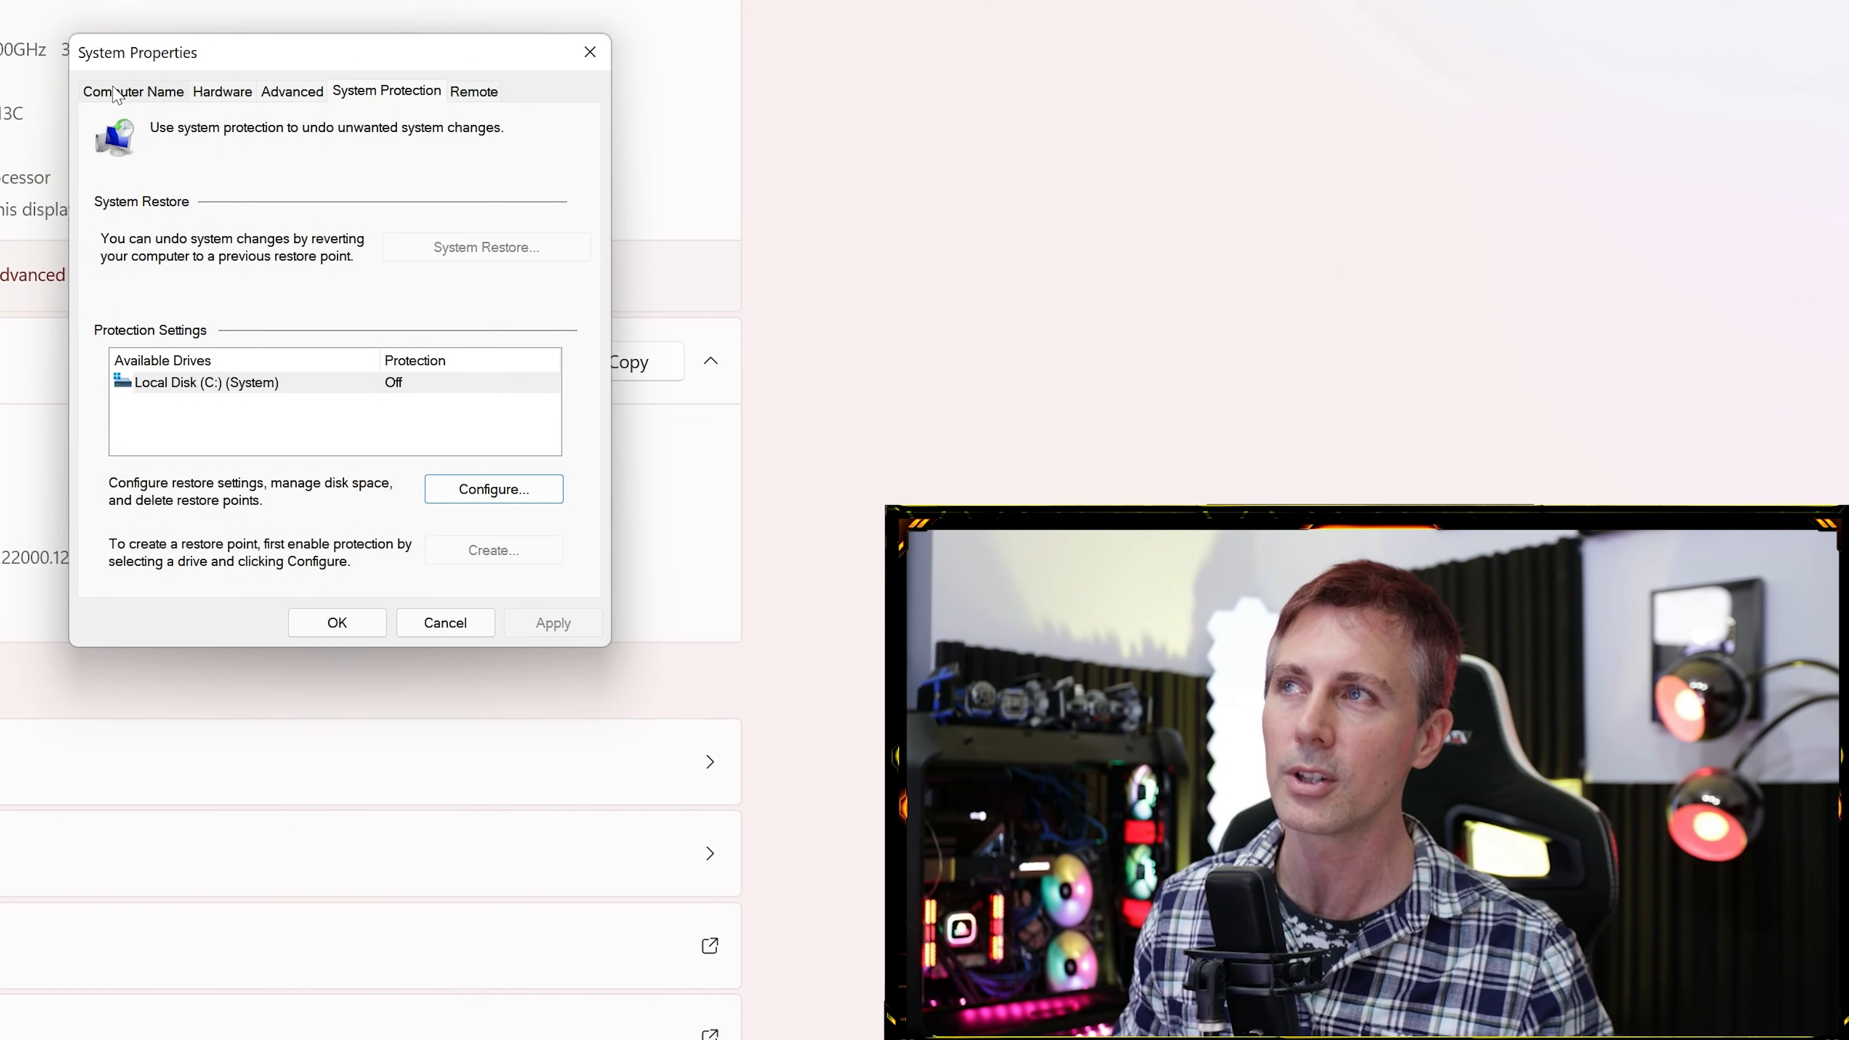
{"action": "left_click", "coordinate": [475, 93]}
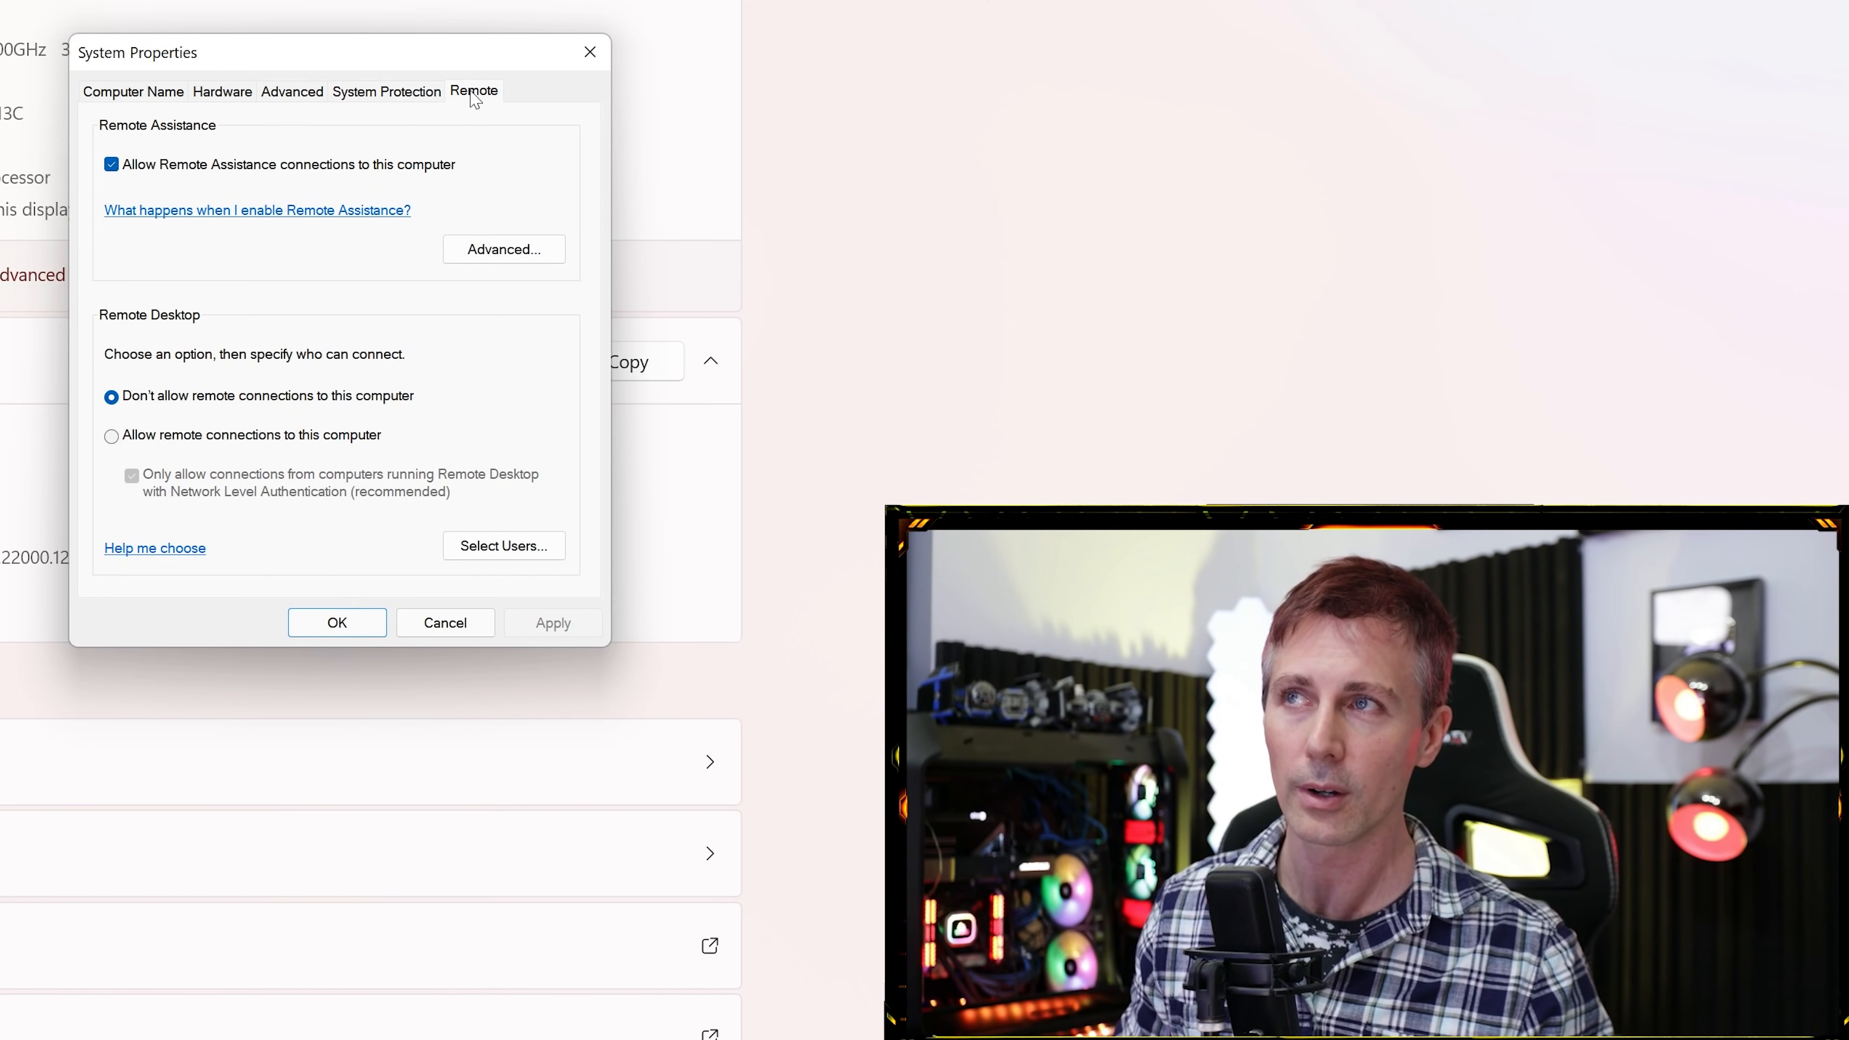
{"action": "left_click", "coordinate": [488, 255]}
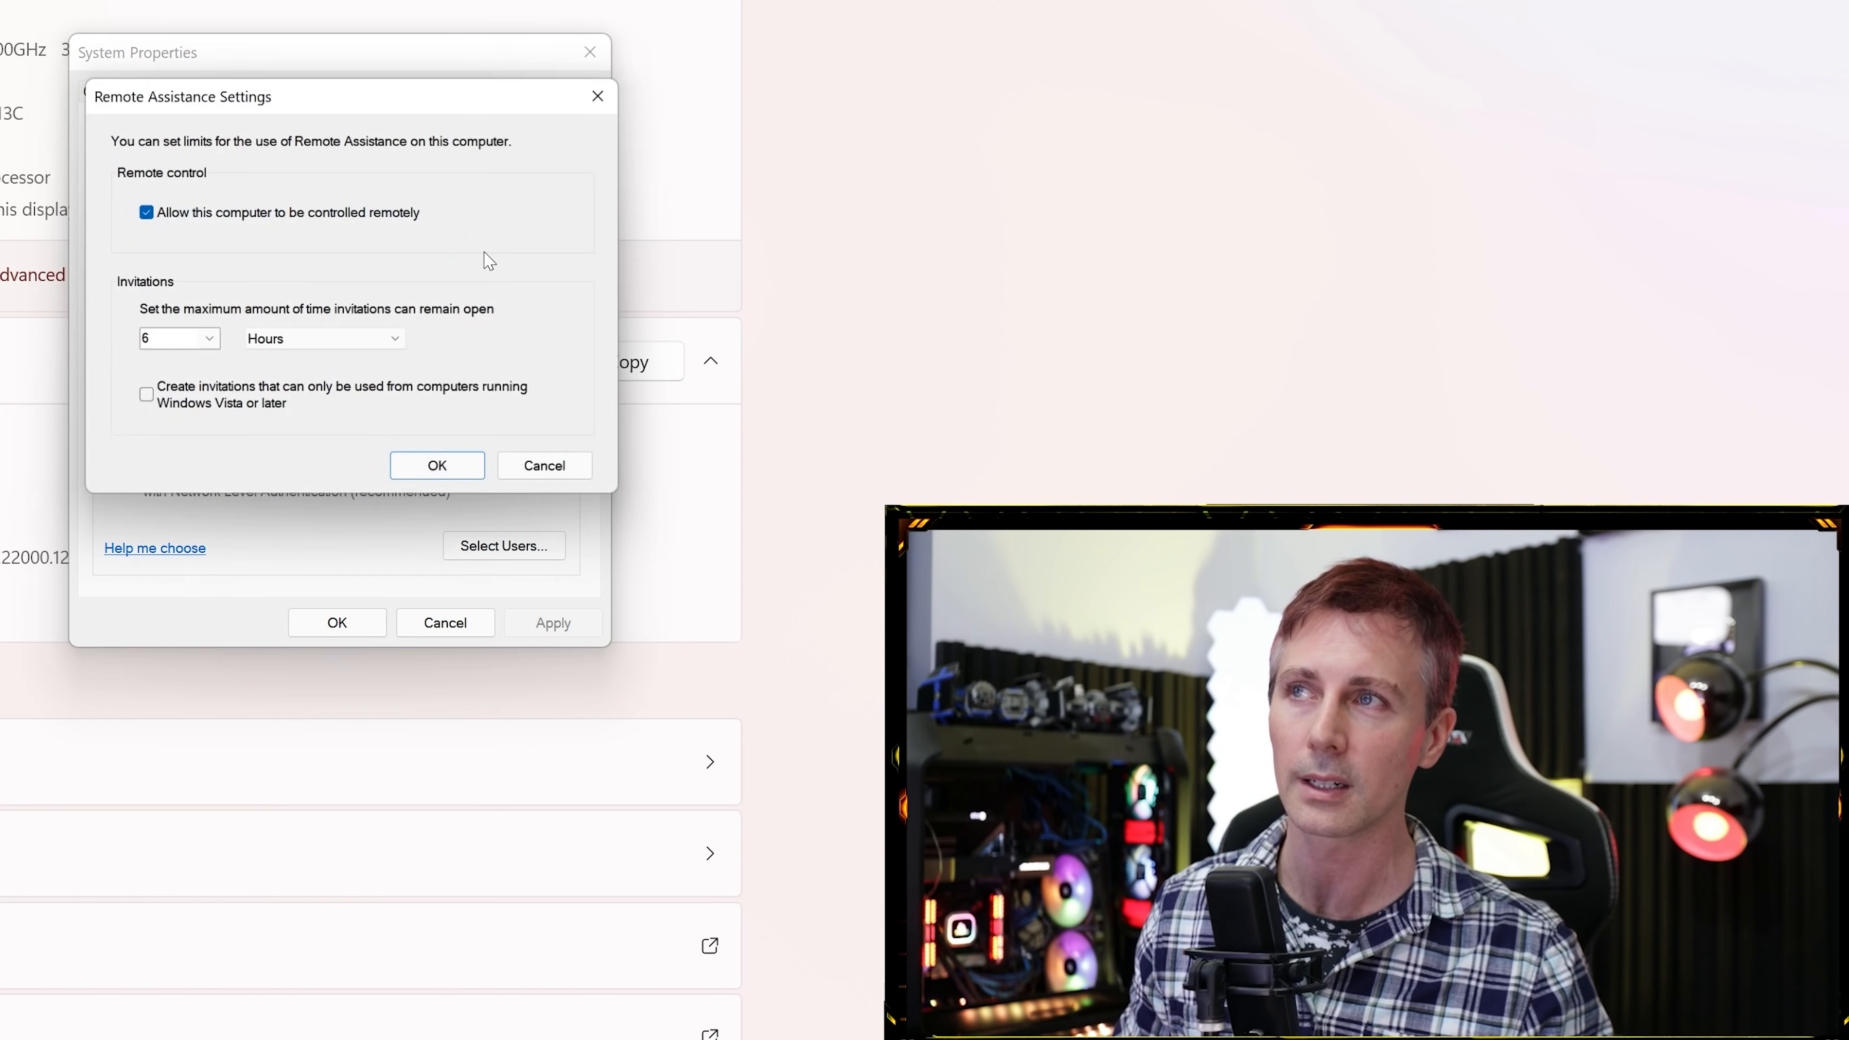
{"action": "left_click", "coordinate": [160, 216]}
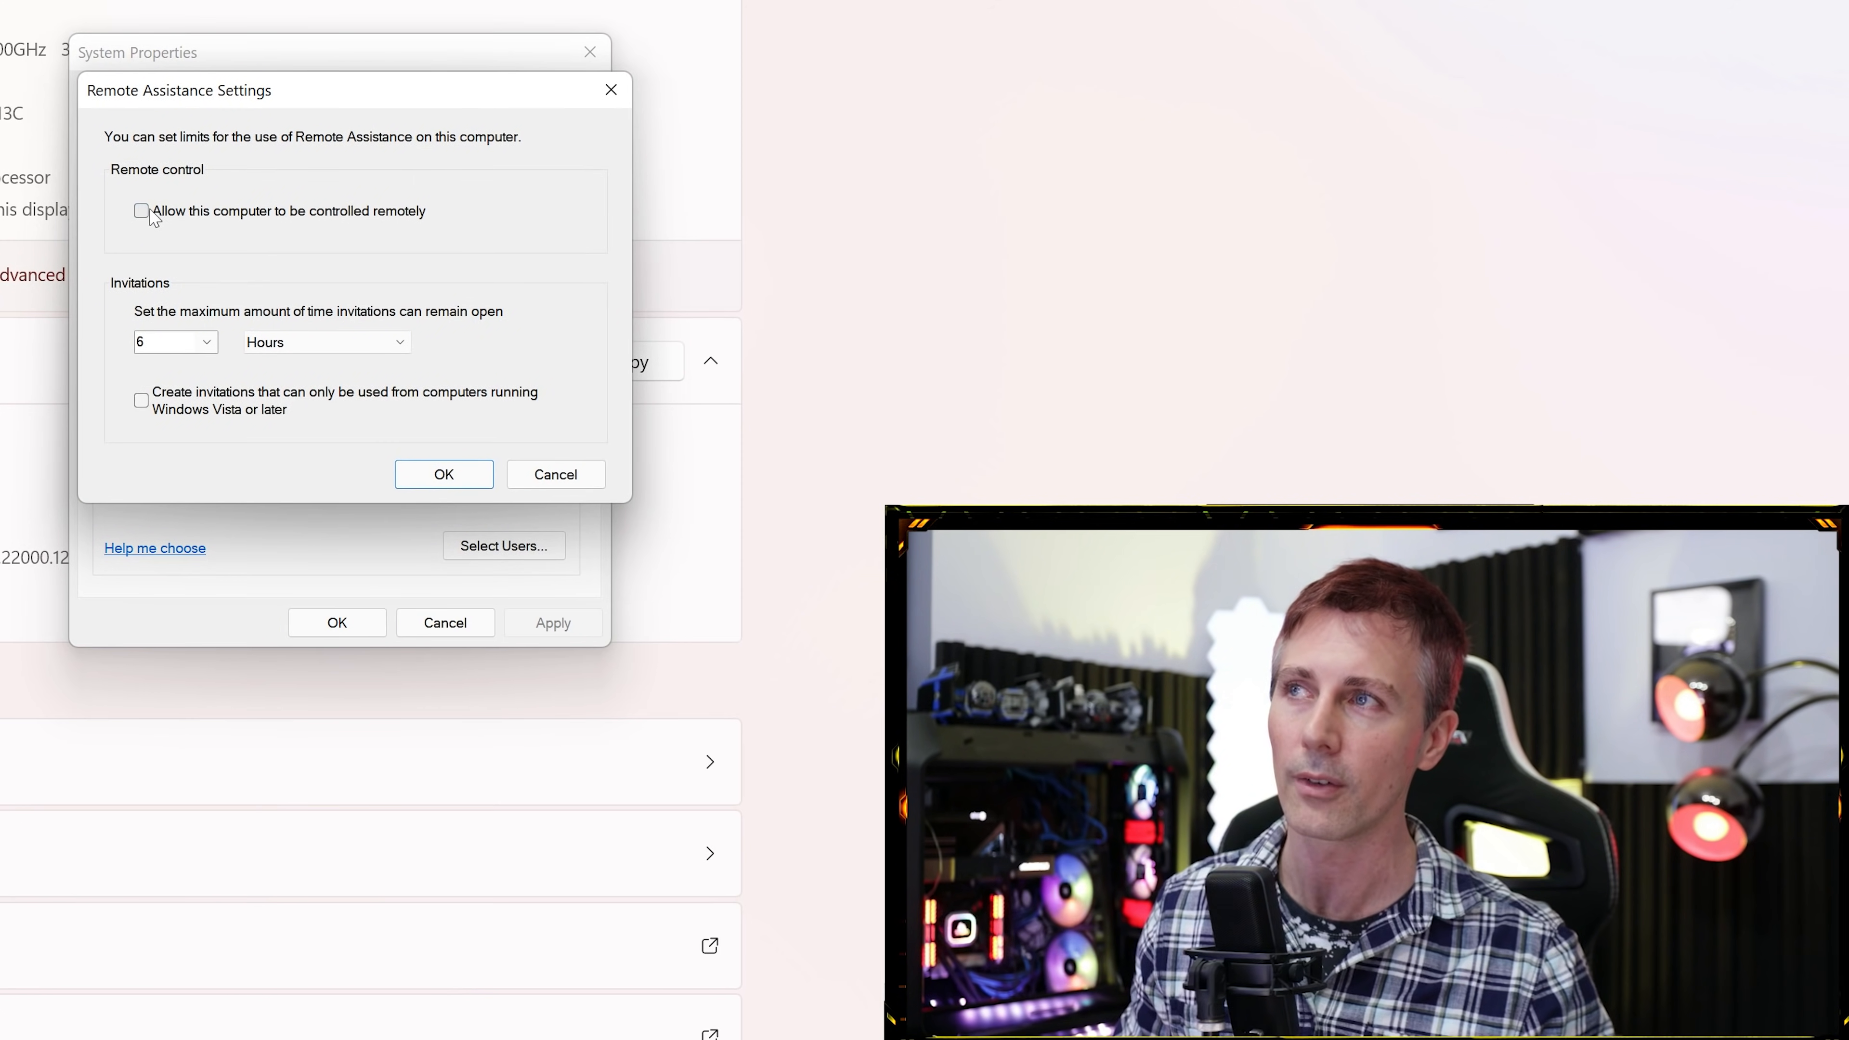
{"action": "left_click", "coordinate": [436, 474]}
{"action": "left_click", "coordinate": [111, 164]}
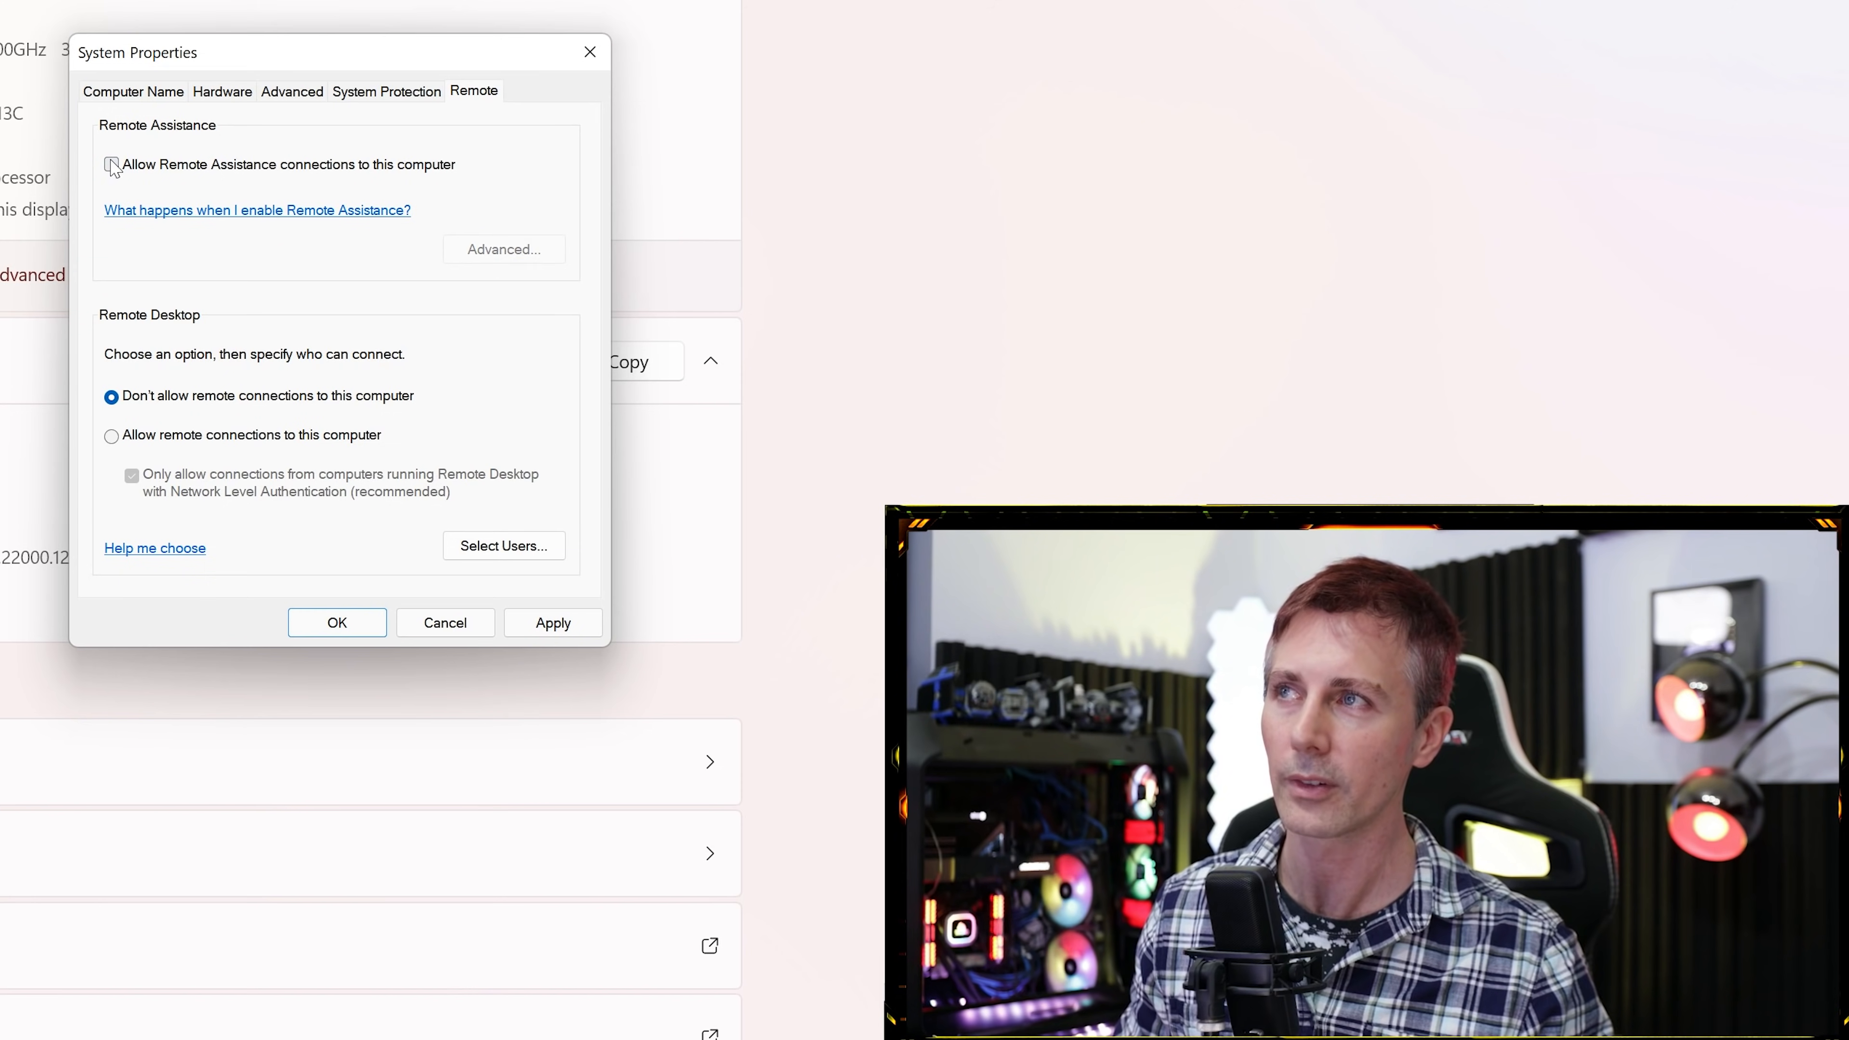
{"action": "left_click", "coordinate": [550, 621]}
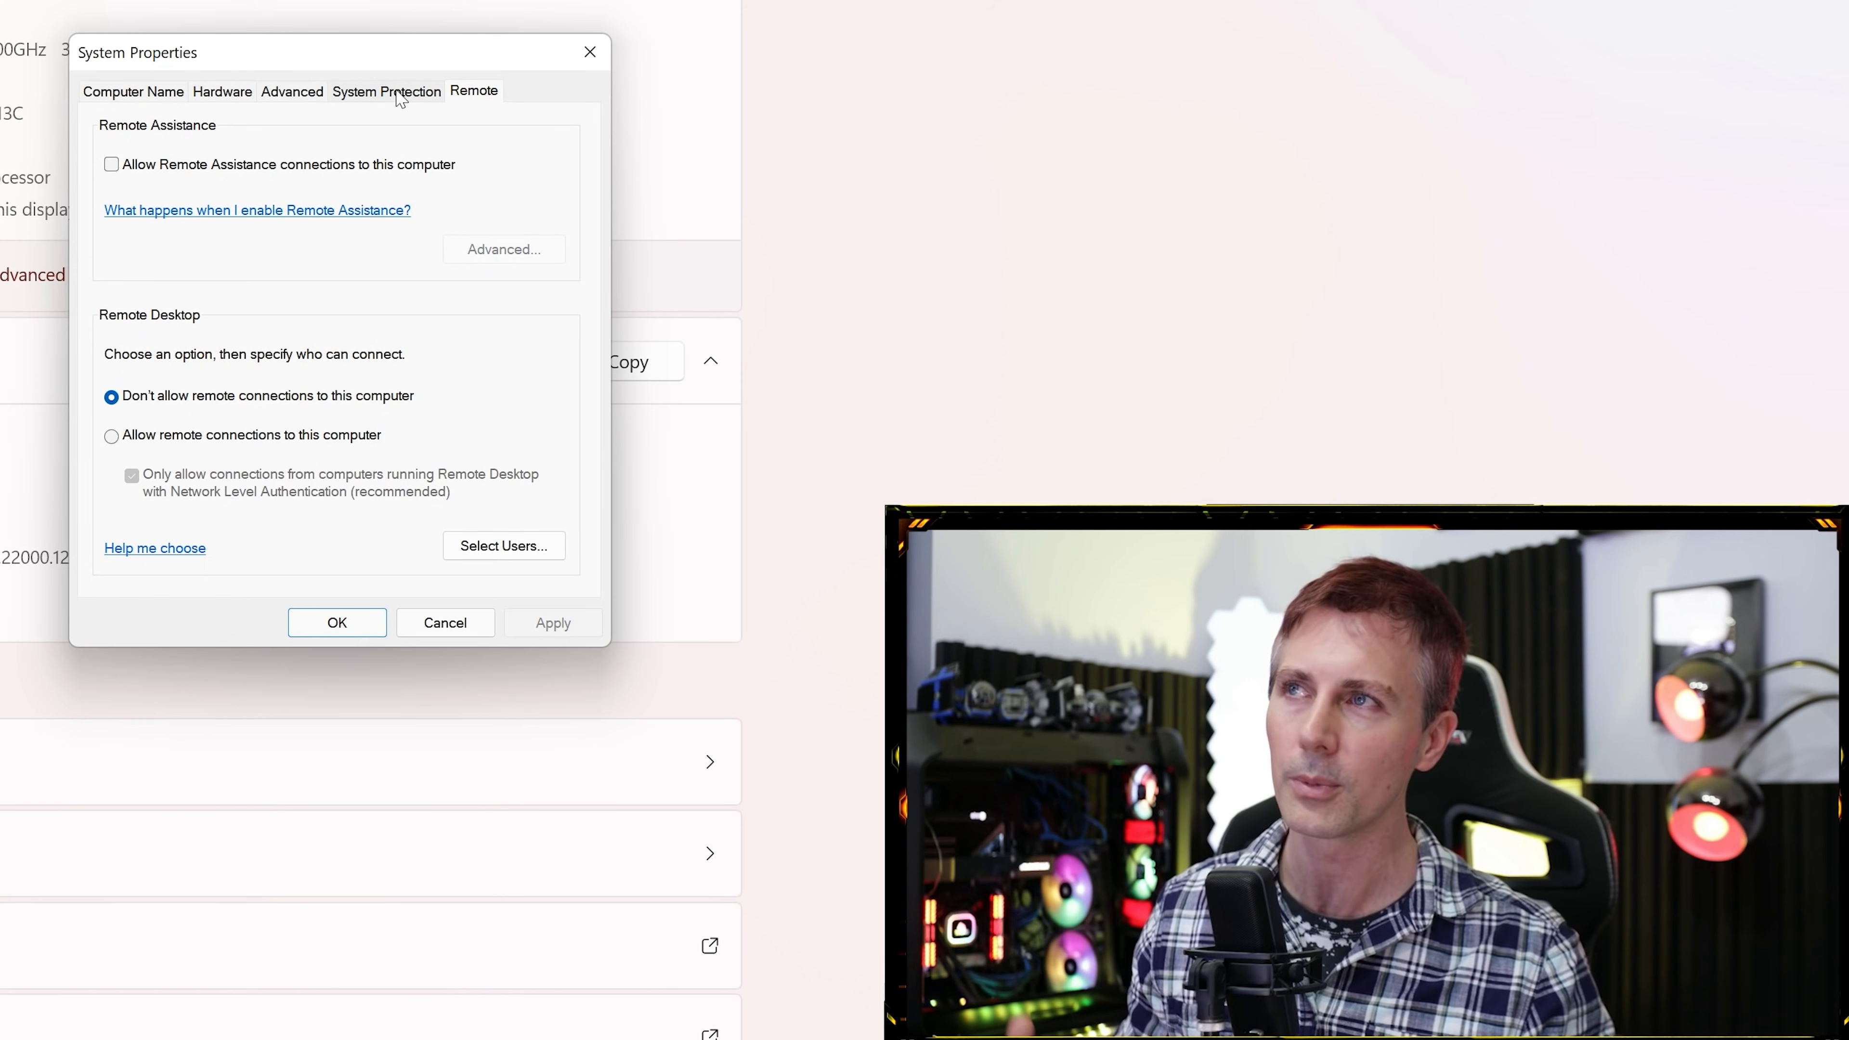
In the performance visual effects, choose Custom and disable the animations for controls, for minimising and maximising windows, and in the taskbar.
{"action": "left_click", "coordinate": [406, 94]}
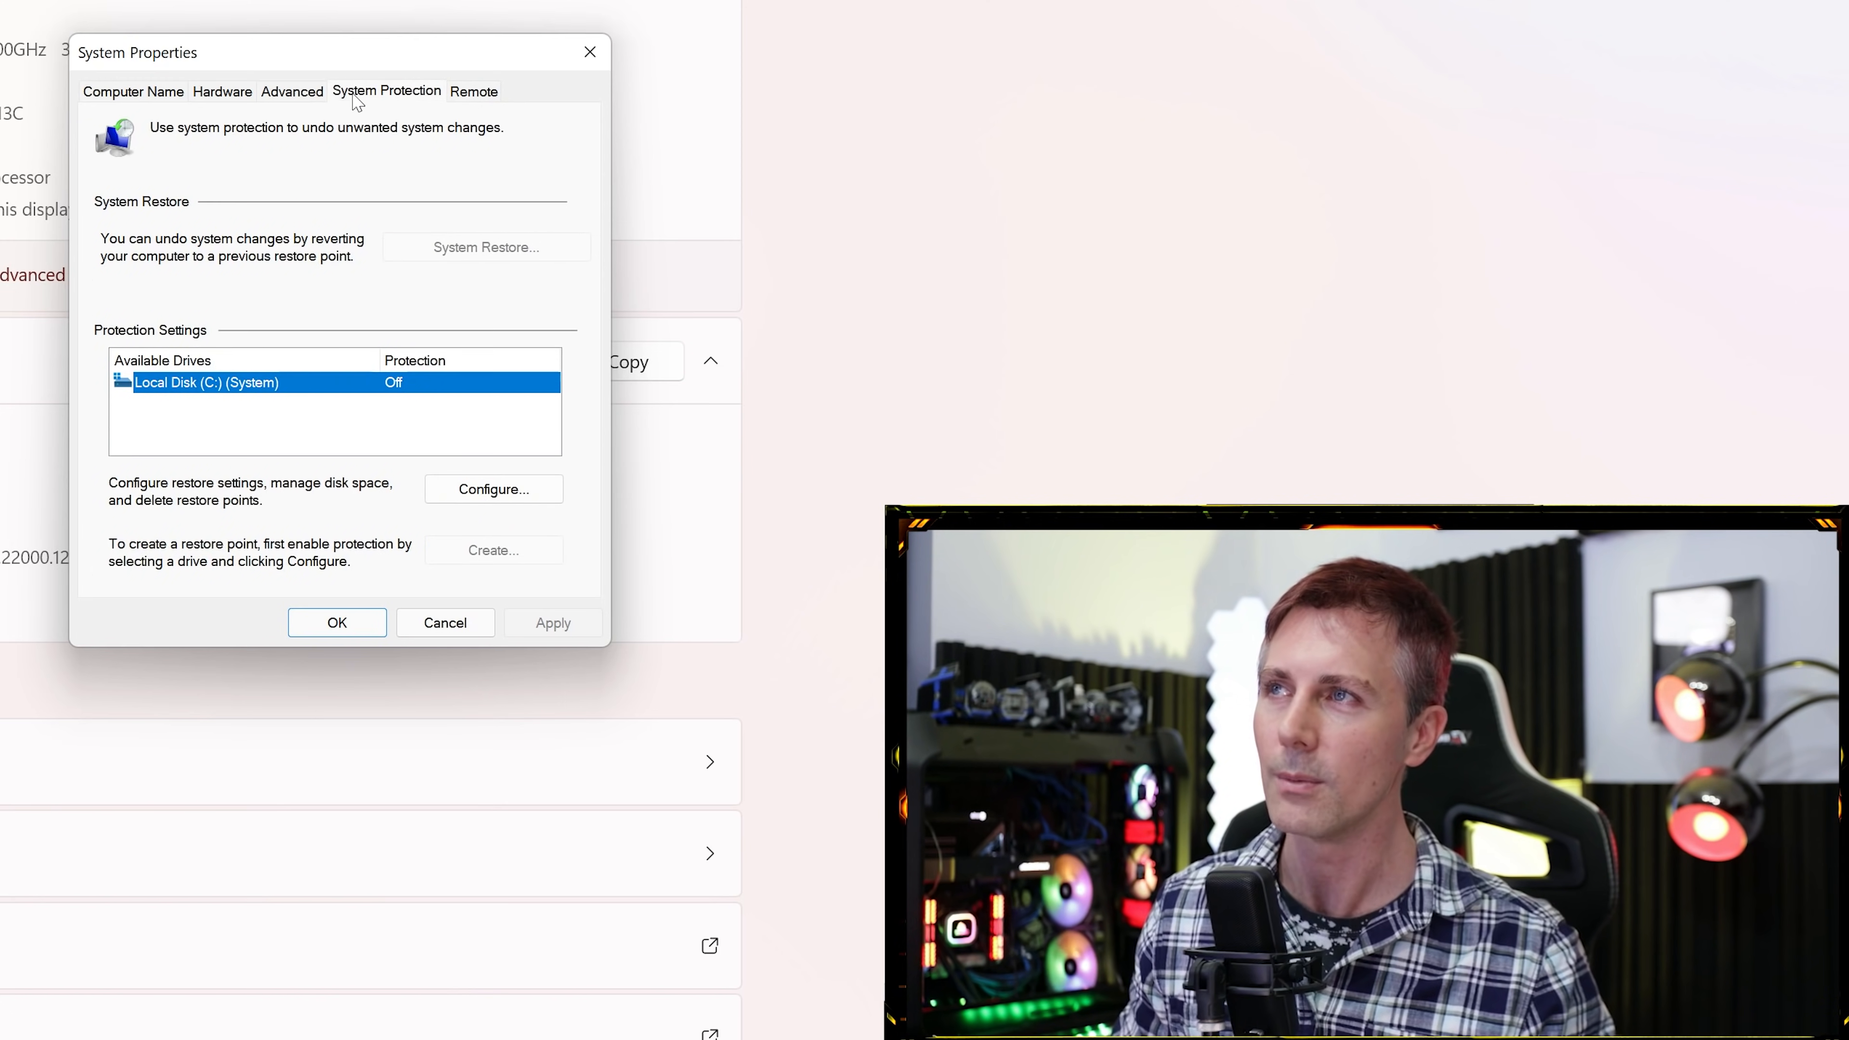
{"action": "left_click", "coordinate": [294, 94]}
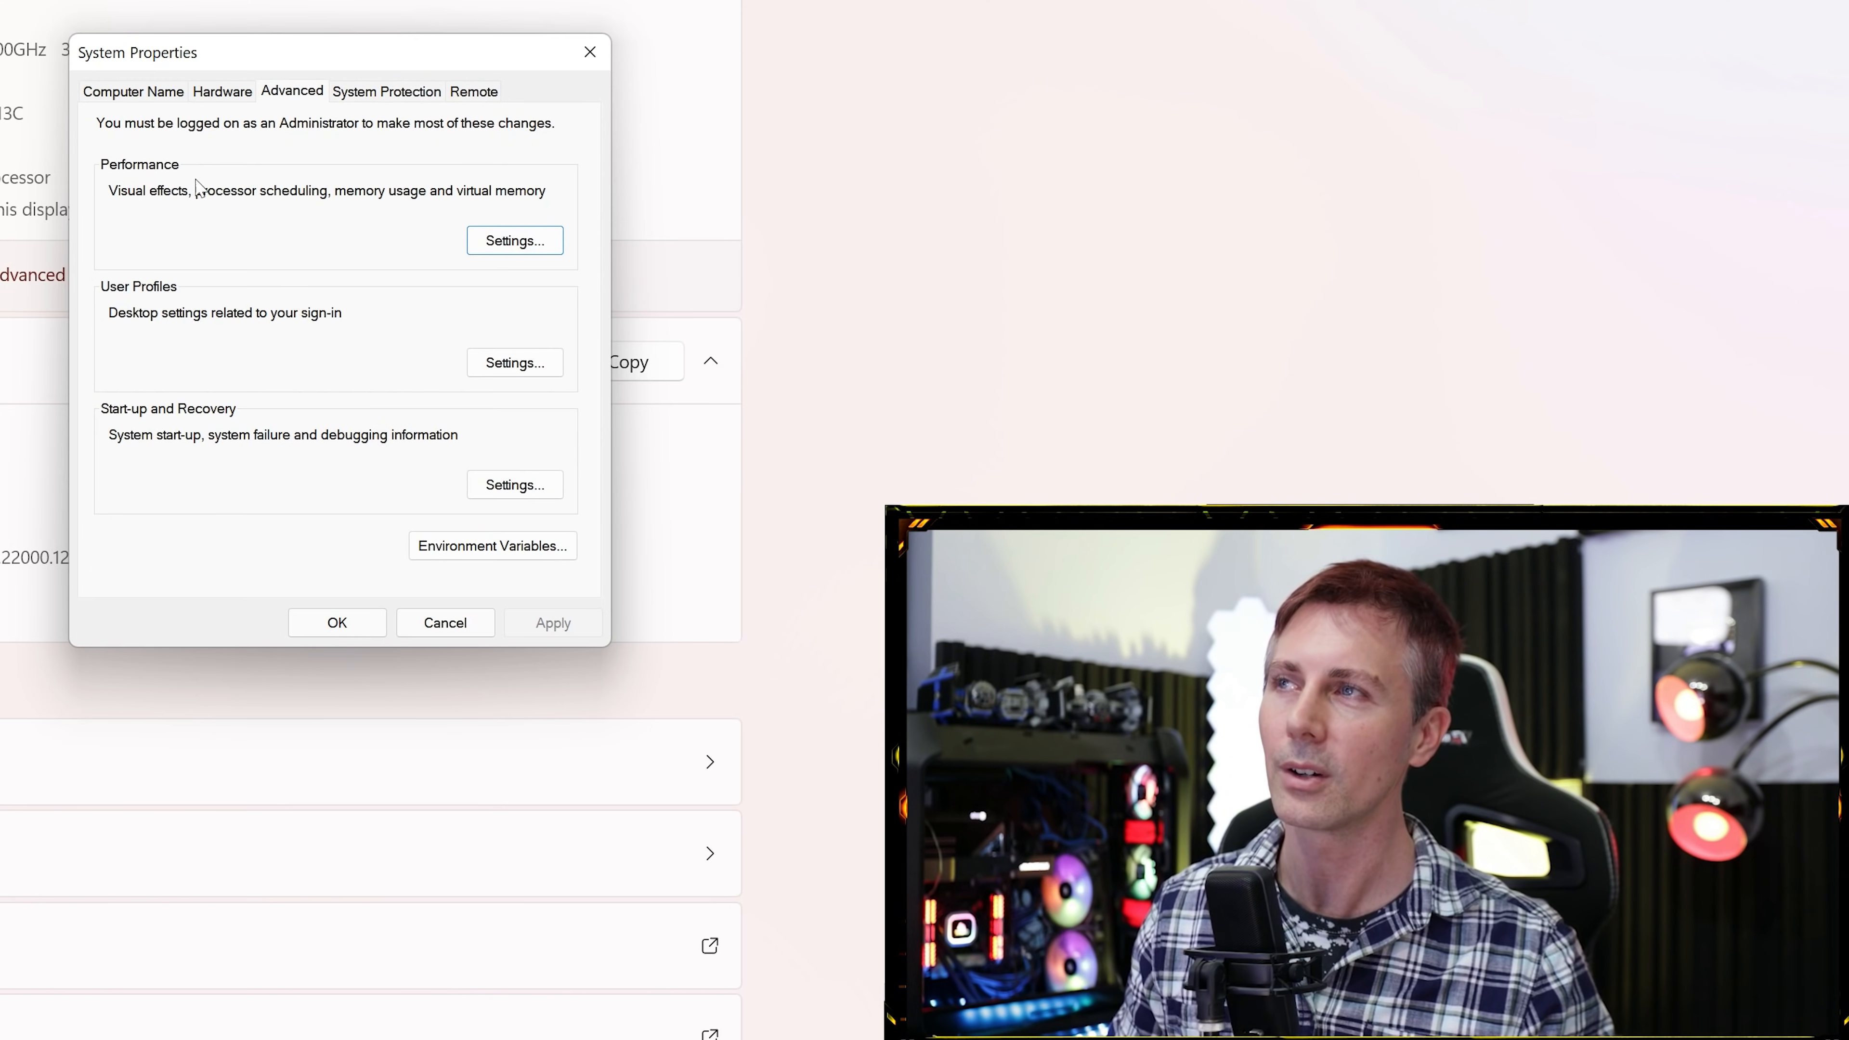
{"action": "left_click", "coordinate": [515, 242]}
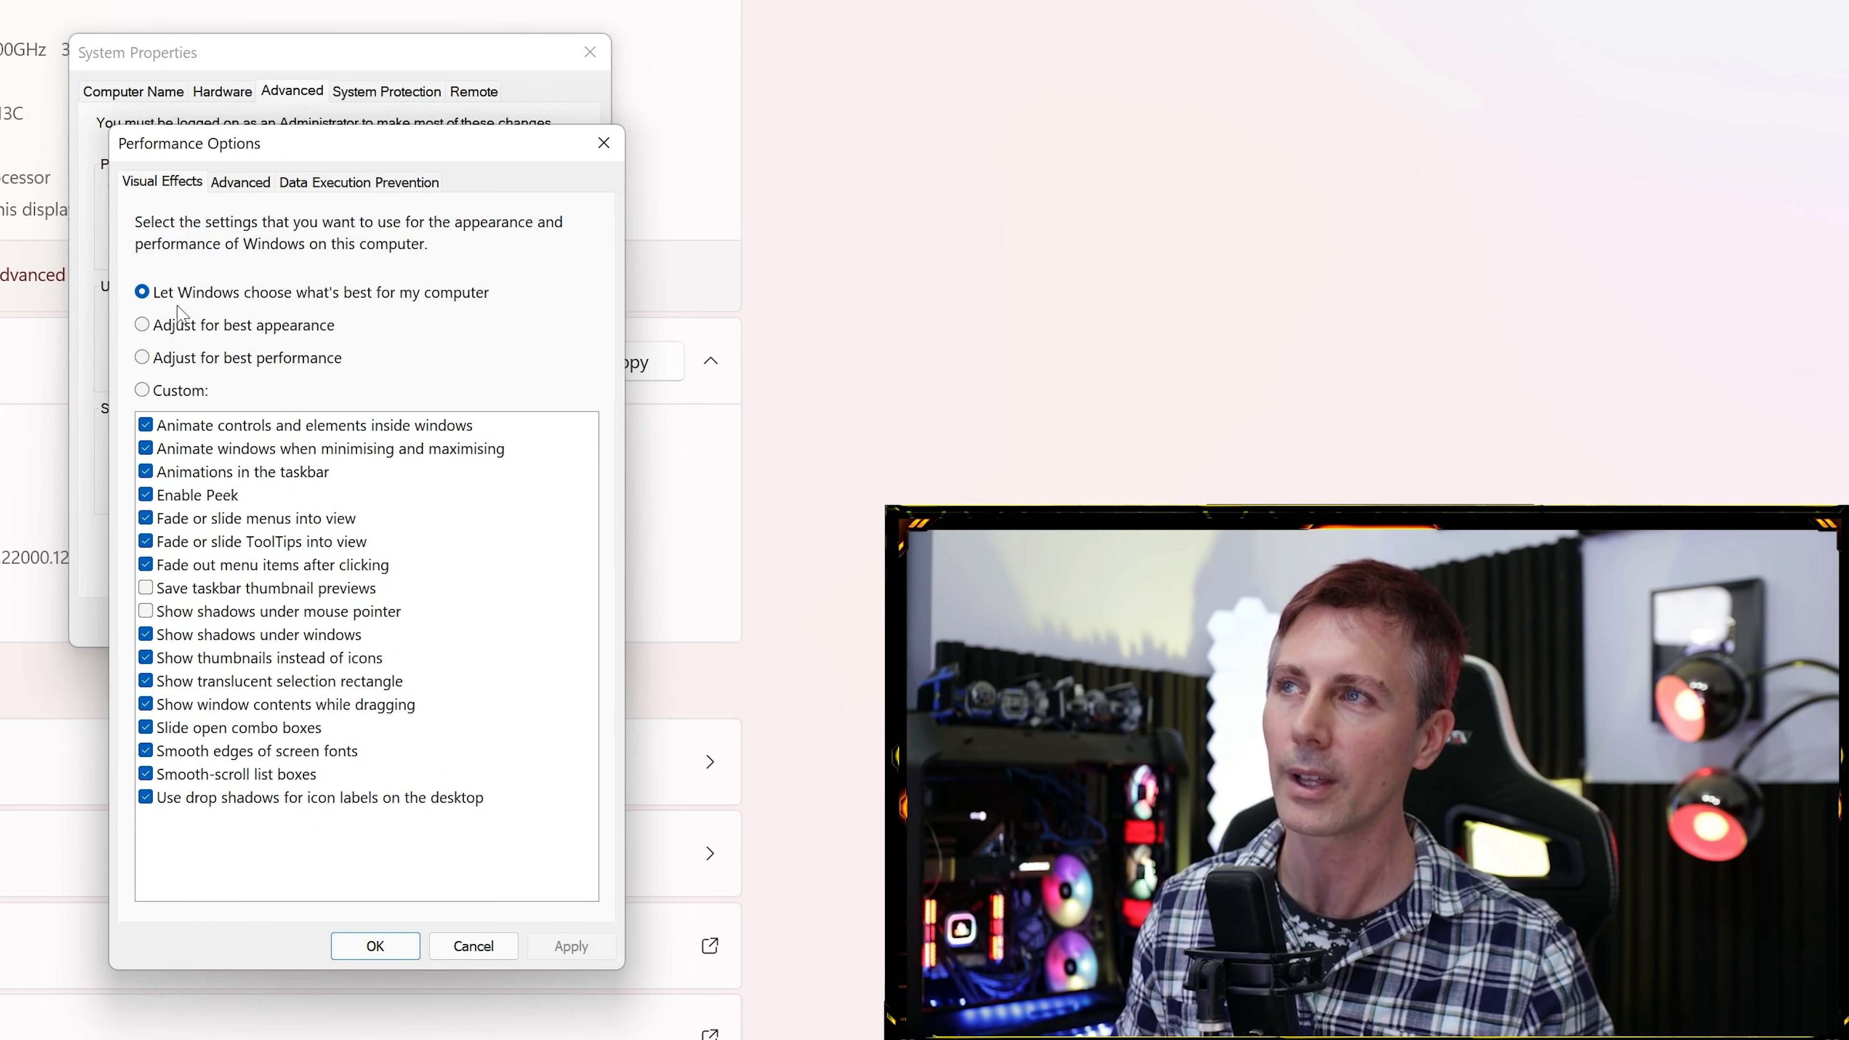
{"action": "left_click", "coordinate": [174, 396]}
{"action": "left_click", "coordinate": [191, 428]}
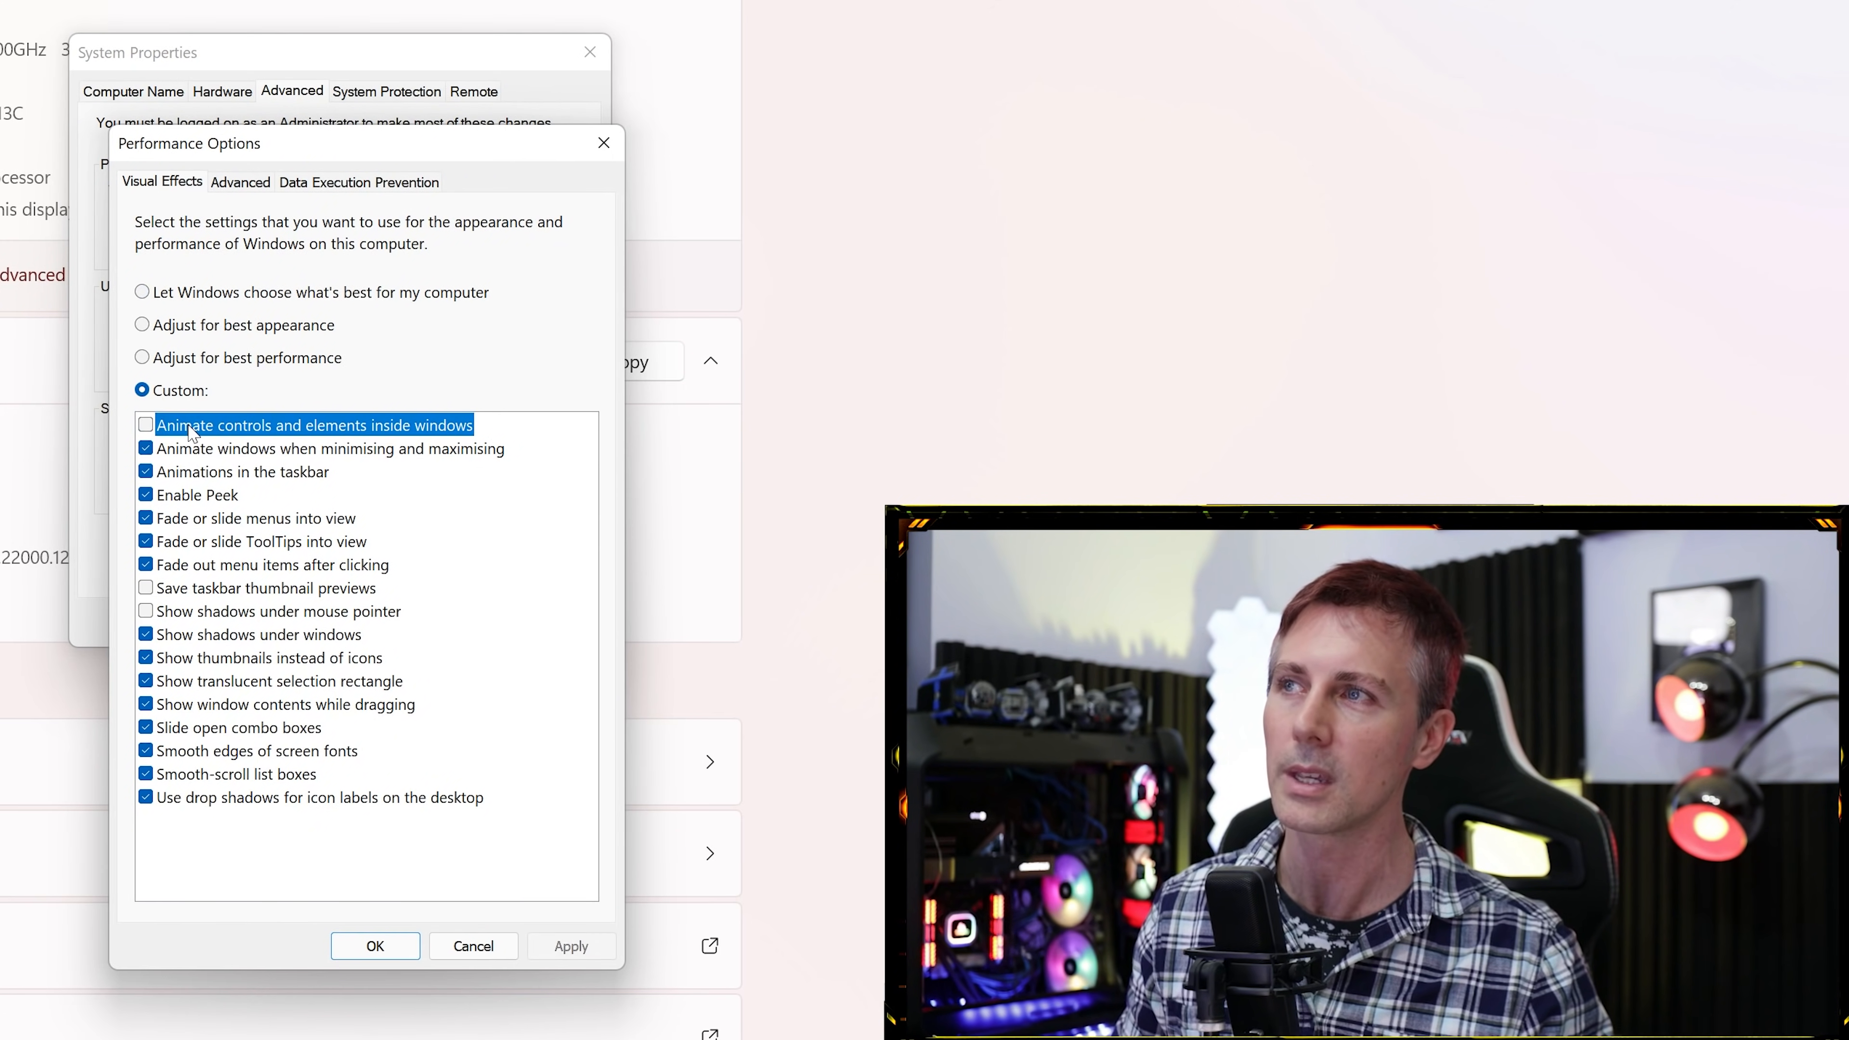
{"action": "left_click", "coordinate": [196, 452]}
{"action": "left_click", "coordinate": [198, 475]}
Disable fading or sliding of menus and ToolTips, fading out clicked menu items and sliding open combo boxes, and apply the visual effects.
{"action": "left_click", "coordinate": [195, 518]}
{"action": "left_click", "coordinate": [189, 542]}
{"action": "left_click", "coordinate": [186, 565]}
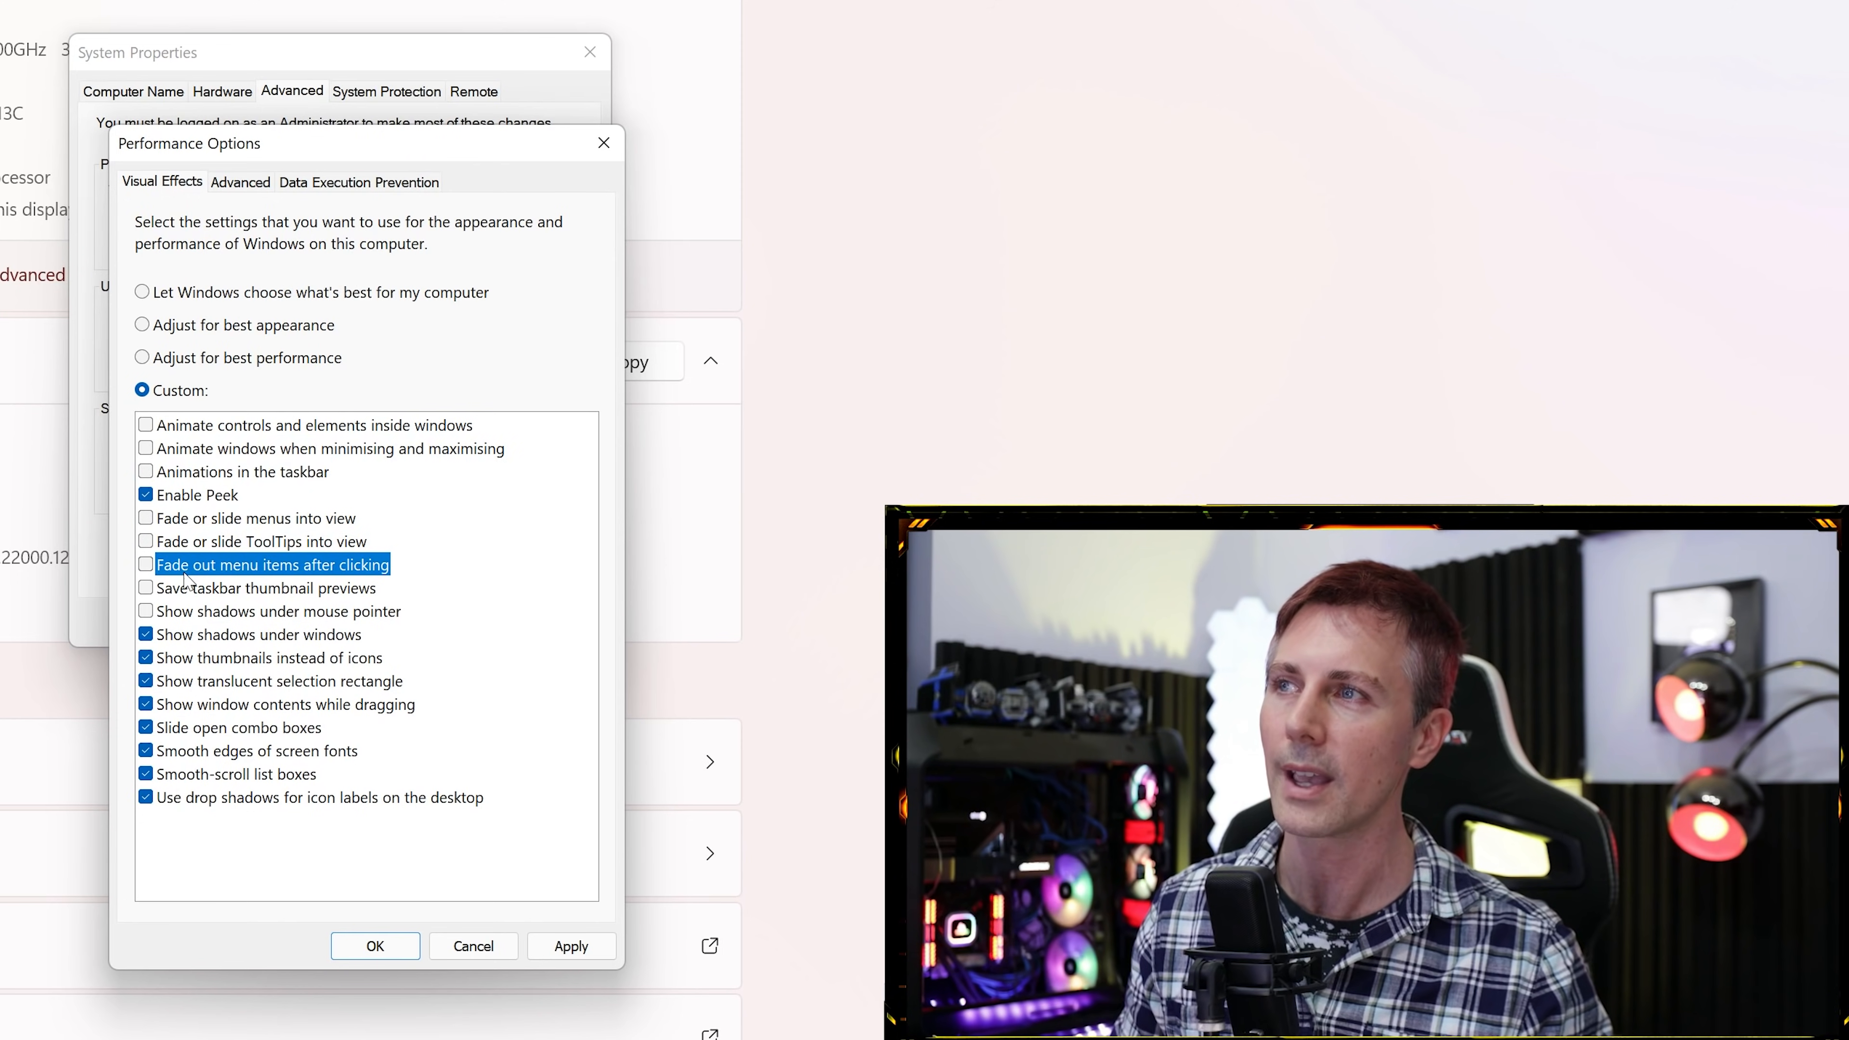
{"action": "left_click", "coordinate": [181, 727]}
{"action": "left_click", "coordinate": [560, 945]}
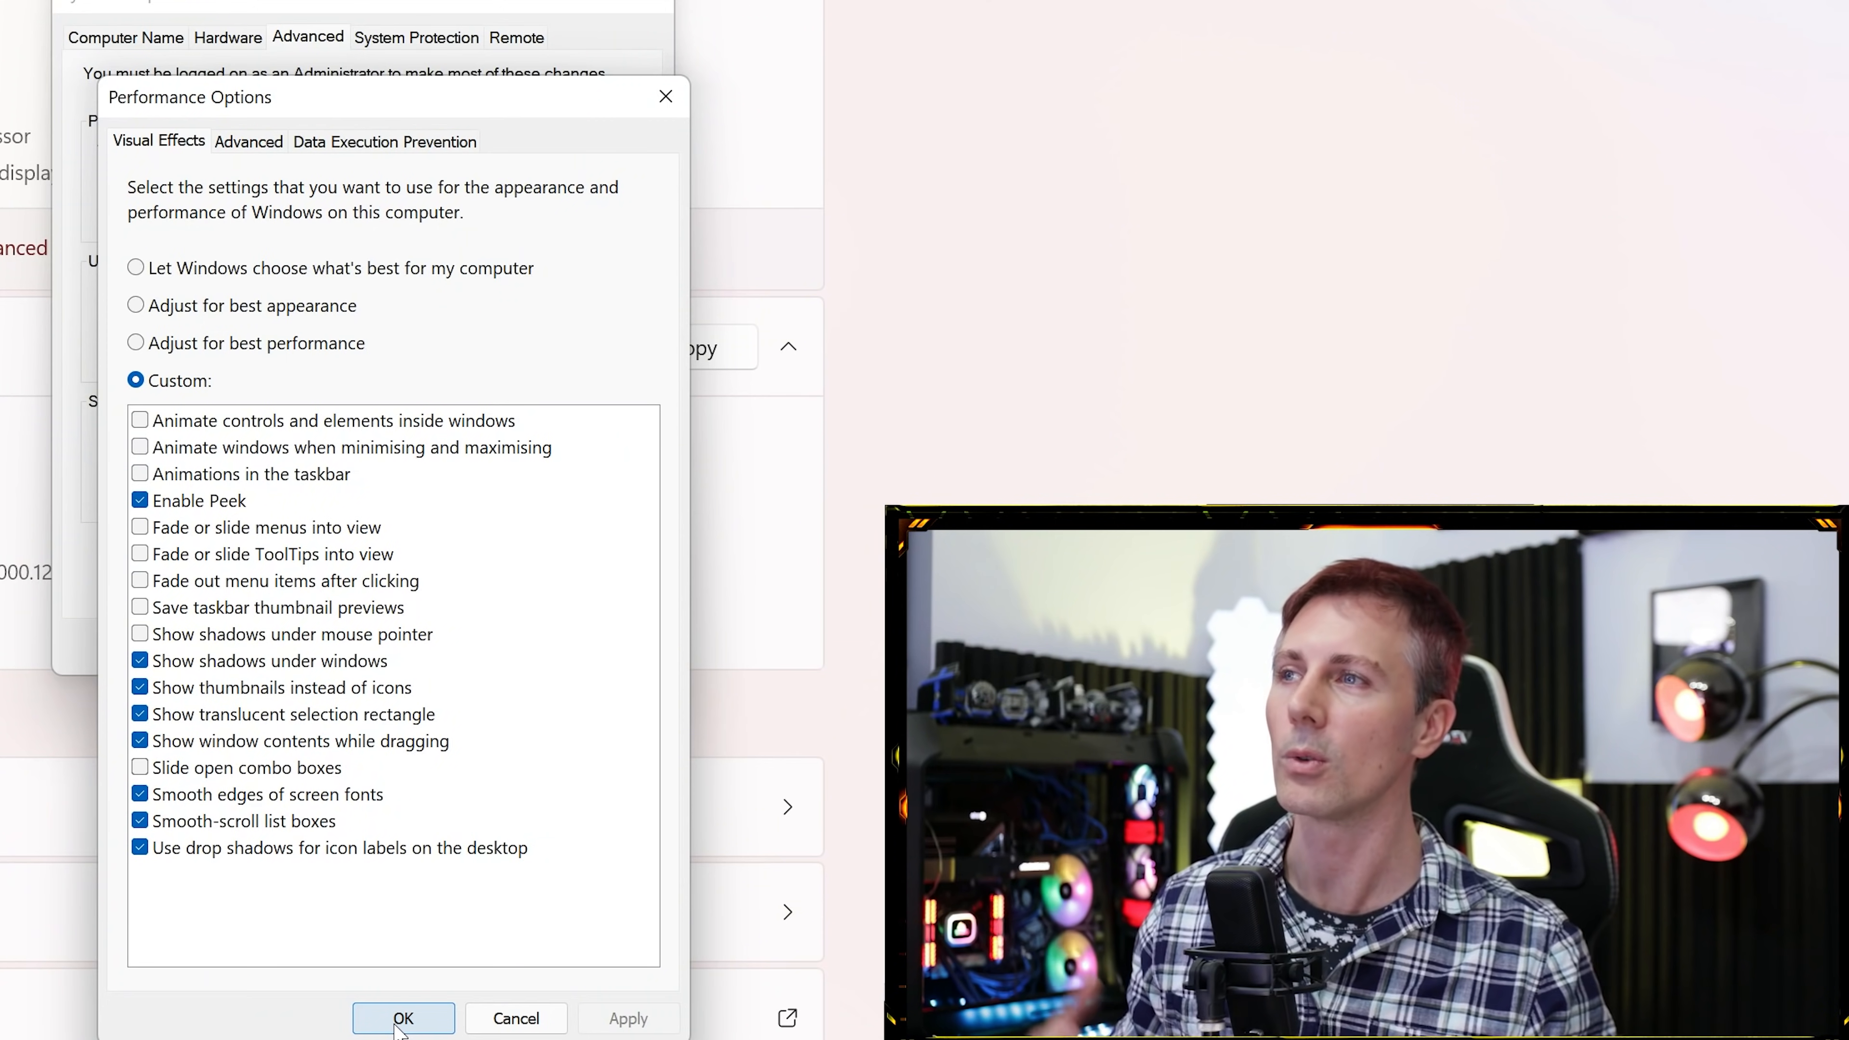
{"action": "left_click", "coordinate": [402, 1020]}
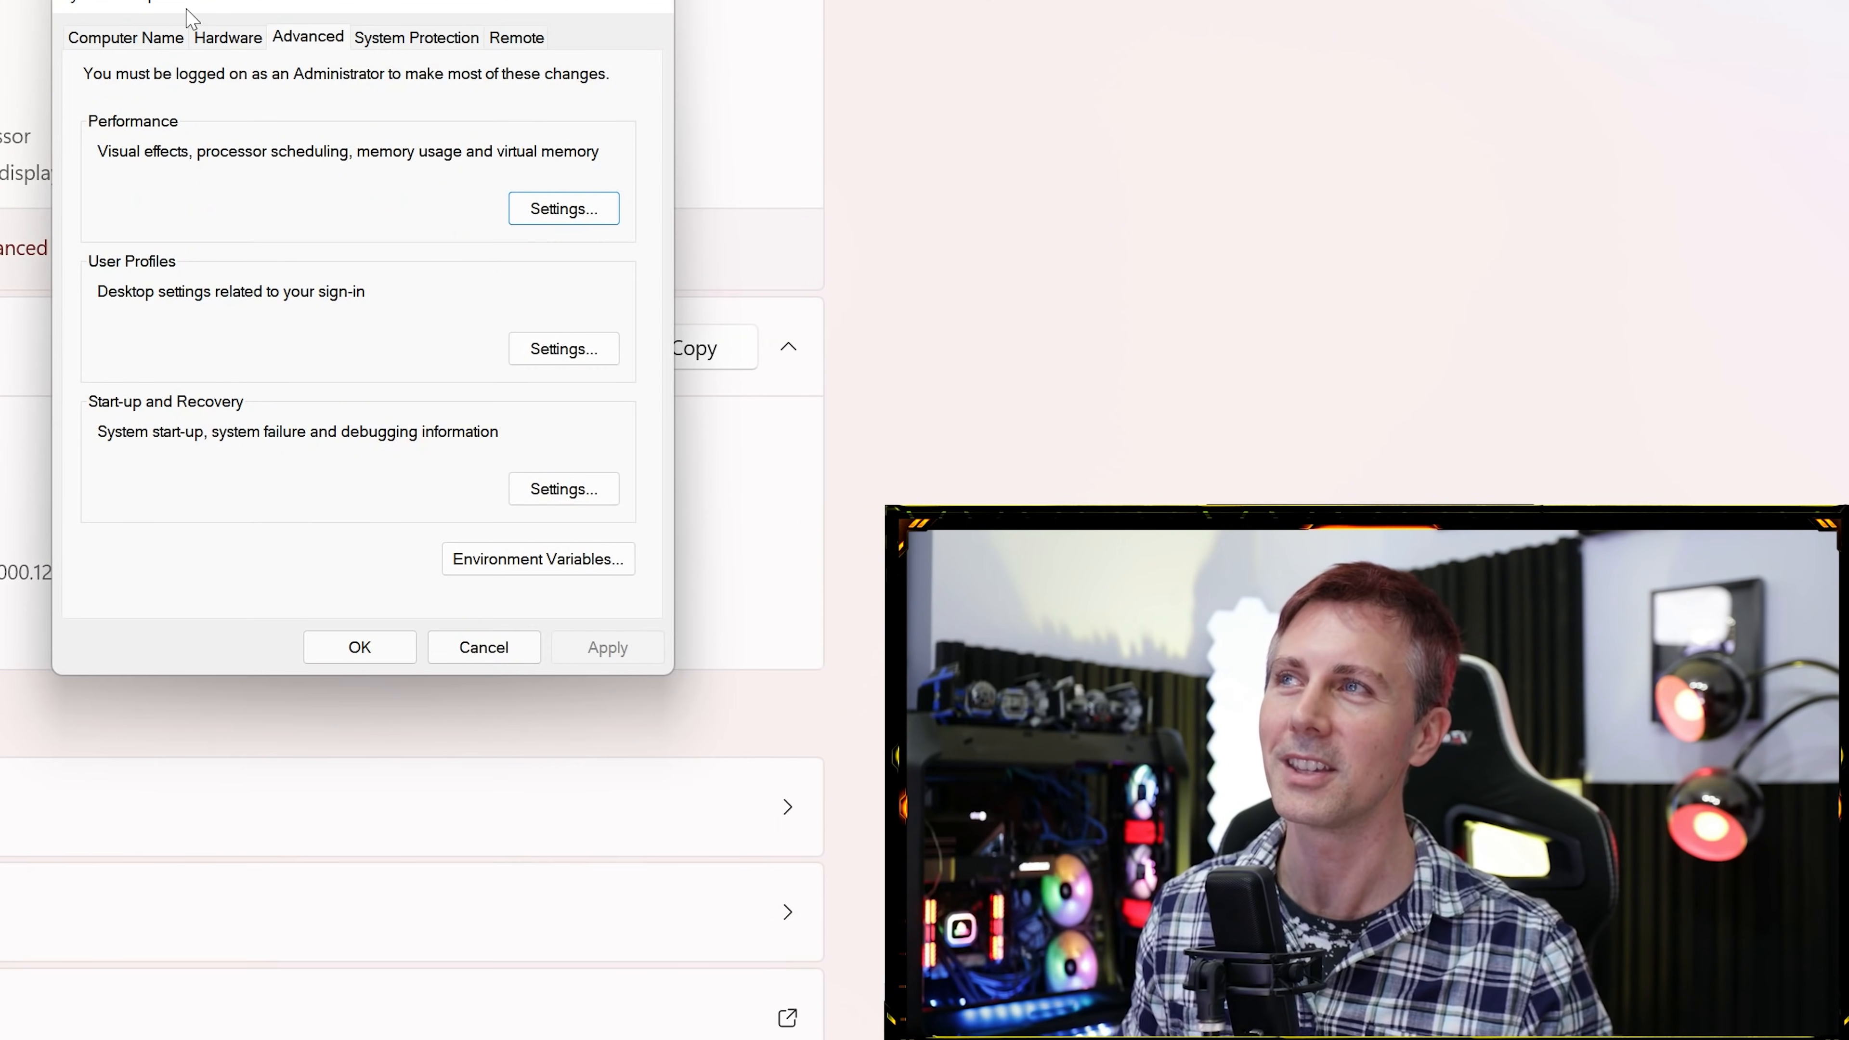
In Start-up and Recovery, keep Windows 10 as the default operating system and disable the time to display the list of operating systems.
{"action": "left_click_drag", "start_coordinate": [242, 2], "coordinate": [290, 54]}
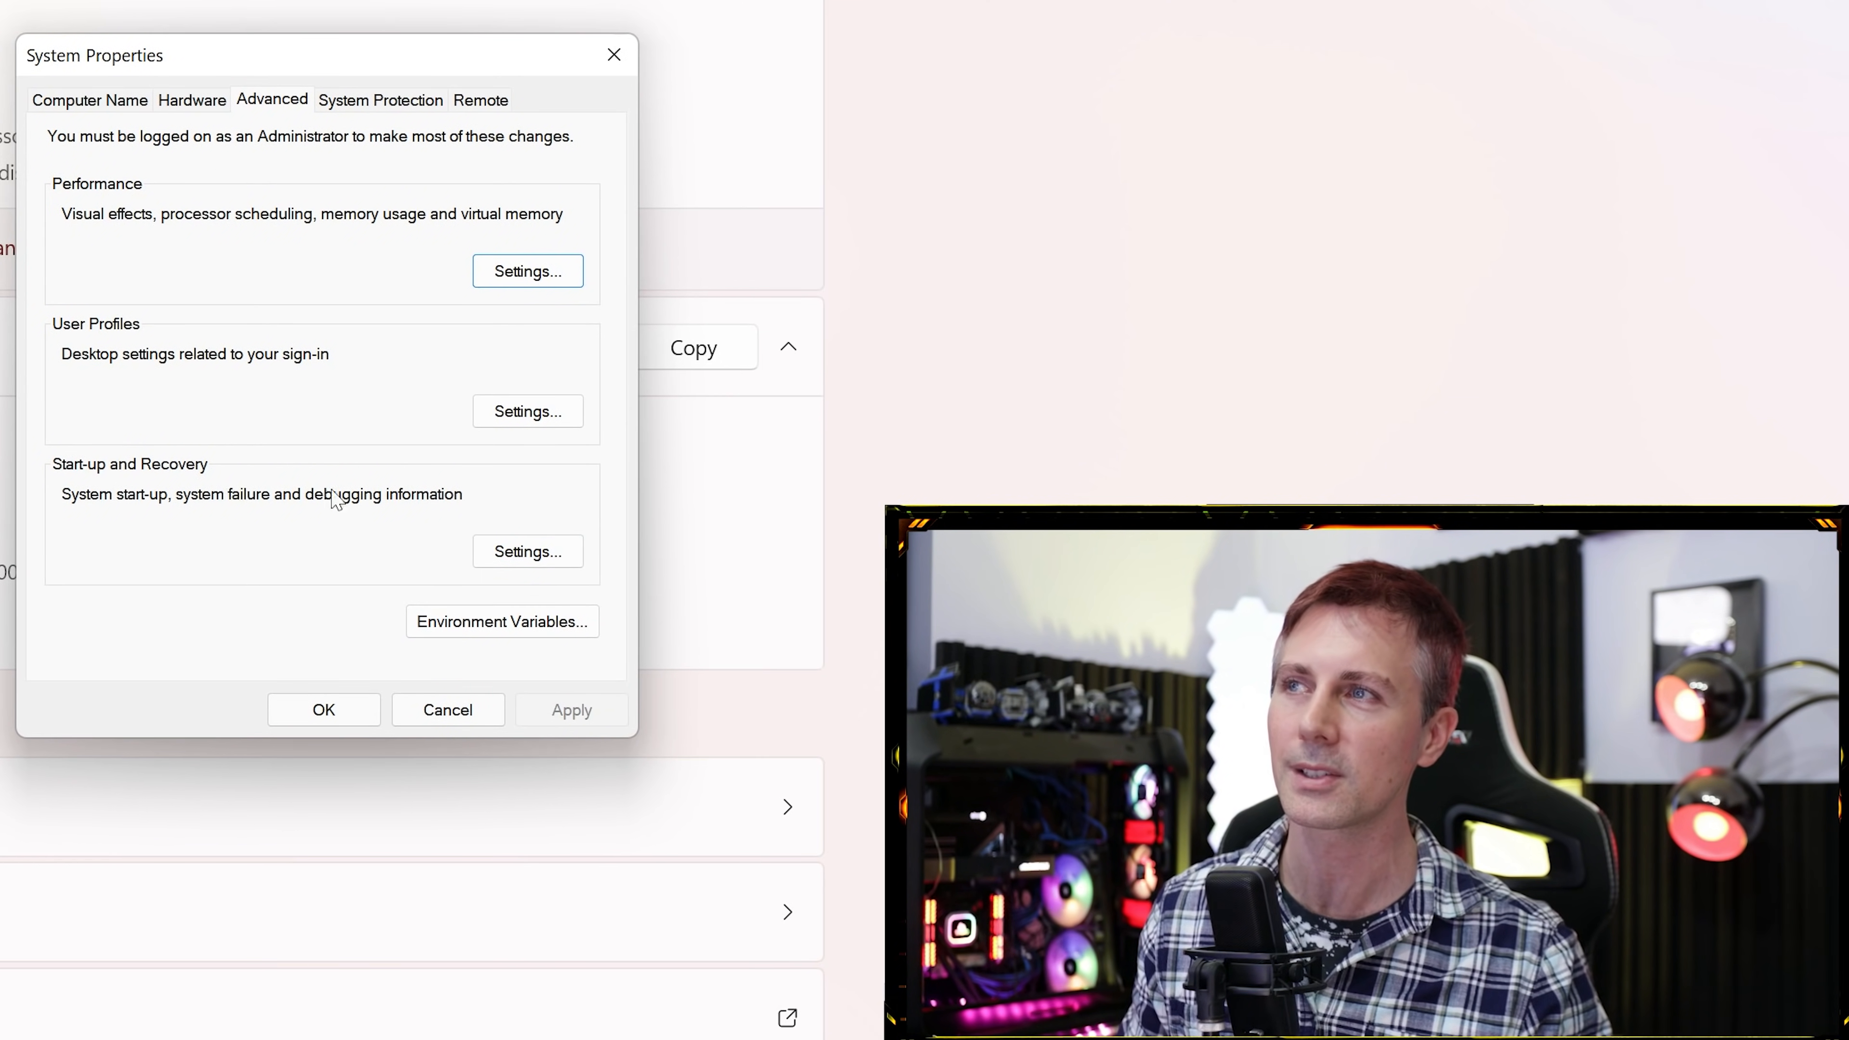
{"action": "left_click", "coordinate": [490, 551]}
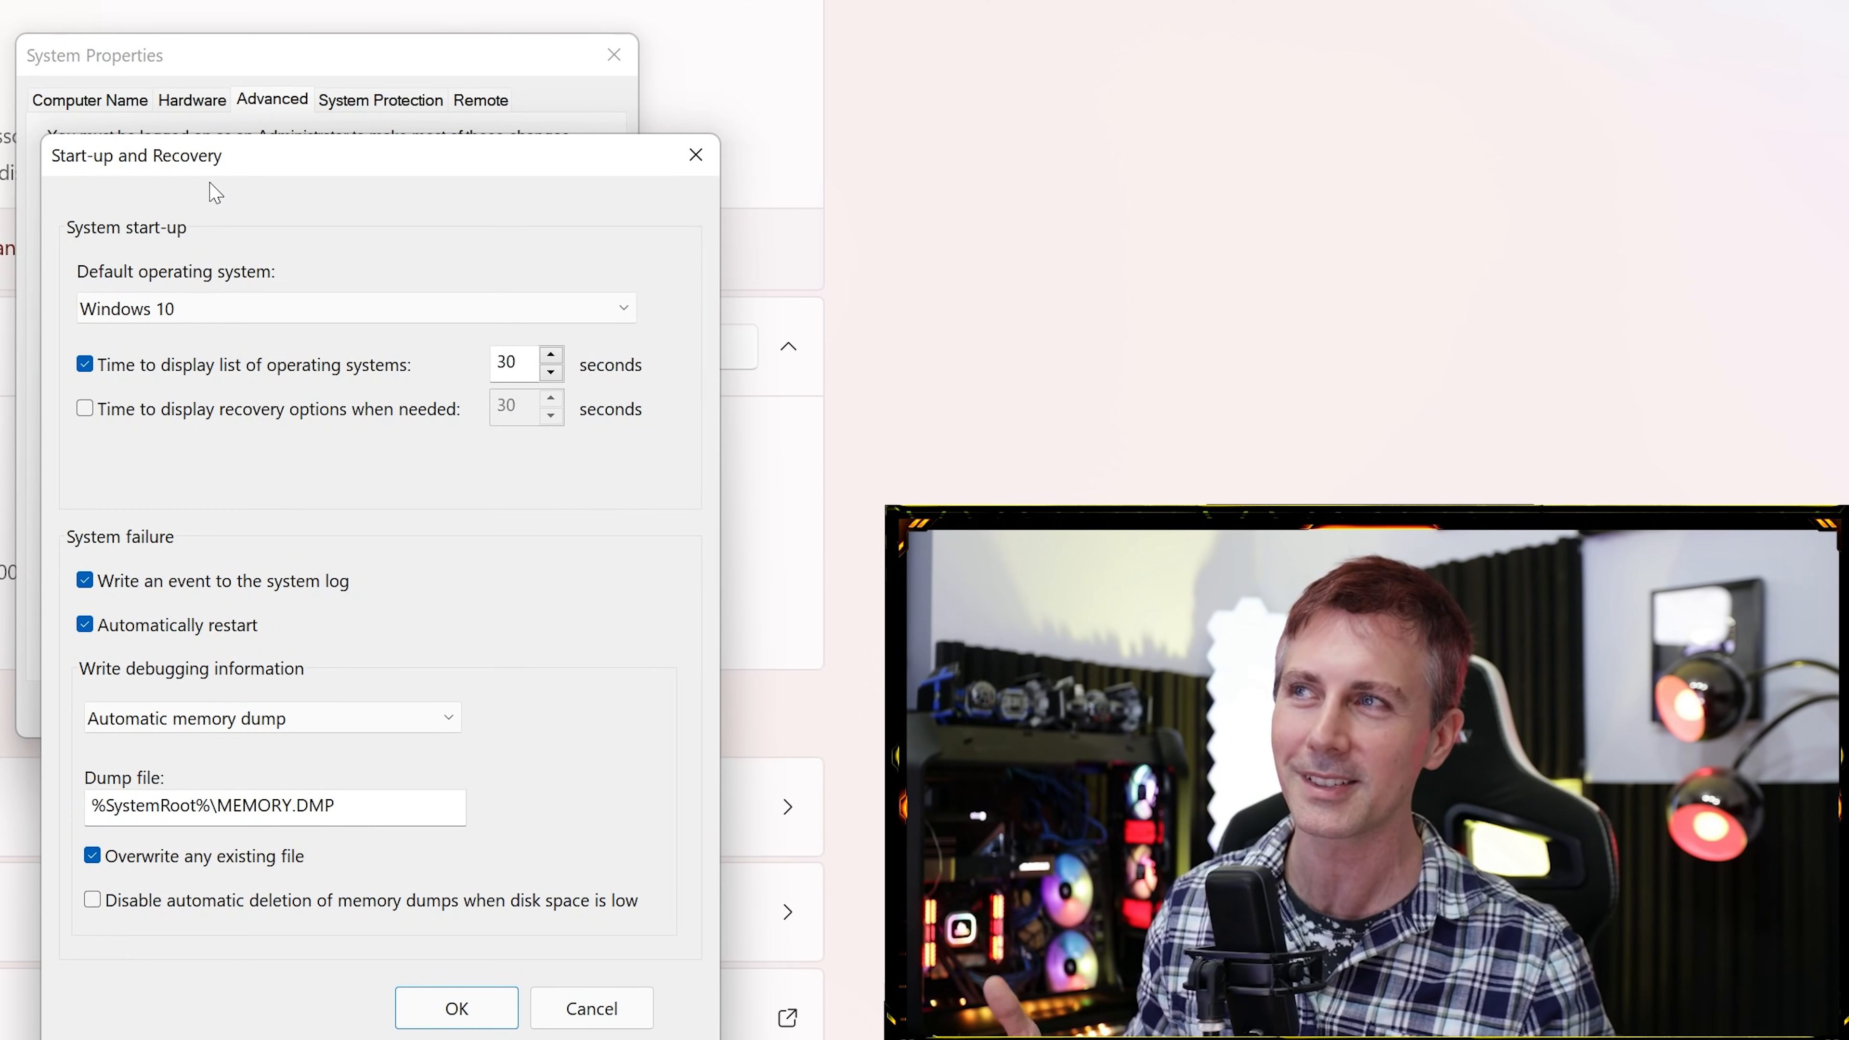
{"action": "left_click", "coordinate": [143, 318]}
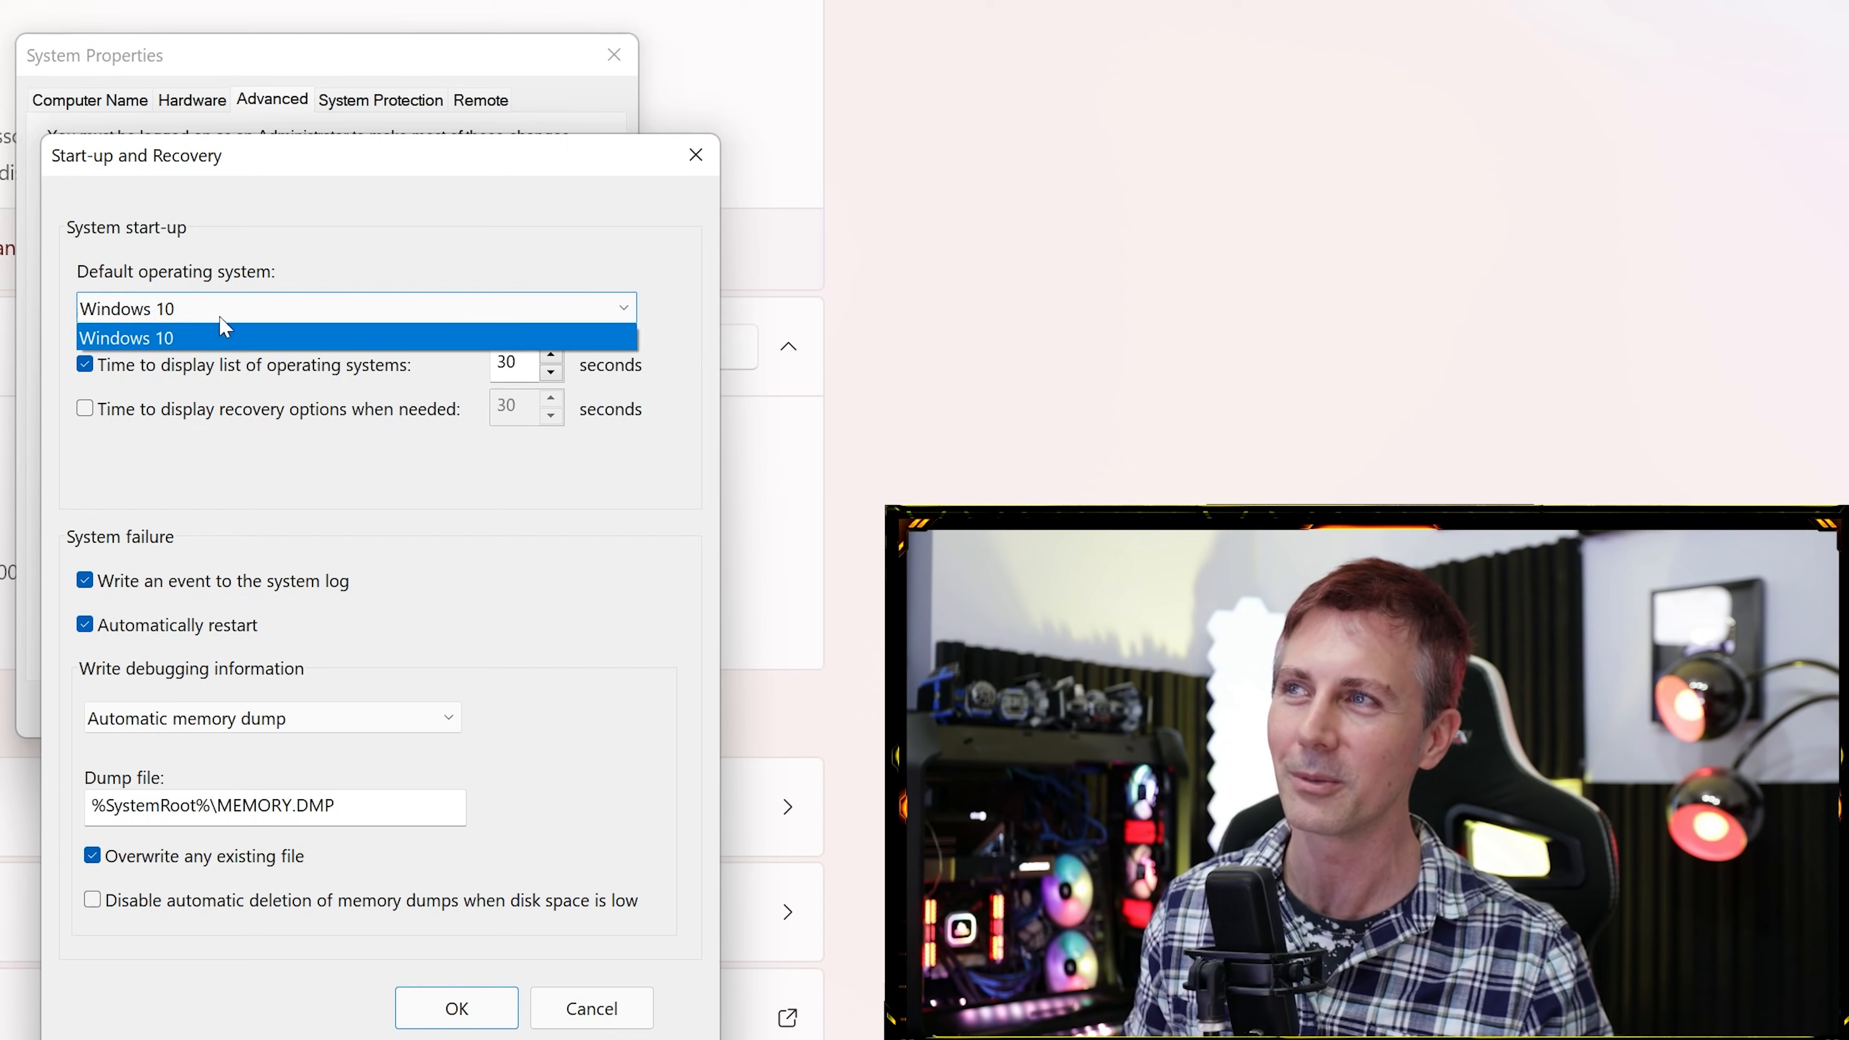
{"action": "left_click", "coordinate": [191, 339]}
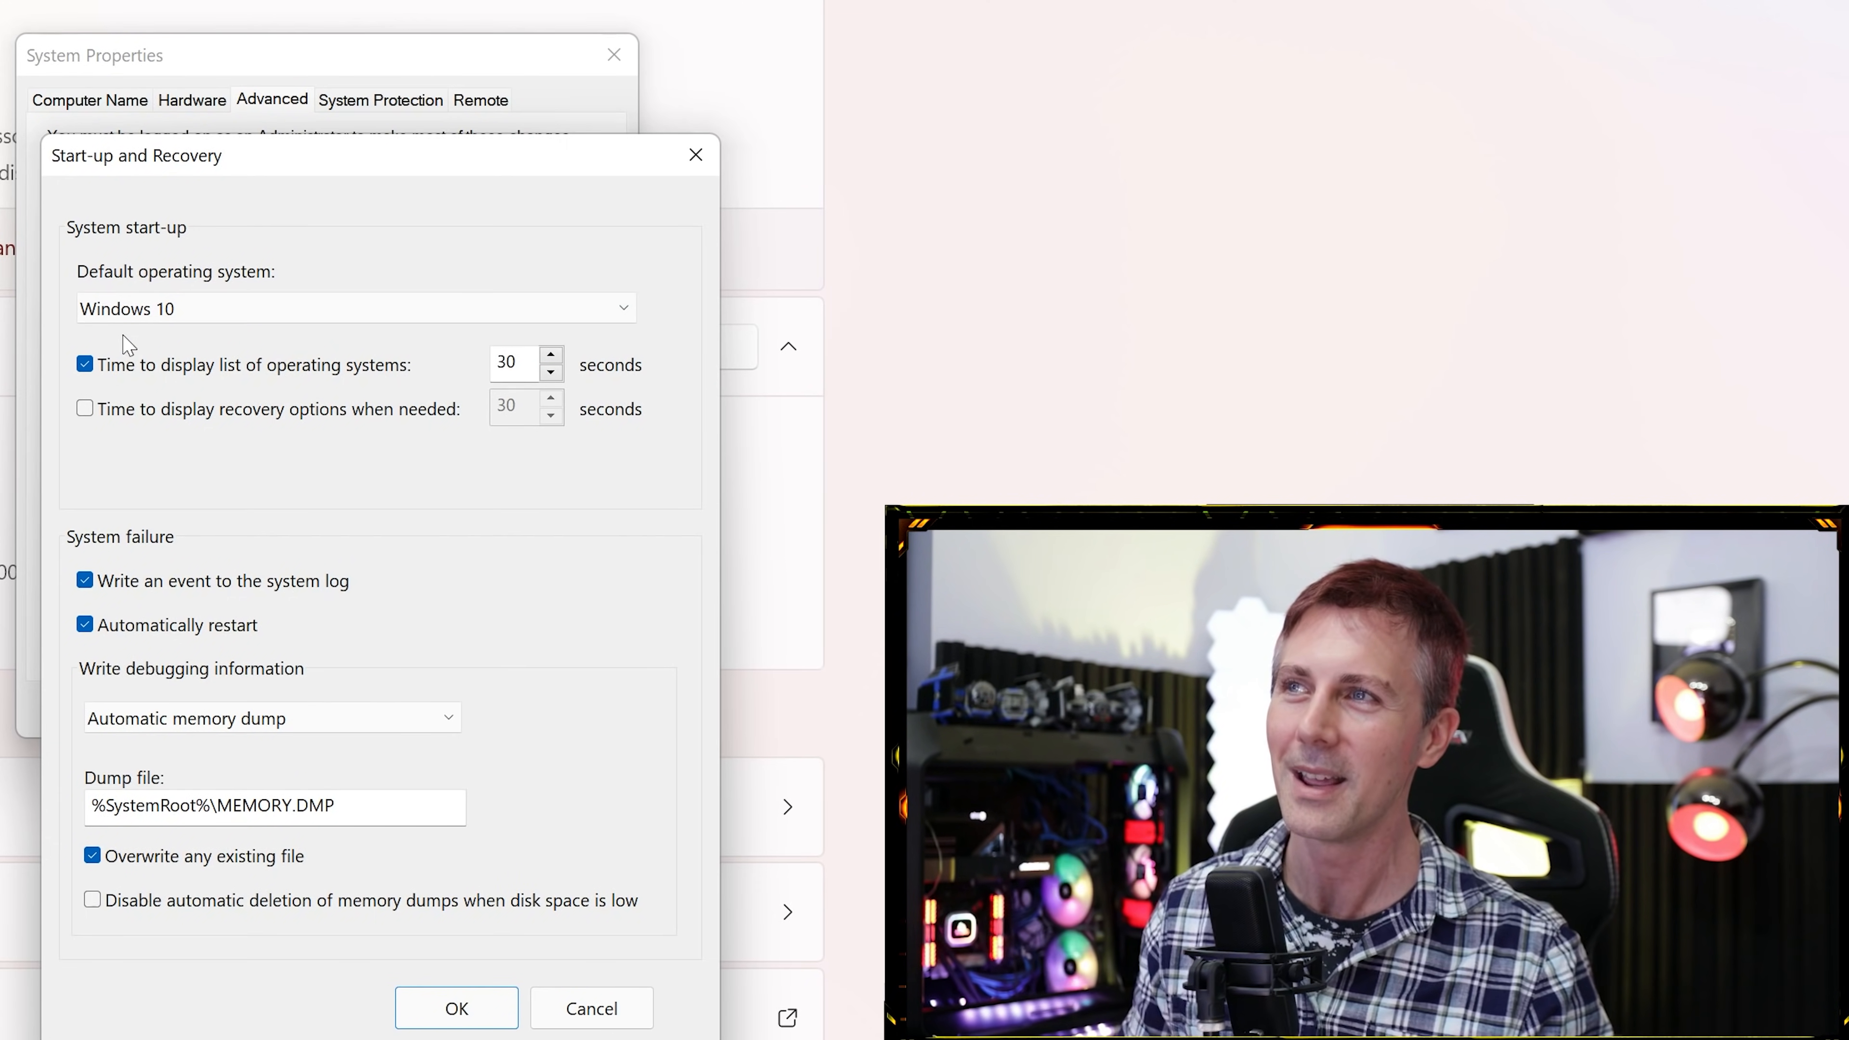
{"action": "left_click", "coordinate": [87, 370]}
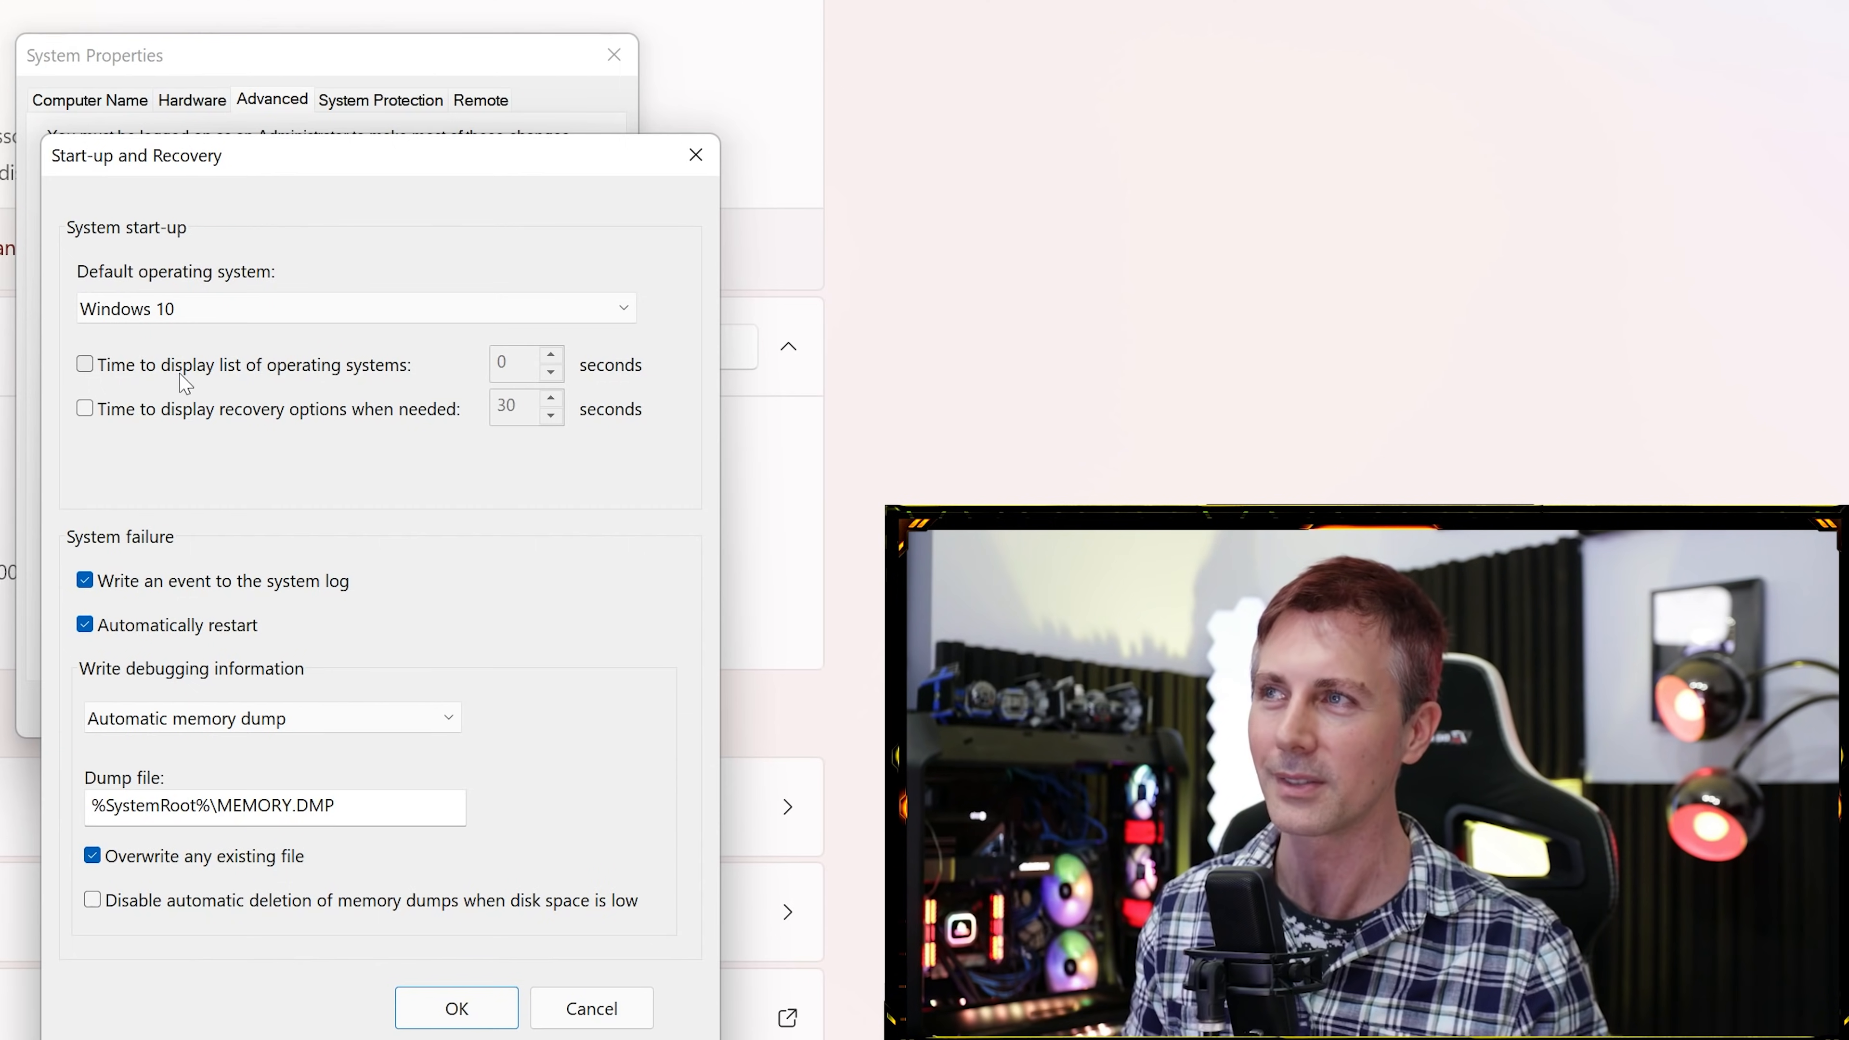
Confirm the Start-up and Recovery options and accept the System Properties changes.
{"action": "left_click", "coordinate": [457, 1010]}
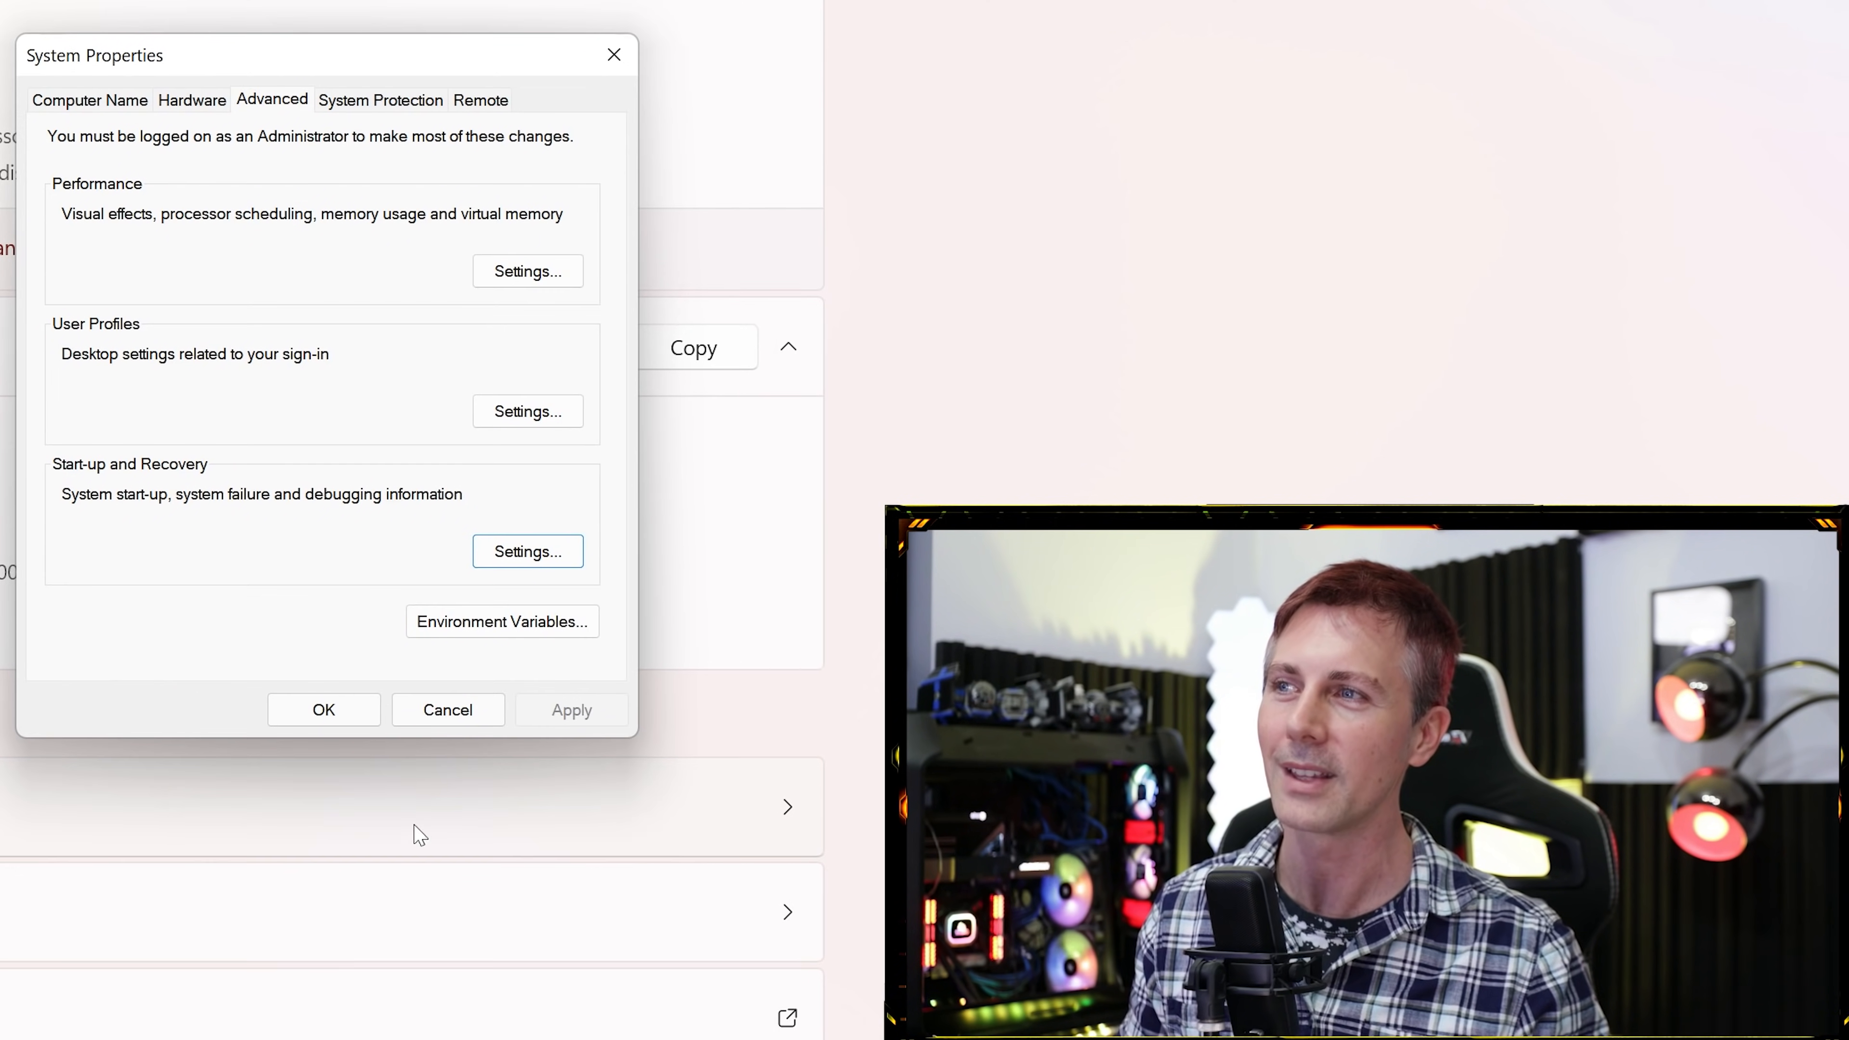
{"action": "left_click", "coordinate": [327, 711]}
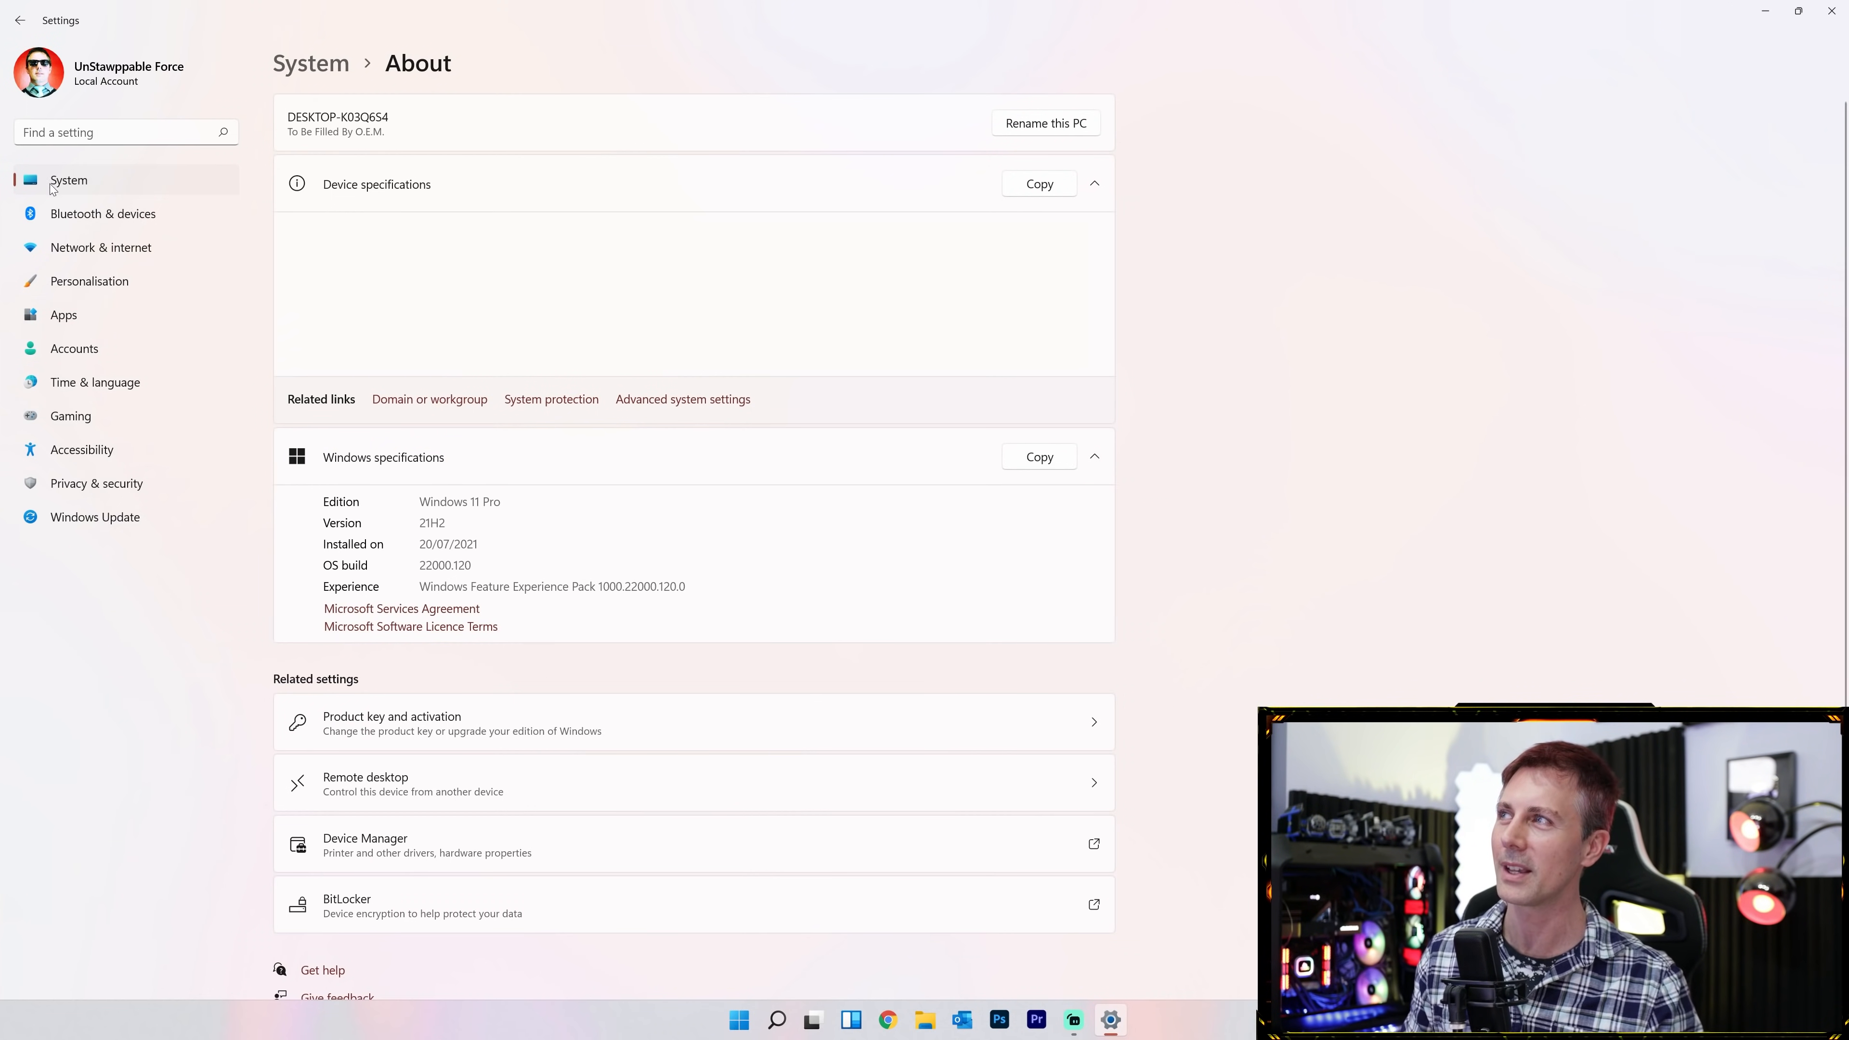
In the camera privacy settings, turn off camera access for Microsoft Photos and Xbox Game Bar.
{"action": "left_click", "coordinate": [76, 215]}
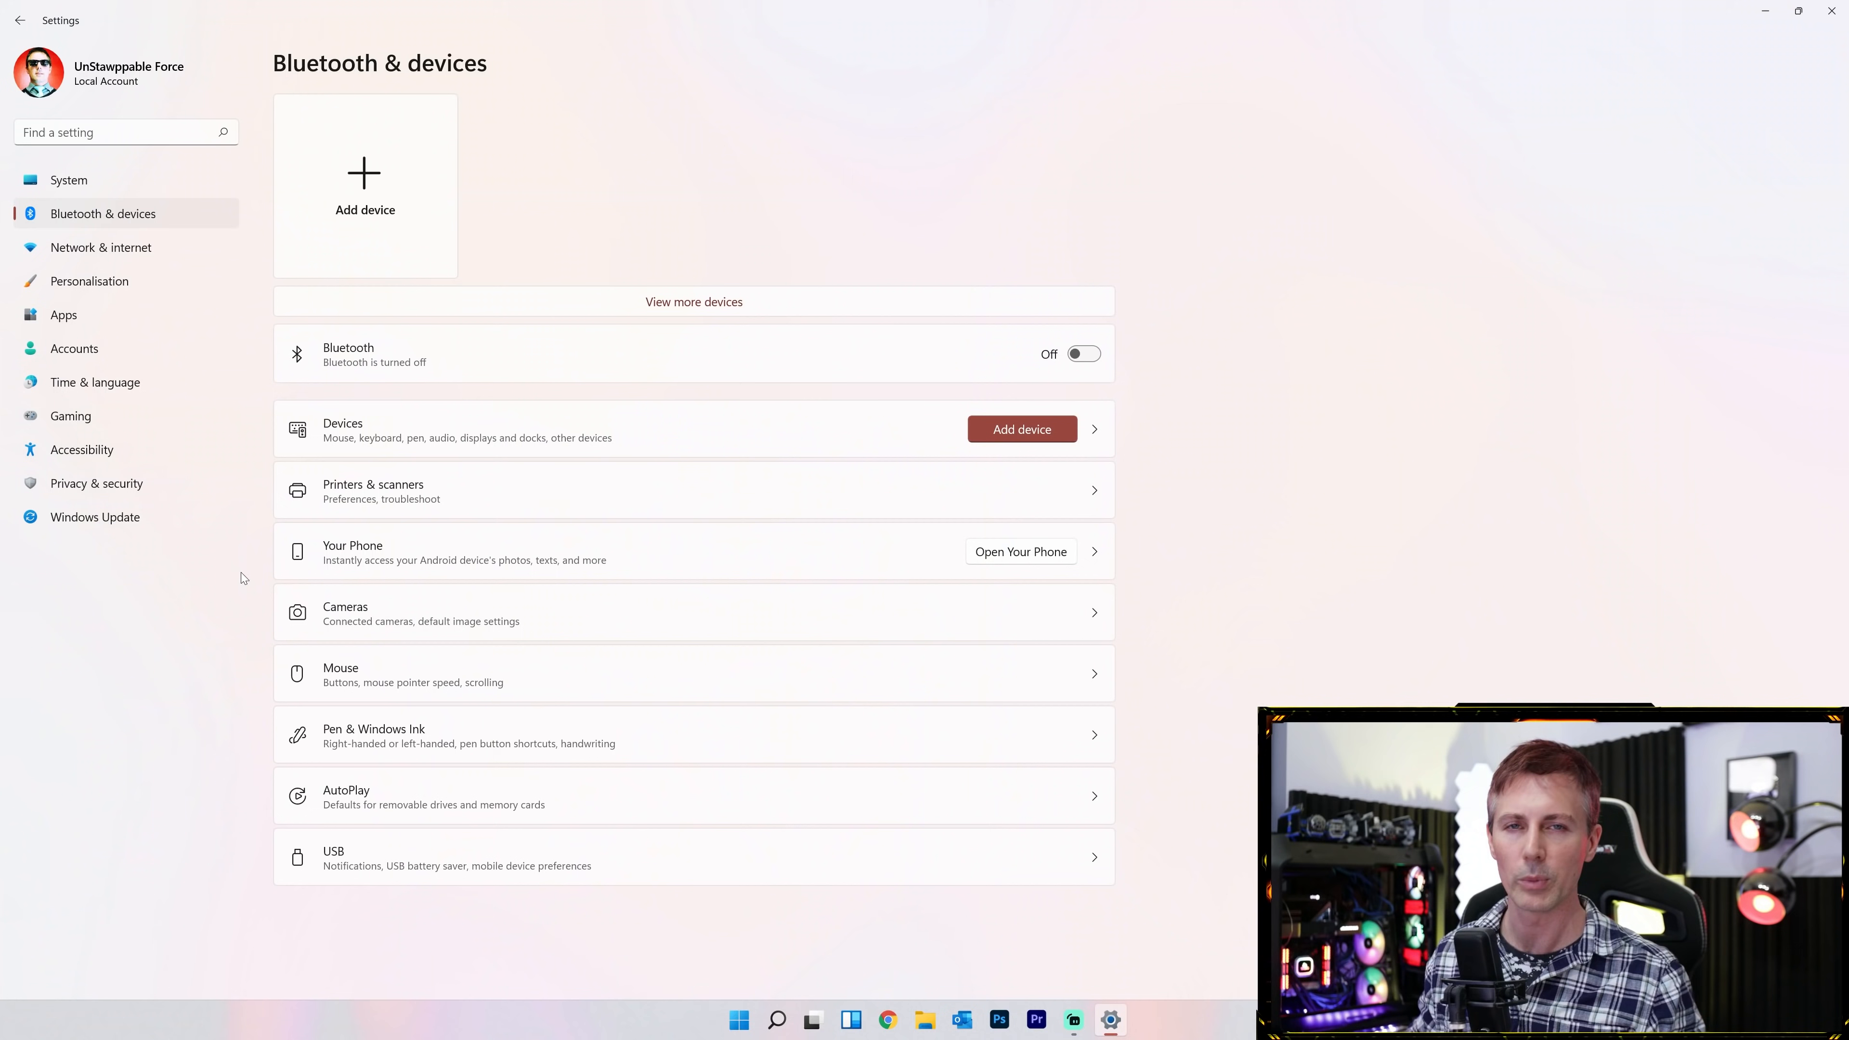
{"action": "left_click", "coordinate": [401, 612]}
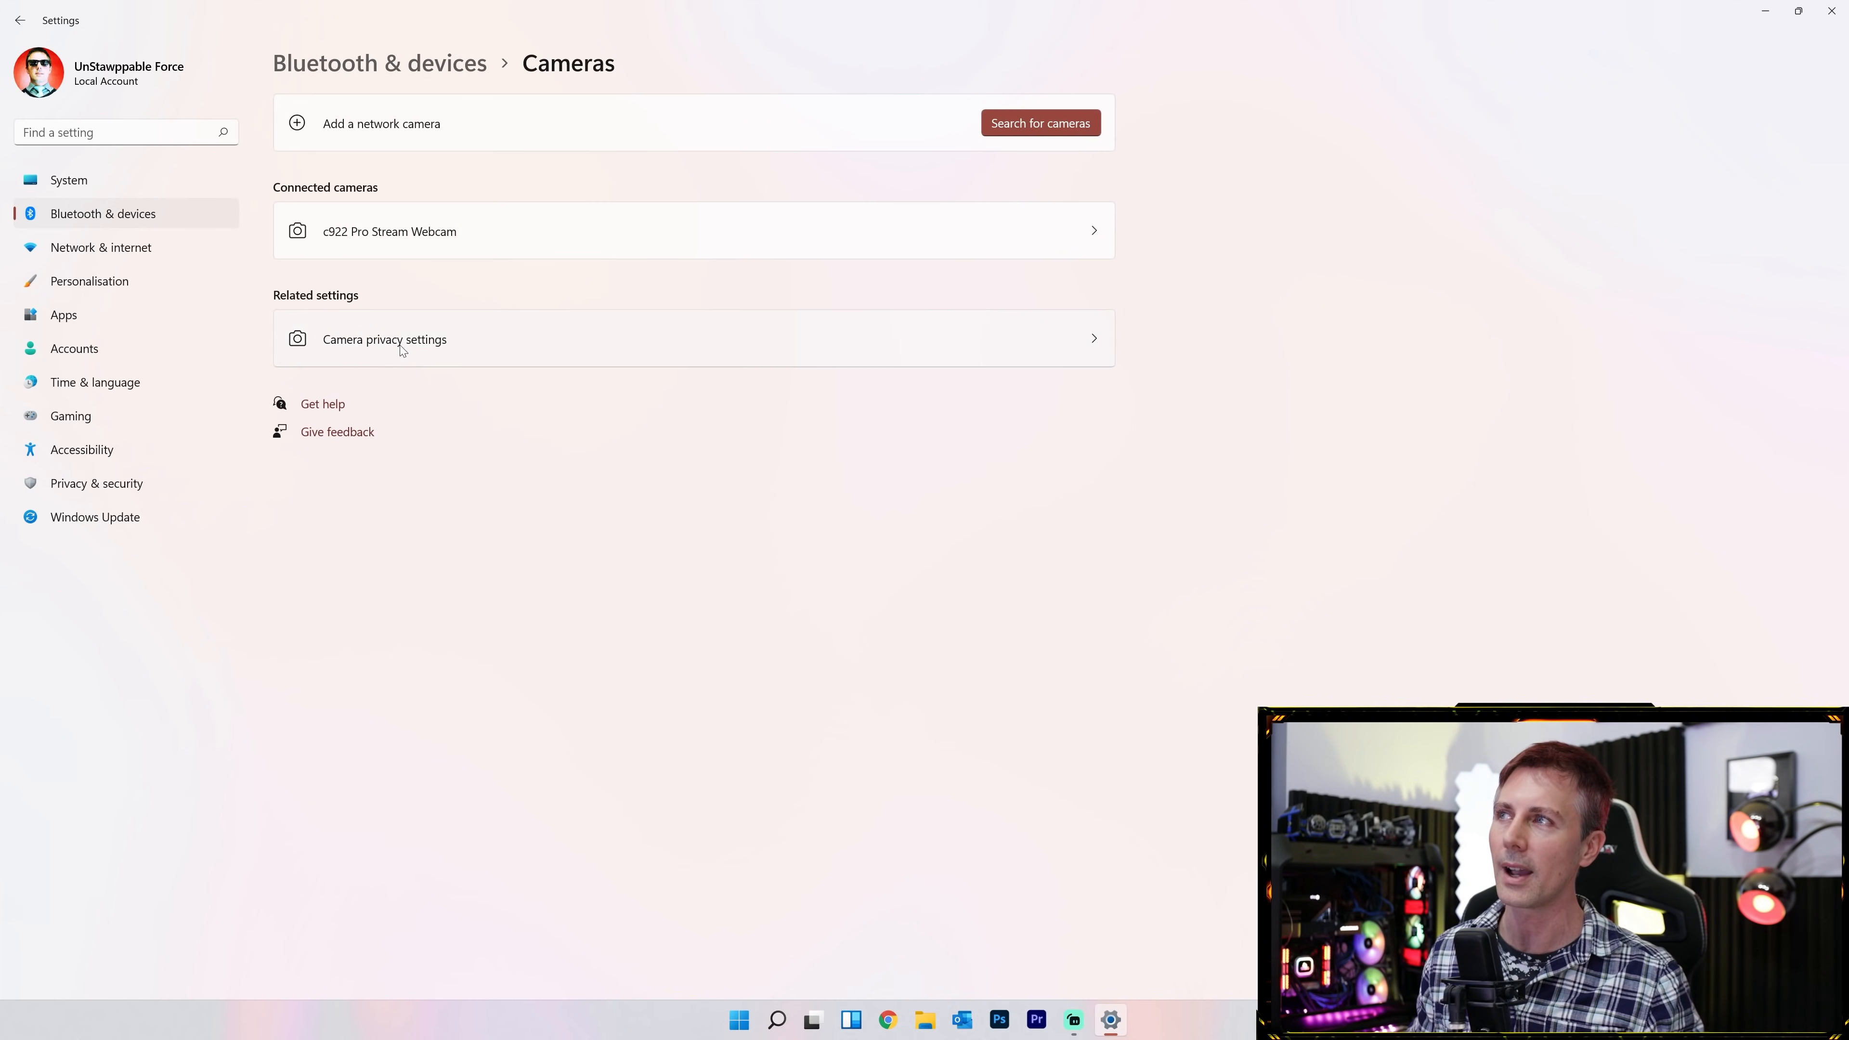
{"action": "left_click", "coordinate": [469, 344]}
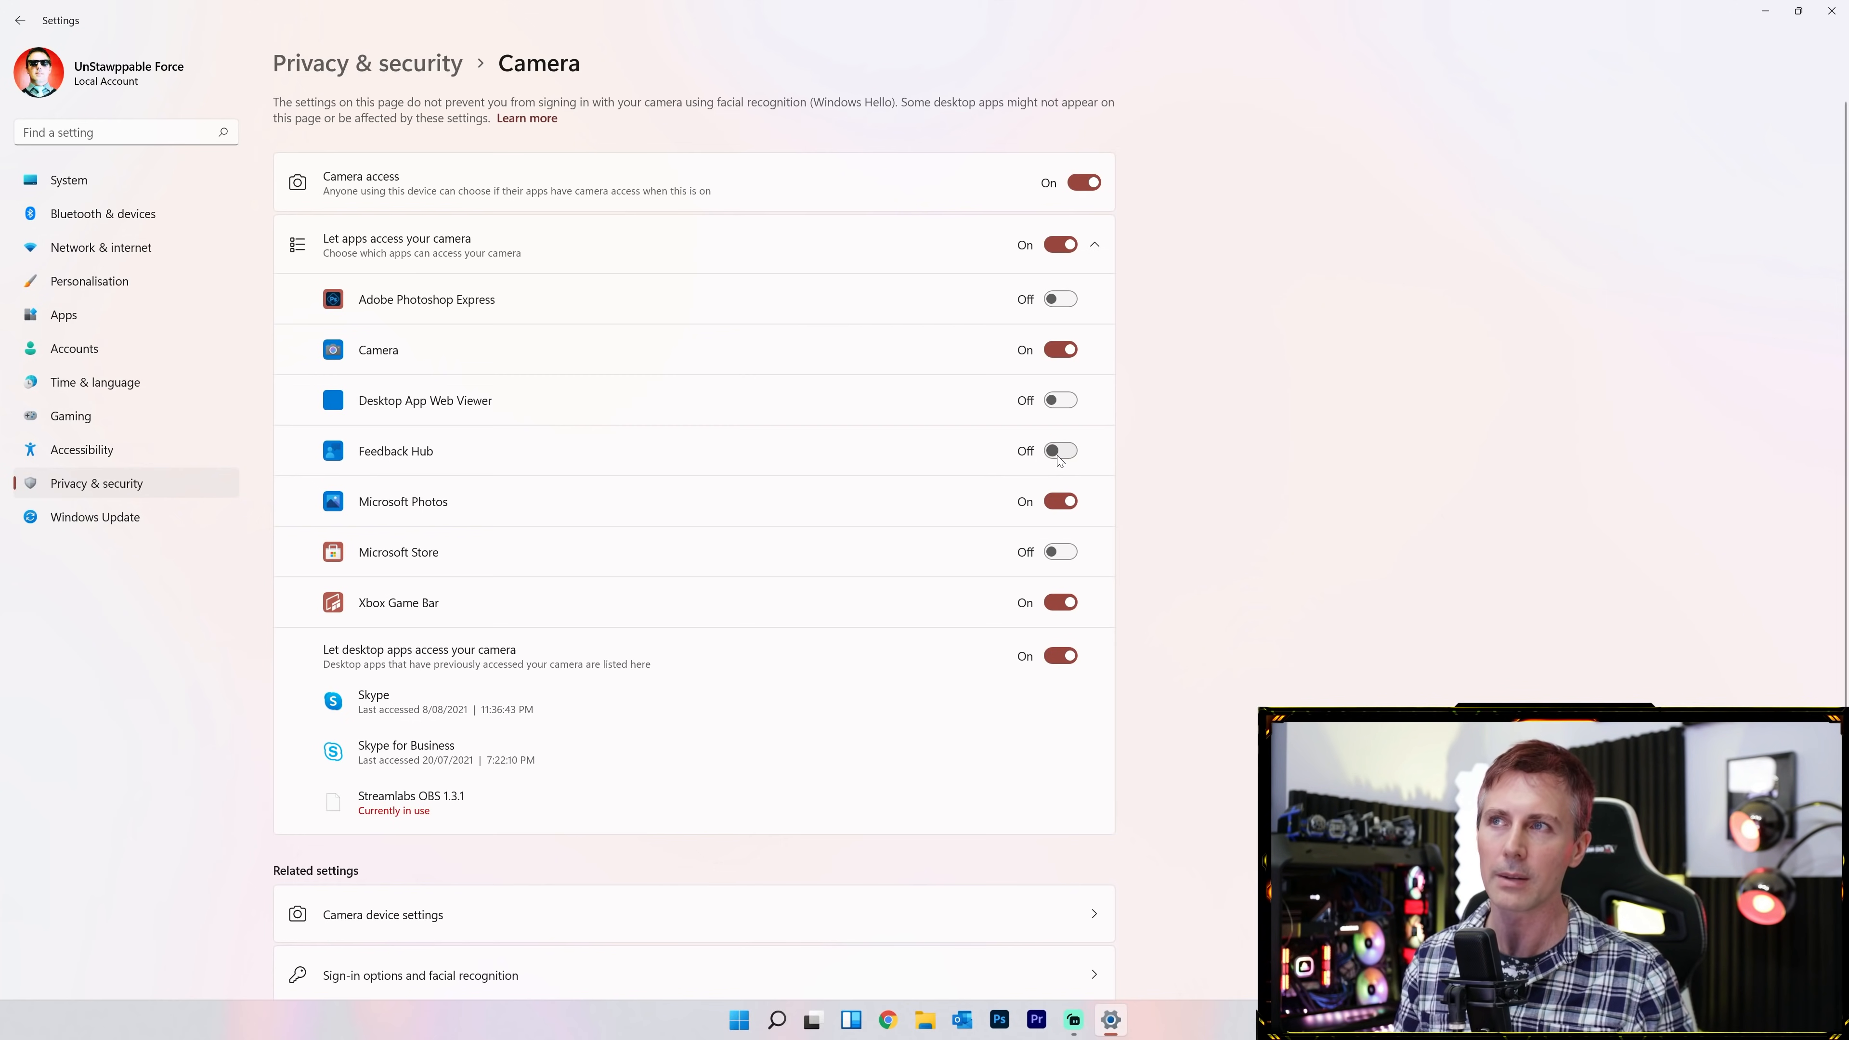
{"action": "left_click", "coordinate": [1064, 503]}
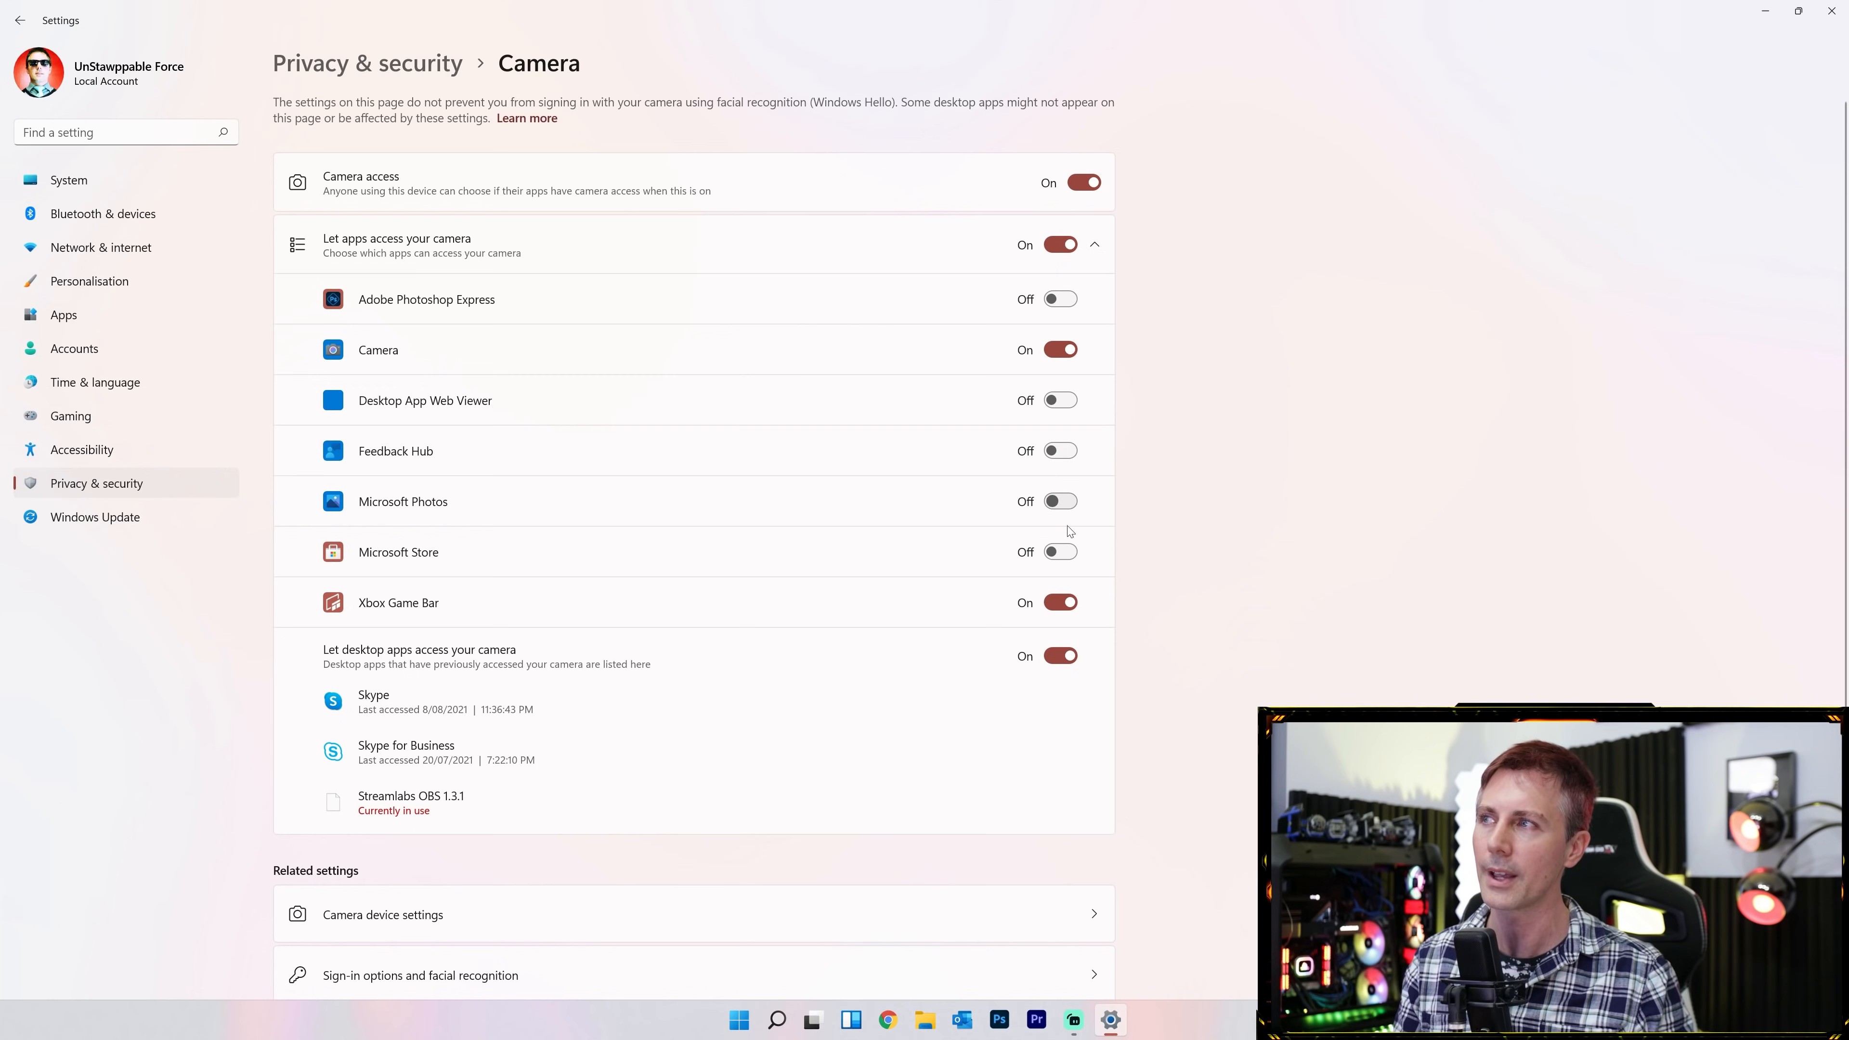
{"action": "left_click", "coordinate": [1061, 606]}
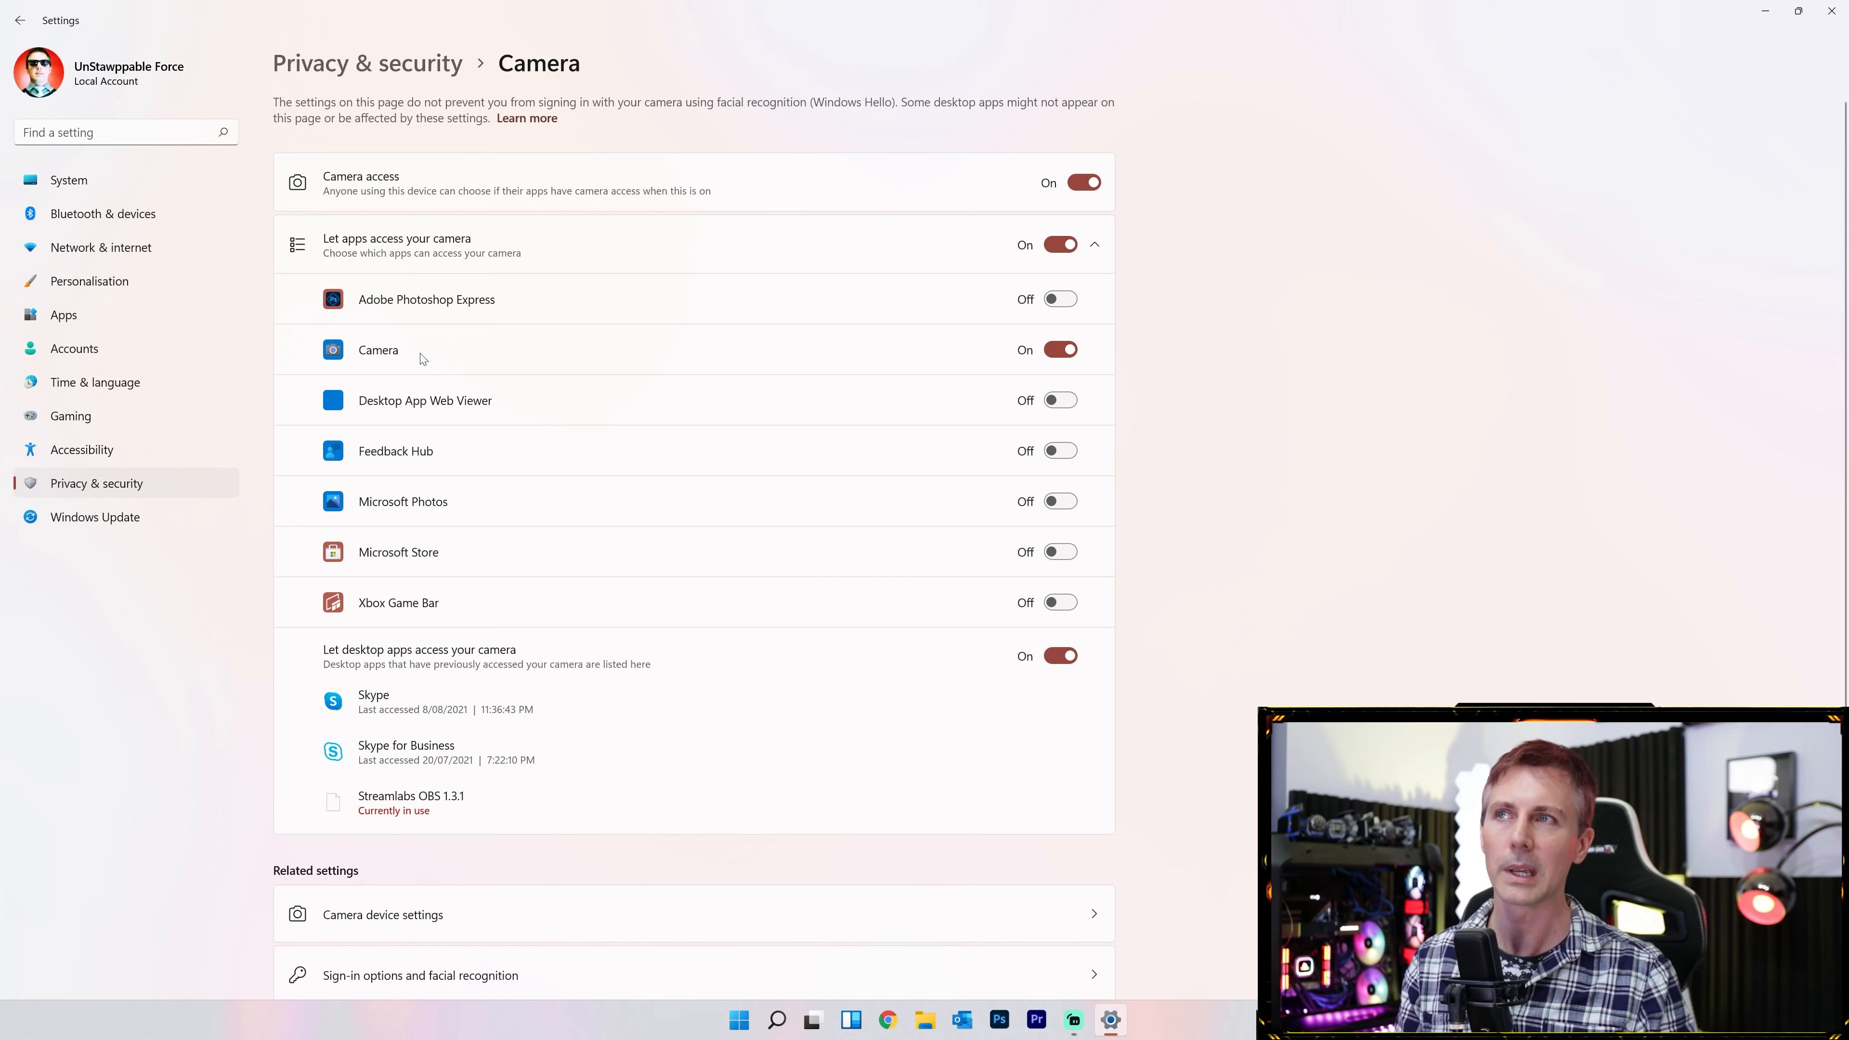
{"action": "scroll", "coordinate": [598, 641], "scroll_direction": "down", "scroll_amount": 2}
{"action": "scroll", "coordinate": [590, 628], "scroll_direction": "up", "scroll_amount": 2}
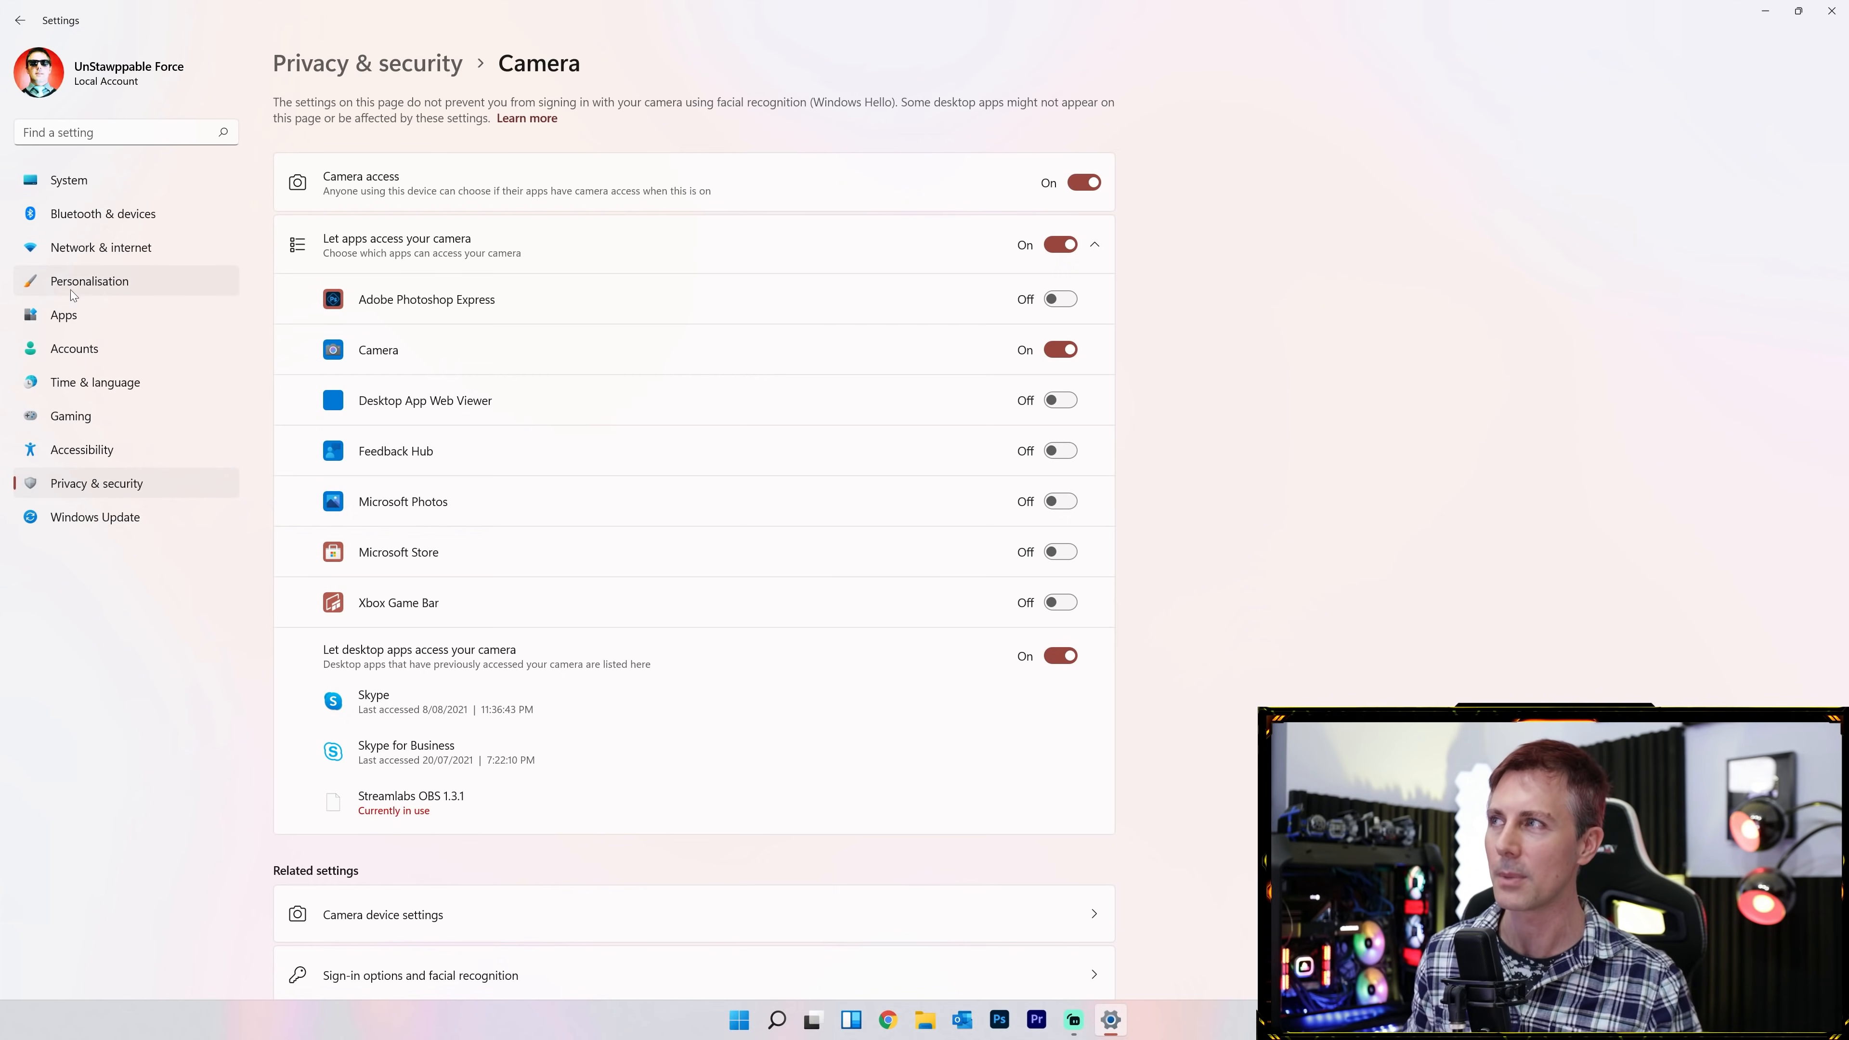
Set the desktop background to Picture and choose the recent image of colourful petals on black.
{"action": "left_click", "coordinate": [55, 285]}
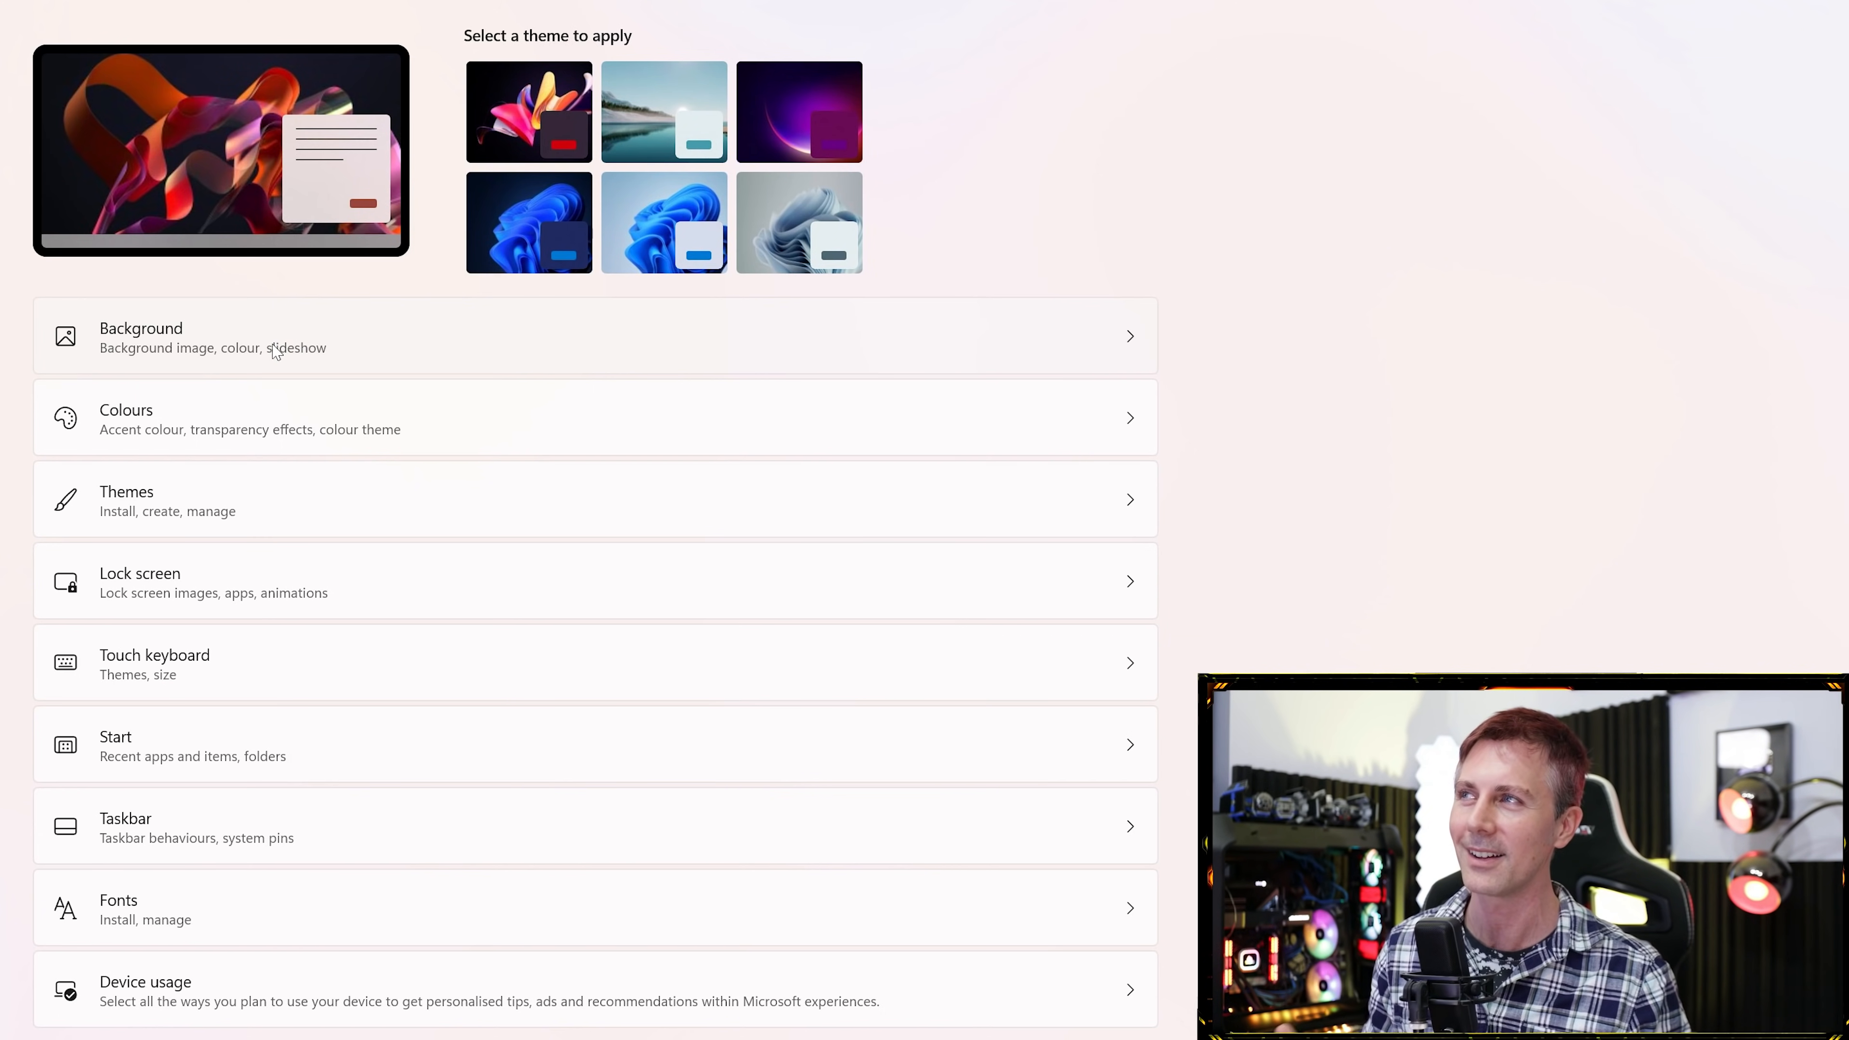
{"action": "left_click", "coordinate": [311, 350]}
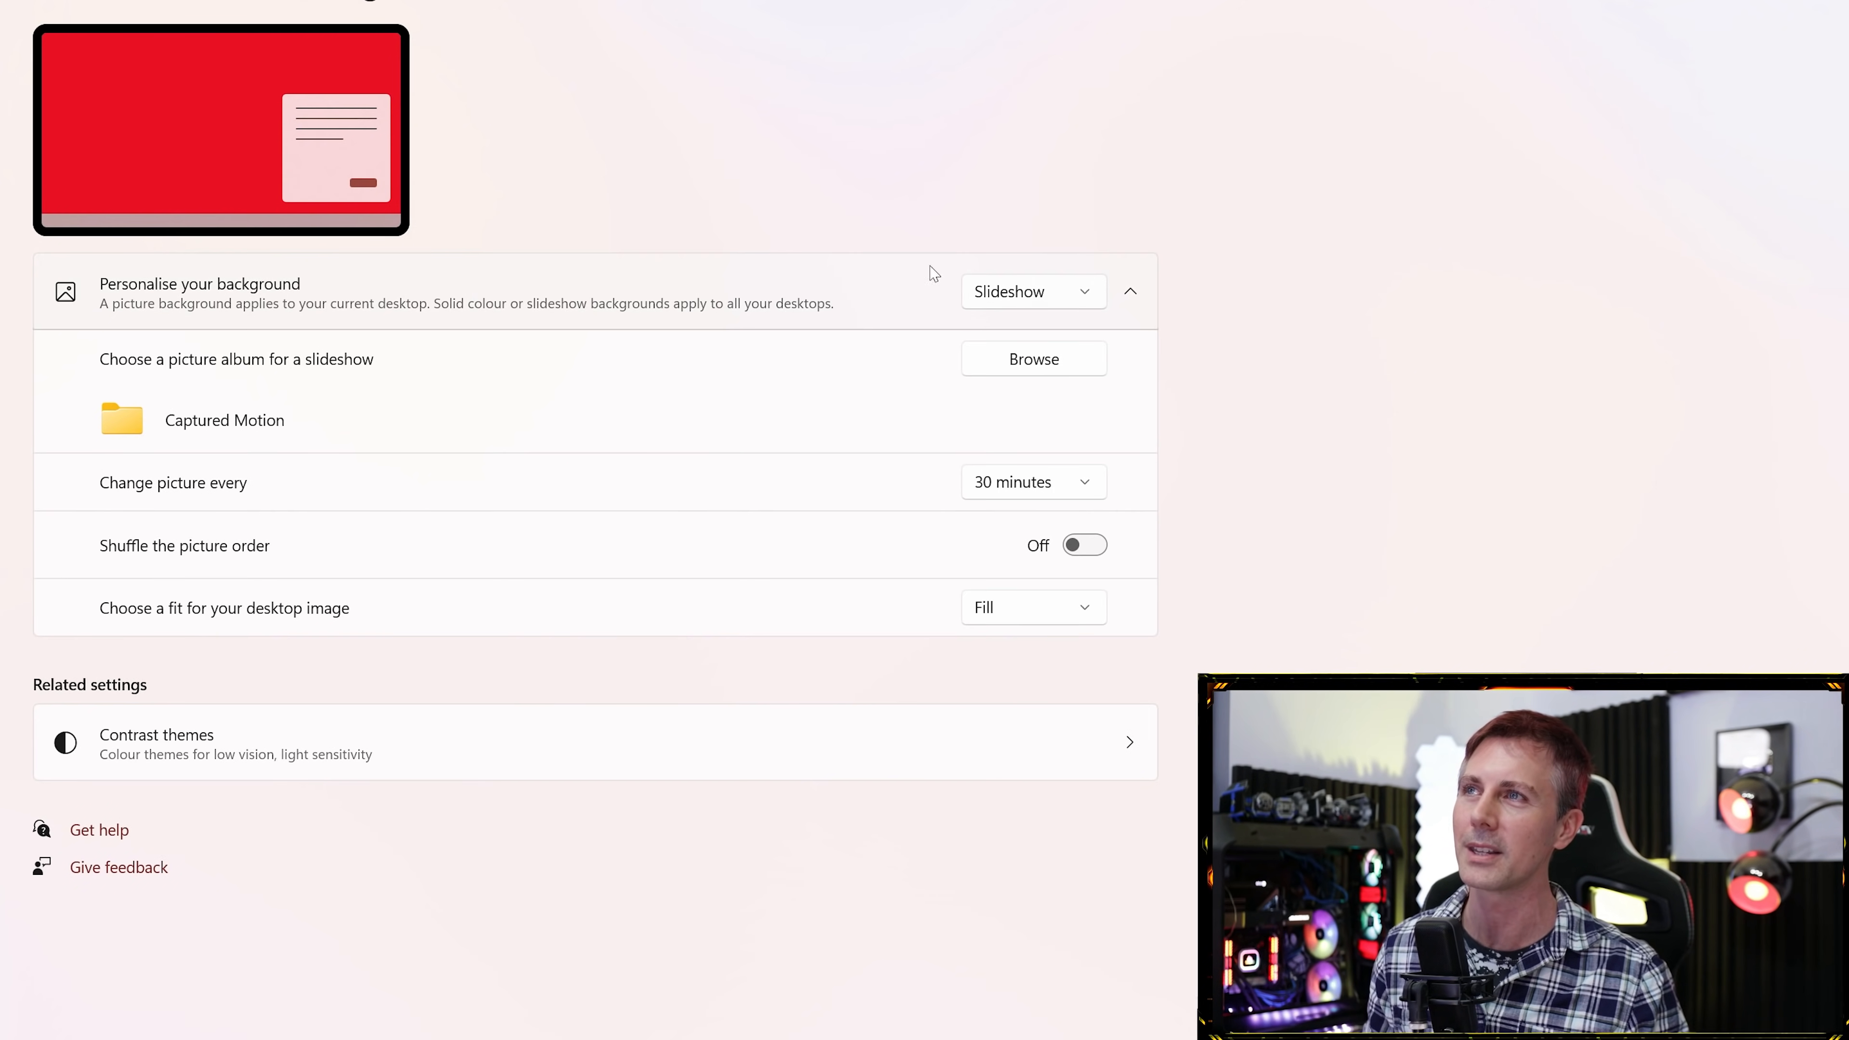
{"action": "left_click", "coordinate": [1033, 294]}
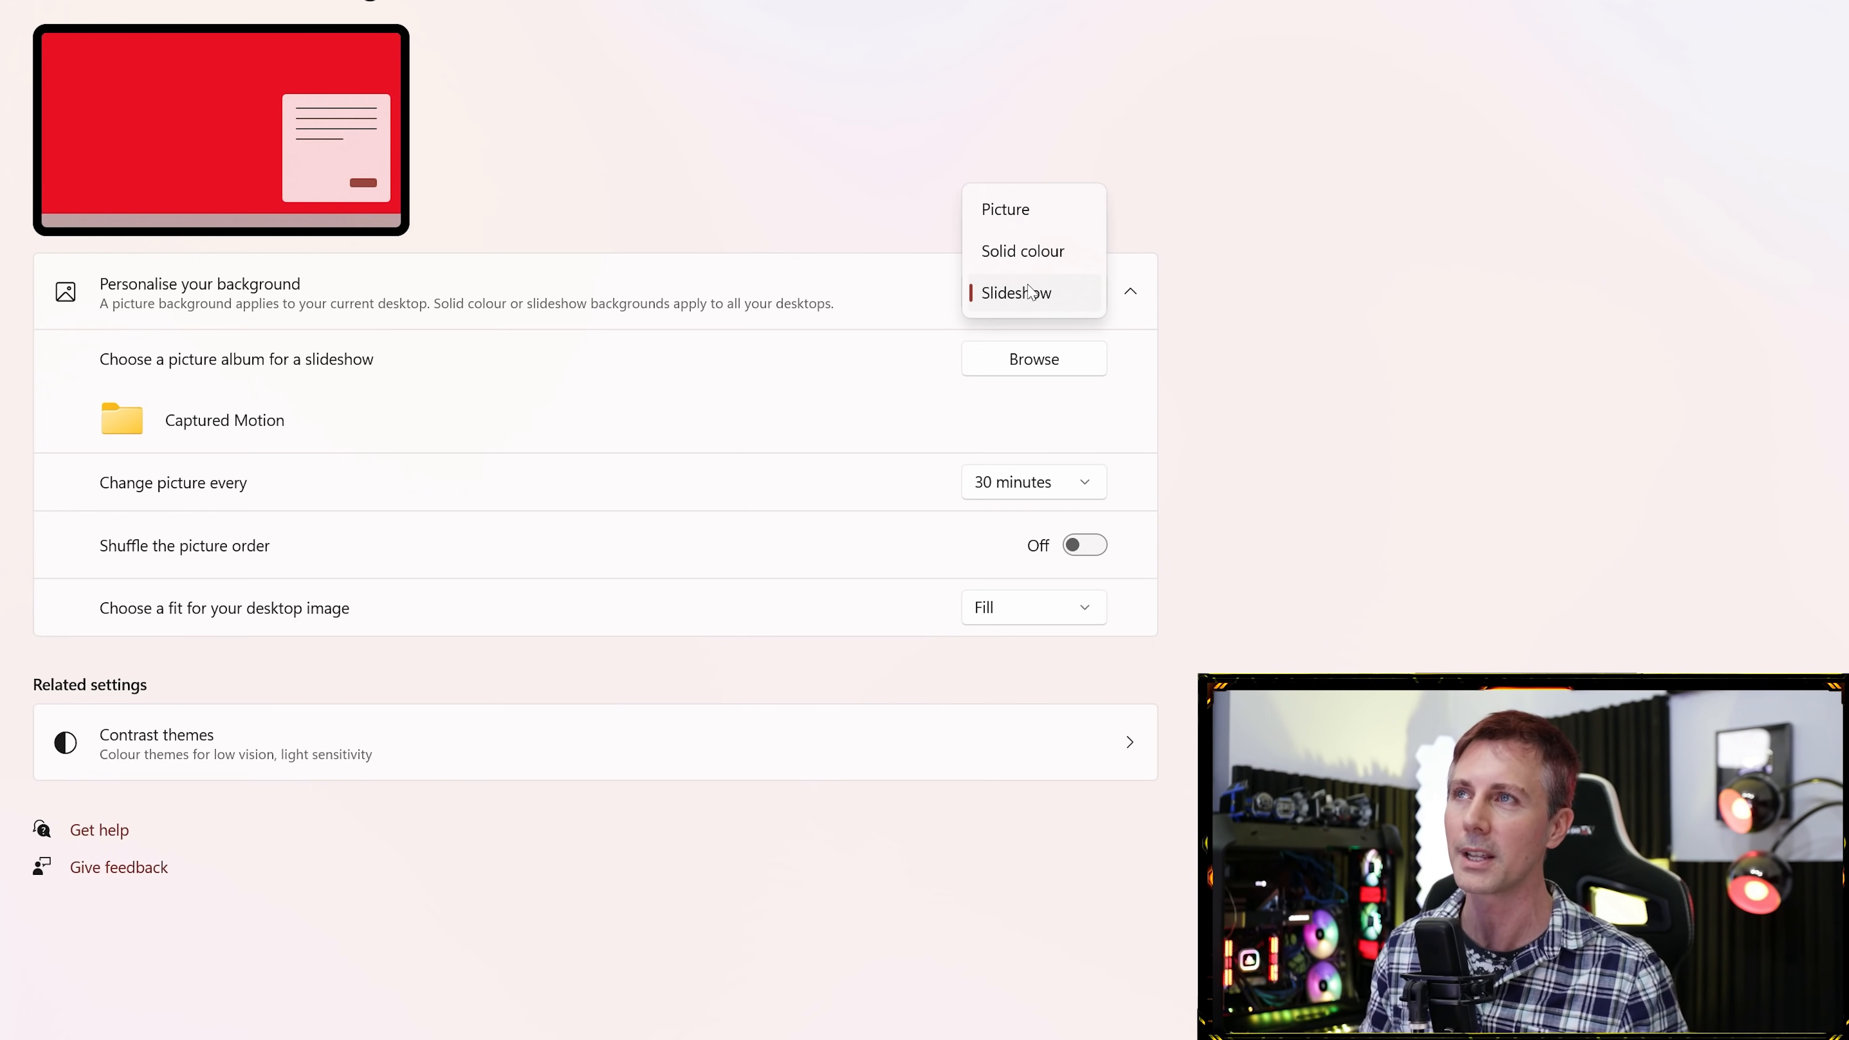
{"action": "left_click", "coordinate": [1021, 211]}
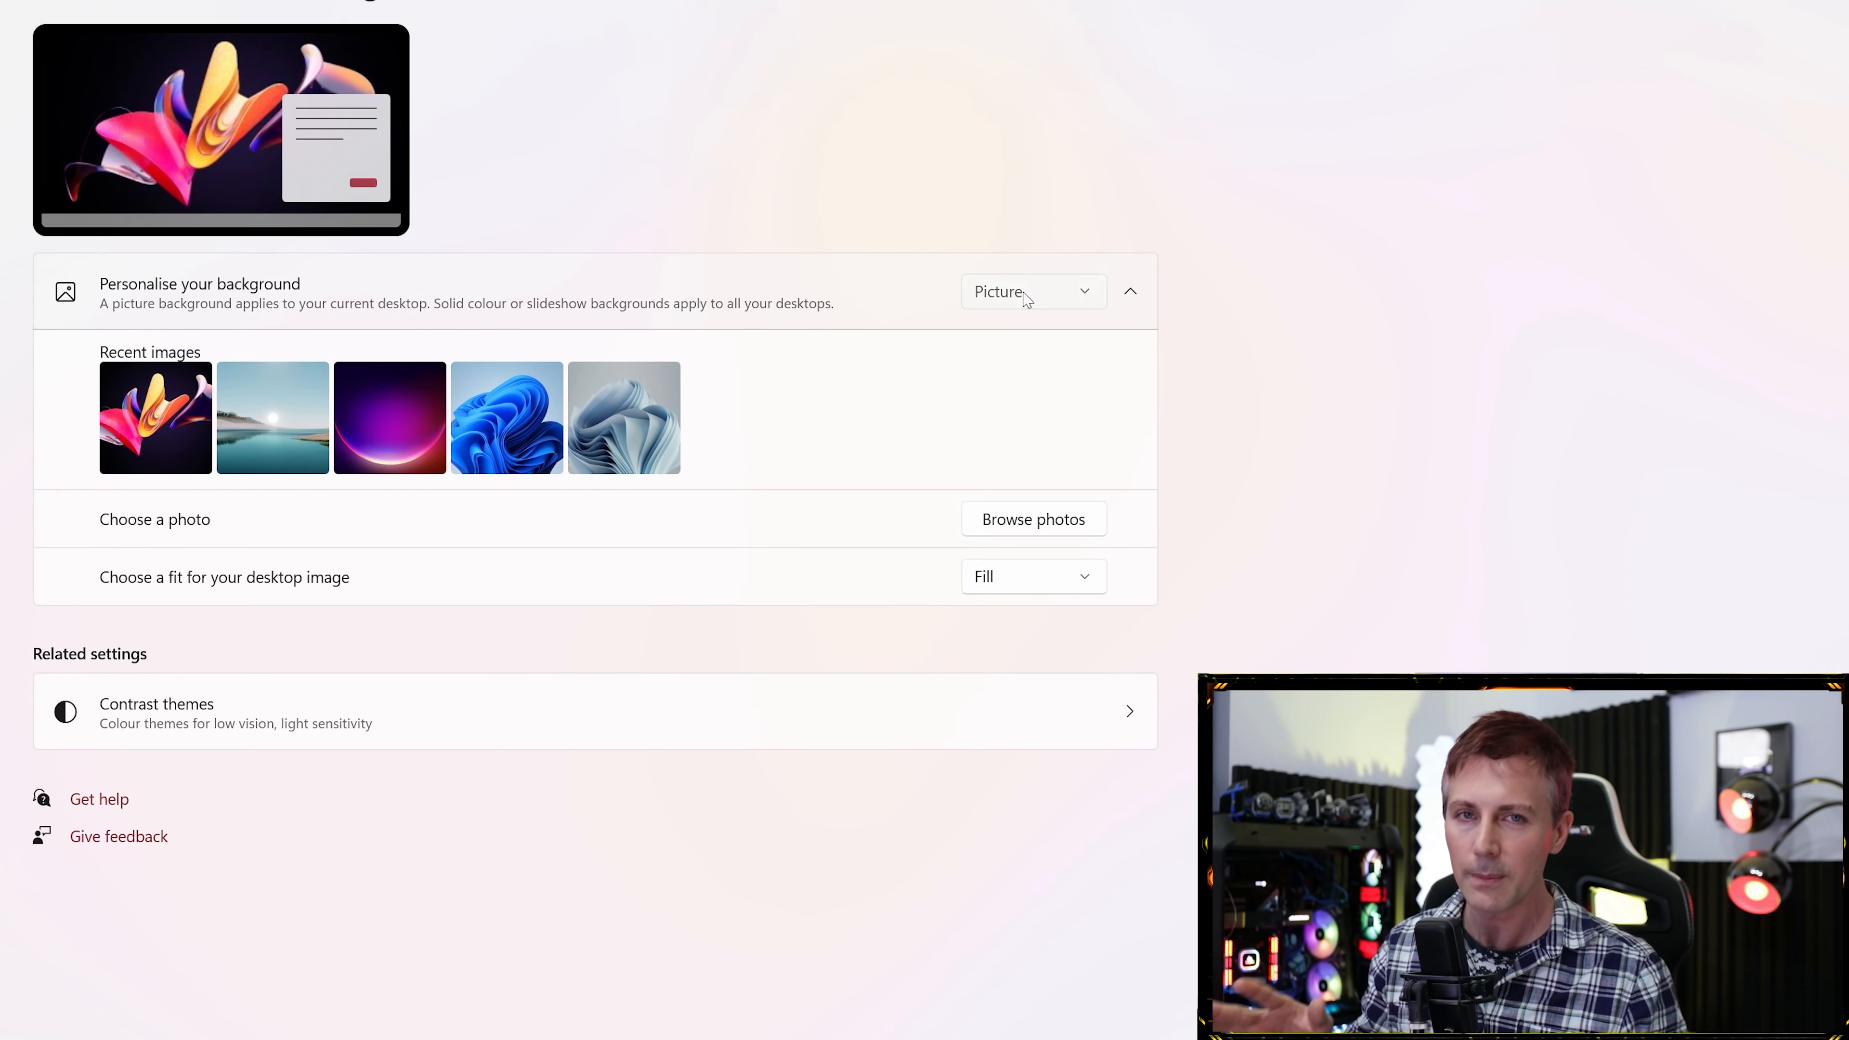
{"action": "left_click", "coordinate": [1027, 295]}
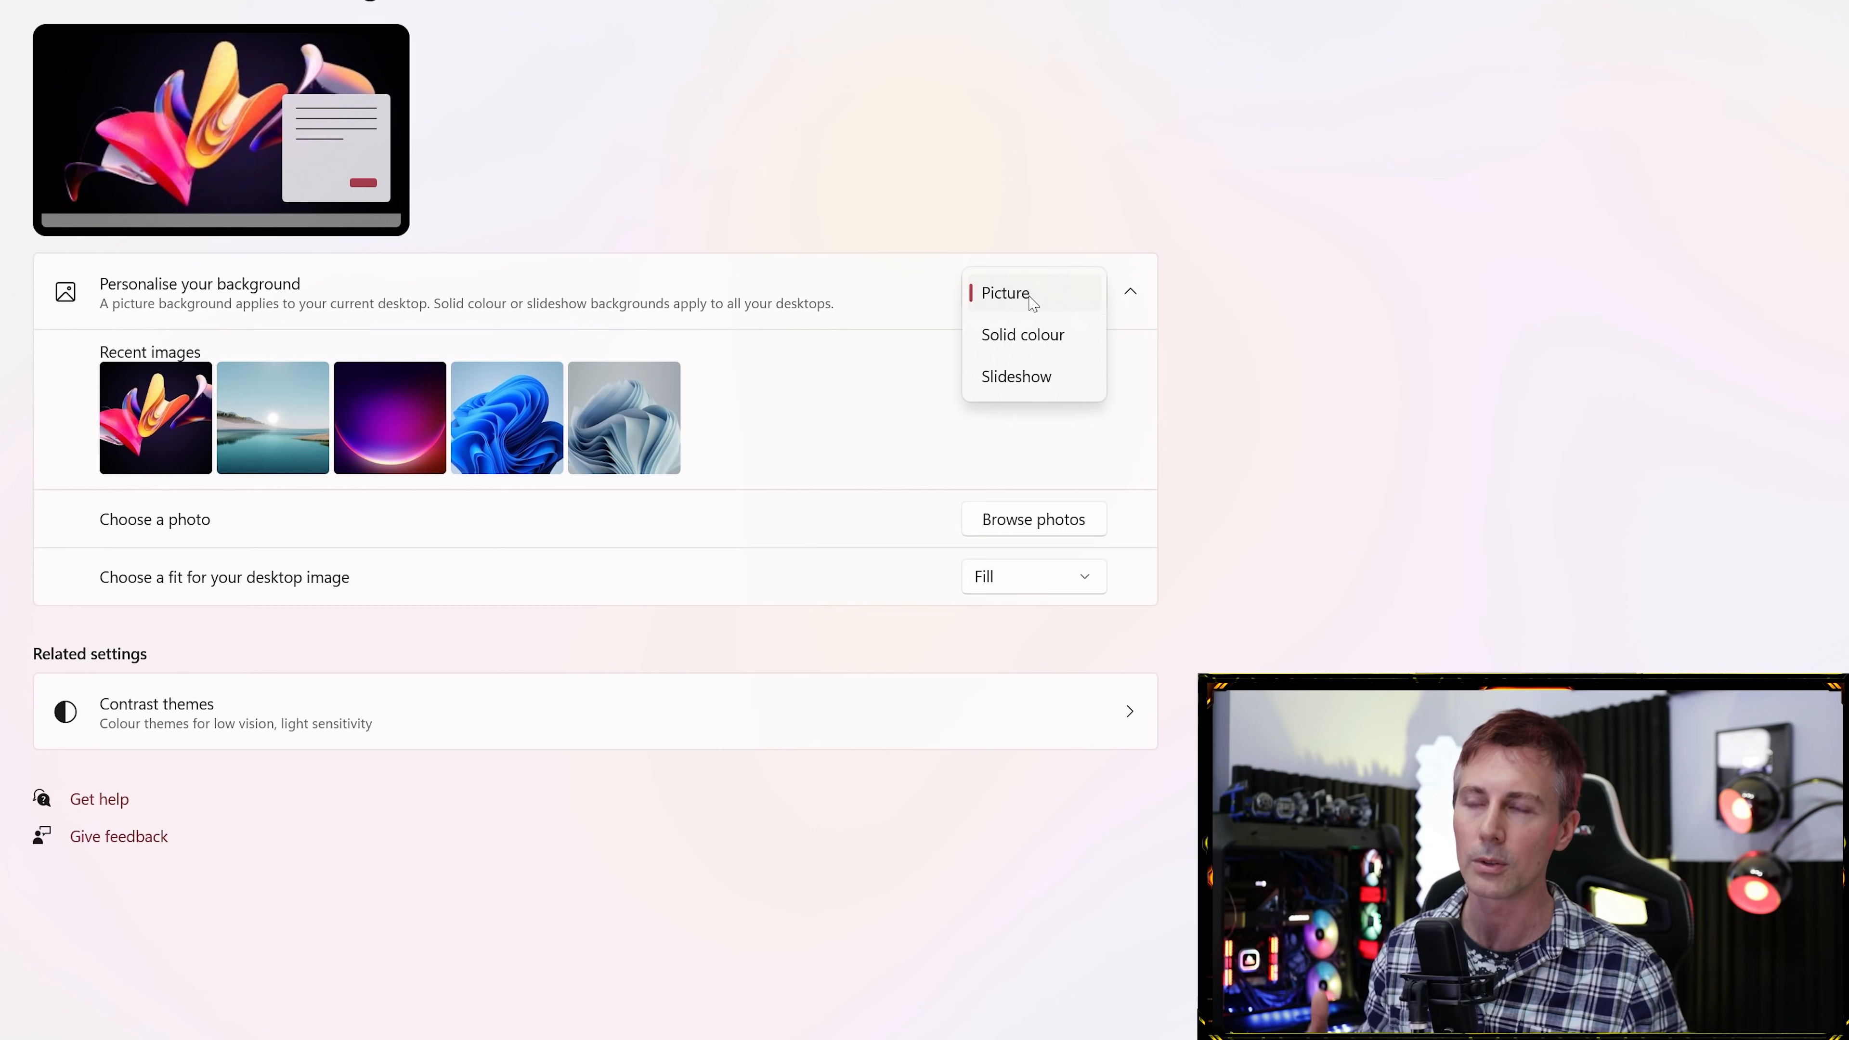
{"action": "left_click", "coordinate": [990, 304]}
{"action": "left_click", "coordinate": [155, 414]}
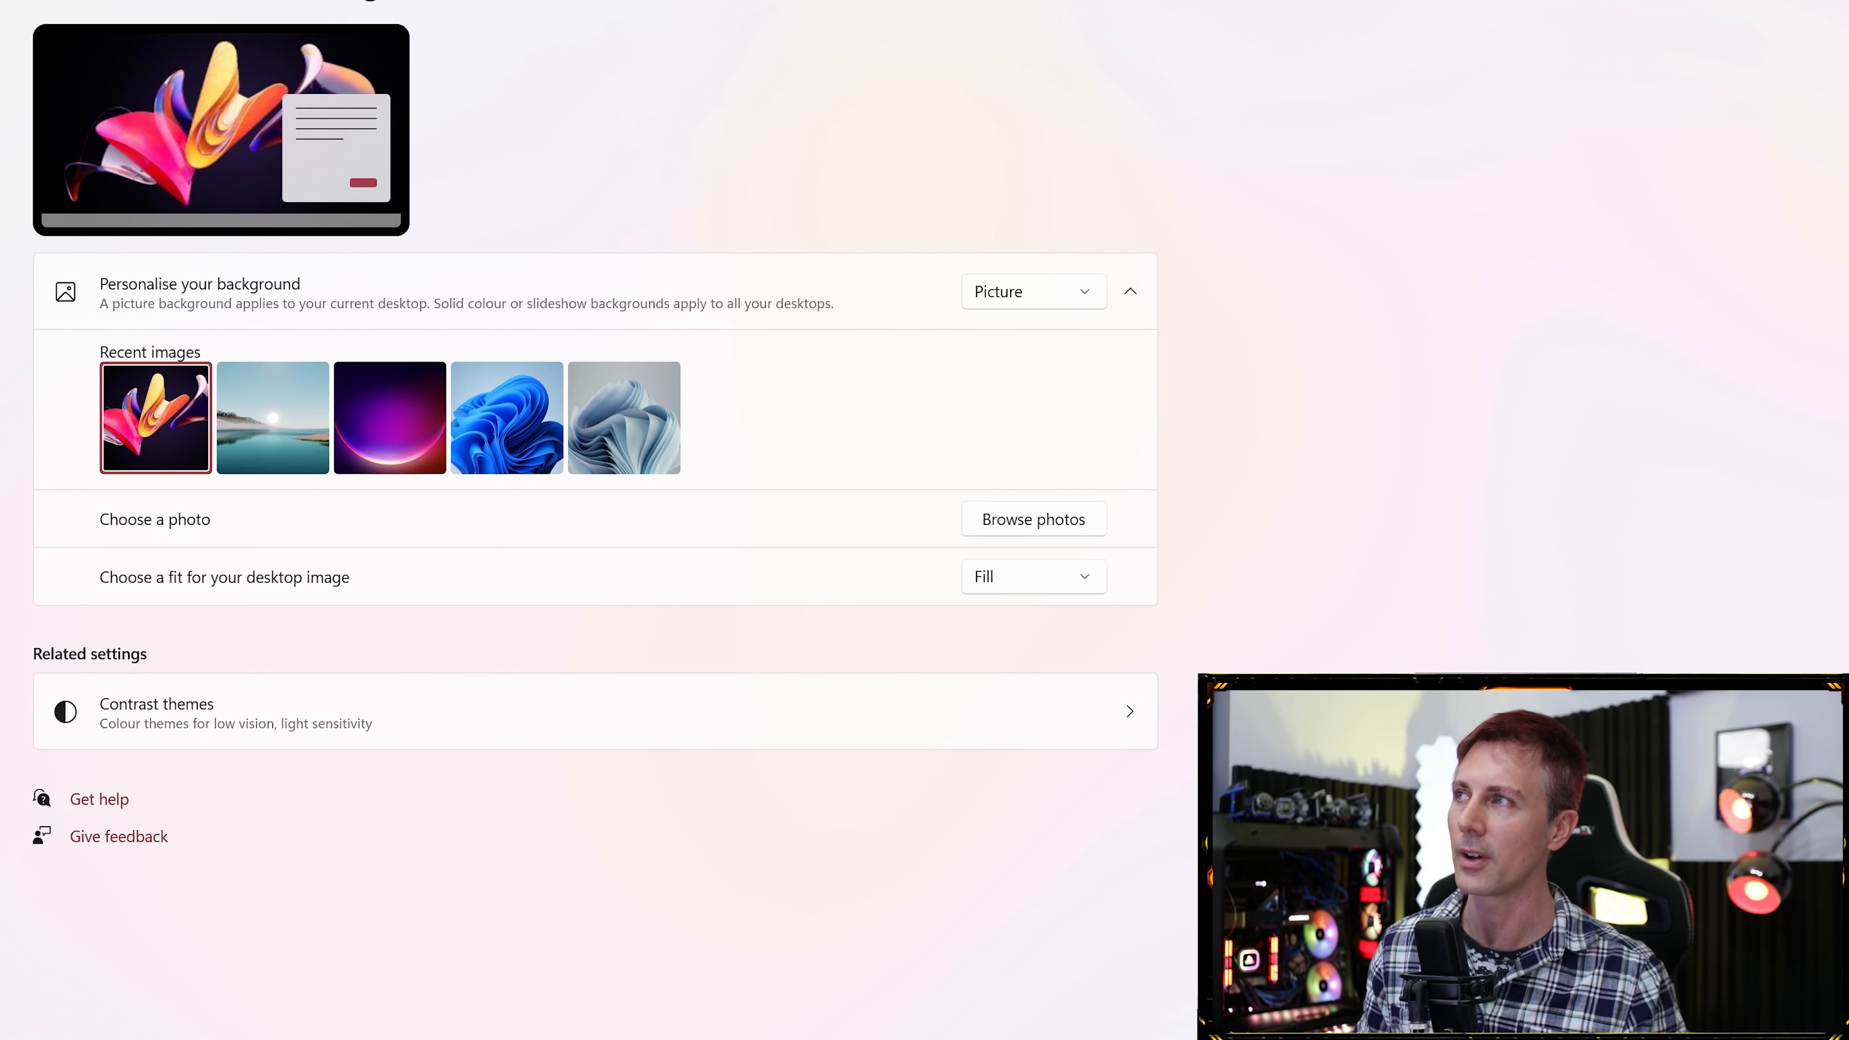
In the personalisation colours, set the mode to Dark and turn off transparency effects.
{"action": "left_click", "coordinate": [109, 1]}
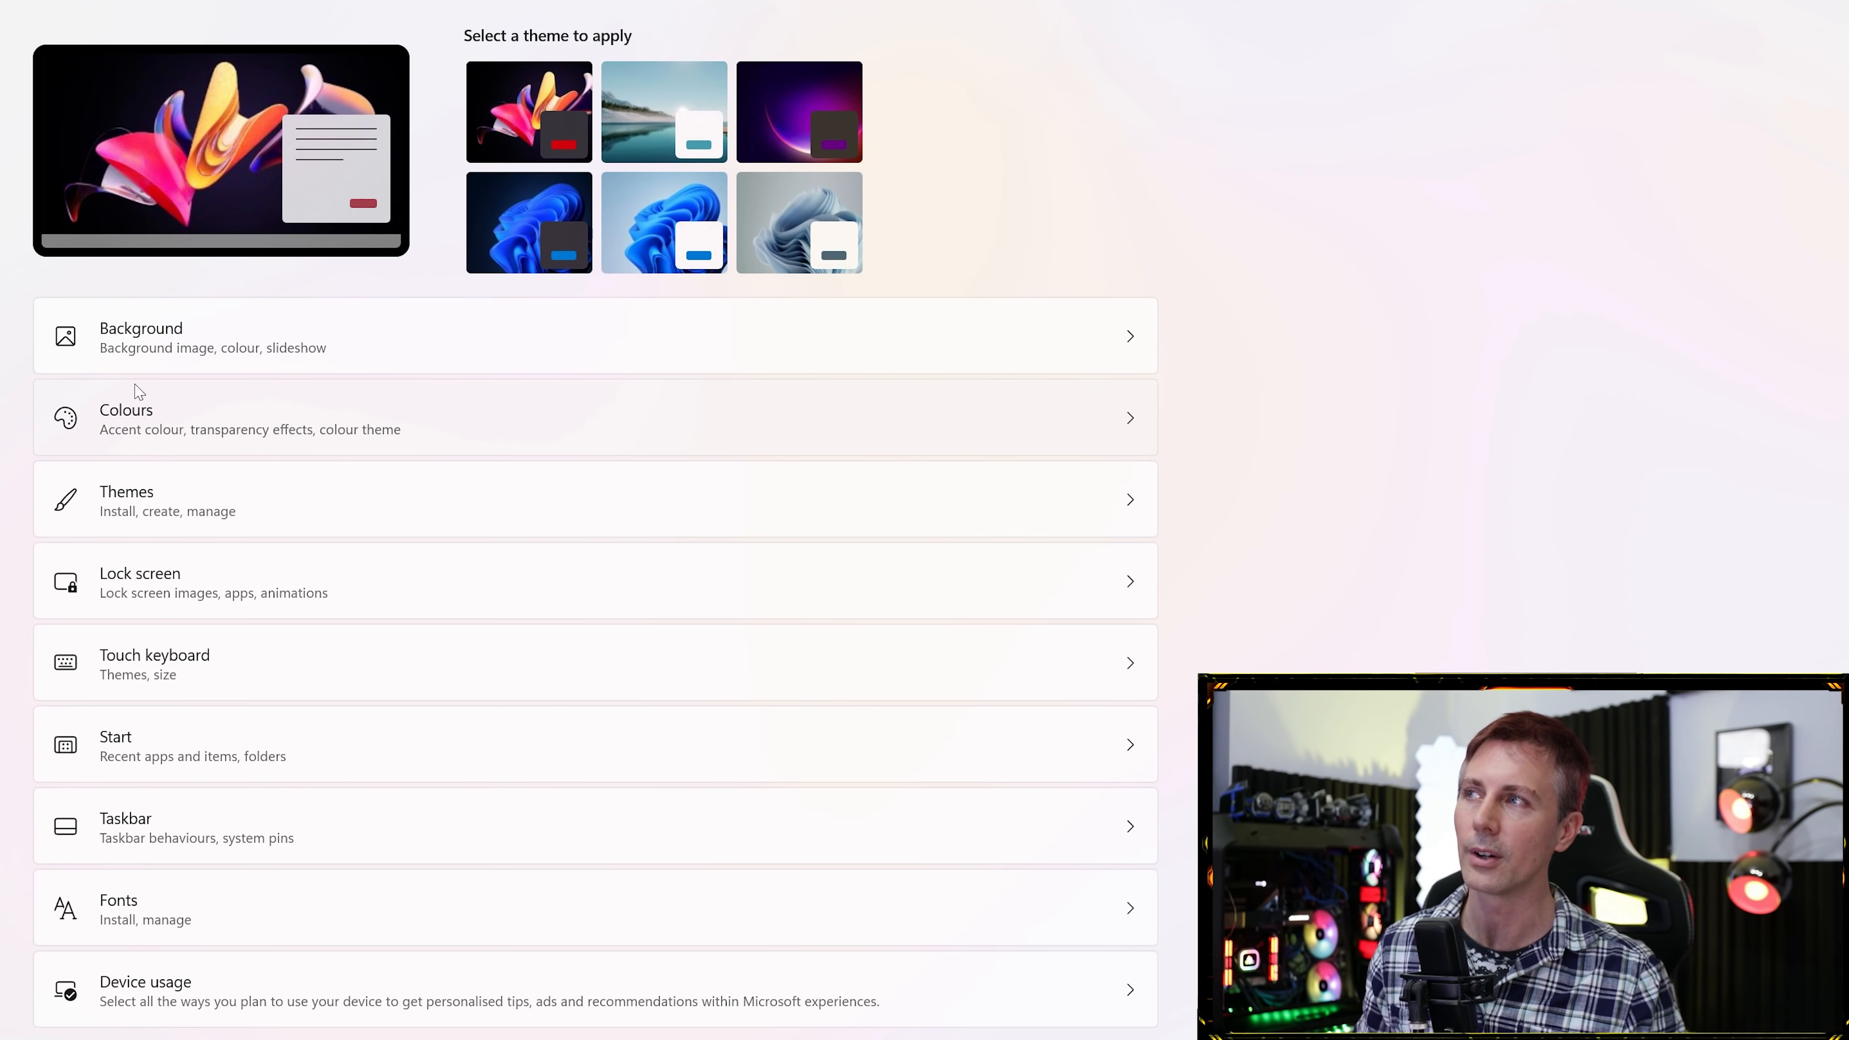
{"action": "left_click", "coordinate": [193, 420]}
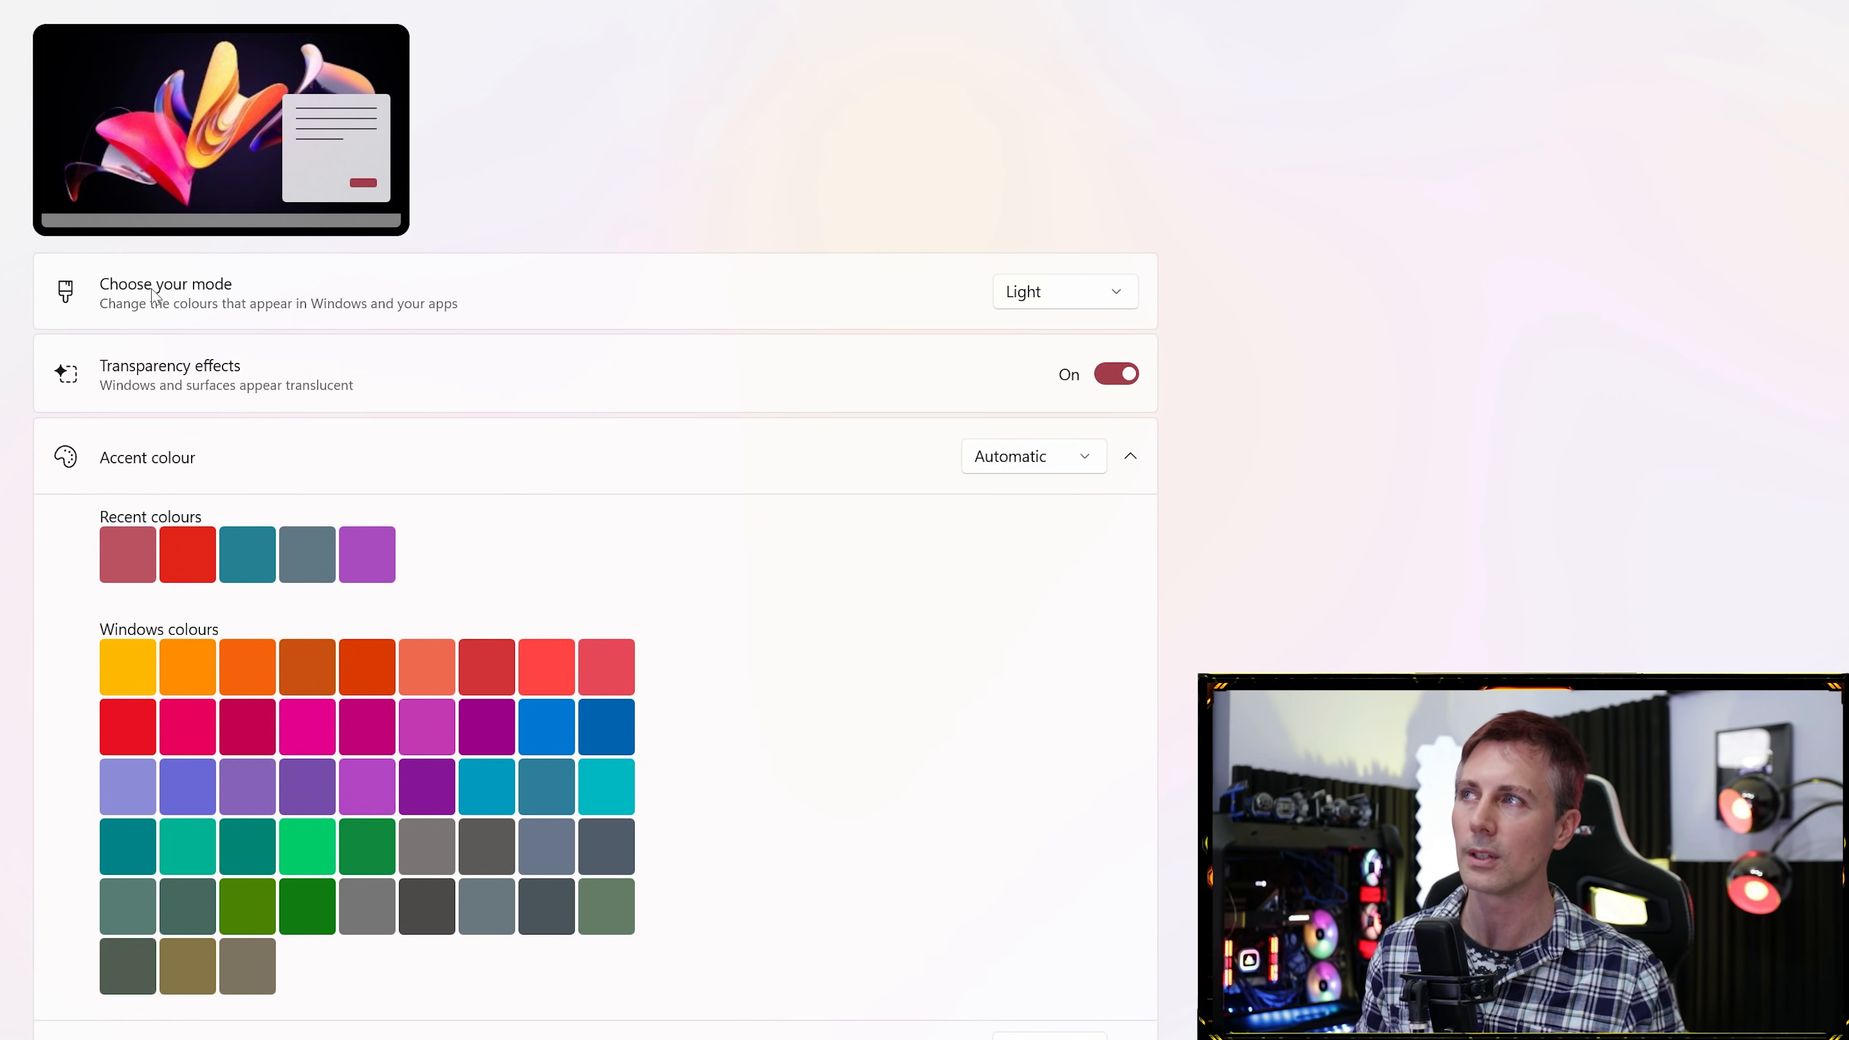
{"action": "left_click", "coordinate": [1055, 297]}
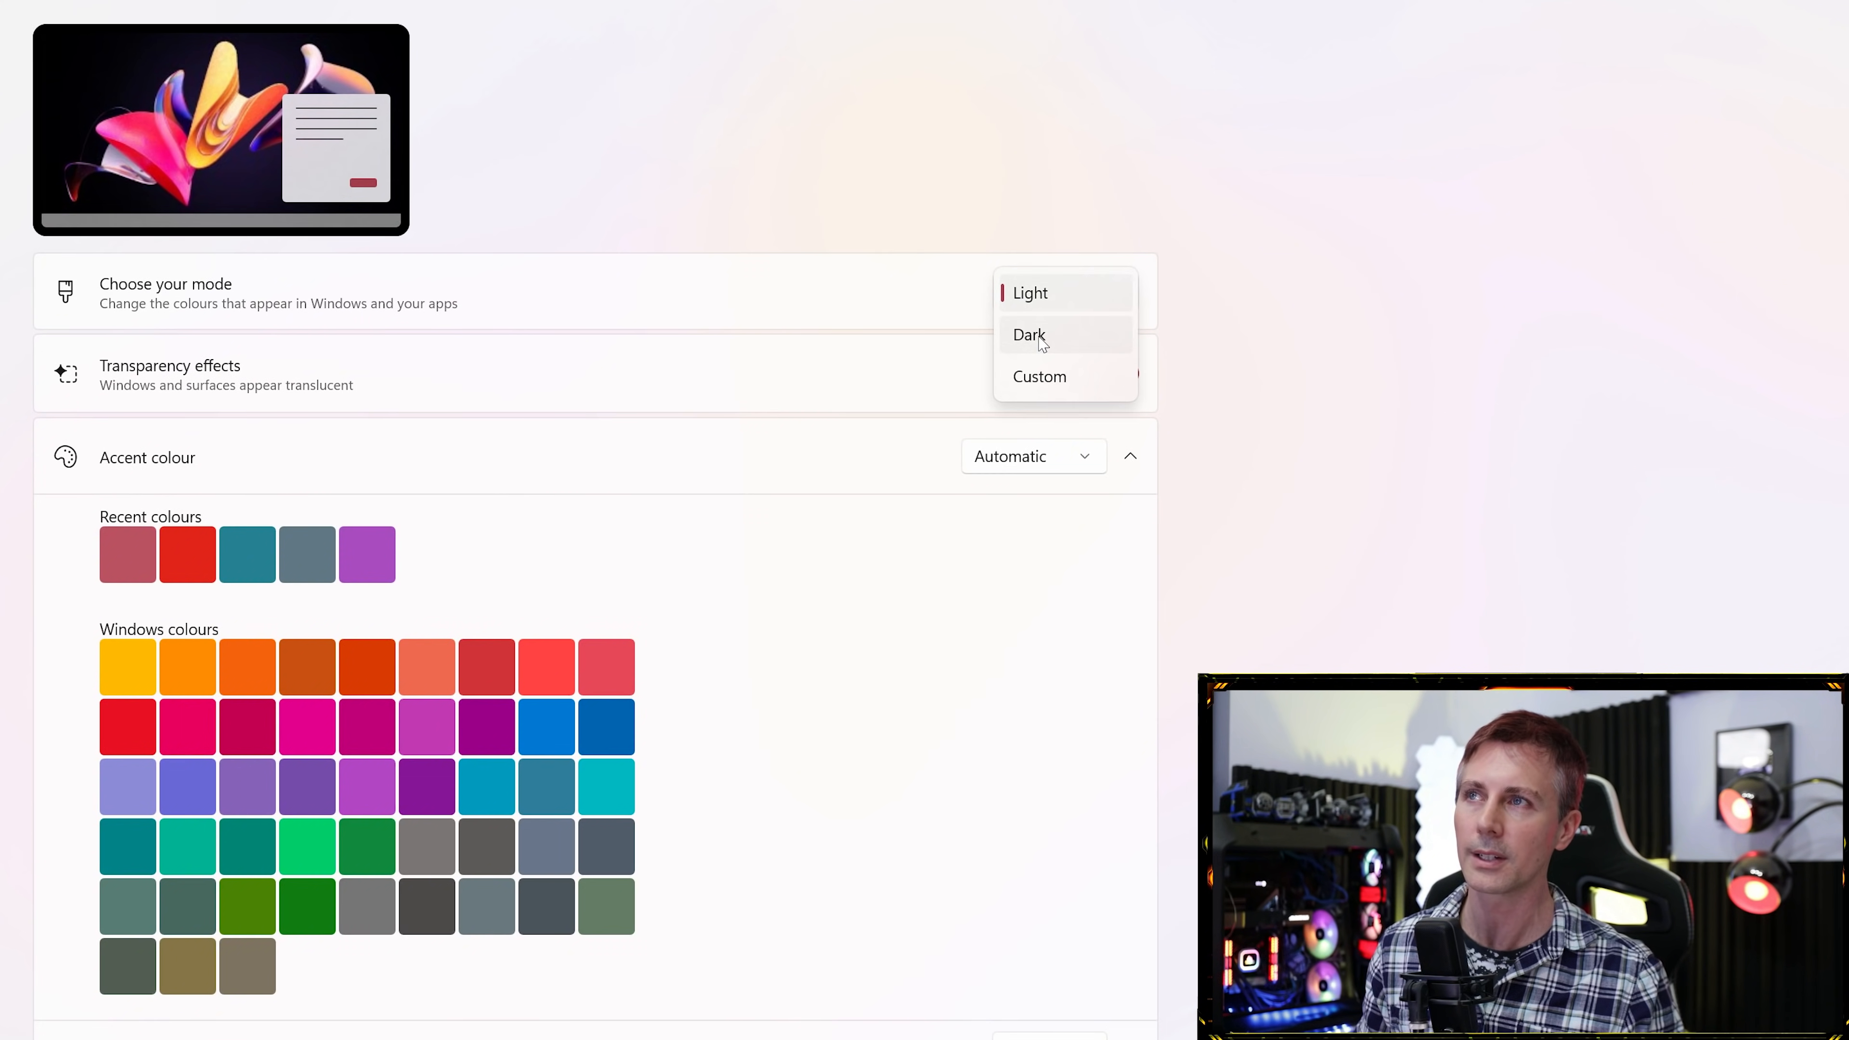
{"action": "left_click", "coordinate": [1034, 292]}
{"action": "left_click", "coordinate": [1085, 298]}
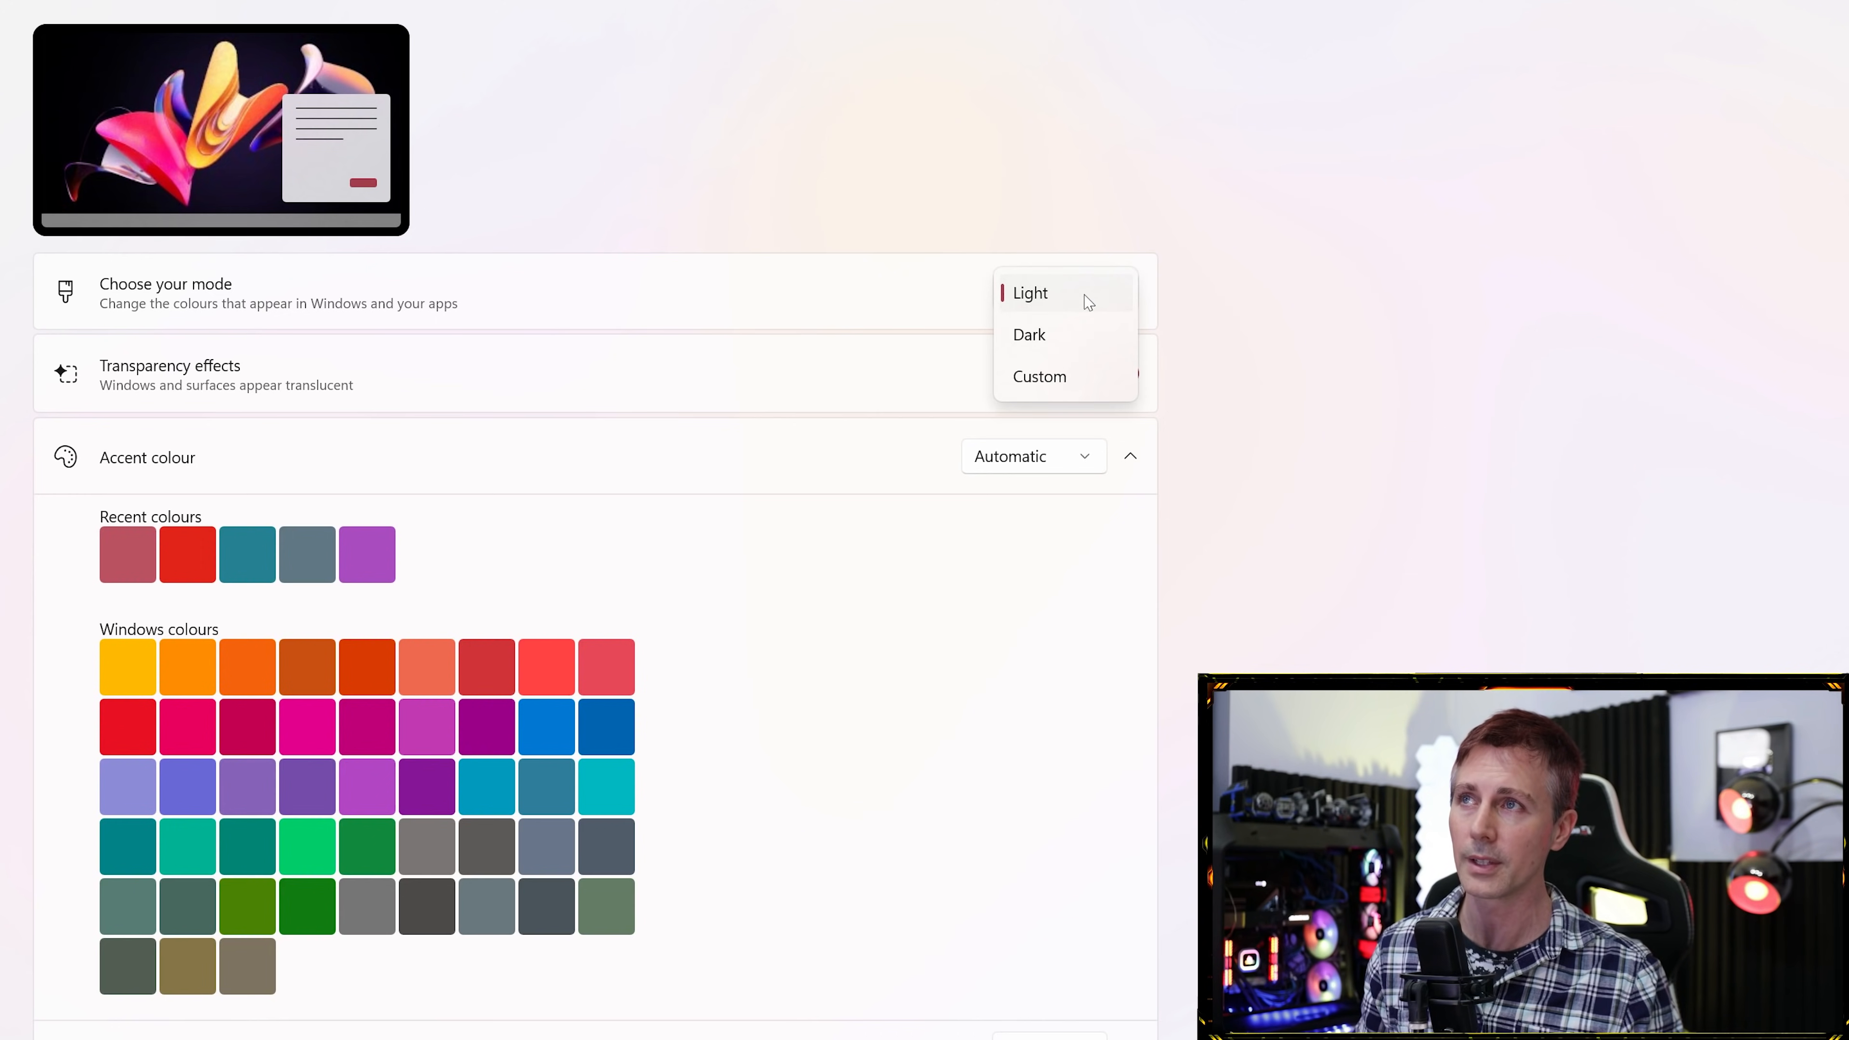
{"action": "left_click", "coordinate": [1118, 313]}
{"action": "left_click", "coordinate": [1113, 301]}
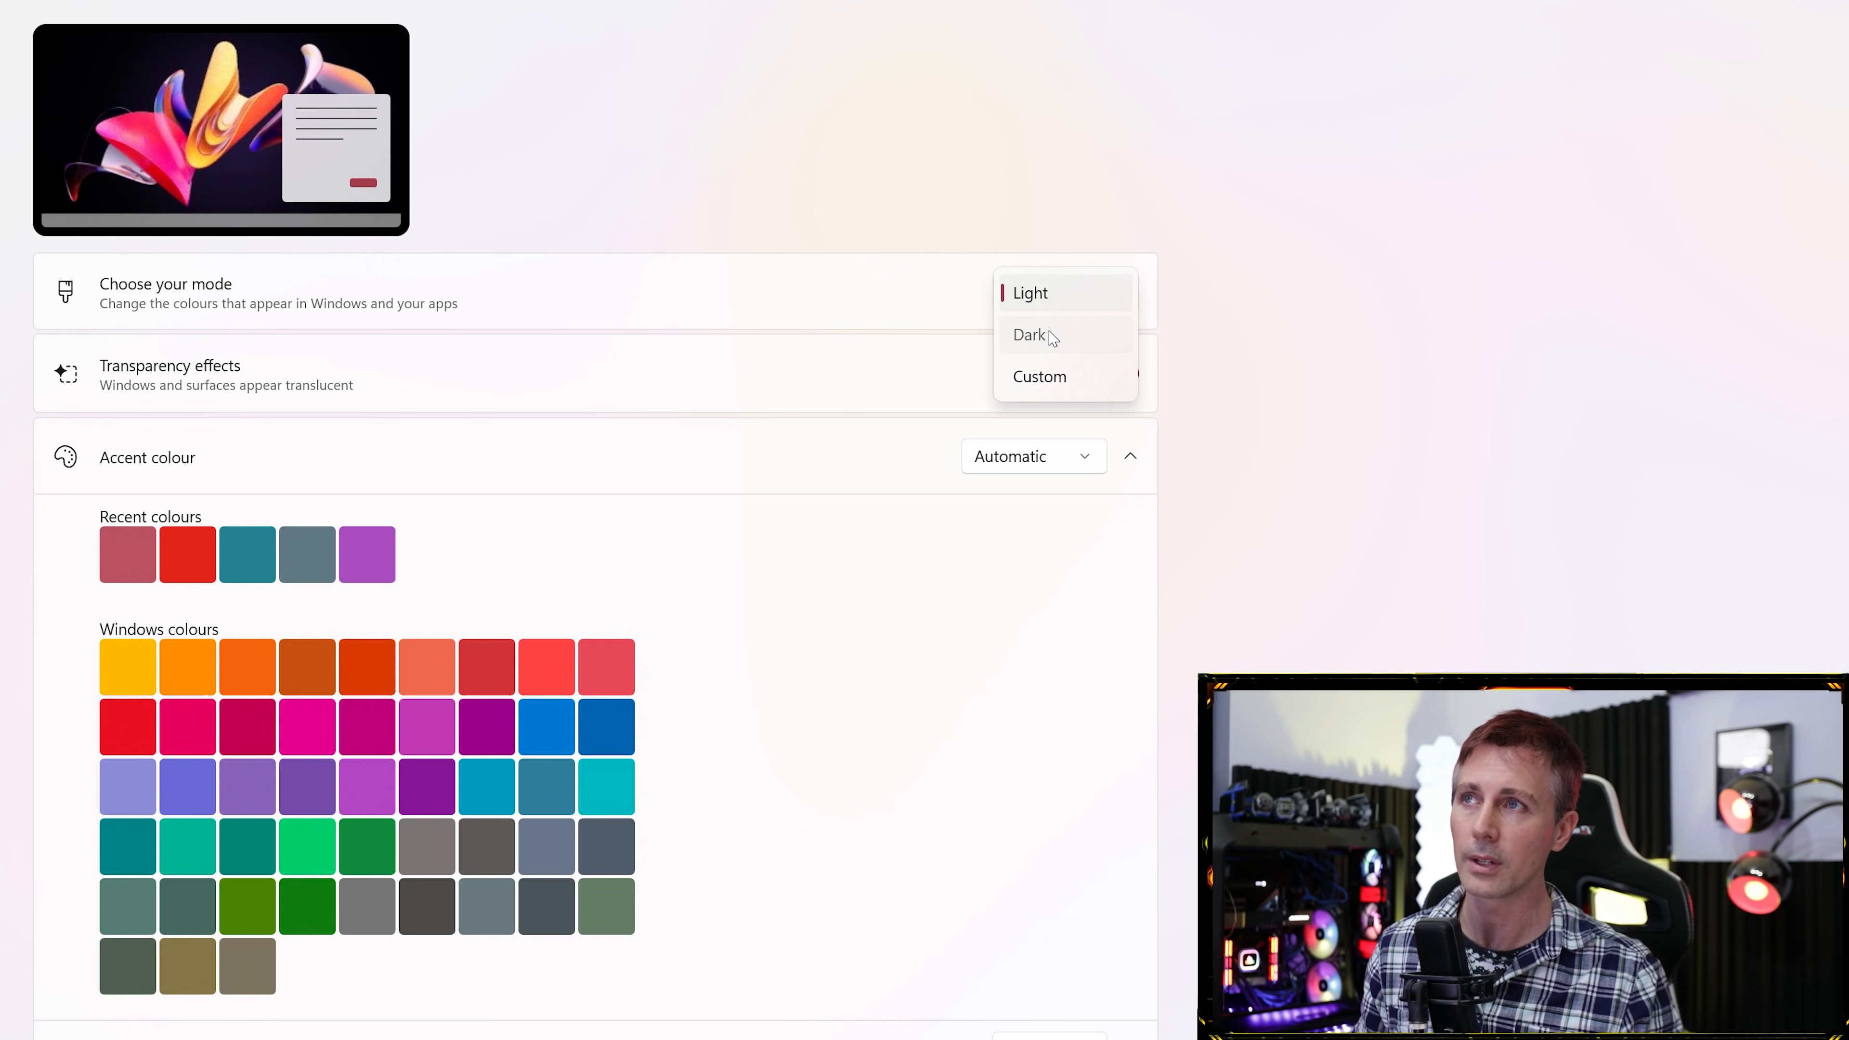
{"action": "left_click", "coordinate": [1049, 332]}
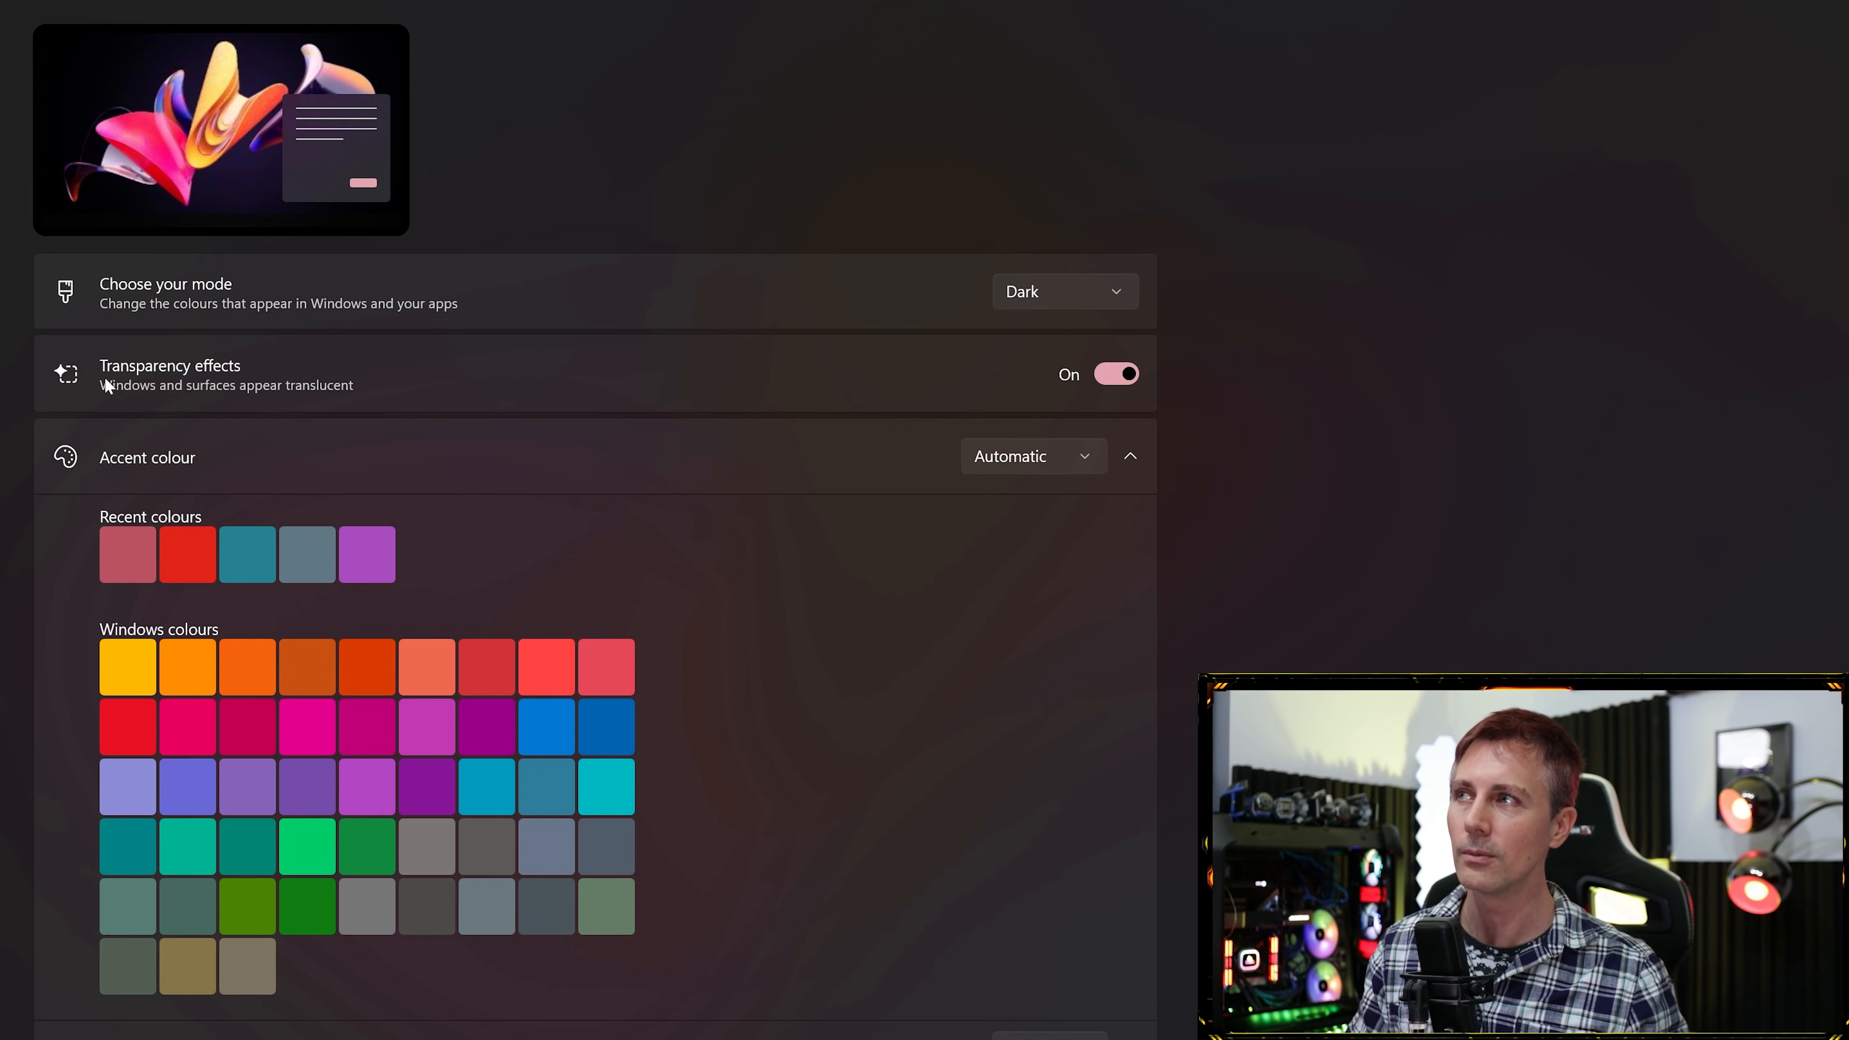
{"action": "left_click", "coordinate": [1127, 376]}
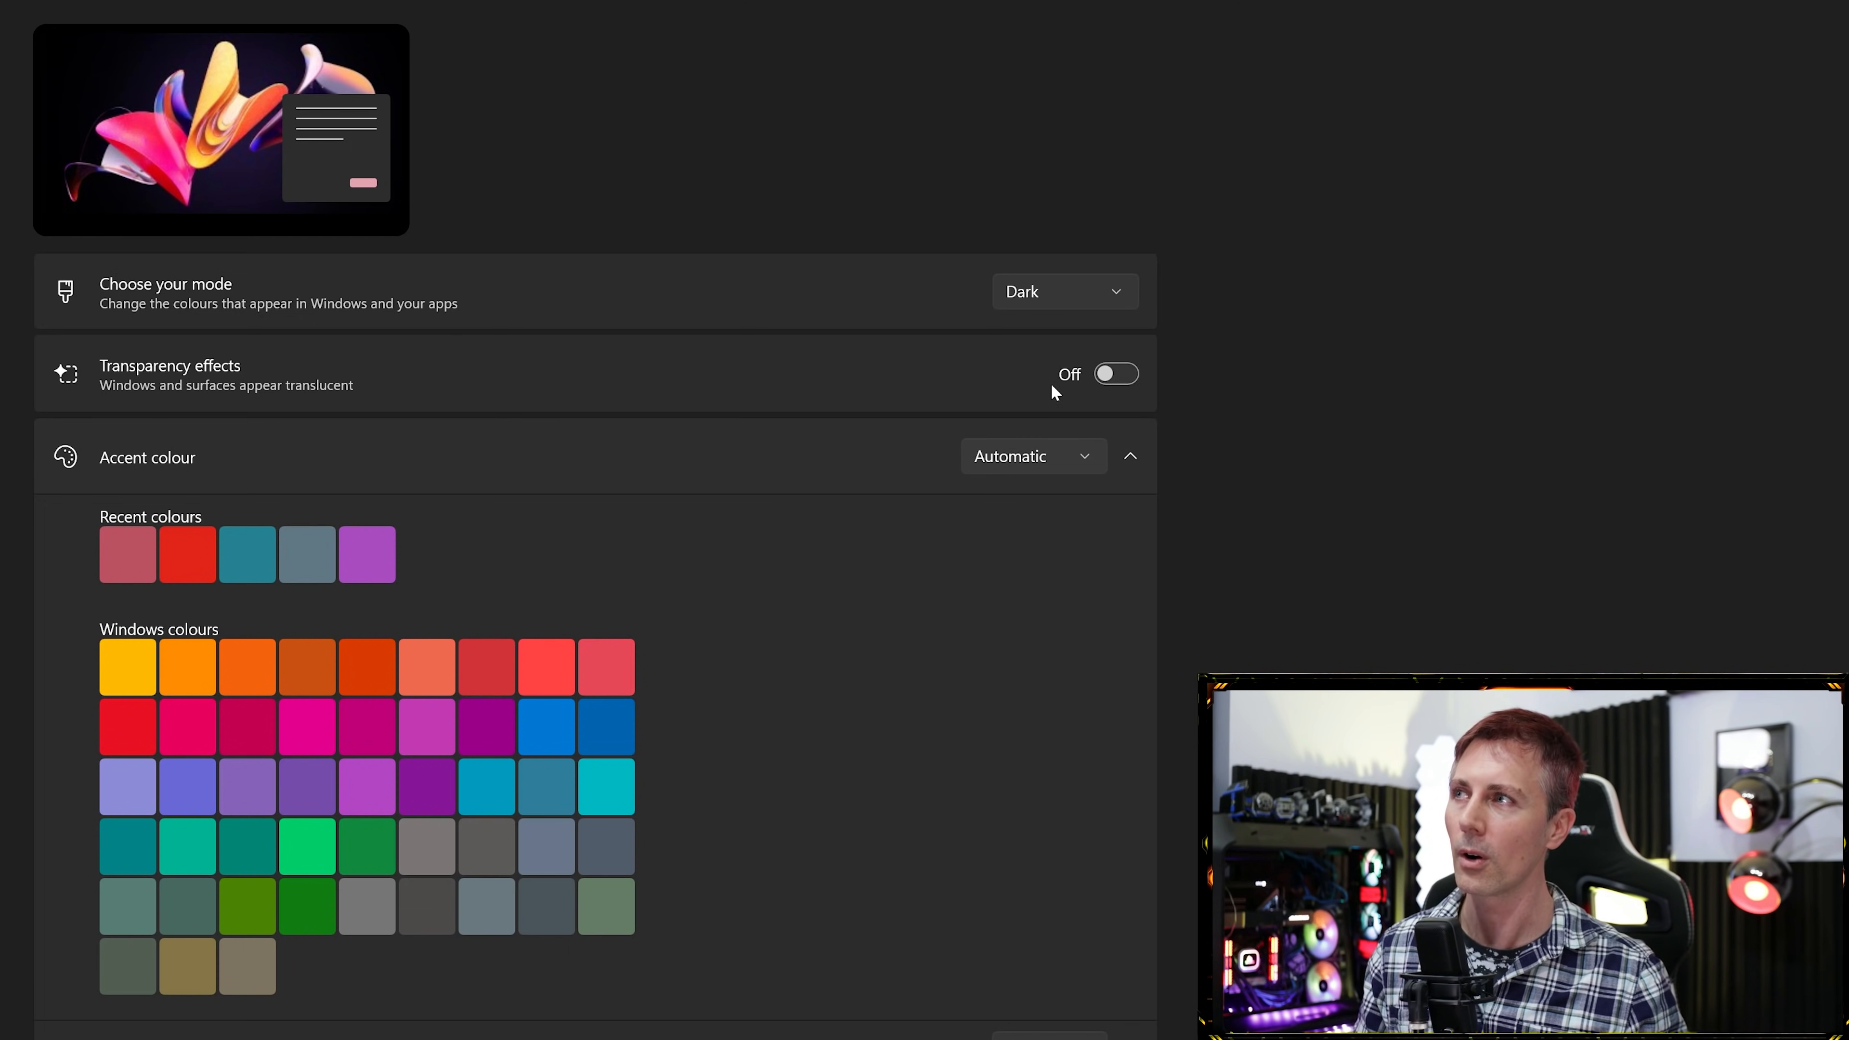
Set the accent colour to Manual, choose bright red from the recent colours, and review the remaining accent colour options.
{"action": "scroll", "coordinate": [1046, 387], "scroll_direction": "down", "scroll_amount": 3}
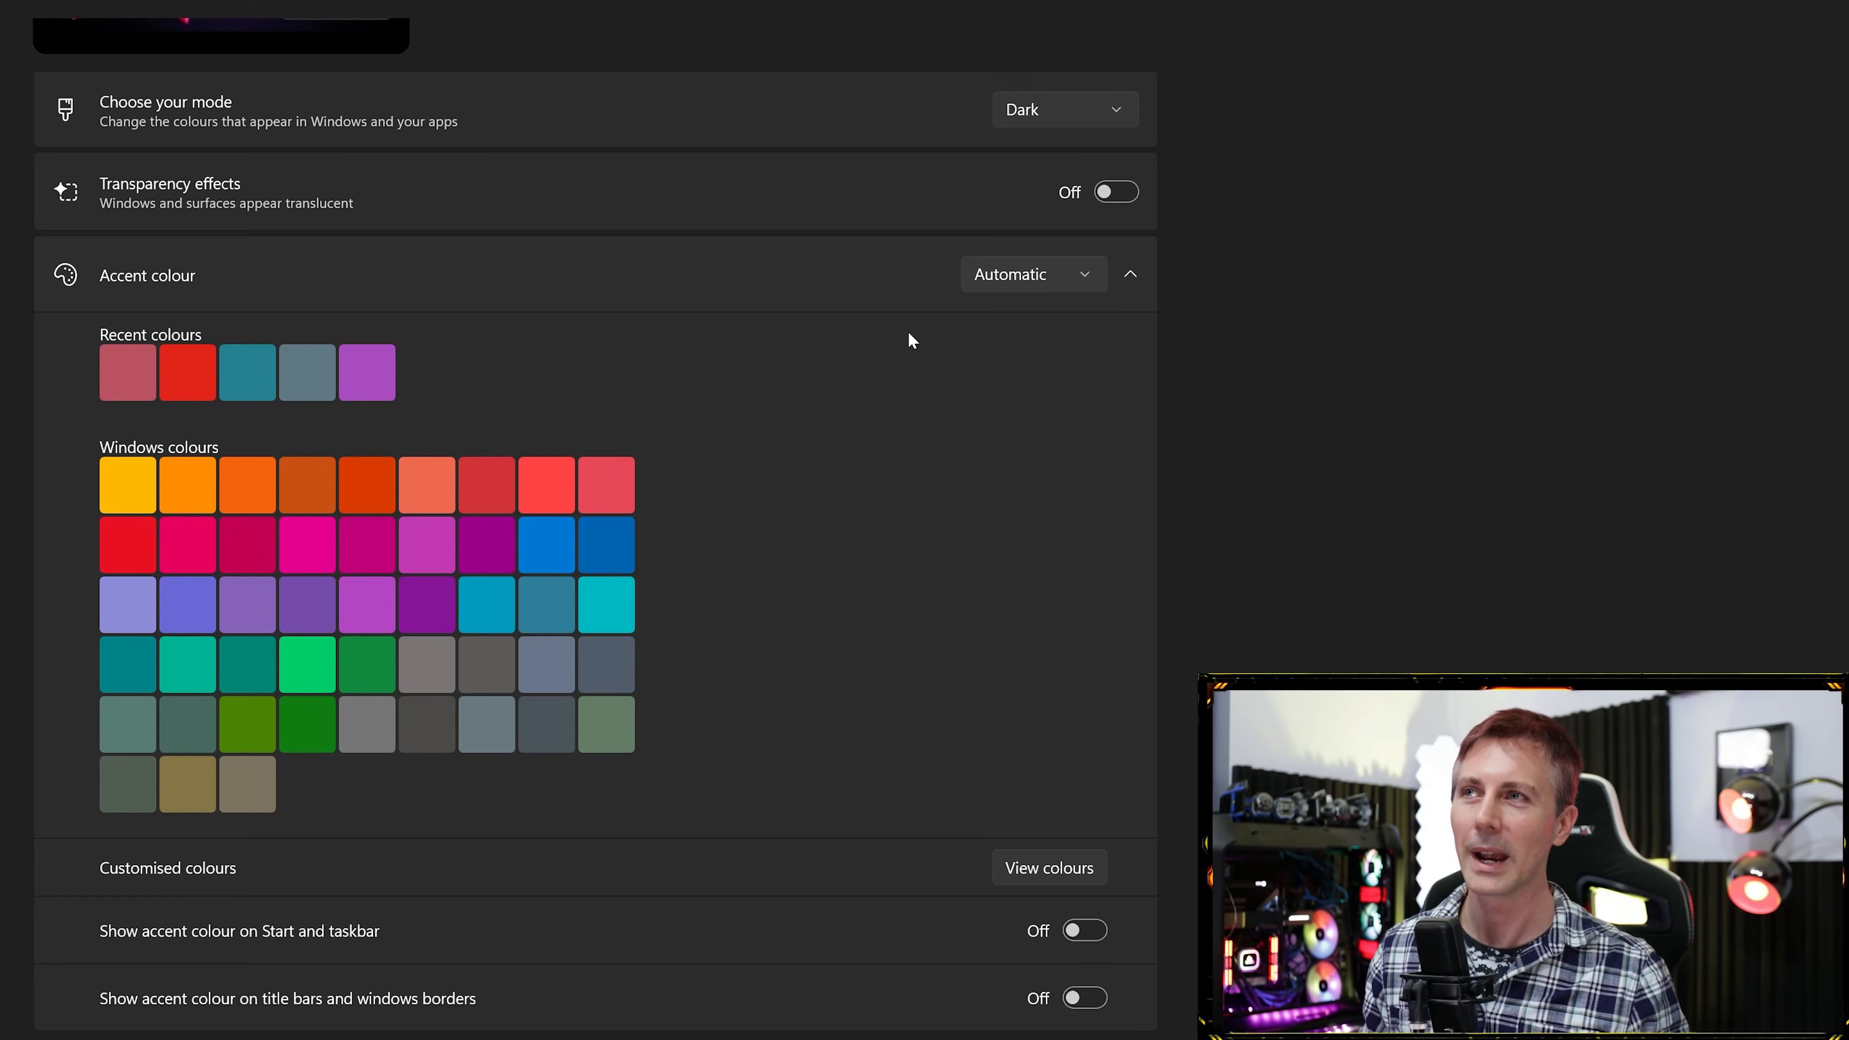
{"action": "scroll", "coordinate": [910, 335], "scroll_direction": "up", "scroll_amount": 3}
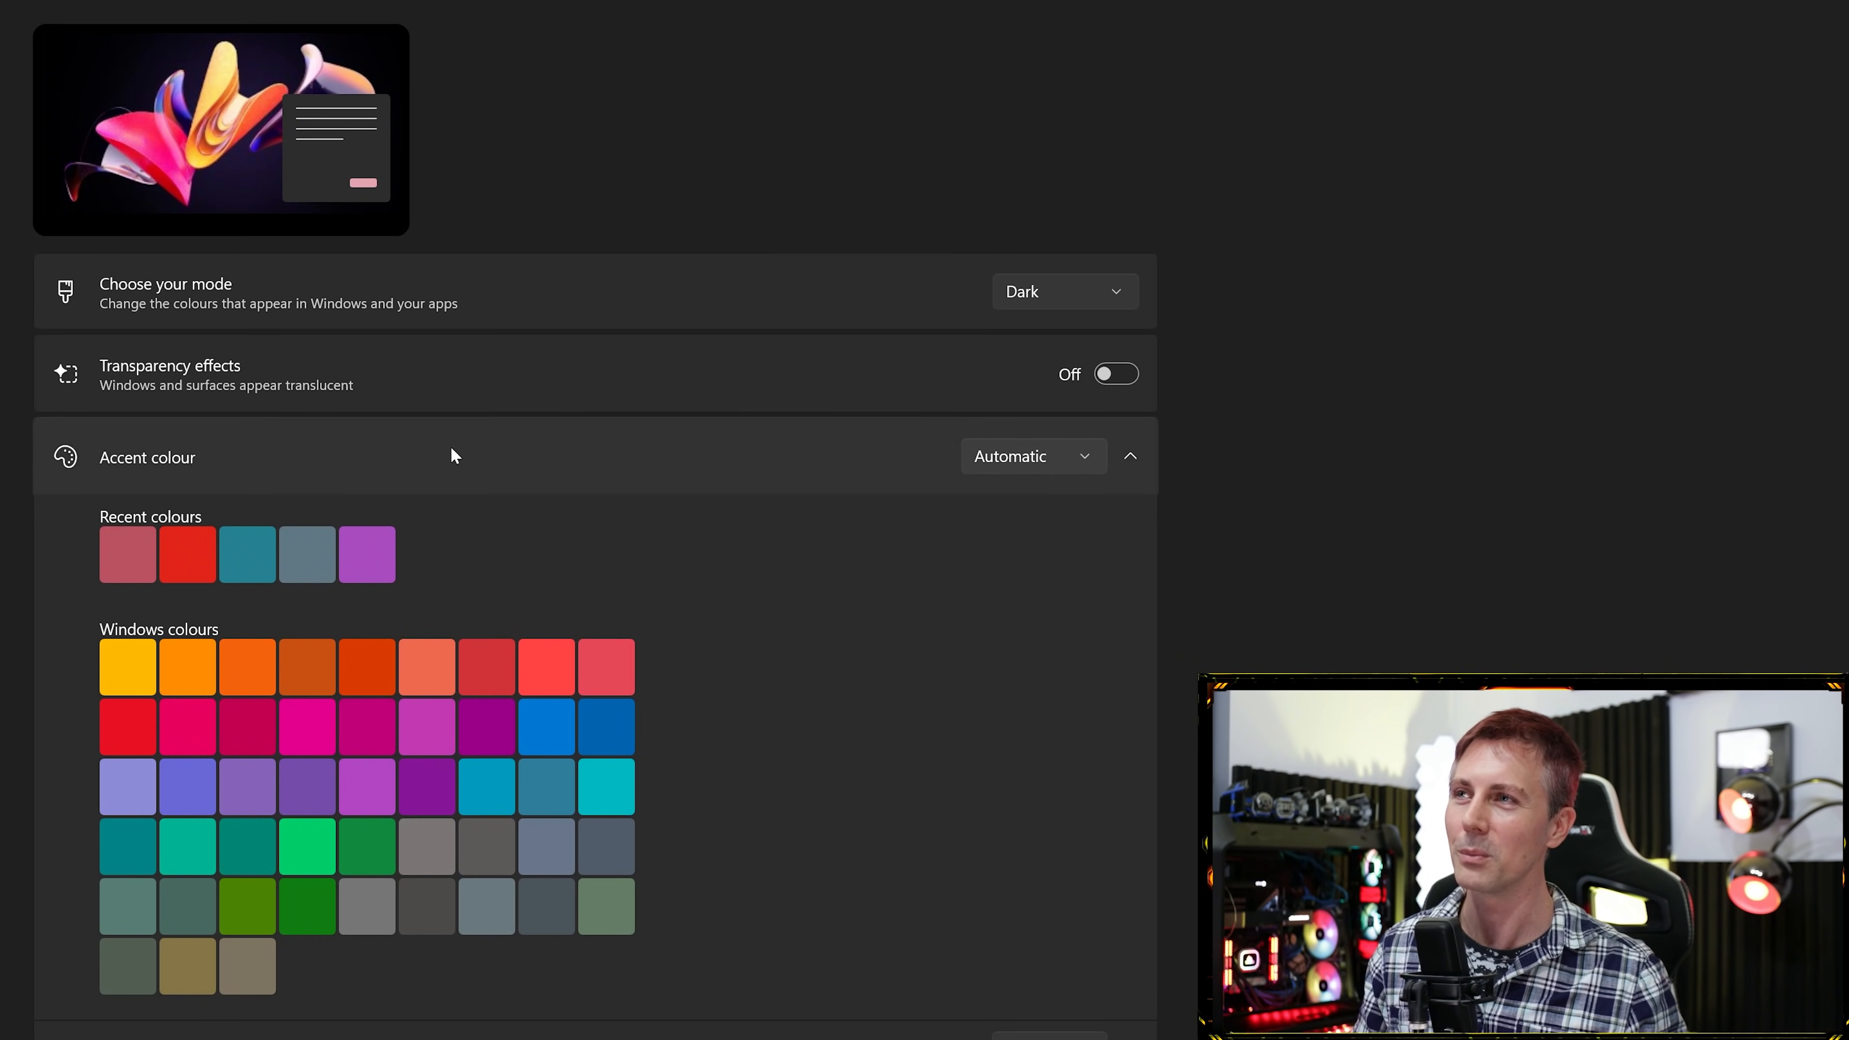
{"action": "left_click", "coordinate": [993, 456]}
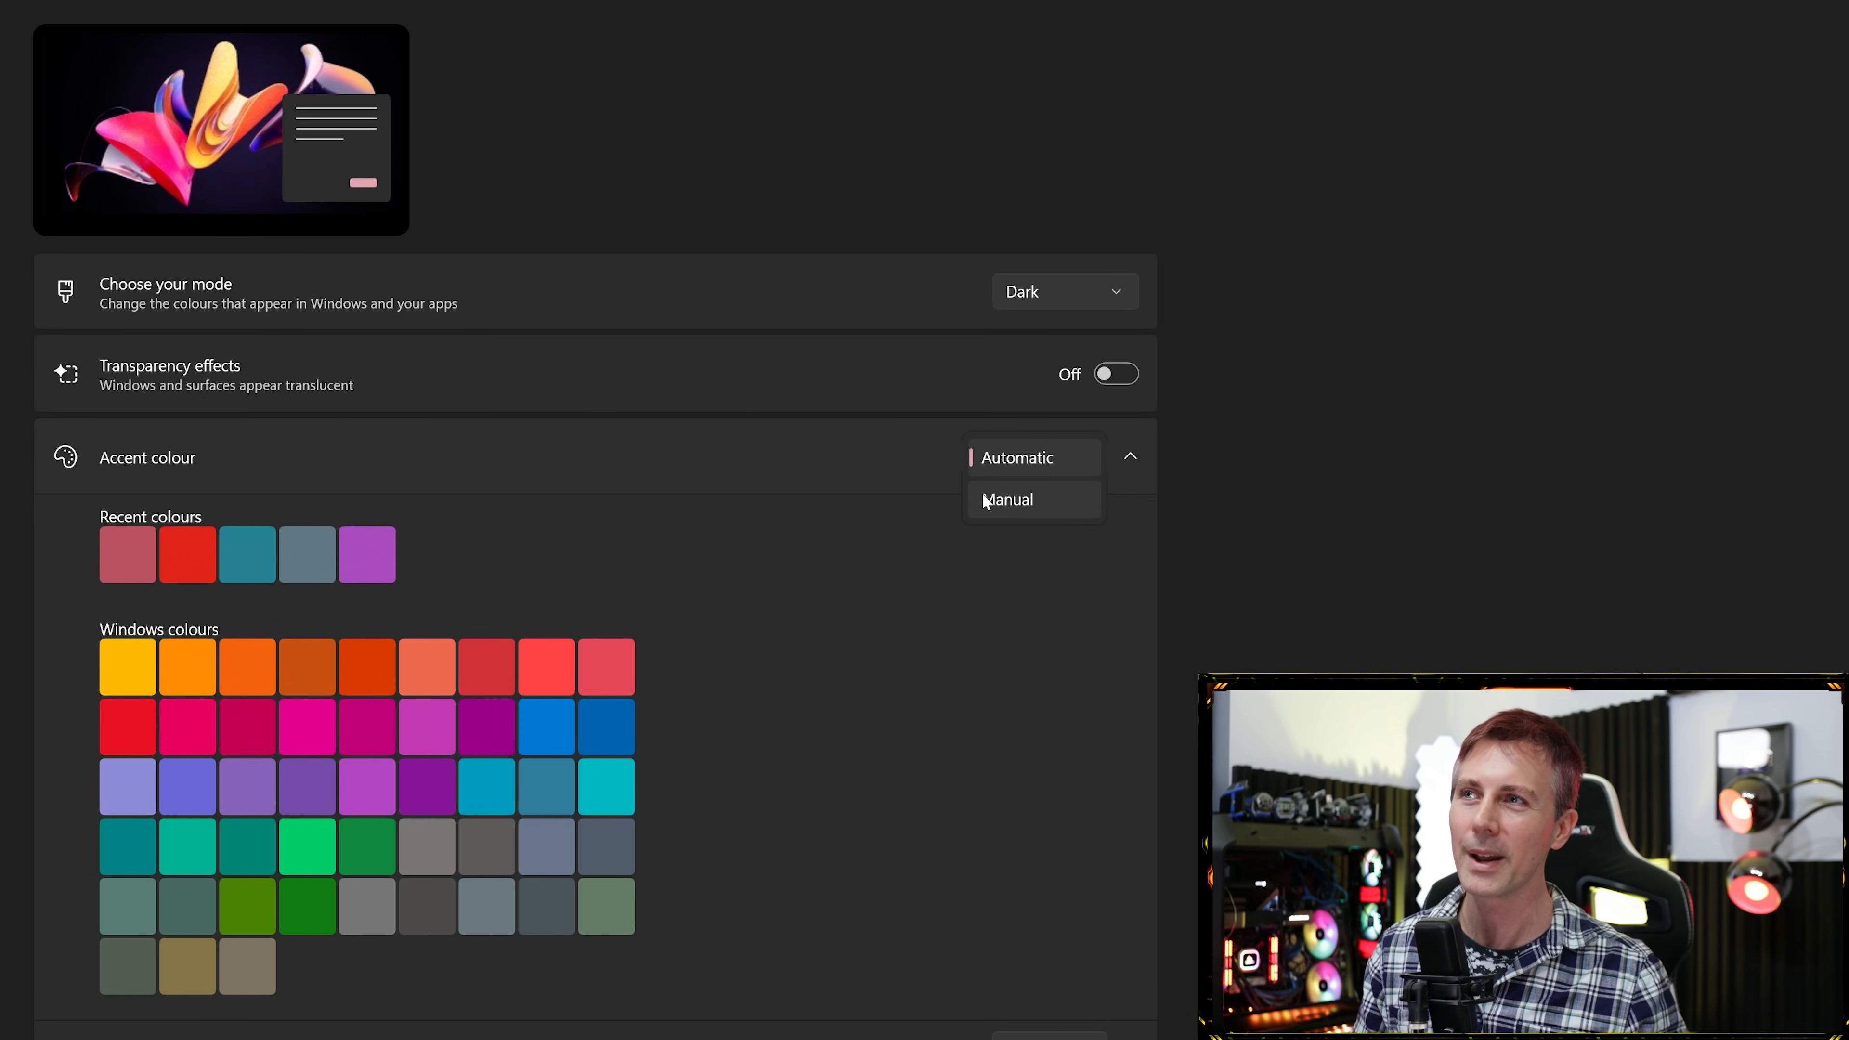
{"action": "left_click", "coordinate": [1017, 502]}
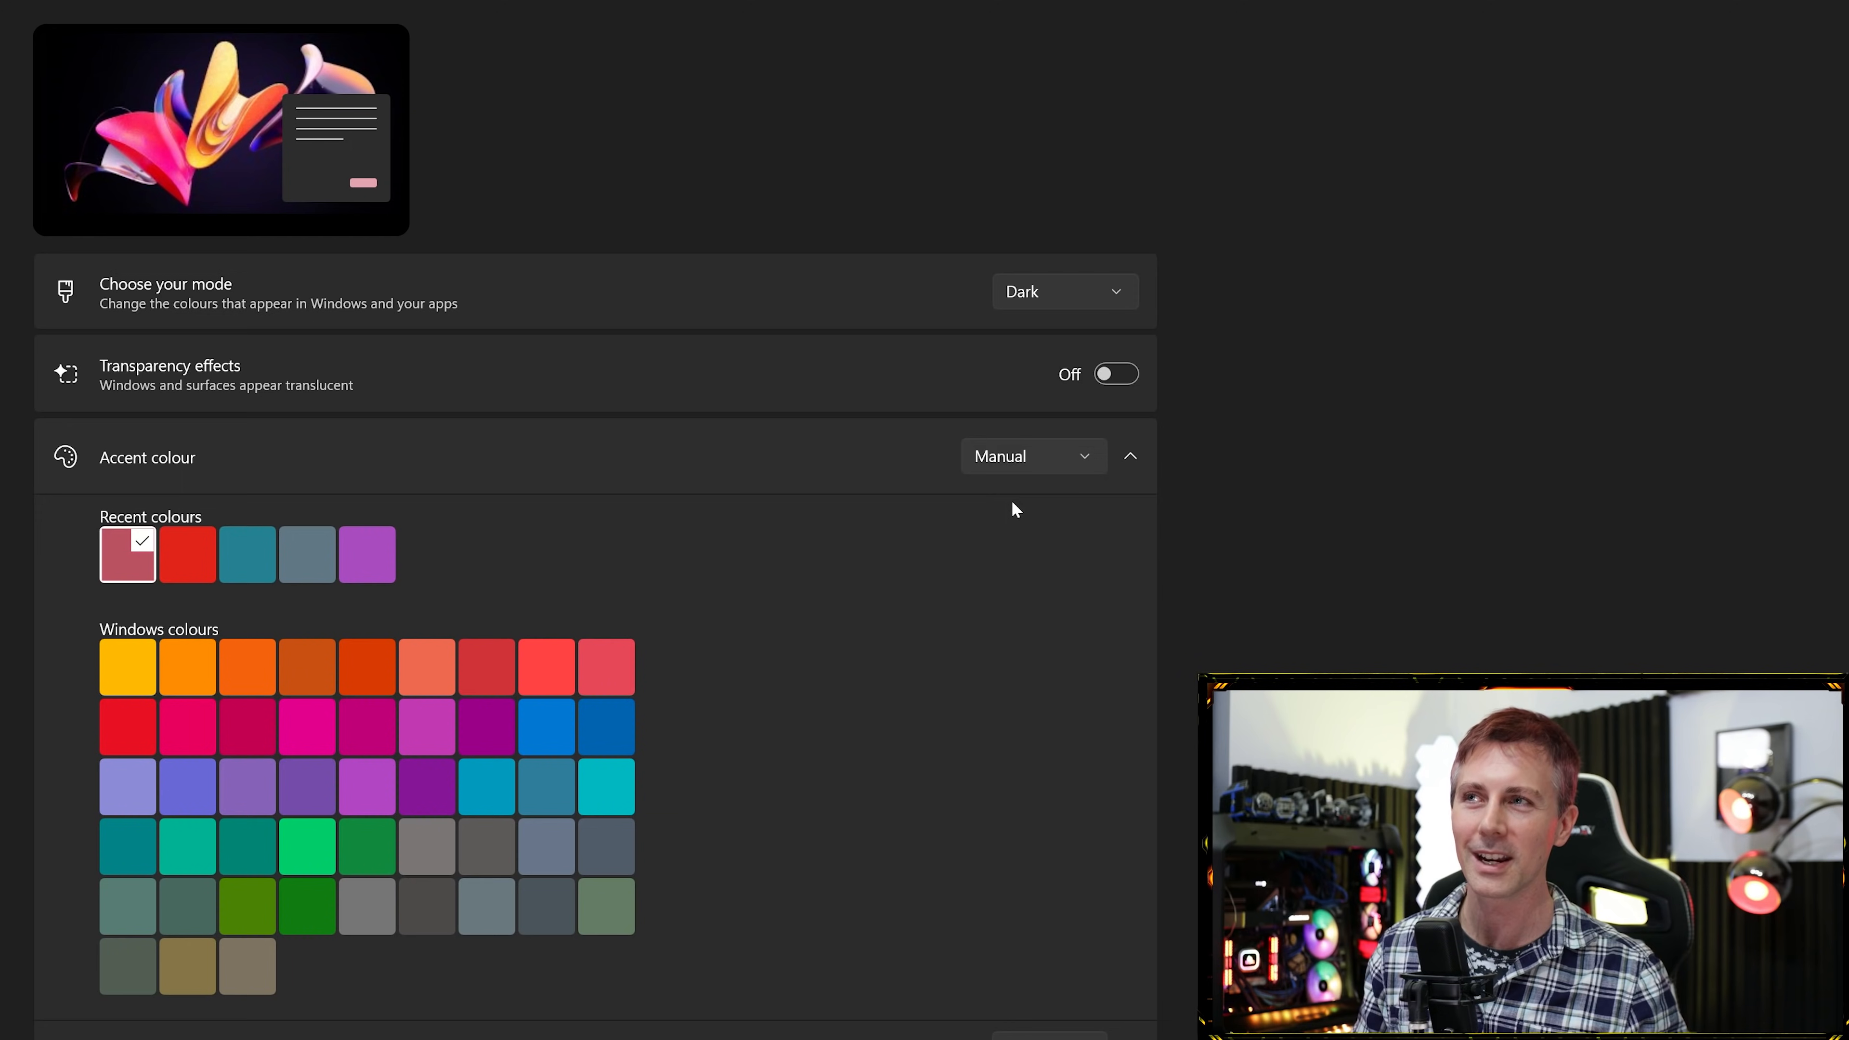
{"action": "left_click", "coordinate": [200, 552]}
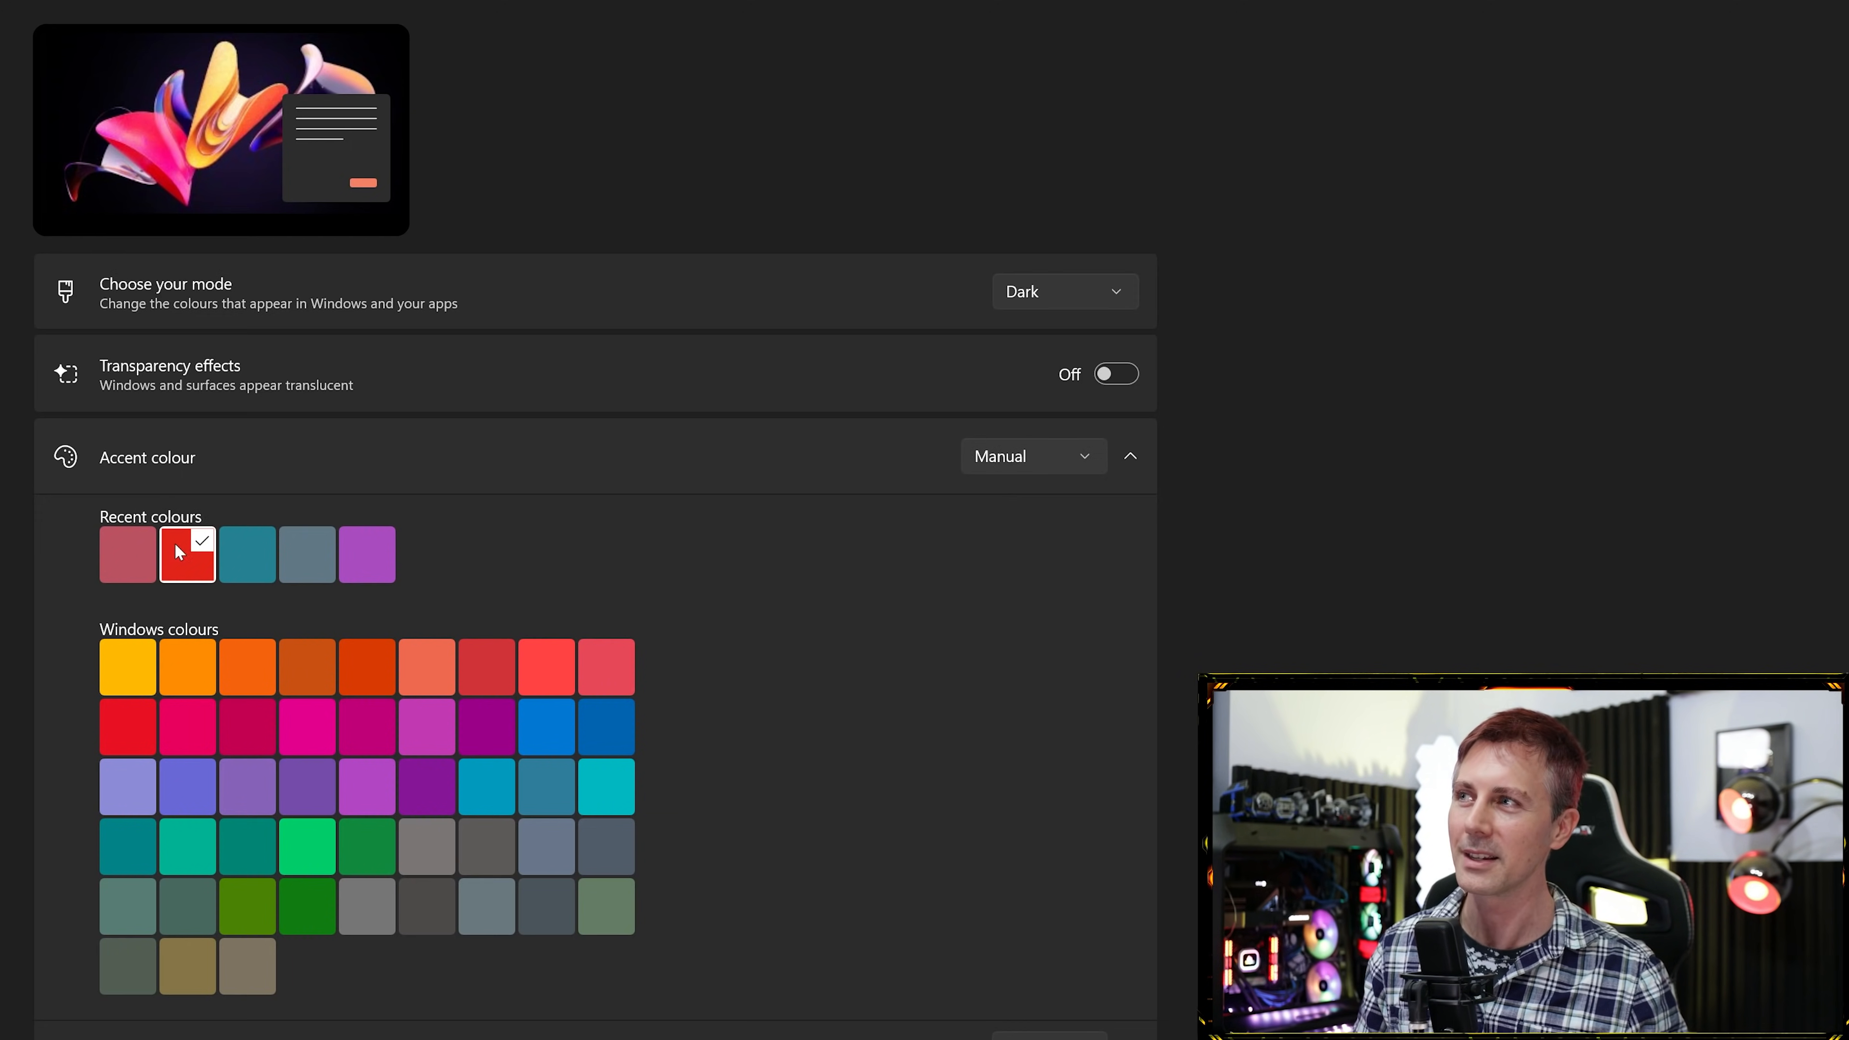
{"action": "scroll", "coordinate": [271, 445], "scroll_direction": "down", "scroll_amount": 3}
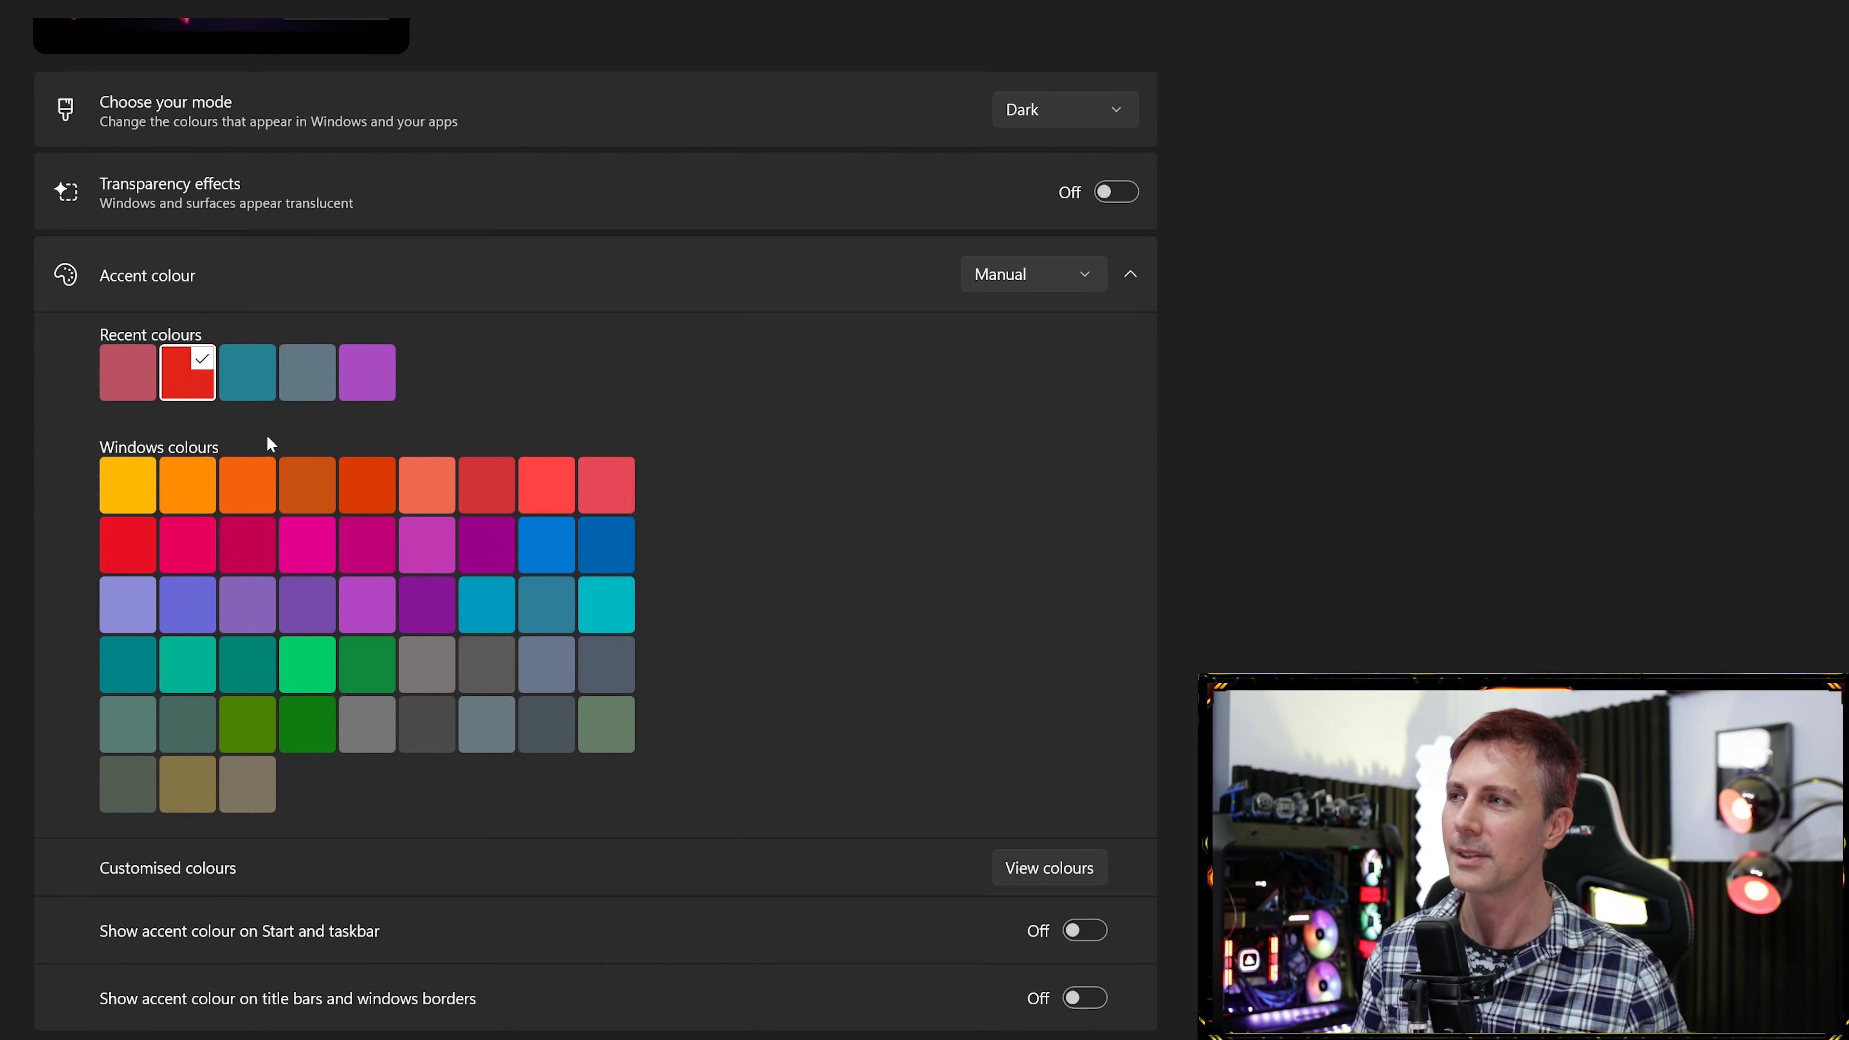
{"action": "scroll", "coordinate": [355, 504], "scroll_direction": "down", "scroll_amount": 1}
{"action": "scroll", "coordinate": [202, 379], "scroll_direction": "up", "scroll_amount": 2}
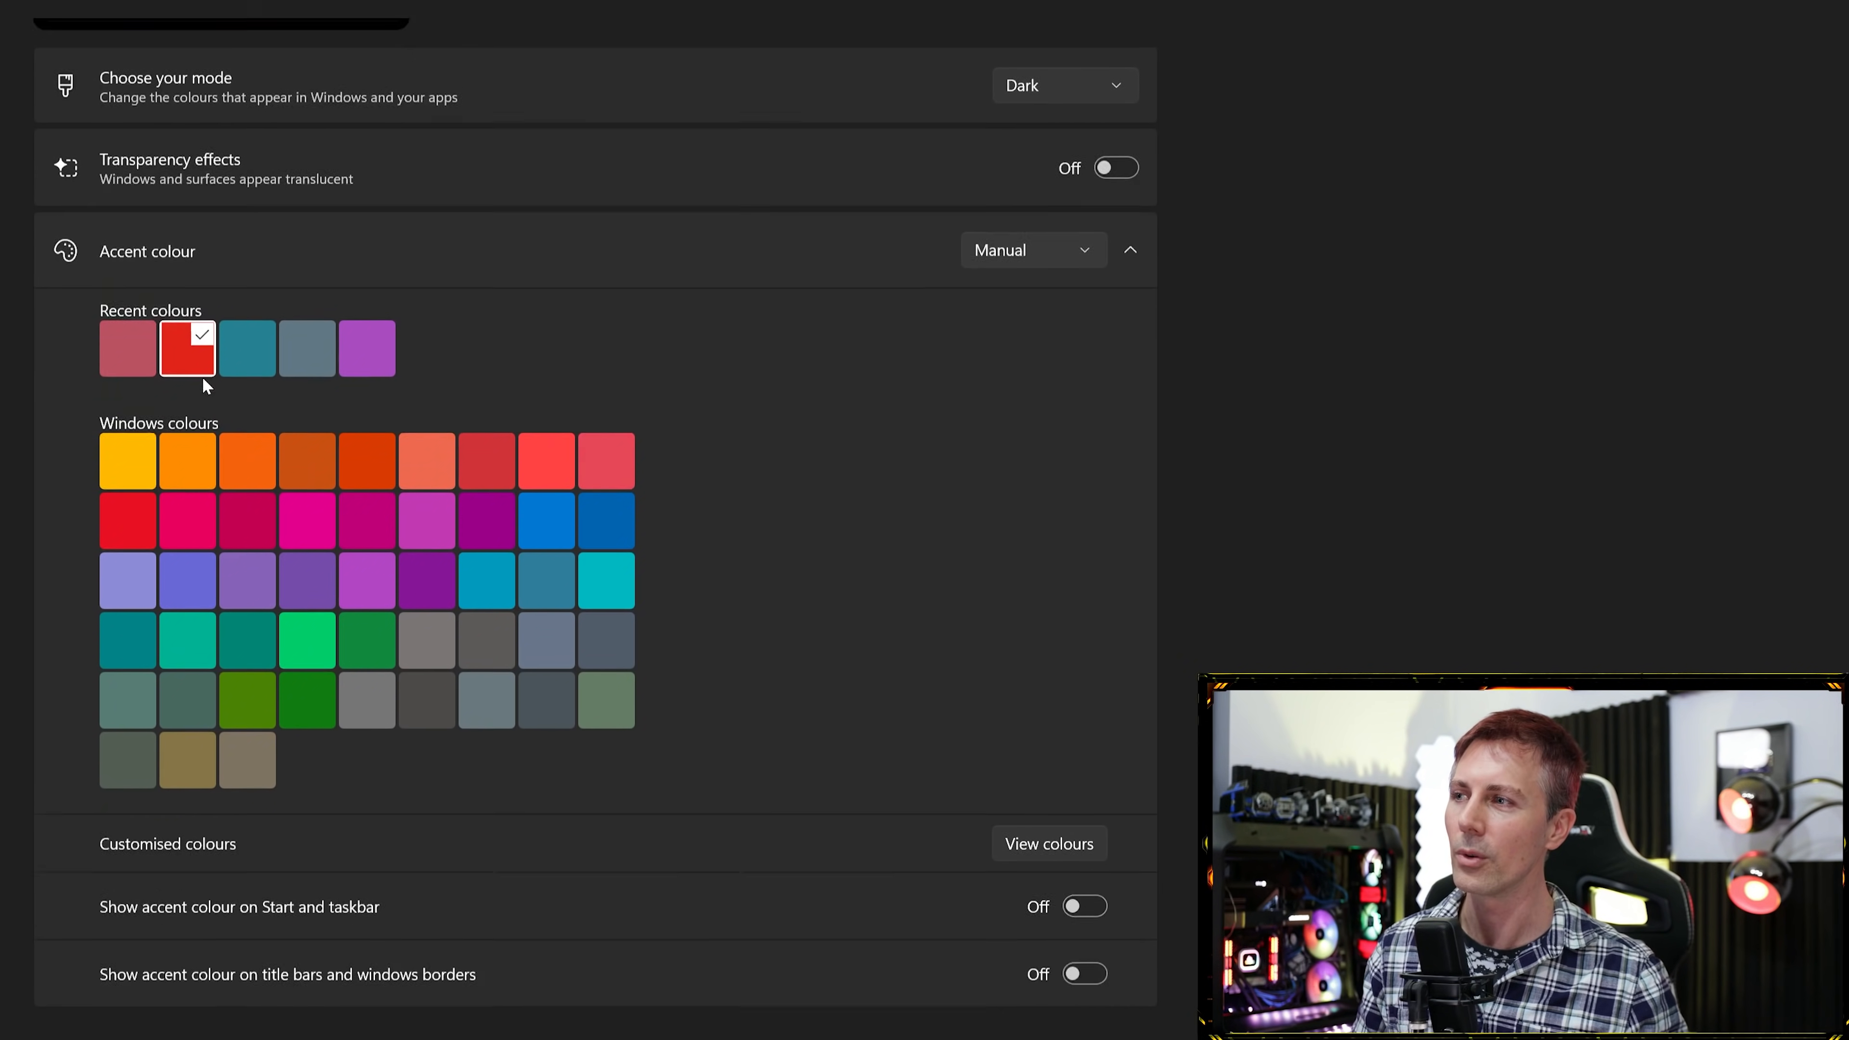
{"action": "scroll", "coordinate": [307, 662], "scroll_direction": "down", "scroll_amount": 2}
{"action": "scroll", "coordinate": [309, 665], "scroll_direction": "down", "scroll_amount": 1}
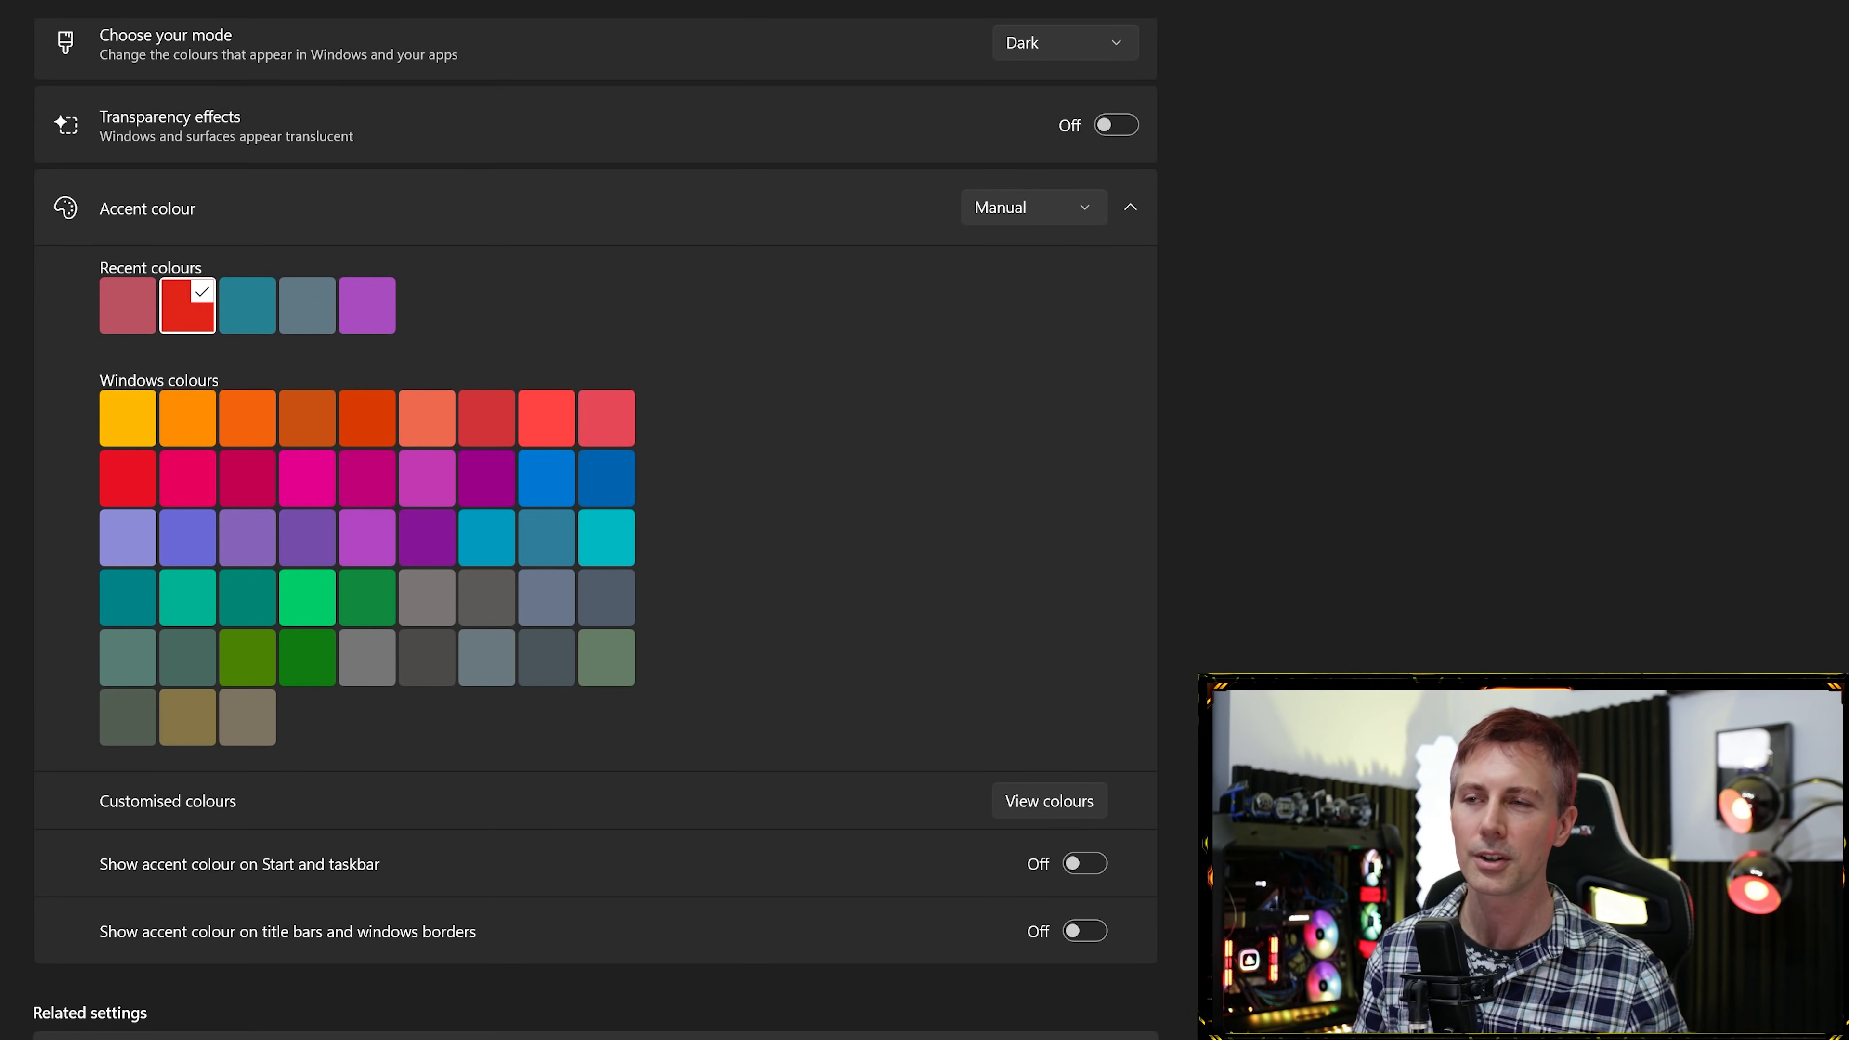
{"action": "scroll", "coordinate": [356, 383], "scroll_direction": "up", "scroll_amount": 4}
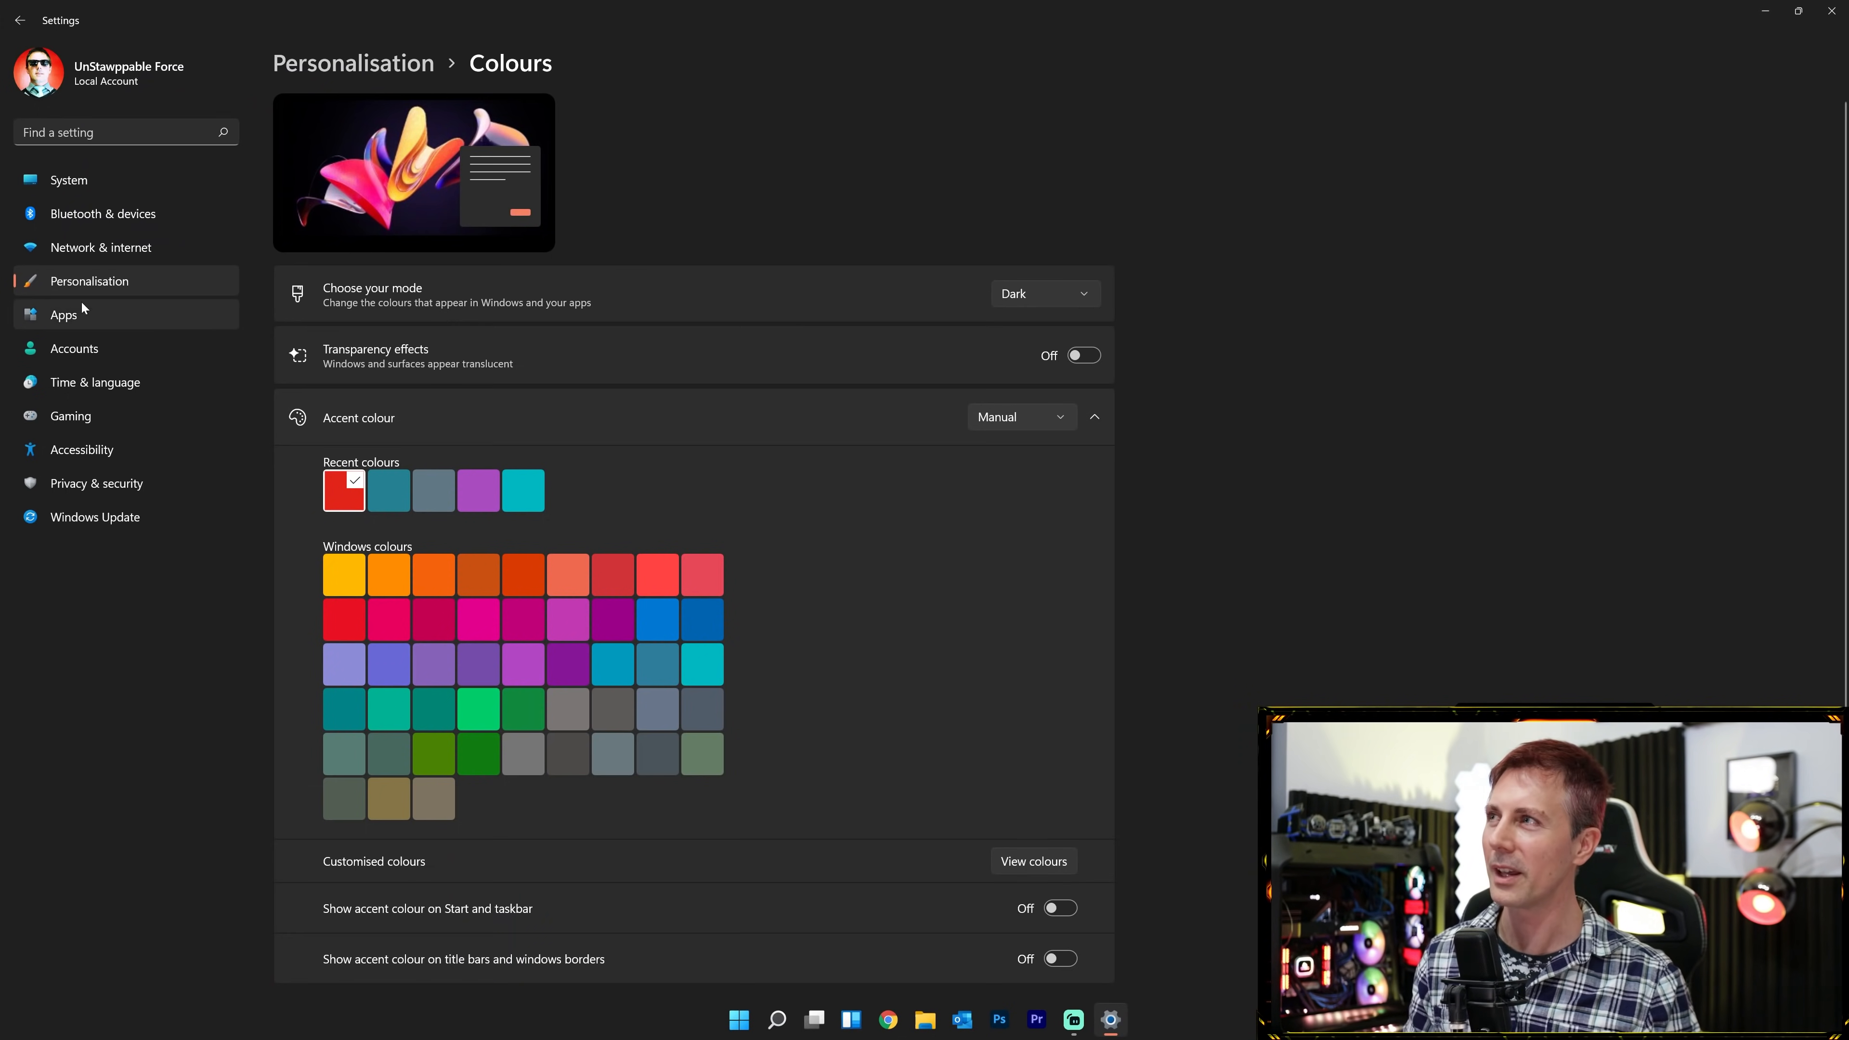
Personalise the lock screen with Picture instead of Windows spotlight.
{"action": "left_click", "coordinate": [95, 284]}
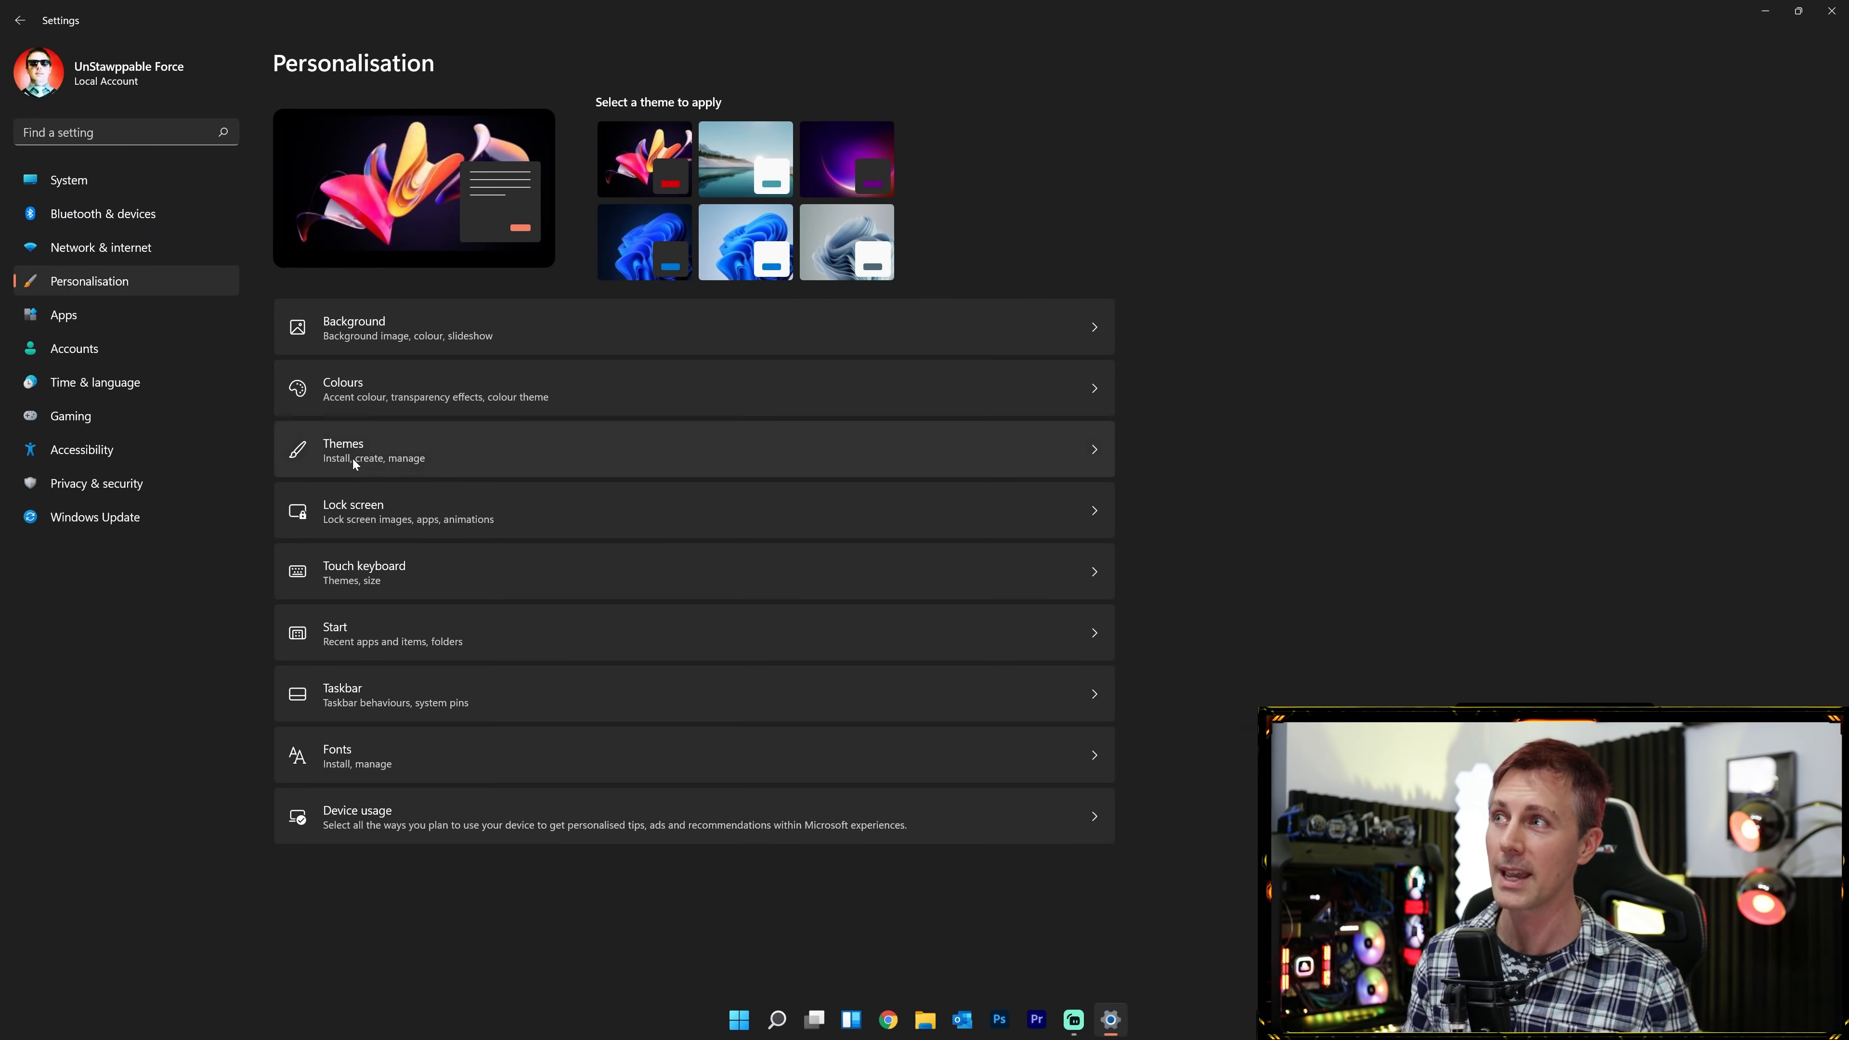
{"action": "left_click", "coordinate": [397, 516]}
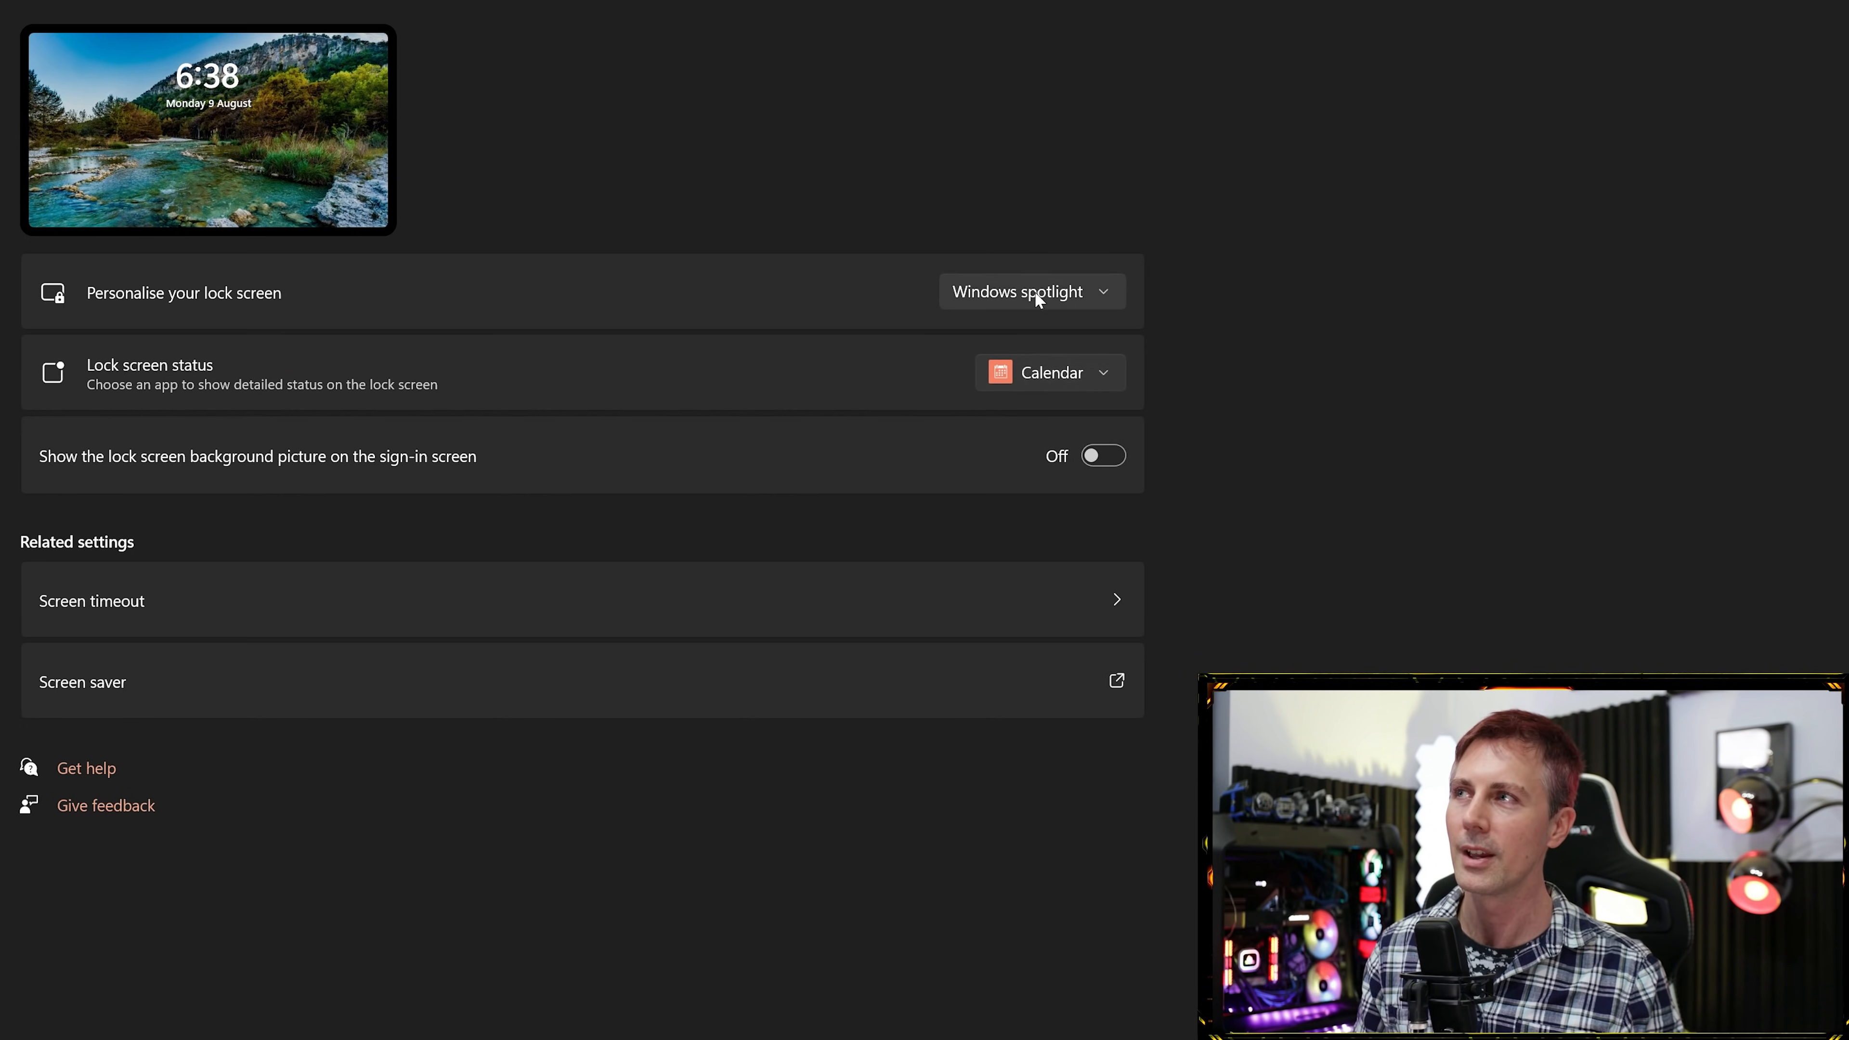
{"action": "left_click", "coordinate": [1084, 299]}
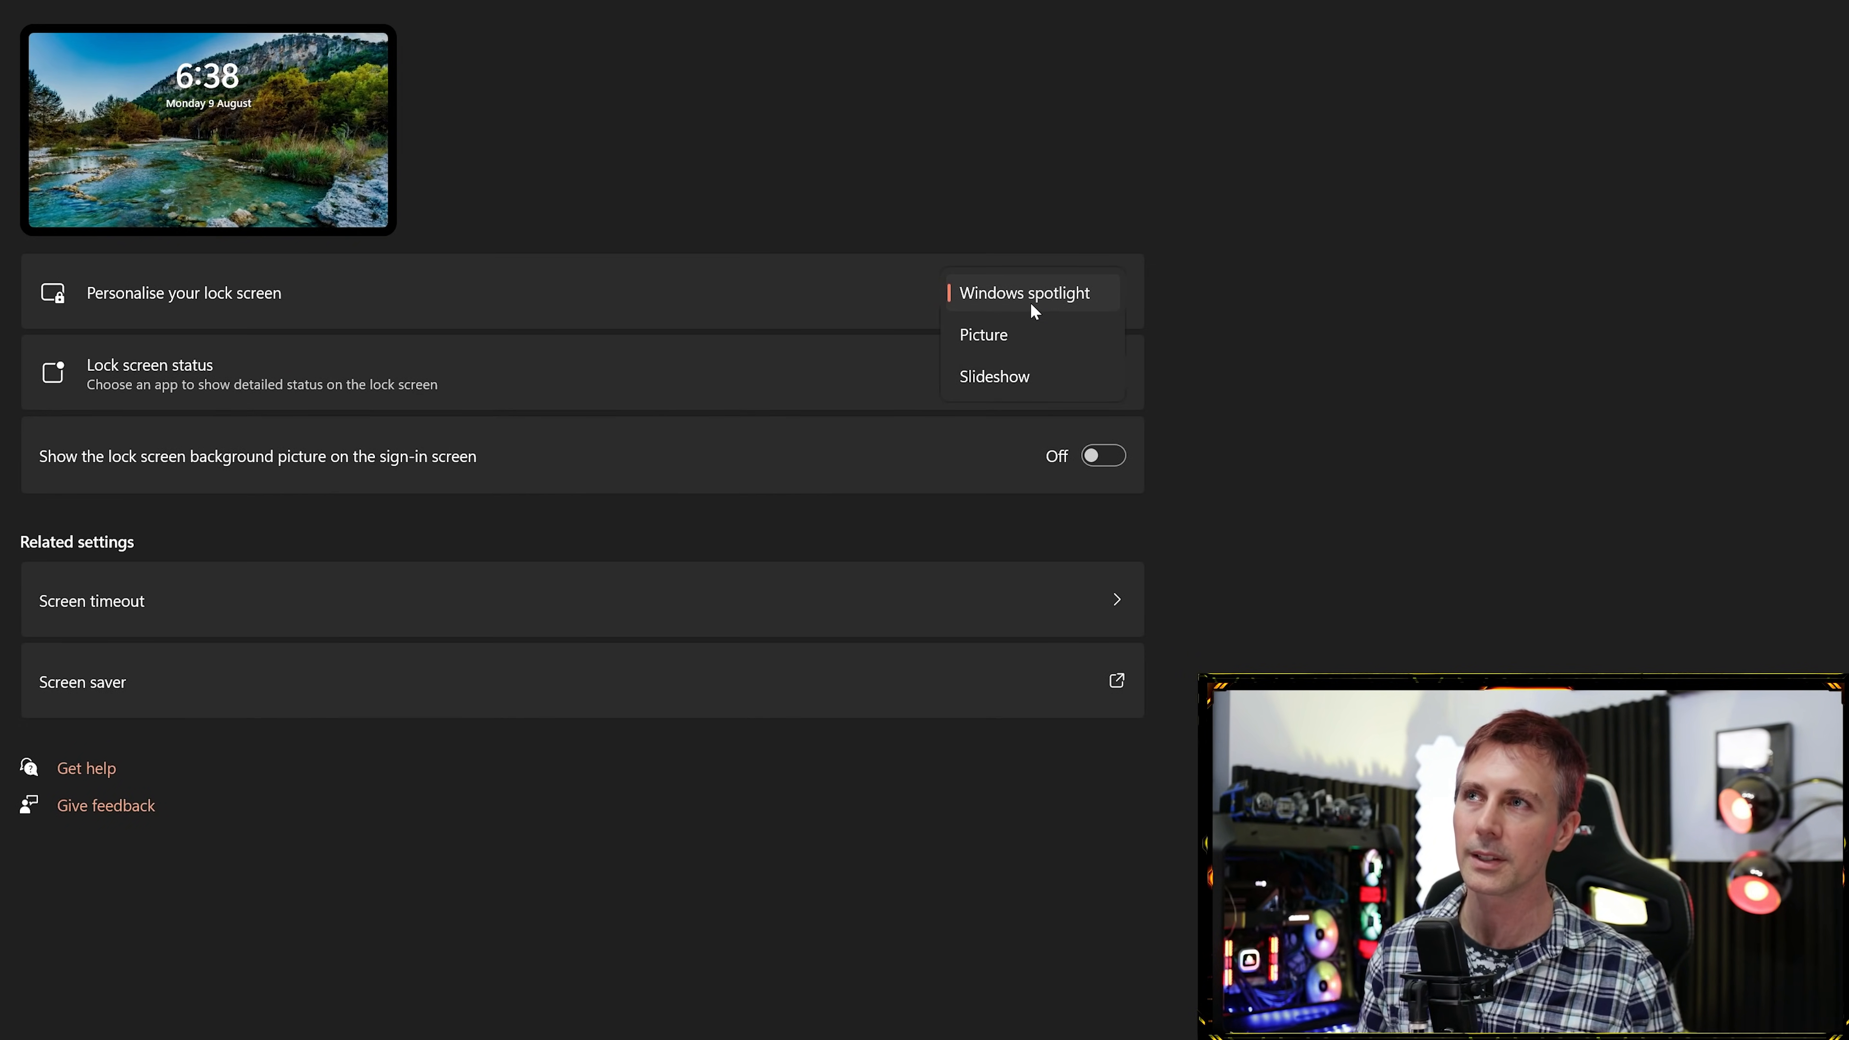
{"action": "left_click", "coordinate": [994, 337]}
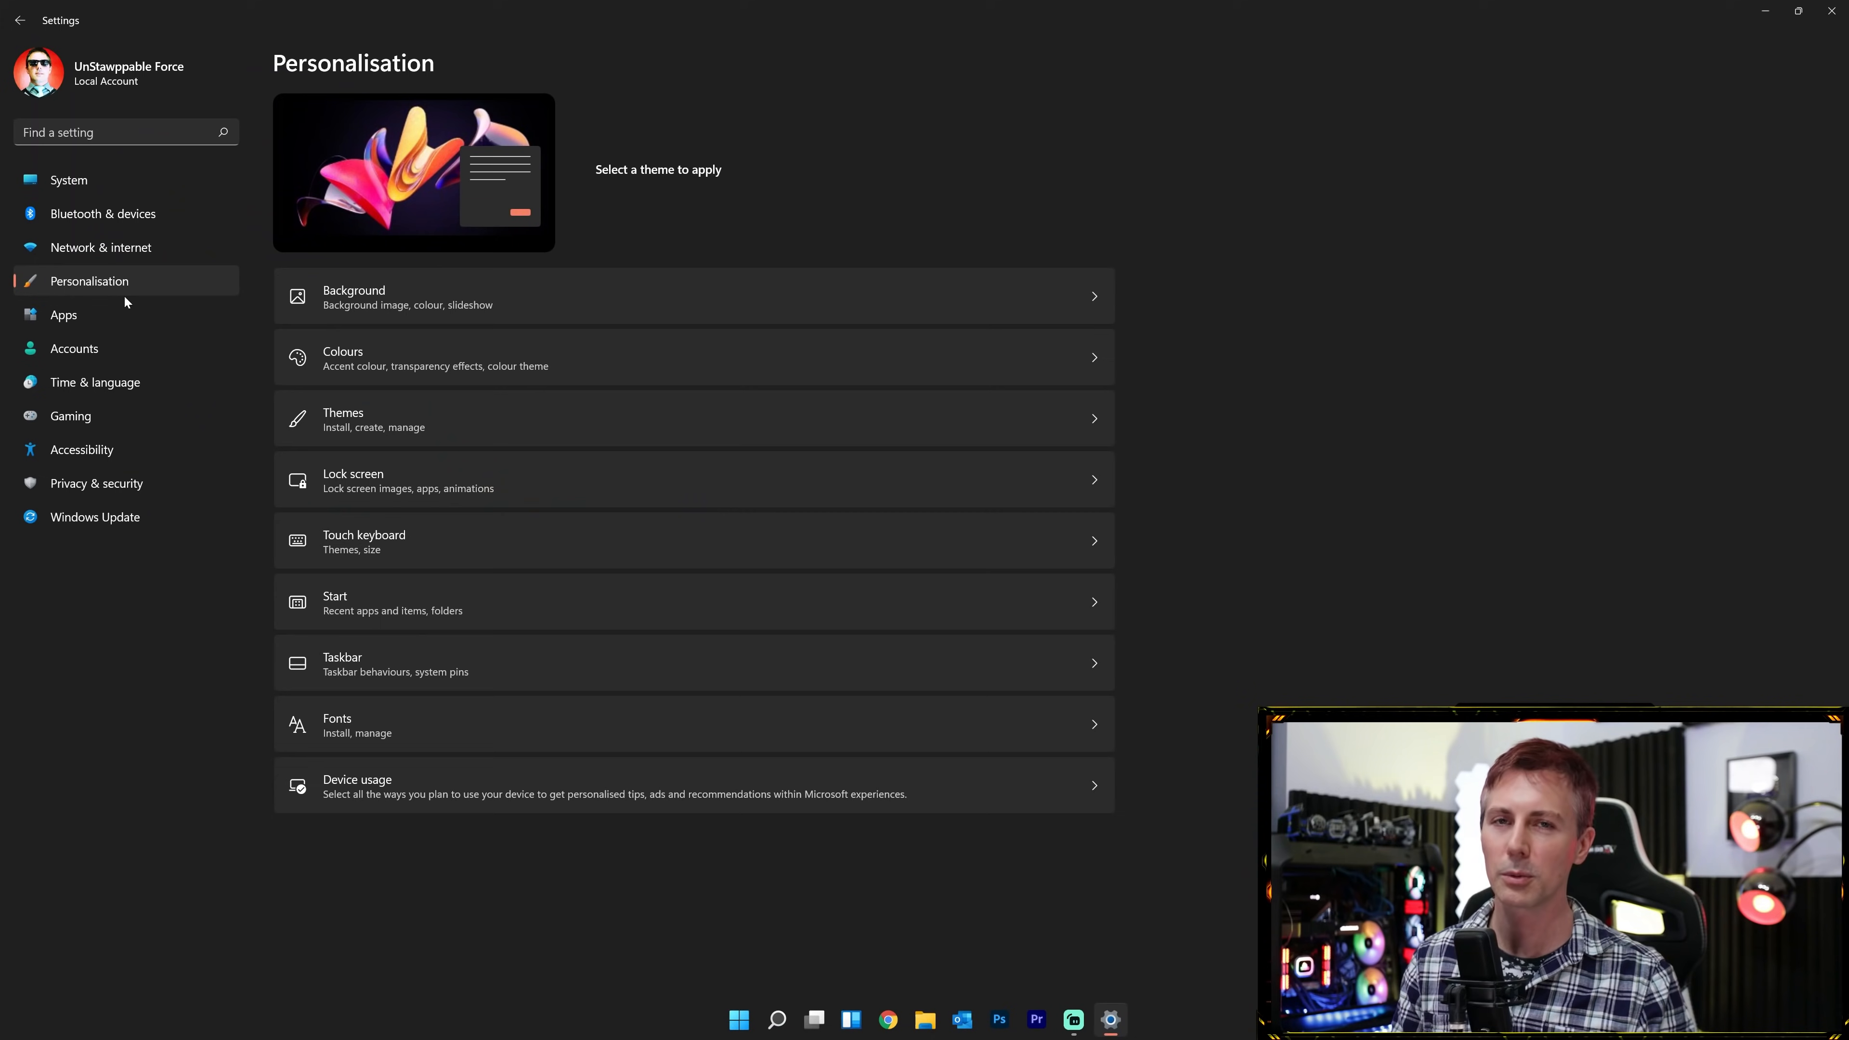
Open the installed apps list in Apps & features and uninstall Feedback Hub.
{"action": "left_click", "coordinate": [63, 315]}
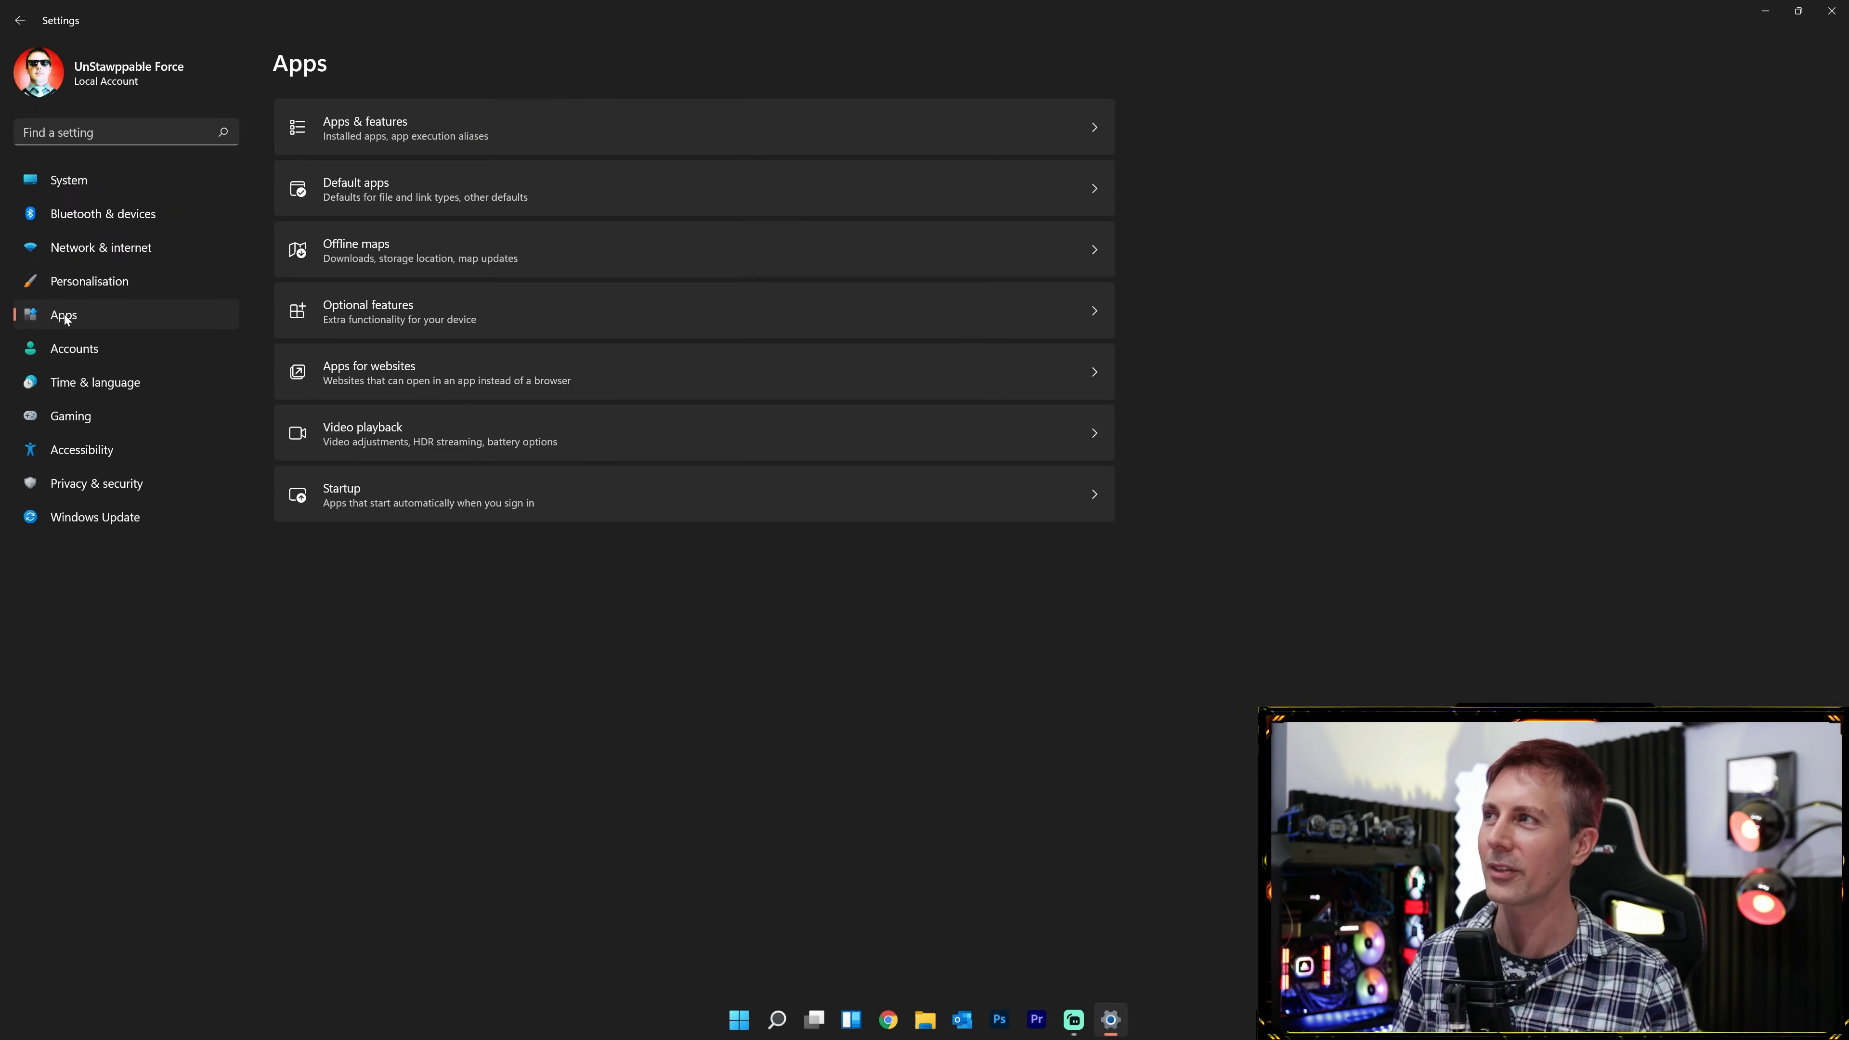
{"action": "left_click", "coordinate": [439, 123]}
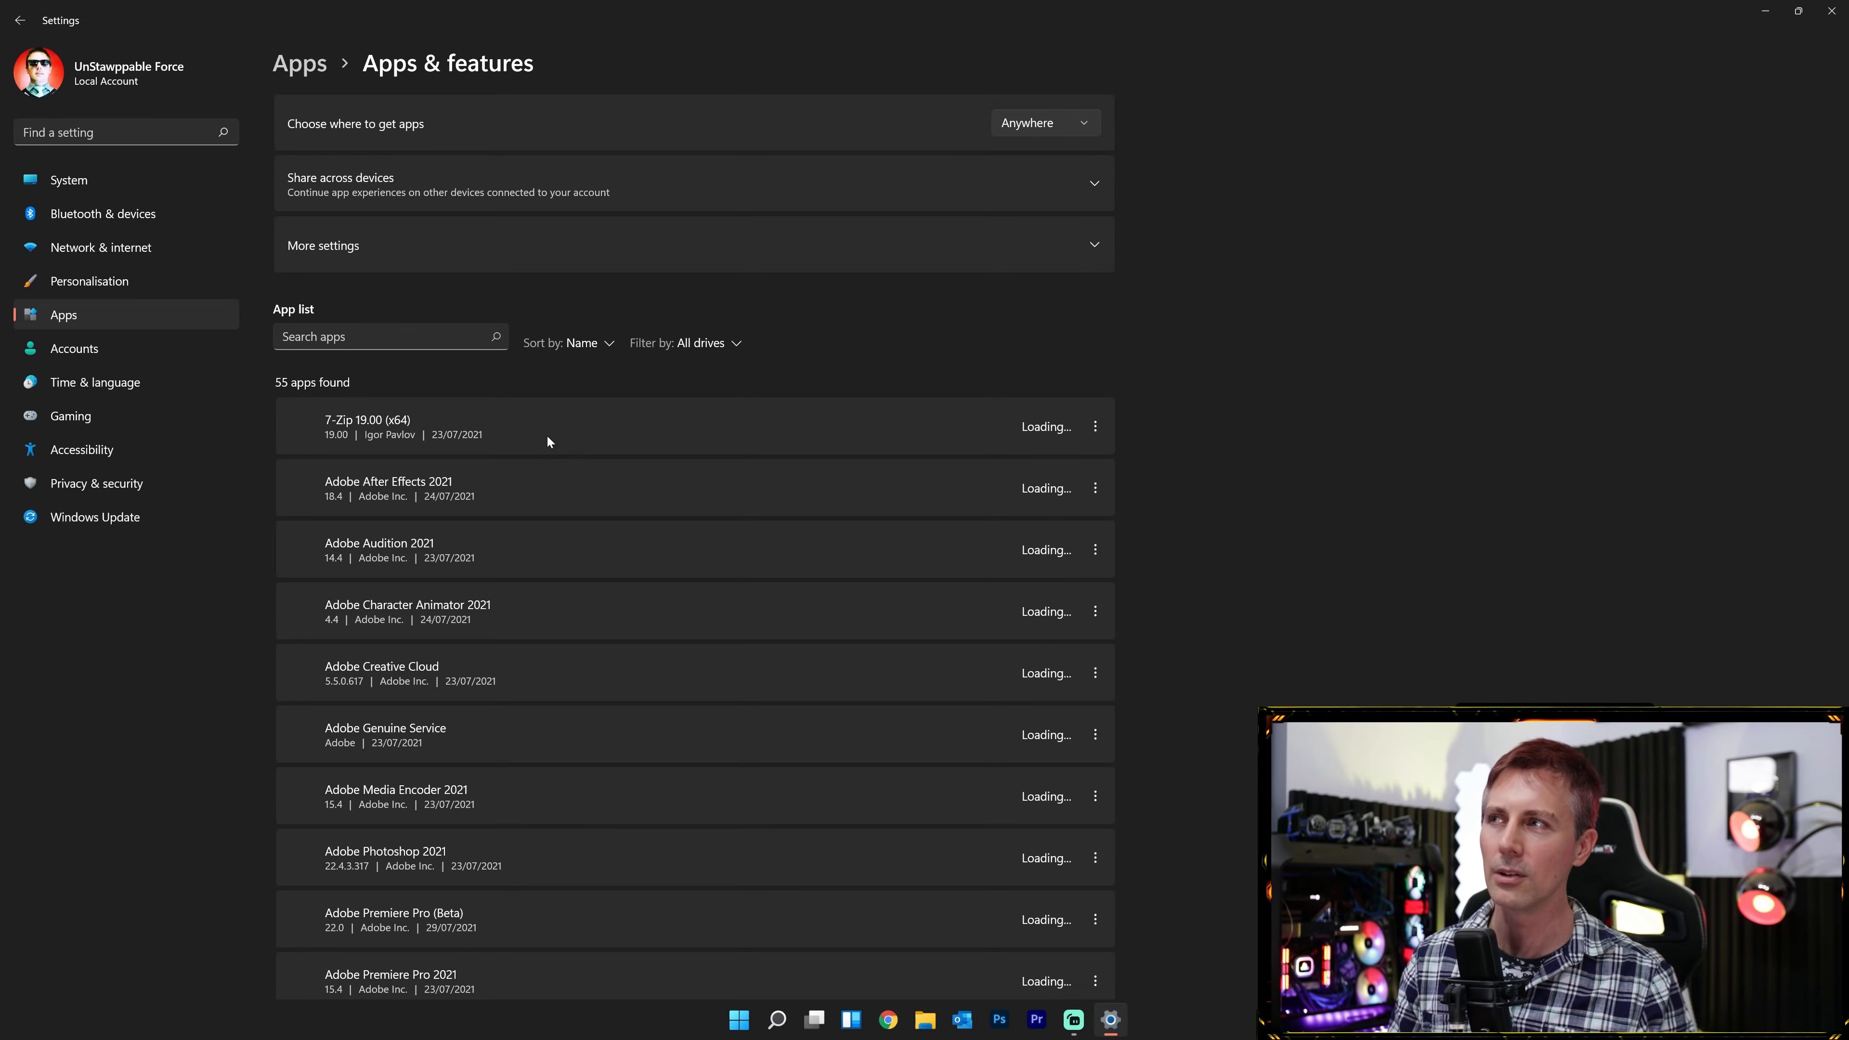
{"action": "scroll", "coordinate": [482, 437], "scroll_direction": "down", "scroll_amount": 4}
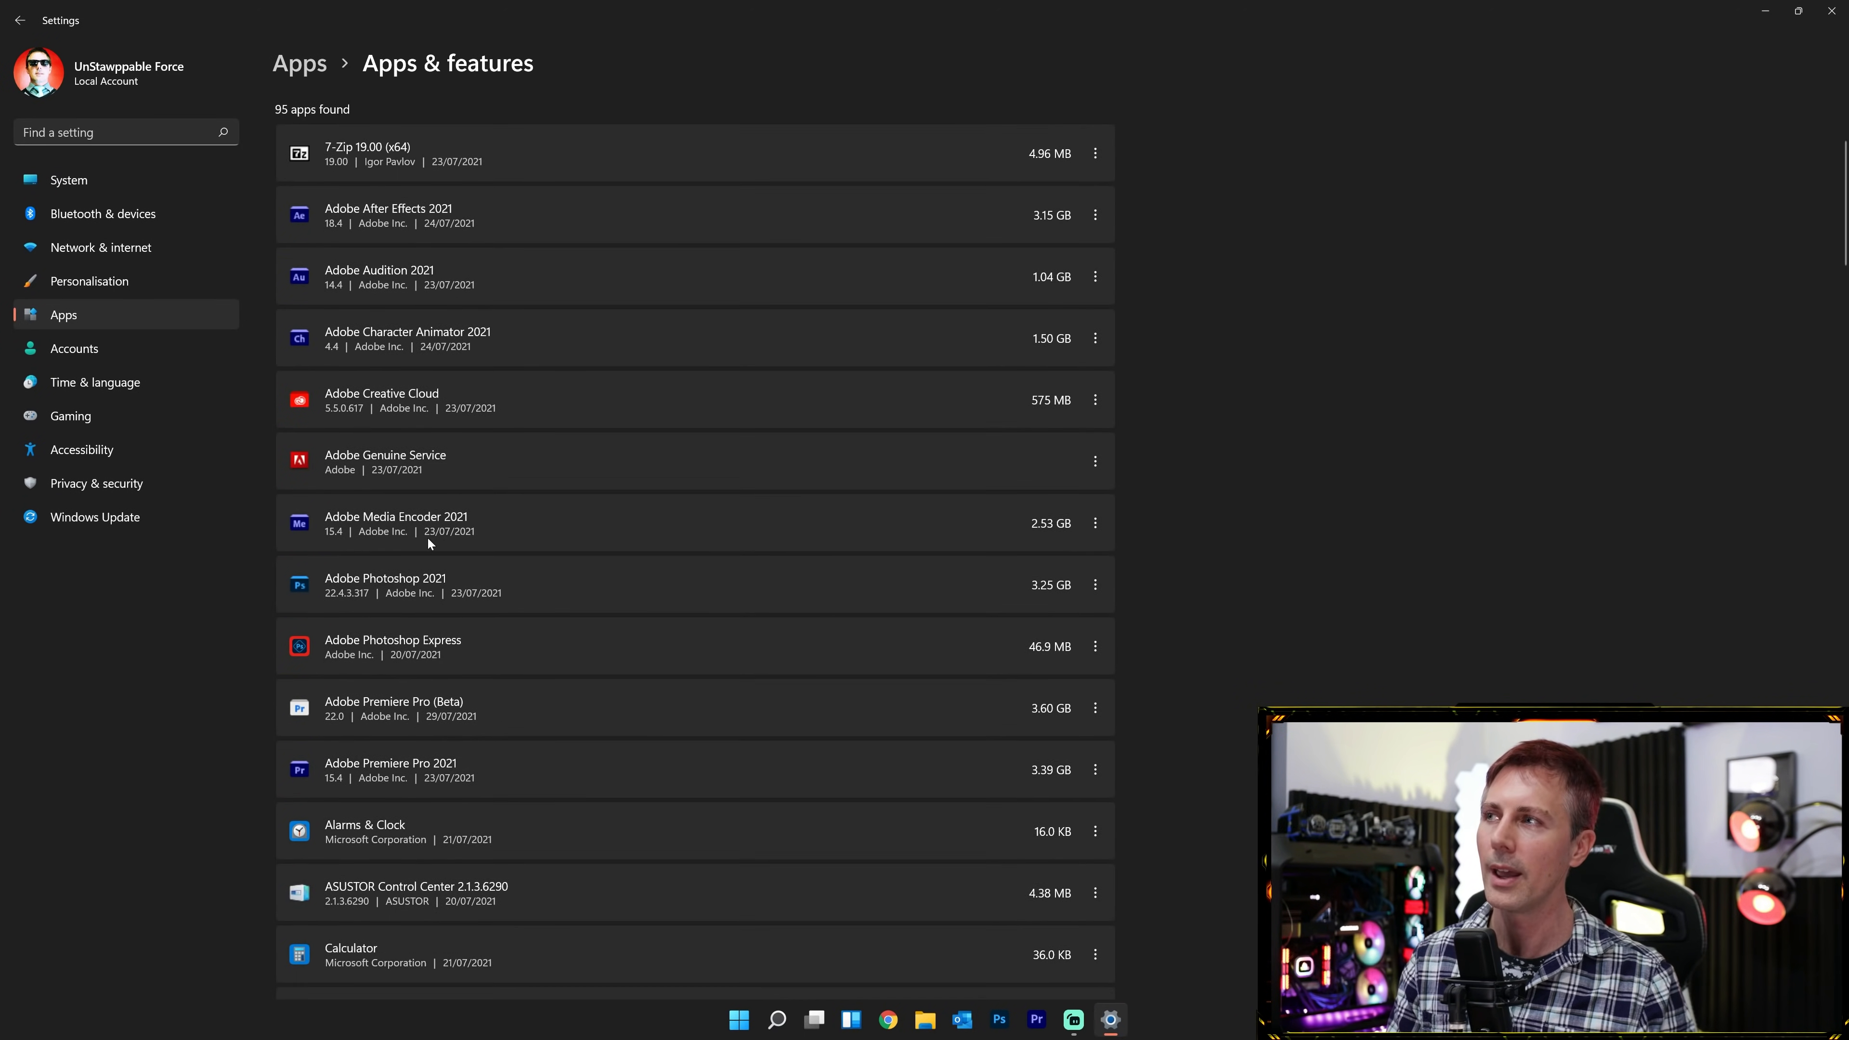
{"action": "scroll", "coordinate": [428, 540], "scroll_direction": "down", "scroll_amount": 6}
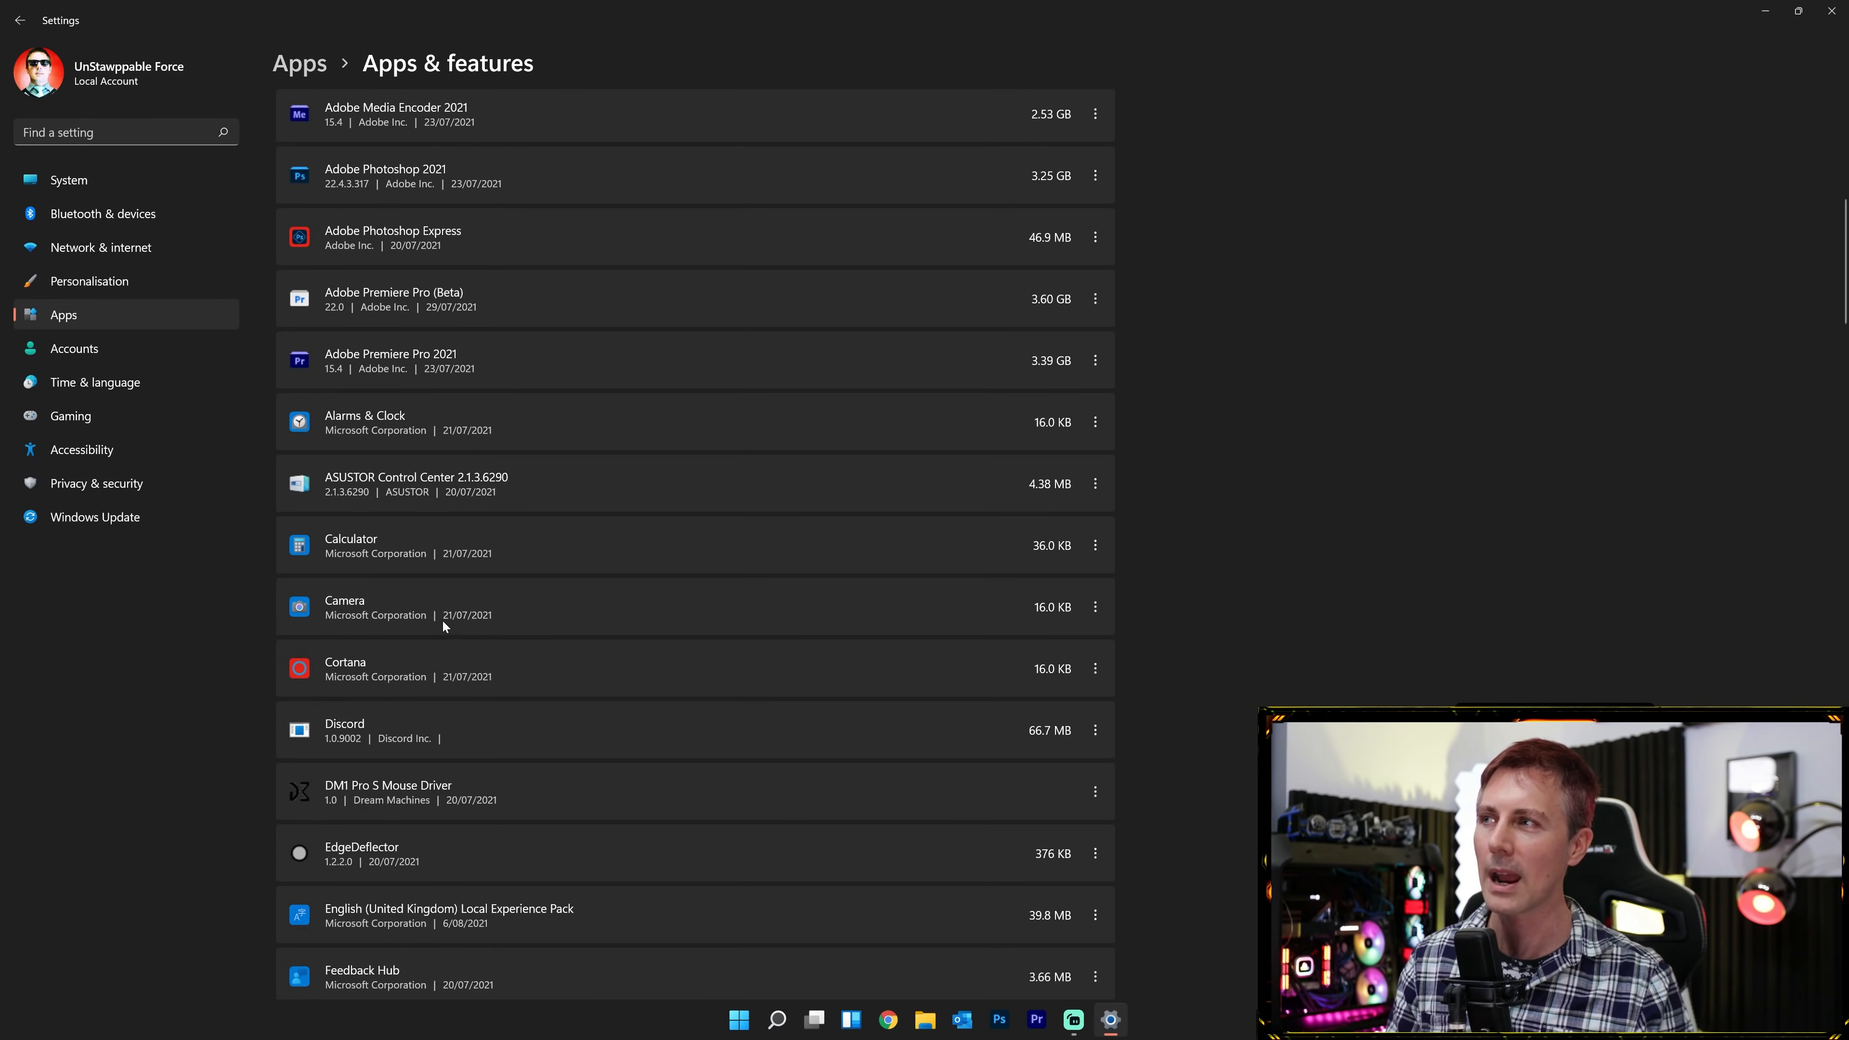
{"action": "scroll", "coordinate": [444, 622], "scroll_direction": "down", "scroll_amount": 6}
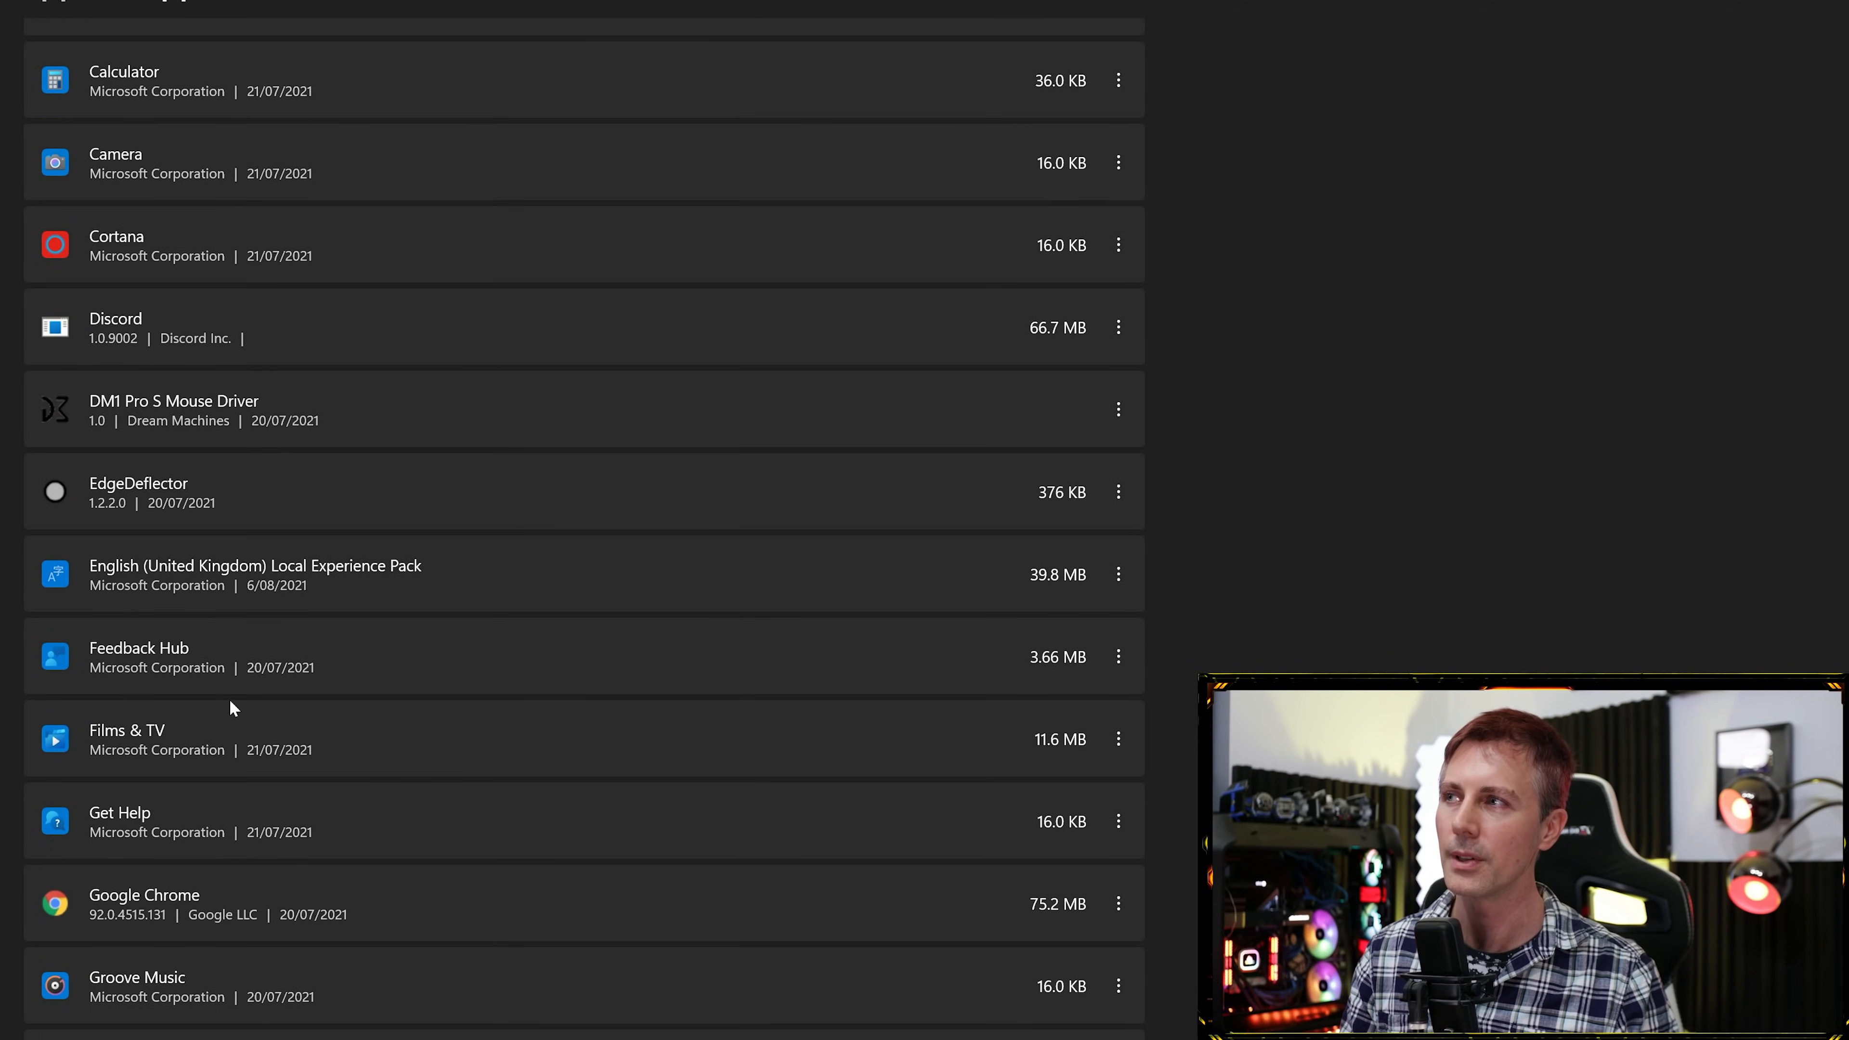
{"action": "left_click", "coordinate": [1118, 657]}
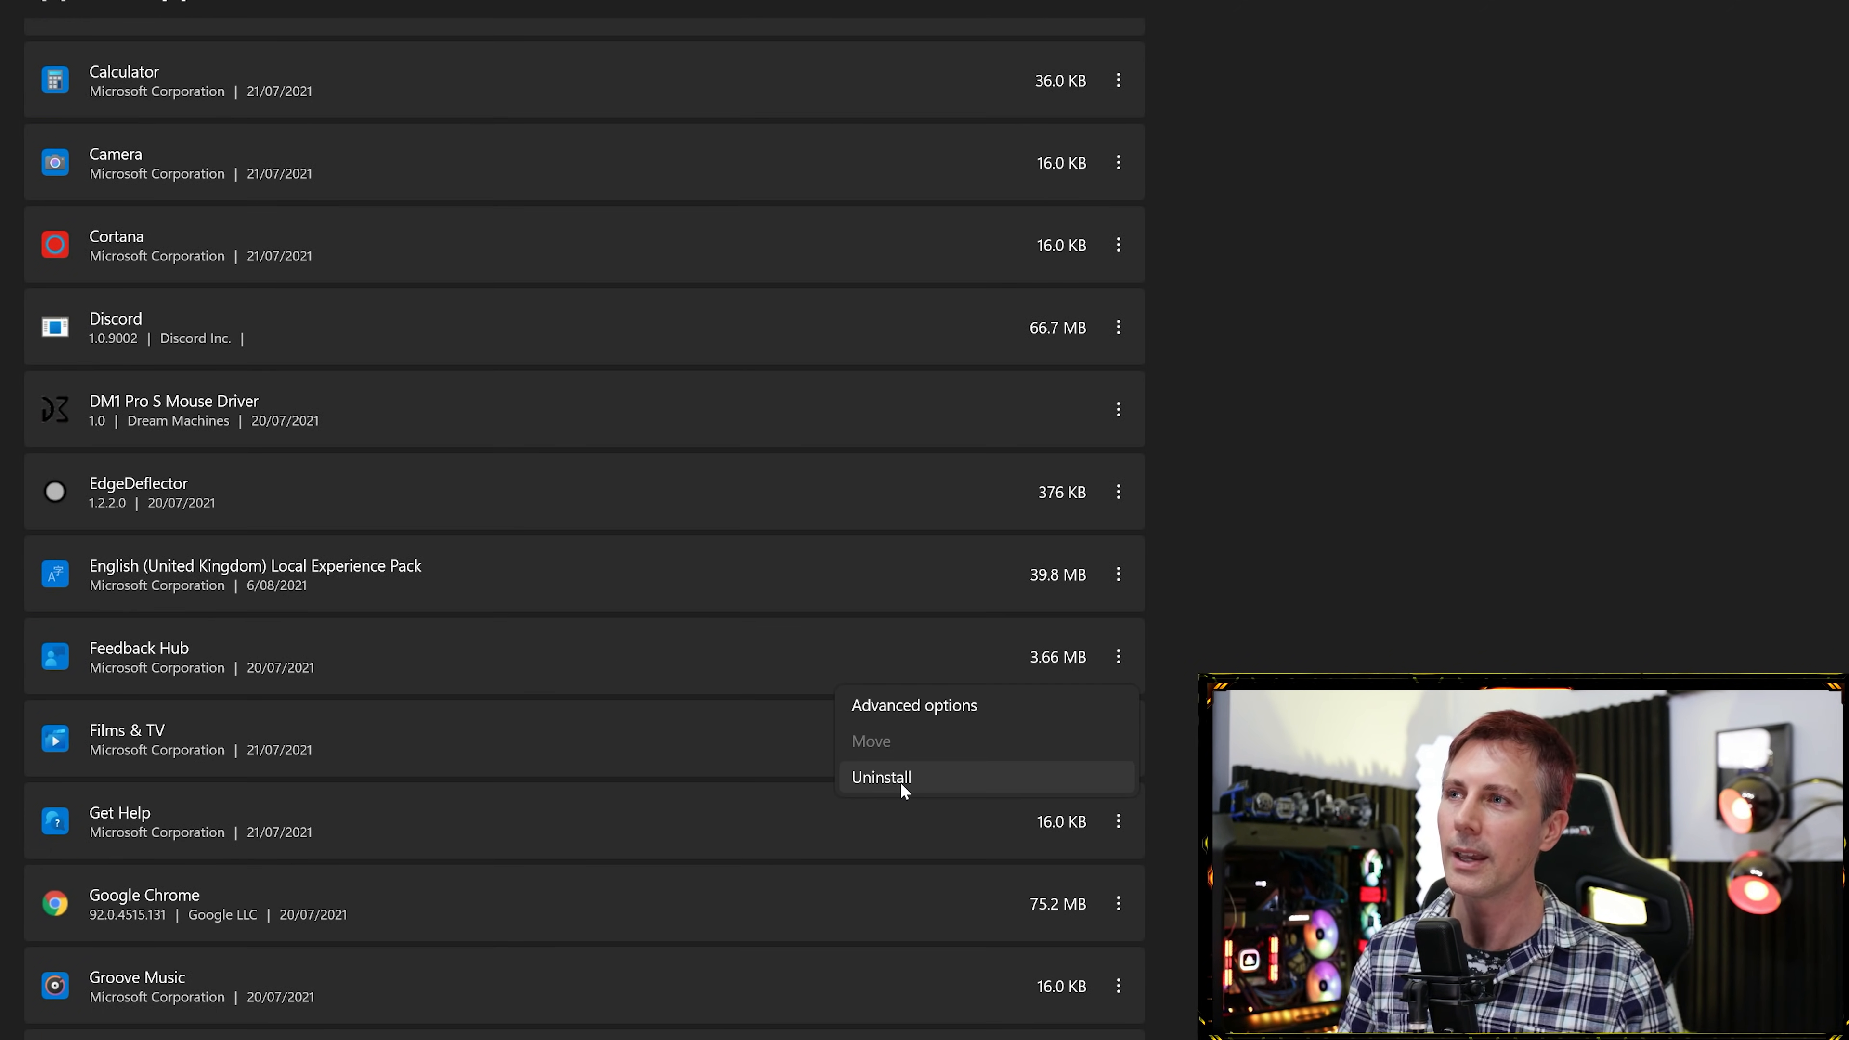
{"action": "left_click", "coordinate": [923, 776]}
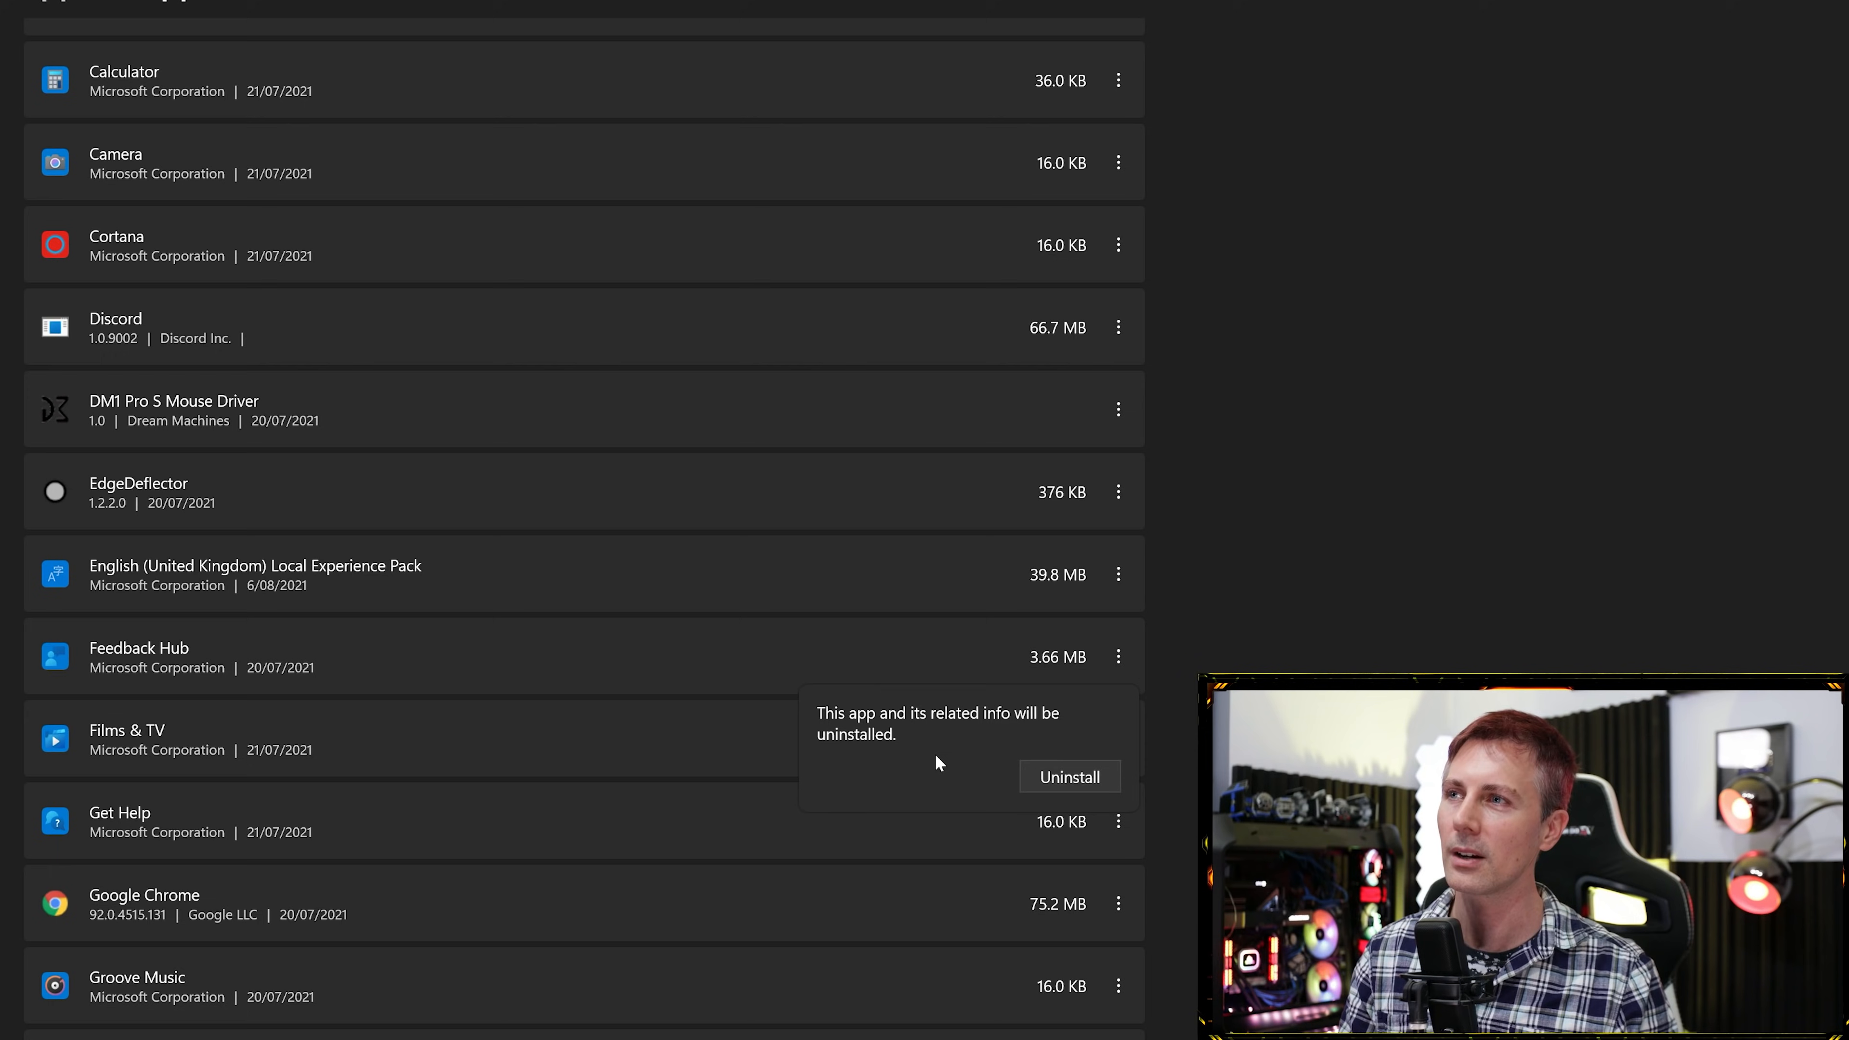
{"action": "left_click", "coordinate": [1069, 777]}
Uninstall the Films & TV app from the installed apps list.
{"action": "scroll", "coordinate": [408, 724], "scroll_direction": "down", "scroll_amount": 2}
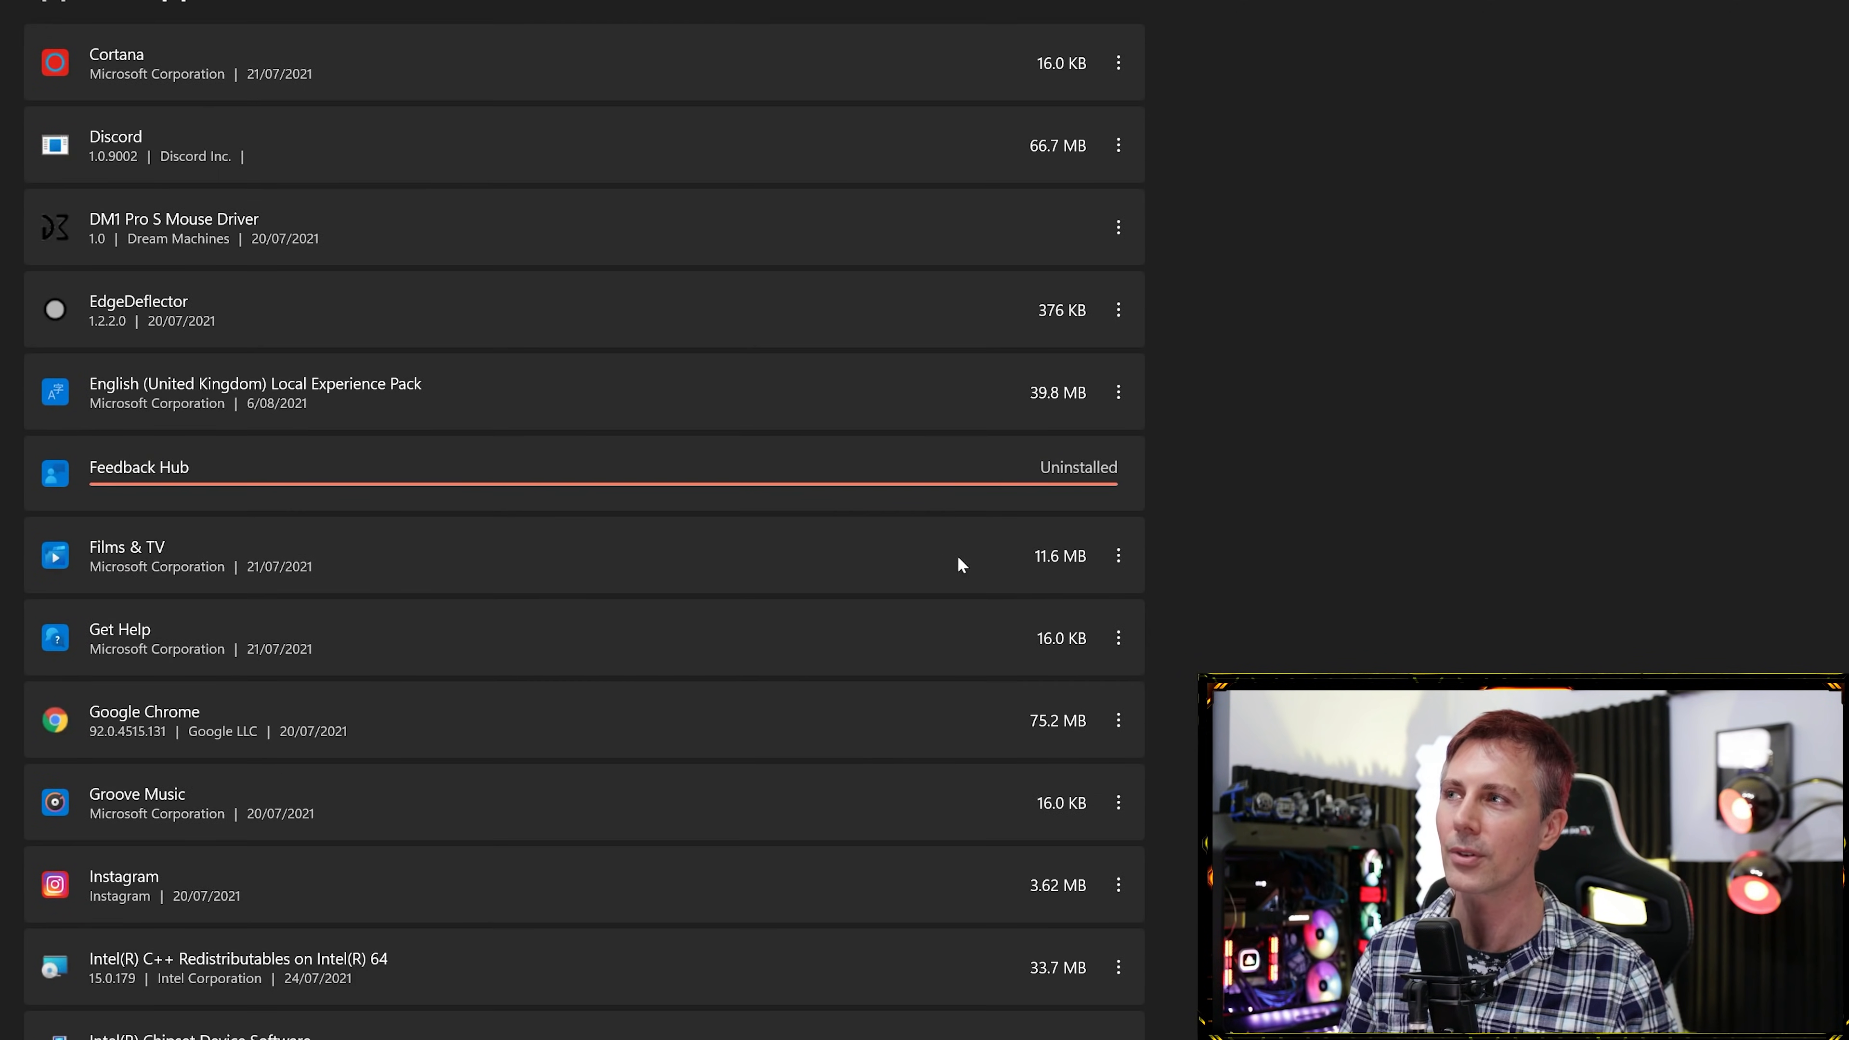
{"action": "left_click", "coordinate": [1126, 554]}
{"action": "left_click", "coordinate": [949, 670]}
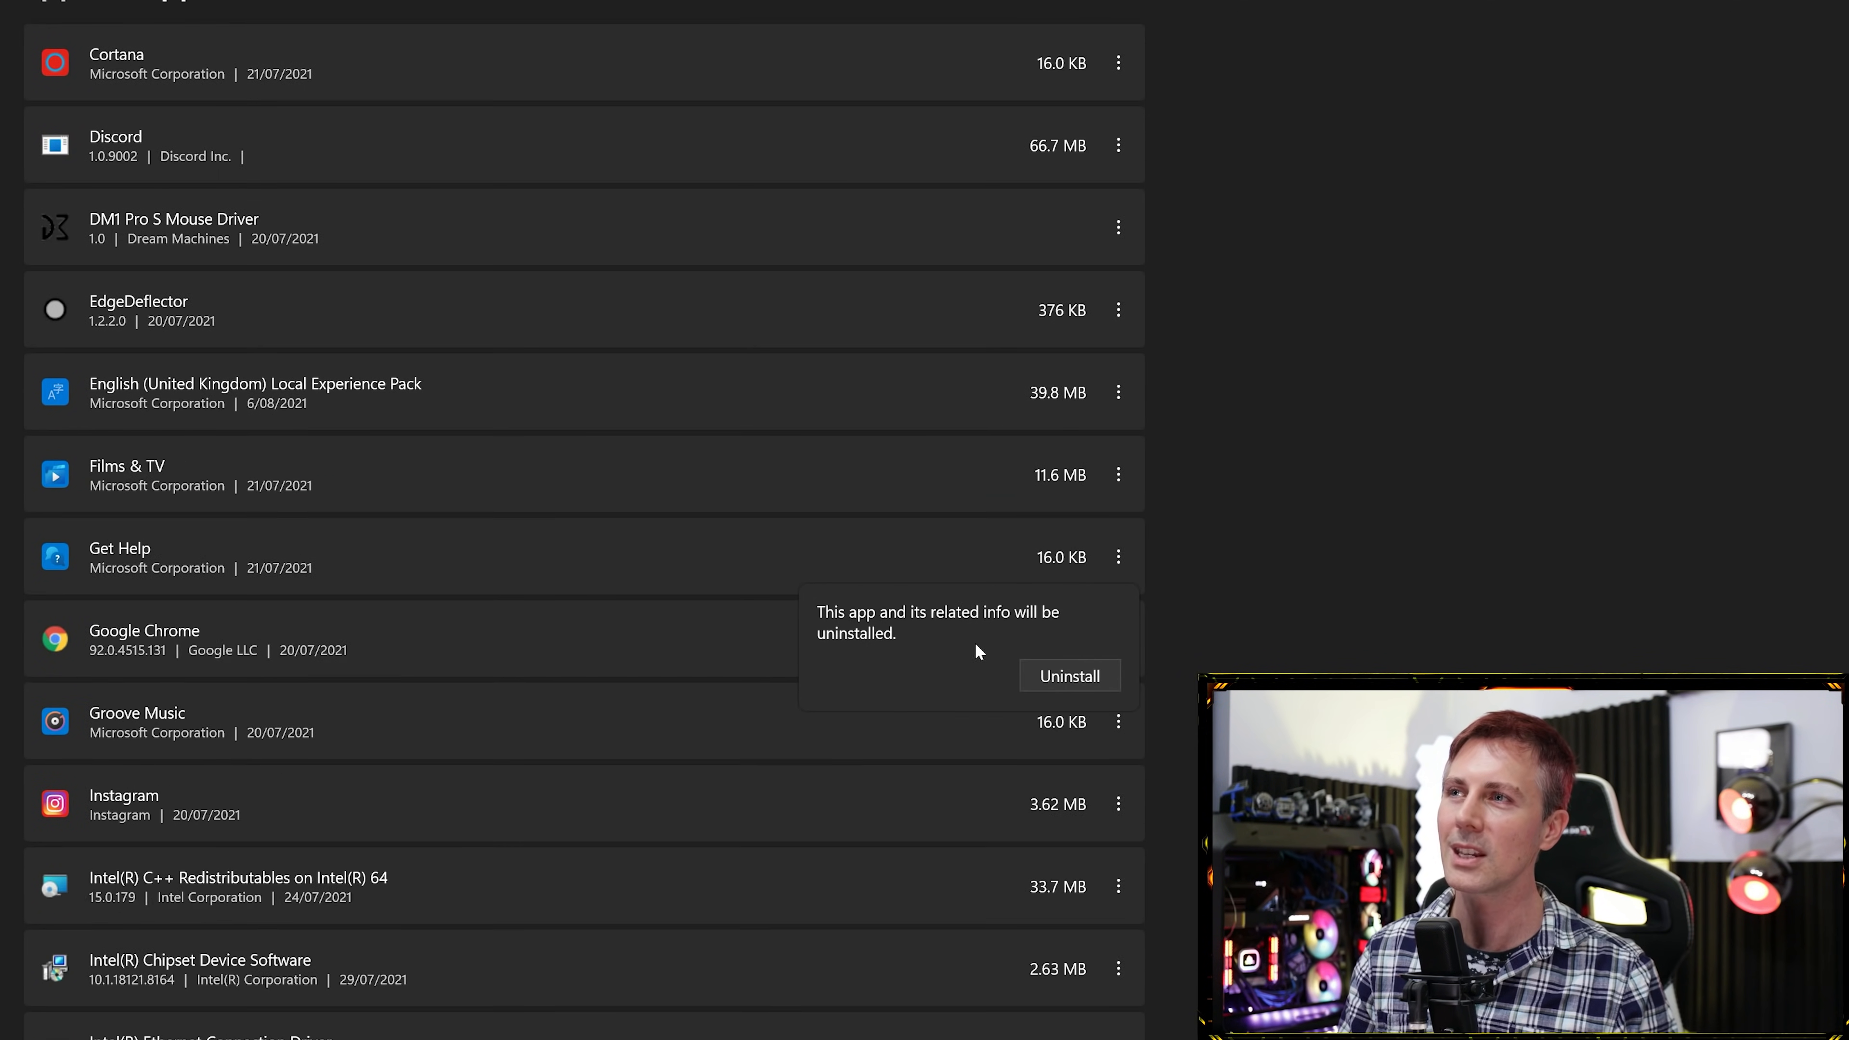
{"action": "left_click", "coordinate": [1052, 678]}
Check whether the Get Help app offers an uninstall option.
{"action": "left_click", "coordinate": [1118, 556]}
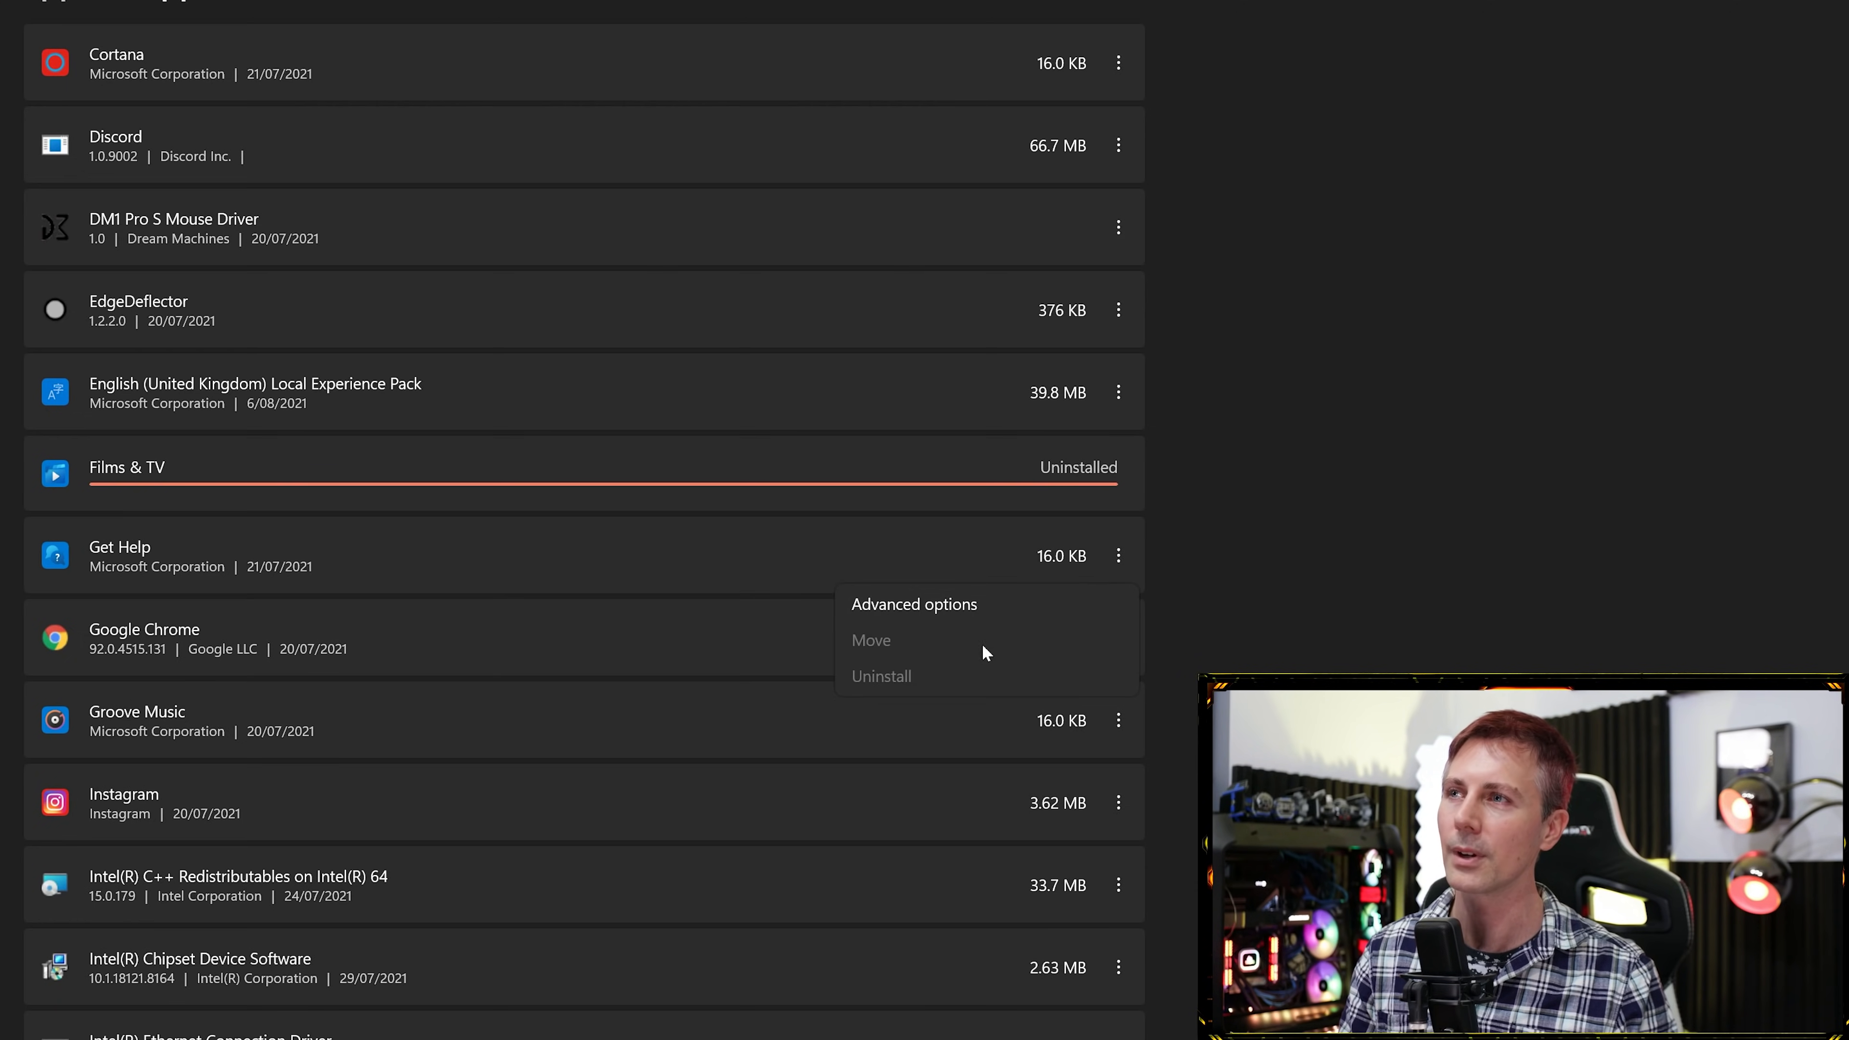
{"action": "left_click", "coordinate": [1389, 624]}
{"action": "left_click", "coordinate": [1125, 472]}
{"action": "left_click", "coordinate": [1125, 472]}
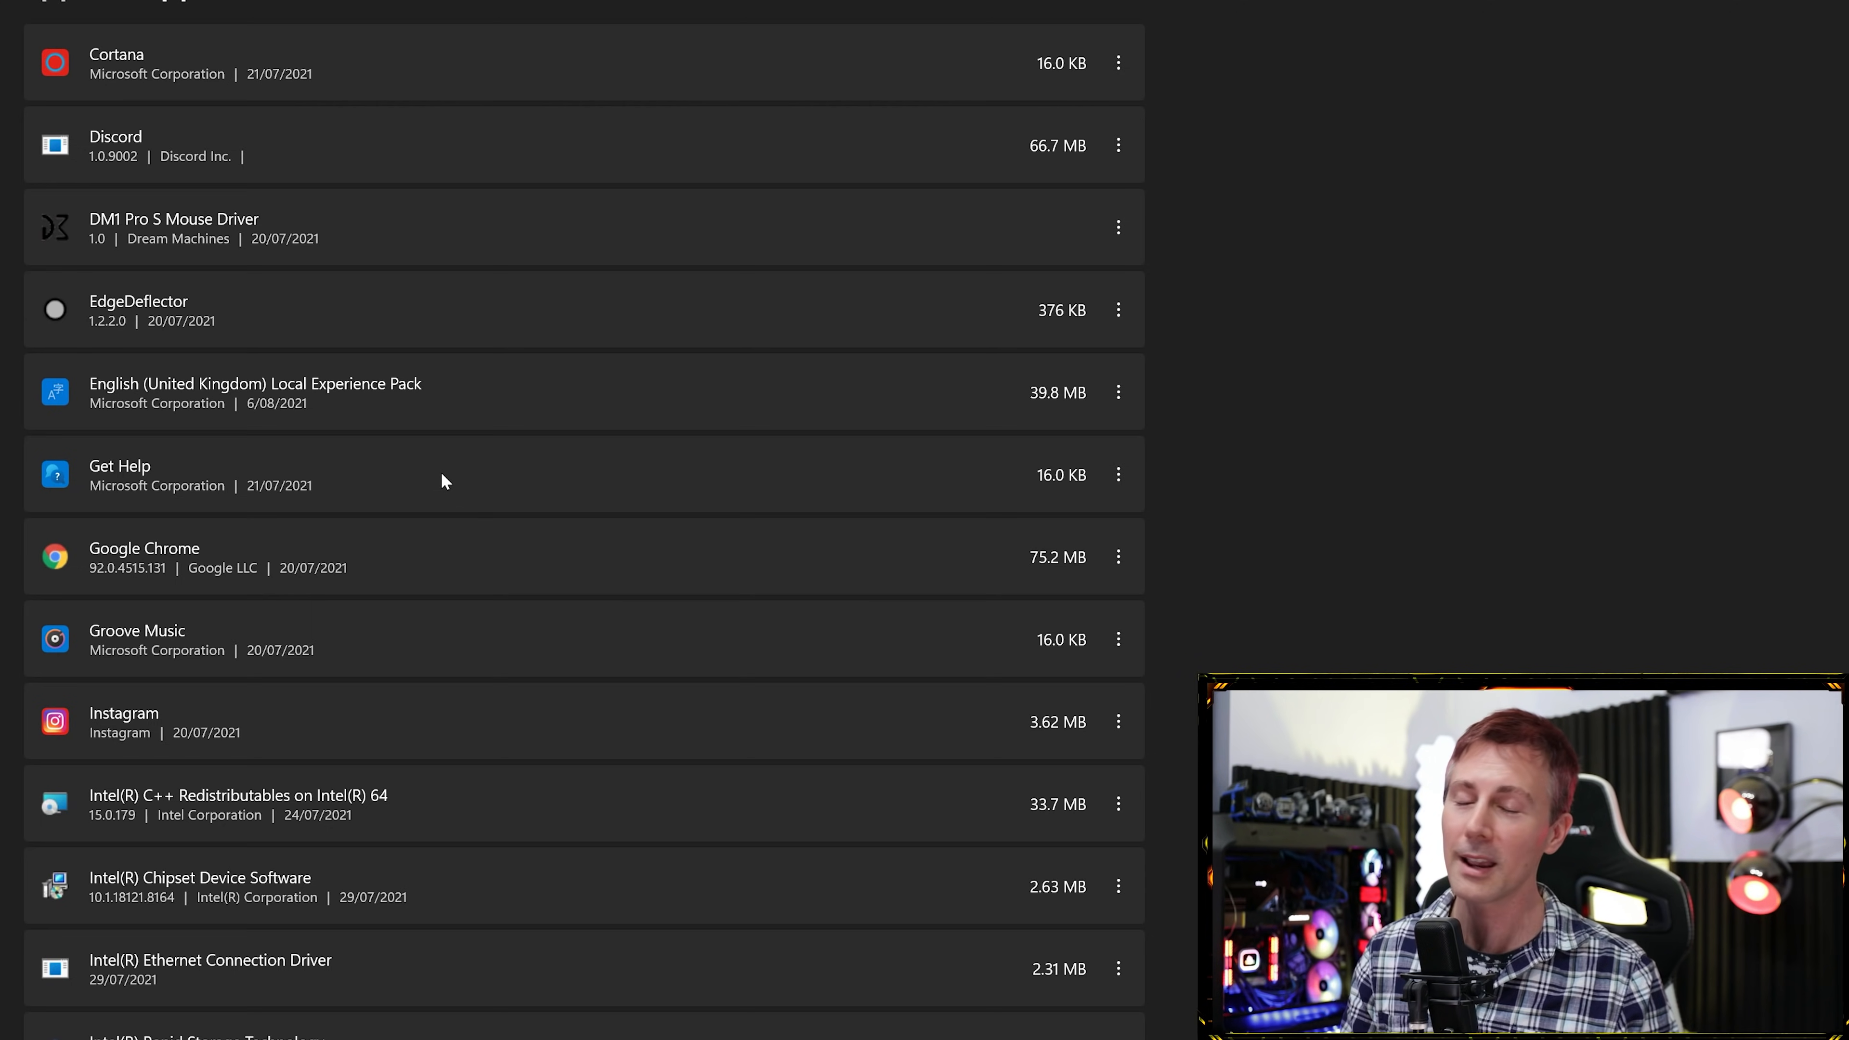
Find Mail and Calendar further along the installed apps list and uninstall it.
{"action": "scroll", "coordinate": [429, 472], "scroll_direction": "down", "scroll_amount": 2}
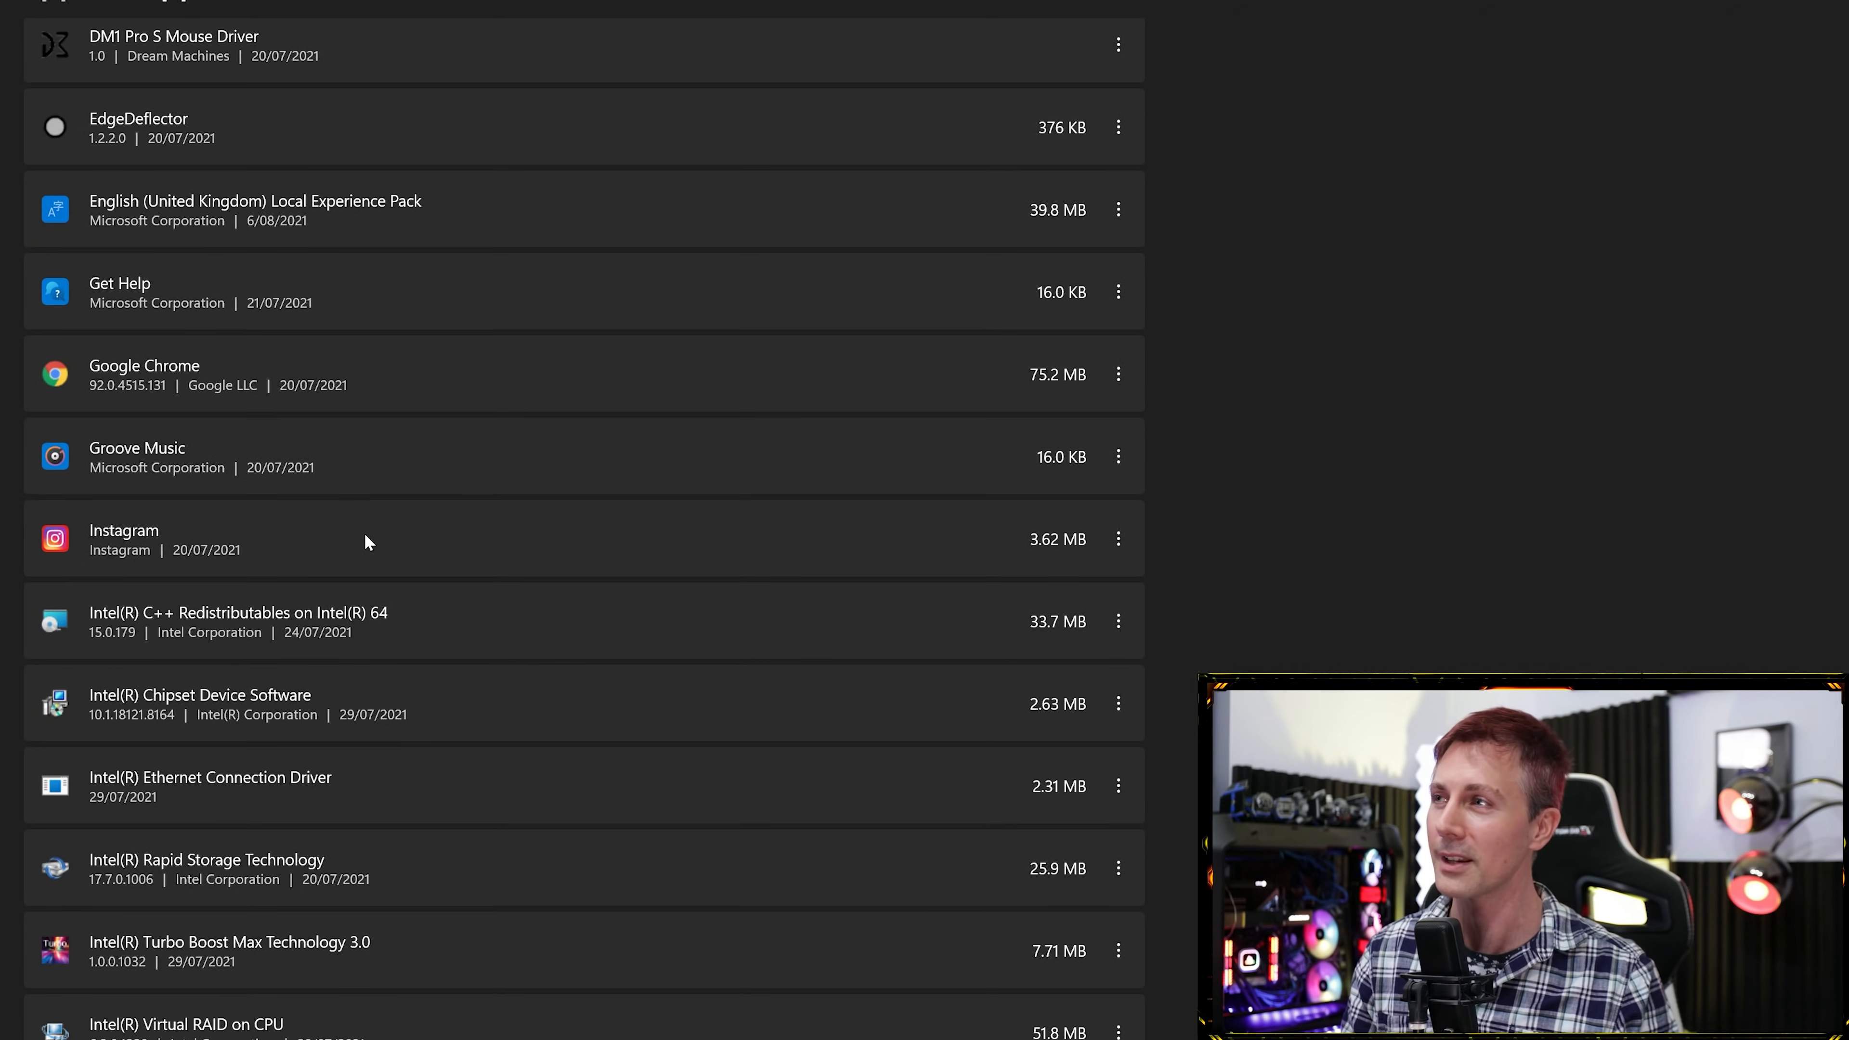
{"action": "scroll", "coordinate": [362, 536], "scroll_direction": "down", "scroll_amount": 2}
{"action": "scroll", "coordinate": [362, 681], "scroll_direction": "down", "scroll_amount": 4}
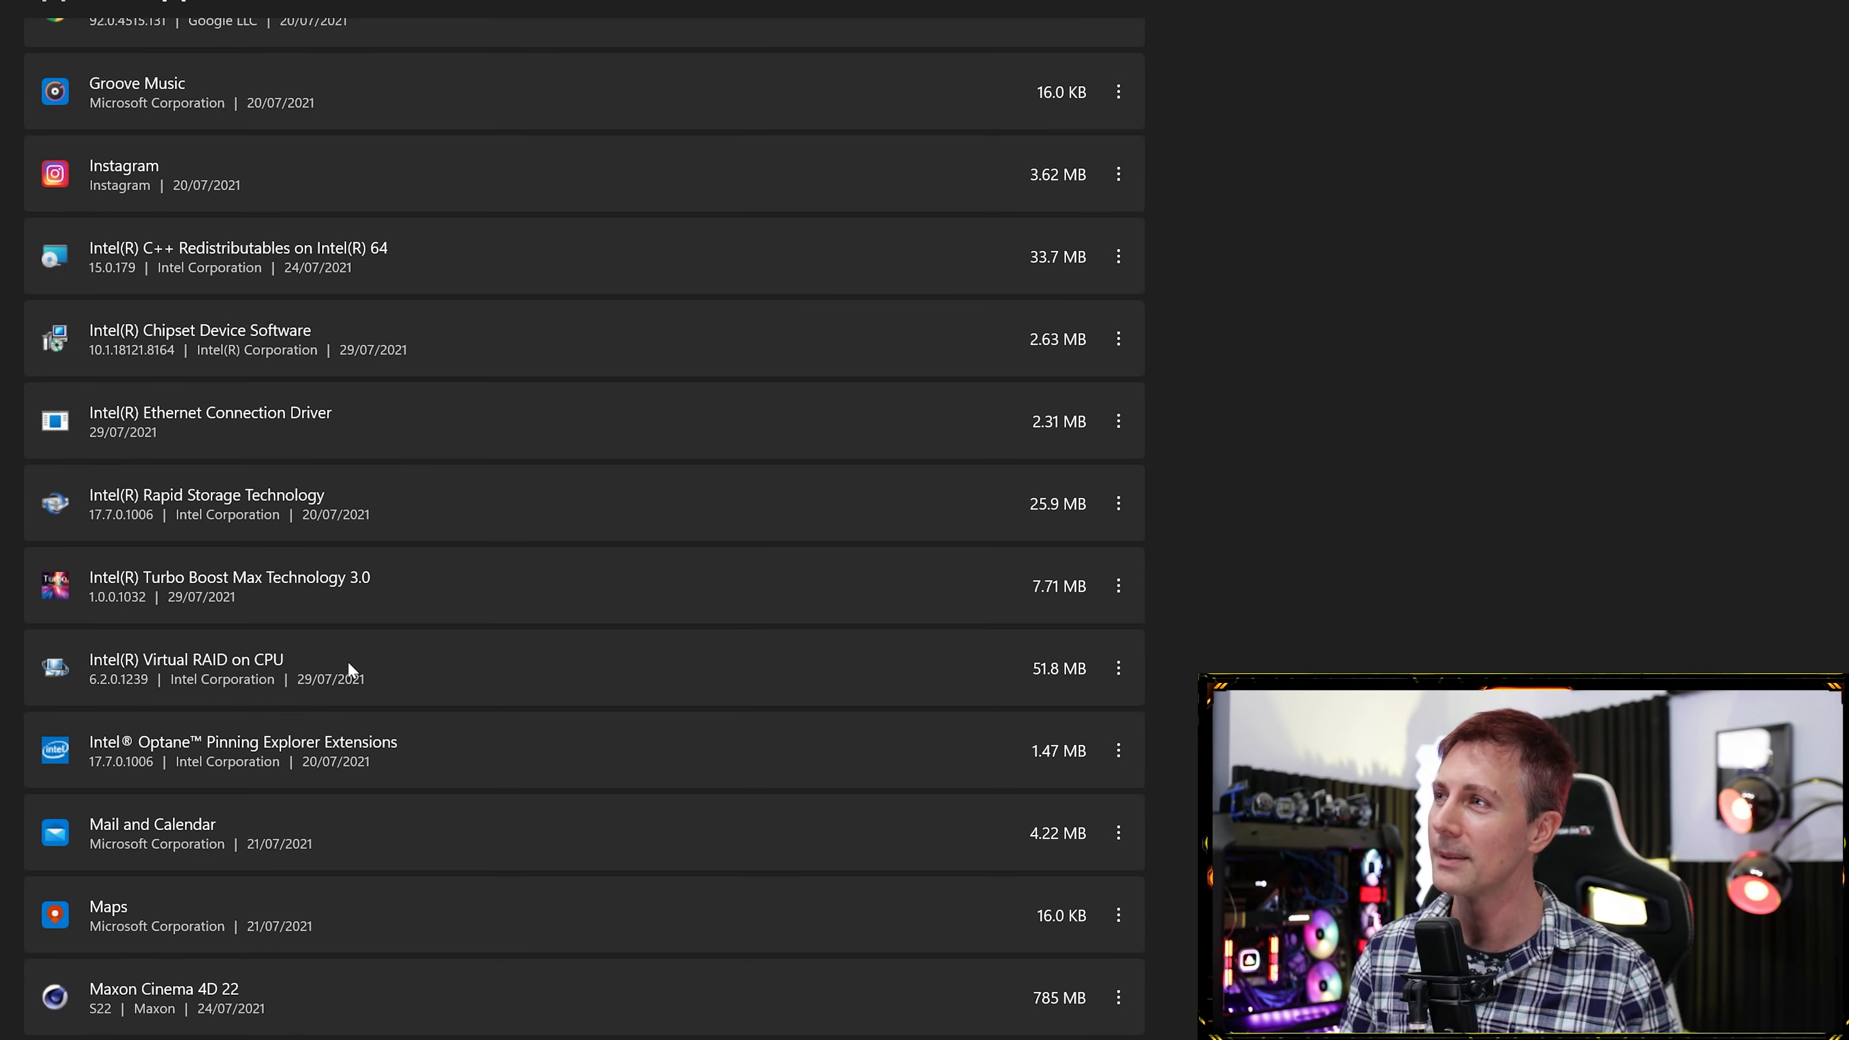
{"action": "left_click", "coordinate": [1118, 651]}
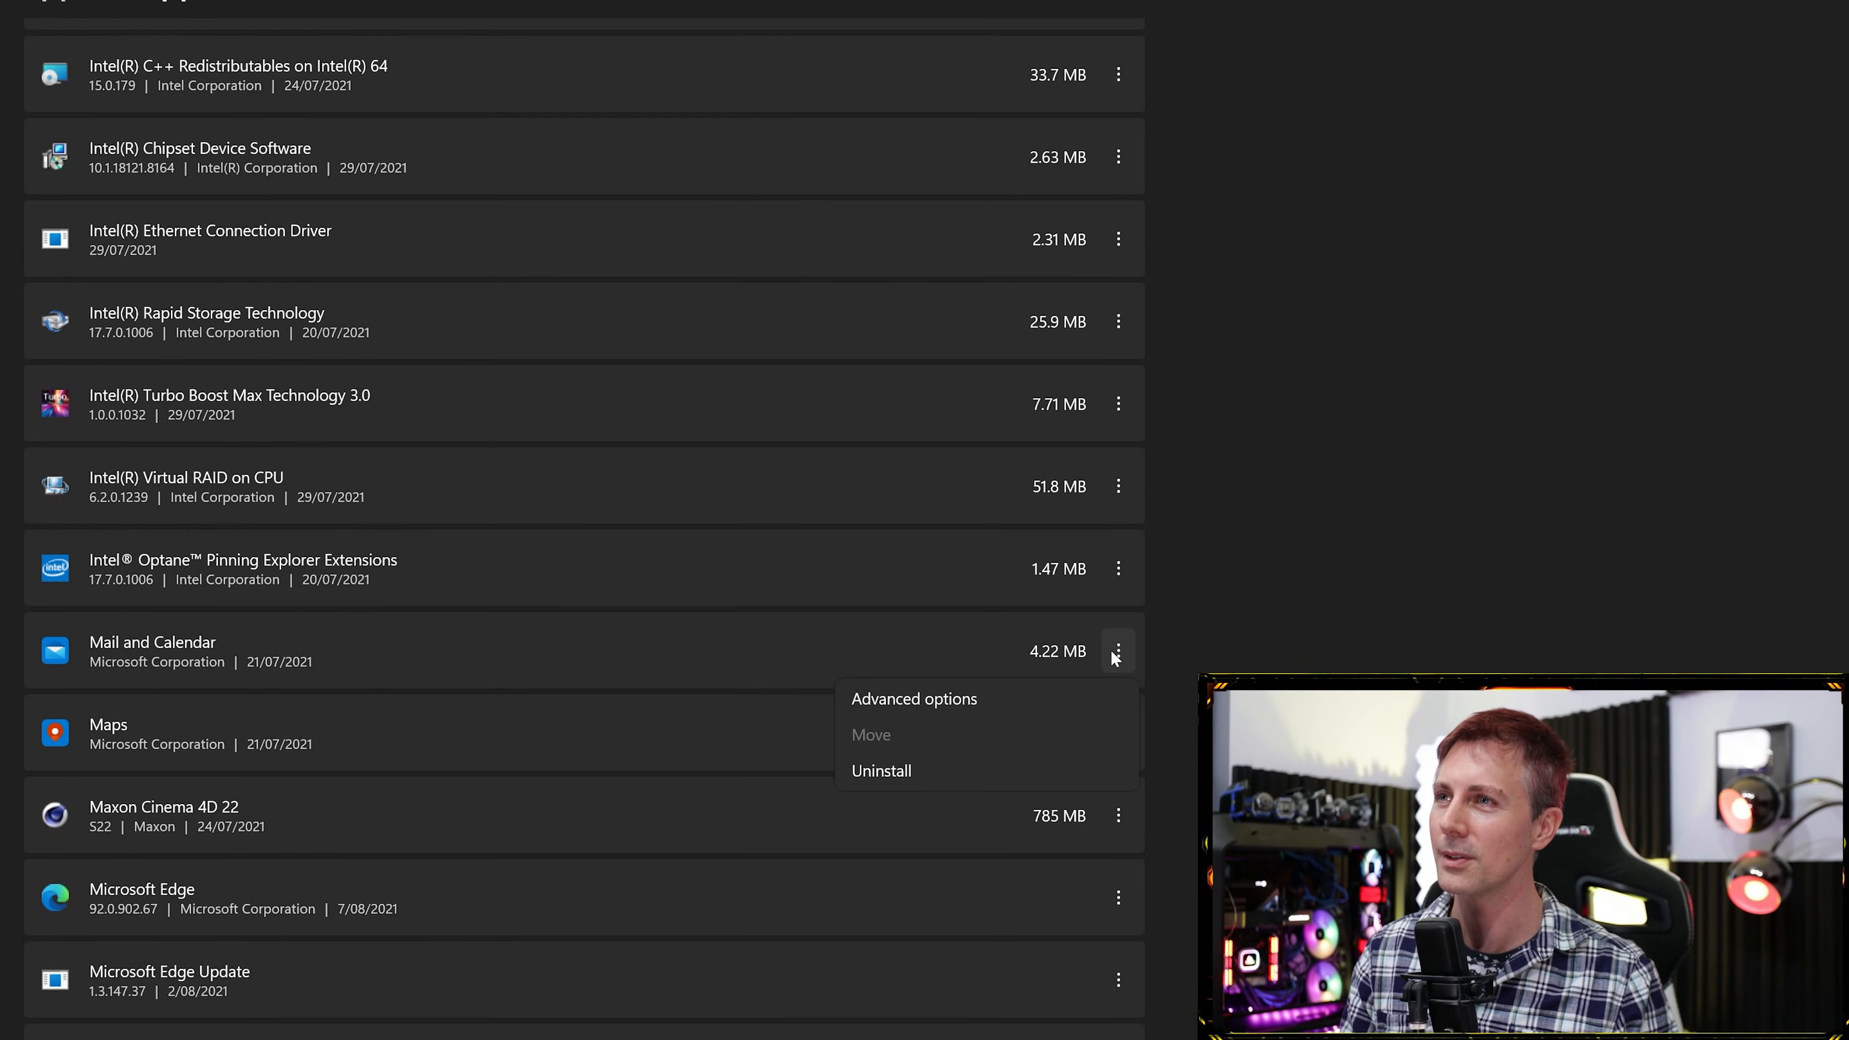
{"action": "left_click", "coordinate": [898, 769]}
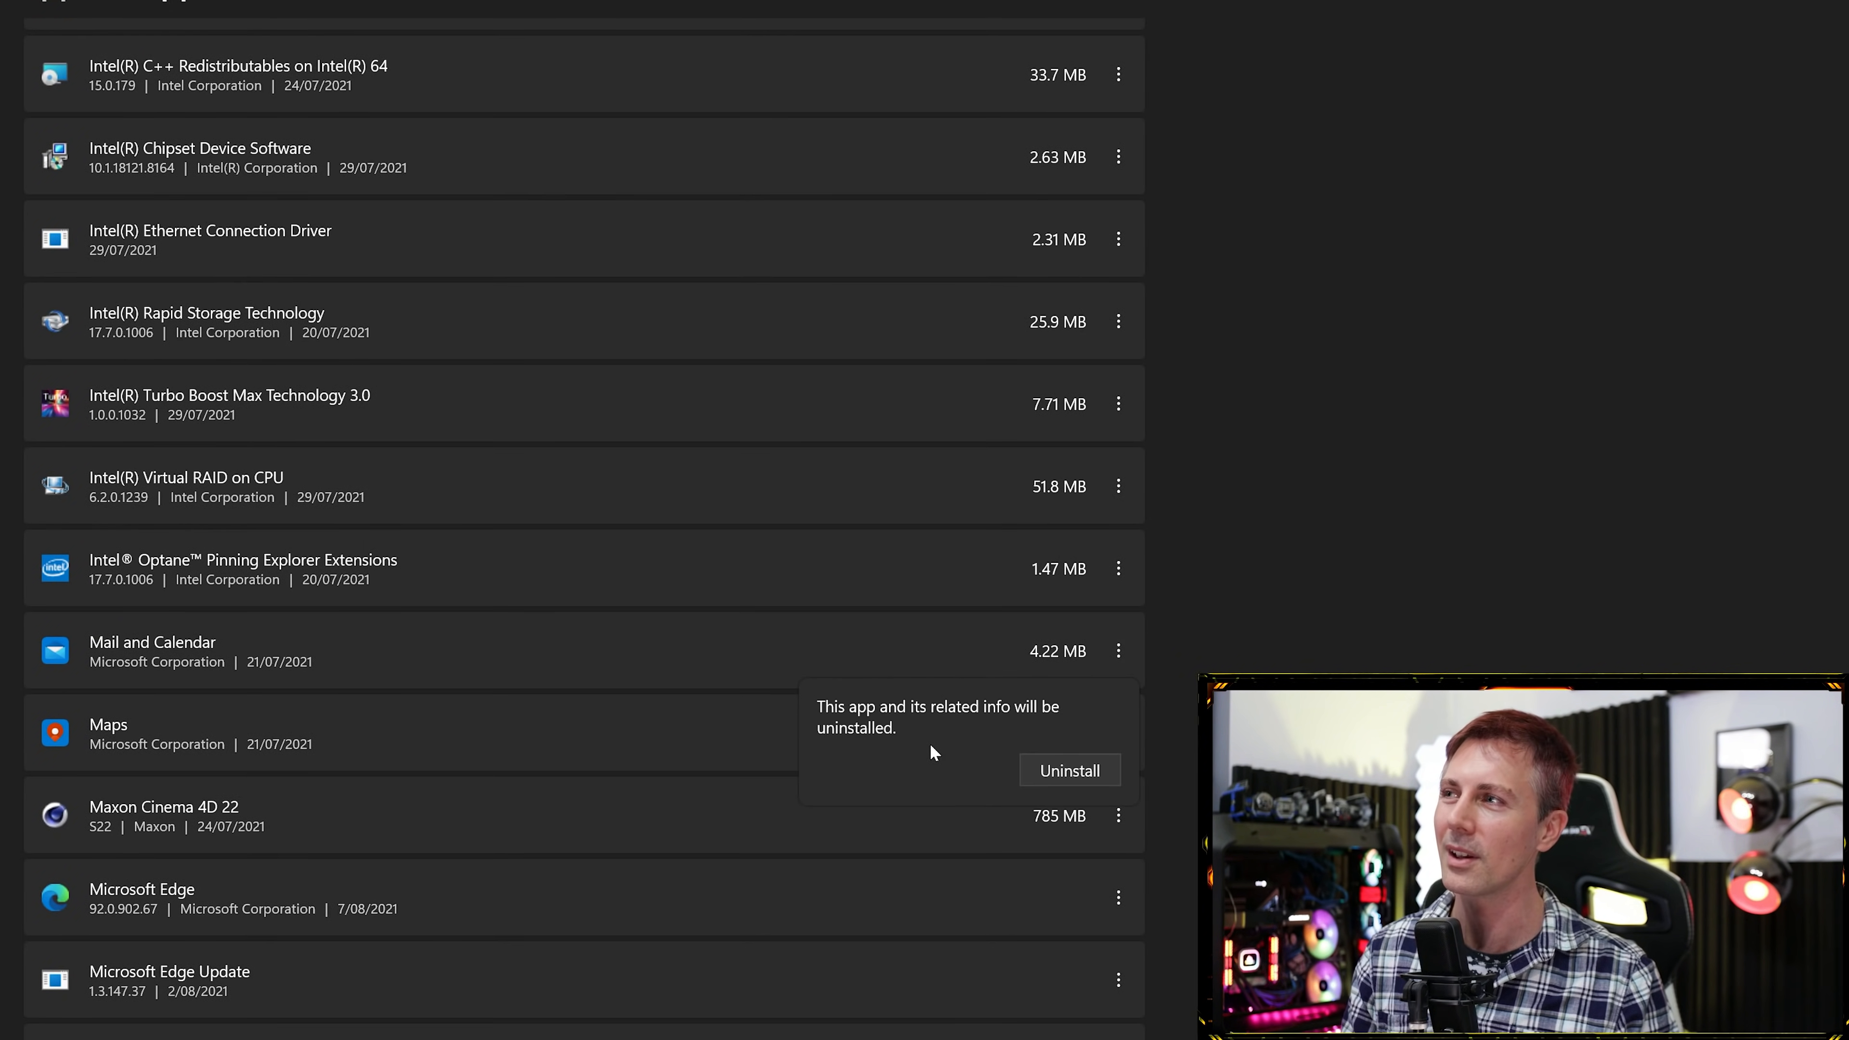
{"action": "left_click", "coordinate": [1054, 769]}
Check the uninstall options for Maps, Microsoft Edge Update and Microsoft Photos.
{"action": "scroll", "coordinate": [866, 759], "scroll_direction": "down", "scroll_amount": 2}
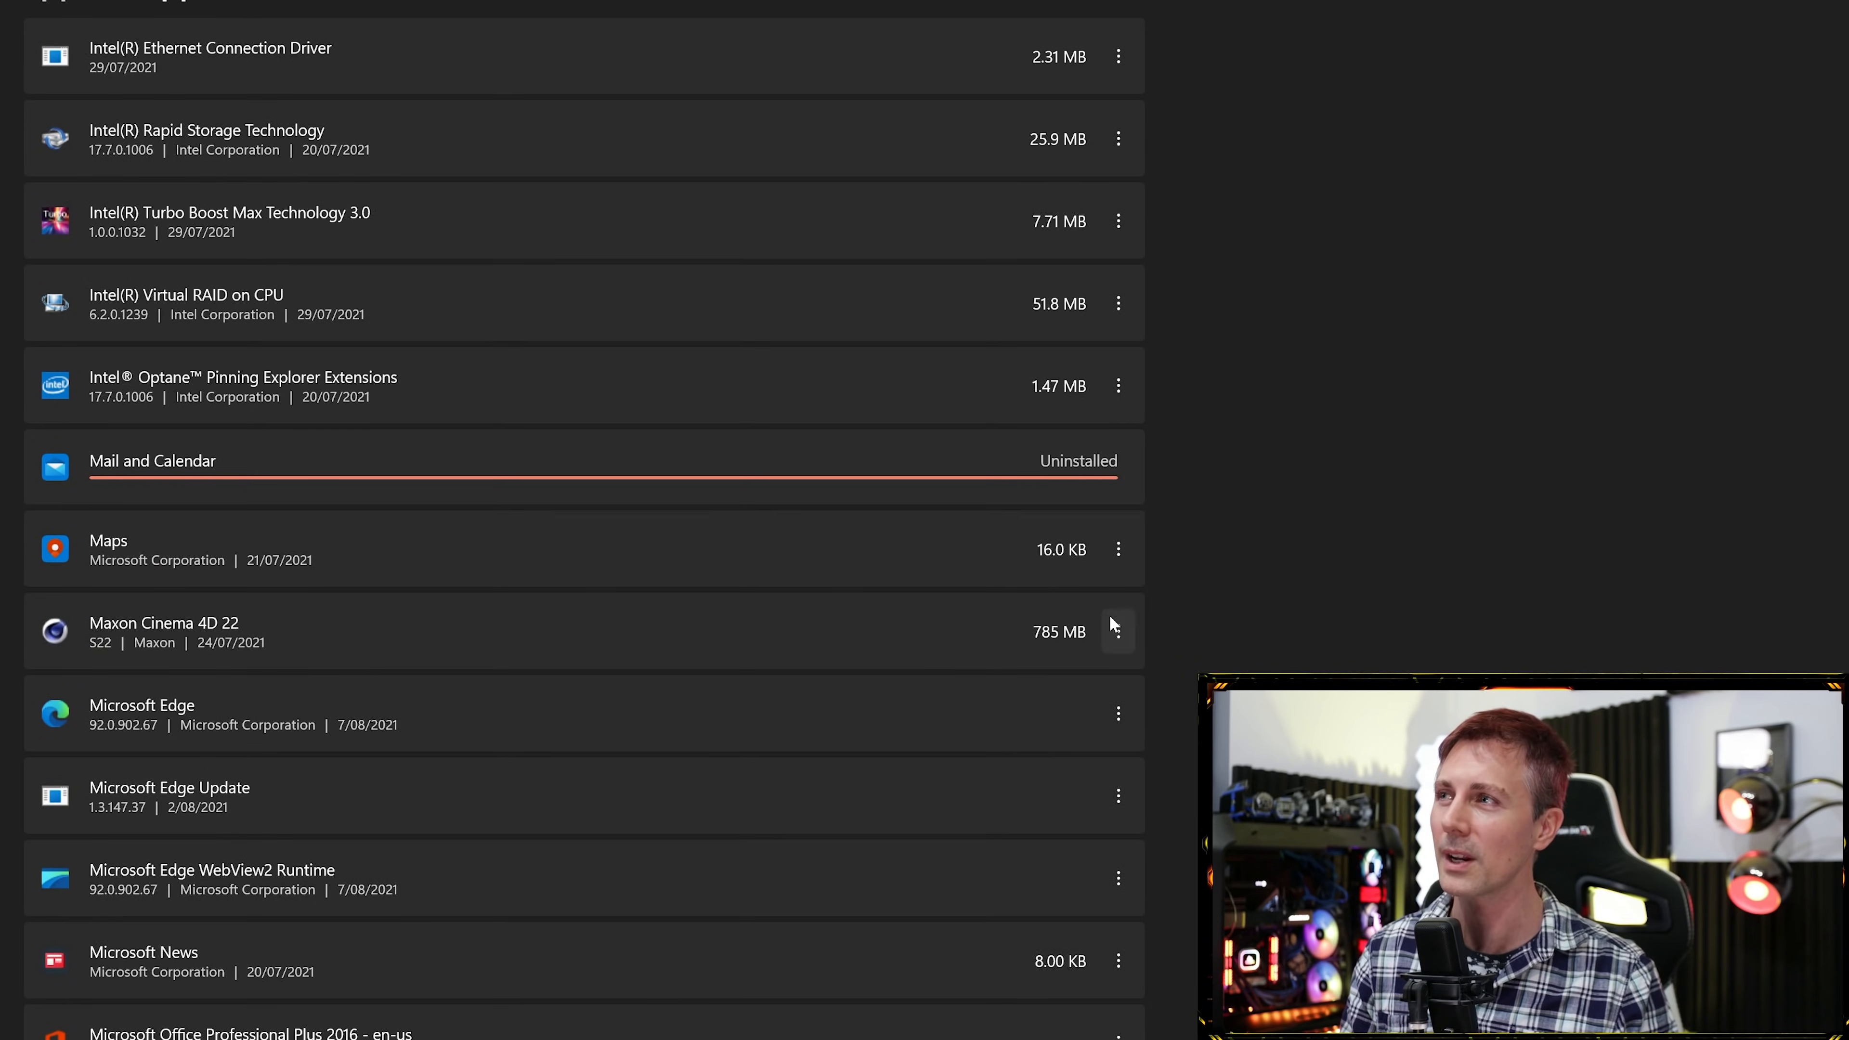
{"action": "left_click", "coordinate": [1118, 550]}
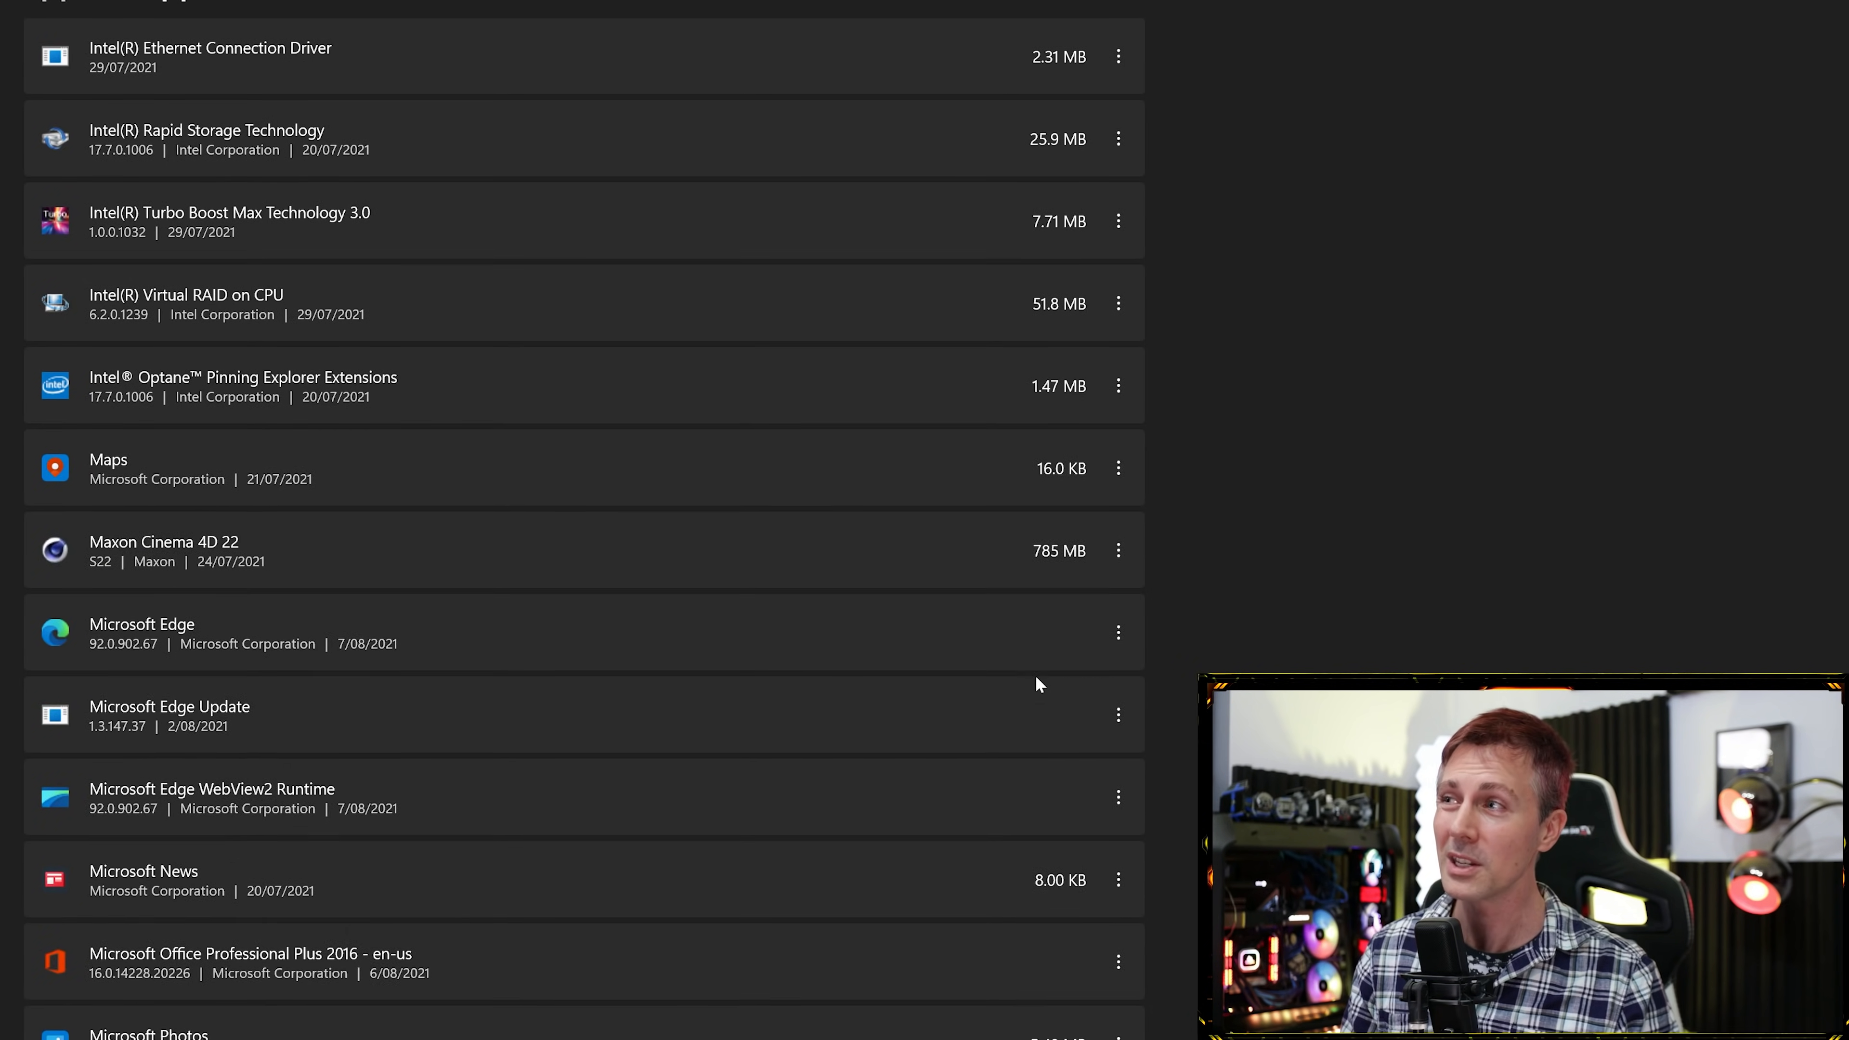
{"action": "scroll", "coordinate": [843, 621], "scroll_direction": "down", "scroll_amount": 2}
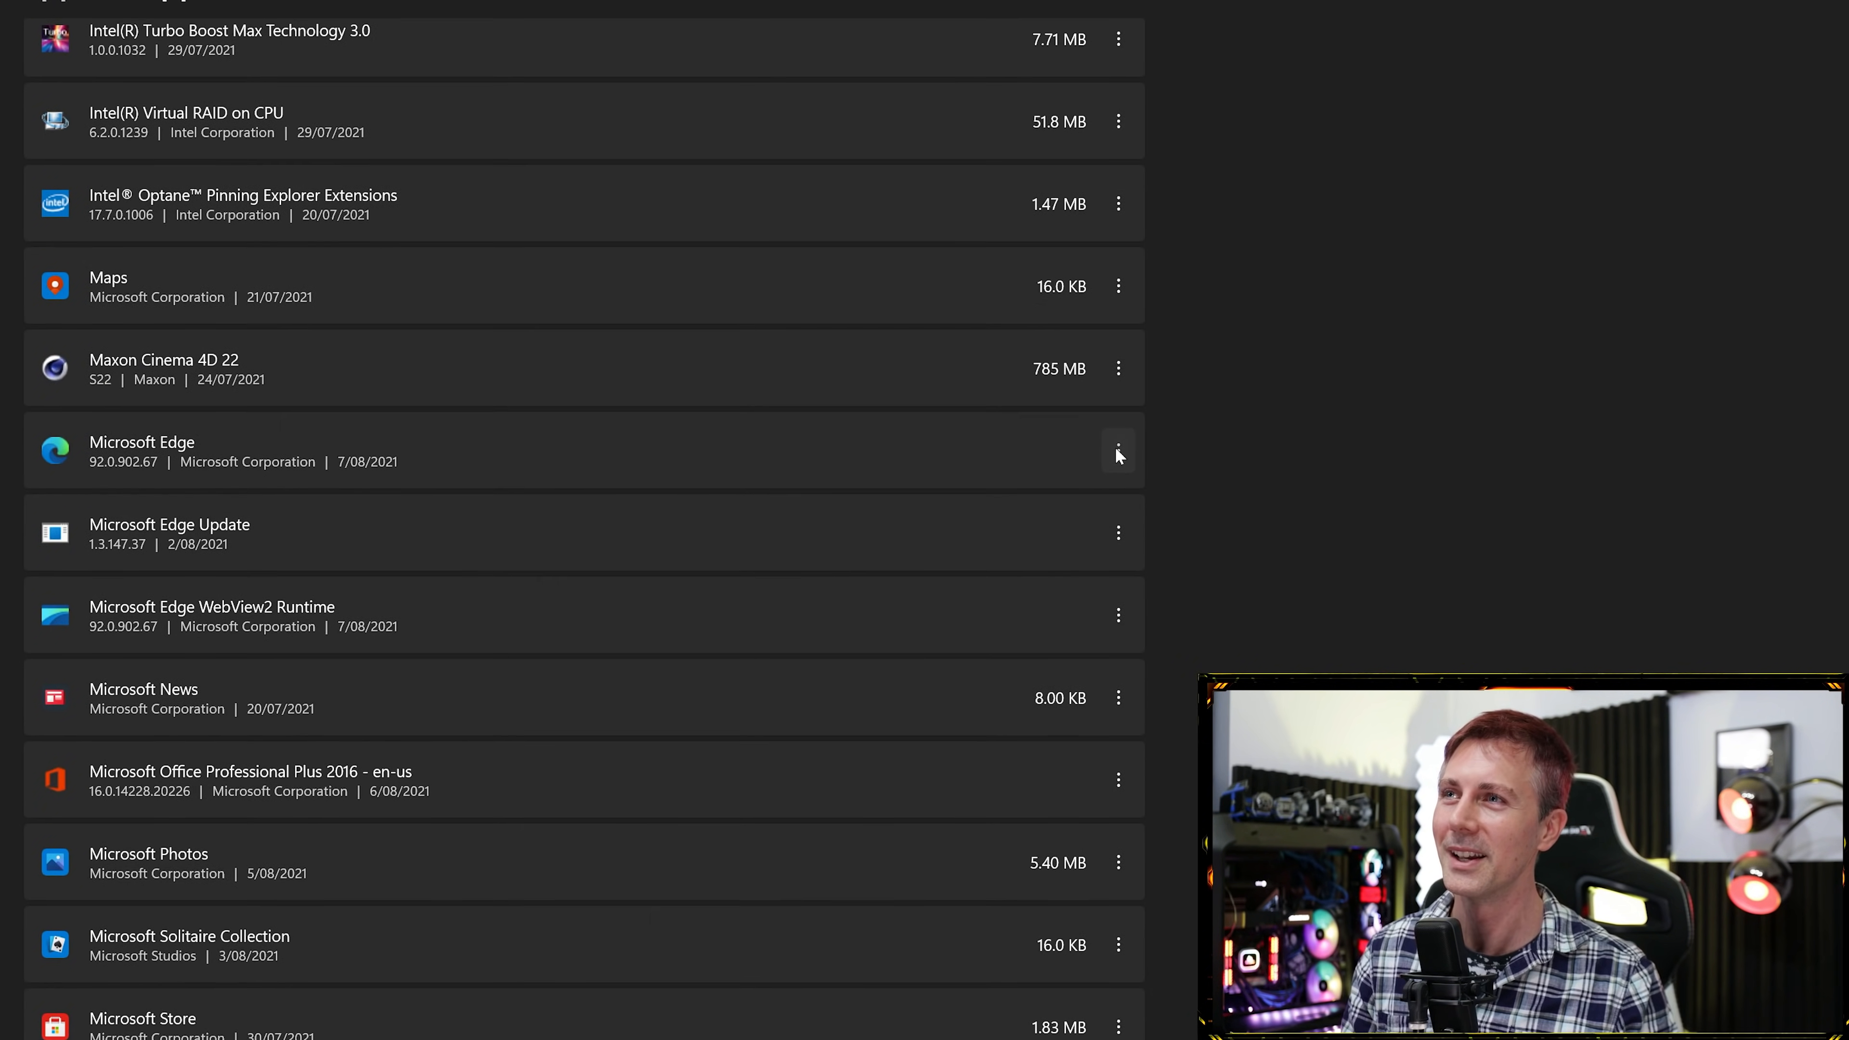
{"action": "left_click", "coordinate": [1120, 534]}
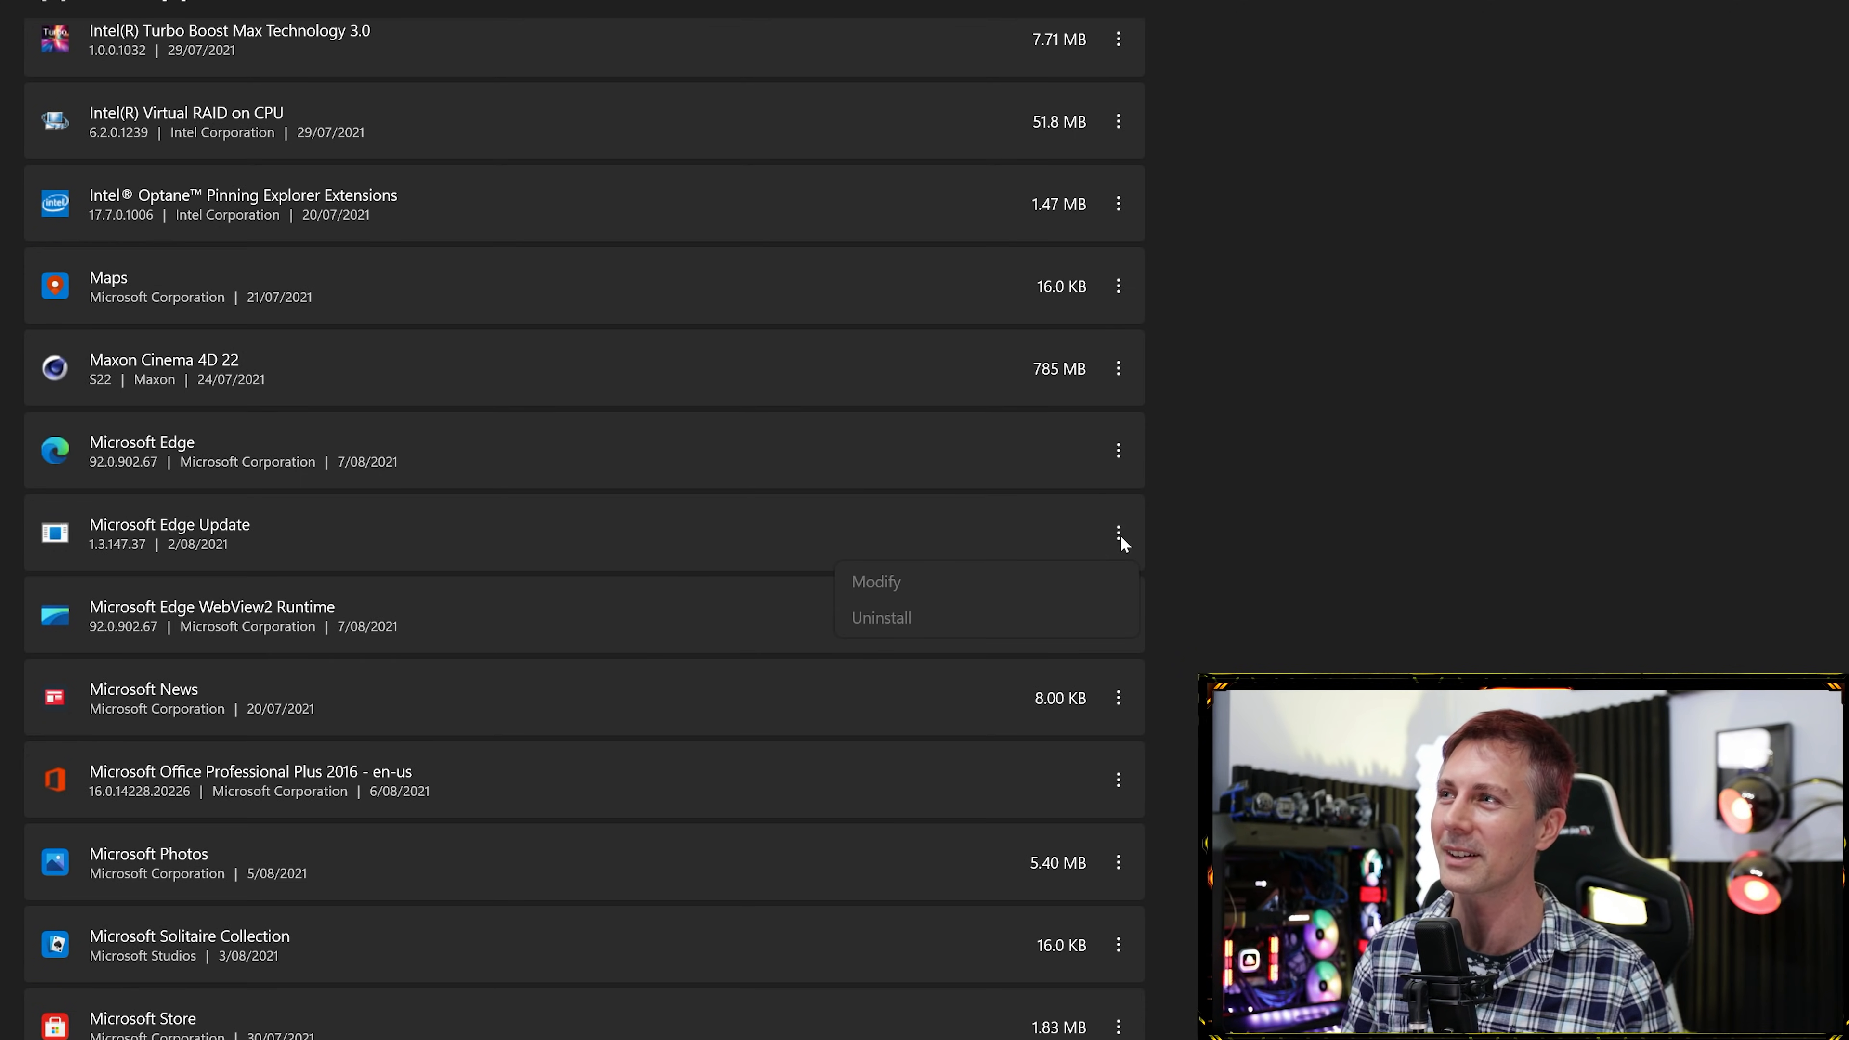
{"action": "left_click", "coordinate": [1141, 547]}
{"action": "scroll", "coordinate": [1093, 603], "scroll_direction": "down", "scroll_amount": 4}
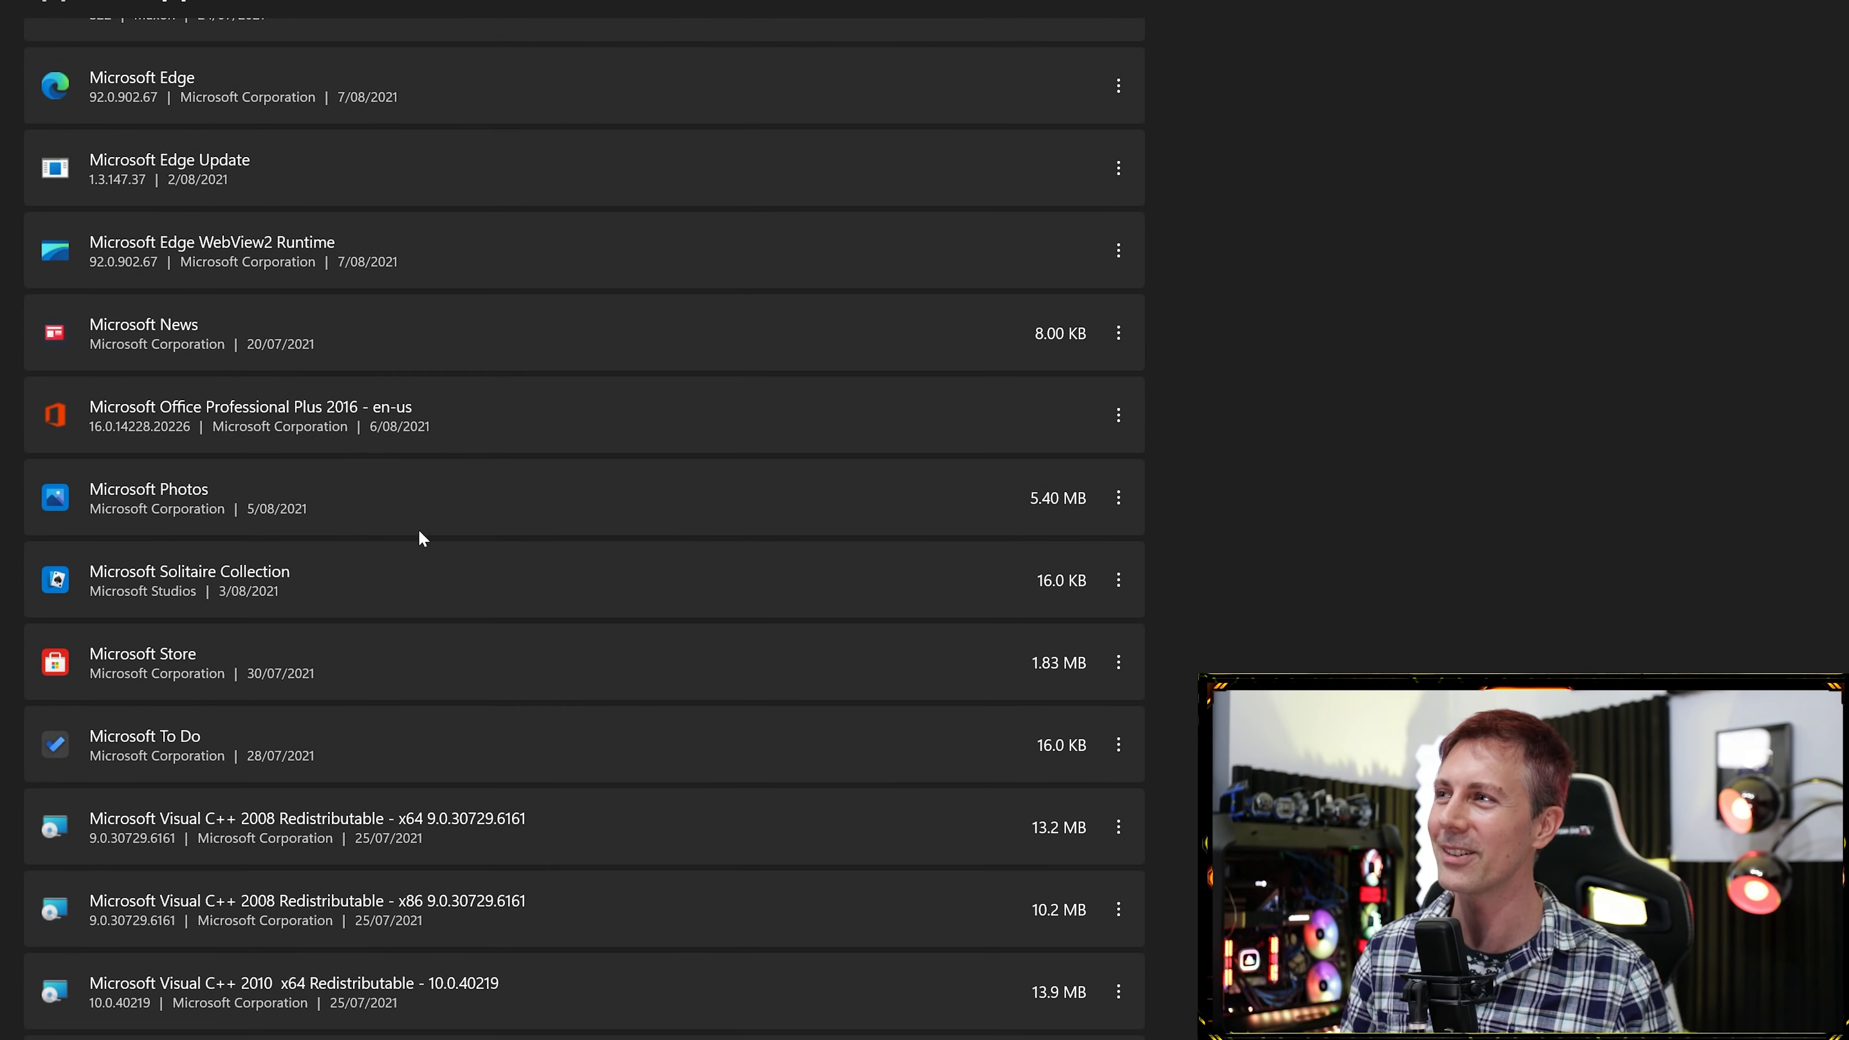
{"action": "left_click", "coordinate": [1120, 500]}
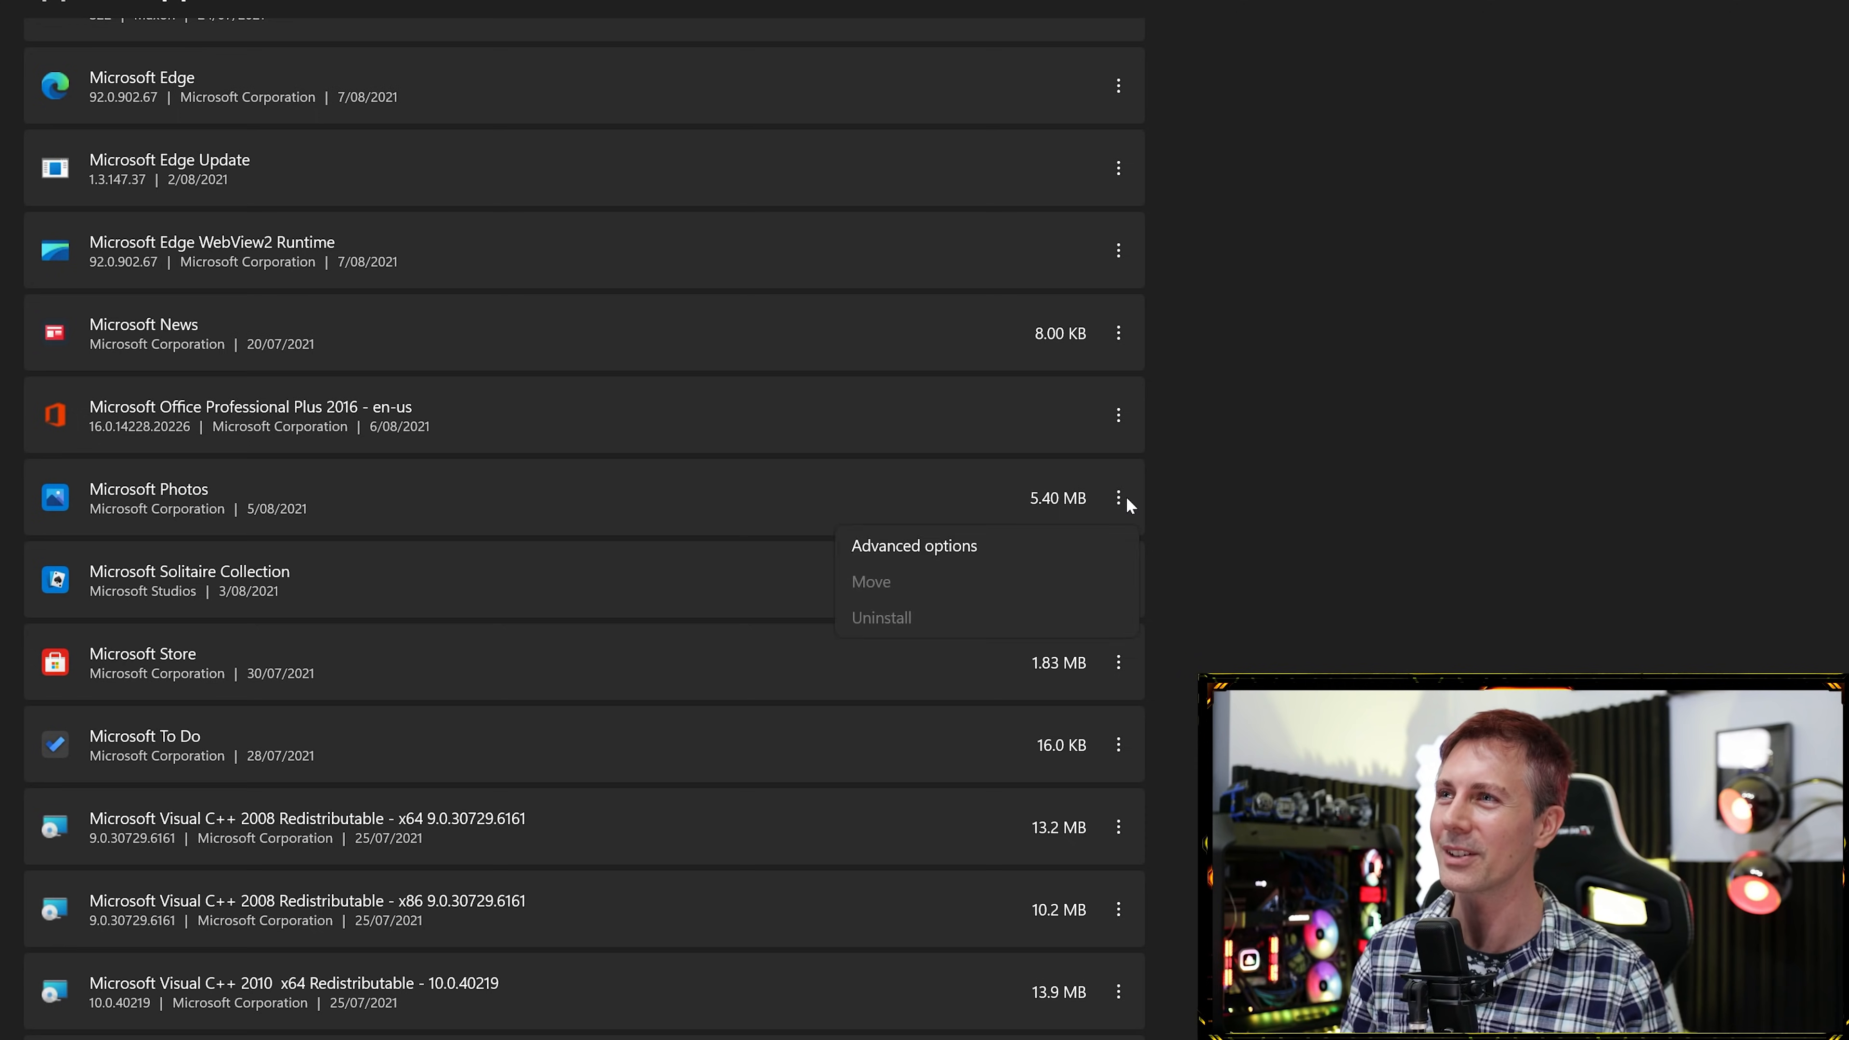
{"action": "left_click", "coordinate": [1126, 496]}
Uninstall Microsoft To Do from the installed apps list.
{"action": "scroll", "coordinate": [413, 673], "scroll_direction": "down", "scroll_amount": 2}
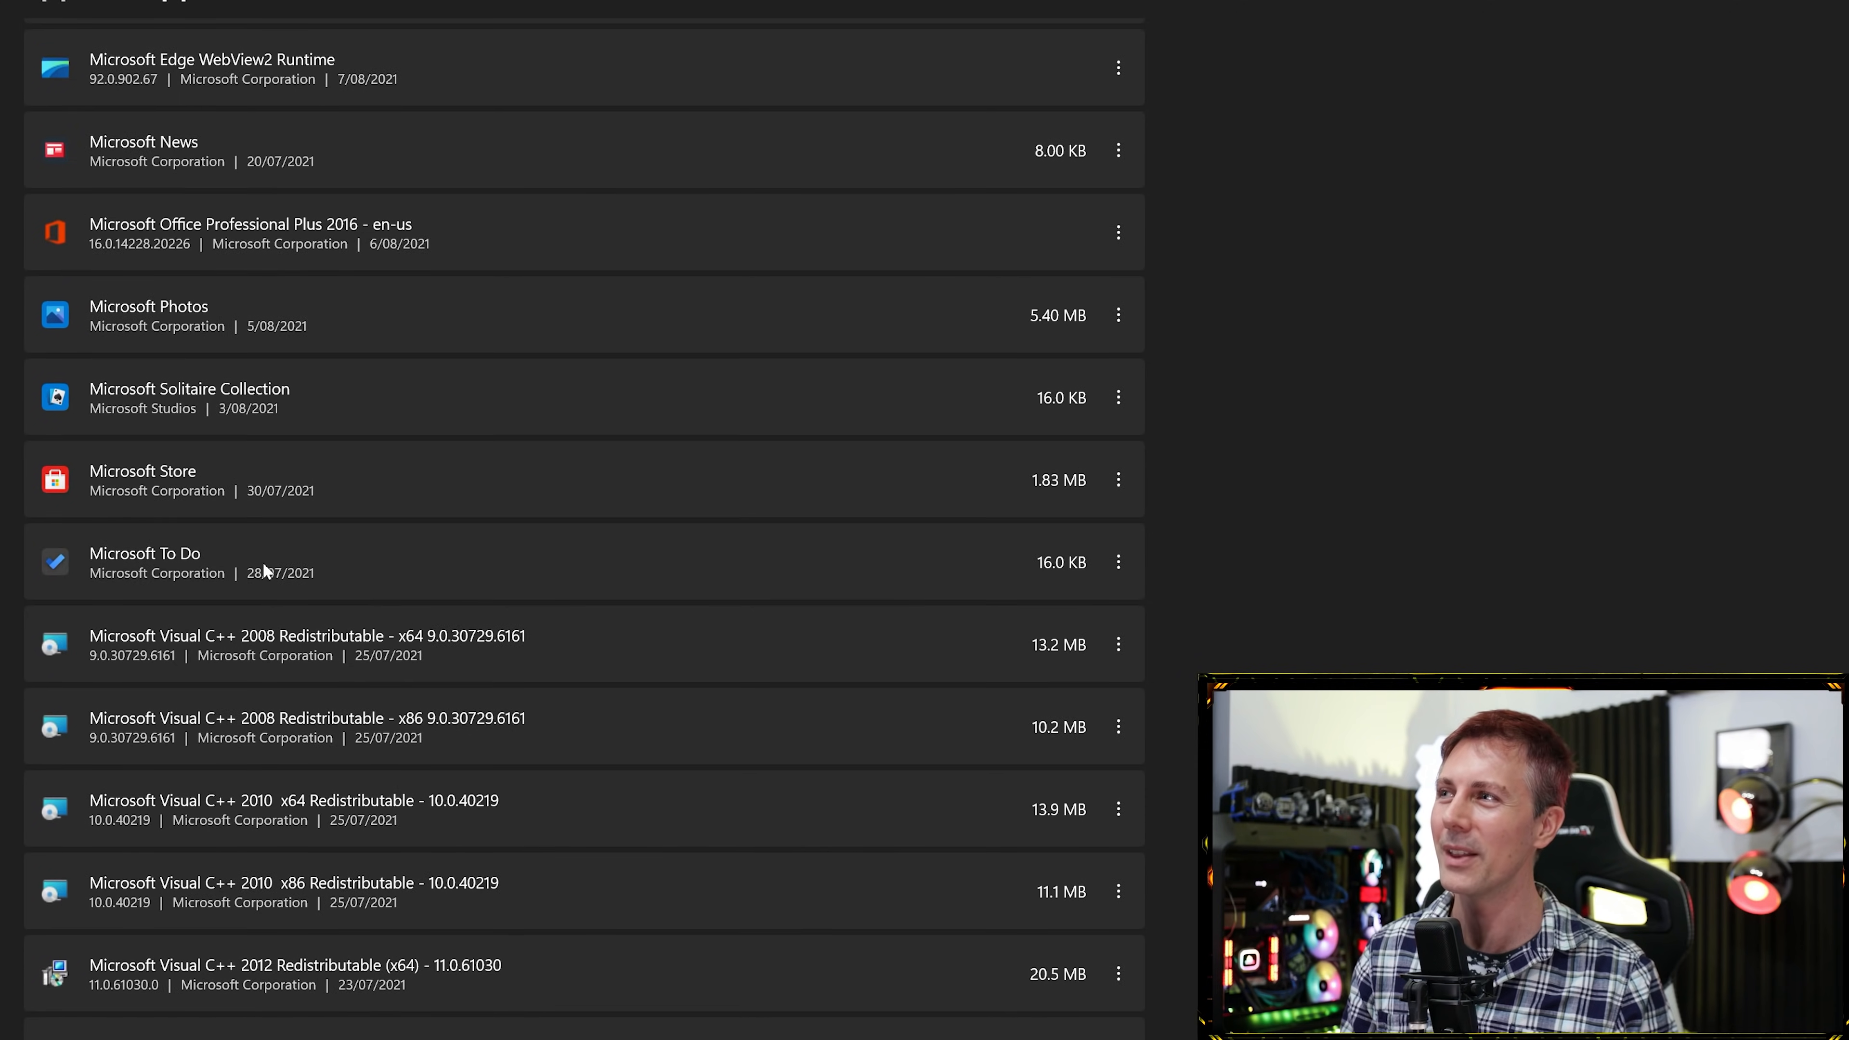
{"action": "left_click", "coordinate": [1104, 566]}
{"action": "left_click", "coordinate": [917, 687]}
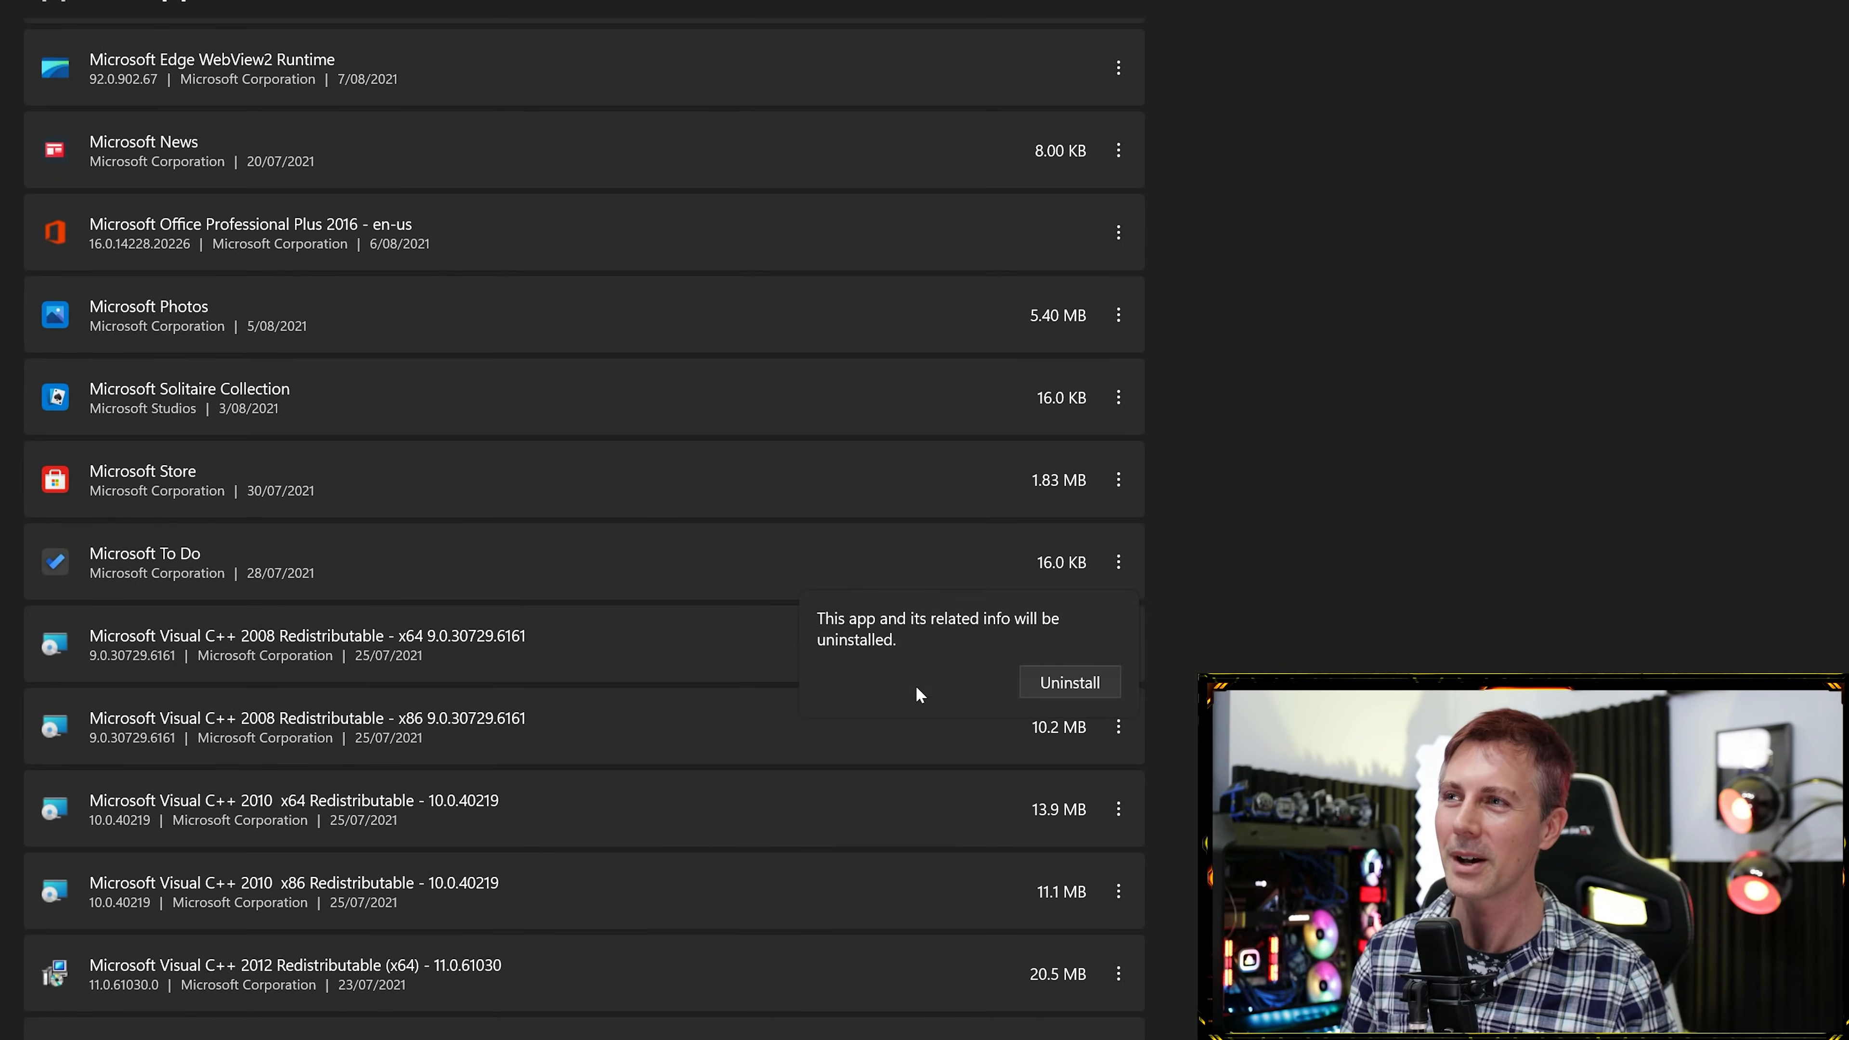
{"action": "left_click", "coordinate": [1083, 694]}
Look through the Visual C++, NVIDIA and other installed apps and check the options for People.
{"action": "scroll", "coordinate": [667, 709], "scroll_direction": "down", "scroll_amount": 8}
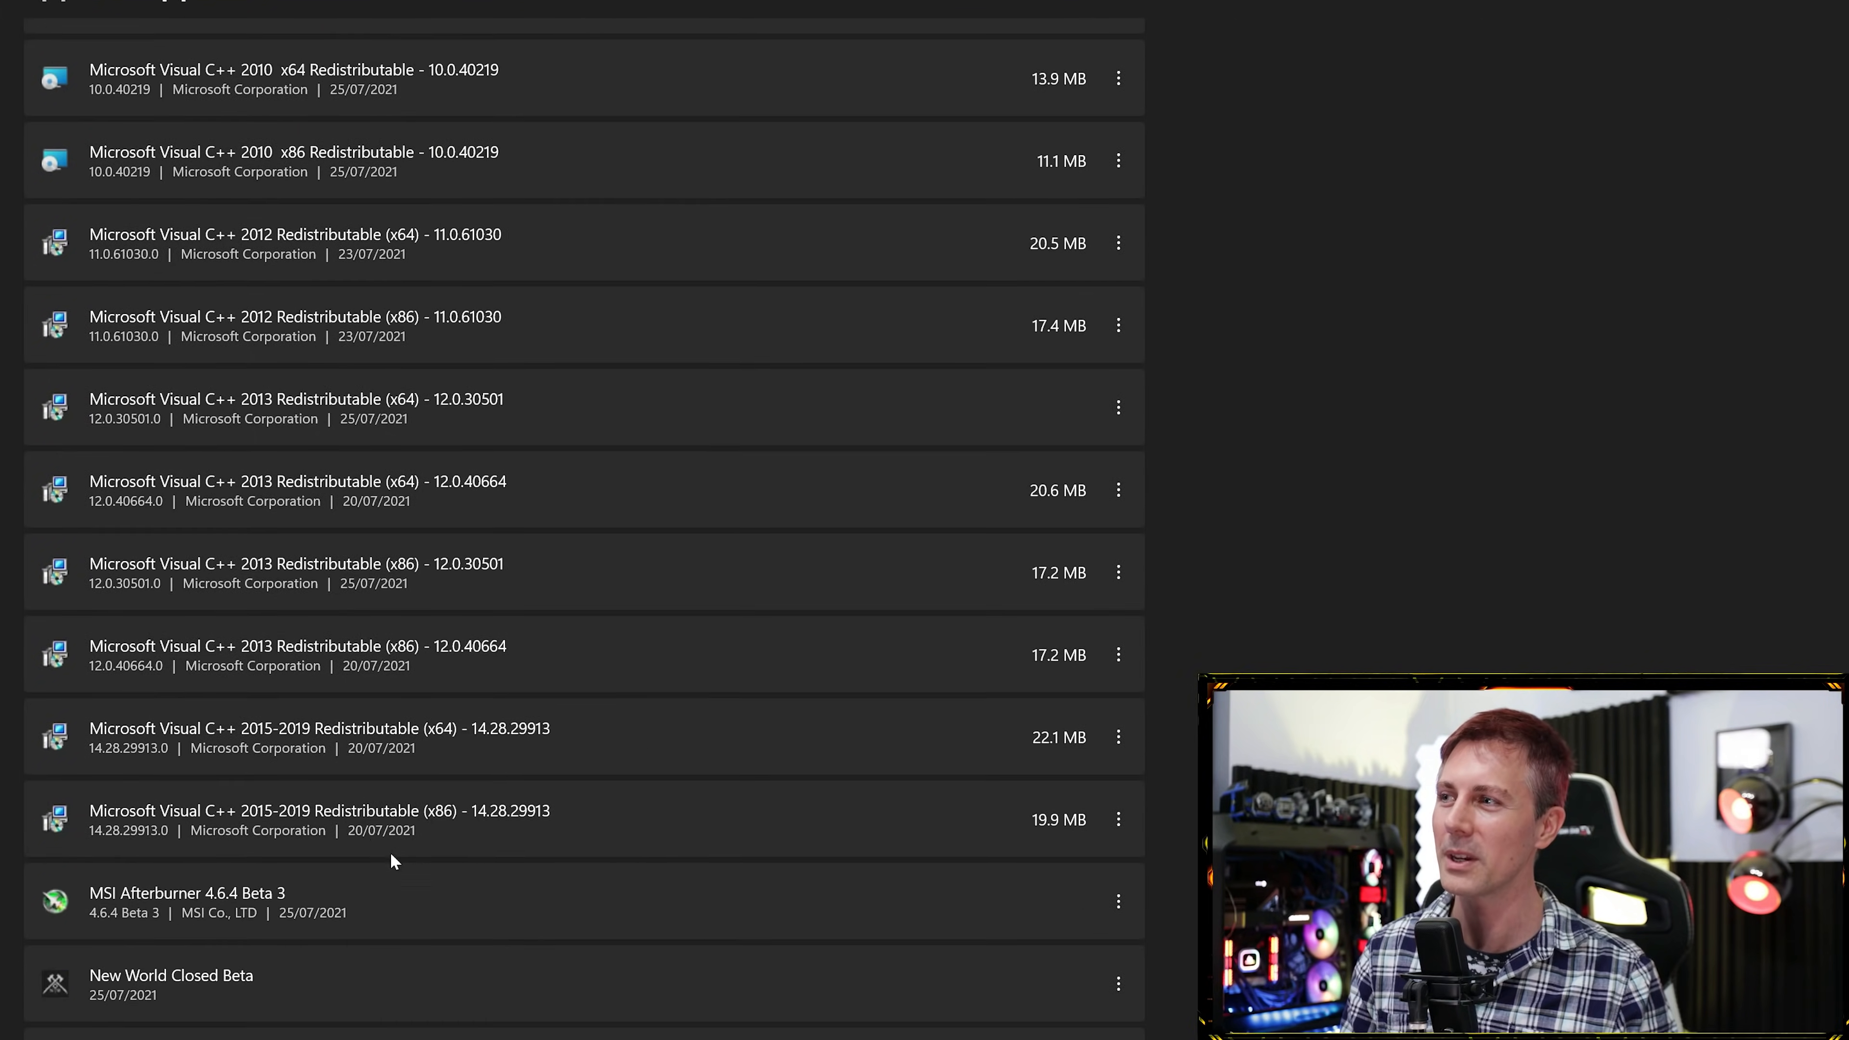
{"action": "scroll", "coordinate": [391, 854], "scroll_direction": "down", "scroll_amount": 7}
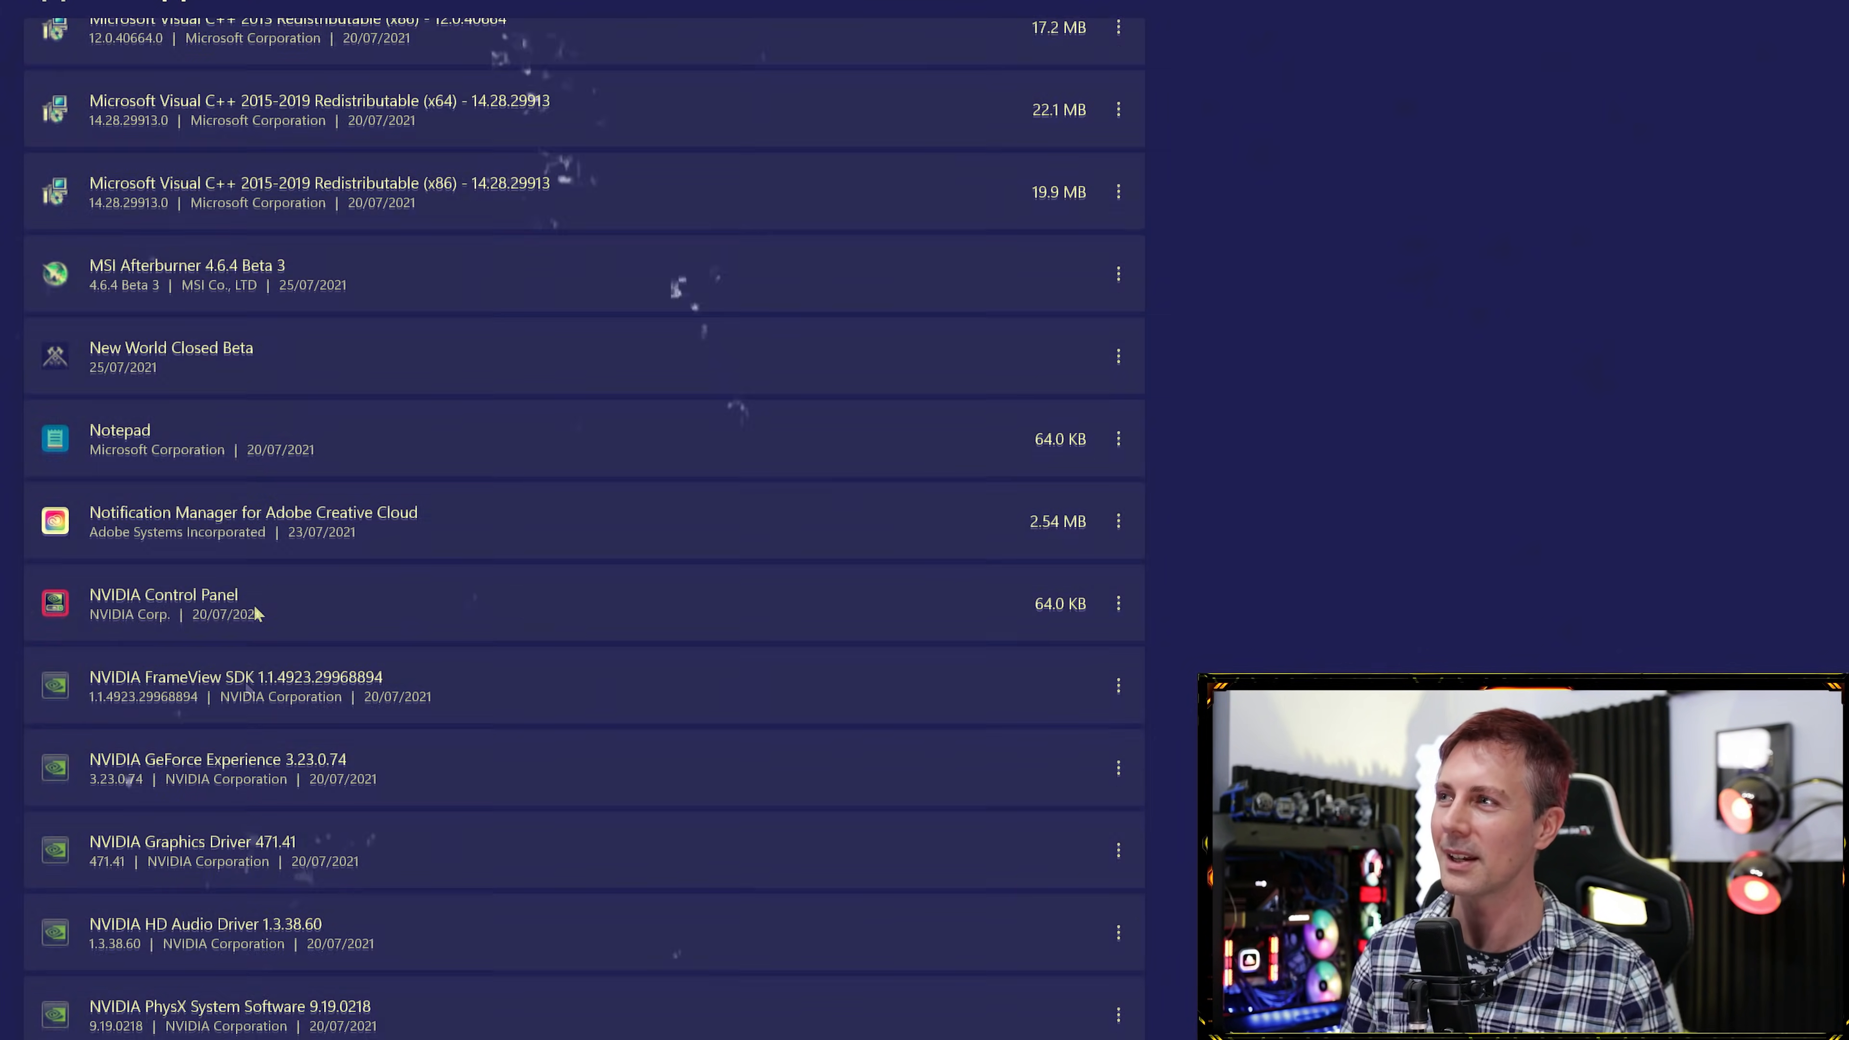
{"action": "scroll", "coordinate": [328, 645], "scroll_direction": "down", "scroll_amount": 6}
{"action": "scroll", "coordinate": [1110, 626], "scroll_direction": "down", "scroll_amount": 2}
{"action": "left_click", "coordinate": [1121, 618]}
{"action": "left_click", "coordinate": [1118, 618]}
{"action": "scroll", "coordinate": [1115, 619], "scroll_direction": "down", "scroll_amount": 2}
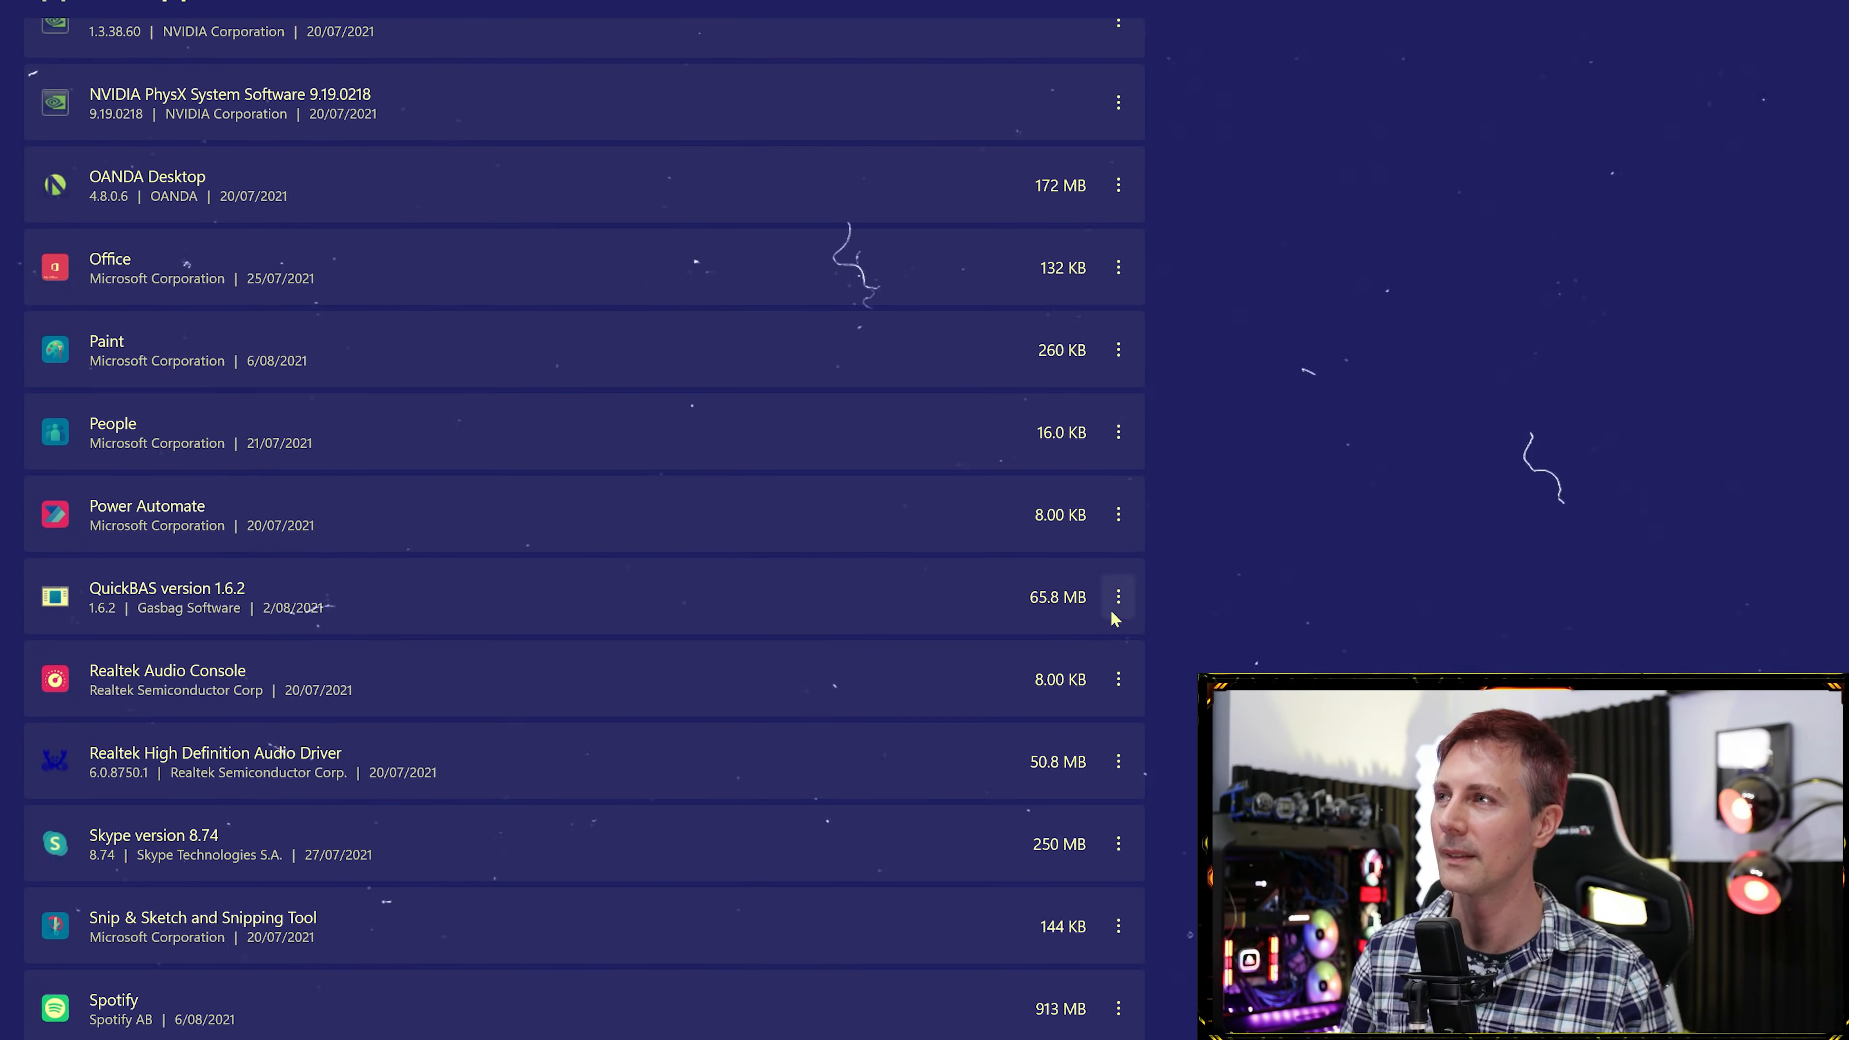
Uninstall the Sticky Notes and Twitter apps from the installed apps list.
{"action": "scroll", "coordinate": [1092, 728], "scroll_direction": "down", "scroll_amount": 8}
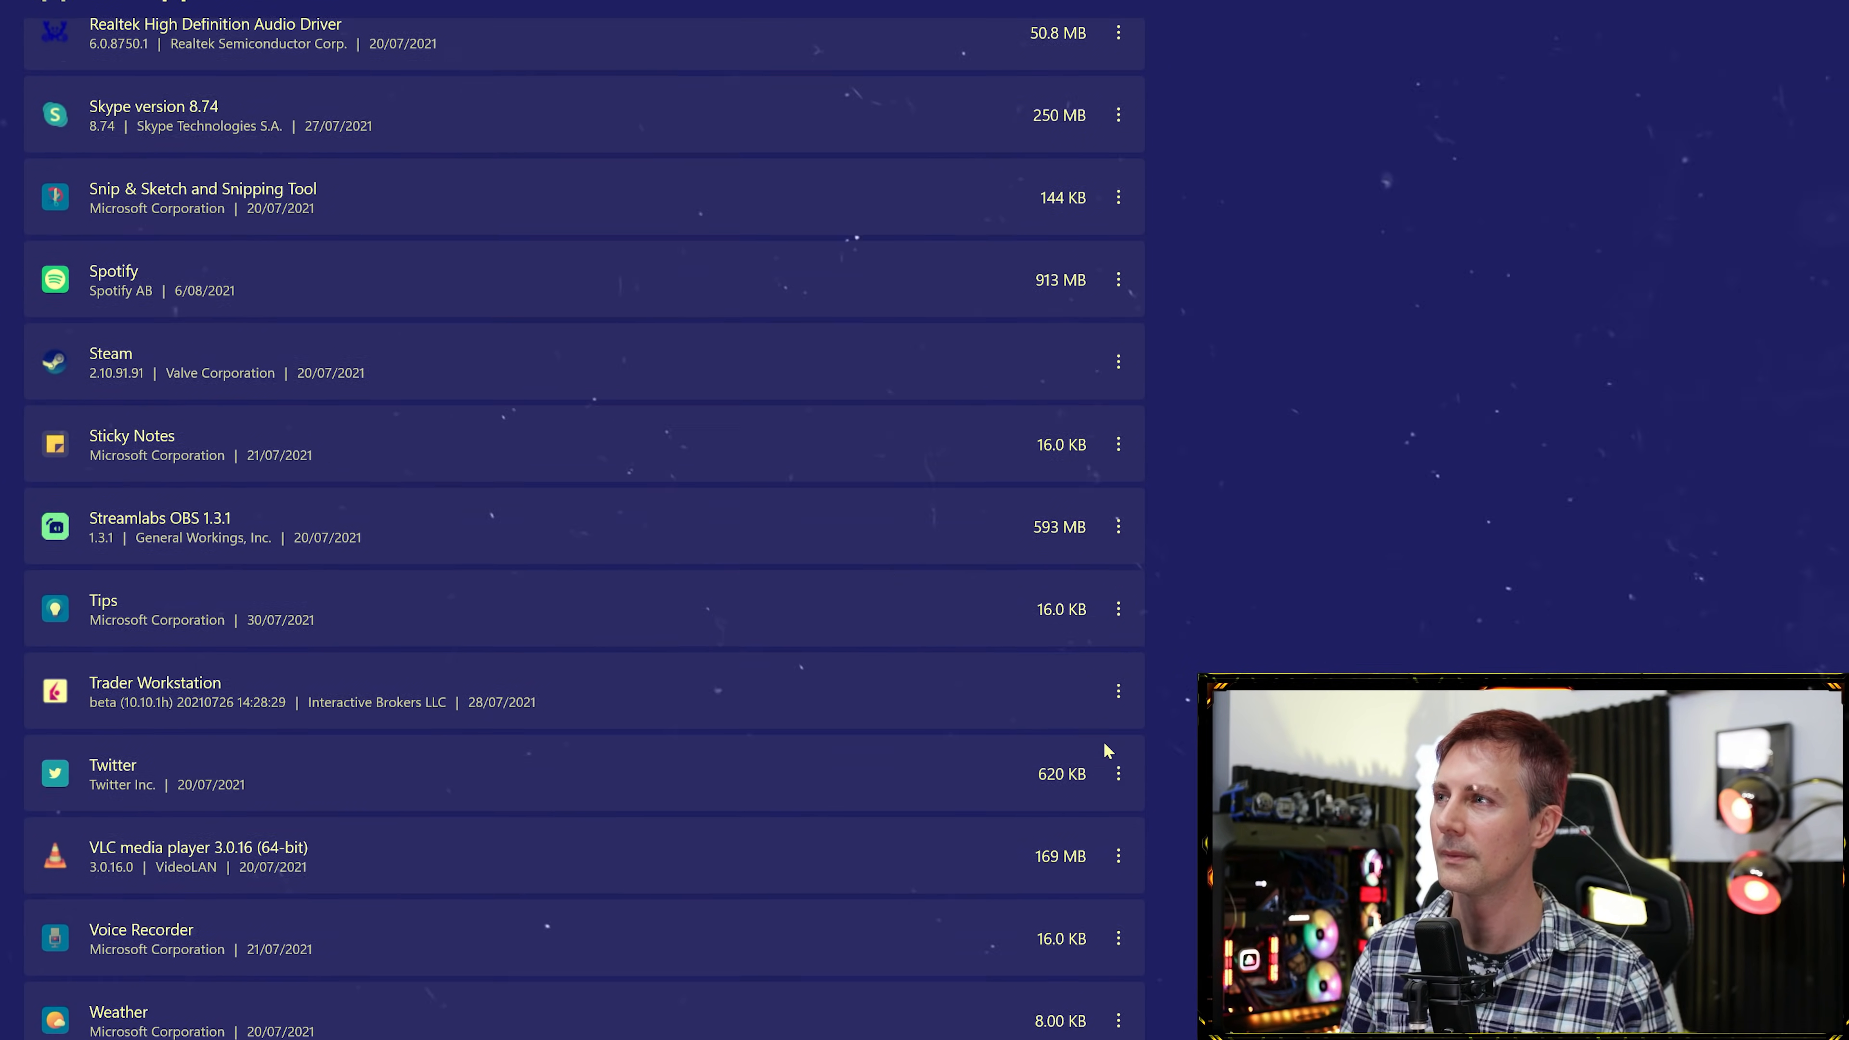
{"action": "left_click", "coordinate": [1118, 444]}
{"action": "left_click", "coordinate": [991, 562]}
{"action": "left_click", "coordinate": [1047, 564]}
{"action": "scroll", "coordinate": [1024, 655], "scroll_direction": "down", "scroll_amount": 2}
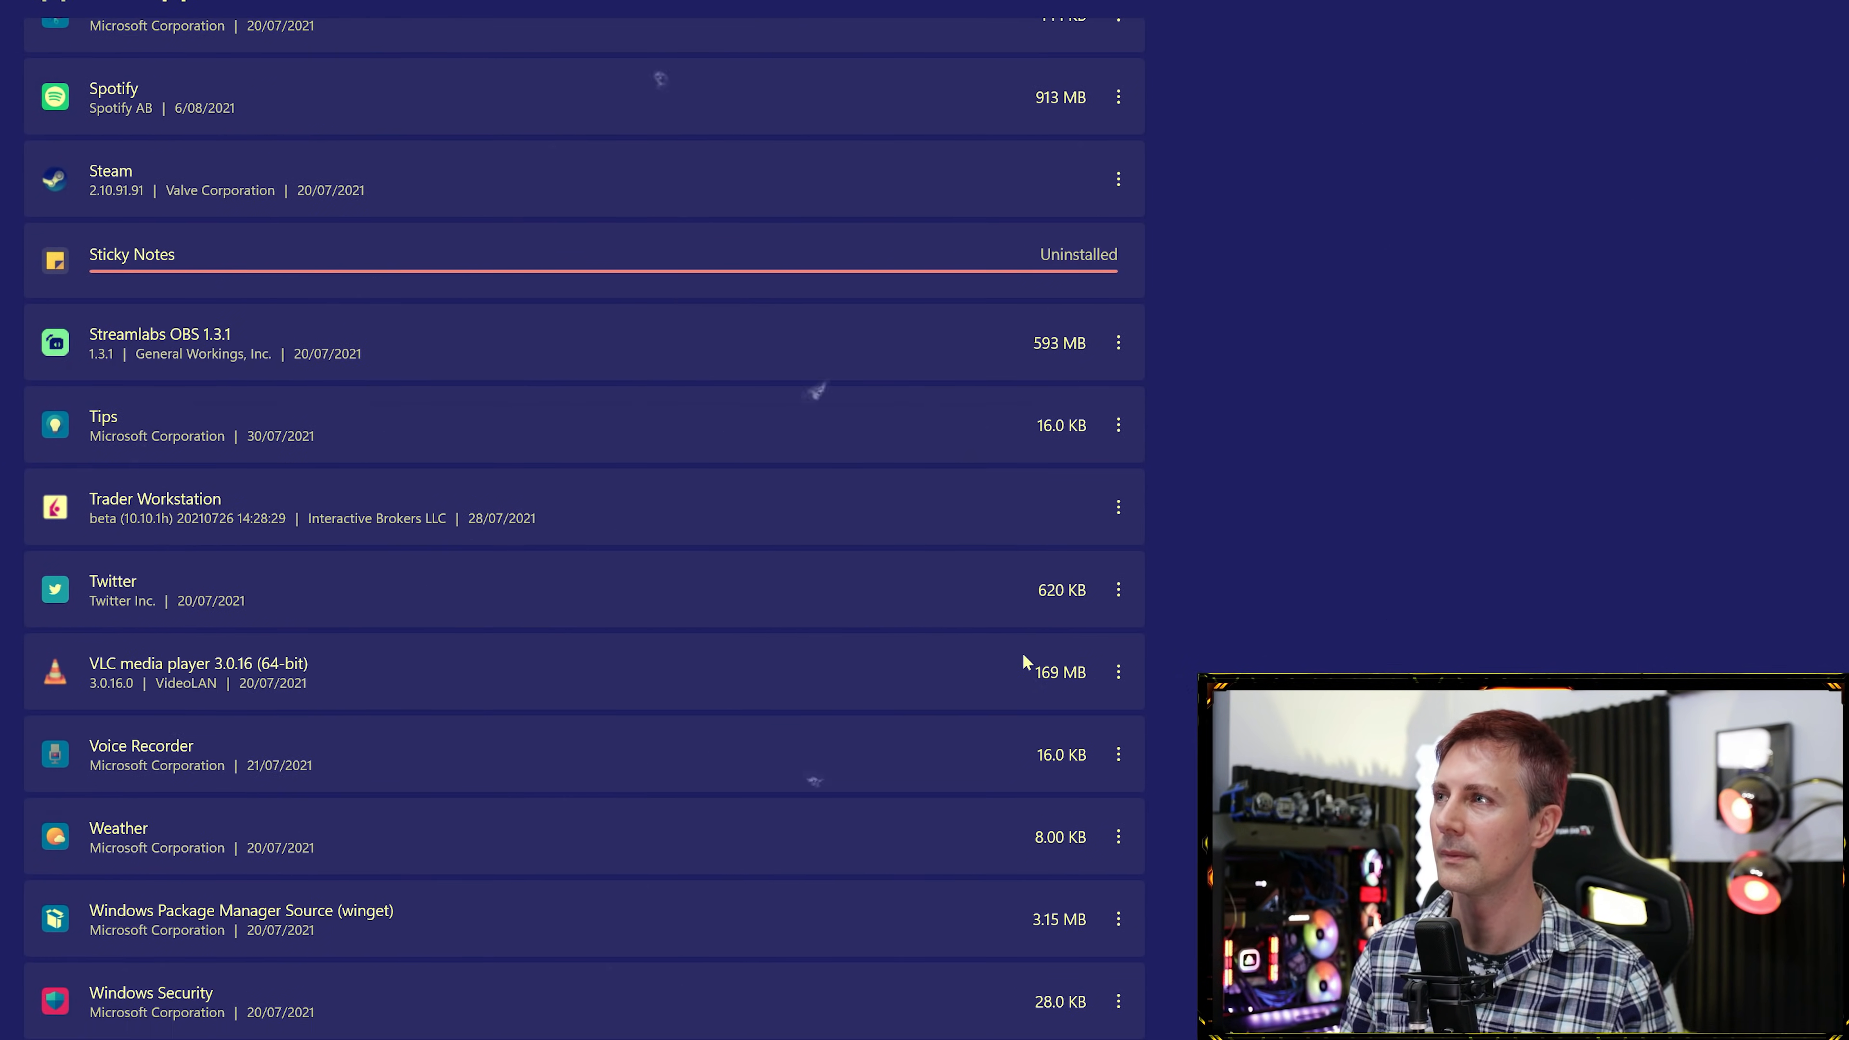
{"action": "left_click", "coordinate": [1118, 590]}
{"action": "left_click", "coordinate": [990, 710]}
{"action": "left_click", "coordinate": [1056, 630]}
Uninstall the Weather app and check the uninstall option for Xbox Game Bar.
{"action": "scroll", "coordinate": [953, 594], "scroll_direction": "down", "scroll_amount": 4}
{"action": "left_click", "coordinate": [1118, 412]}
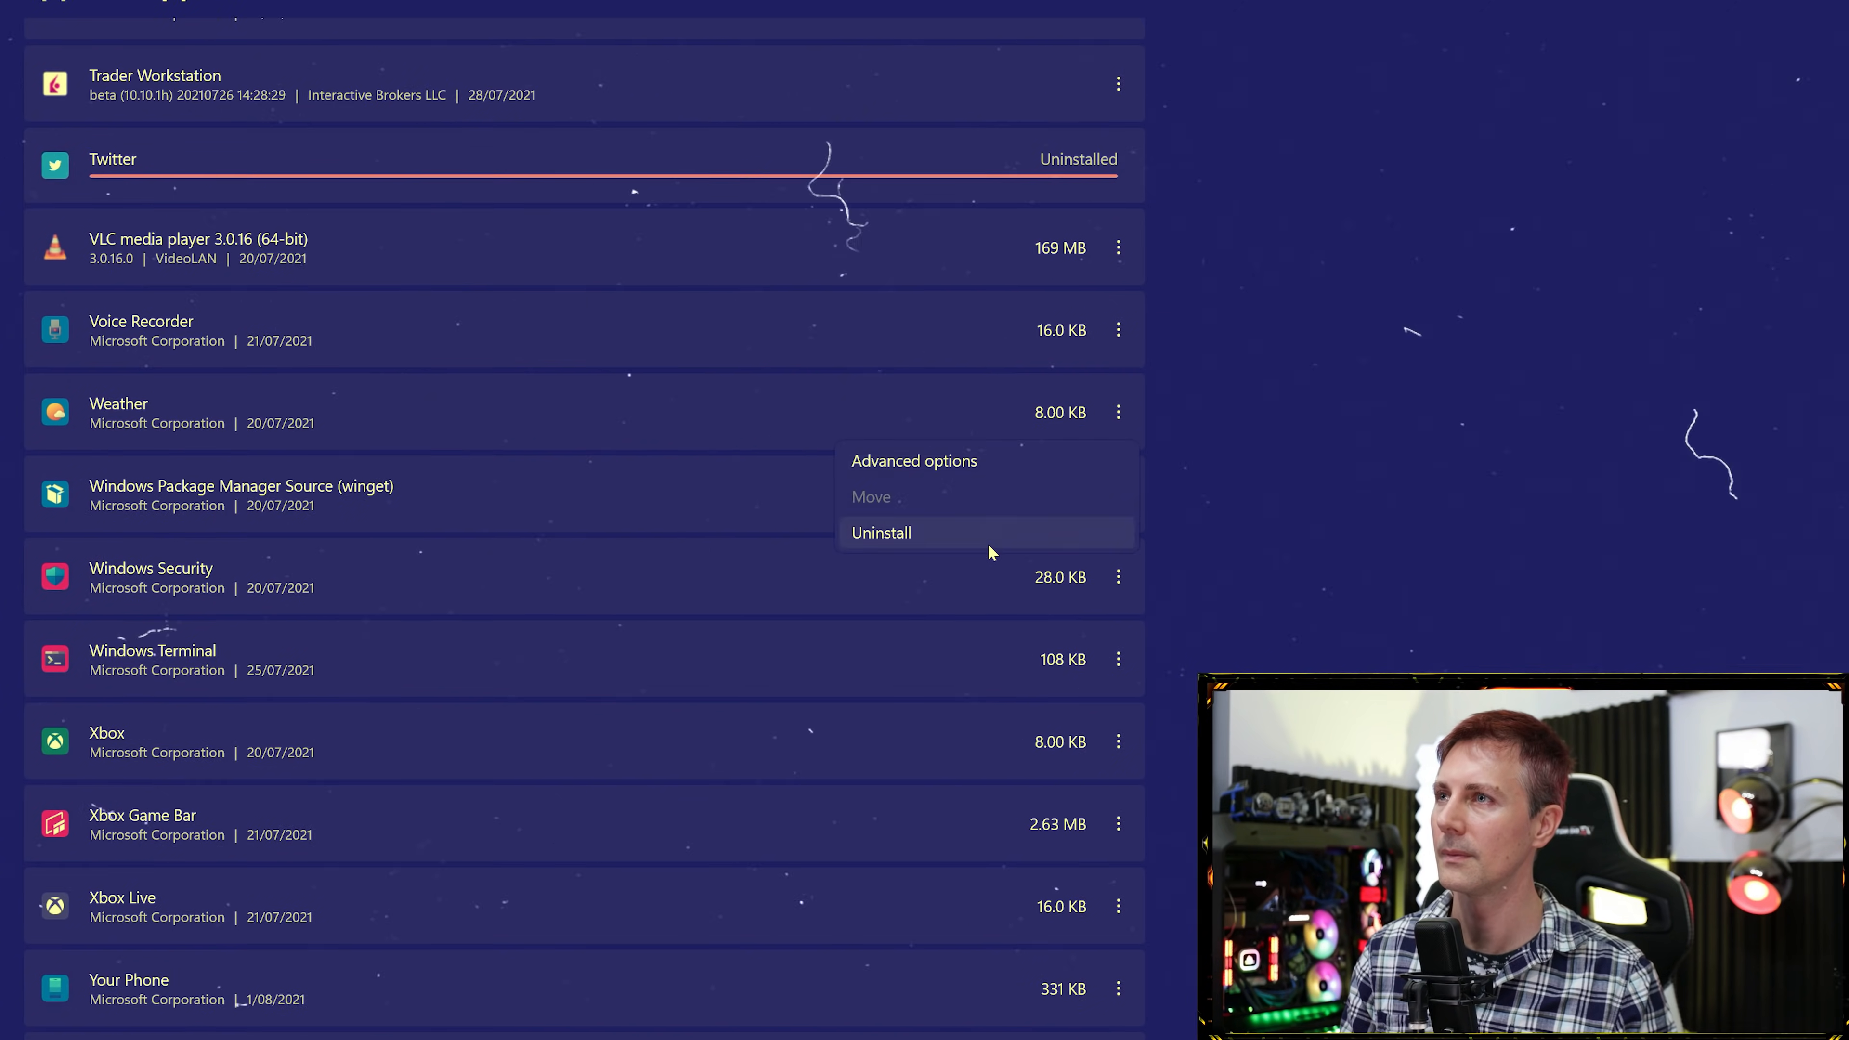
{"action": "left_click", "coordinate": [991, 532]}
{"action": "left_click", "coordinate": [1055, 536]}
{"action": "left_click", "coordinate": [1119, 741]}
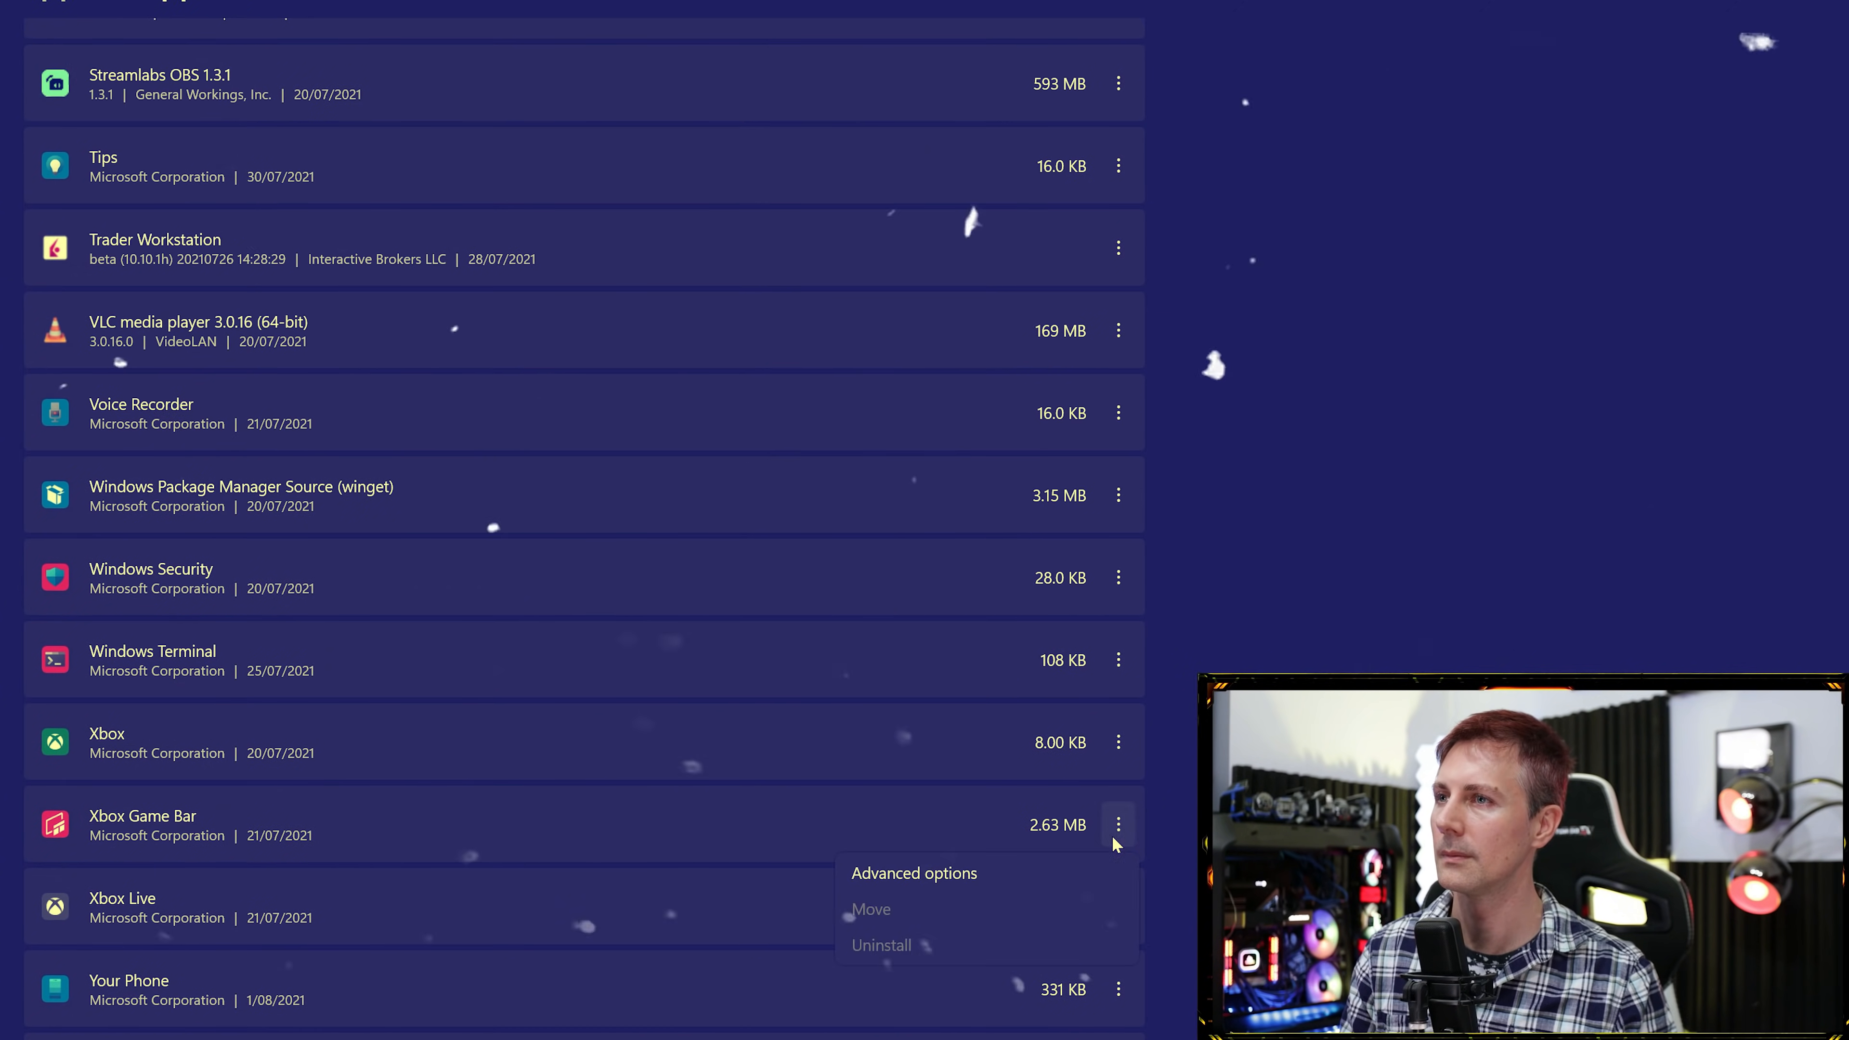
{"action": "left_click", "coordinate": [1119, 741]}
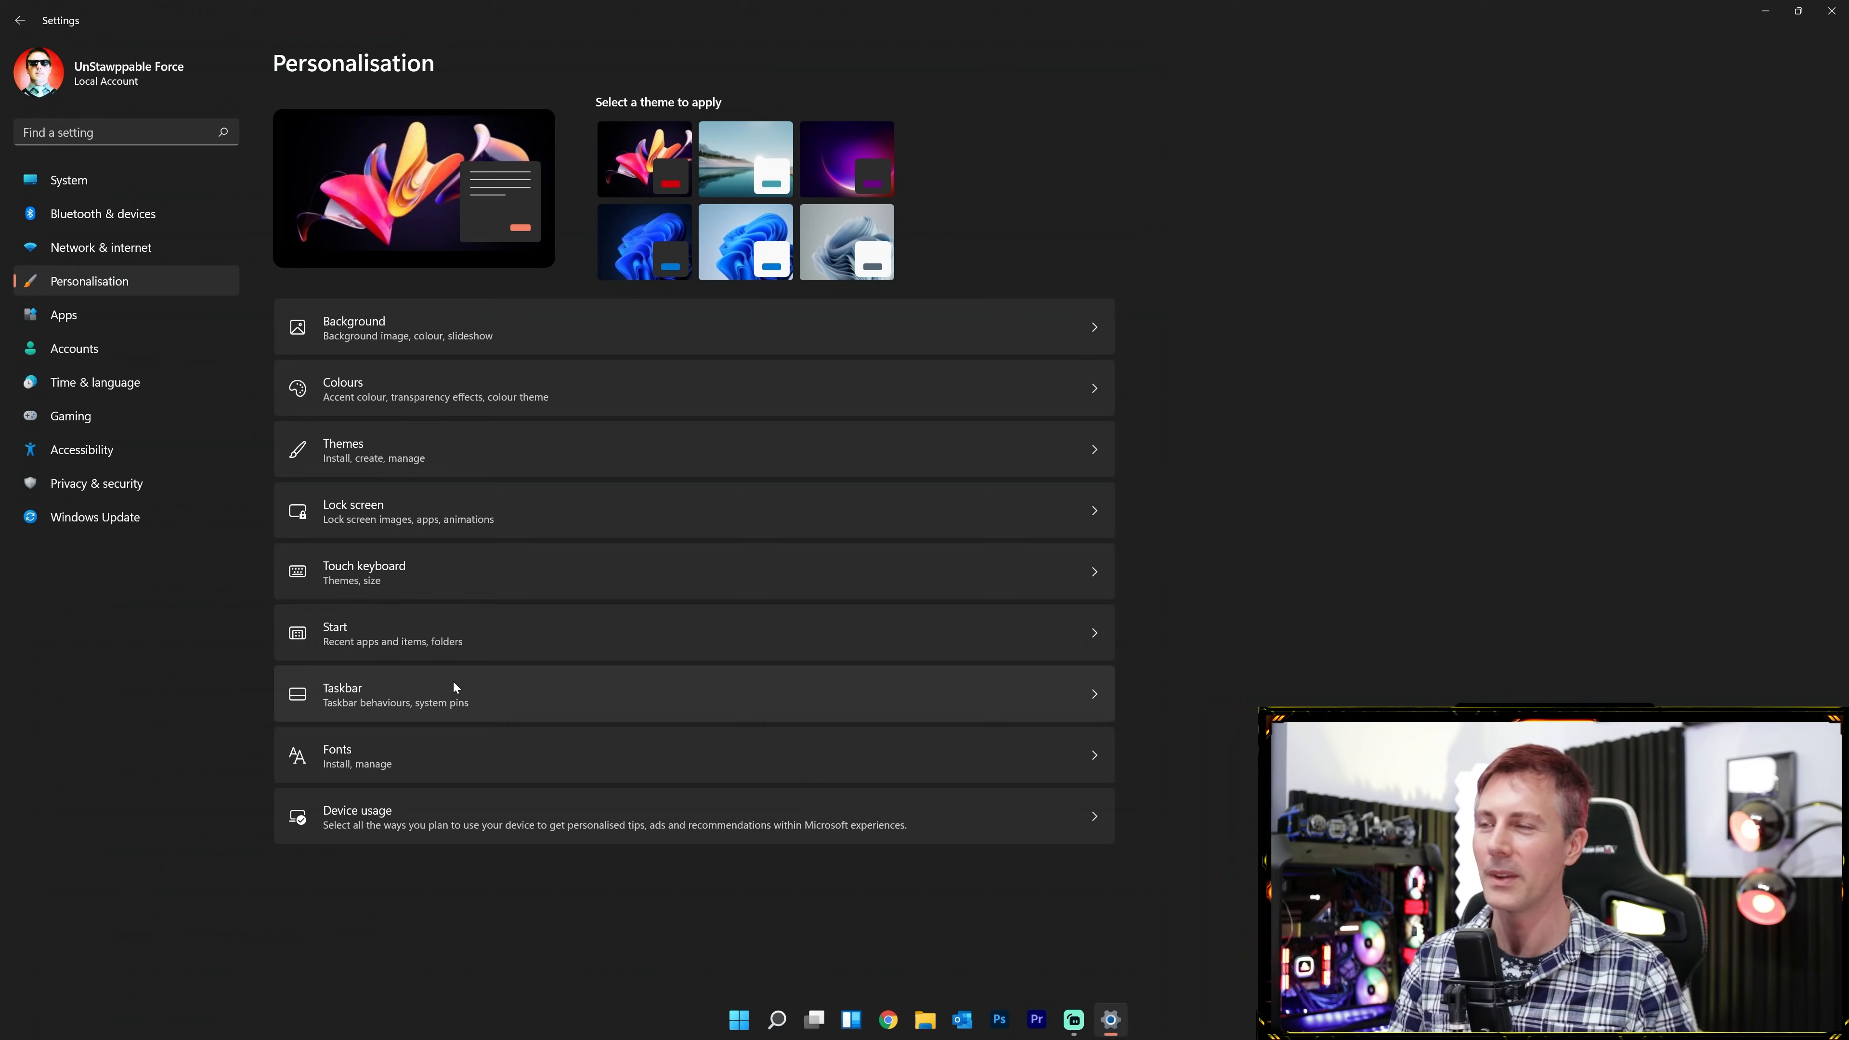
In the taskbar personalisation settings, turn off the Task view item, then briefly show and close the virtual desktops overview.
{"action": "left_click", "coordinate": [482, 701]}
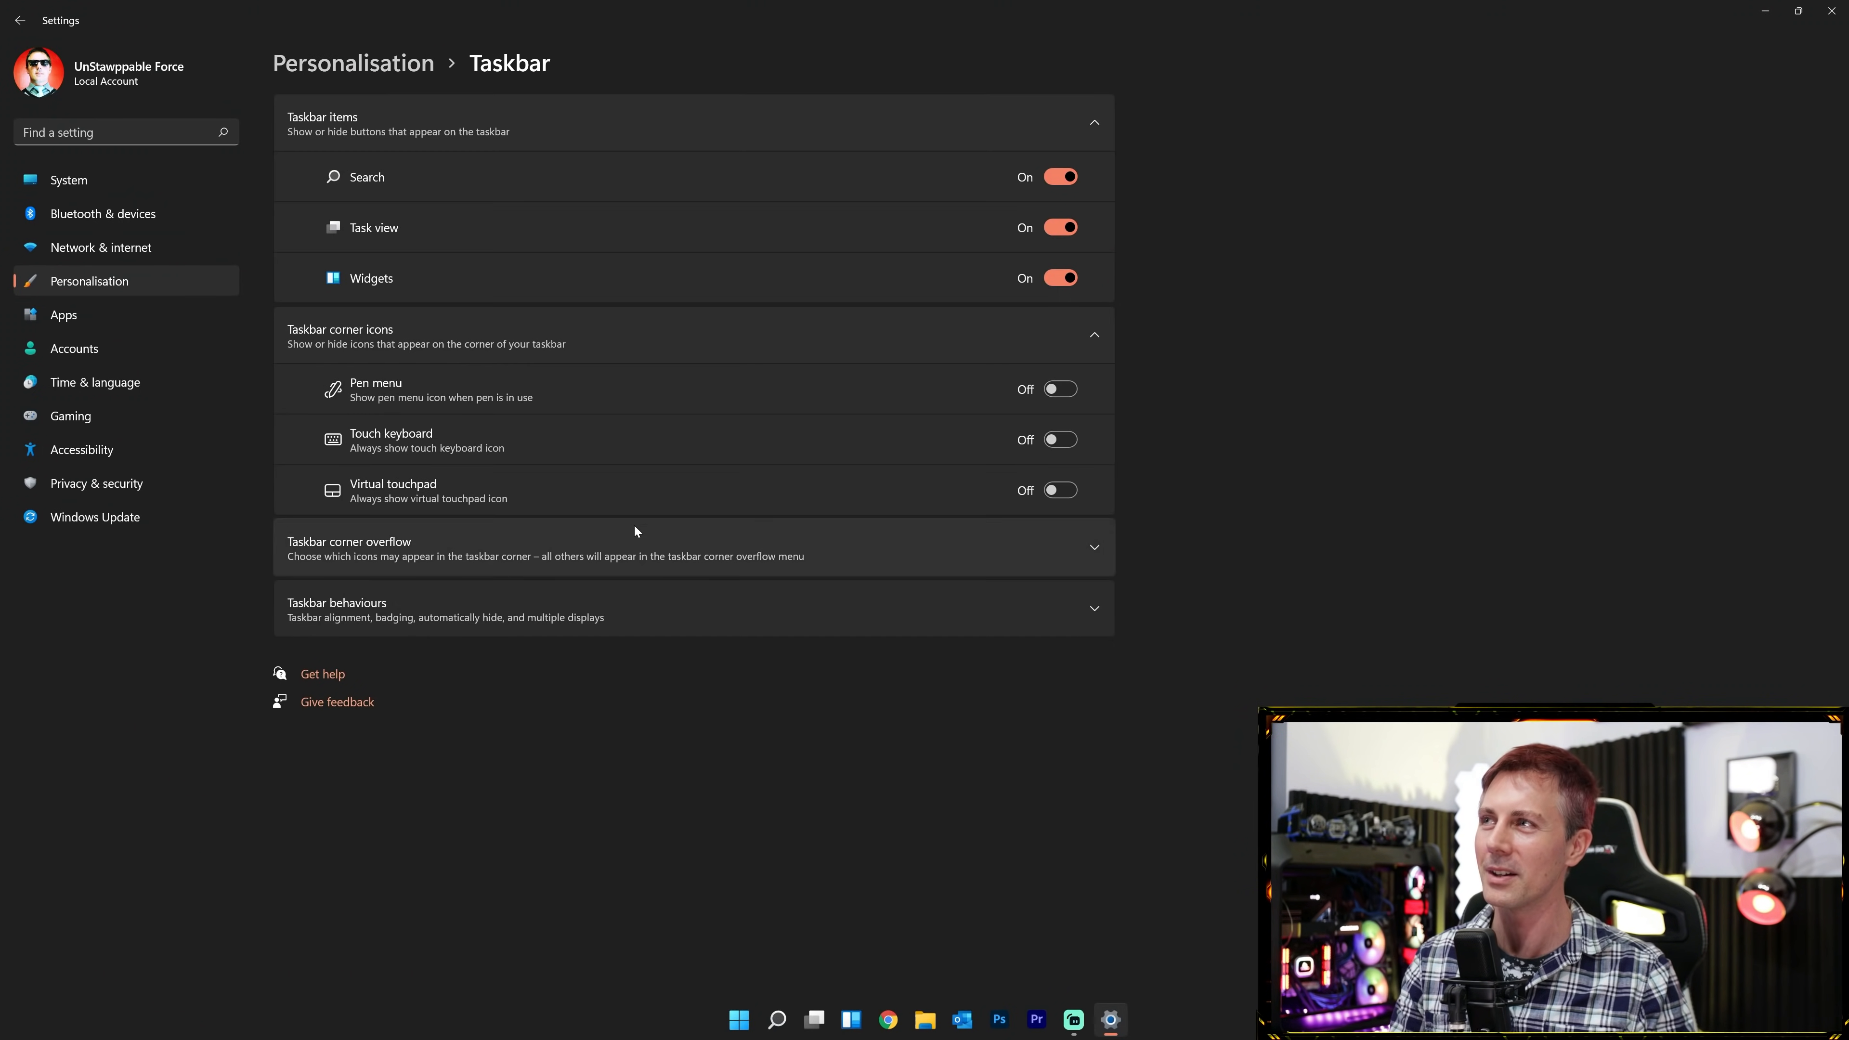
{"action": "left_click", "coordinate": [1052, 228]}
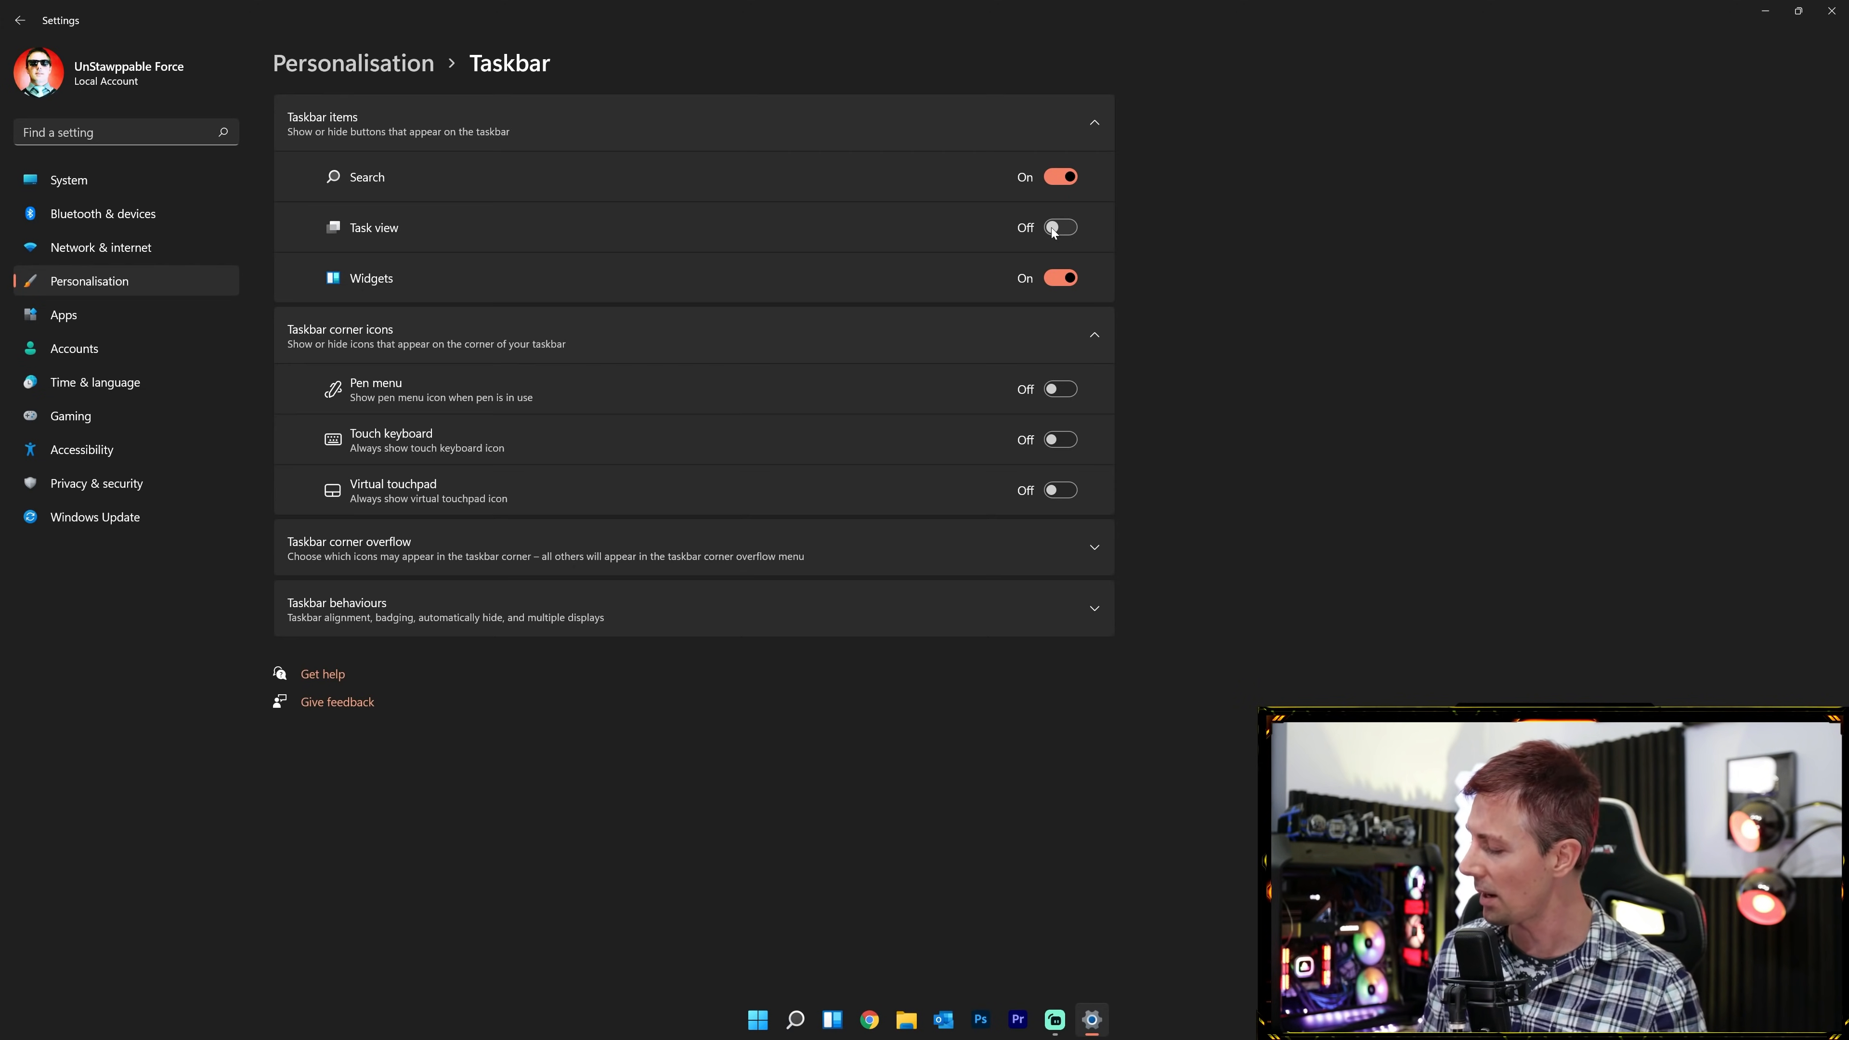
{"action": "key", "text": "super+Tab"}
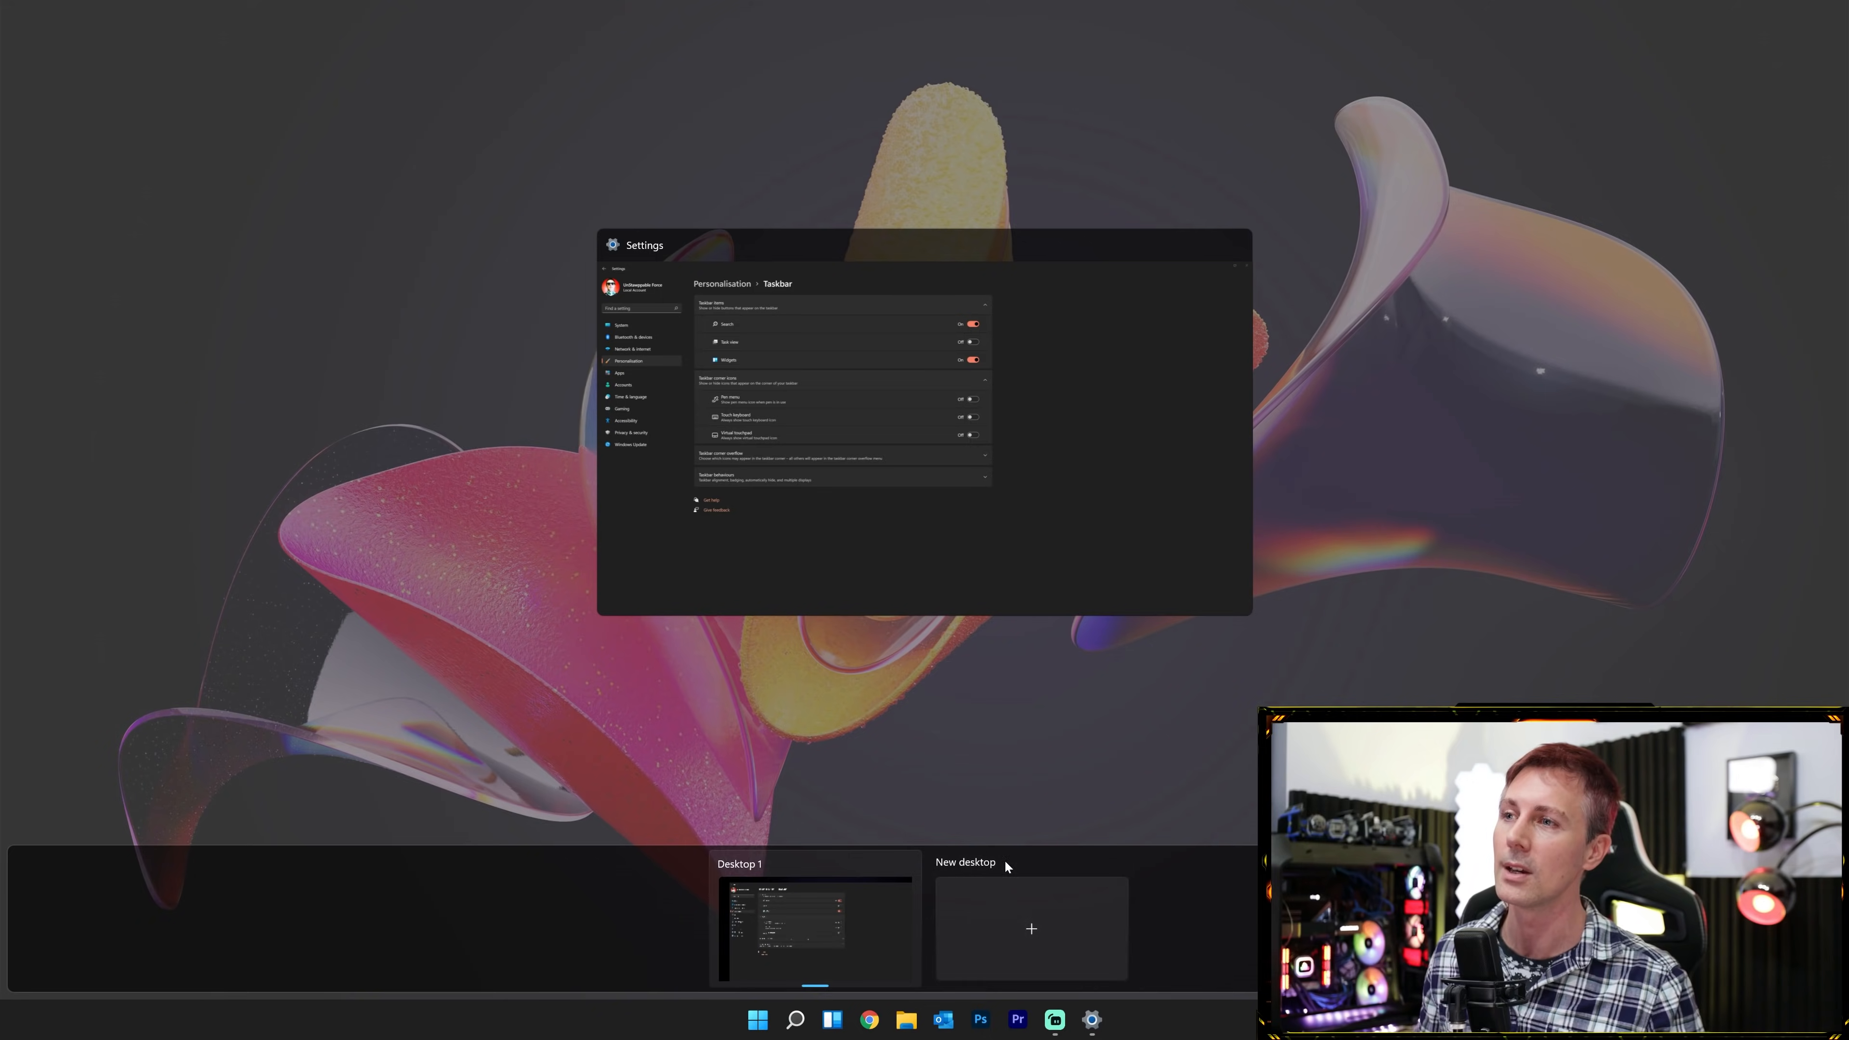
{"action": "key", "text": "super+Tab"}
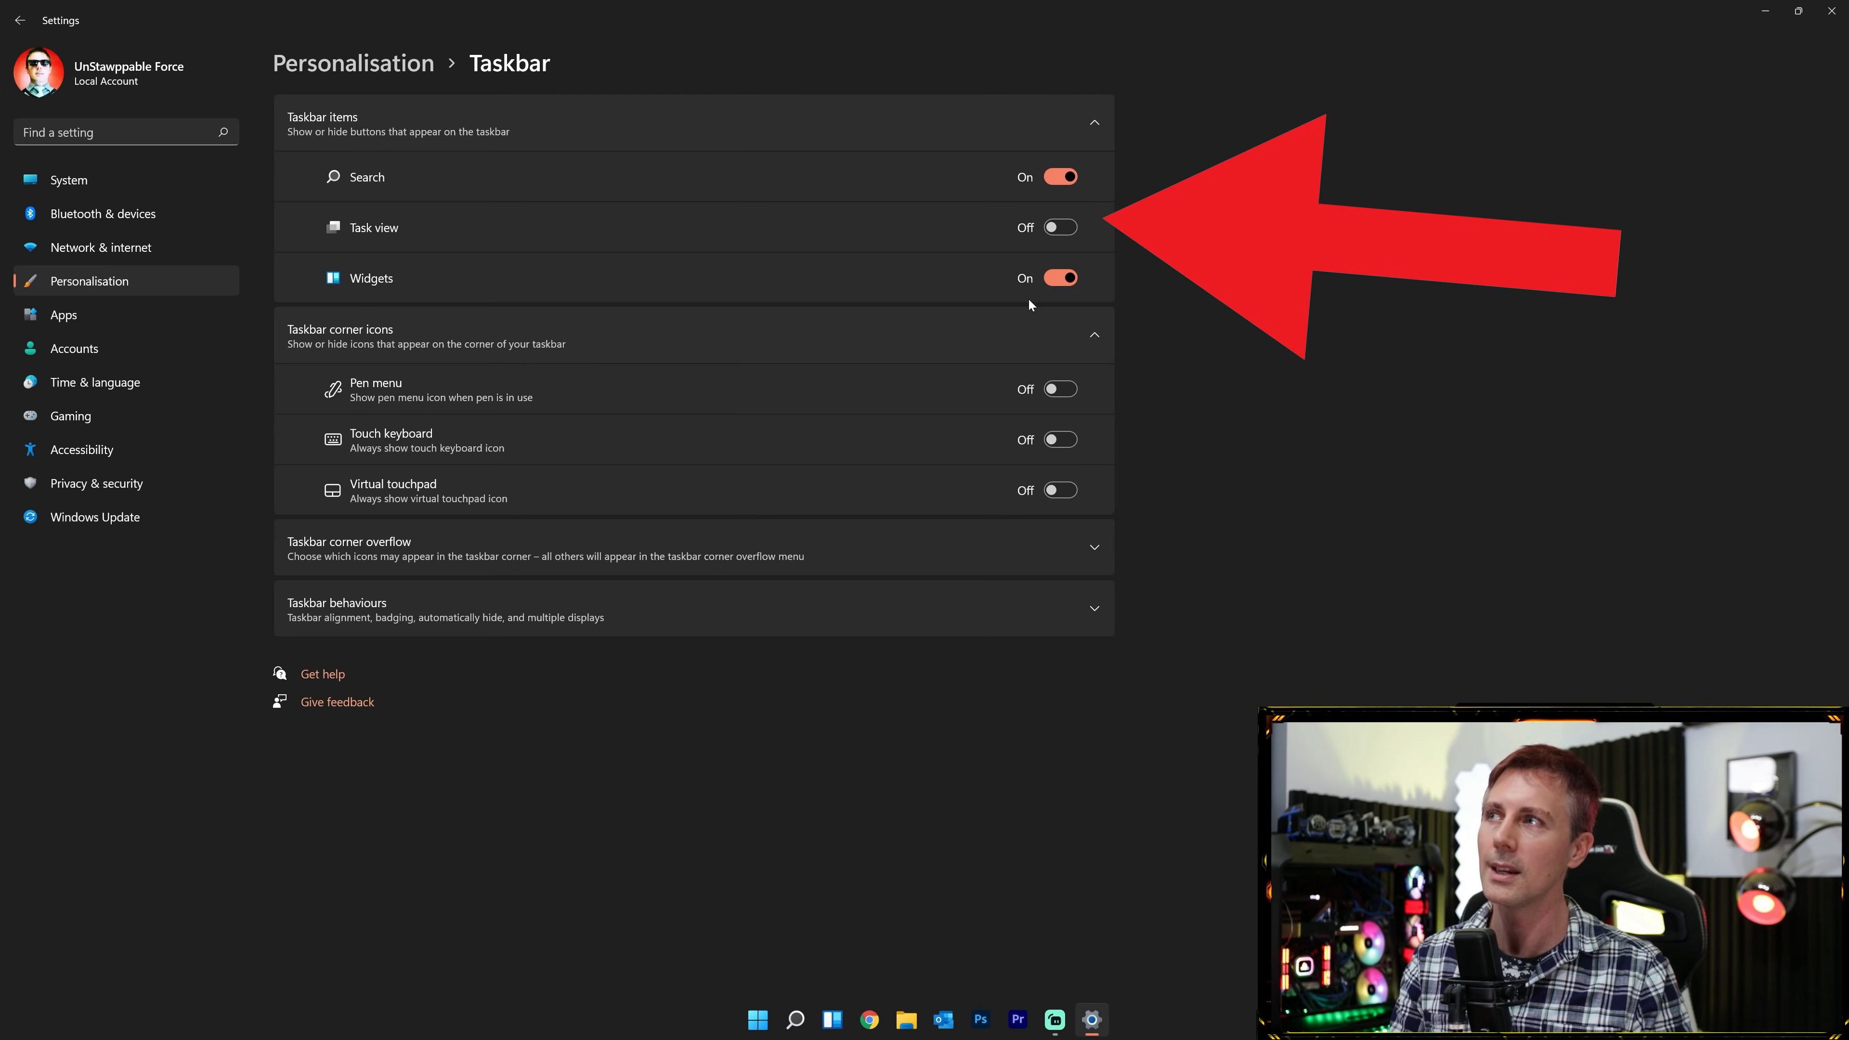
Turn off the Widgets taskbar item and set the taskbar behaviours to Left alignment and showing on all displays.
{"action": "left_click", "coordinate": [1059, 278]}
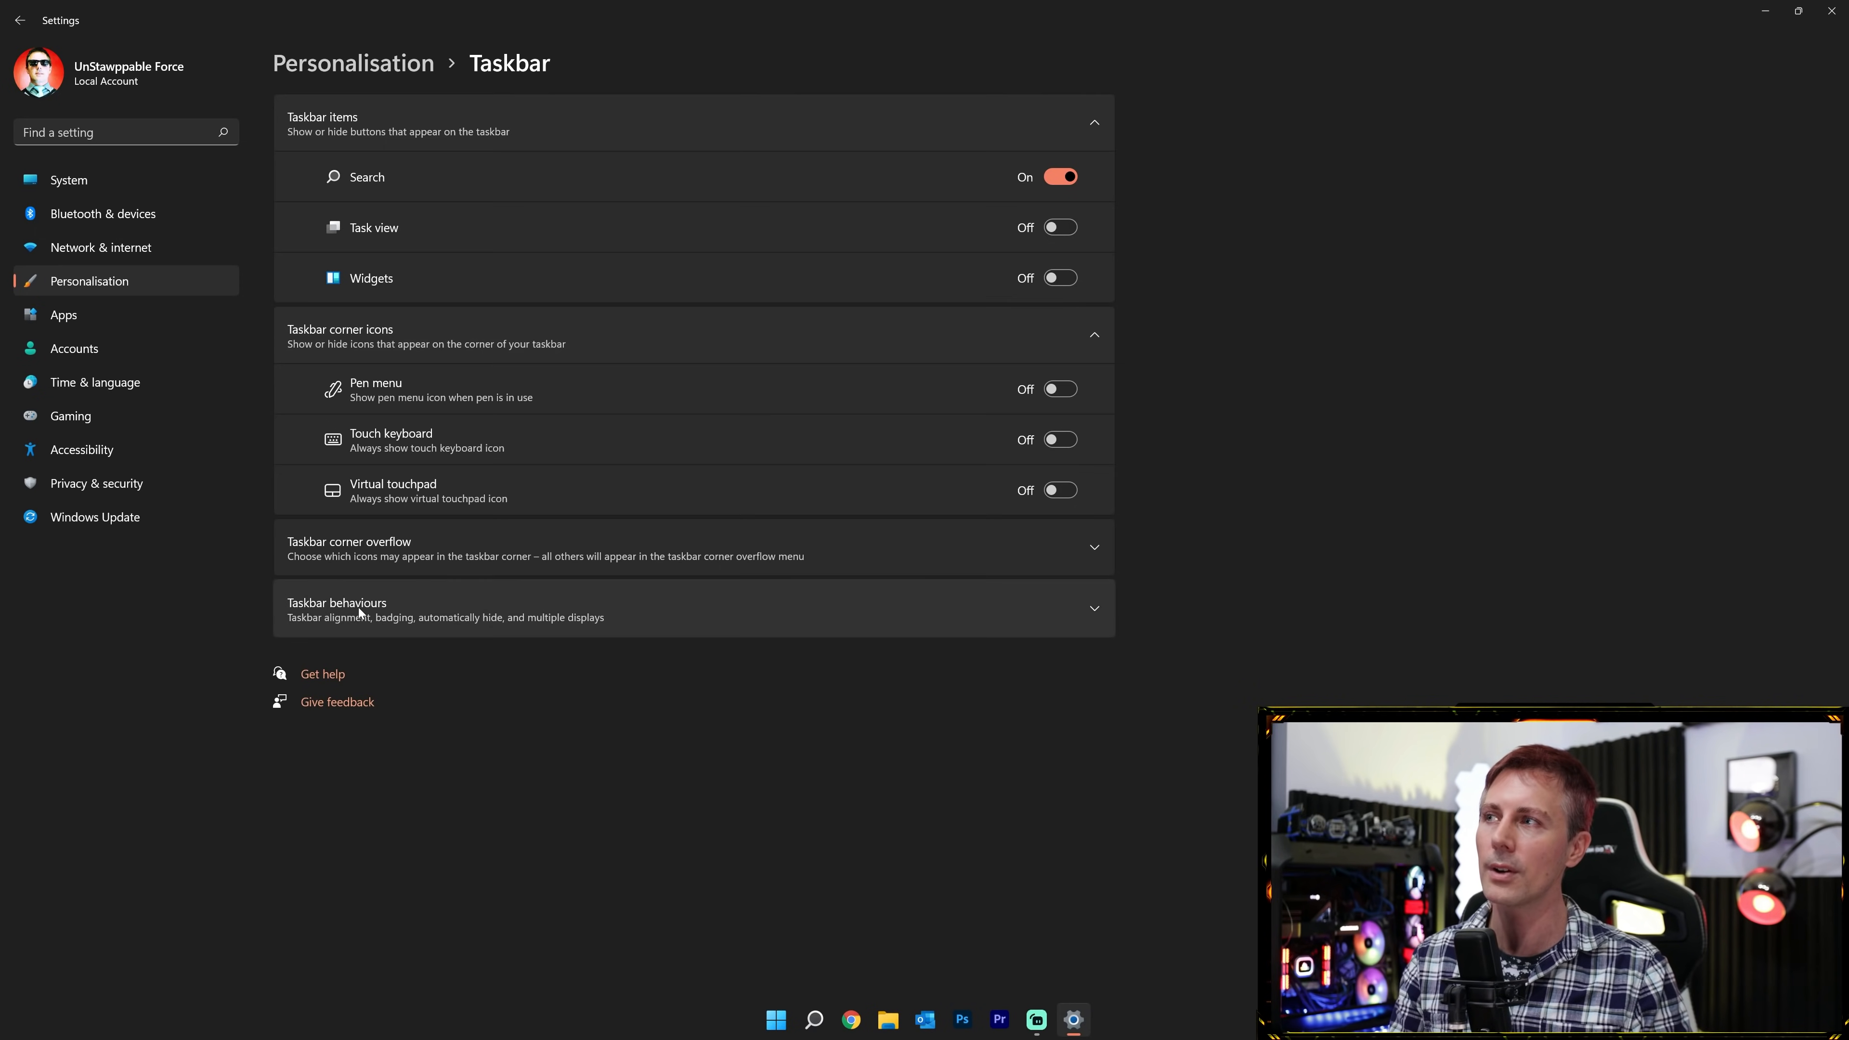
{"action": "left_click", "coordinate": [439, 612]}
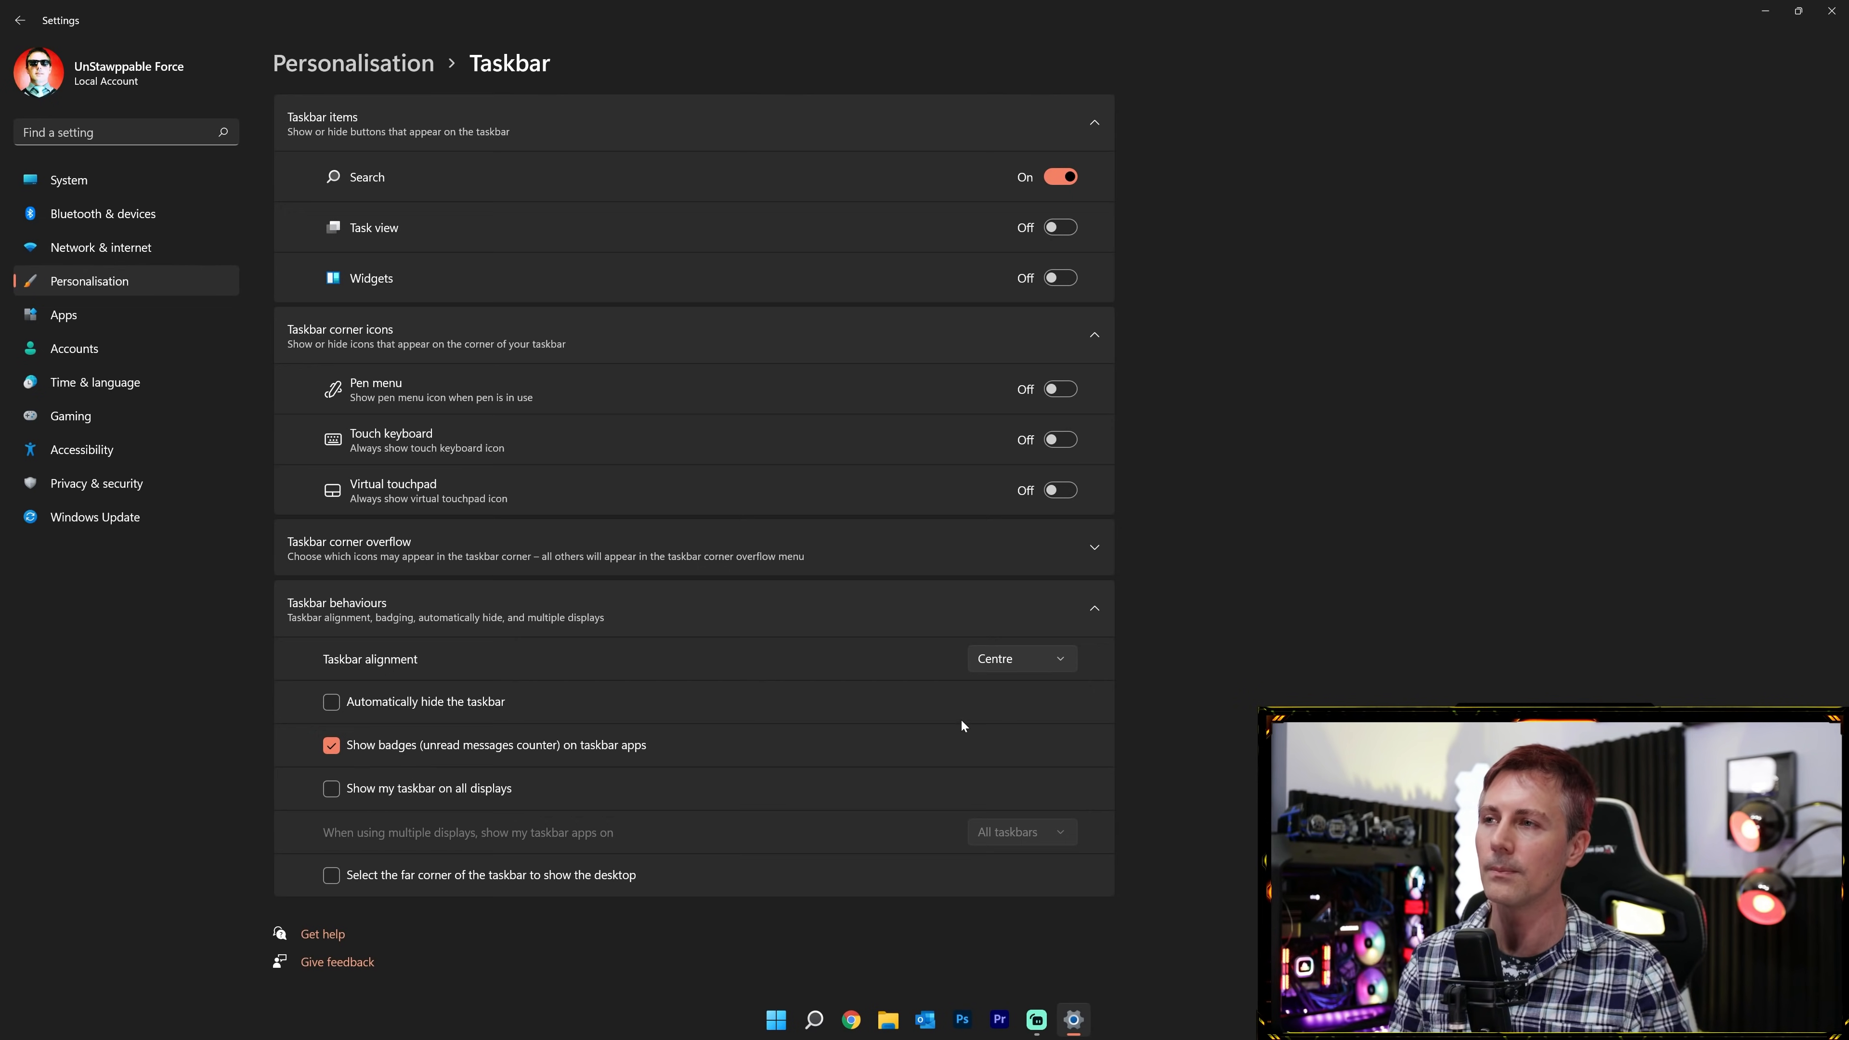
{"action": "left_click", "coordinate": [1007, 627]}
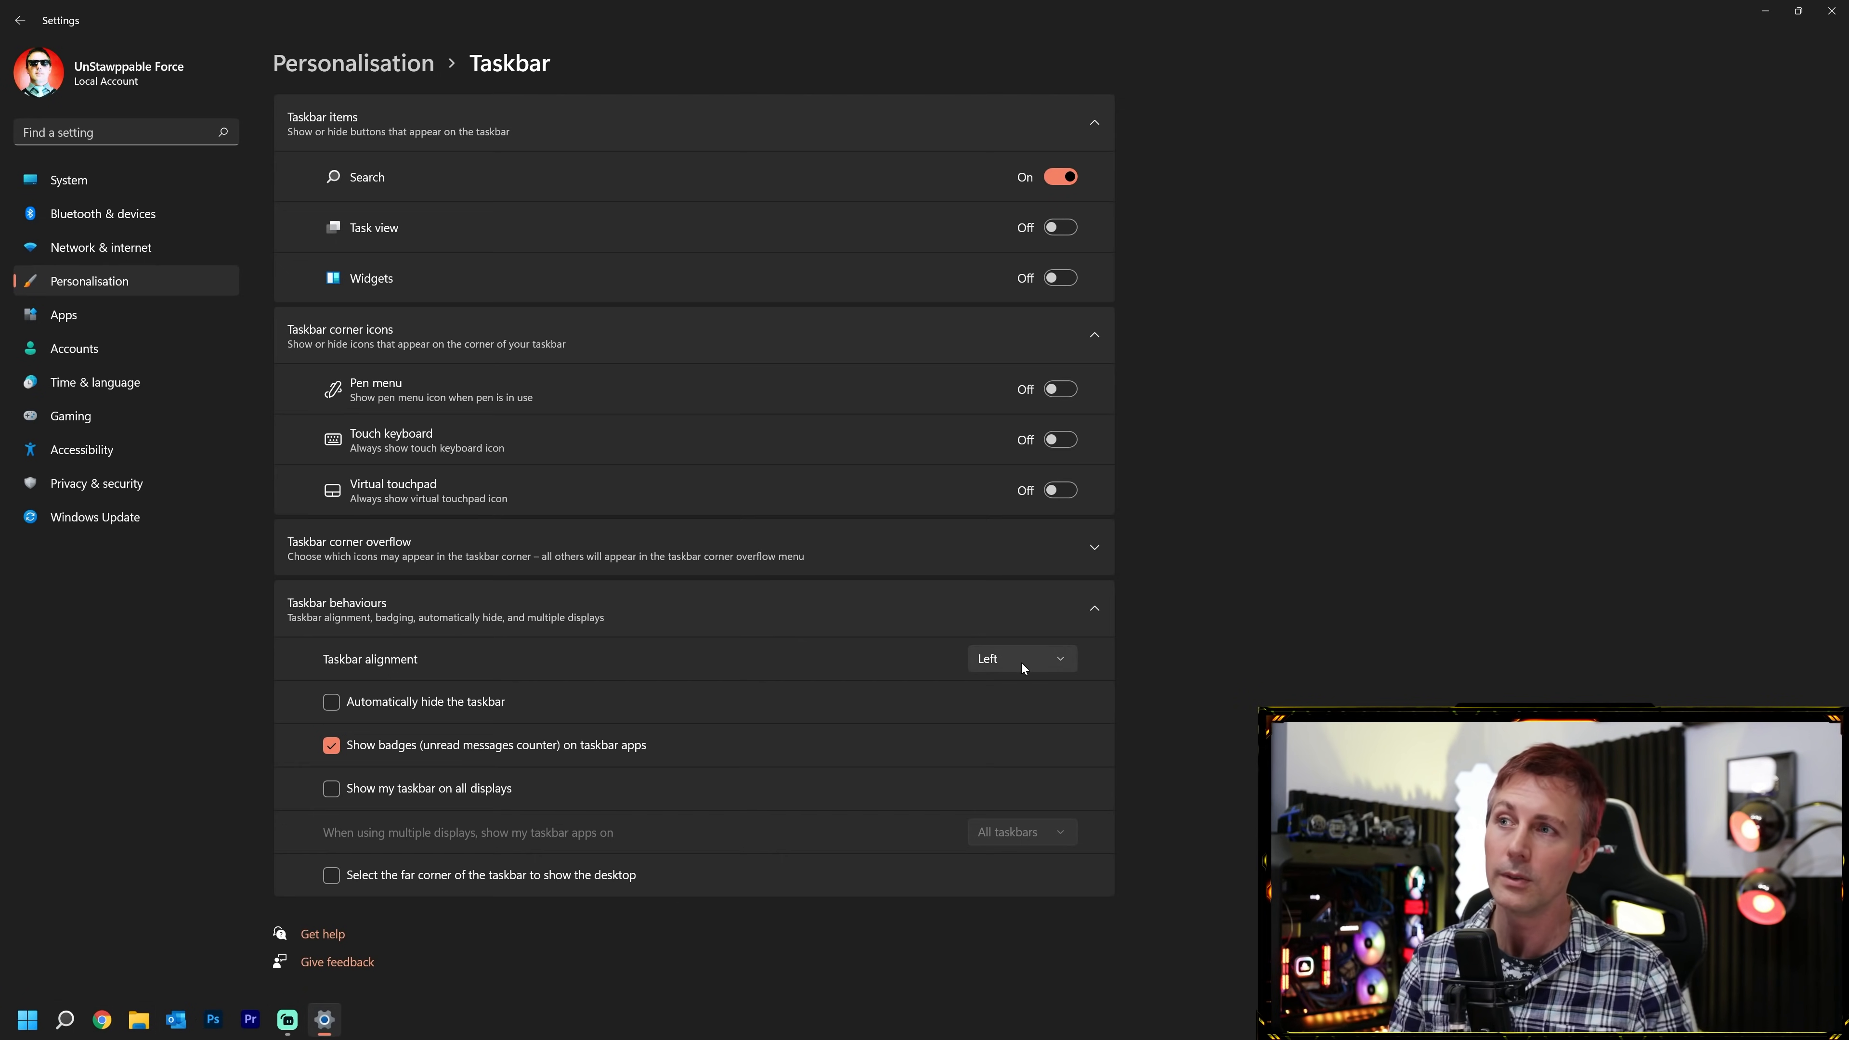
{"action": "left_click", "coordinate": [356, 790]}
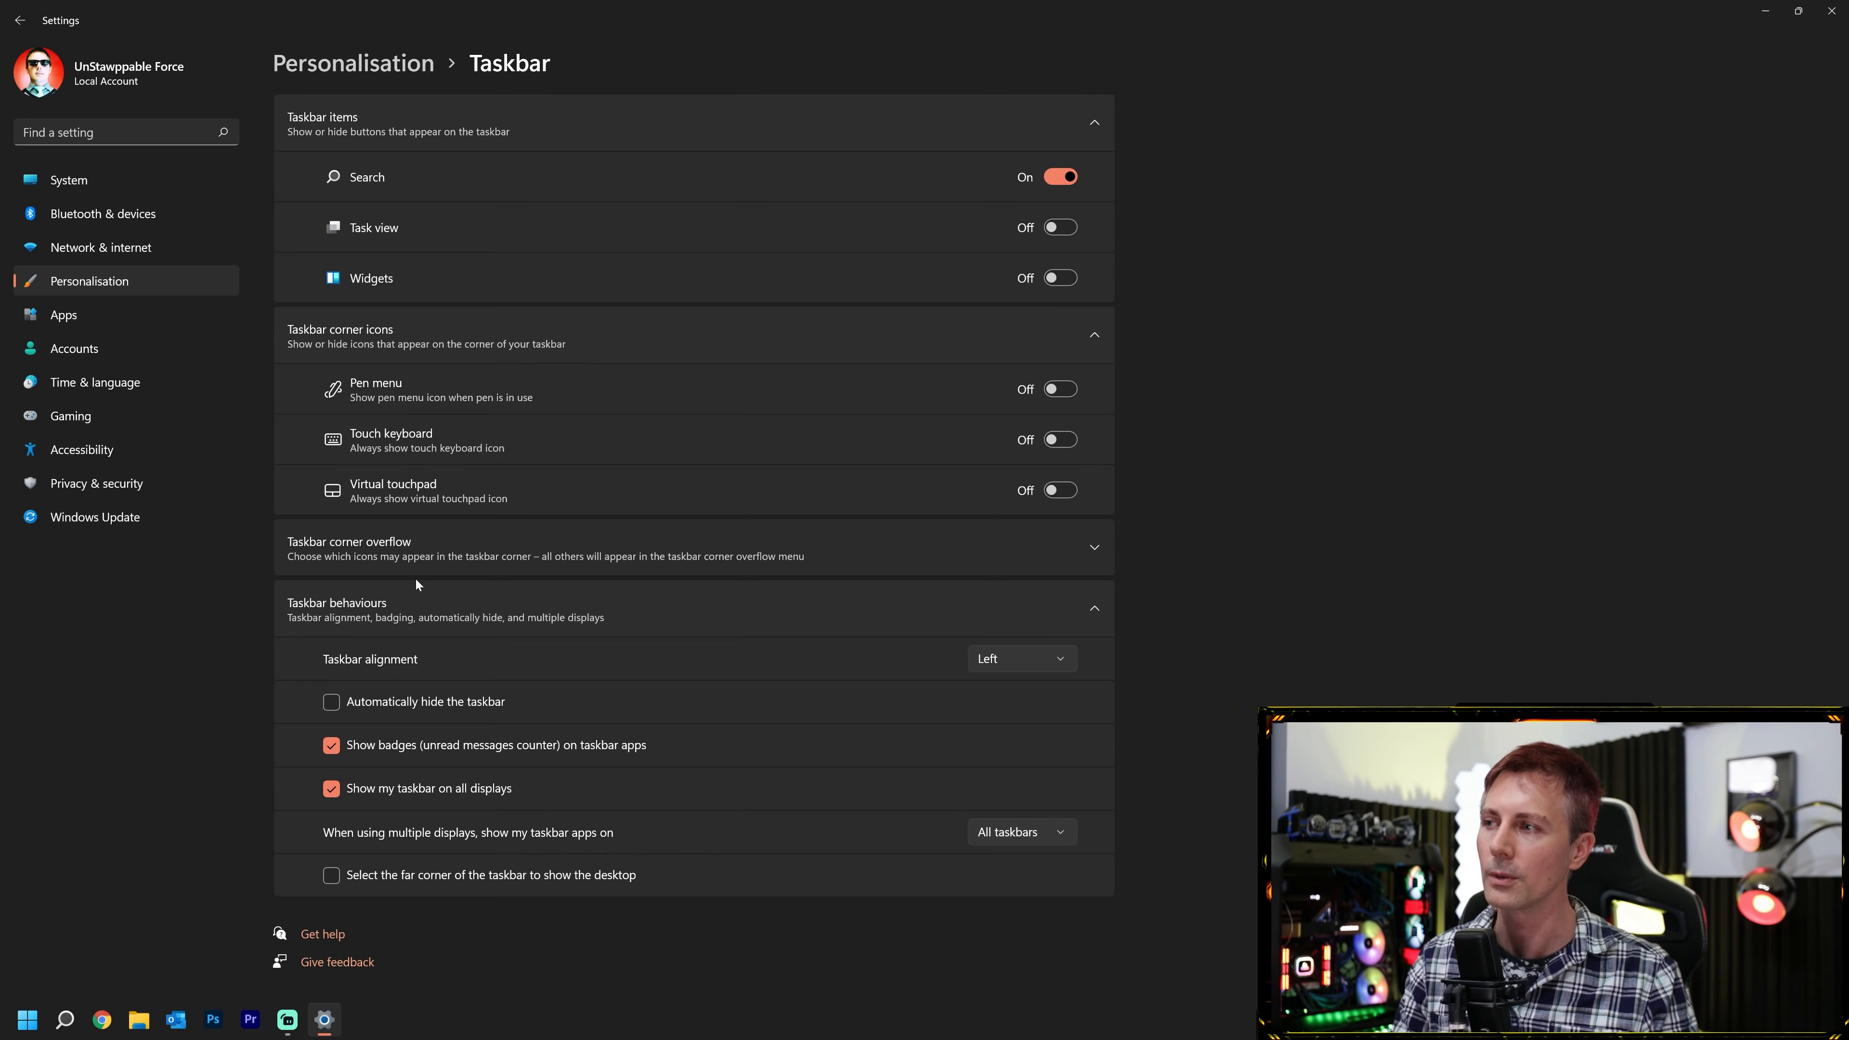
In the date and time settings, turn off setting the time automatically with (UTC+10:00) Brisbane selected as the time zone.
{"action": "left_click", "coordinate": [64, 314]}
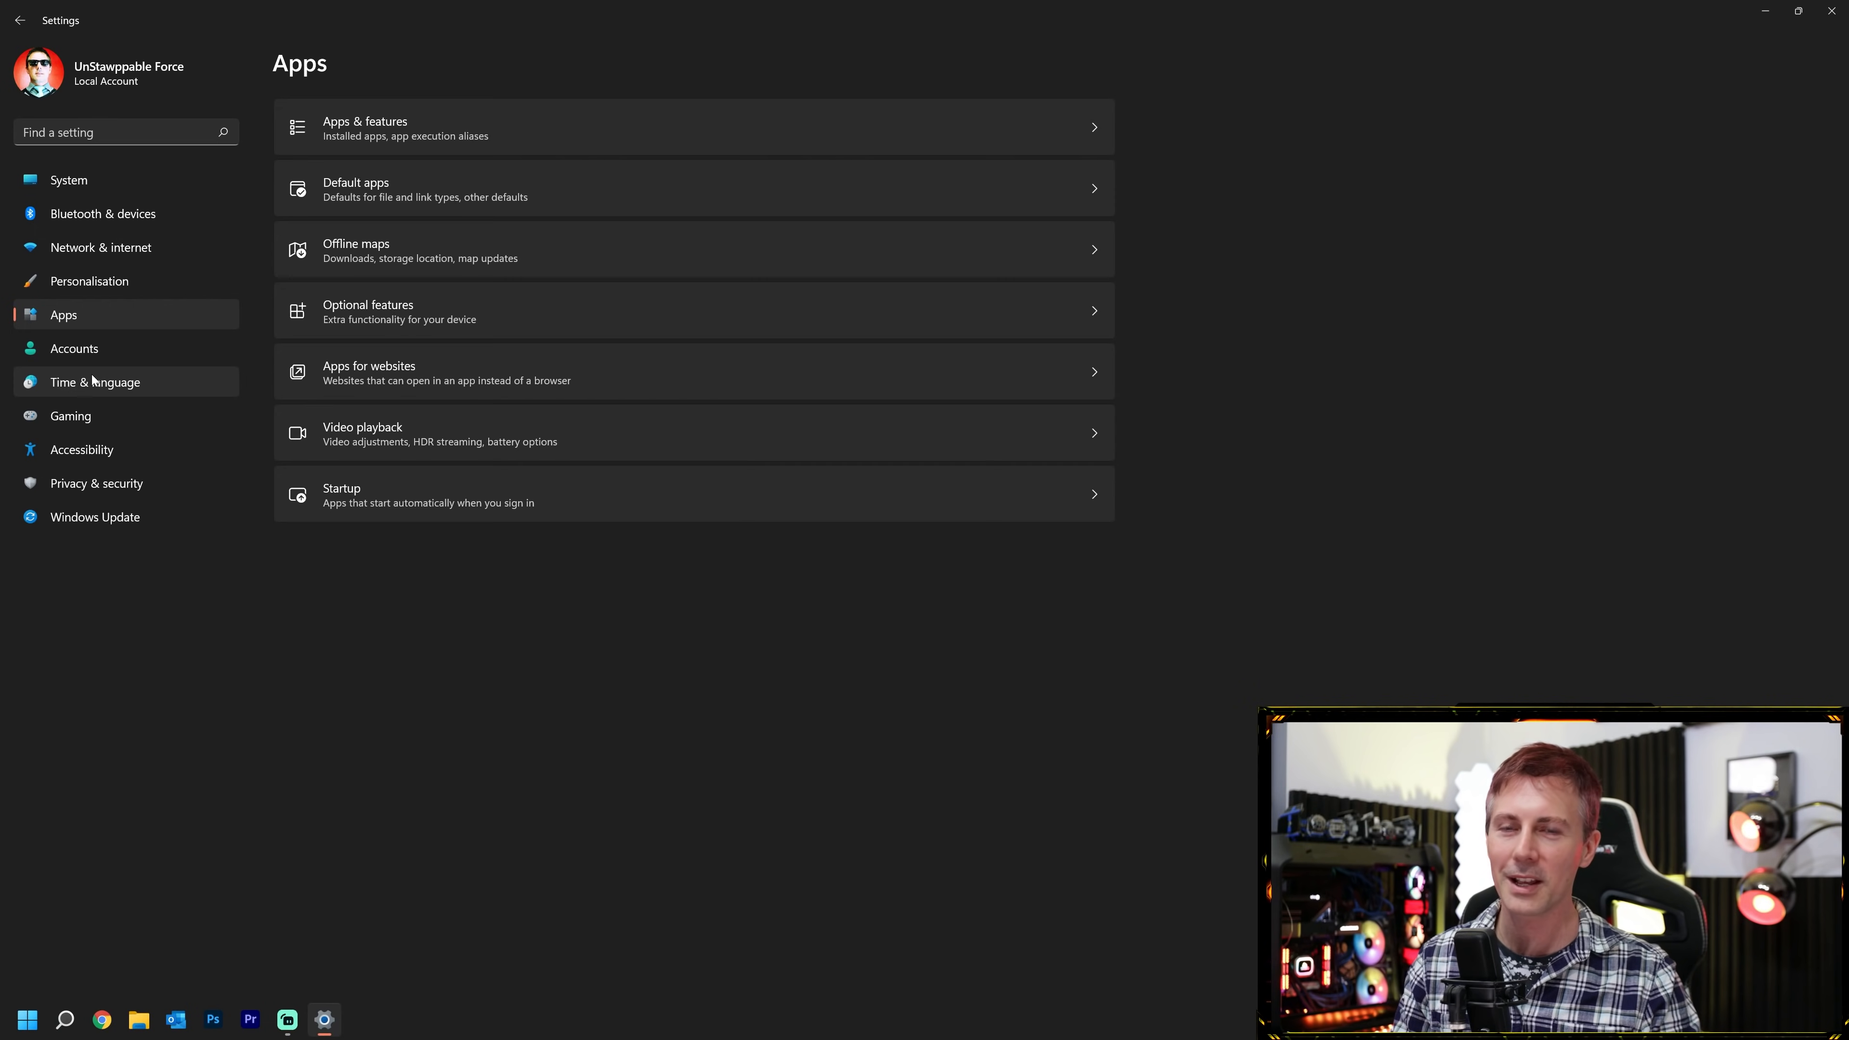
{"action": "left_click", "coordinate": [87, 382]}
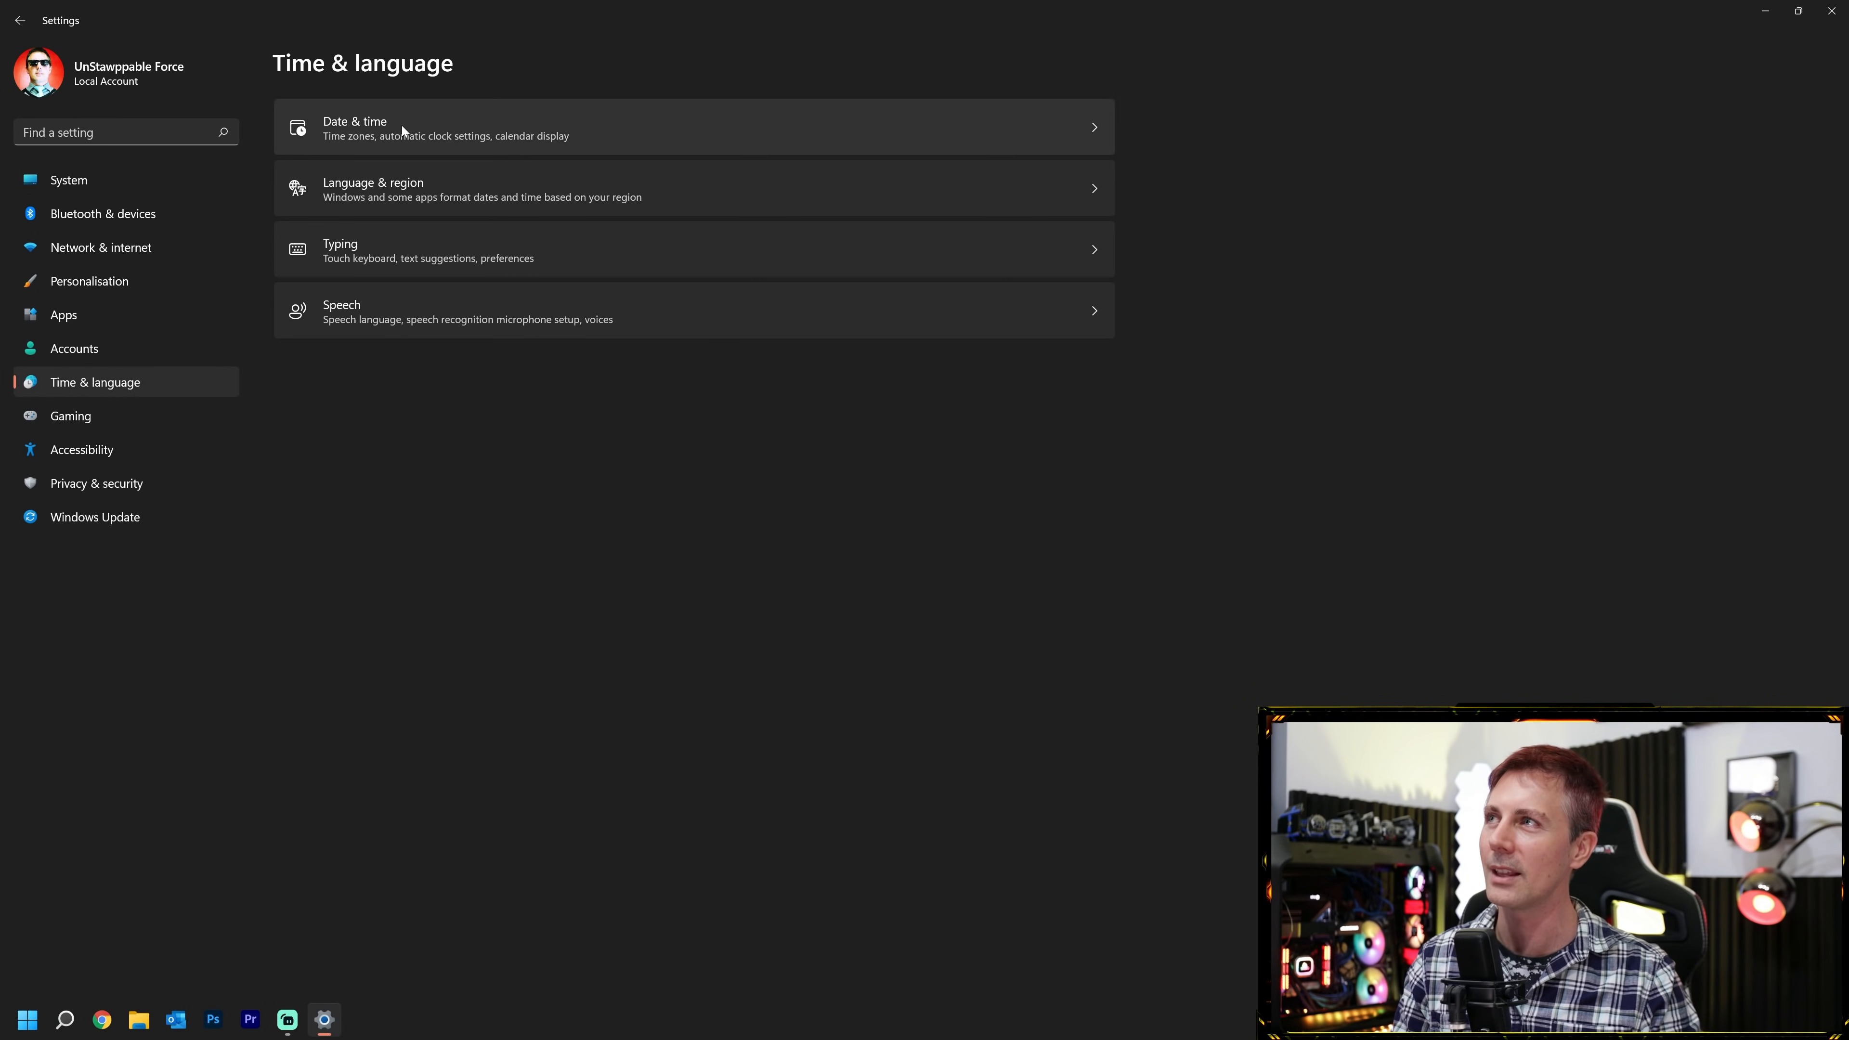
{"action": "left_click", "coordinate": [432, 125]}
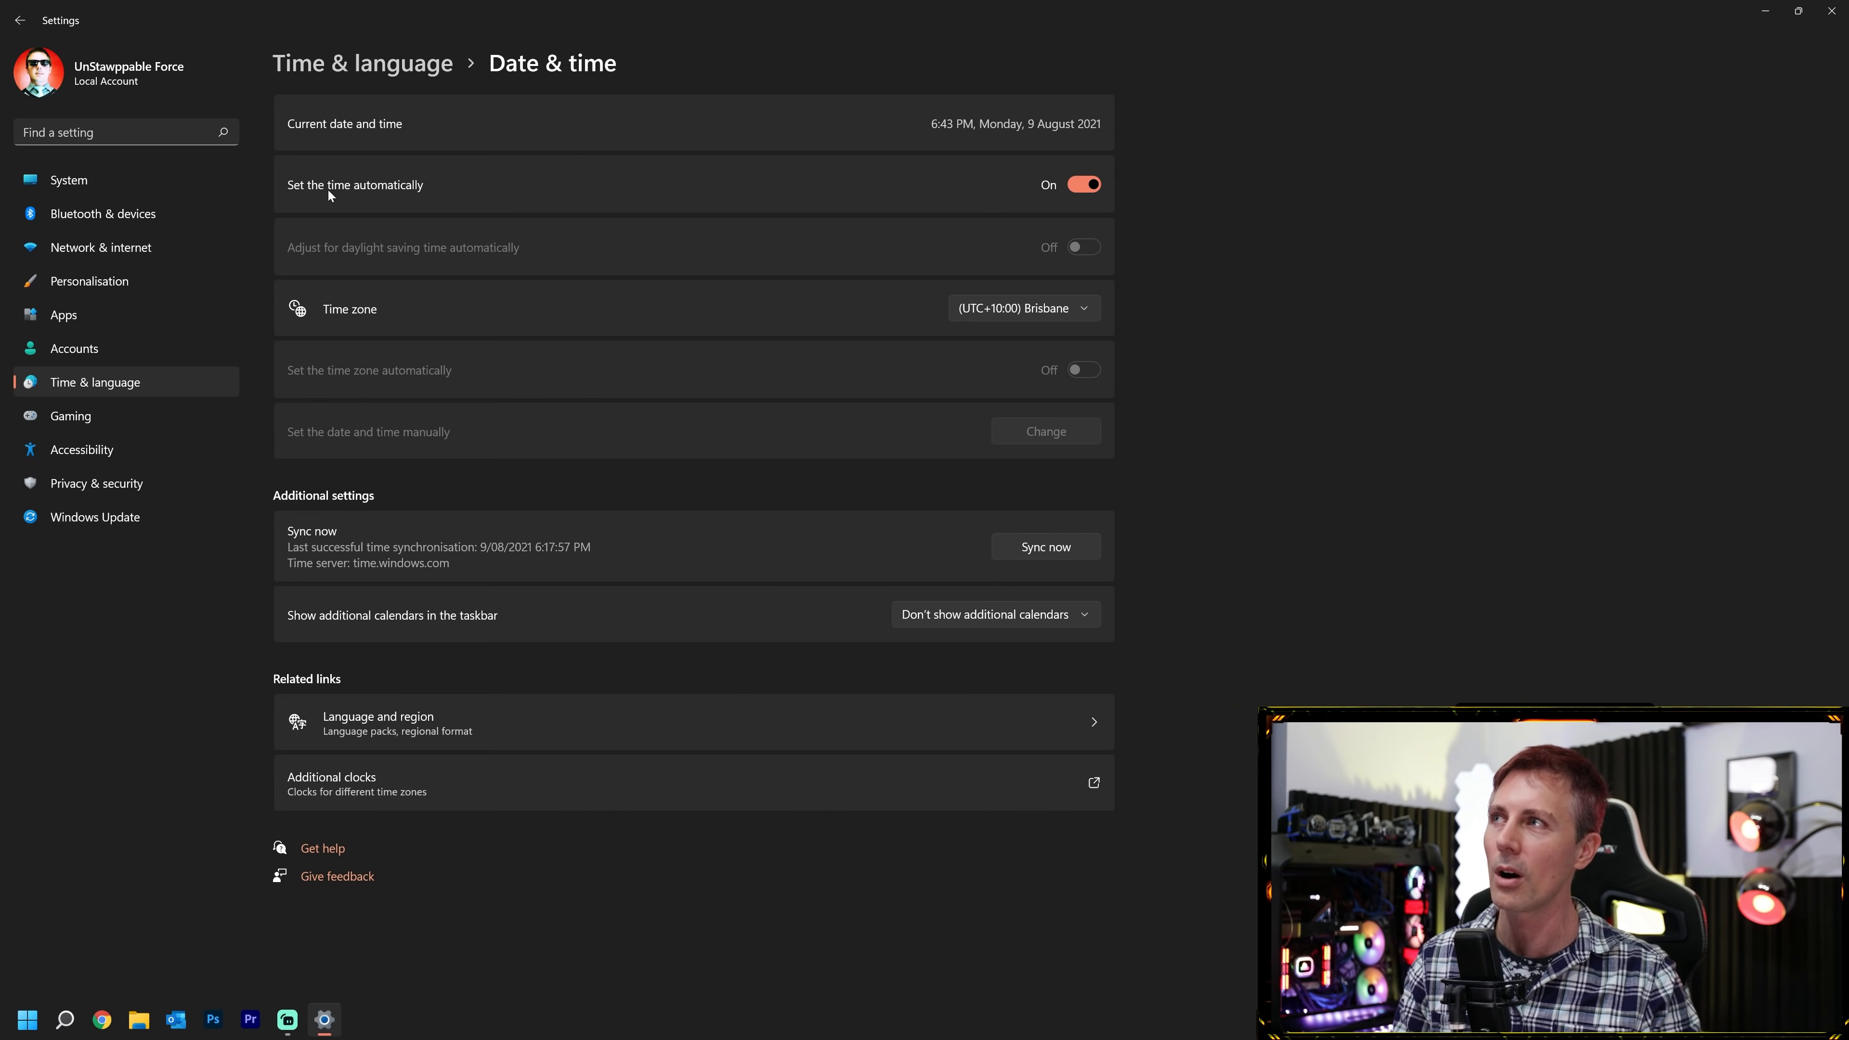
{"action": "left_click", "coordinate": [1084, 185]}
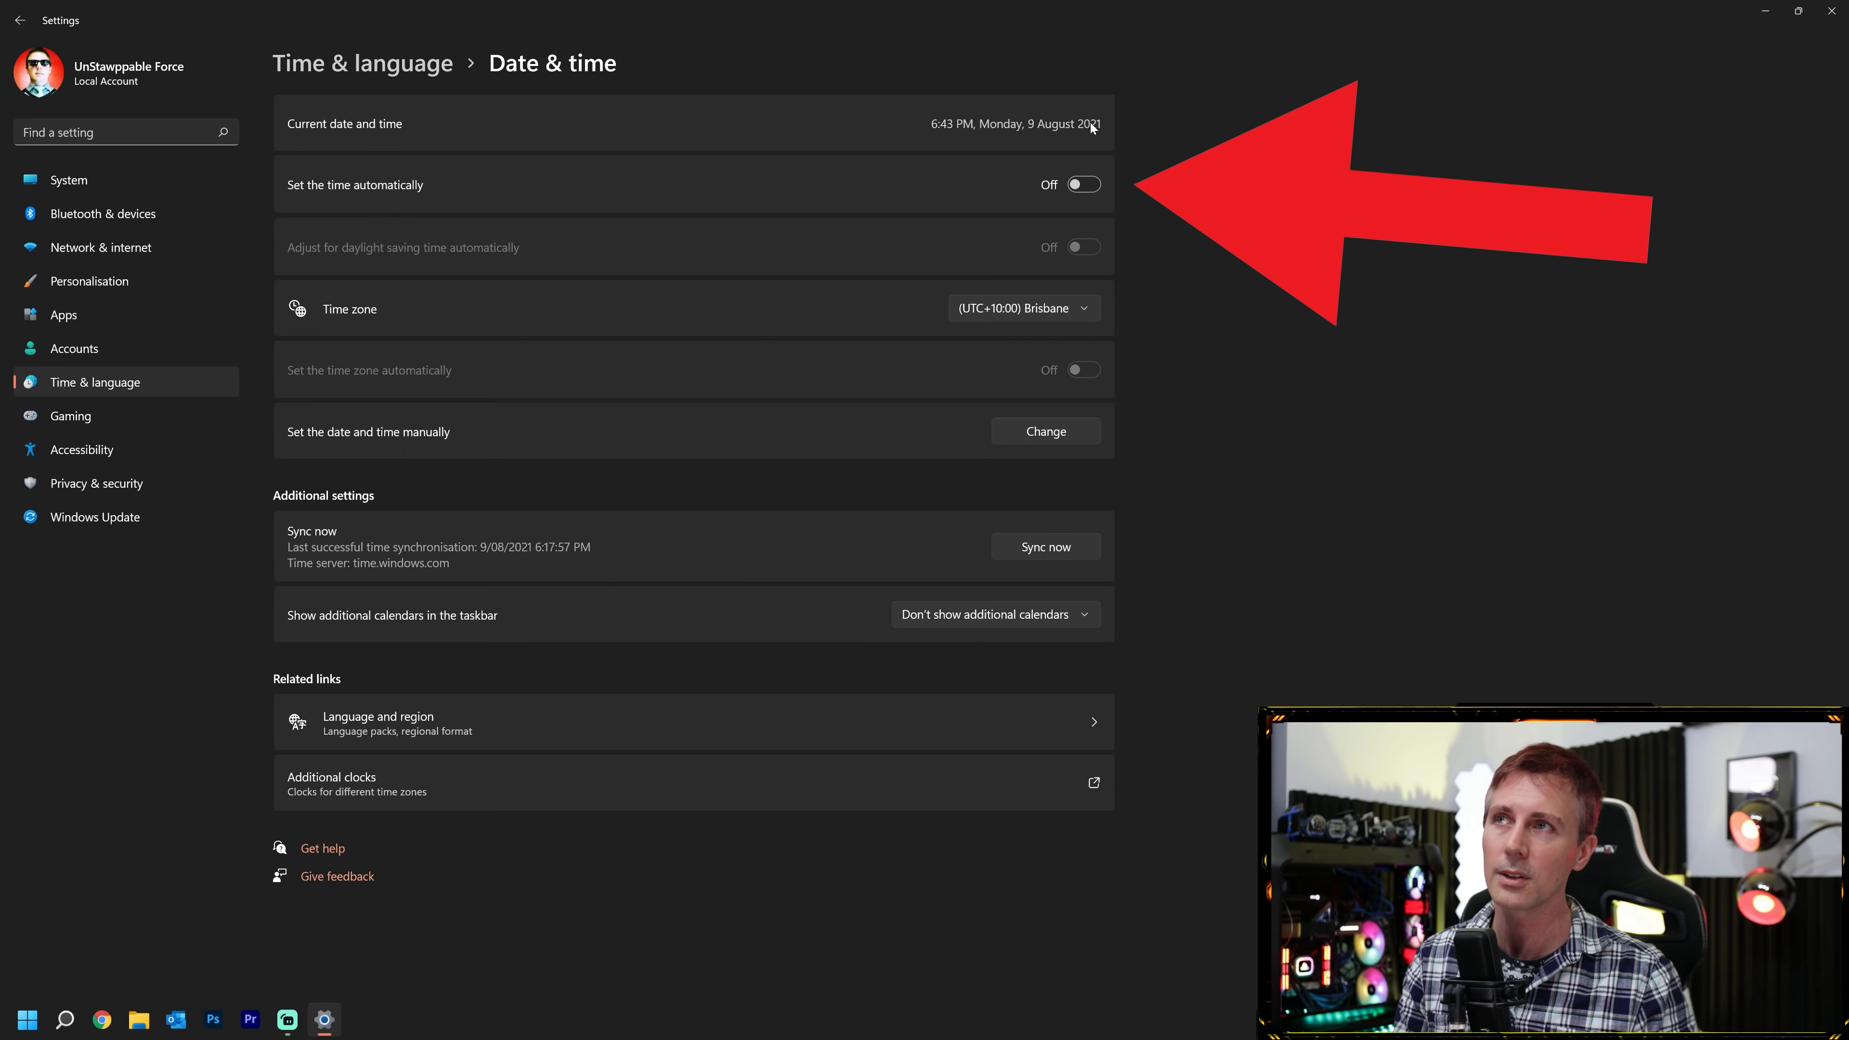
{"action": "left_click", "coordinate": [1084, 187]}
{"action": "left_click", "coordinate": [1017, 306]}
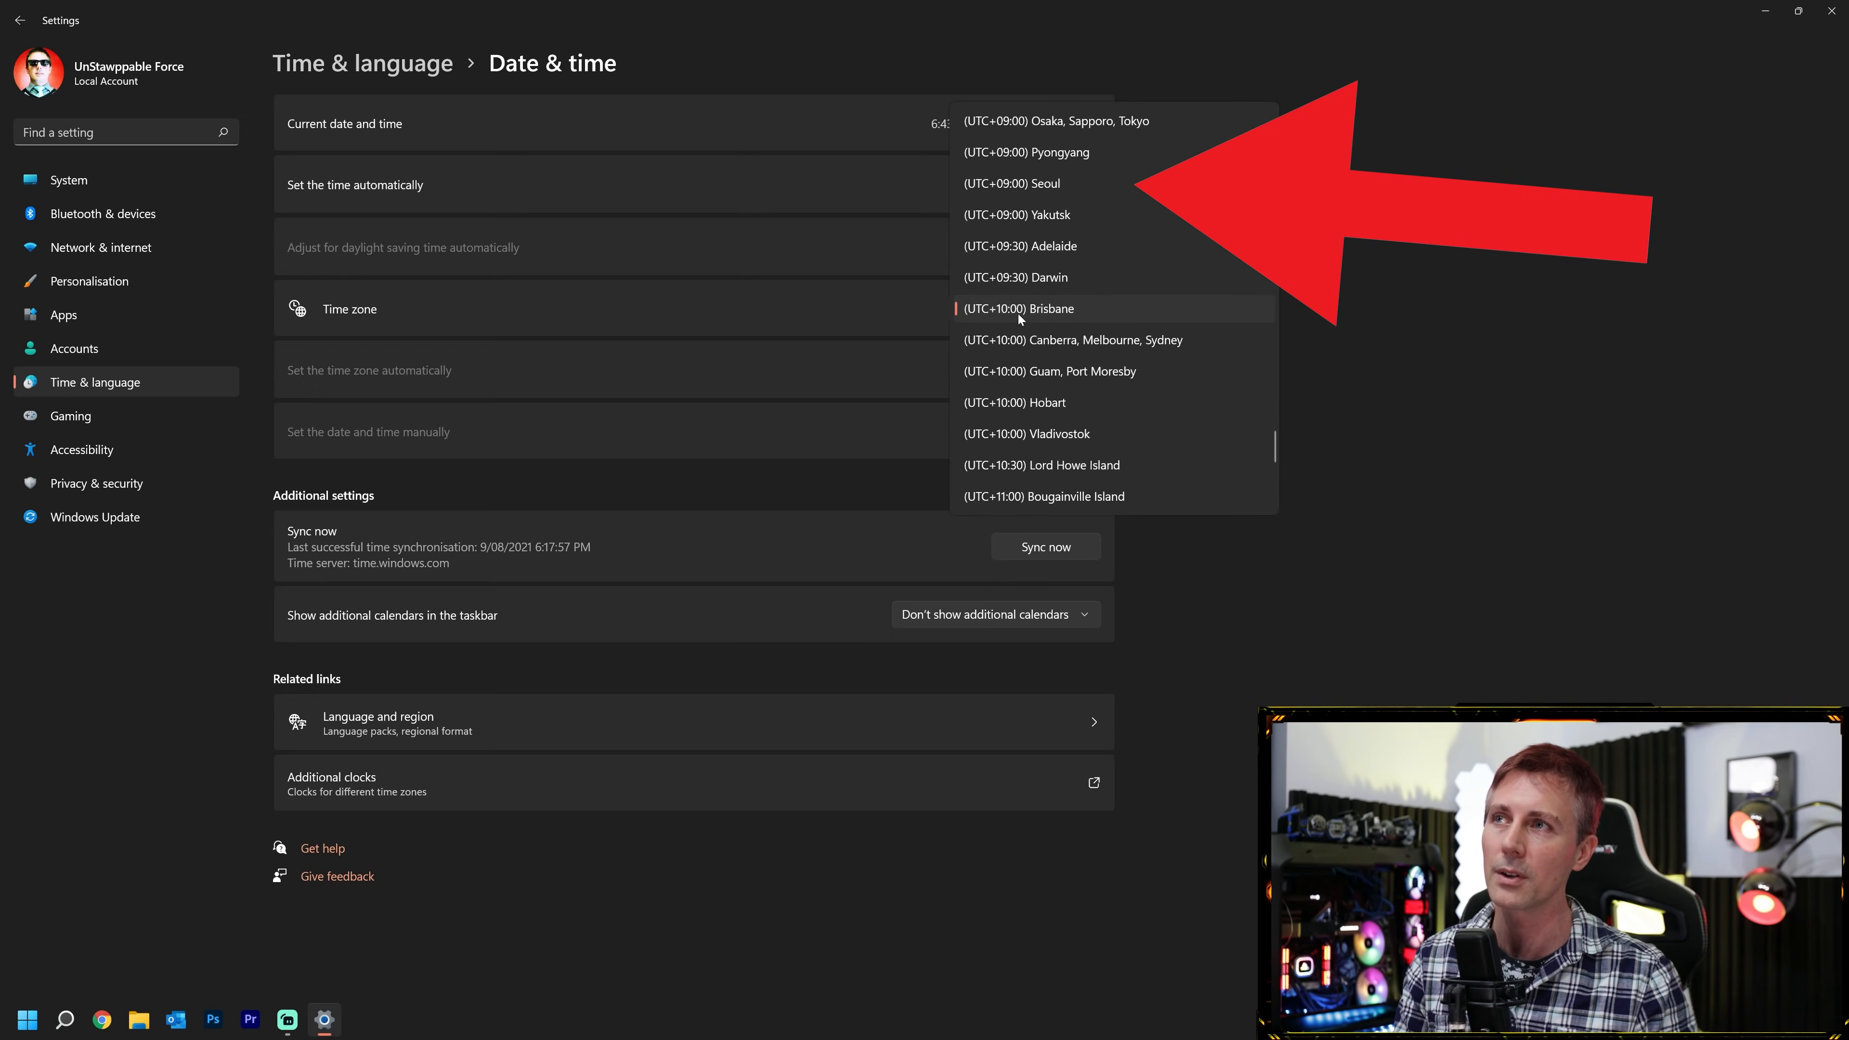
{"action": "left_click", "coordinate": [1017, 310]}
{"action": "left_click", "coordinate": [1096, 186]}
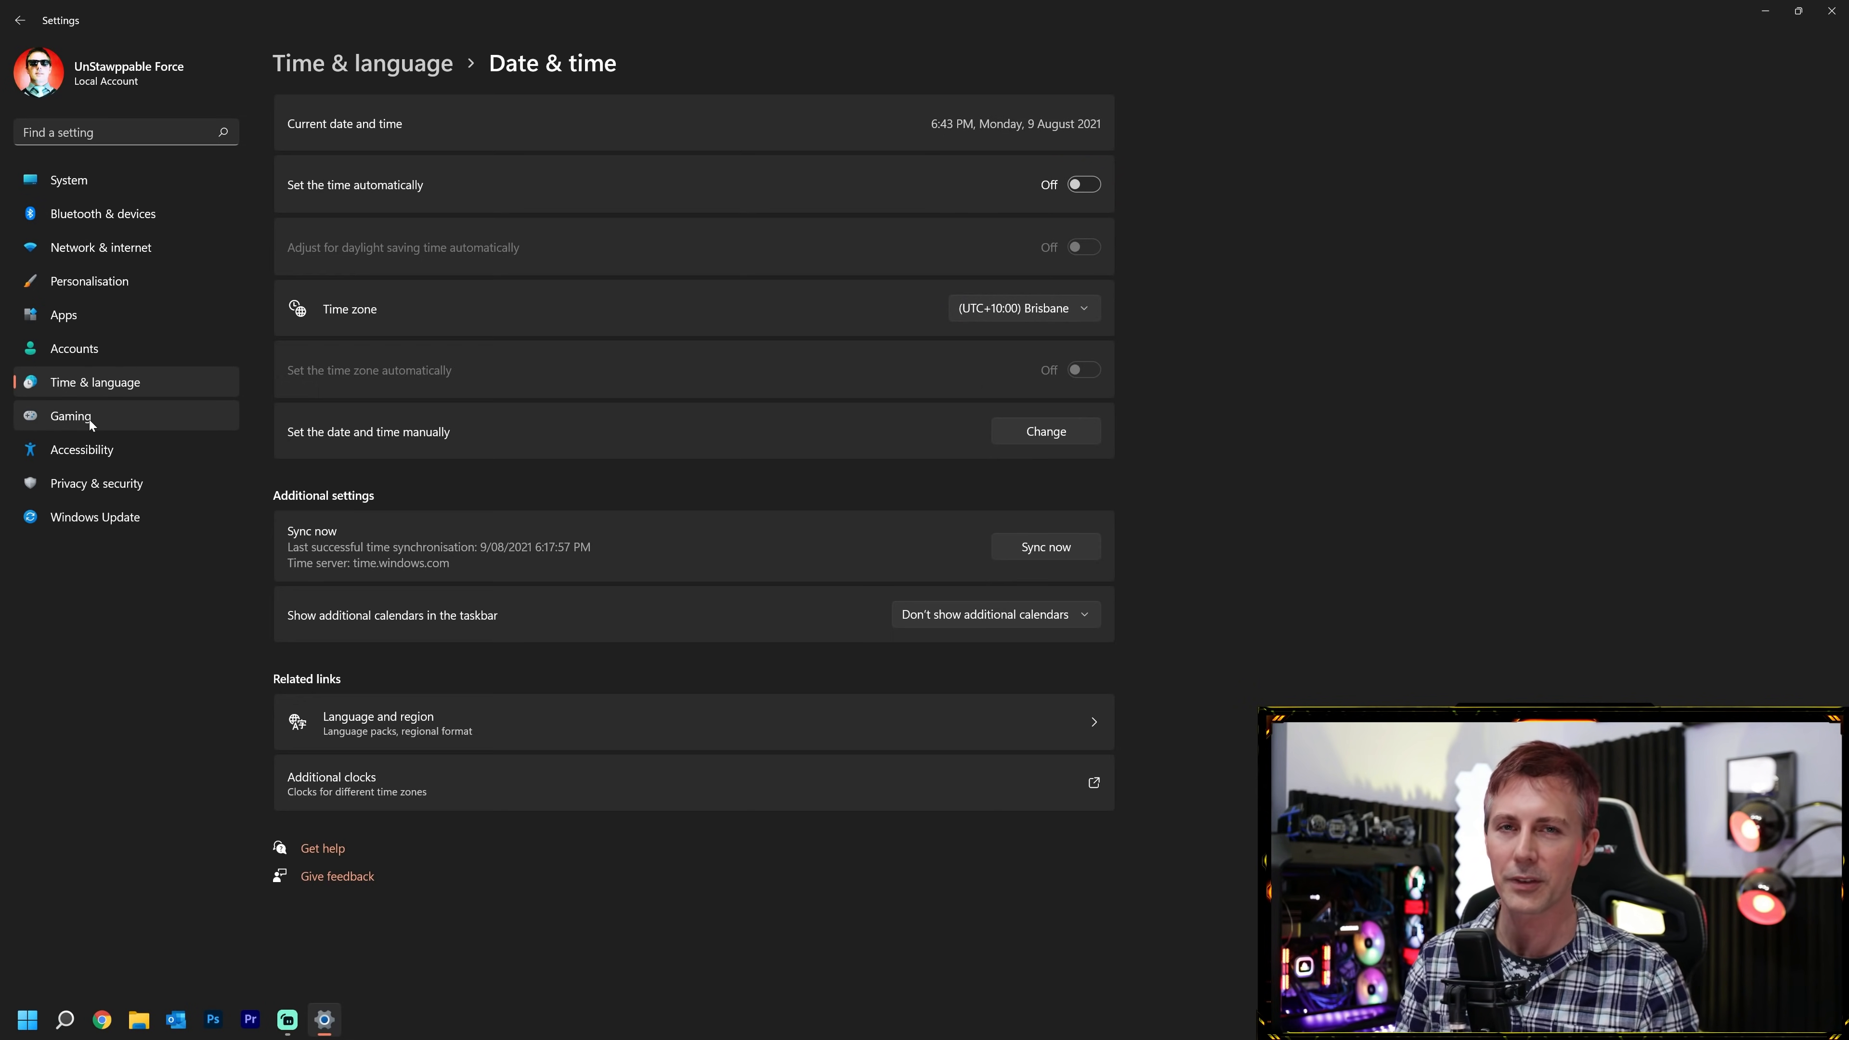
Check the Xbox Game Bar options in the gaming settings and return to the gaming overview.
{"action": "left_click", "coordinate": [72, 417]}
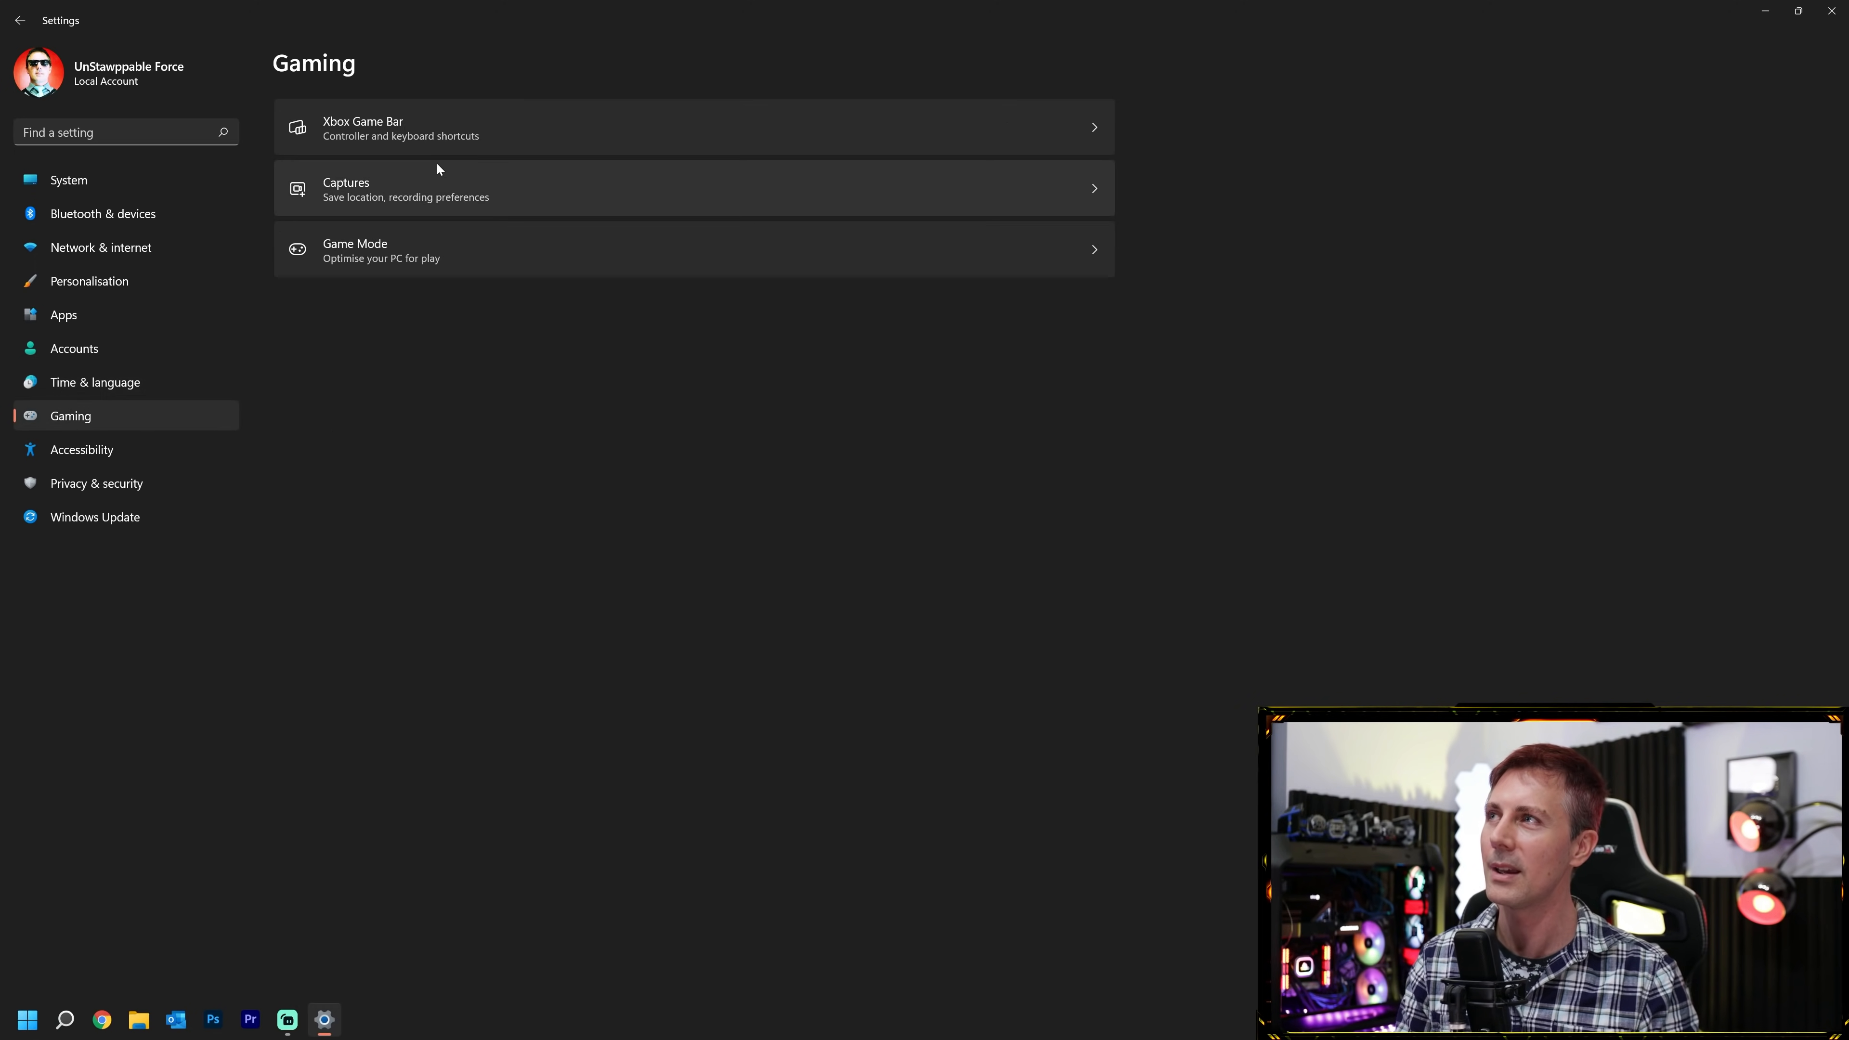
{"action": "left_click", "coordinate": [574, 128]}
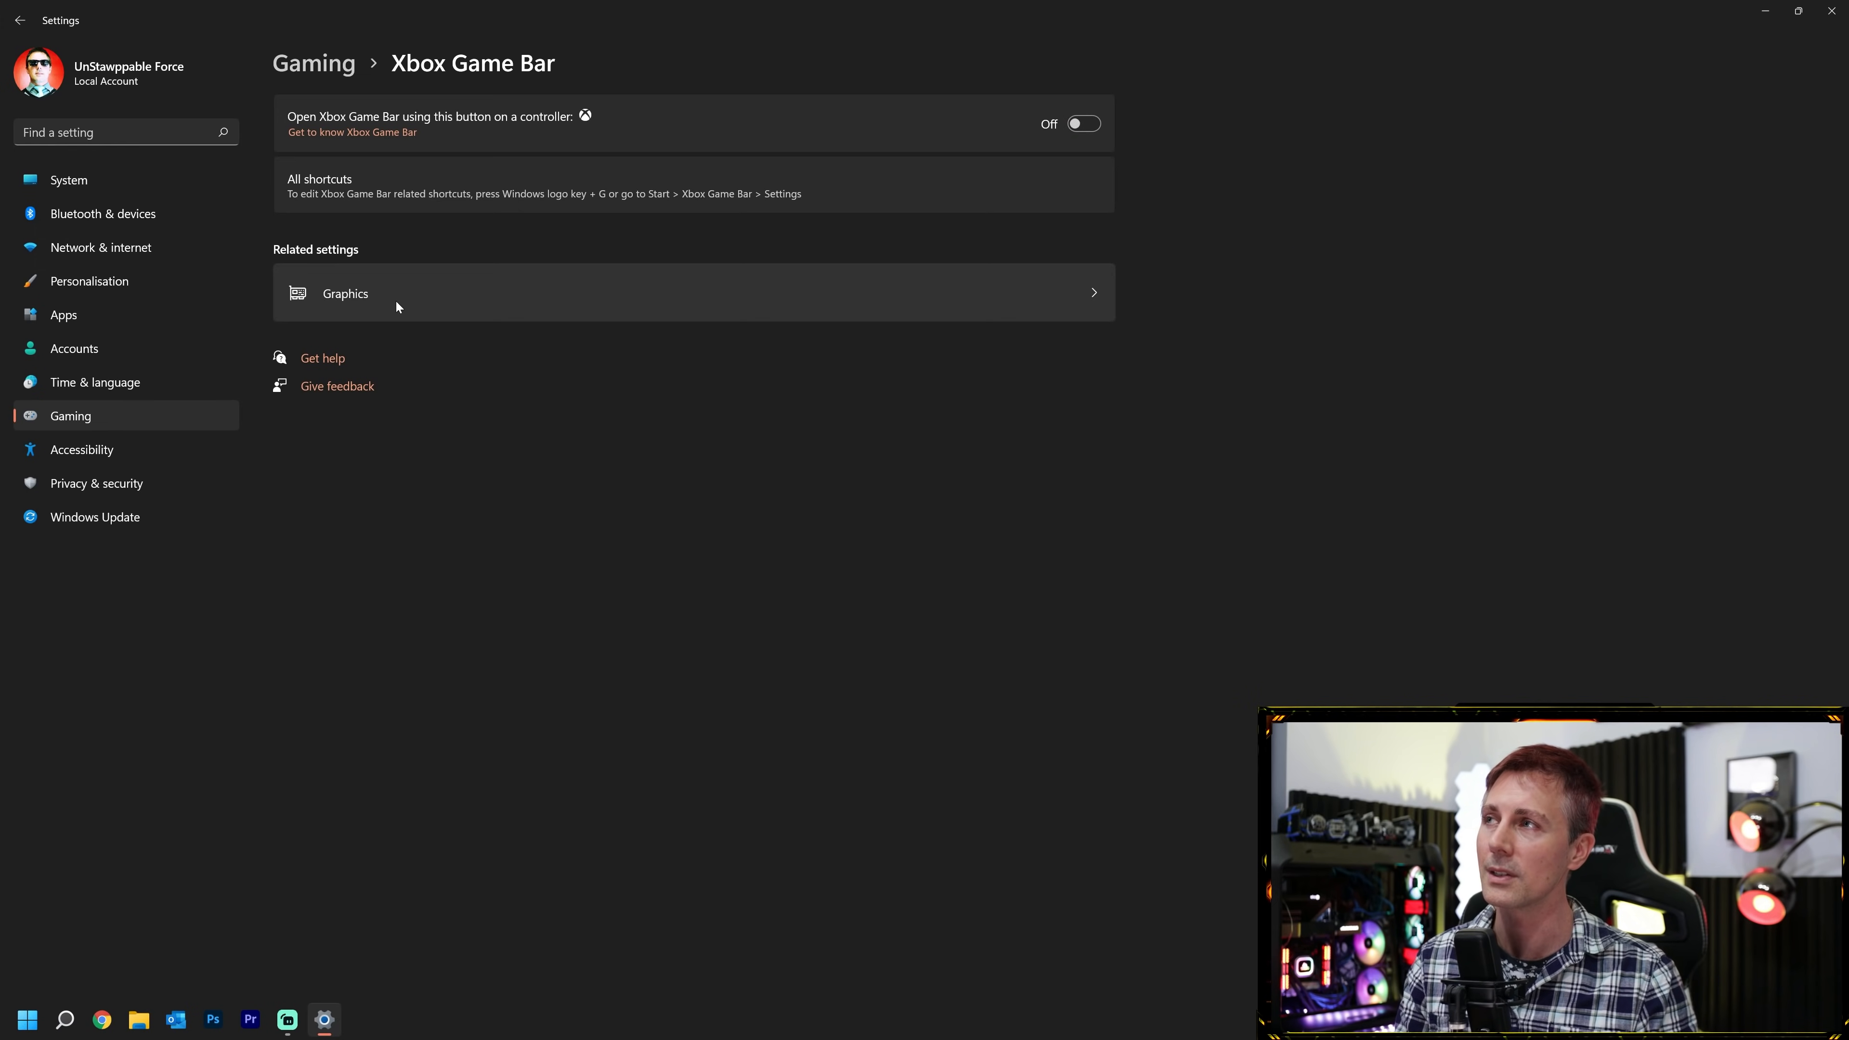
{"action": "left_click", "coordinate": [73, 424]}
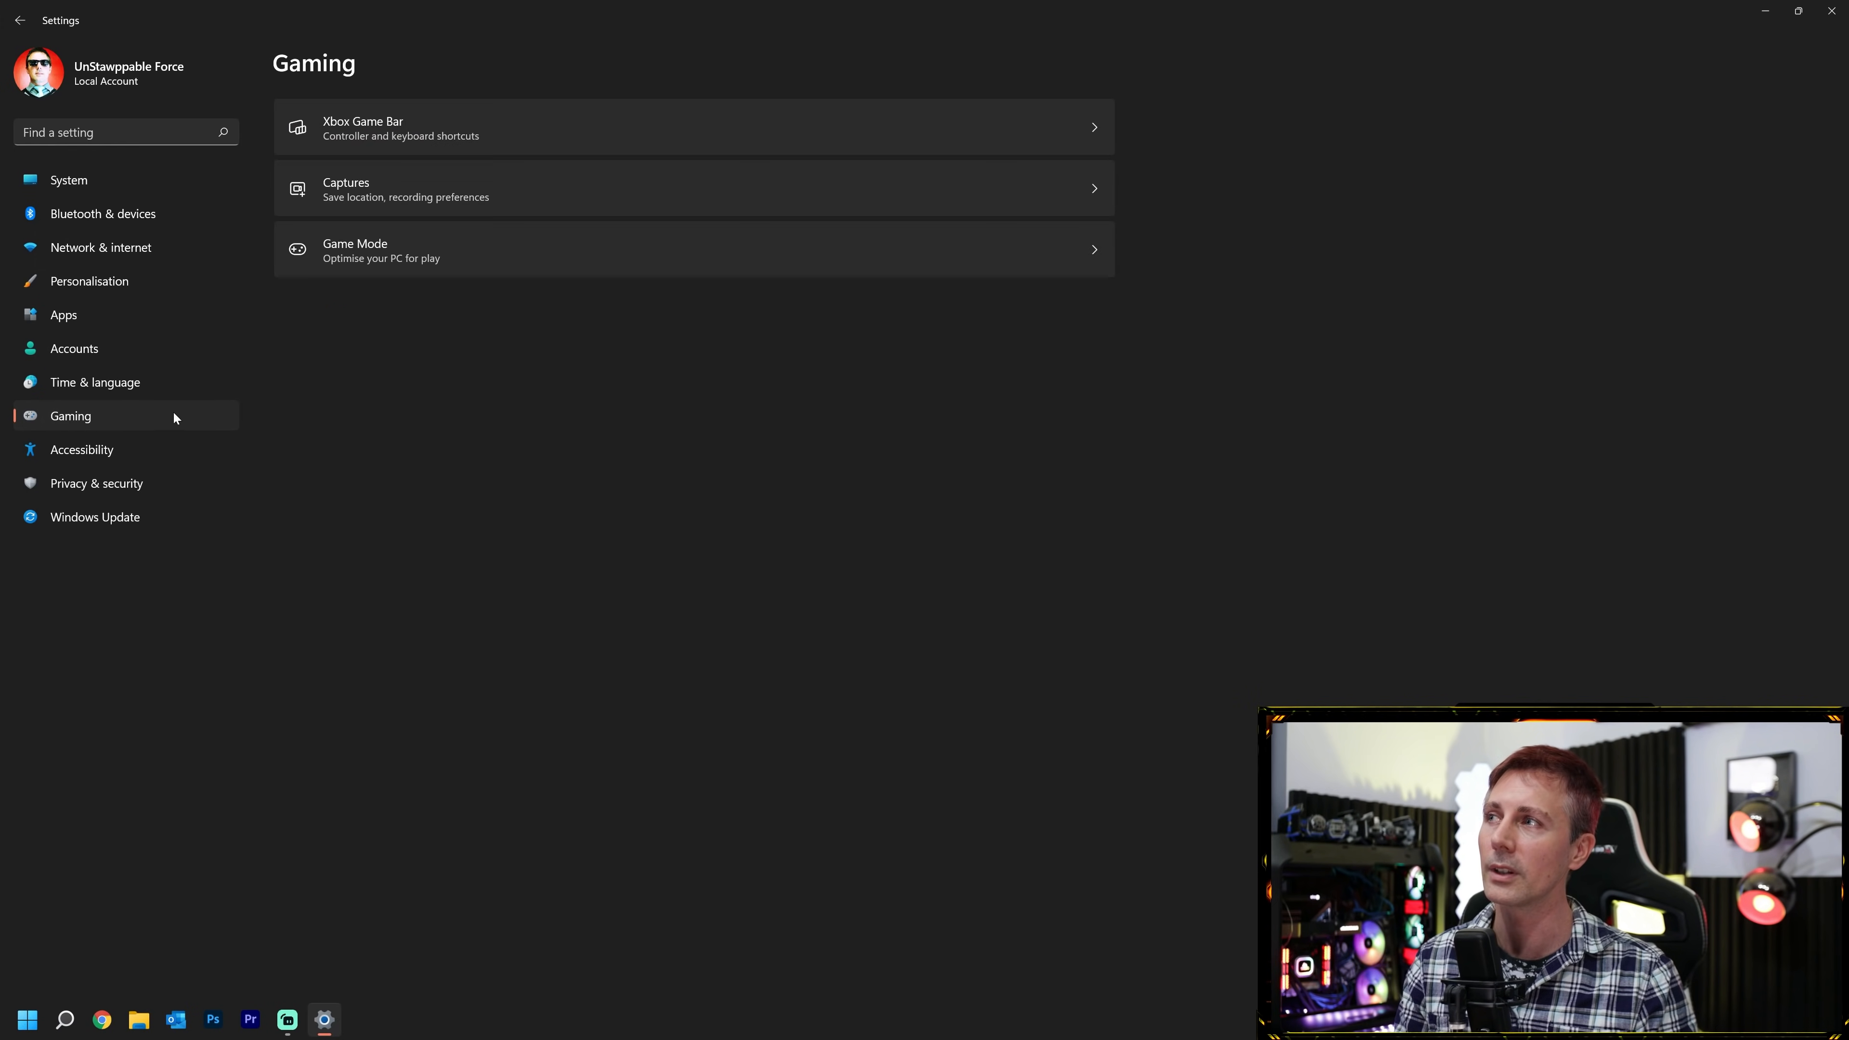
Turn off capturing audio and the mouse cursor when recording a game, and check the Game Mode settings.
{"action": "left_click", "coordinate": [449, 186]}
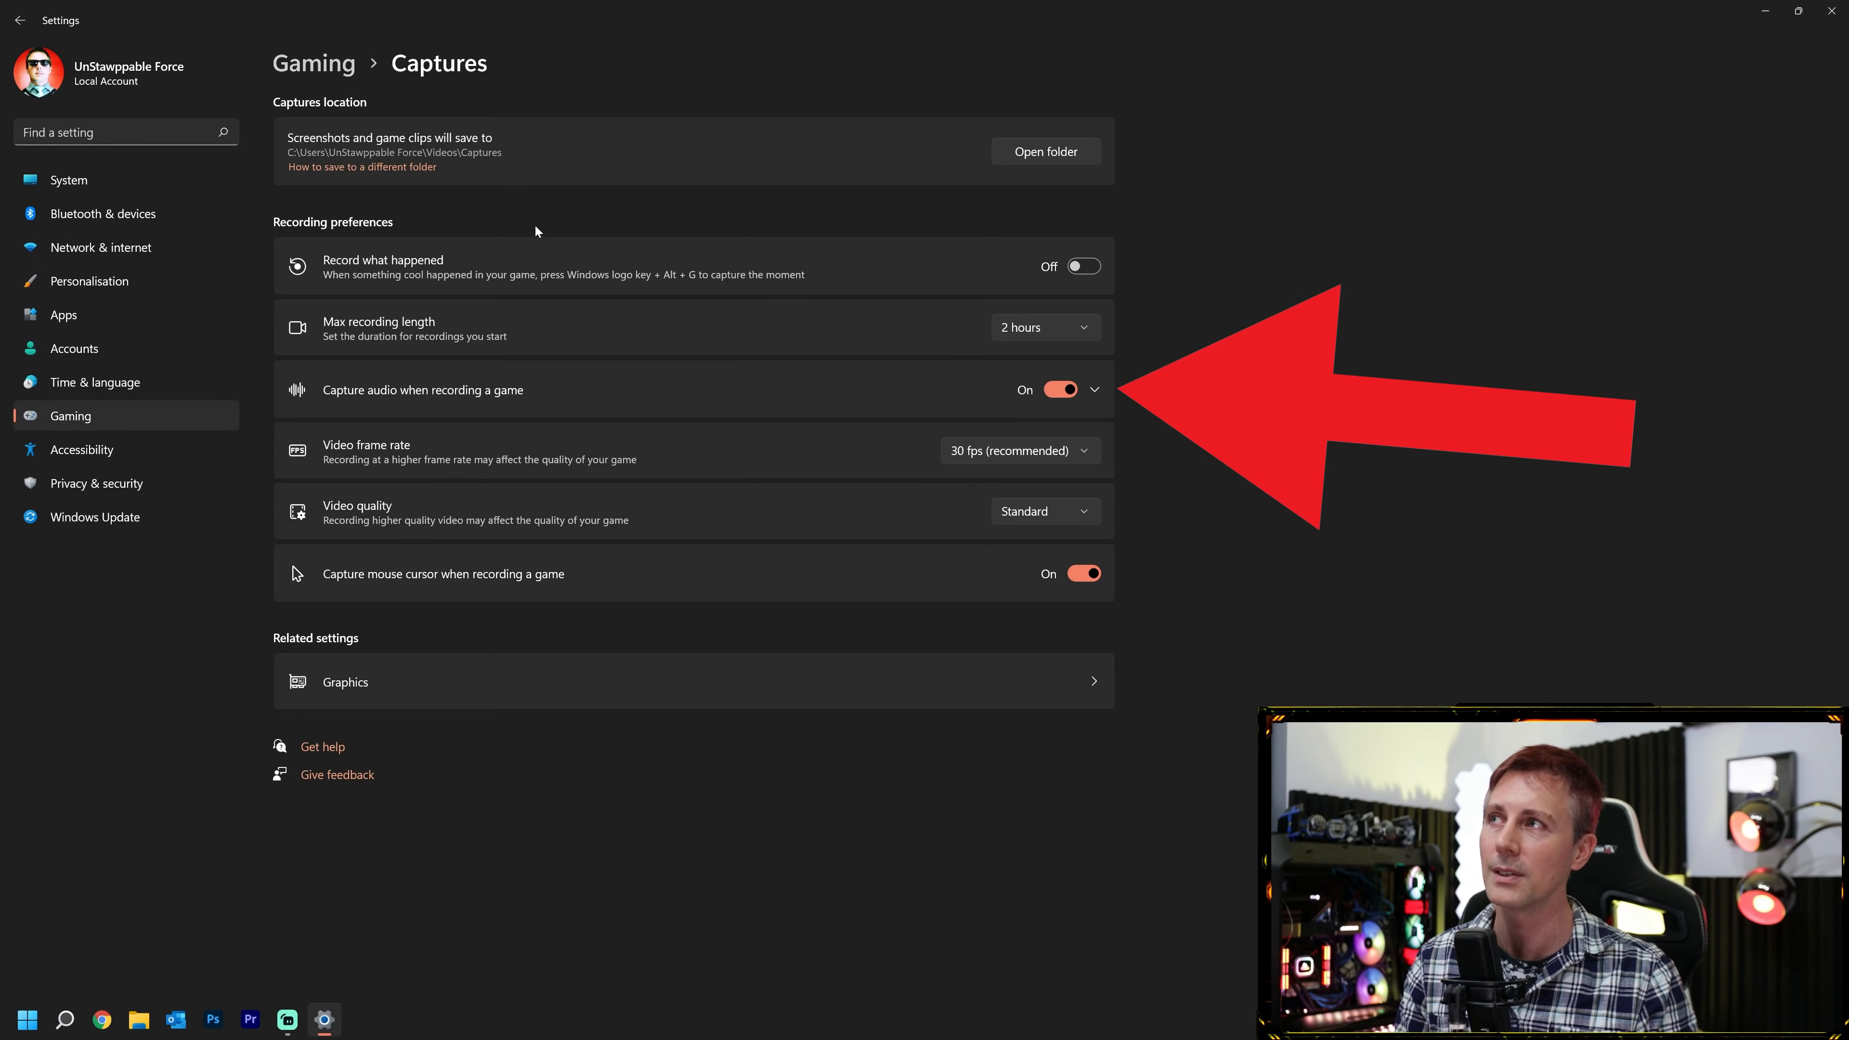
{"action": "left_click", "coordinate": [1059, 391]}
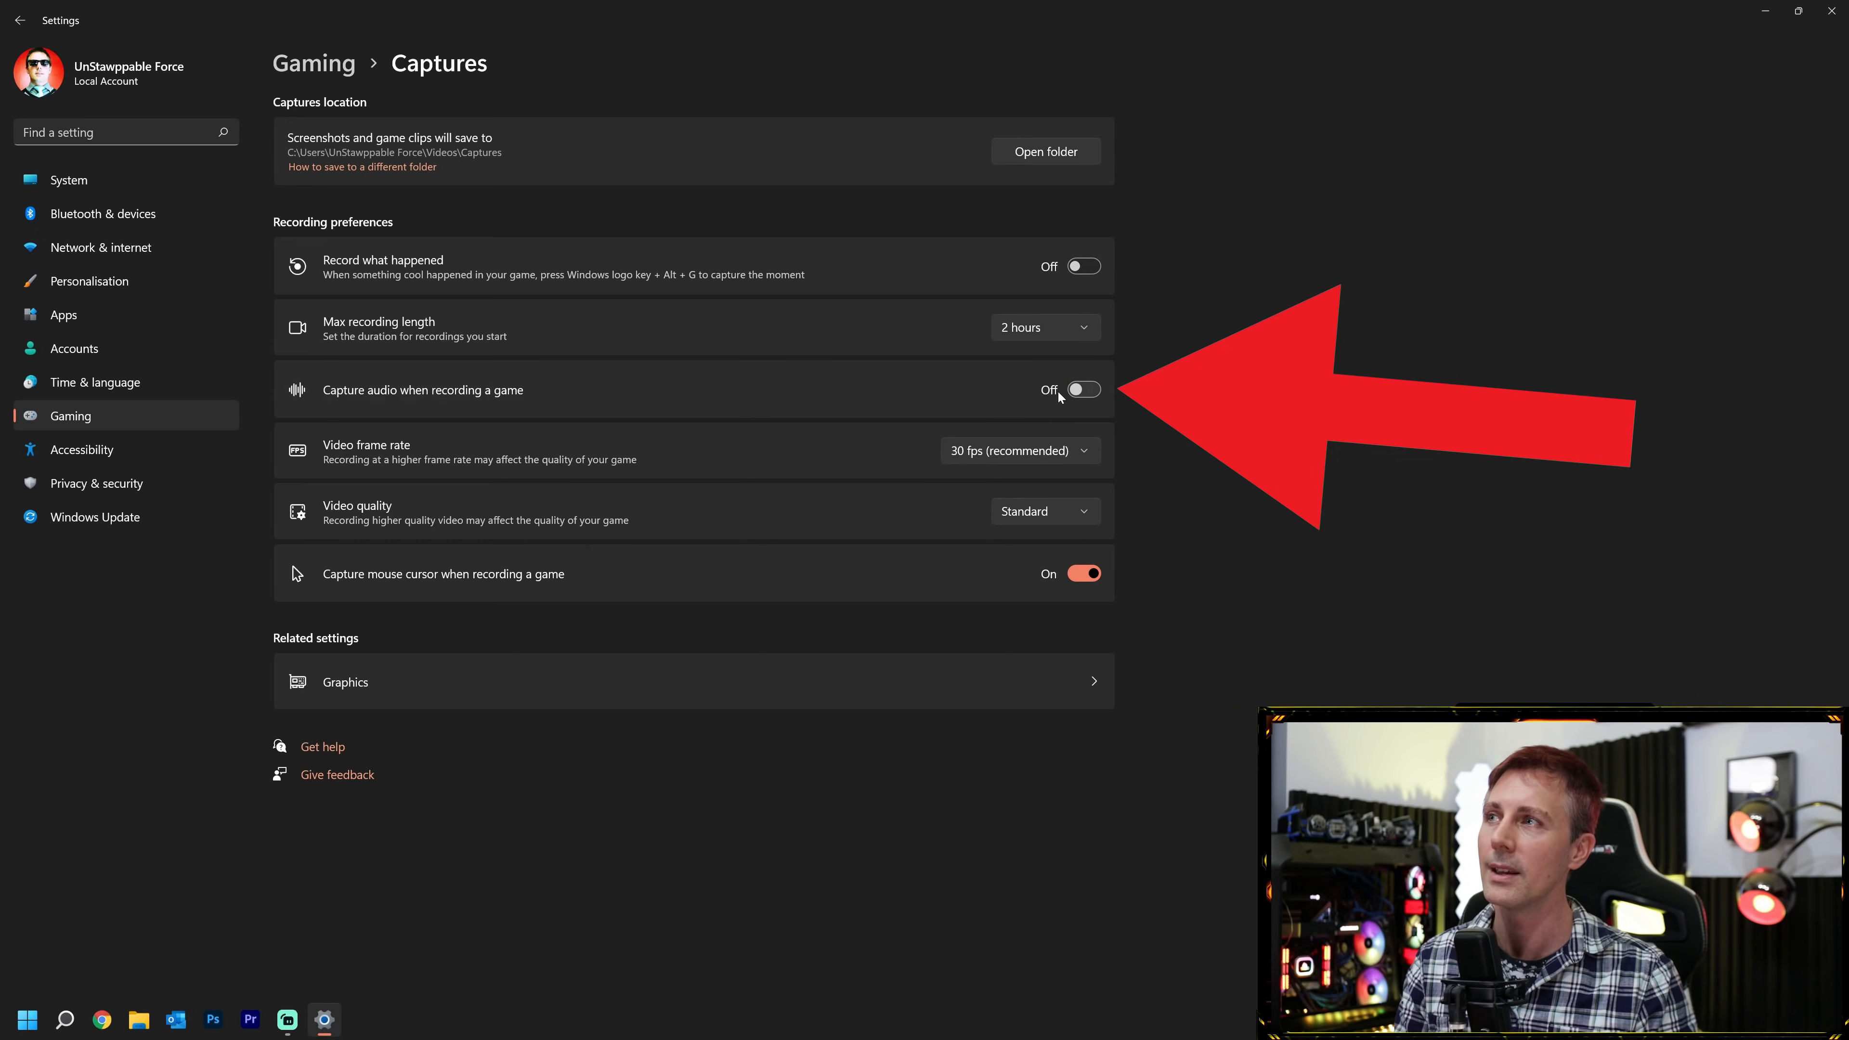
{"action": "left_click", "coordinate": [1079, 577]}
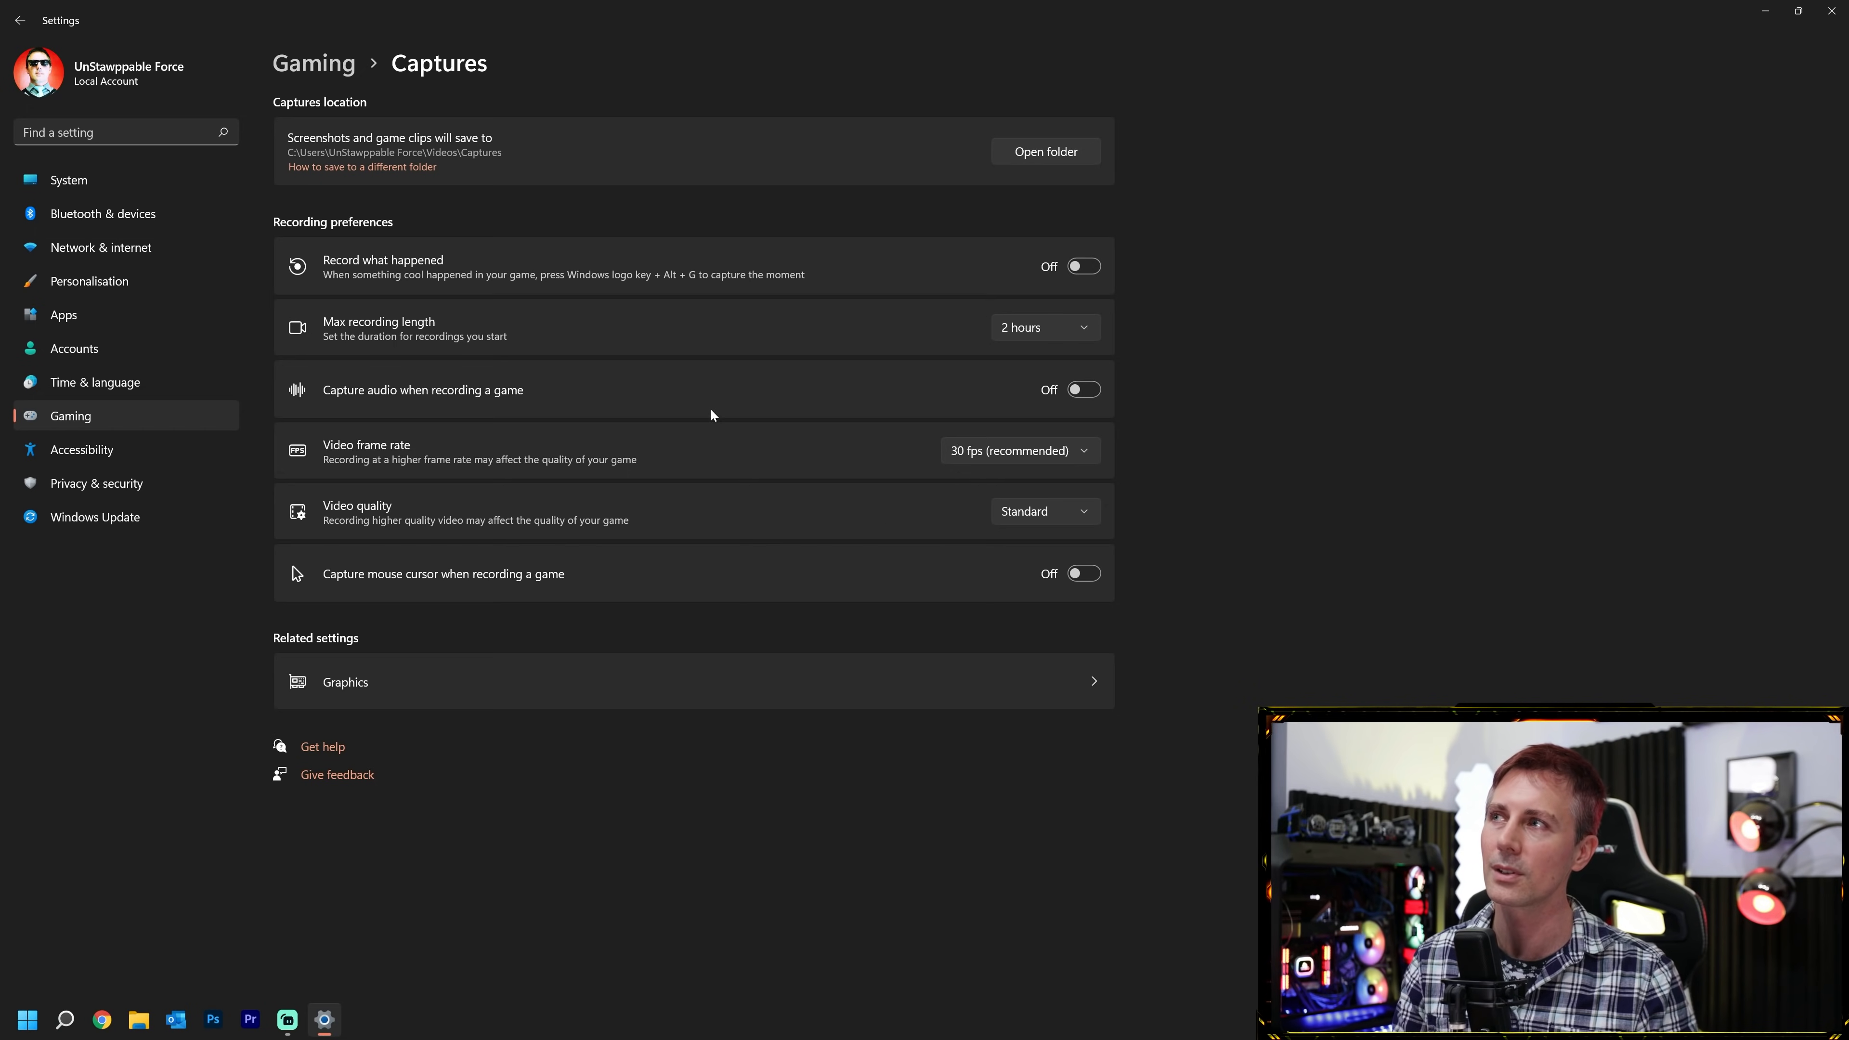
{"action": "left_click", "coordinate": [68, 418]}
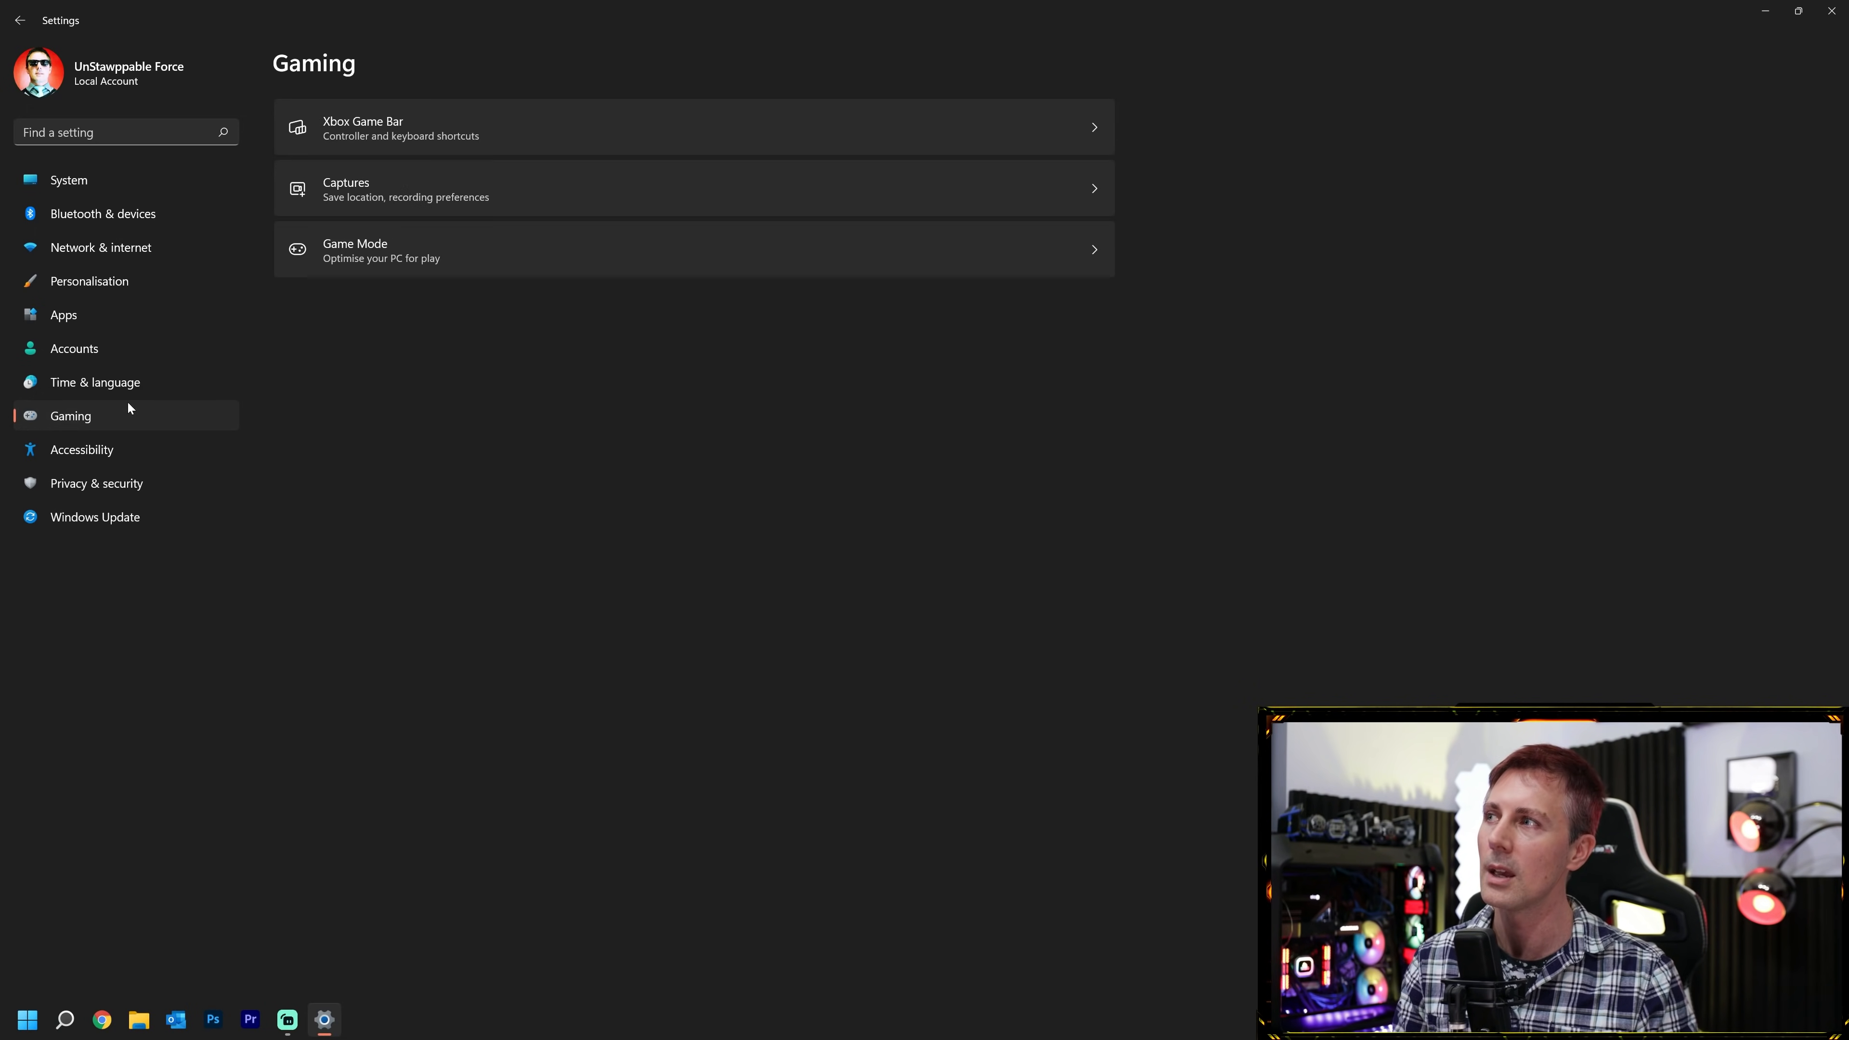
{"action": "left_click", "coordinate": [406, 253]}
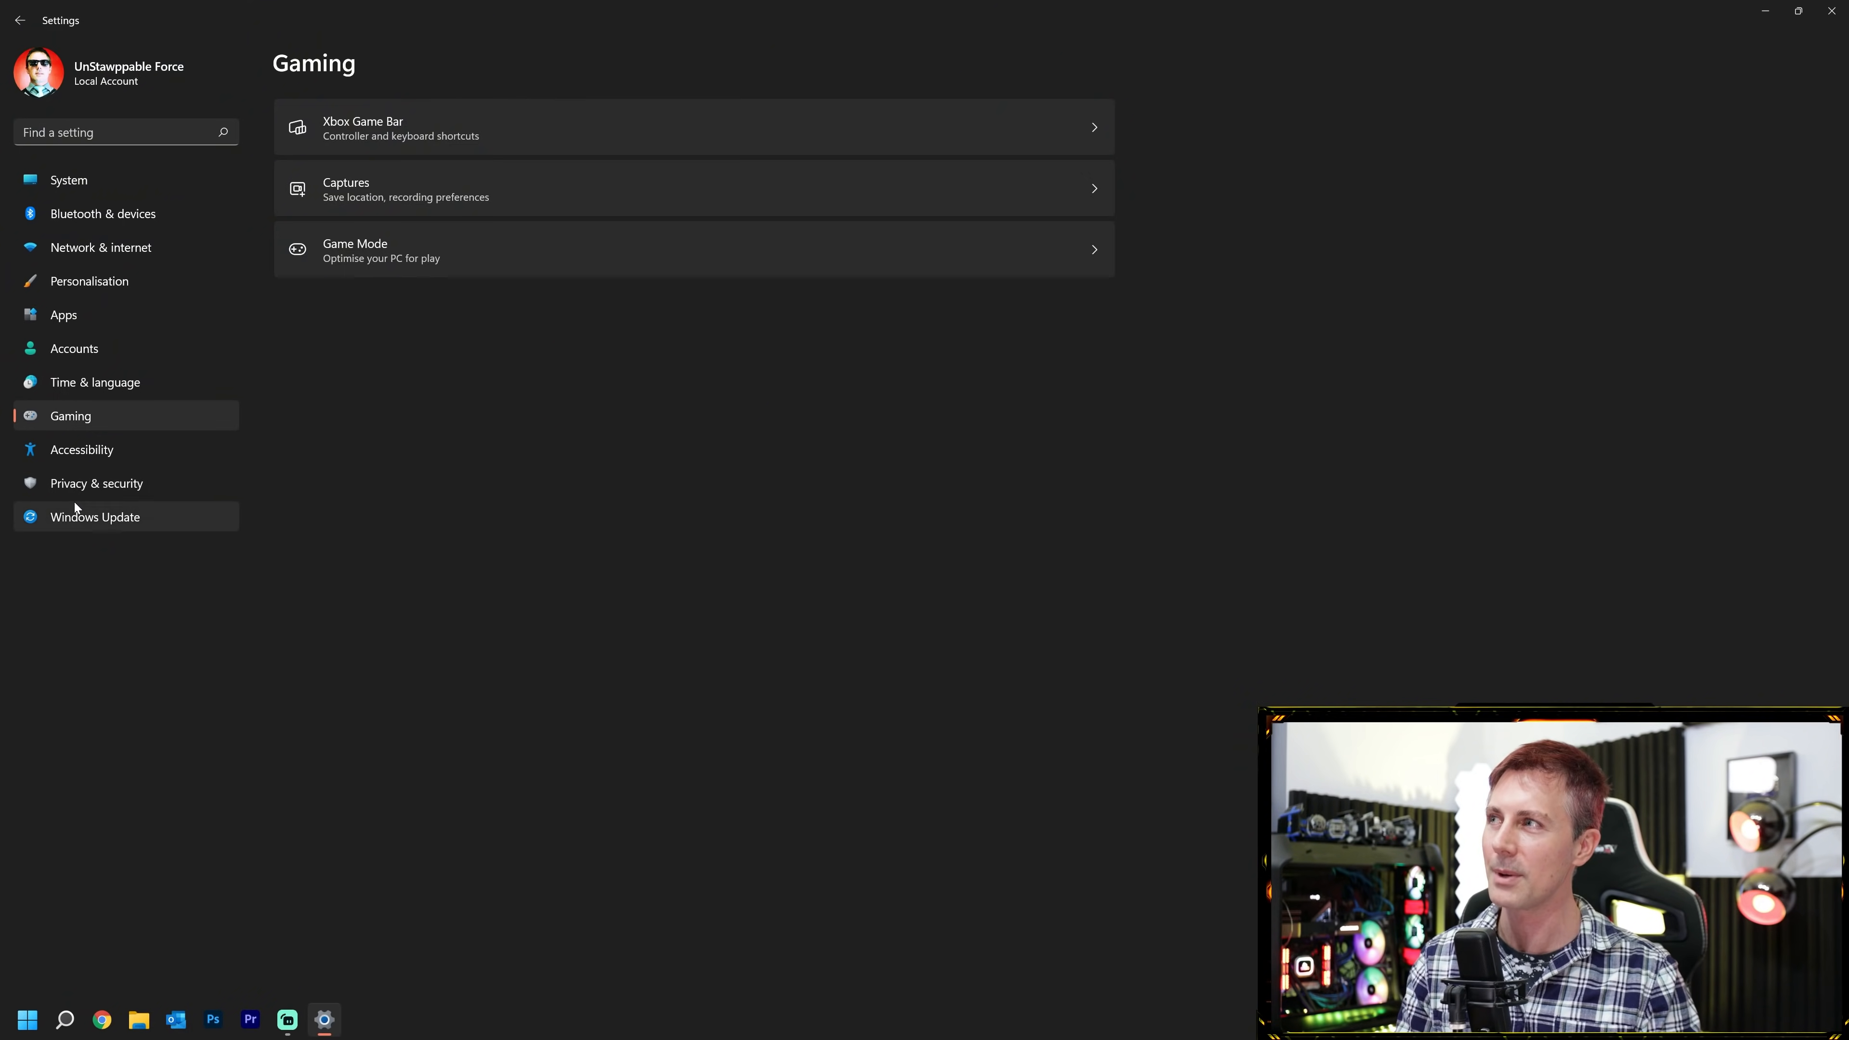
Review the virus and threat protection settings in Windows Security, including cloud-delivered protection, sample submission and tamper protection, and close it.
{"action": "left_click", "coordinate": [79, 485]}
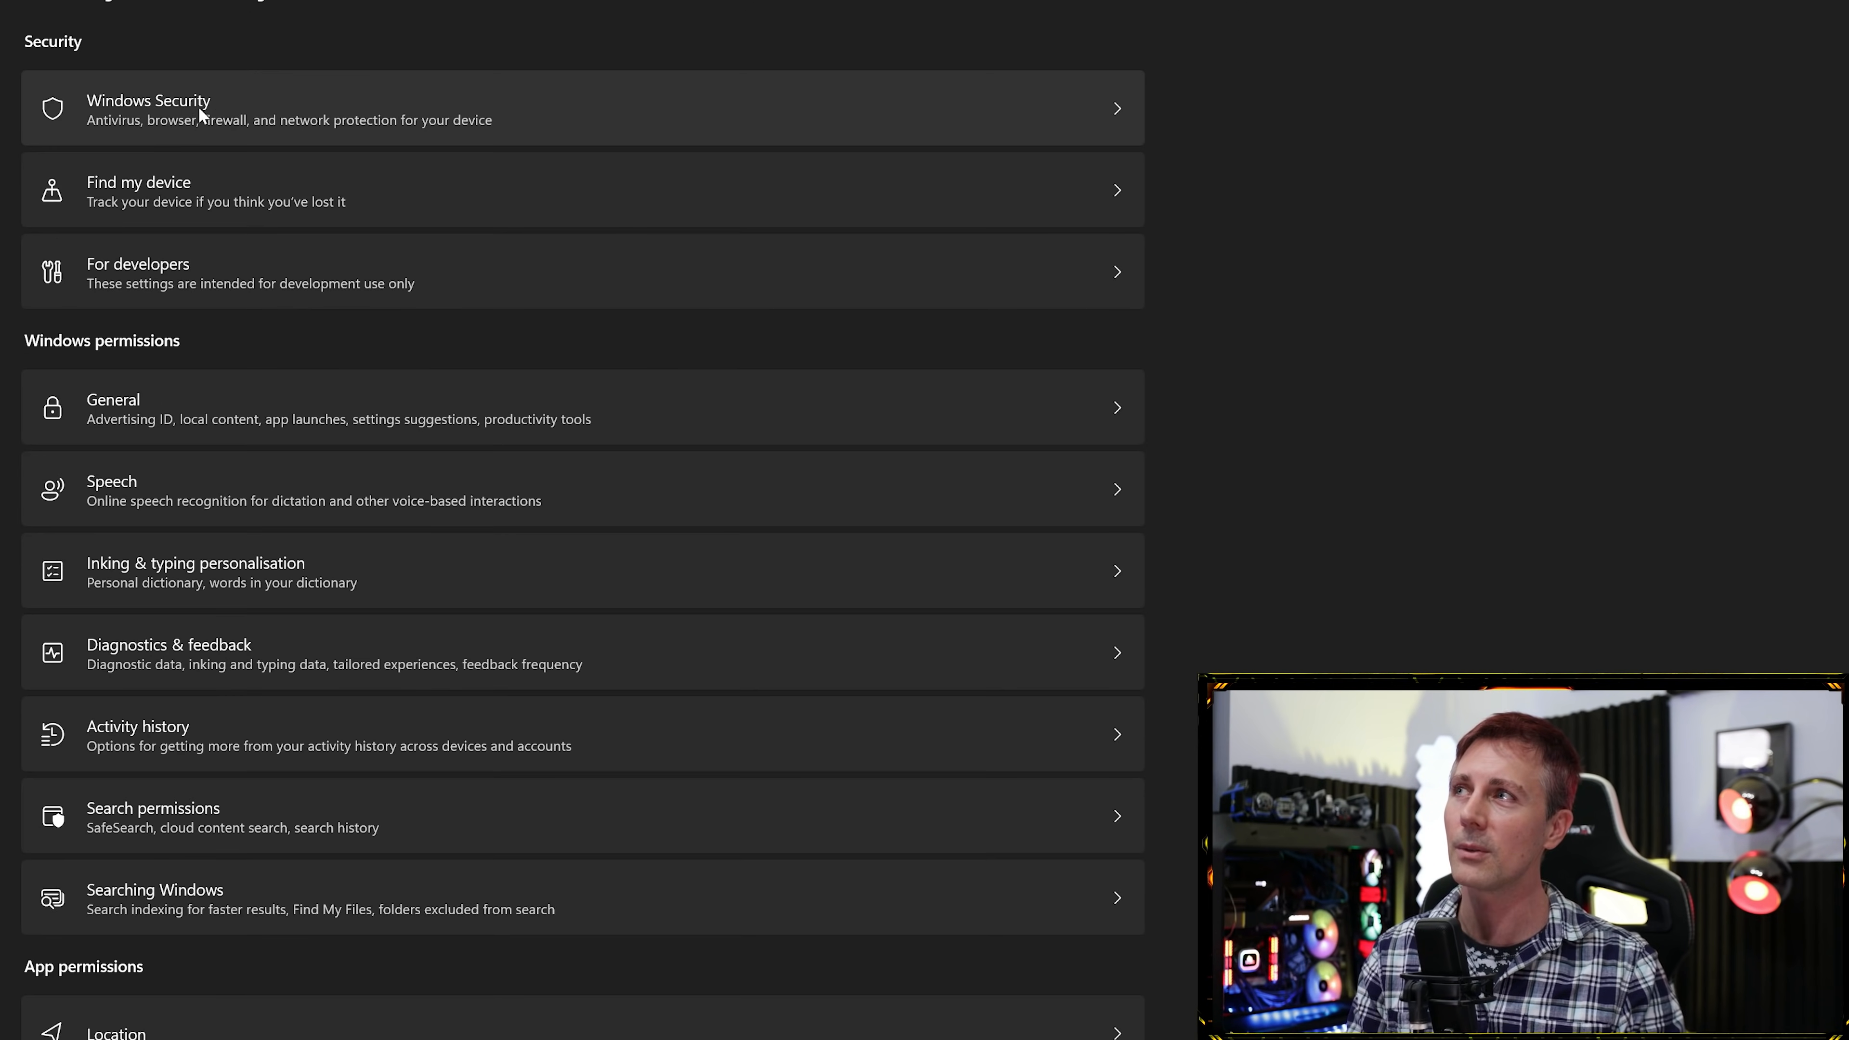
{"action": "left_click", "coordinate": [343, 110]}
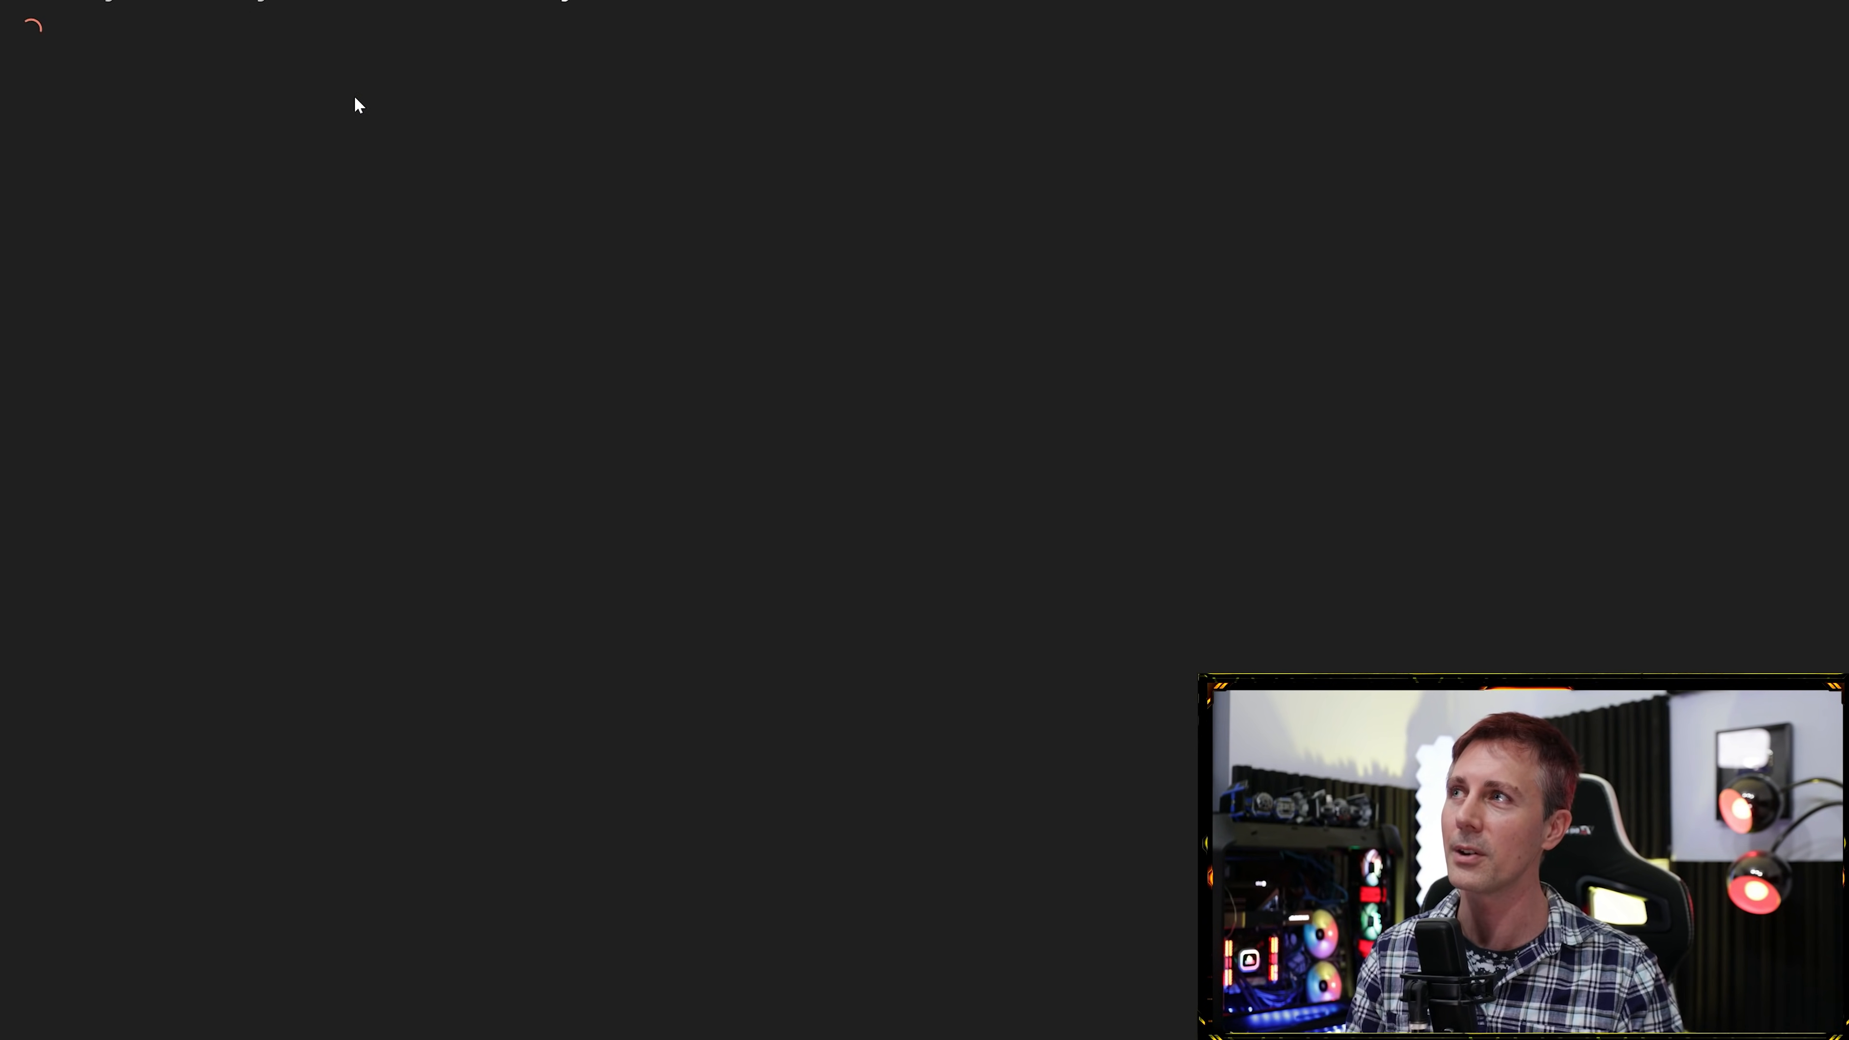
{"action": "left_click", "coordinate": [112, 229]}
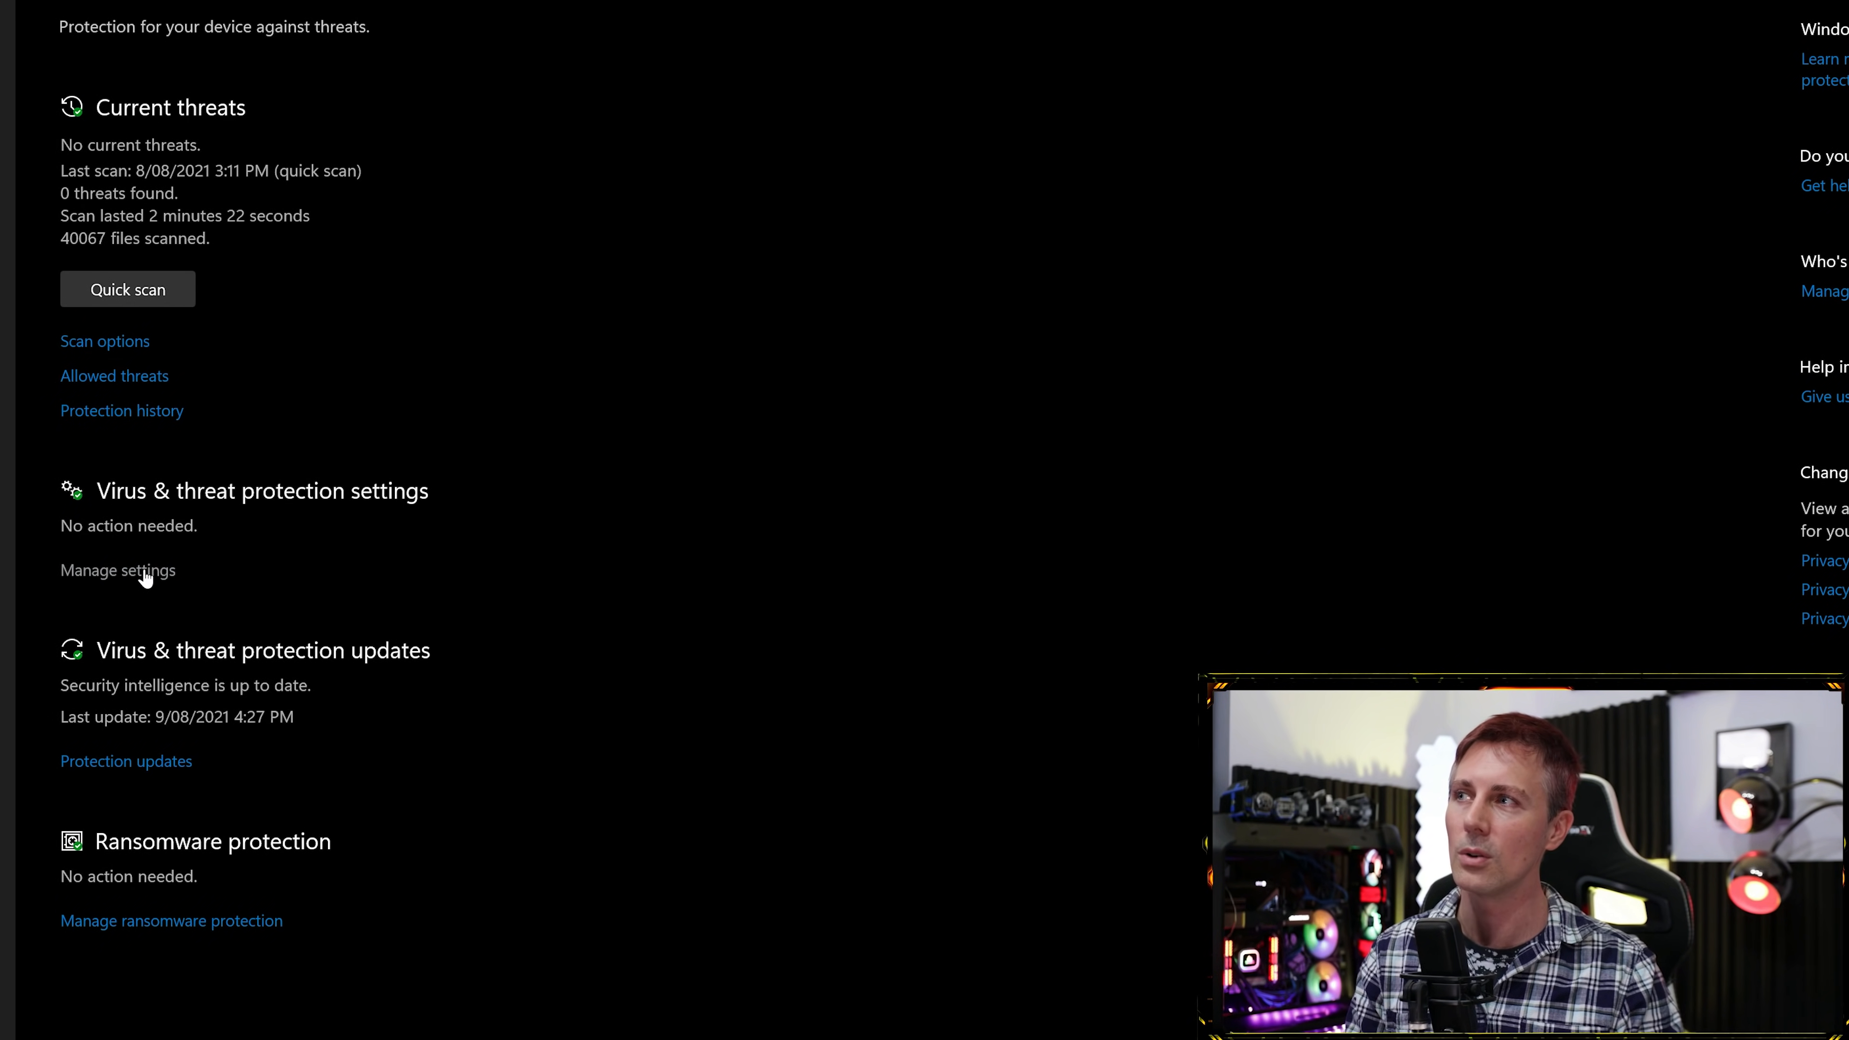
{"action": "left_click", "coordinate": [124, 574]}
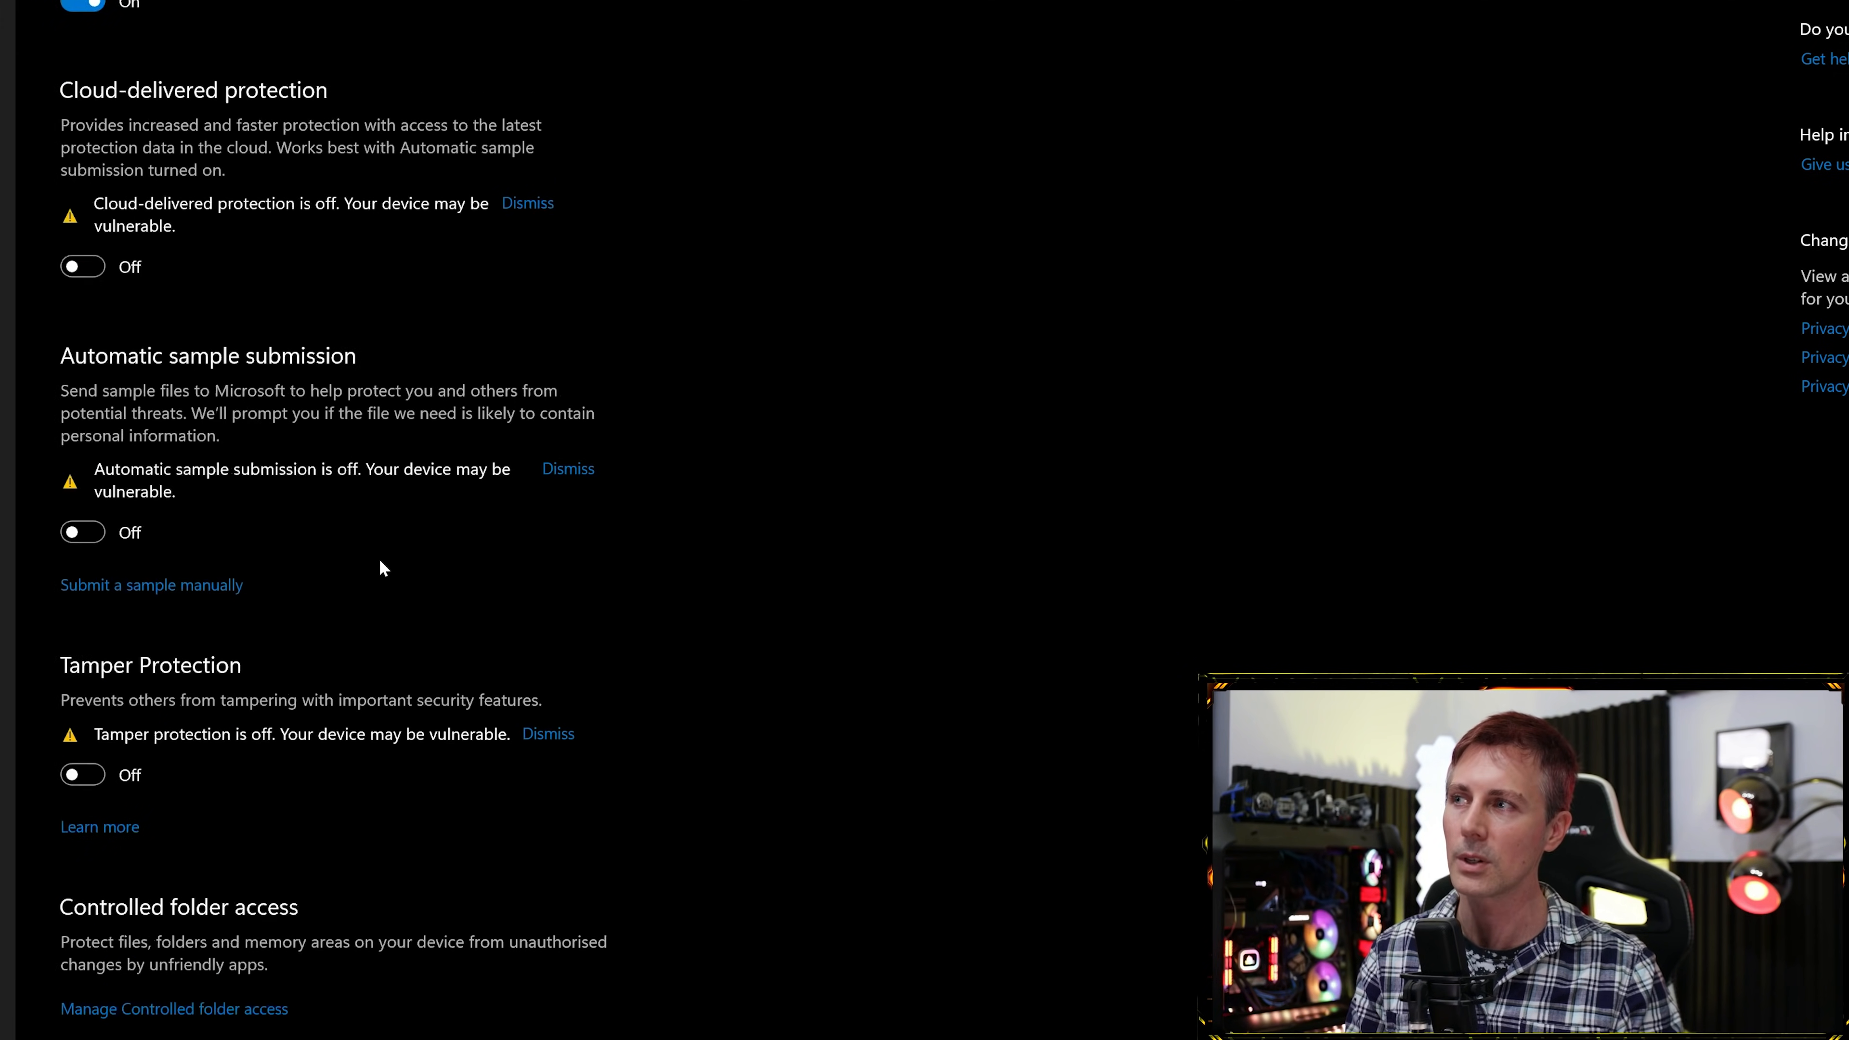
{"action": "scroll", "coordinate": [378, 555], "scroll_direction": "up", "scroll_amount": 3}
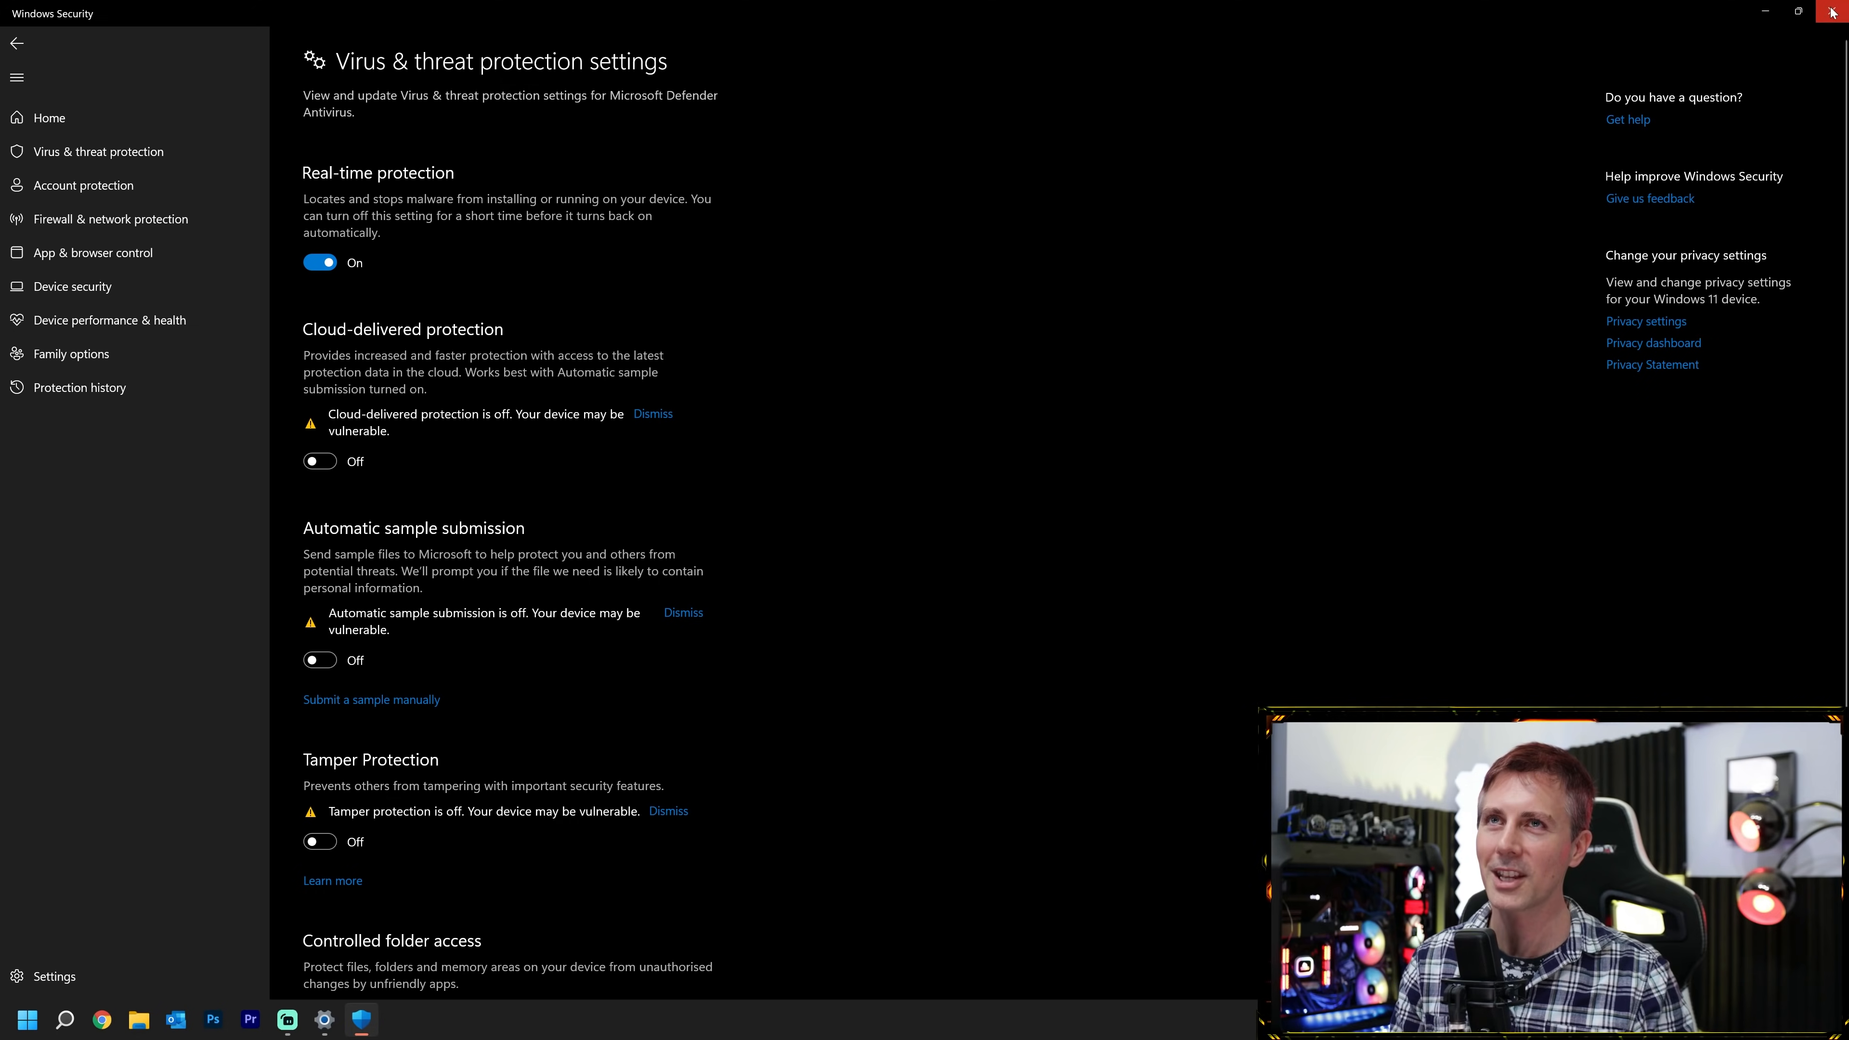
{"action": "left_click", "coordinate": [1832, 13]}
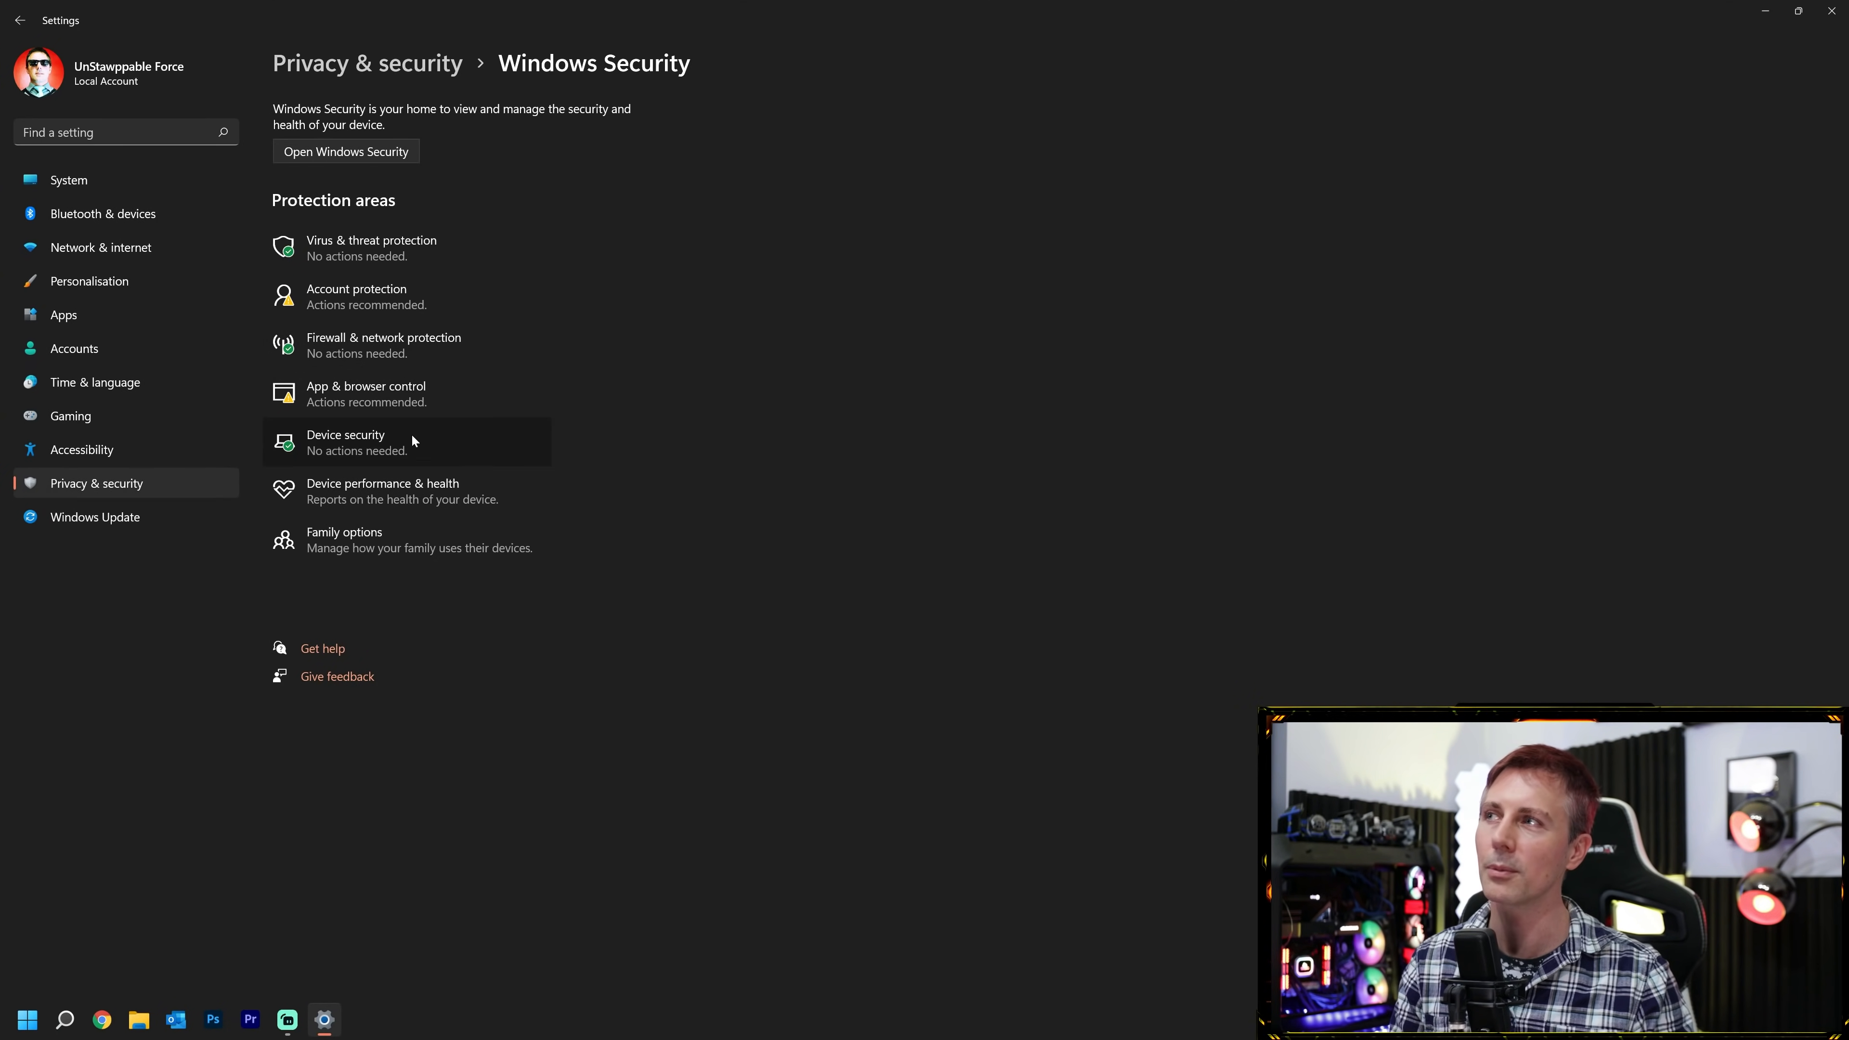
In the privacy settings for diagnostics and feedback, turn off sending optional diagnostic data.
{"action": "left_click", "coordinate": [96, 485]}
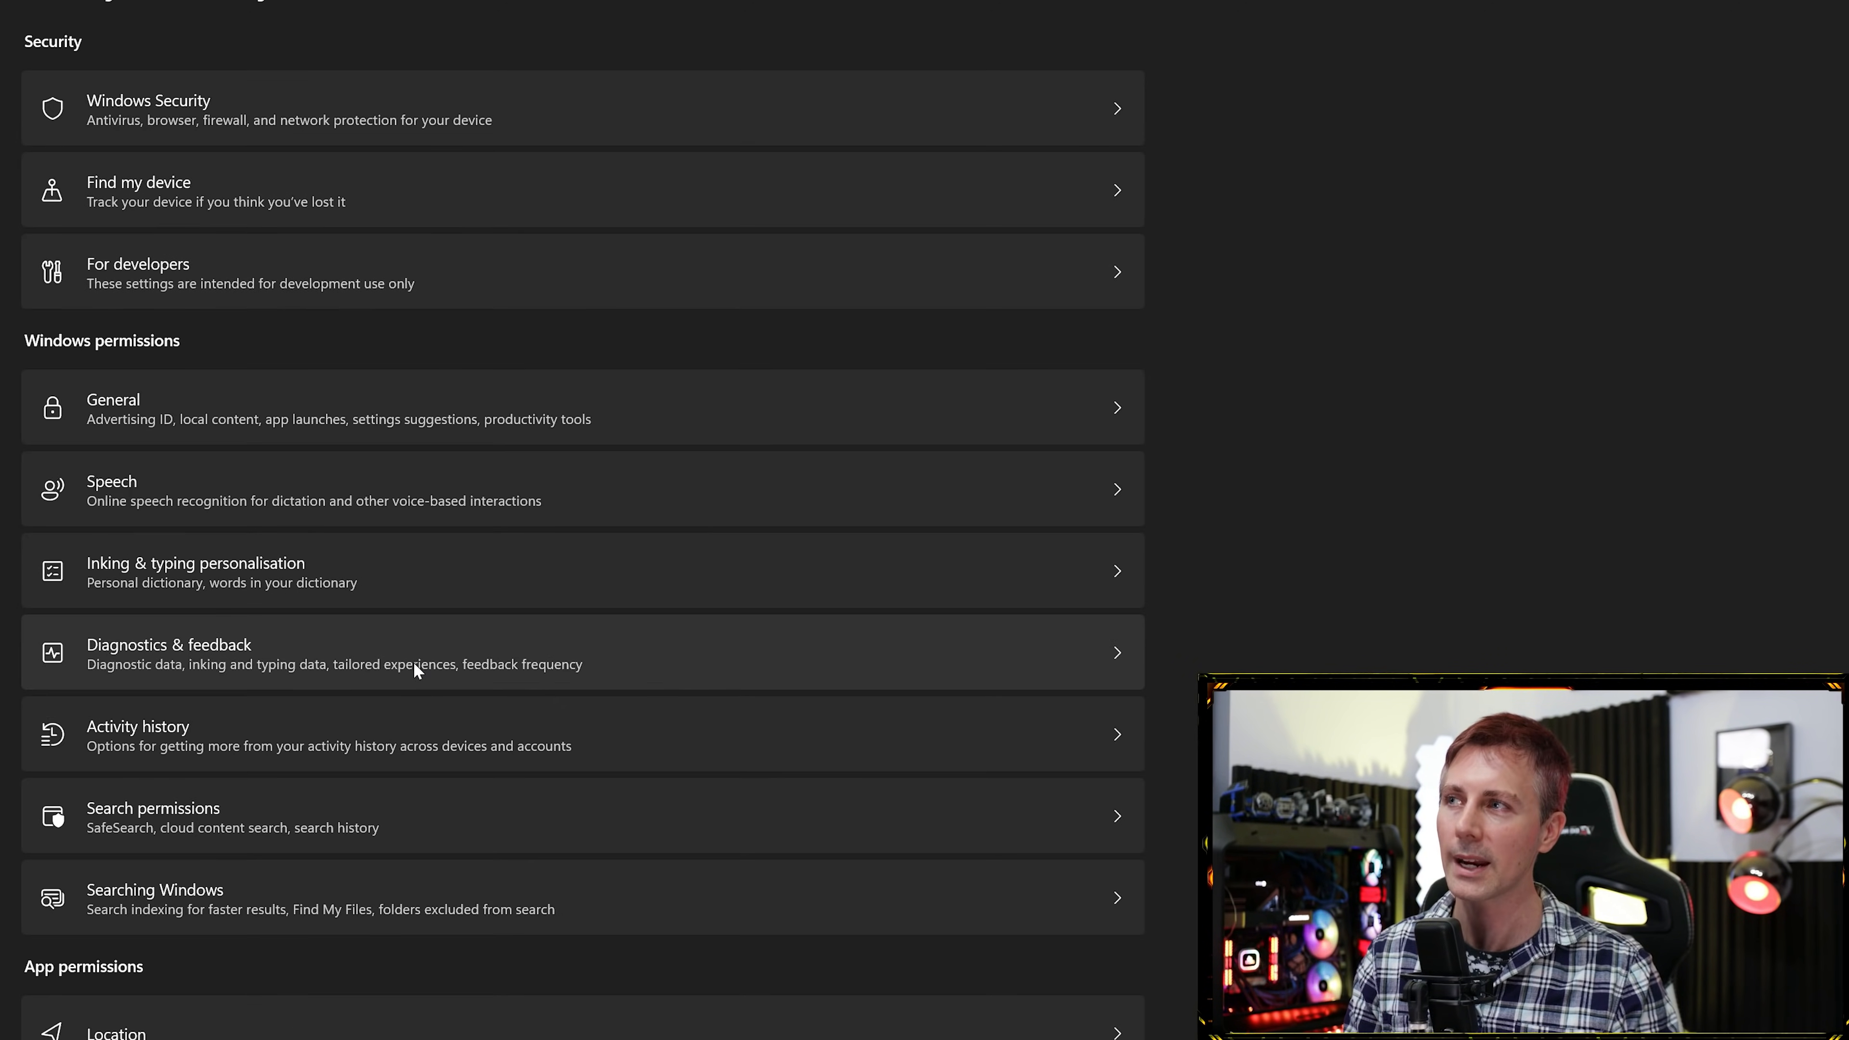
{"action": "left_click", "coordinate": [417, 668]}
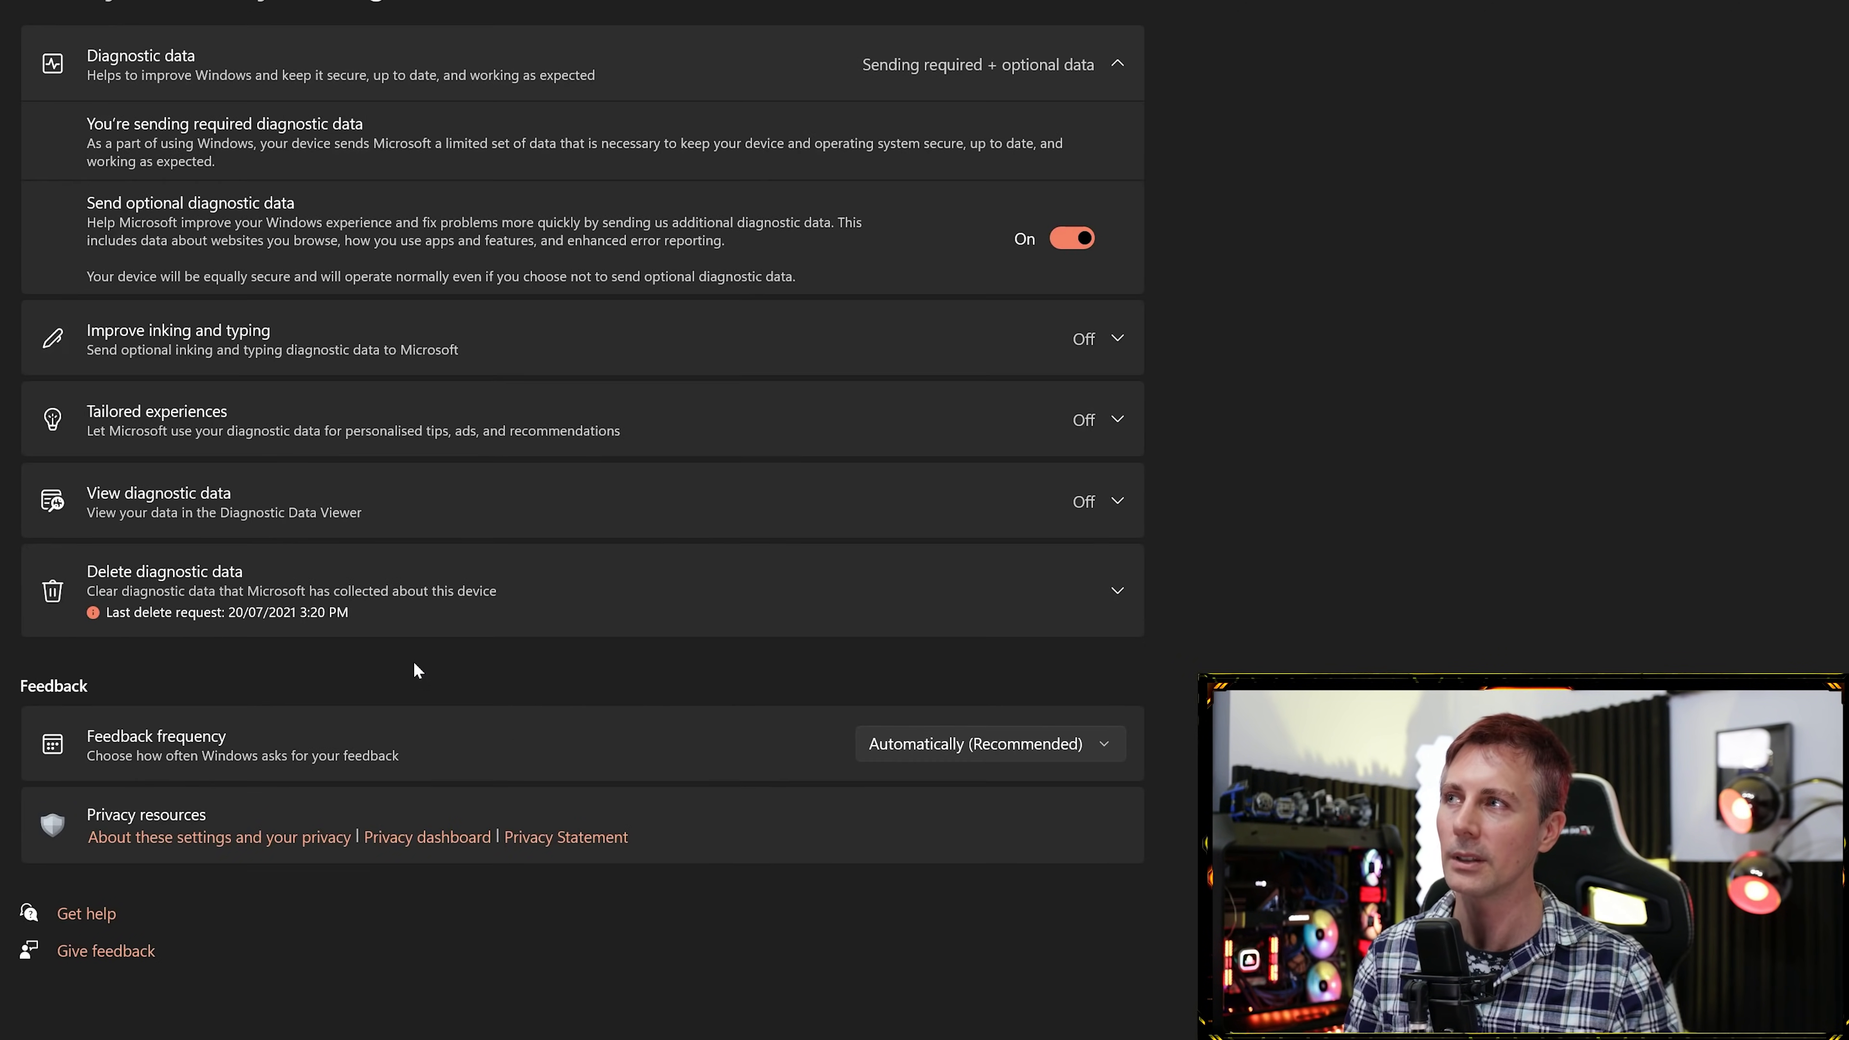
{"action": "left_click", "coordinate": [1070, 238]}
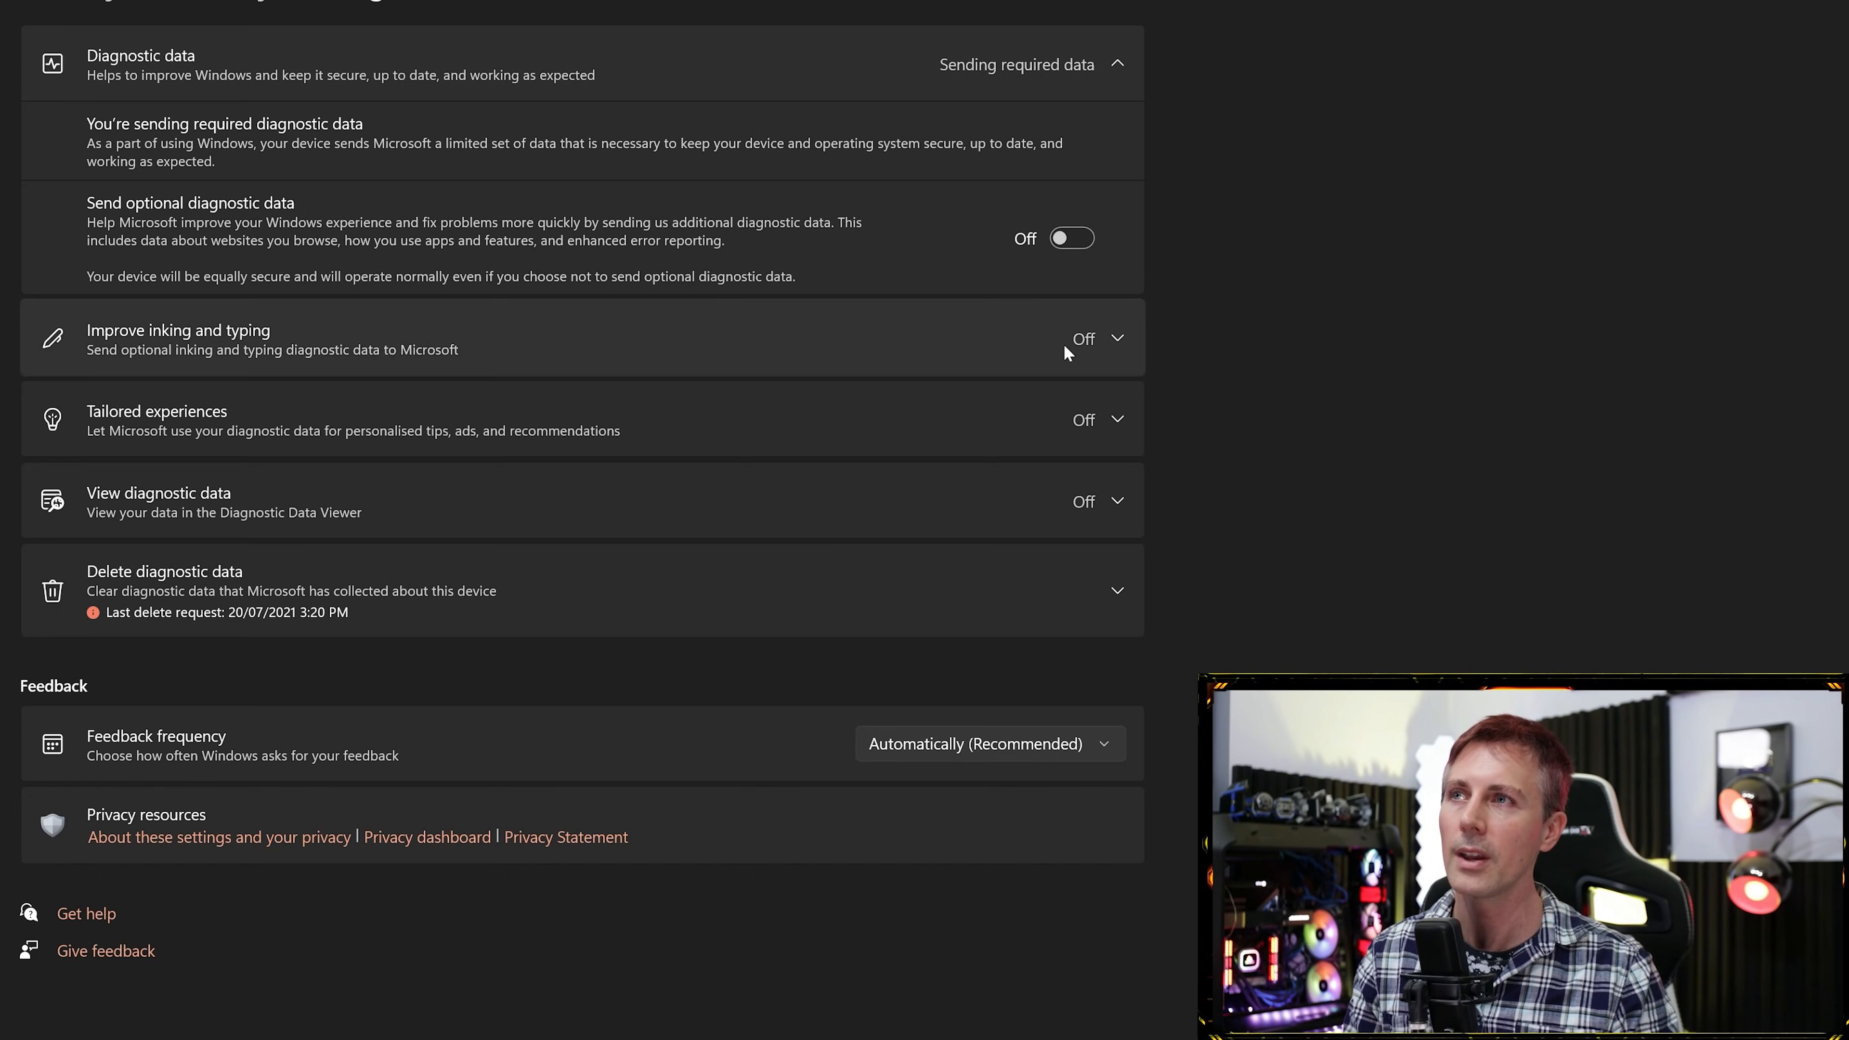
Delete the diagnostic data collected about this device and set the feedback frequency to Never.
{"action": "left_click", "coordinate": [349, 593]}
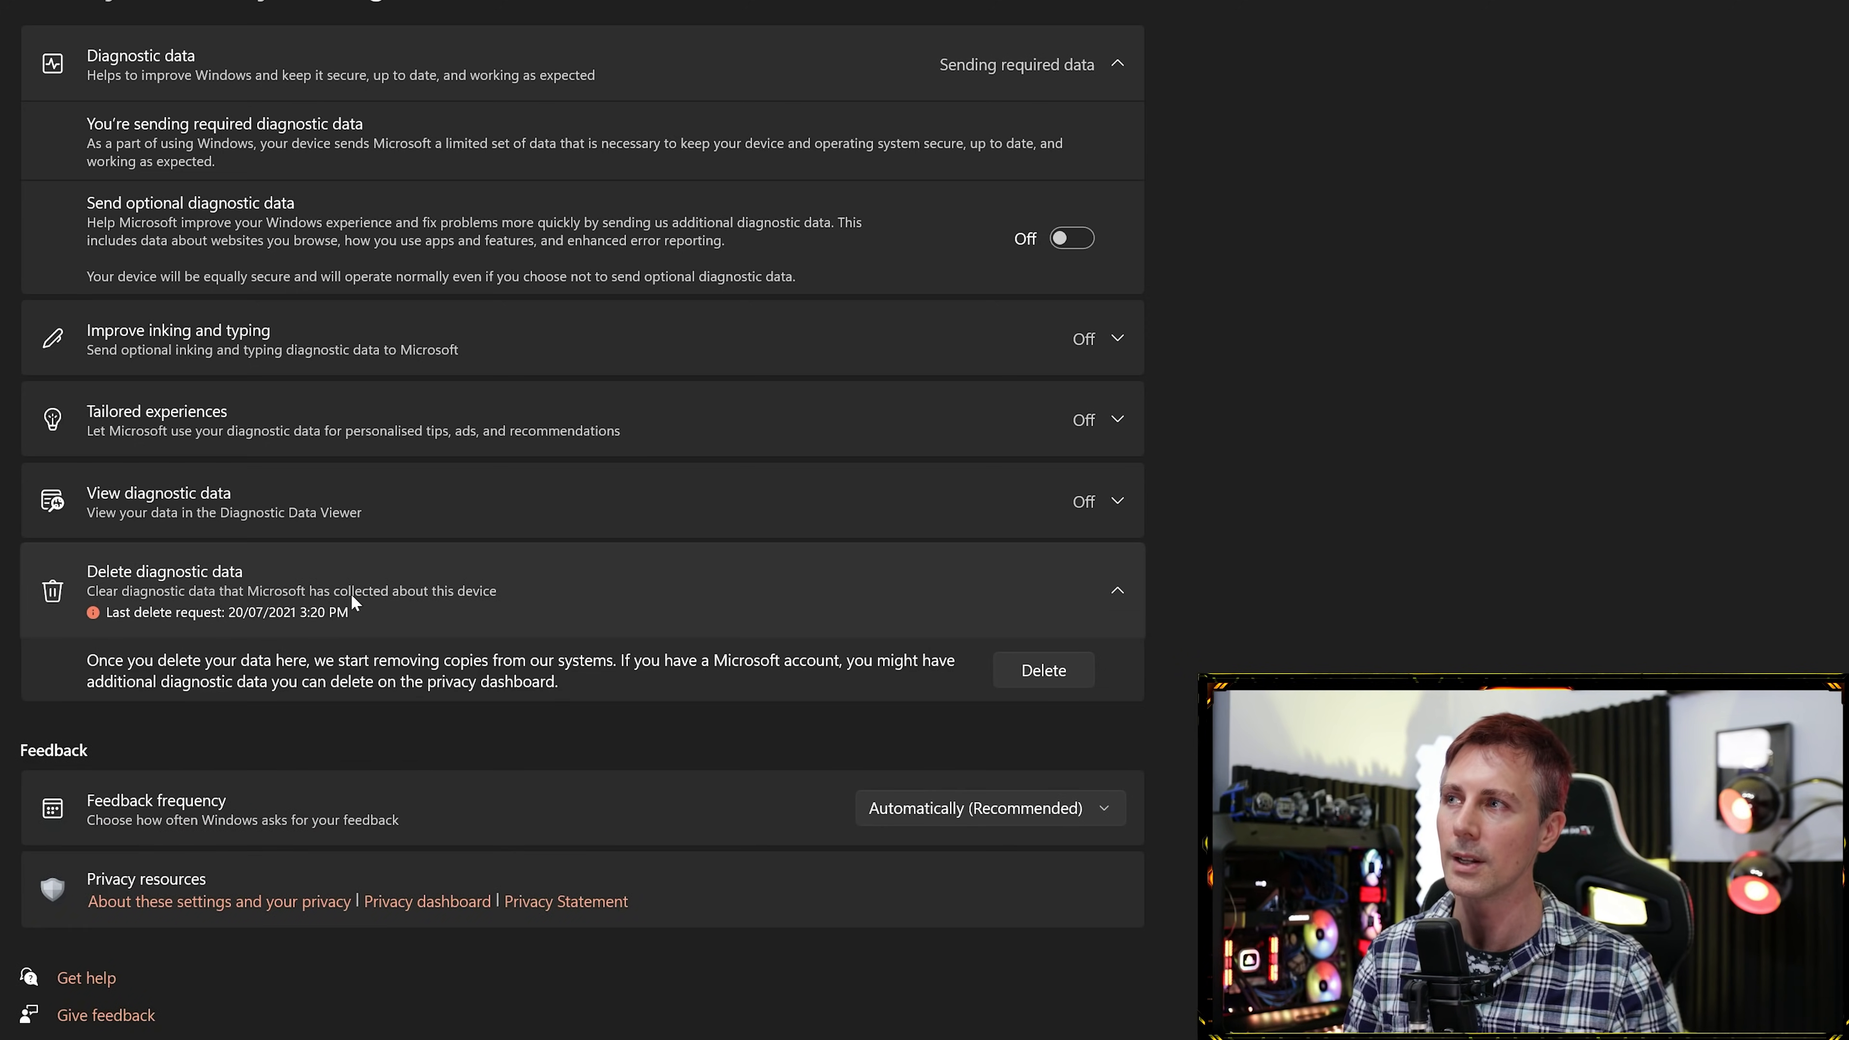
{"action": "left_click", "coordinate": [1027, 675]}
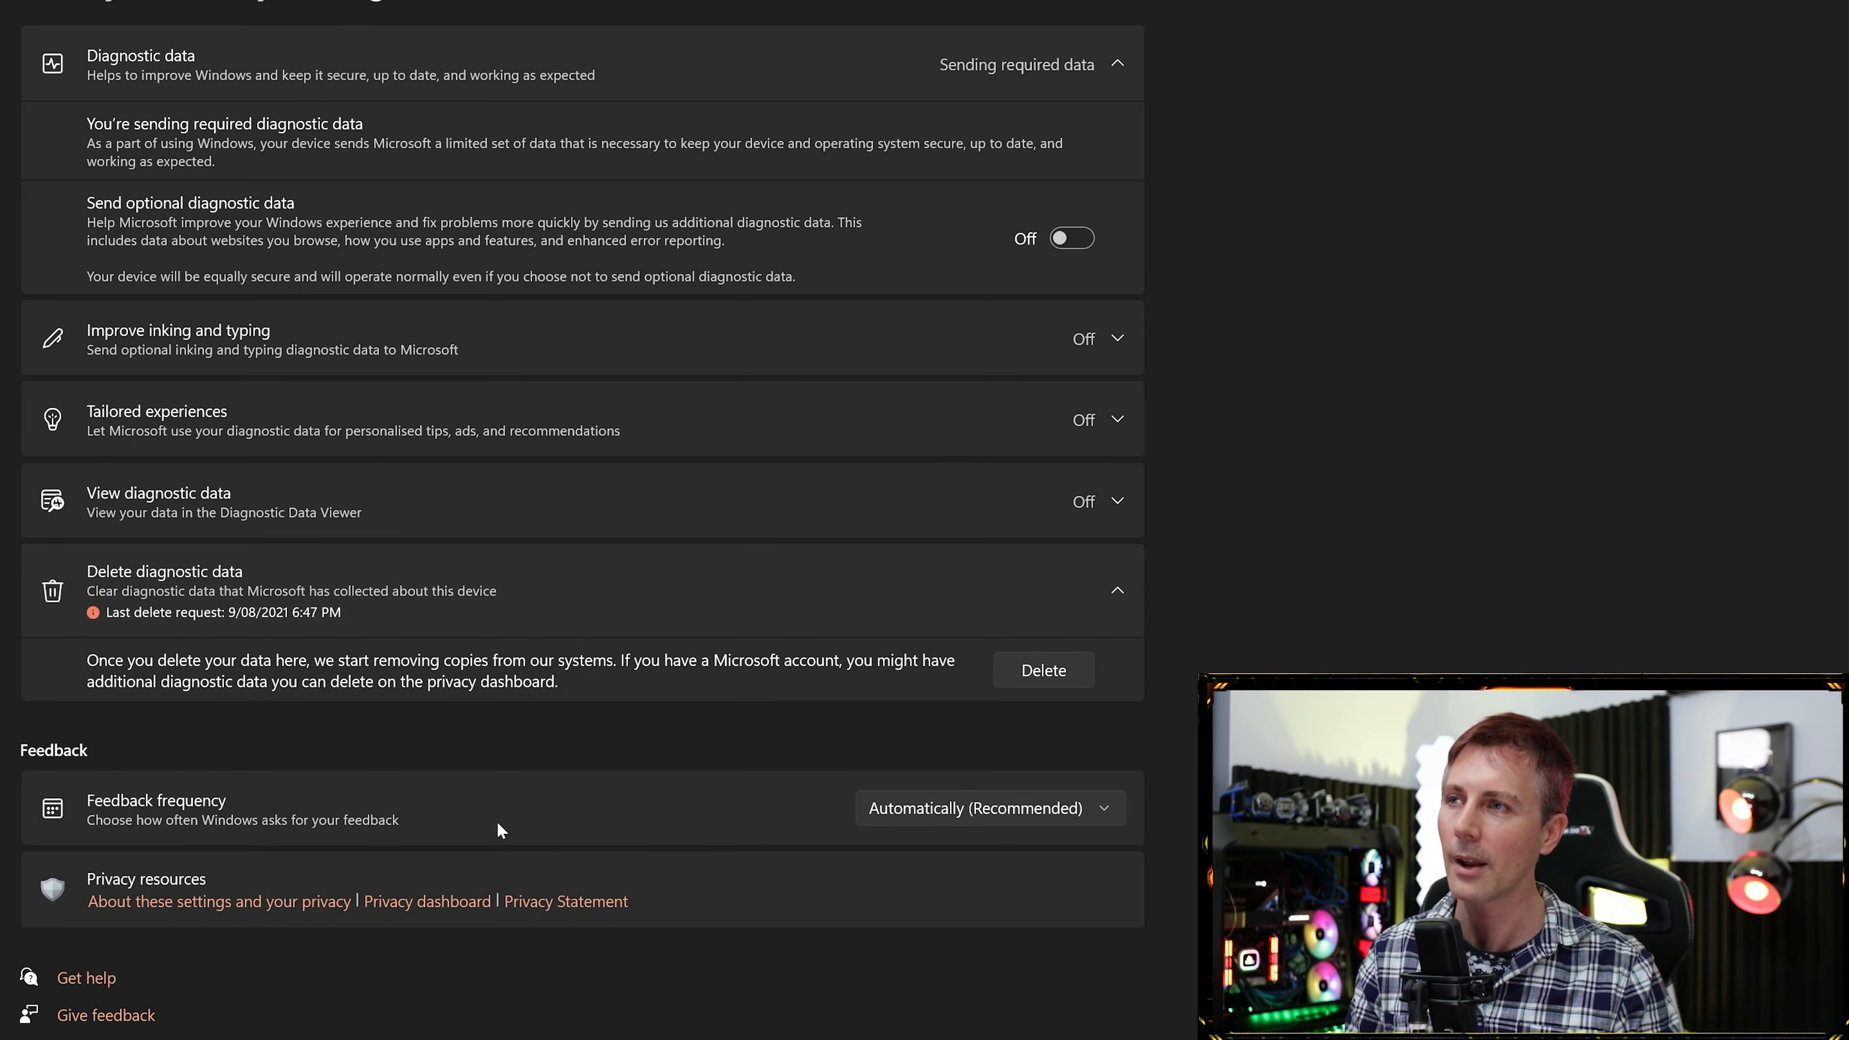
{"action": "left_click", "coordinate": [939, 817]}
{"action": "left_click", "coordinate": [902, 977]}
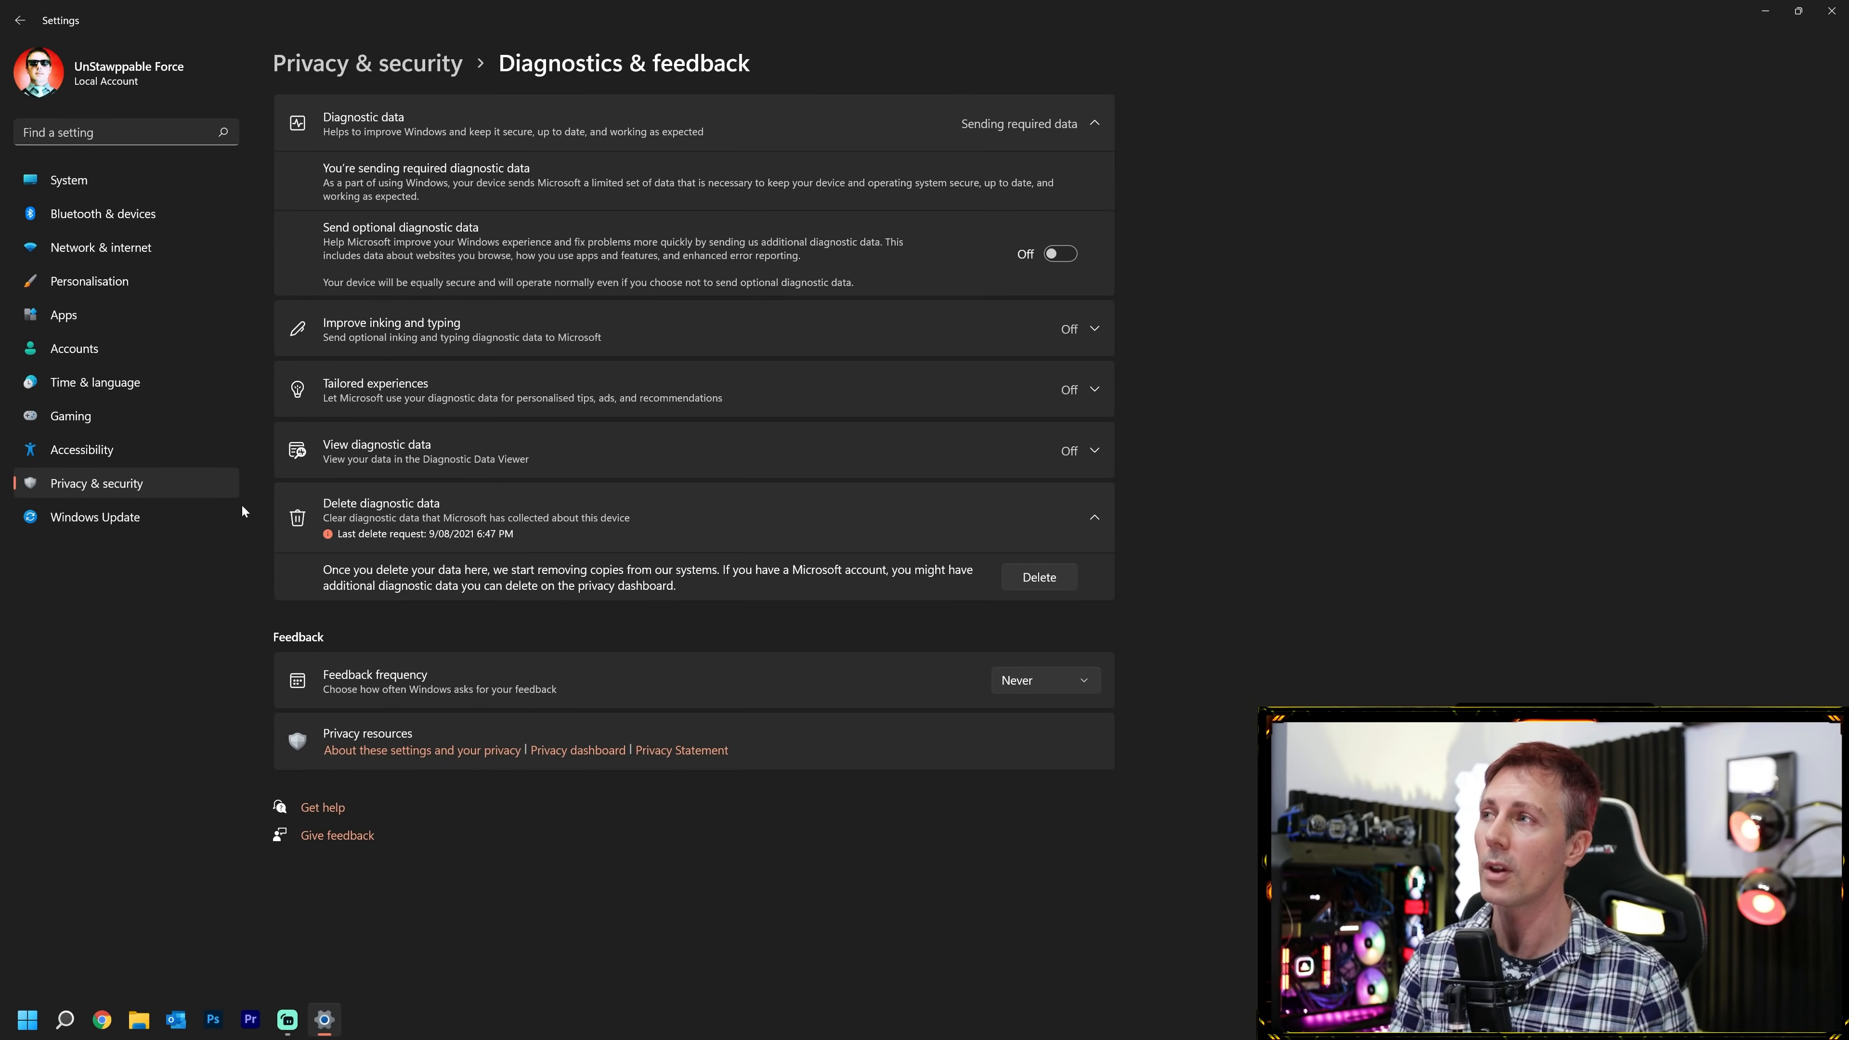
In the activity history privacy settings, disable storing activity history on this device and clear the existing history.
{"action": "left_click", "coordinate": [79, 485]}
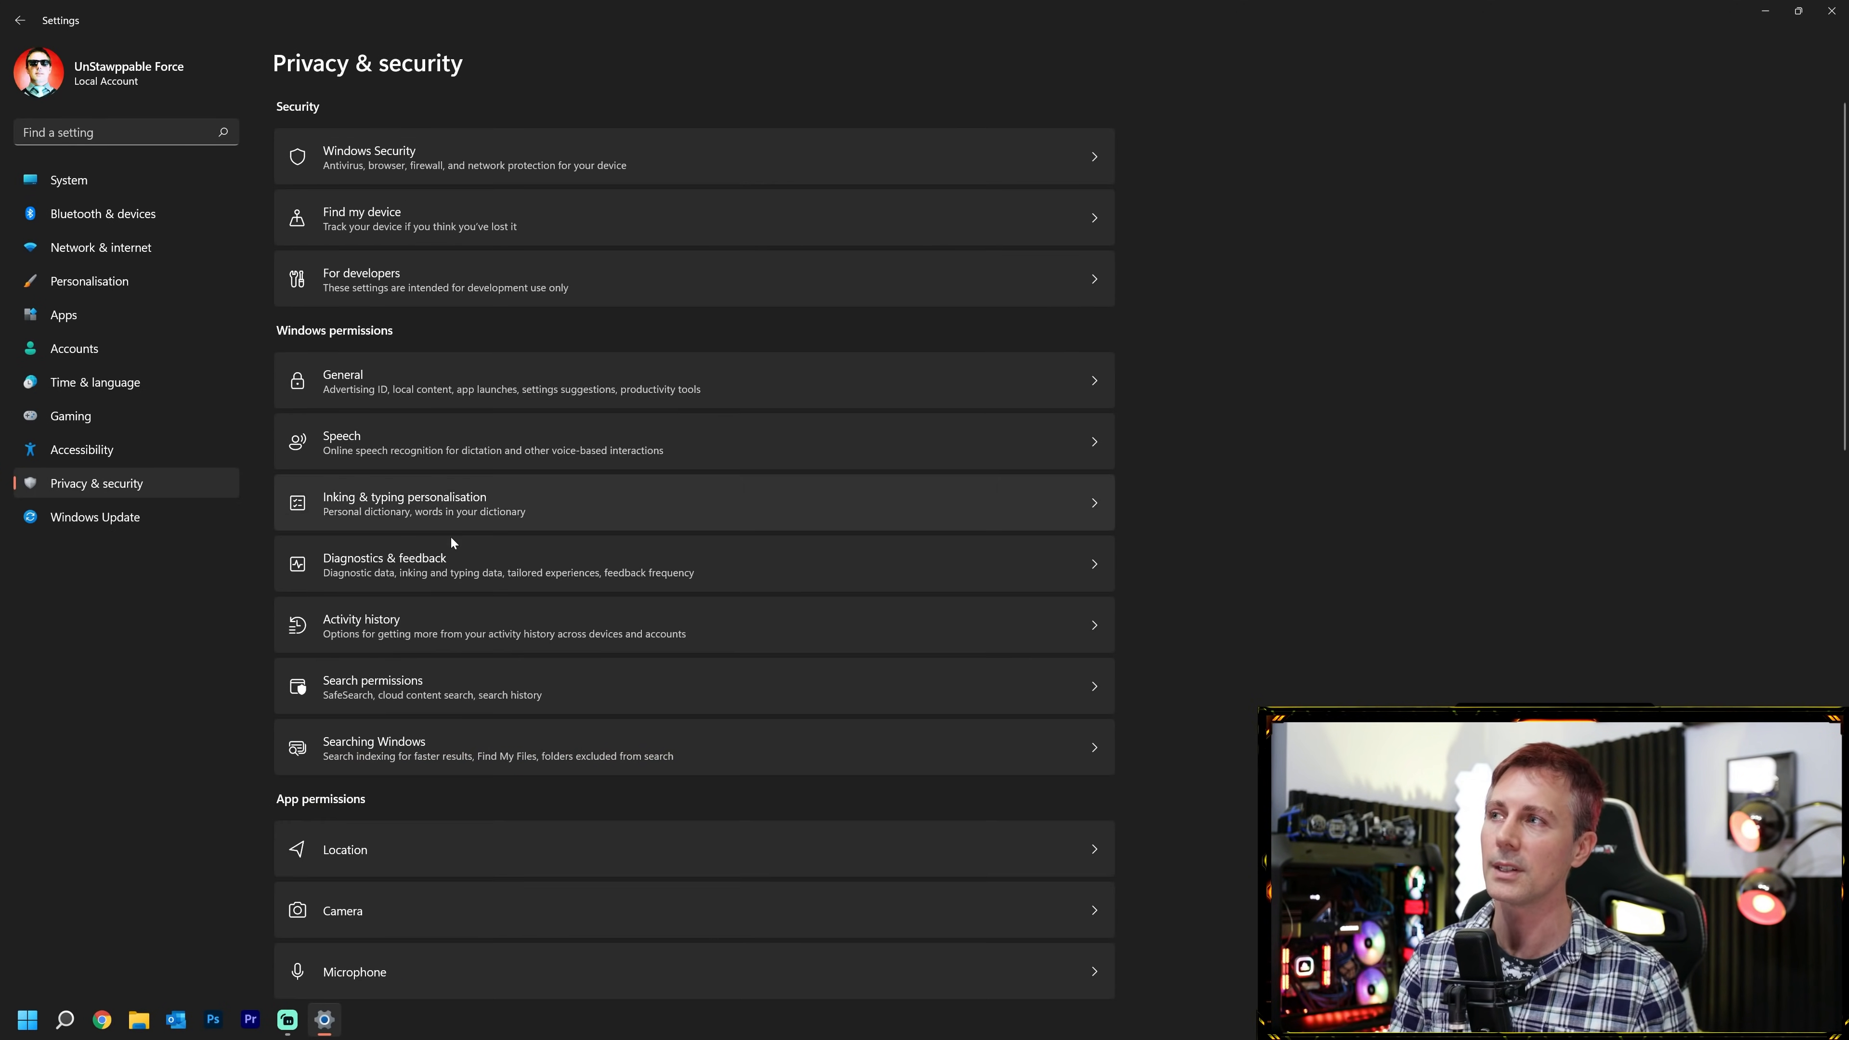
{"action": "scroll", "coordinate": [485, 572], "scroll_direction": "down", "scroll_amount": 2}
{"action": "left_click", "coordinate": [445, 502]}
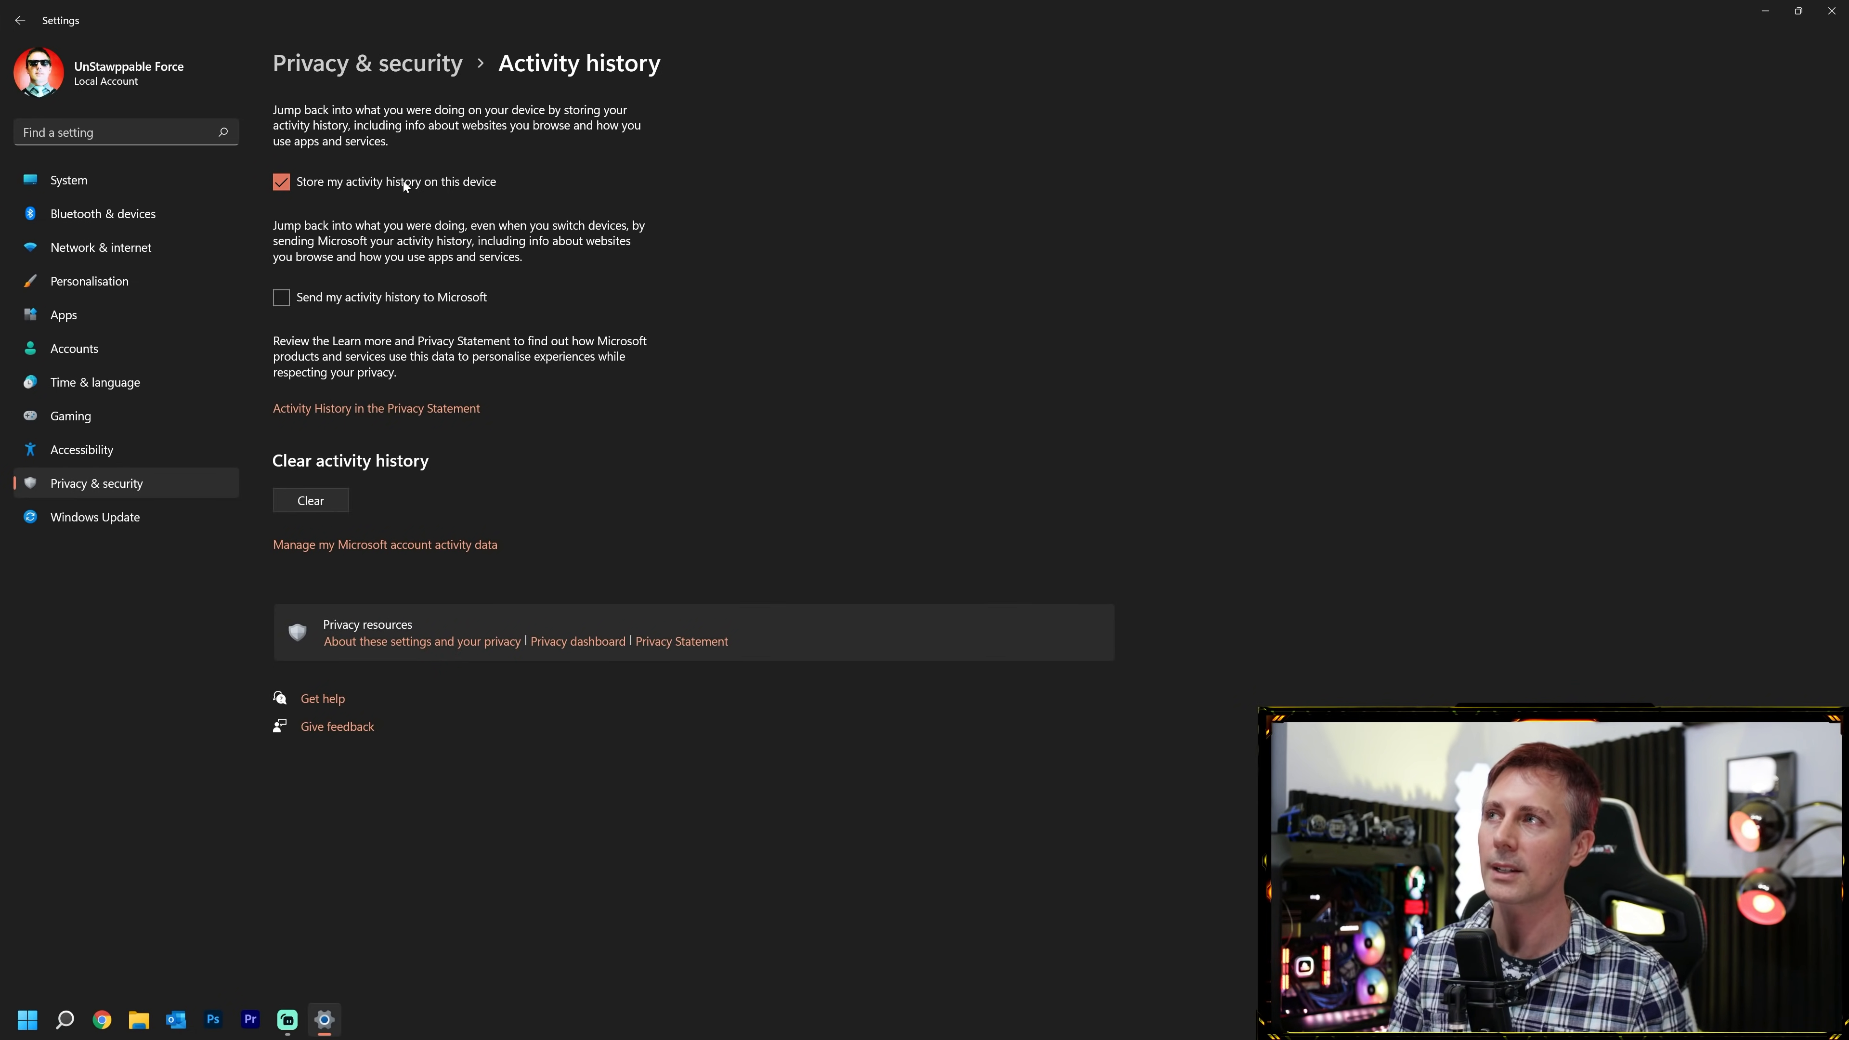
{"action": "left_click", "coordinate": [374, 183]}
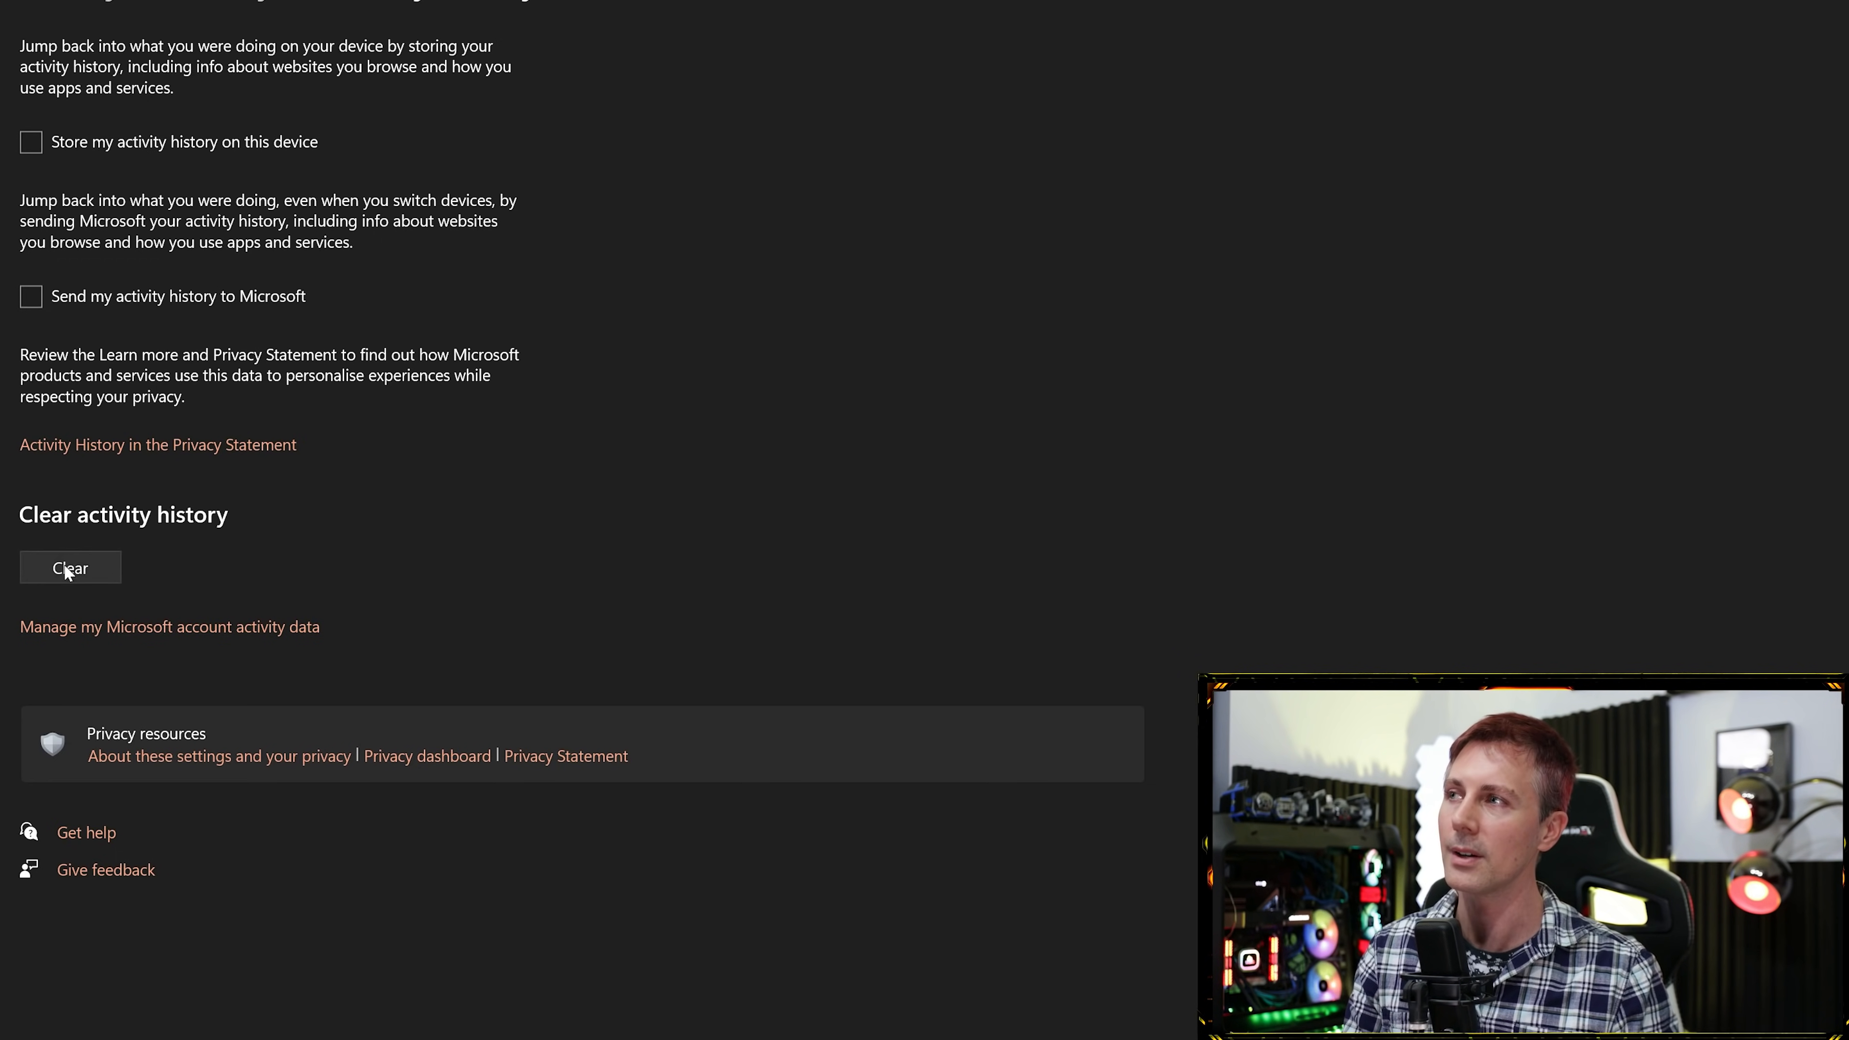
{"action": "left_click", "coordinate": [66, 576]}
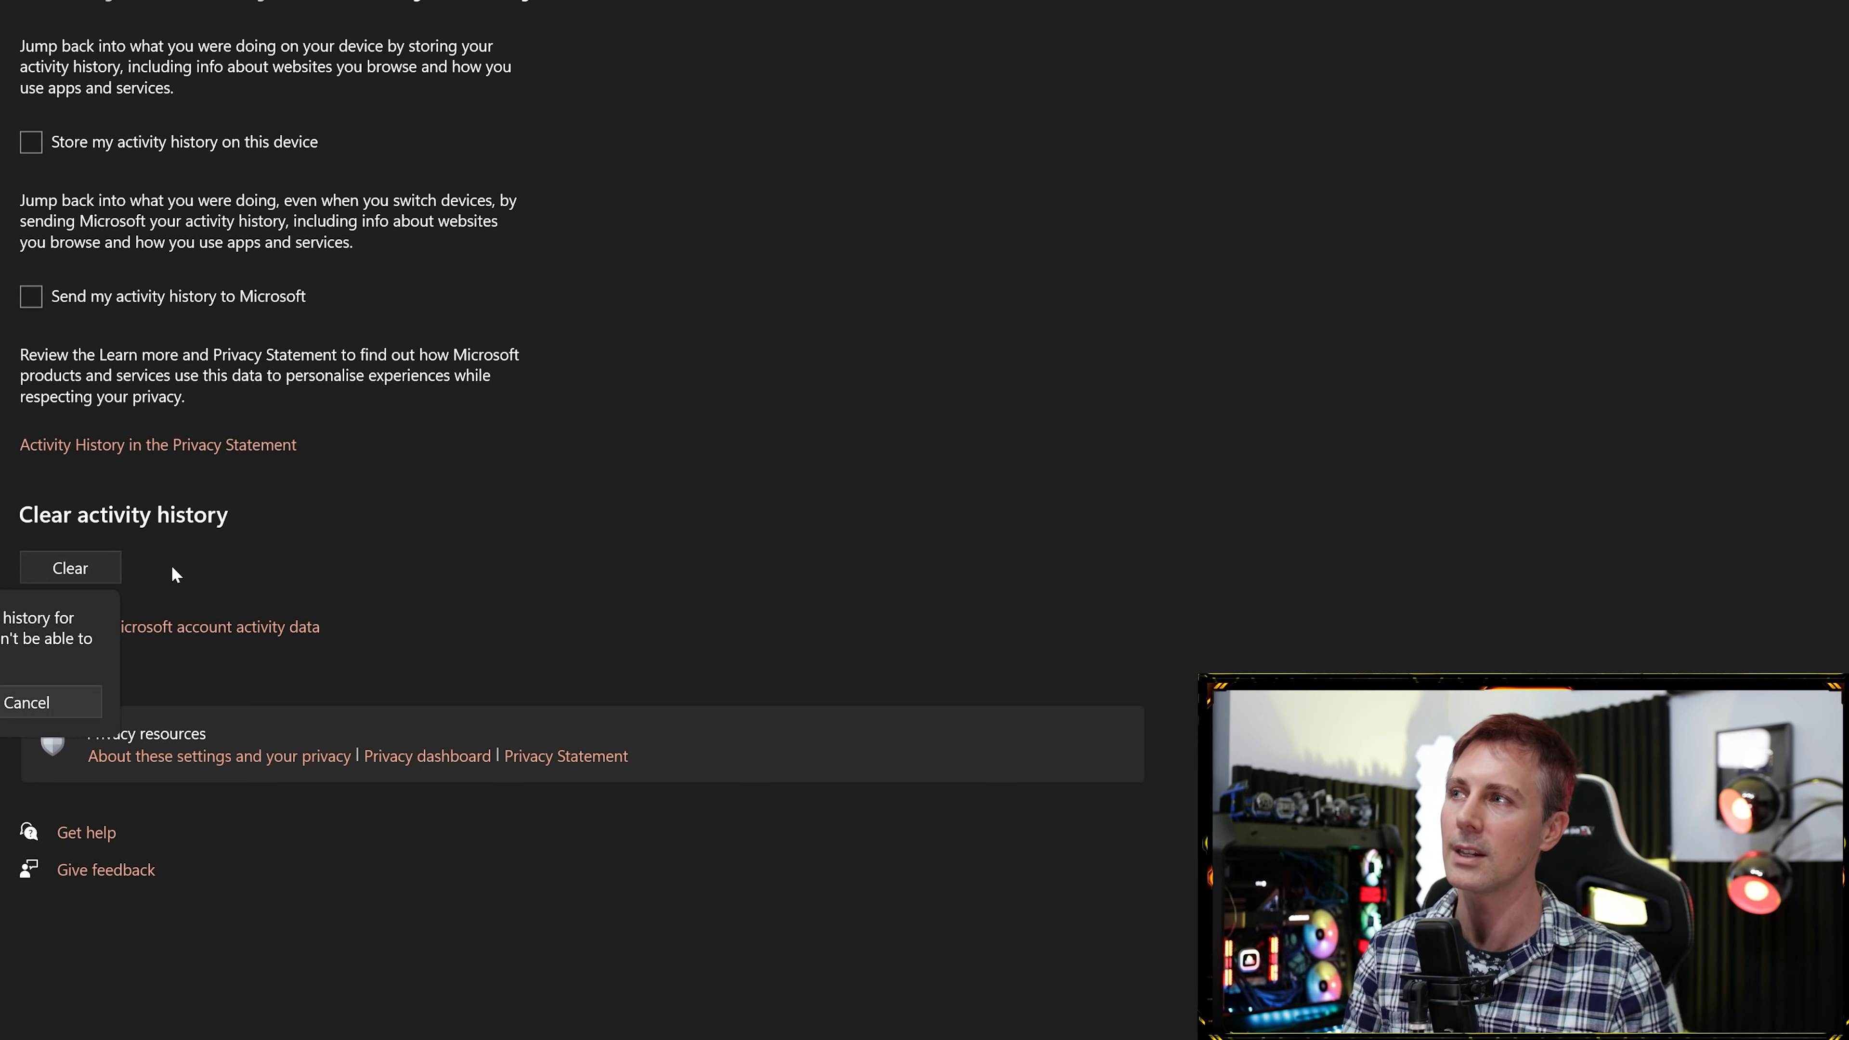
{"action": "left_click", "coordinate": [0, 702]}
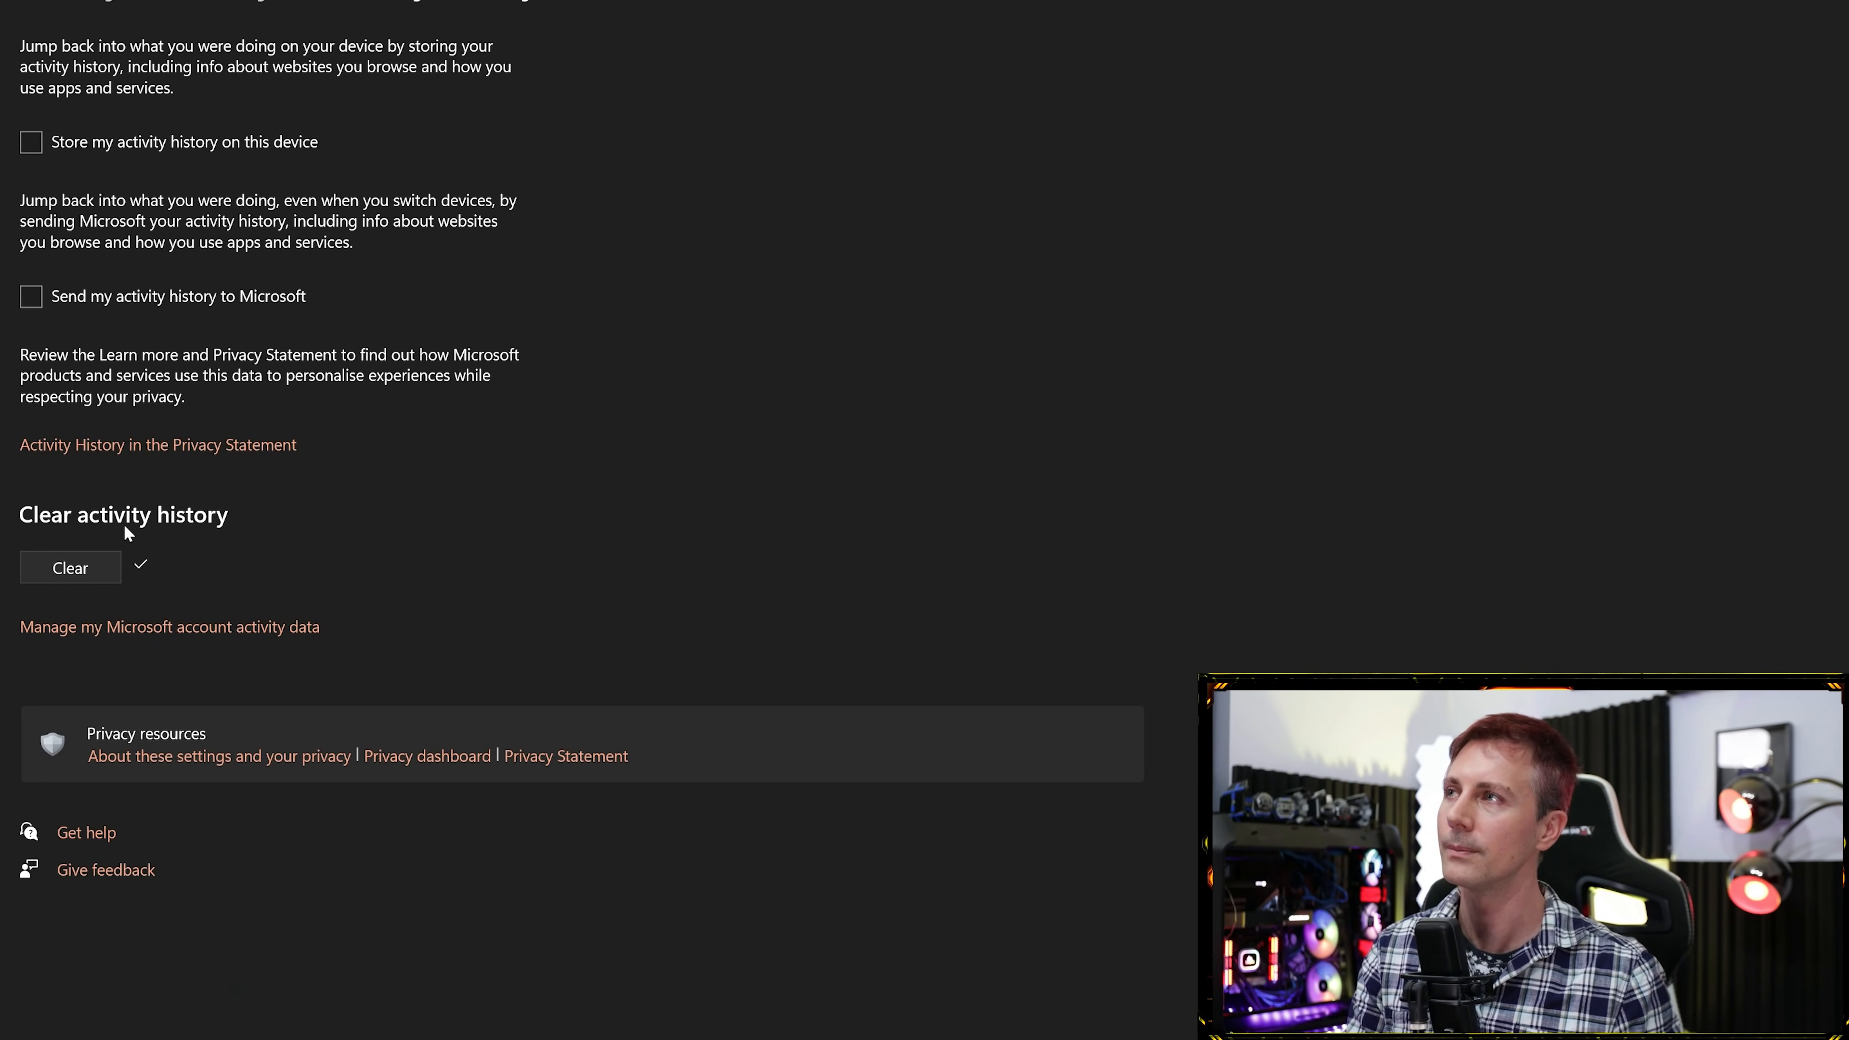
Review the location services setting and the list of apps allowed to use the camera in the app permissions.
{"action": "left_click", "coordinate": [20, 20]}
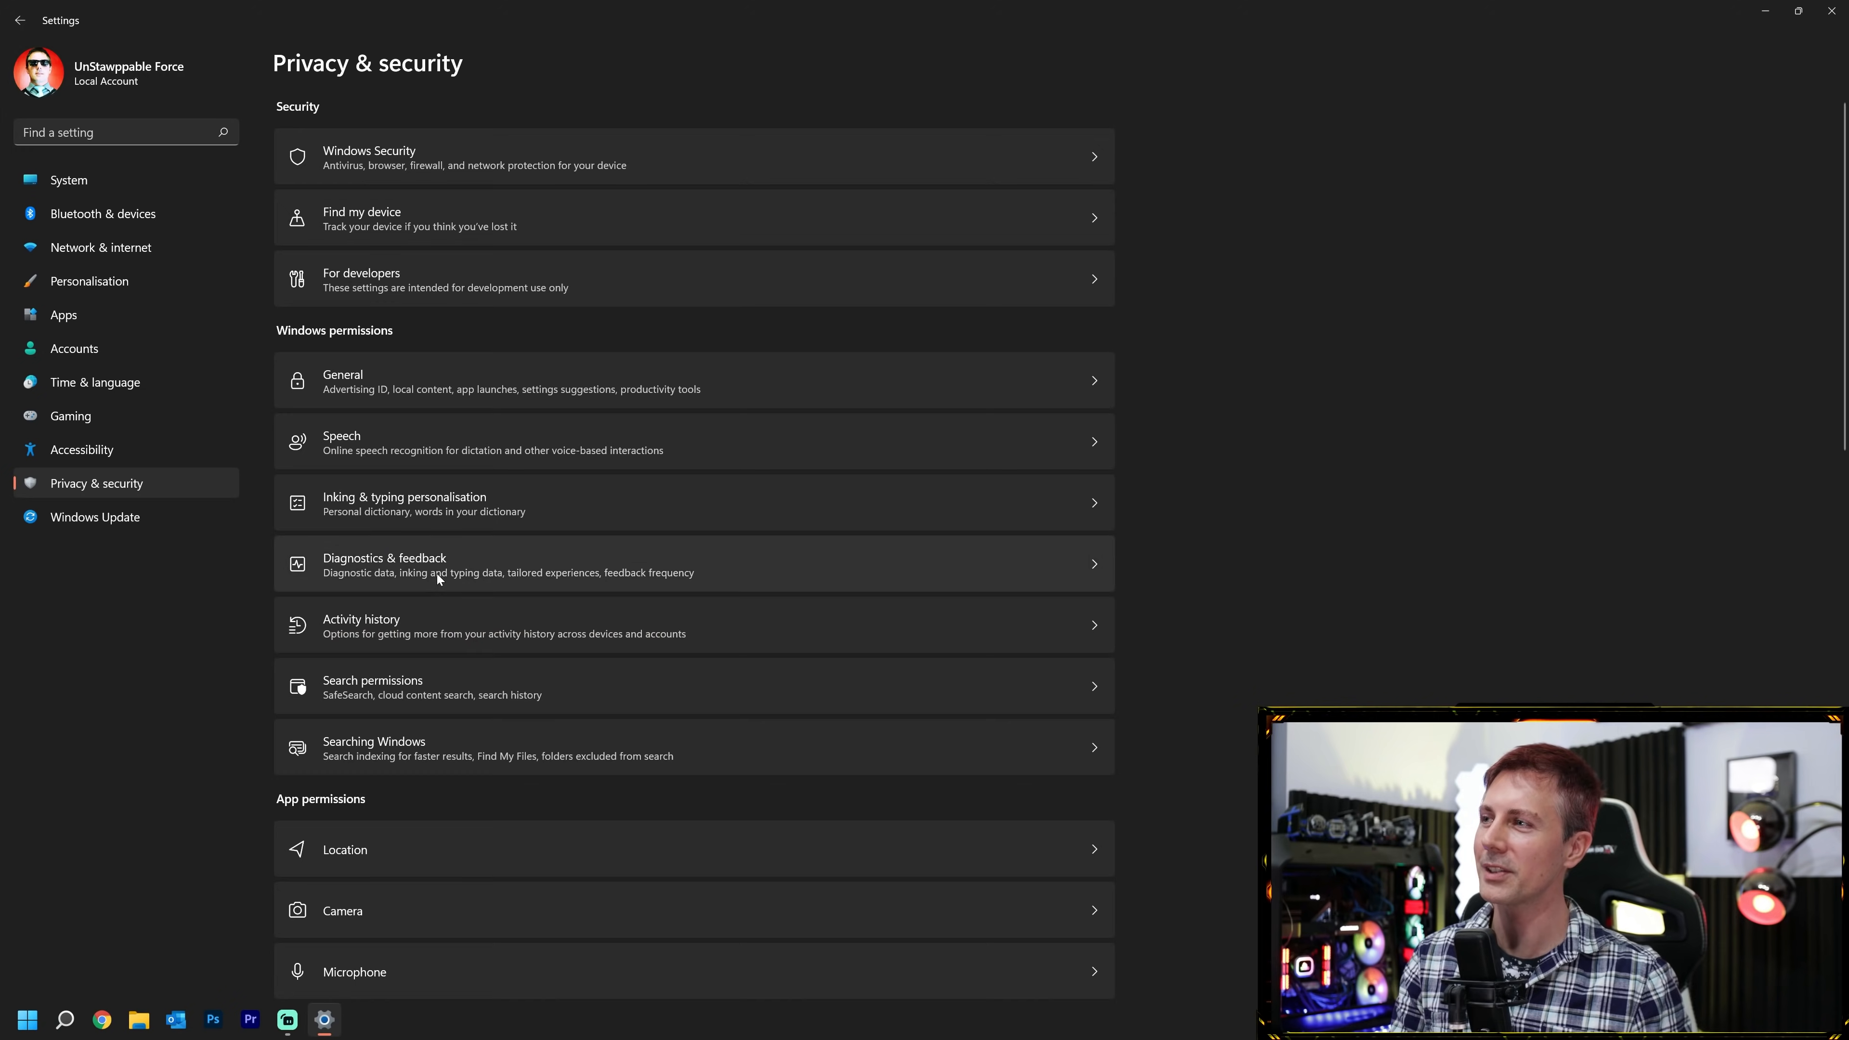
{"action": "scroll", "coordinate": [429, 568], "scroll_direction": "down", "scroll_amount": 2}
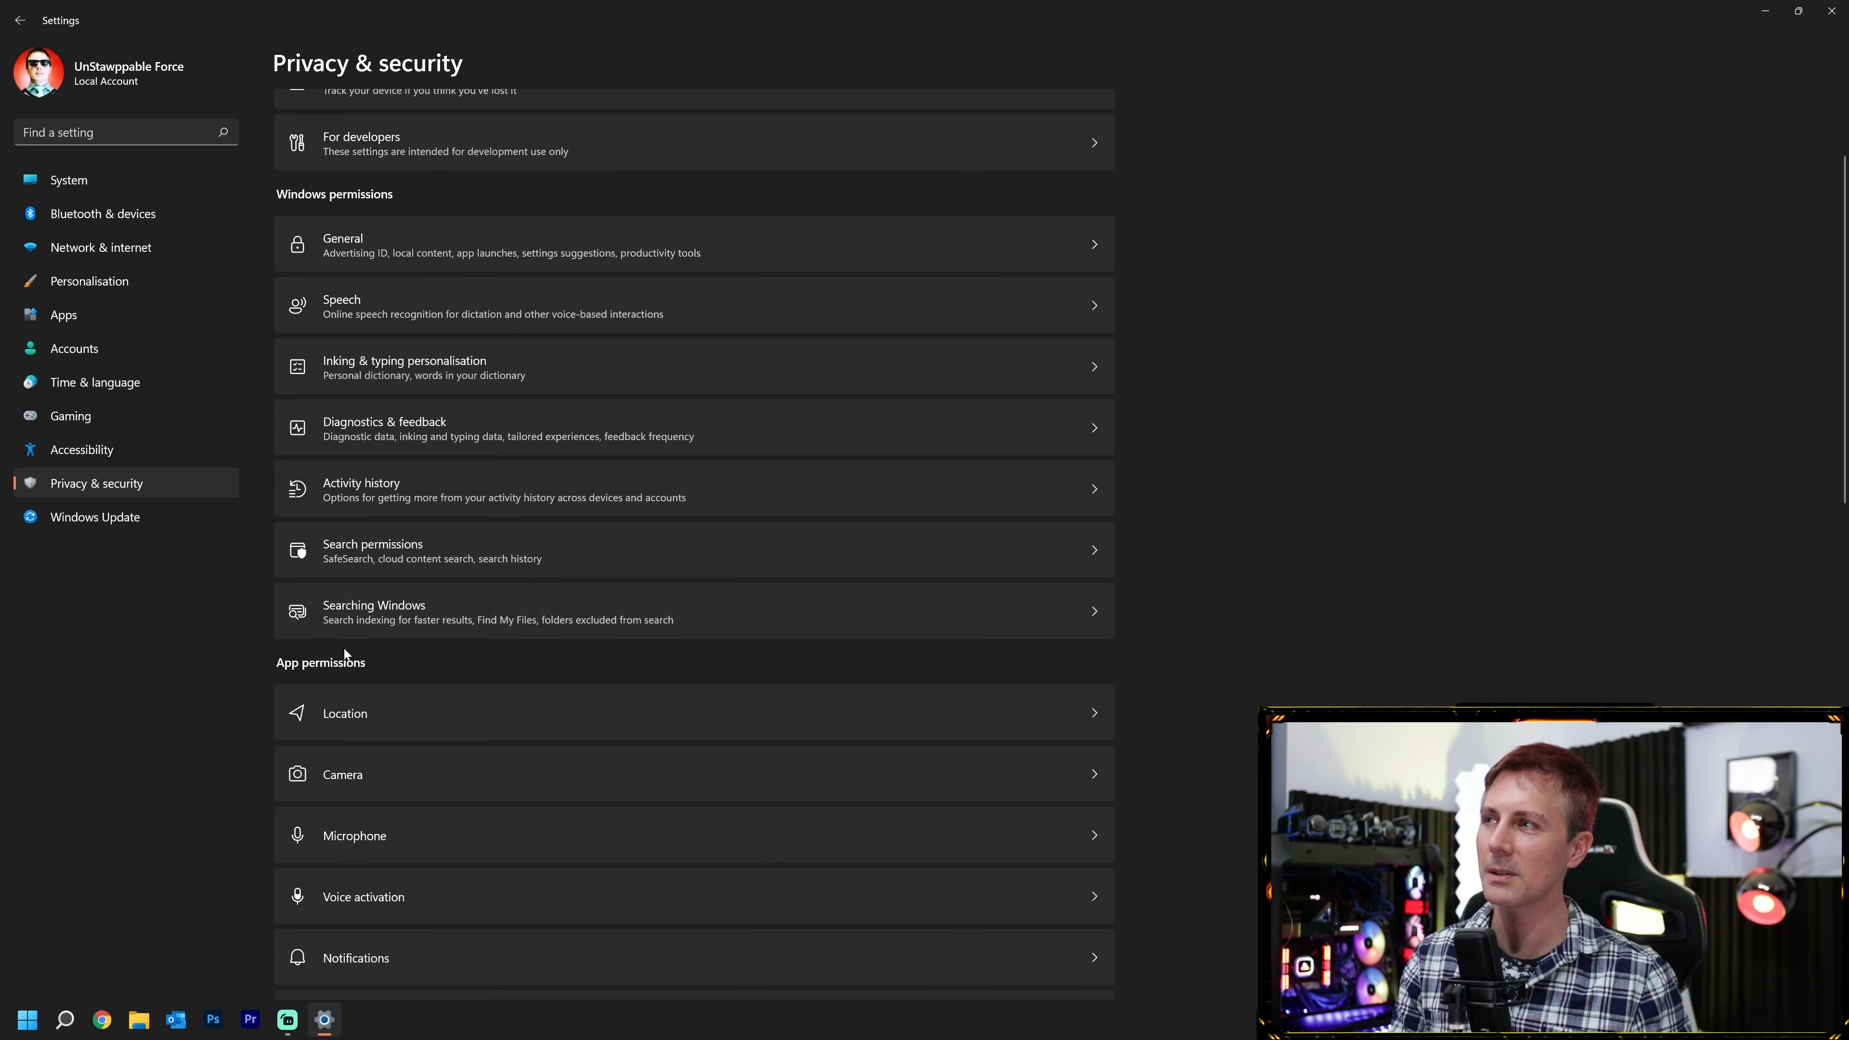
{"action": "scroll", "coordinate": [494, 694], "scroll_direction": "down", "scroll_amount": 2}
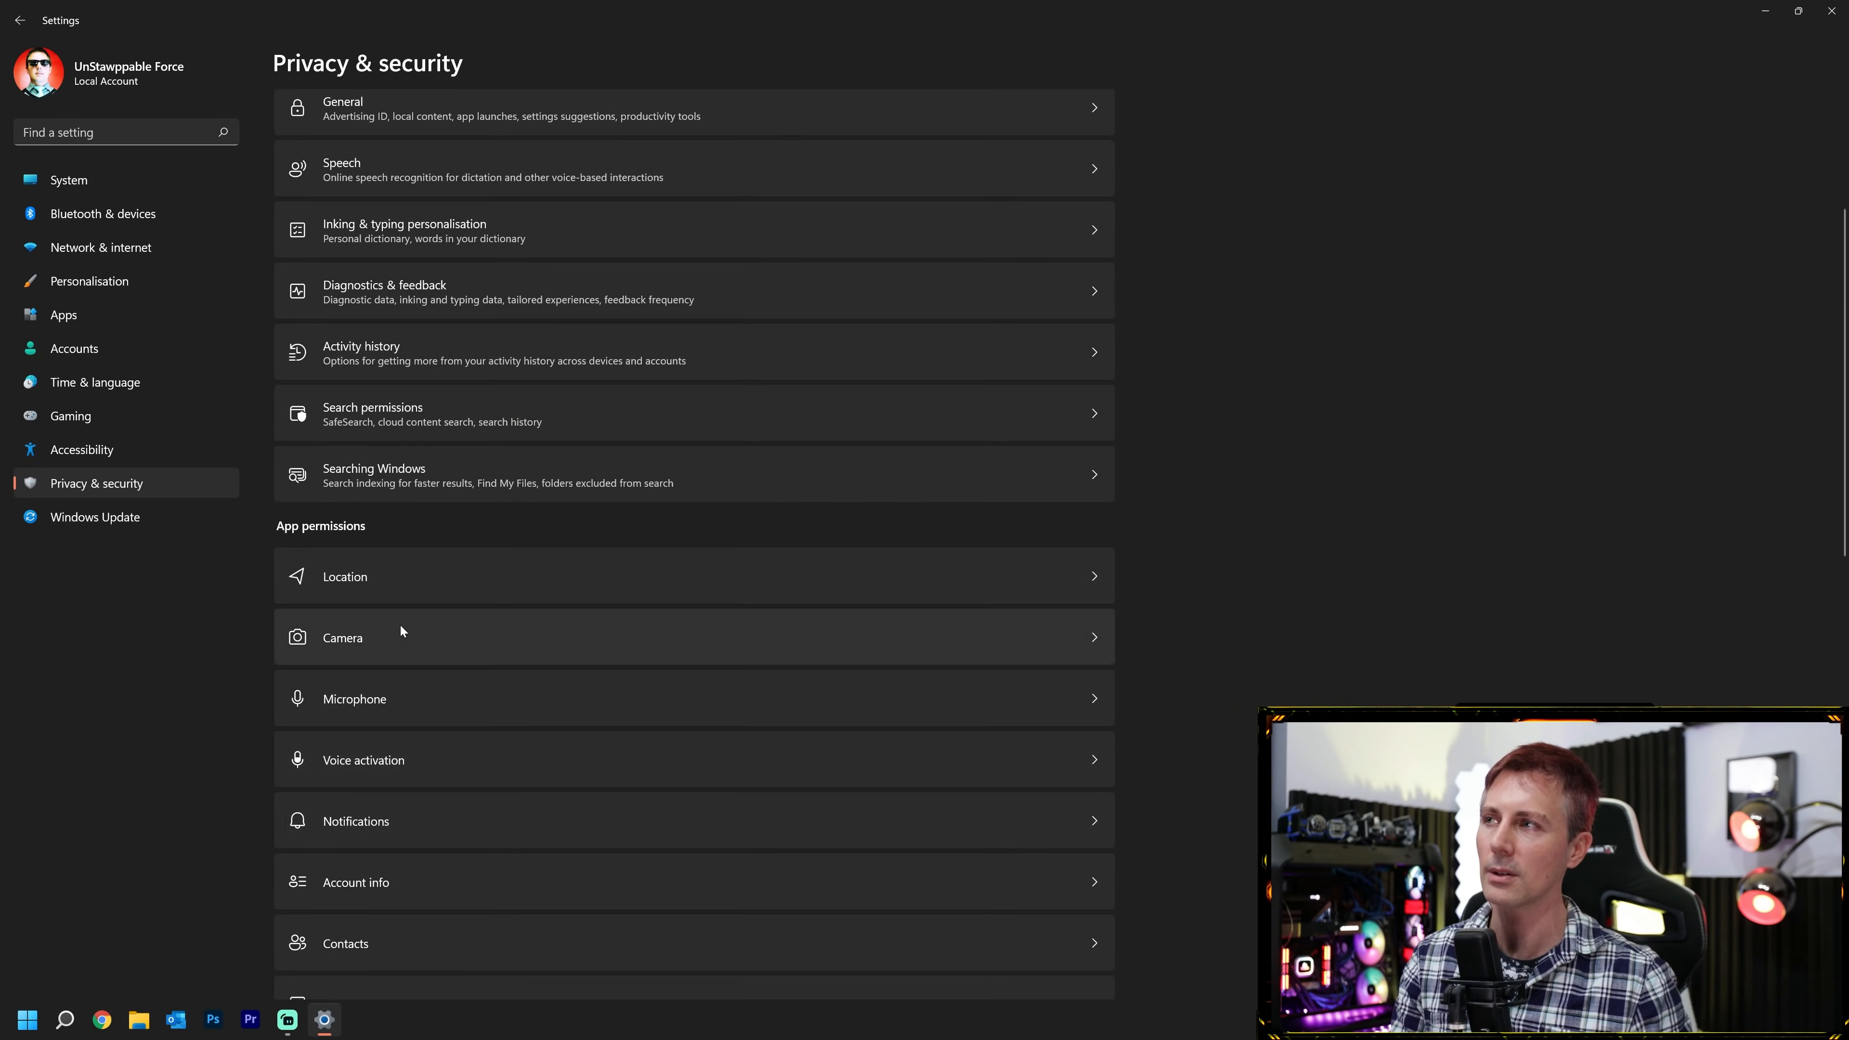
{"action": "left_click", "coordinate": [417, 589]}
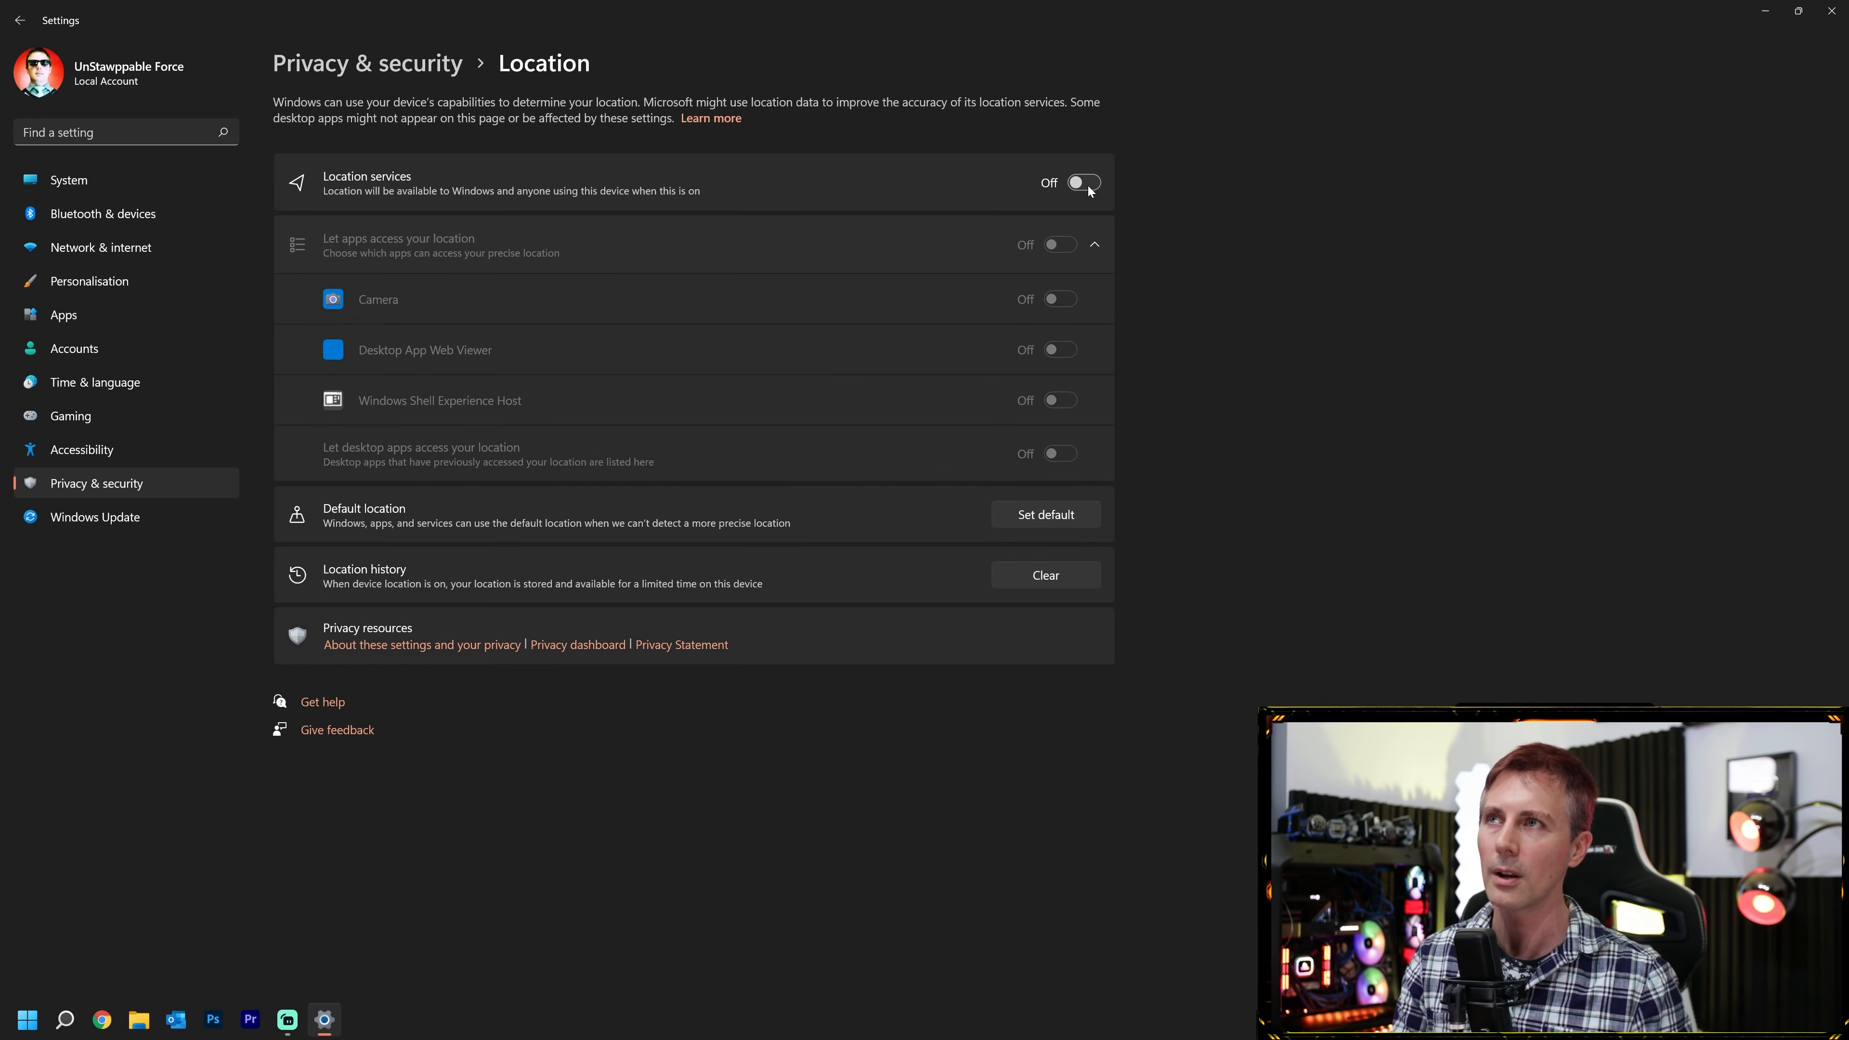
{"action": "key", "text": "alt+Left"}
{"action": "scroll", "coordinate": [548, 648], "scroll_direction": "down", "scroll_amount": 4}
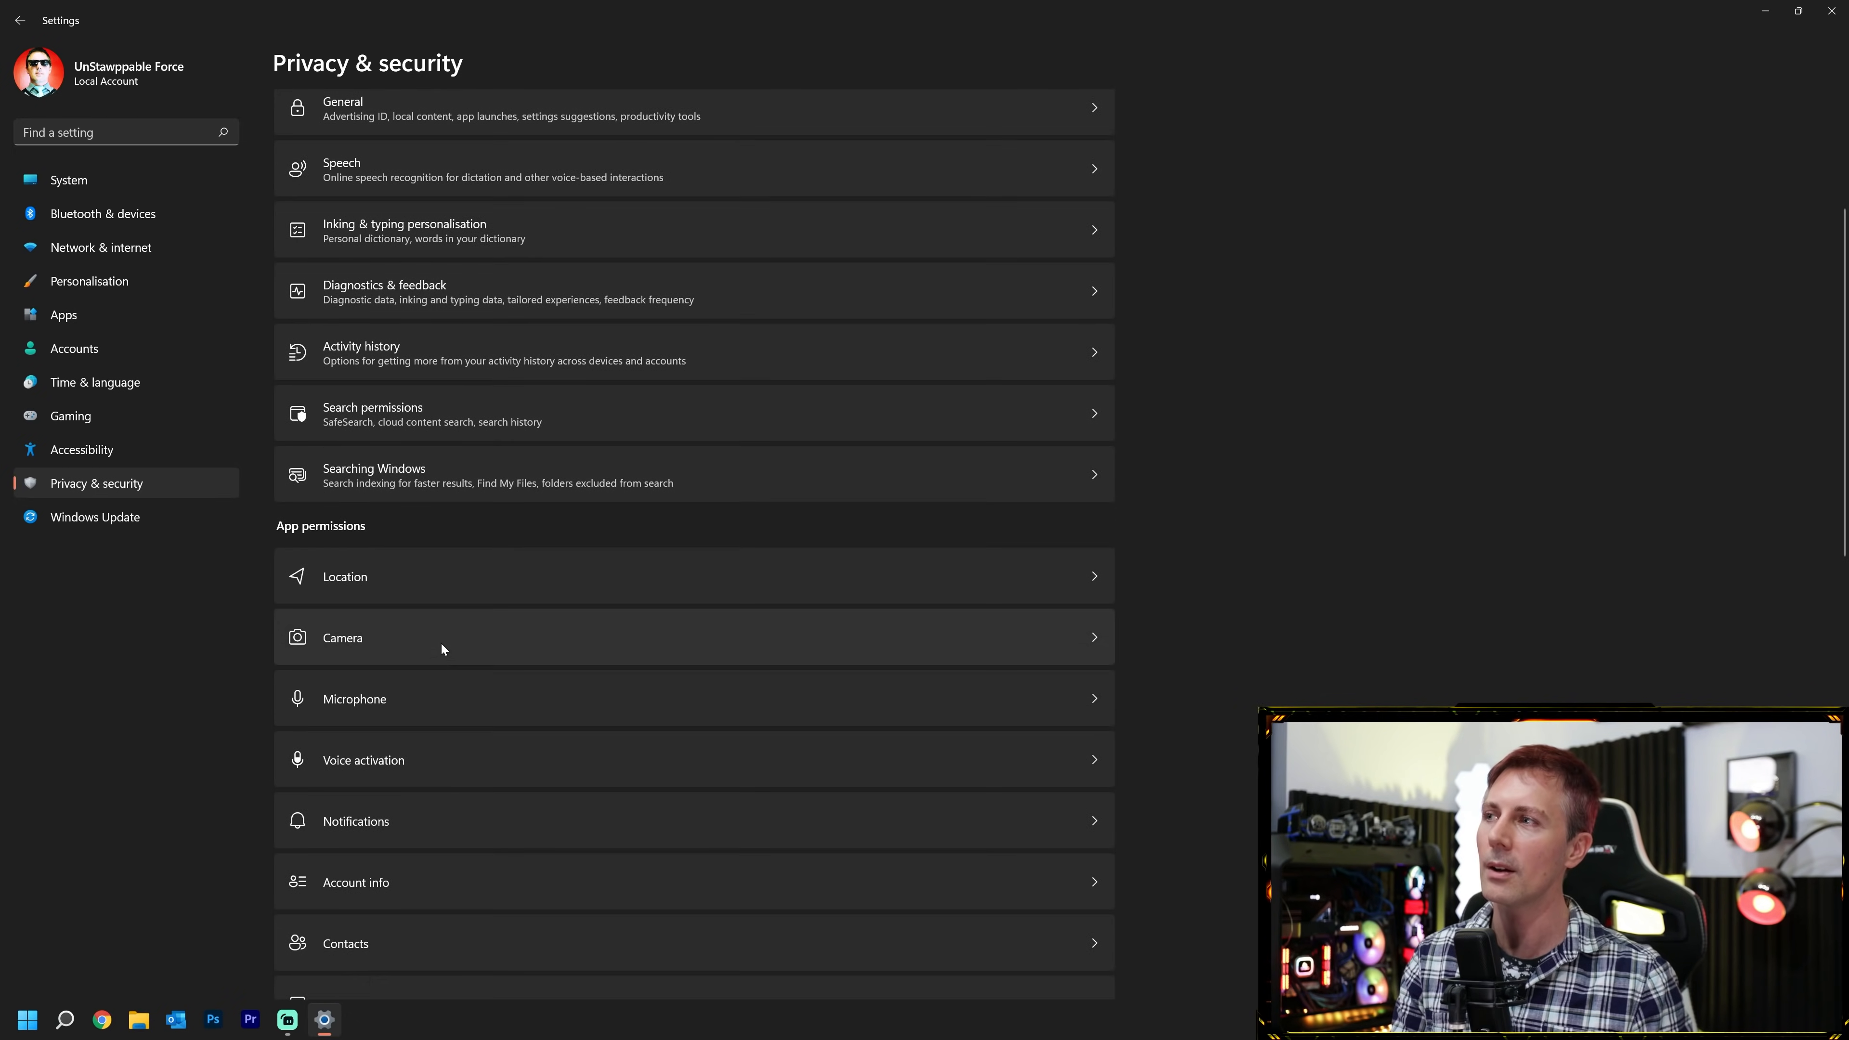
{"action": "left_click", "coordinate": [443, 640]}
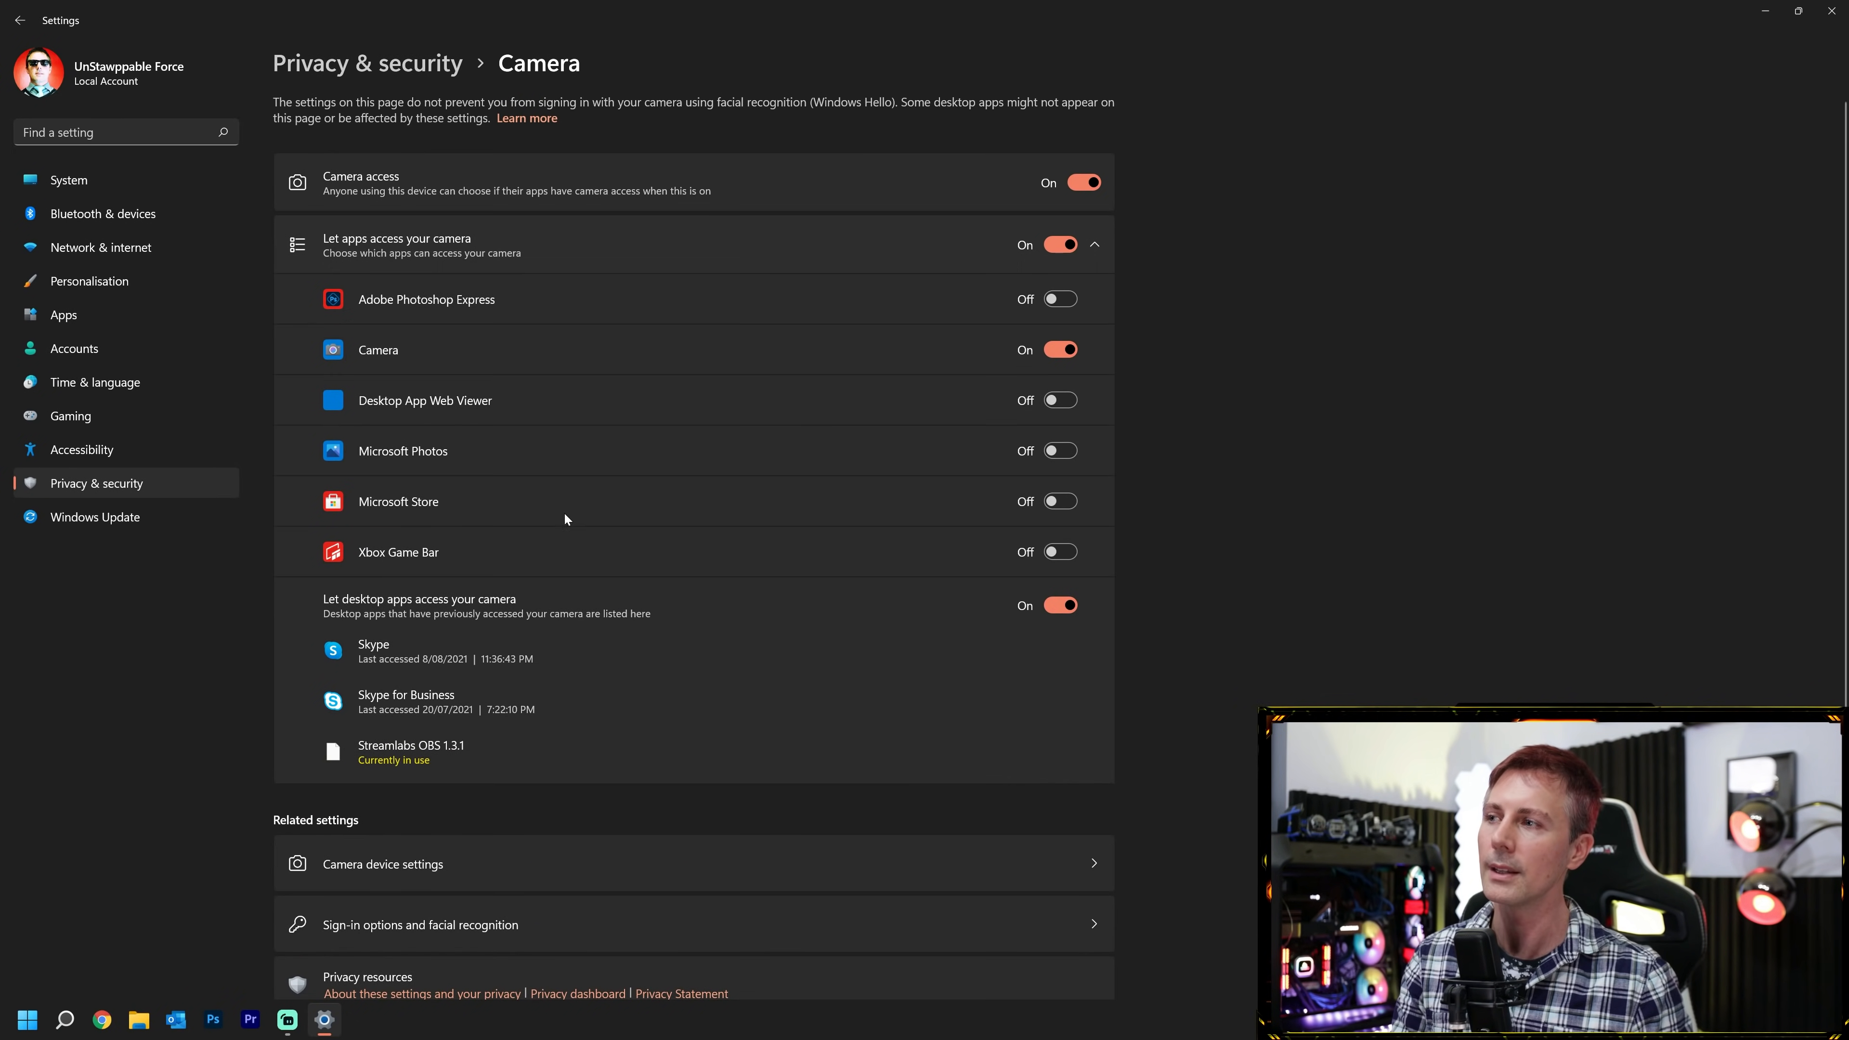
{"action": "key", "text": "alt+Left"}
In the microphone permissions, turn off access for Microsoft Photos, Cortana and Xbox Game Bar, and check the desktop apps list.
{"action": "scroll", "coordinate": [534, 803], "scroll_direction": "down", "scroll_amount": 3}
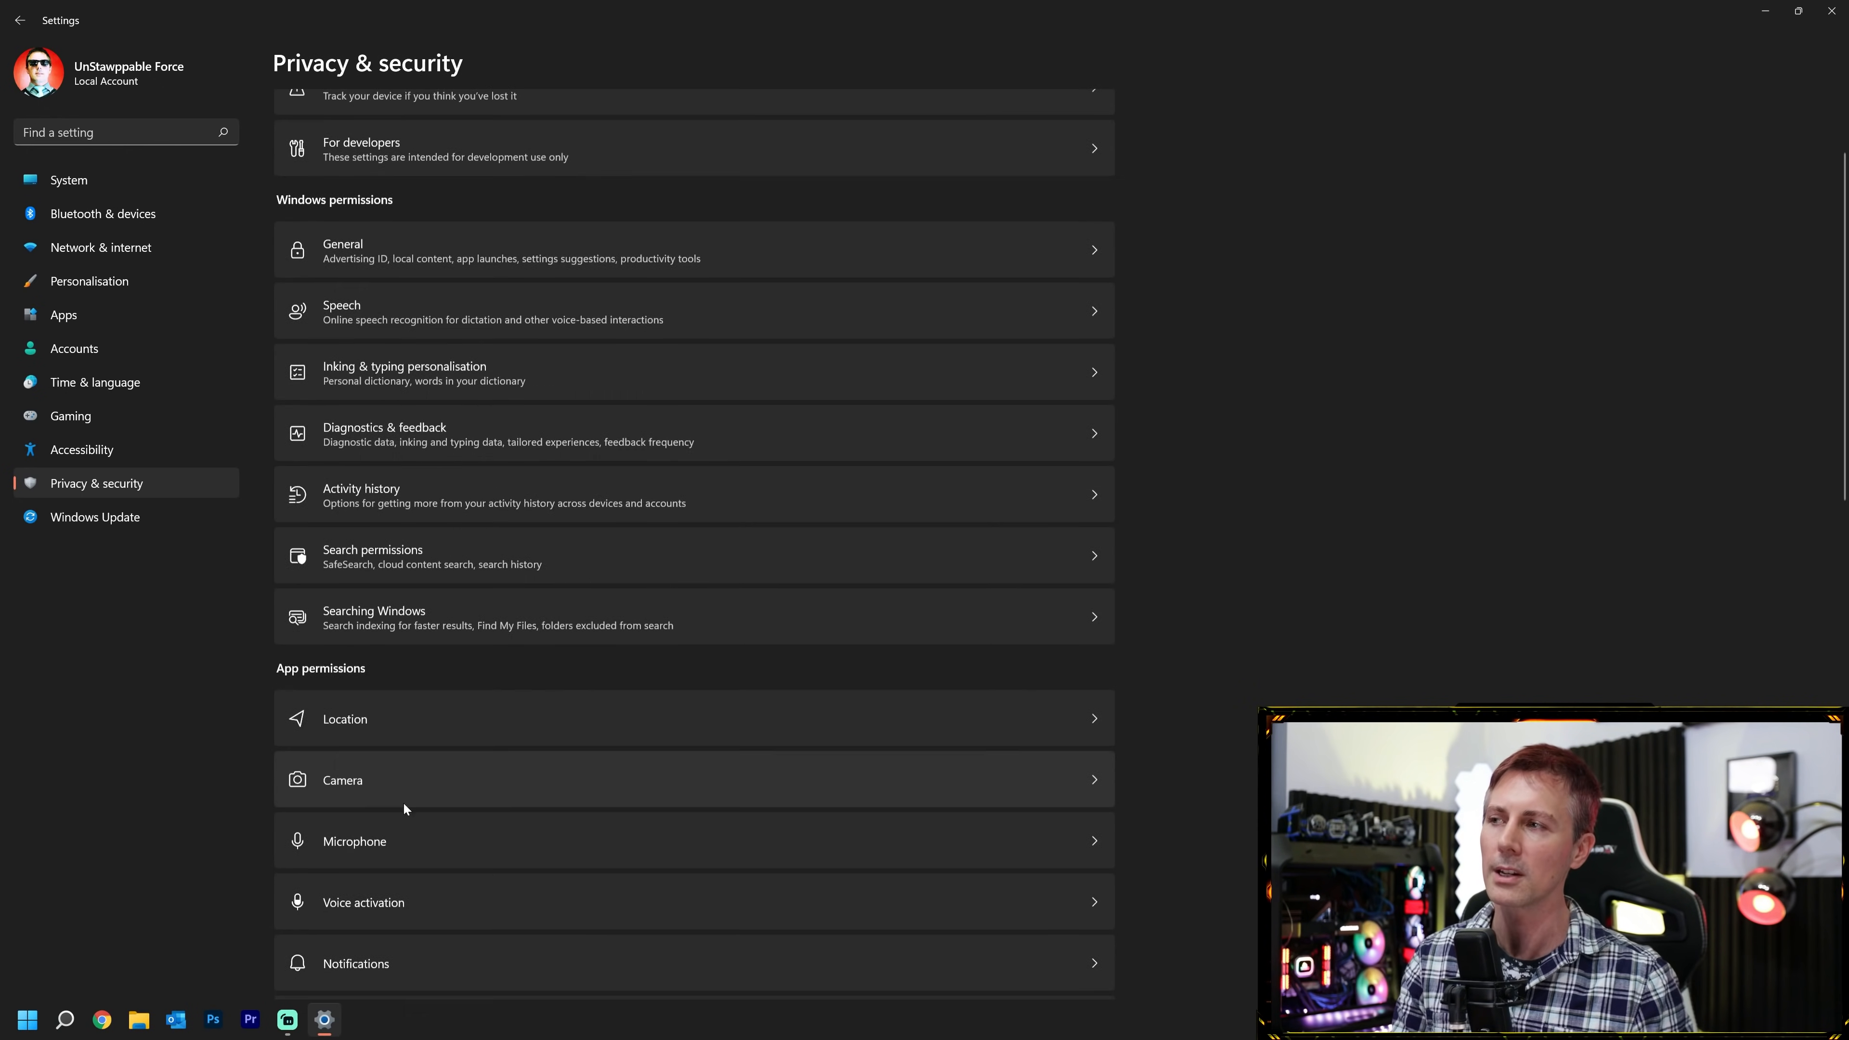
{"action": "left_click", "coordinate": [389, 700]}
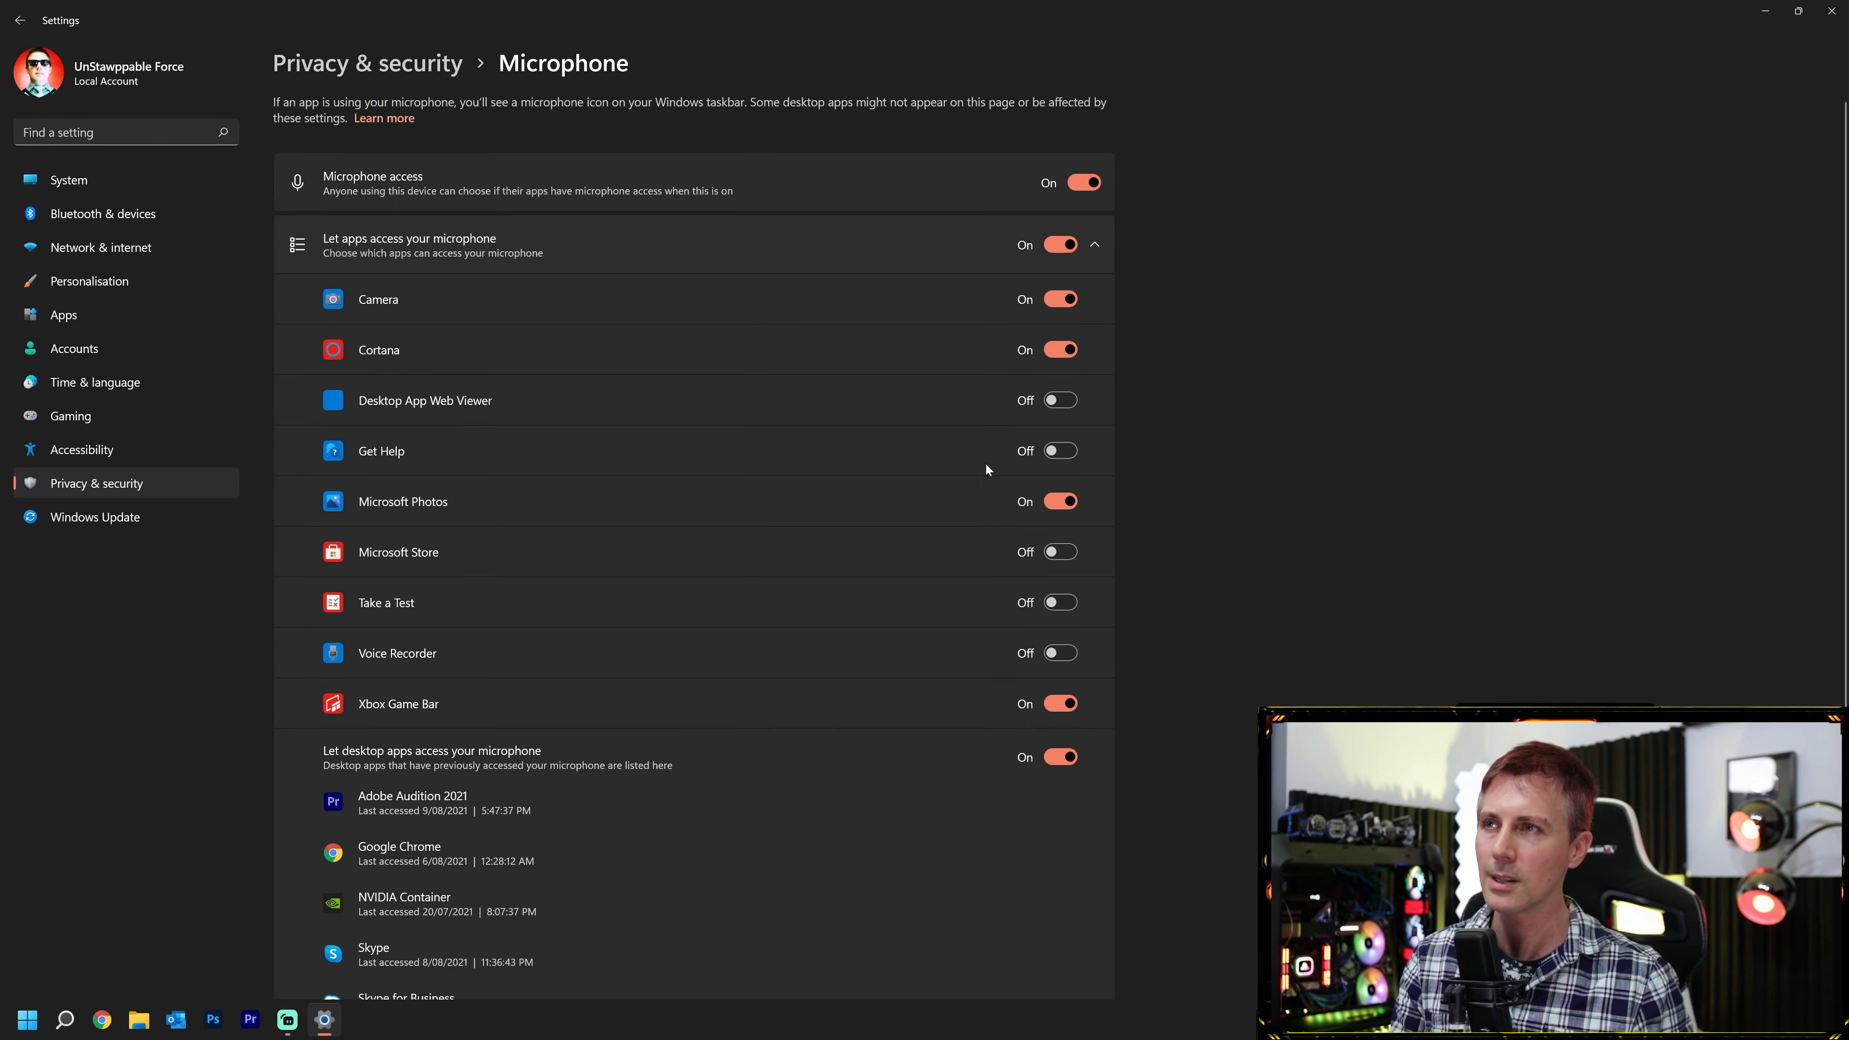
{"action": "left_click", "coordinate": [1061, 503]}
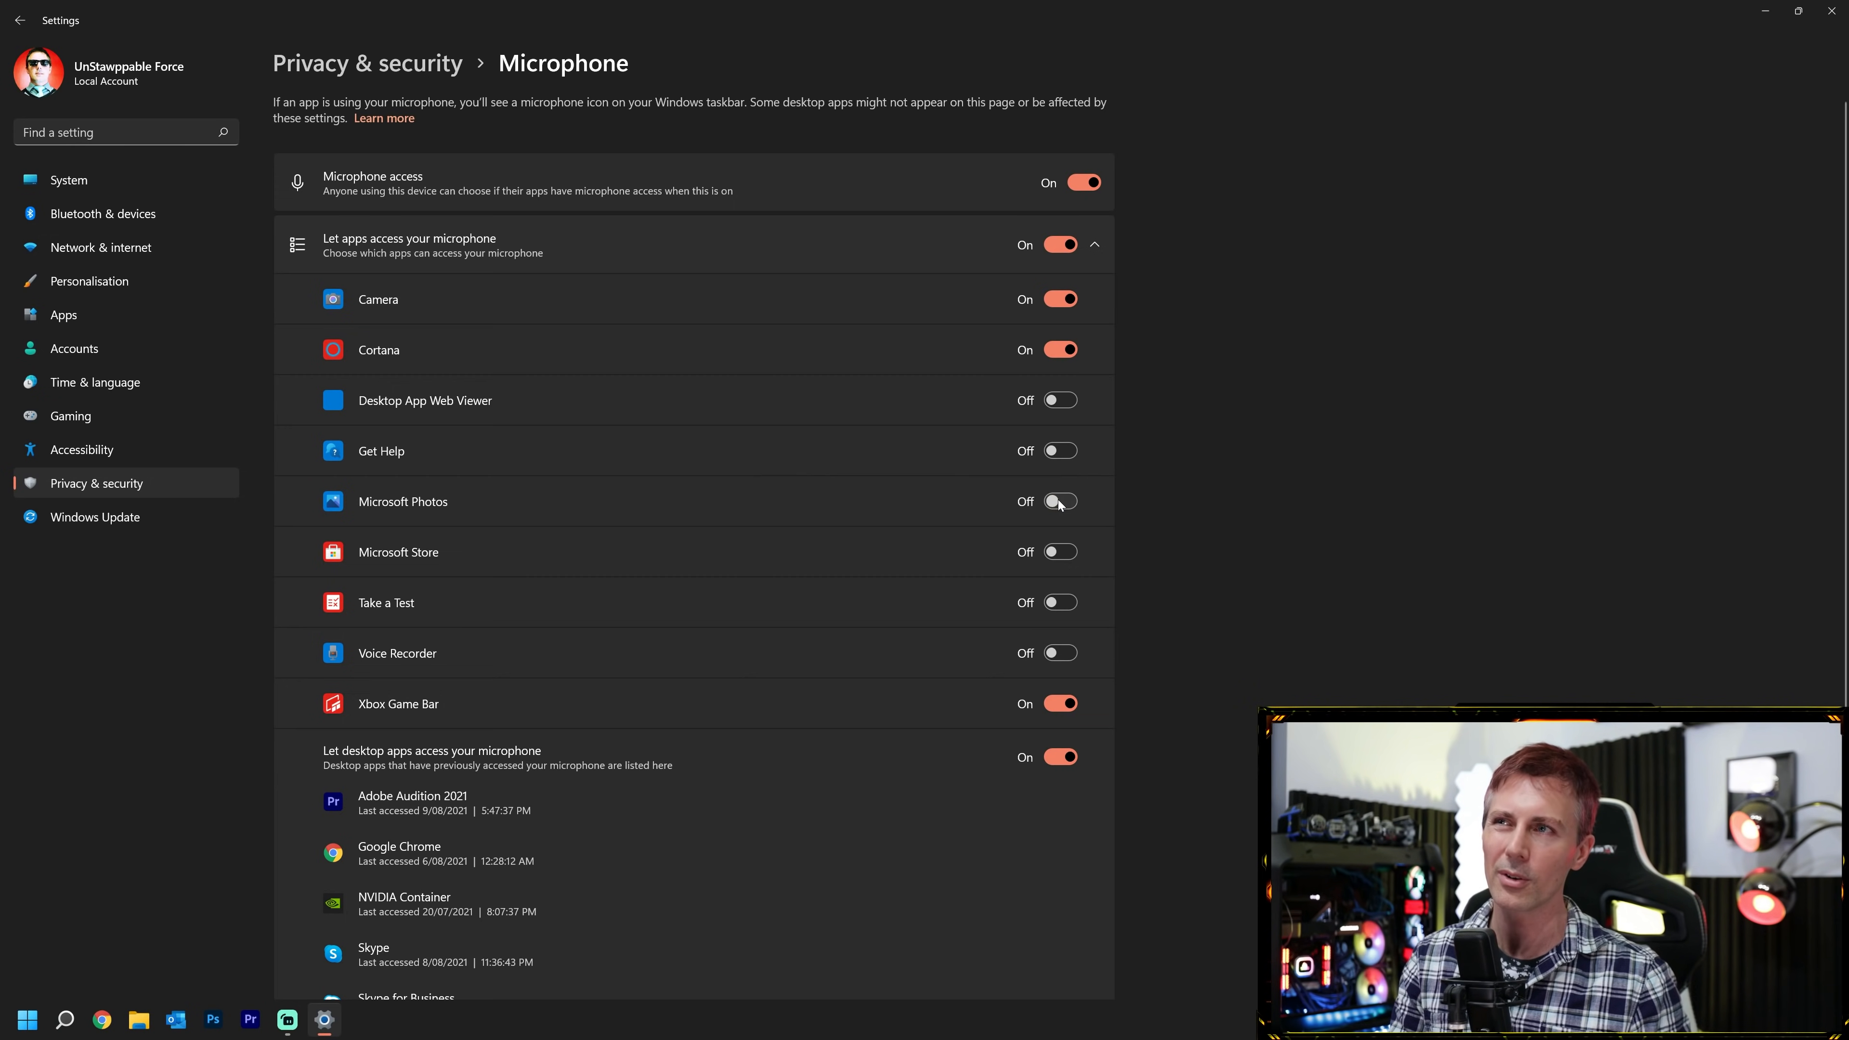
{"action": "left_click", "coordinate": [1062, 351]}
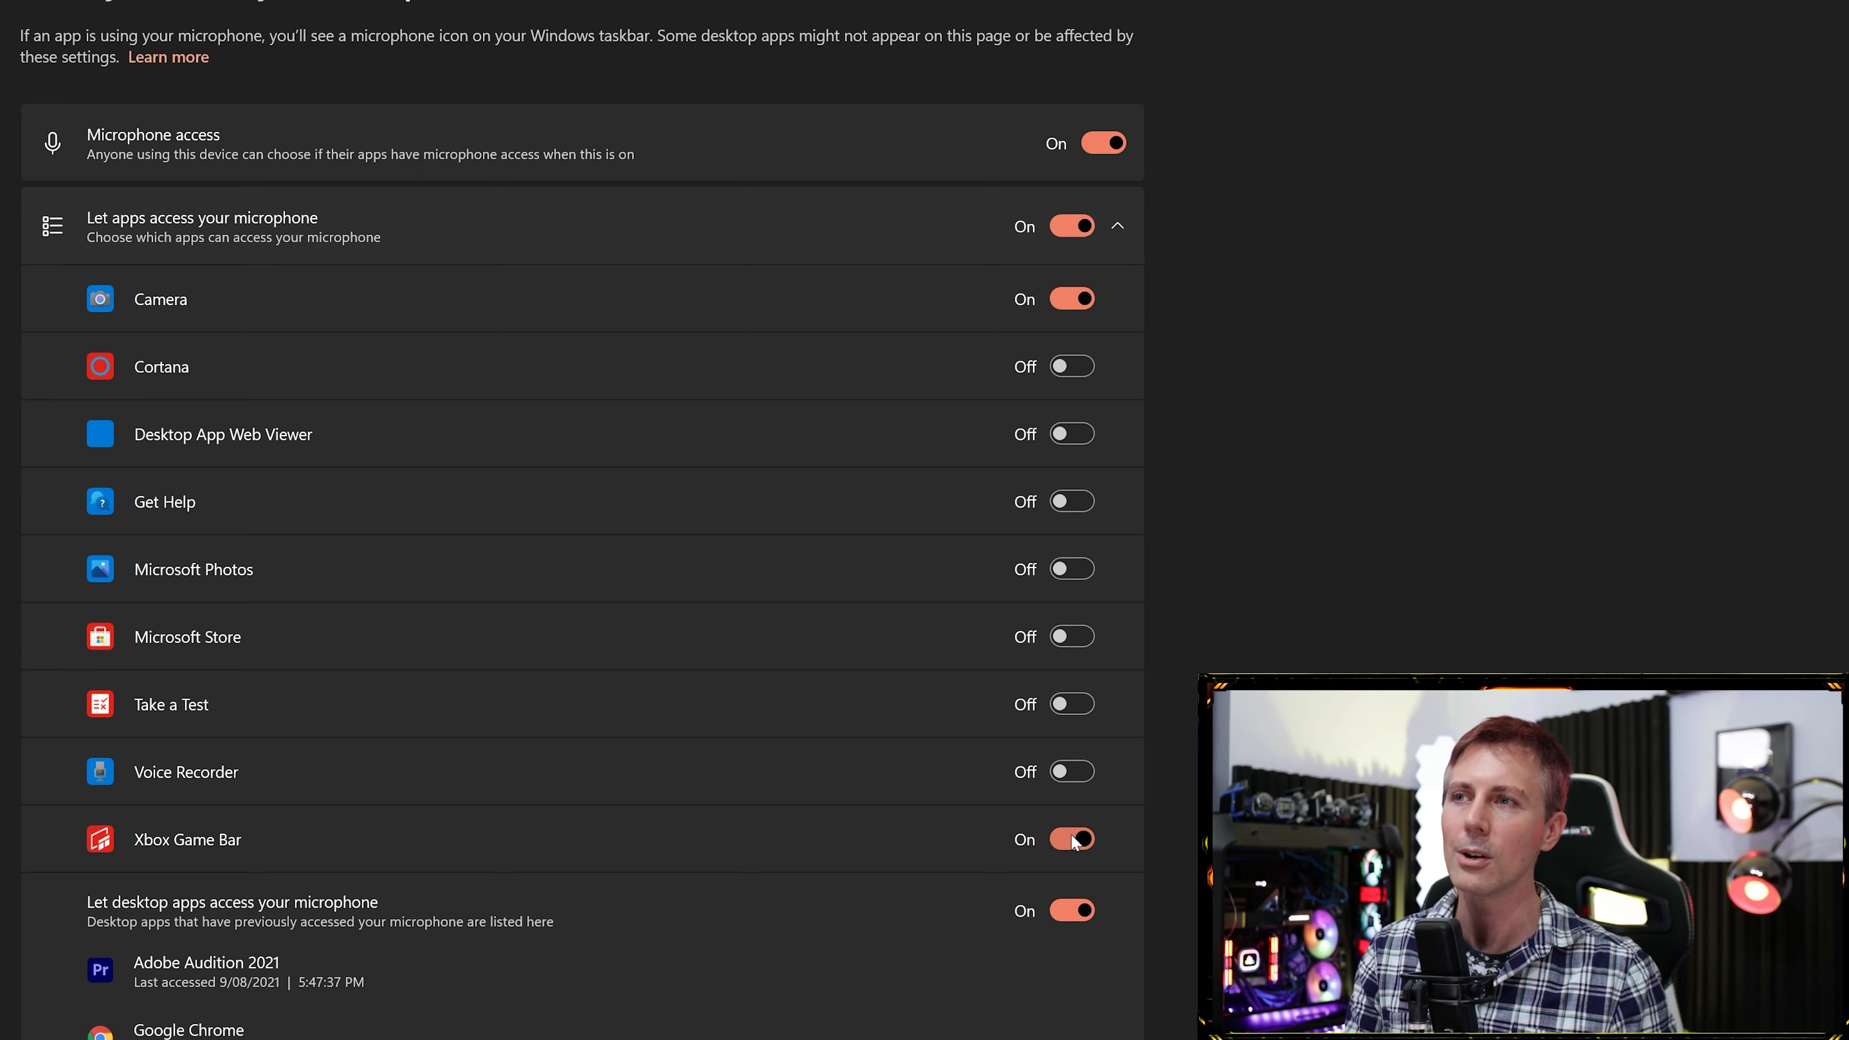
{"action": "scroll", "coordinate": [1074, 842], "scroll_direction": "down", "scroll_amount": 5}
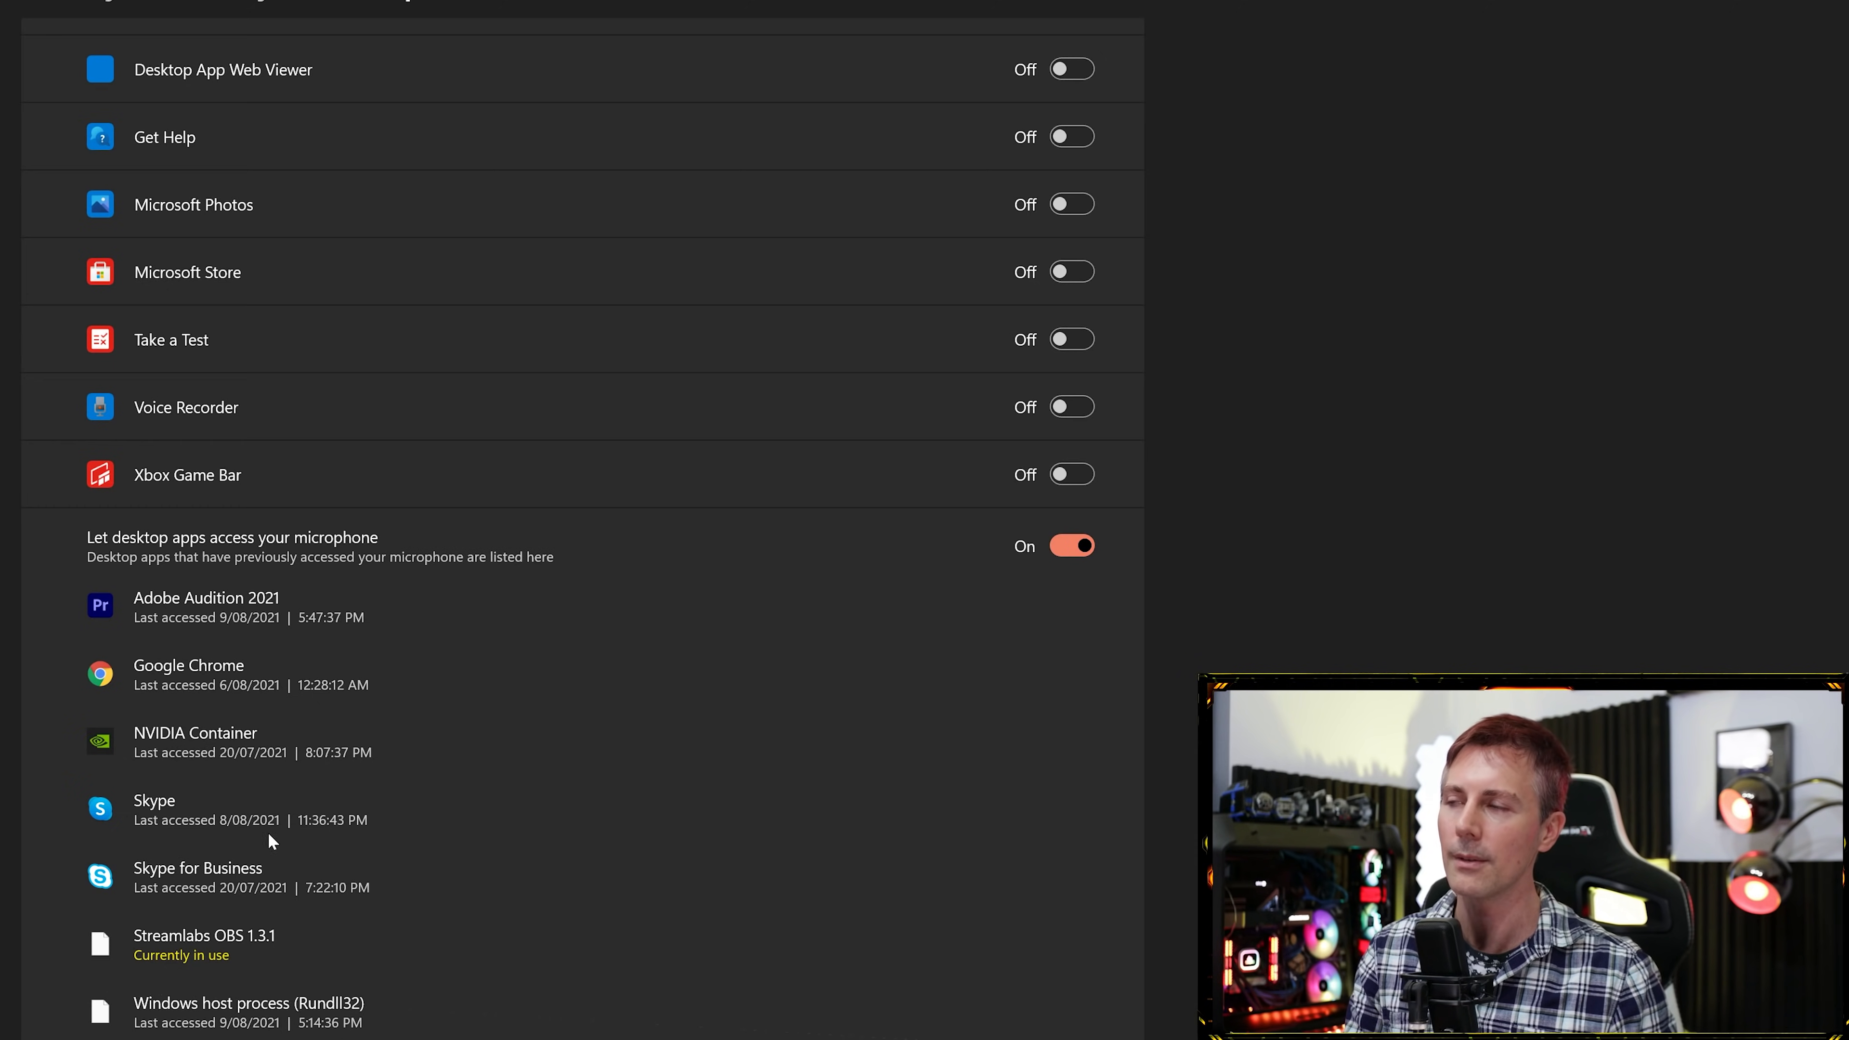
{"action": "scroll", "coordinate": [319, 765], "scroll_direction": "up", "scroll_amount": 5}
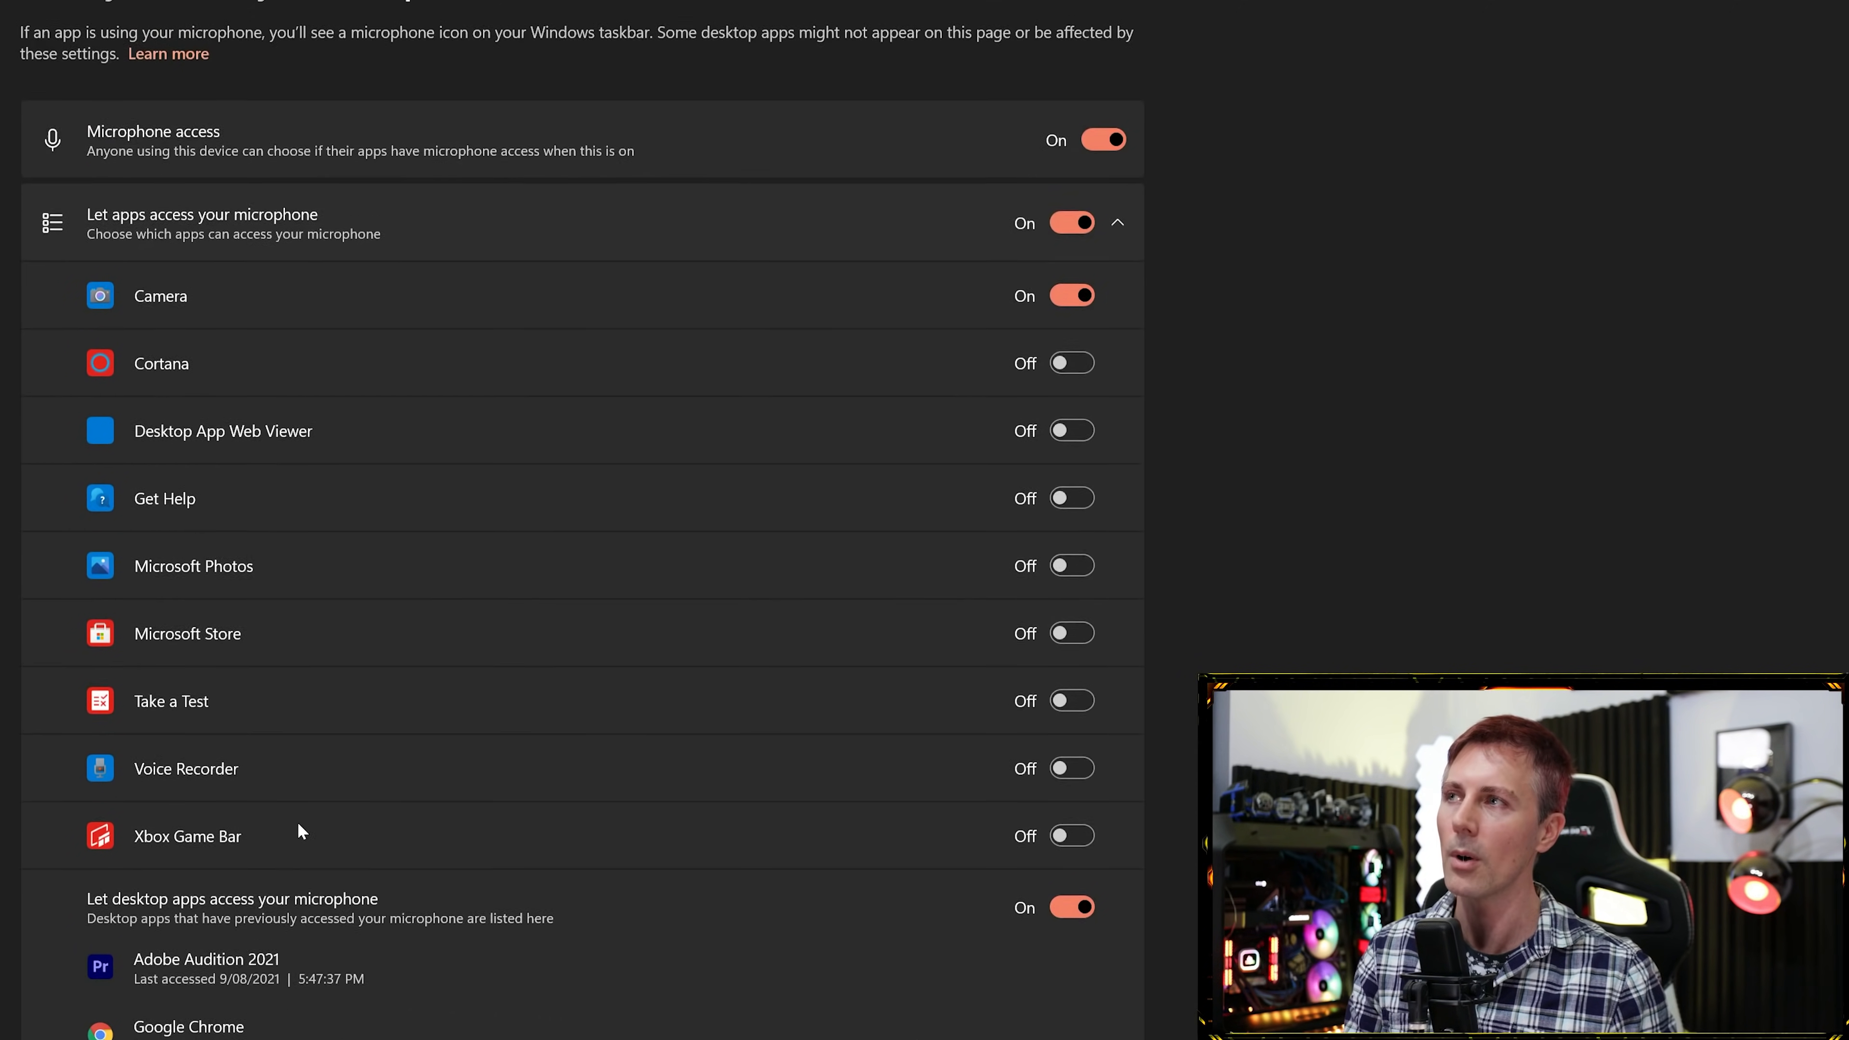
{"action": "key", "text": "alt+Left"}
Turn off contacts access for this device in the app permissions and return to the privacy overview.
{"action": "scroll", "coordinate": [448, 801], "scroll_direction": "down", "scroll_amount": 10}
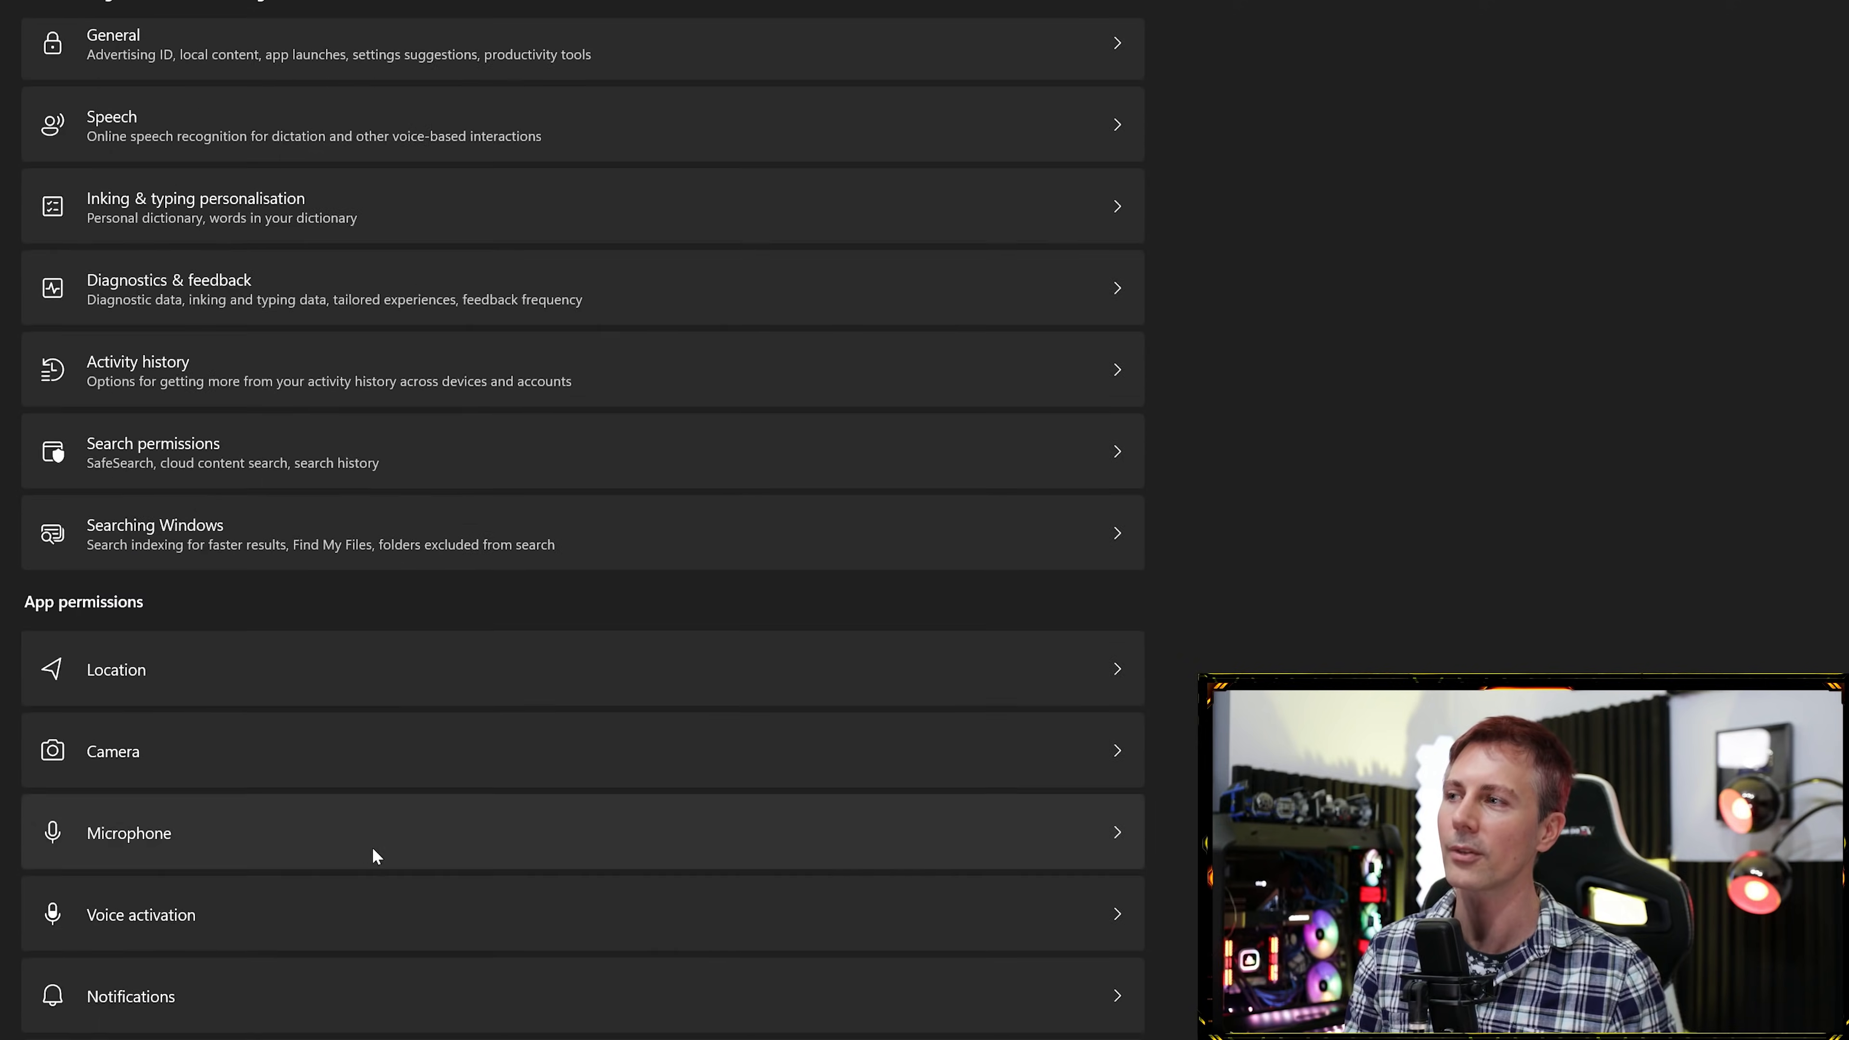
{"action": "left_click", "coordinate": [216, 799]}
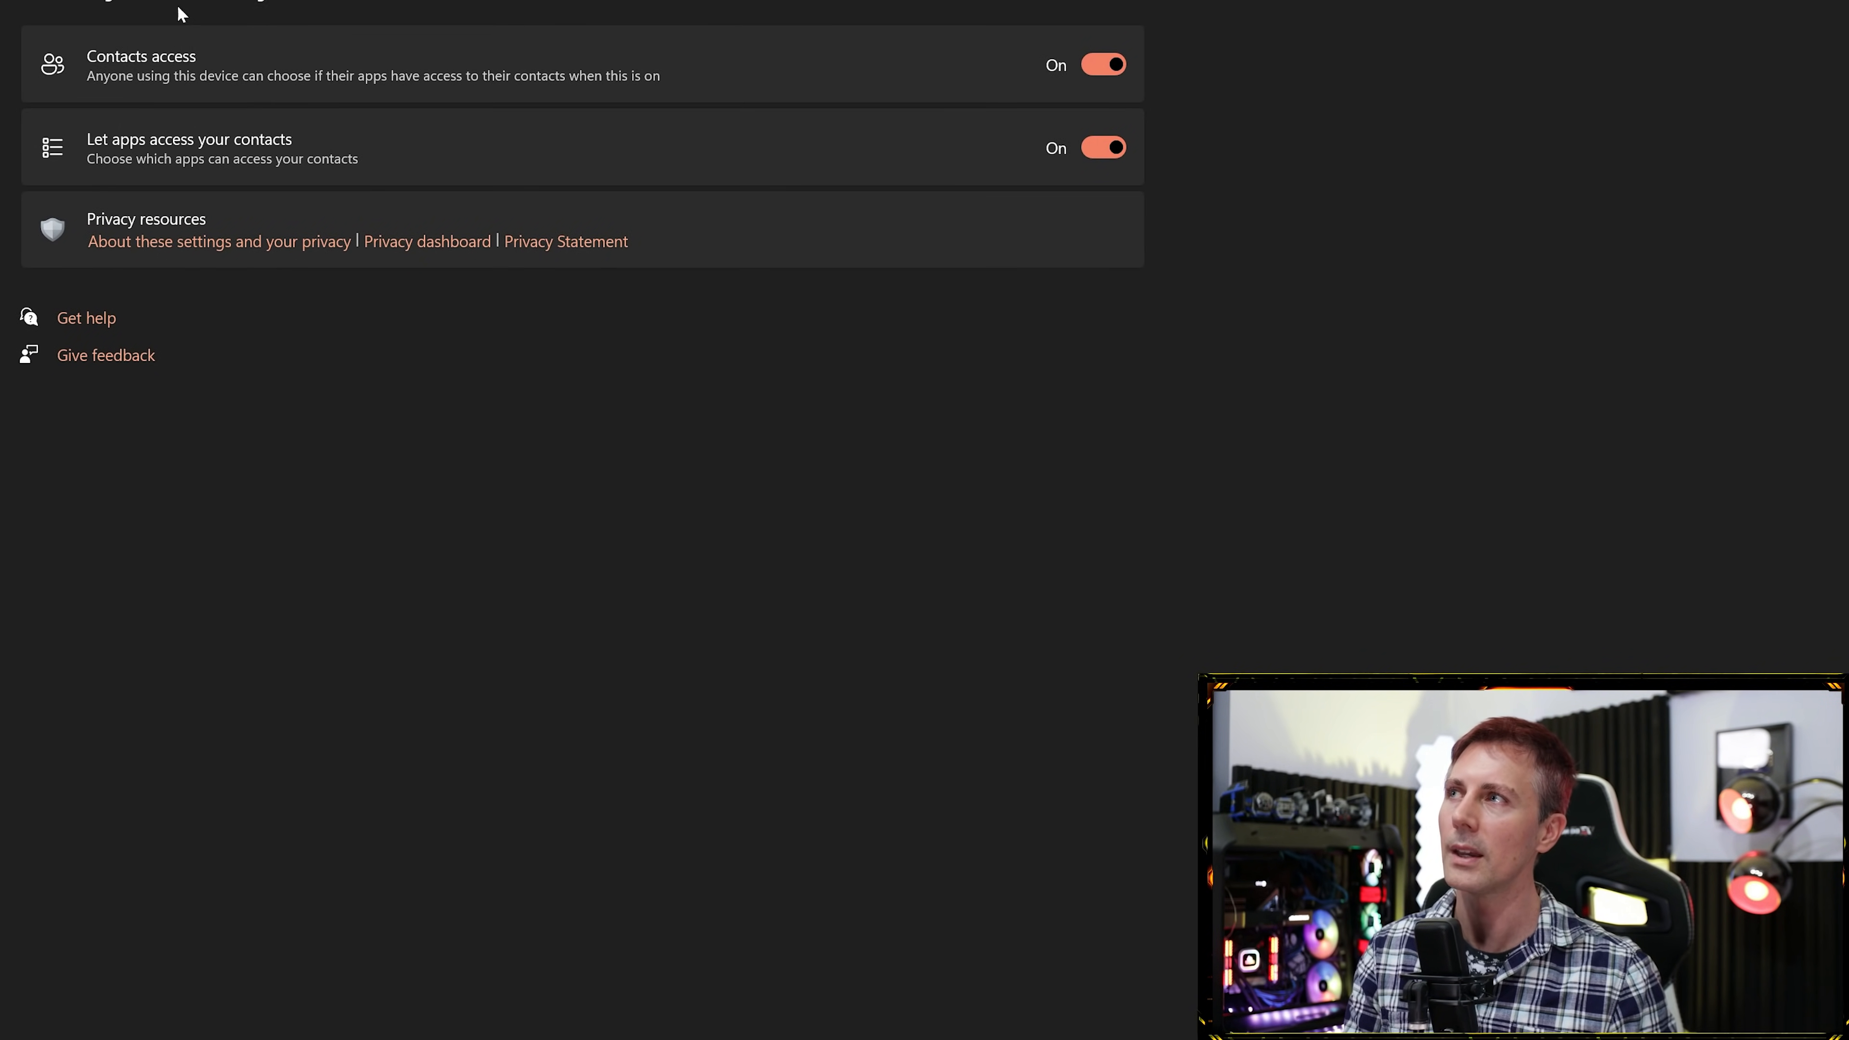
{"action": "left_click", "coordinate": [1104, 65]}
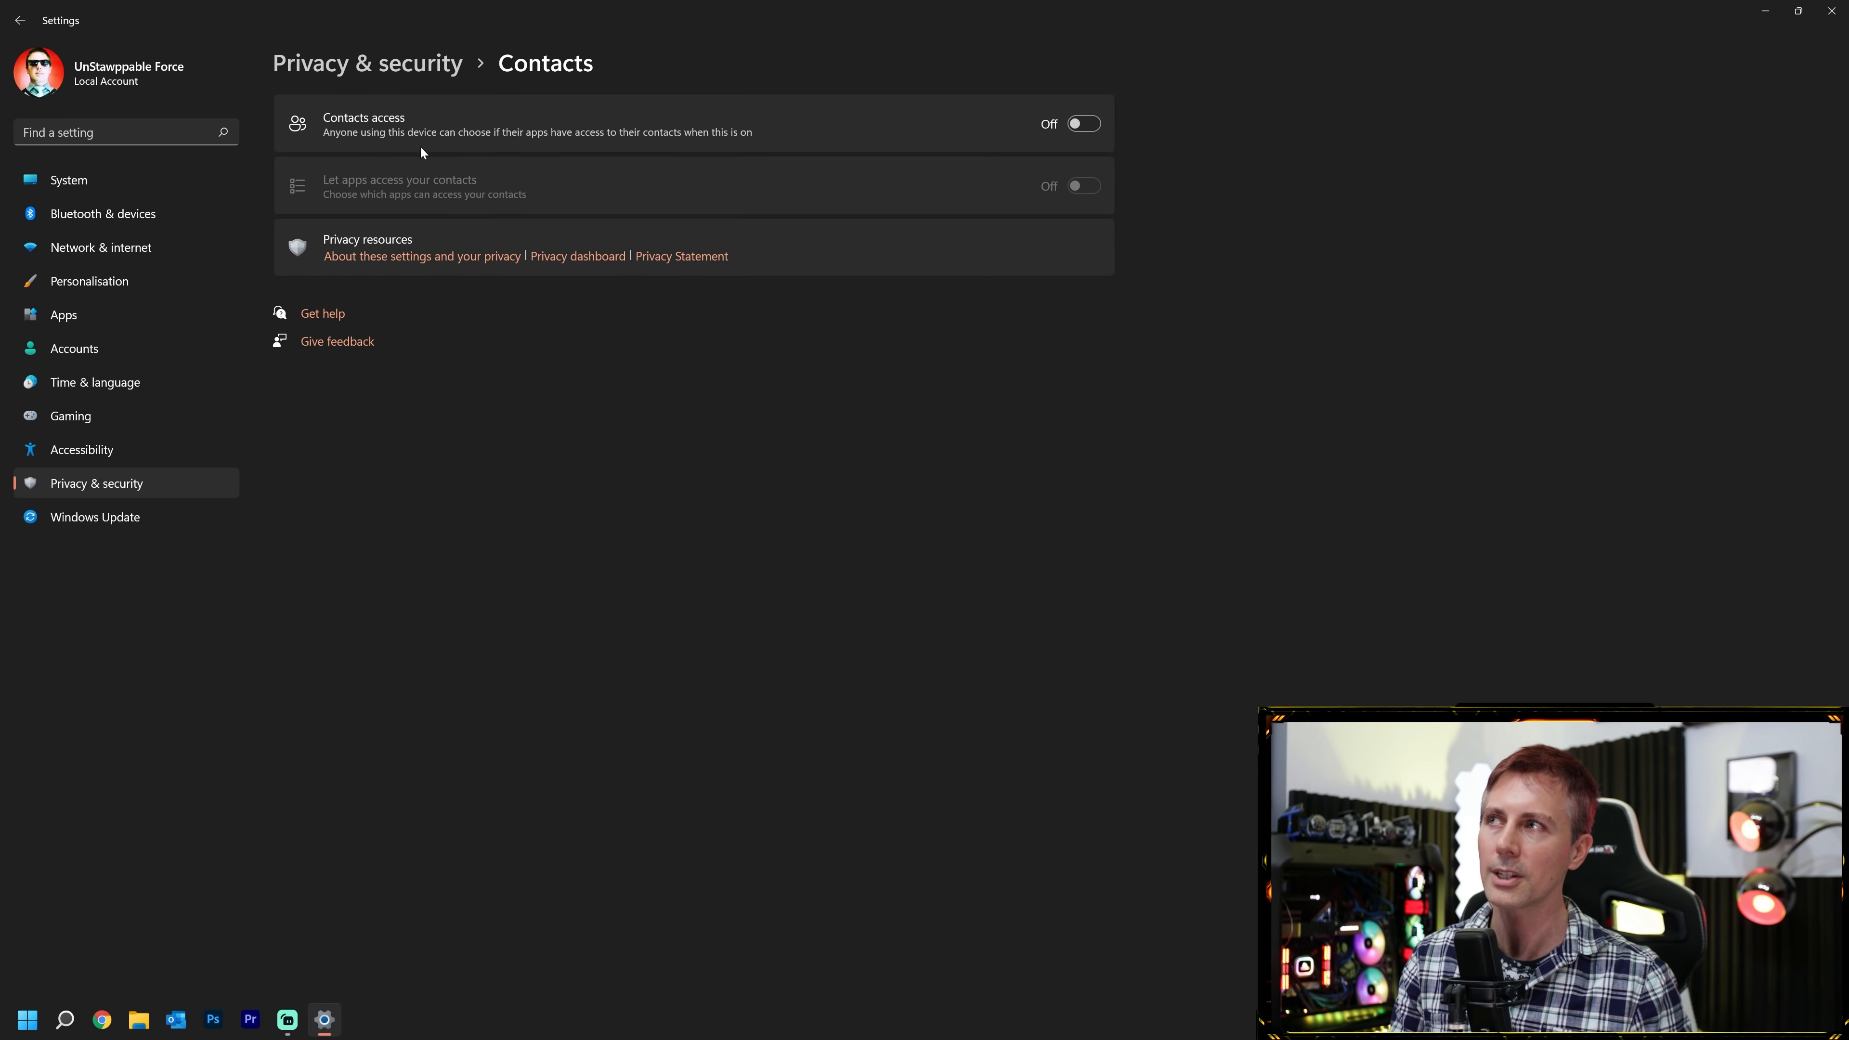
{"action": "key", "text": "alt+Left"}
Turn off phone call access and call history access in the app permissions.
{"action": "scroll", "coordinate": [461, 718], "scroll_direction": "down", "scroll_amount": 7}
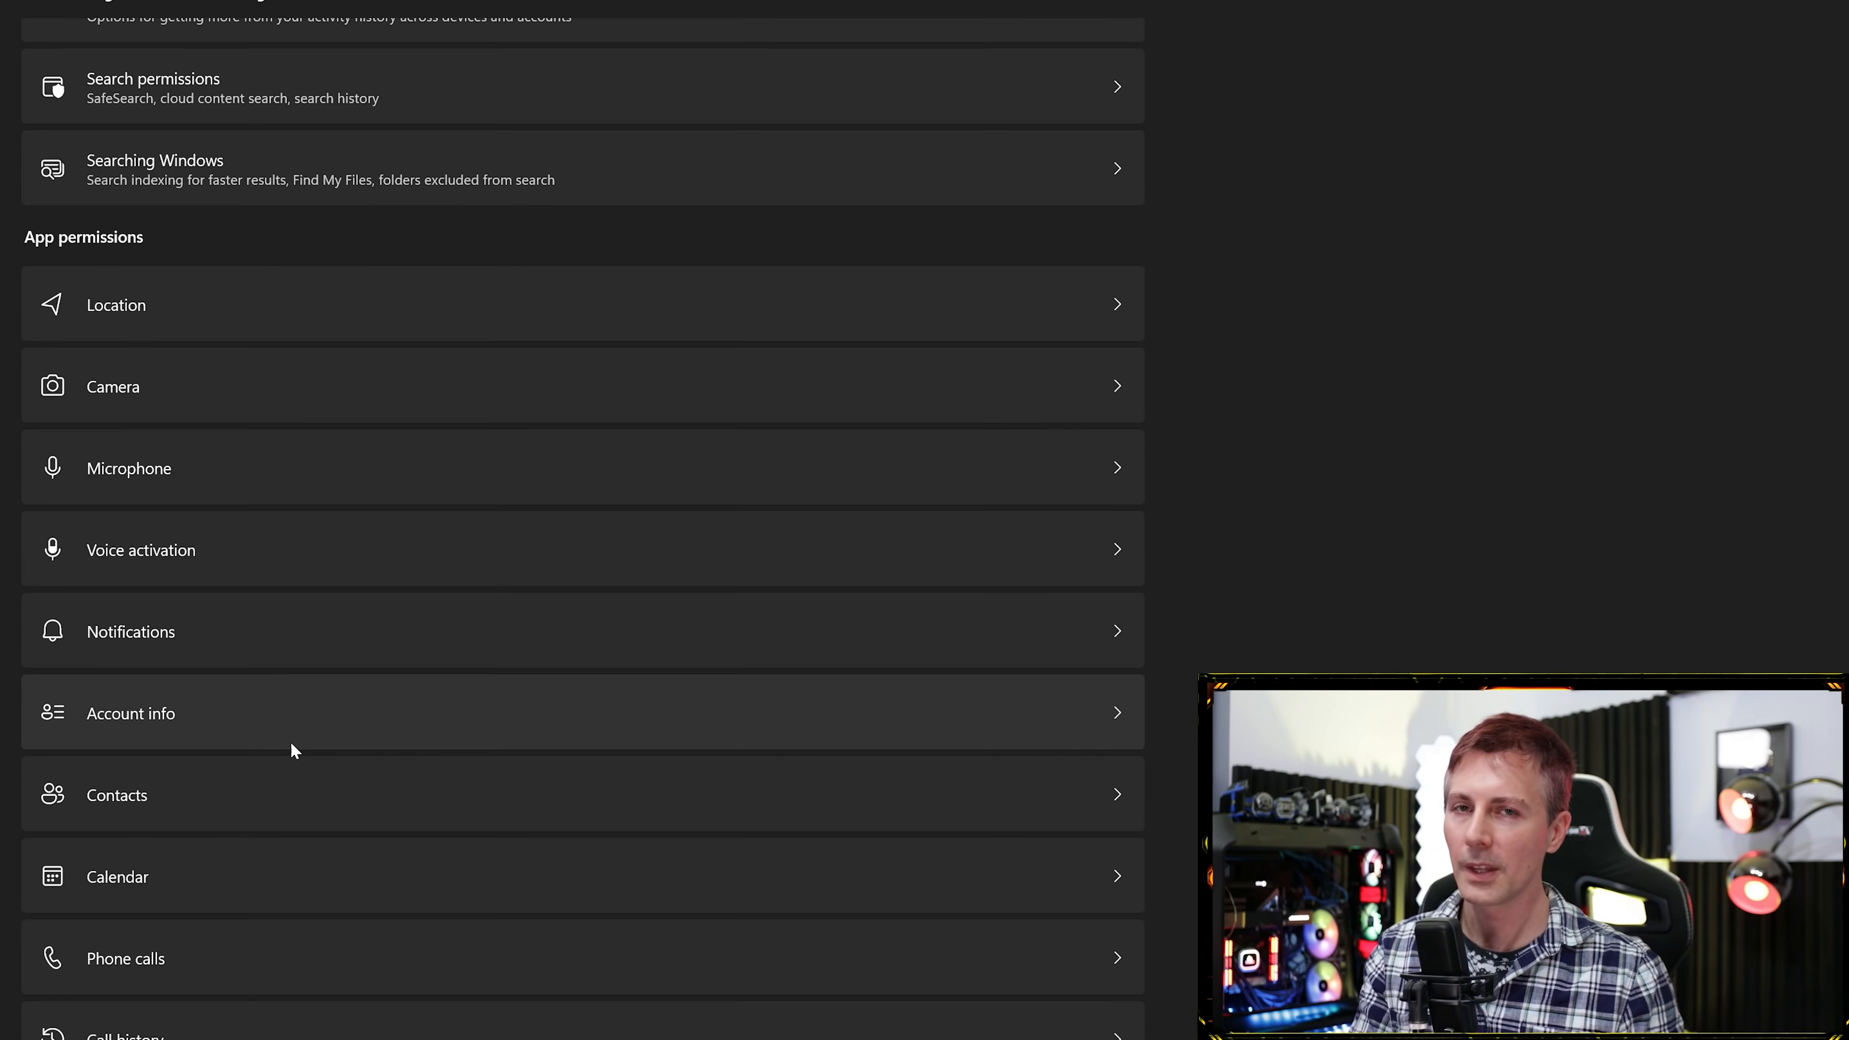
{"action": "scroll", "coordinate": [476, 631], "scroll_direction": "down", "scroll_amount": 2}
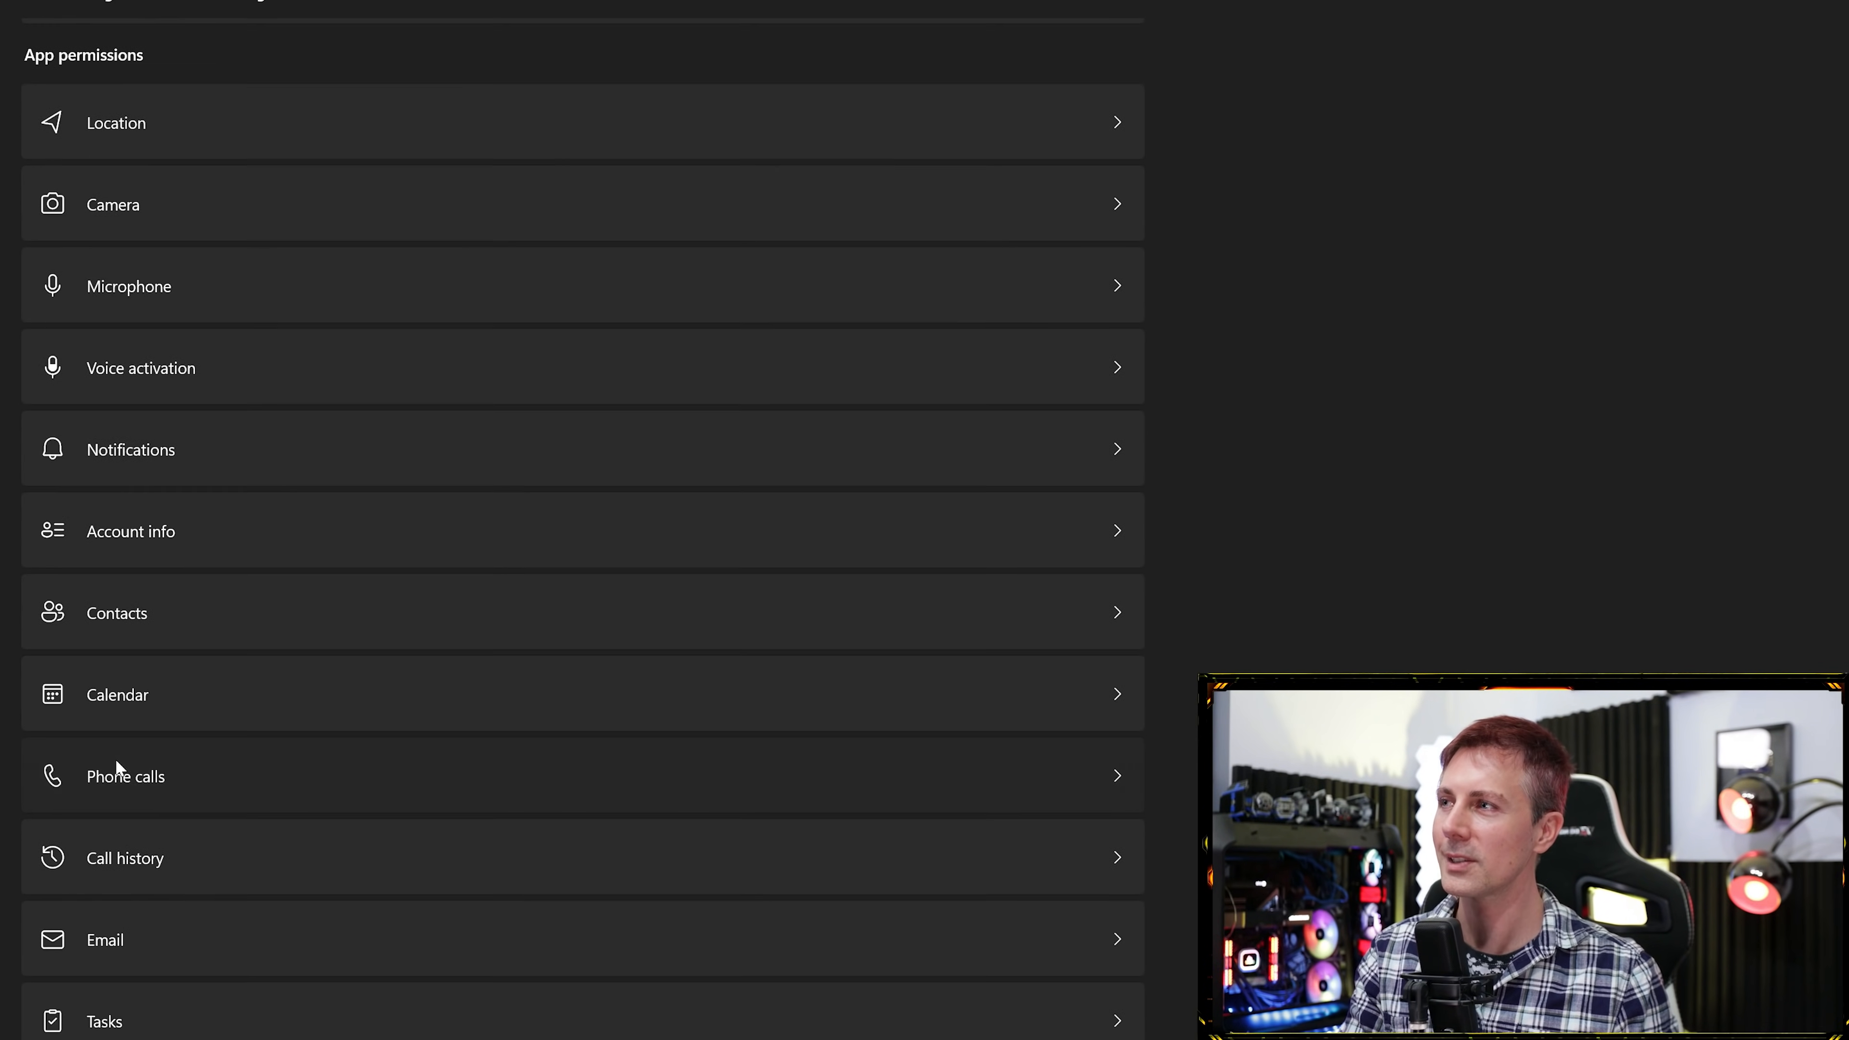
{"action": "left_click", "coordinate": [346, 645]}
{"action": "left_click", "coordinate": [1100, 64]}
{"action": "key", "text": "alt+Left"}
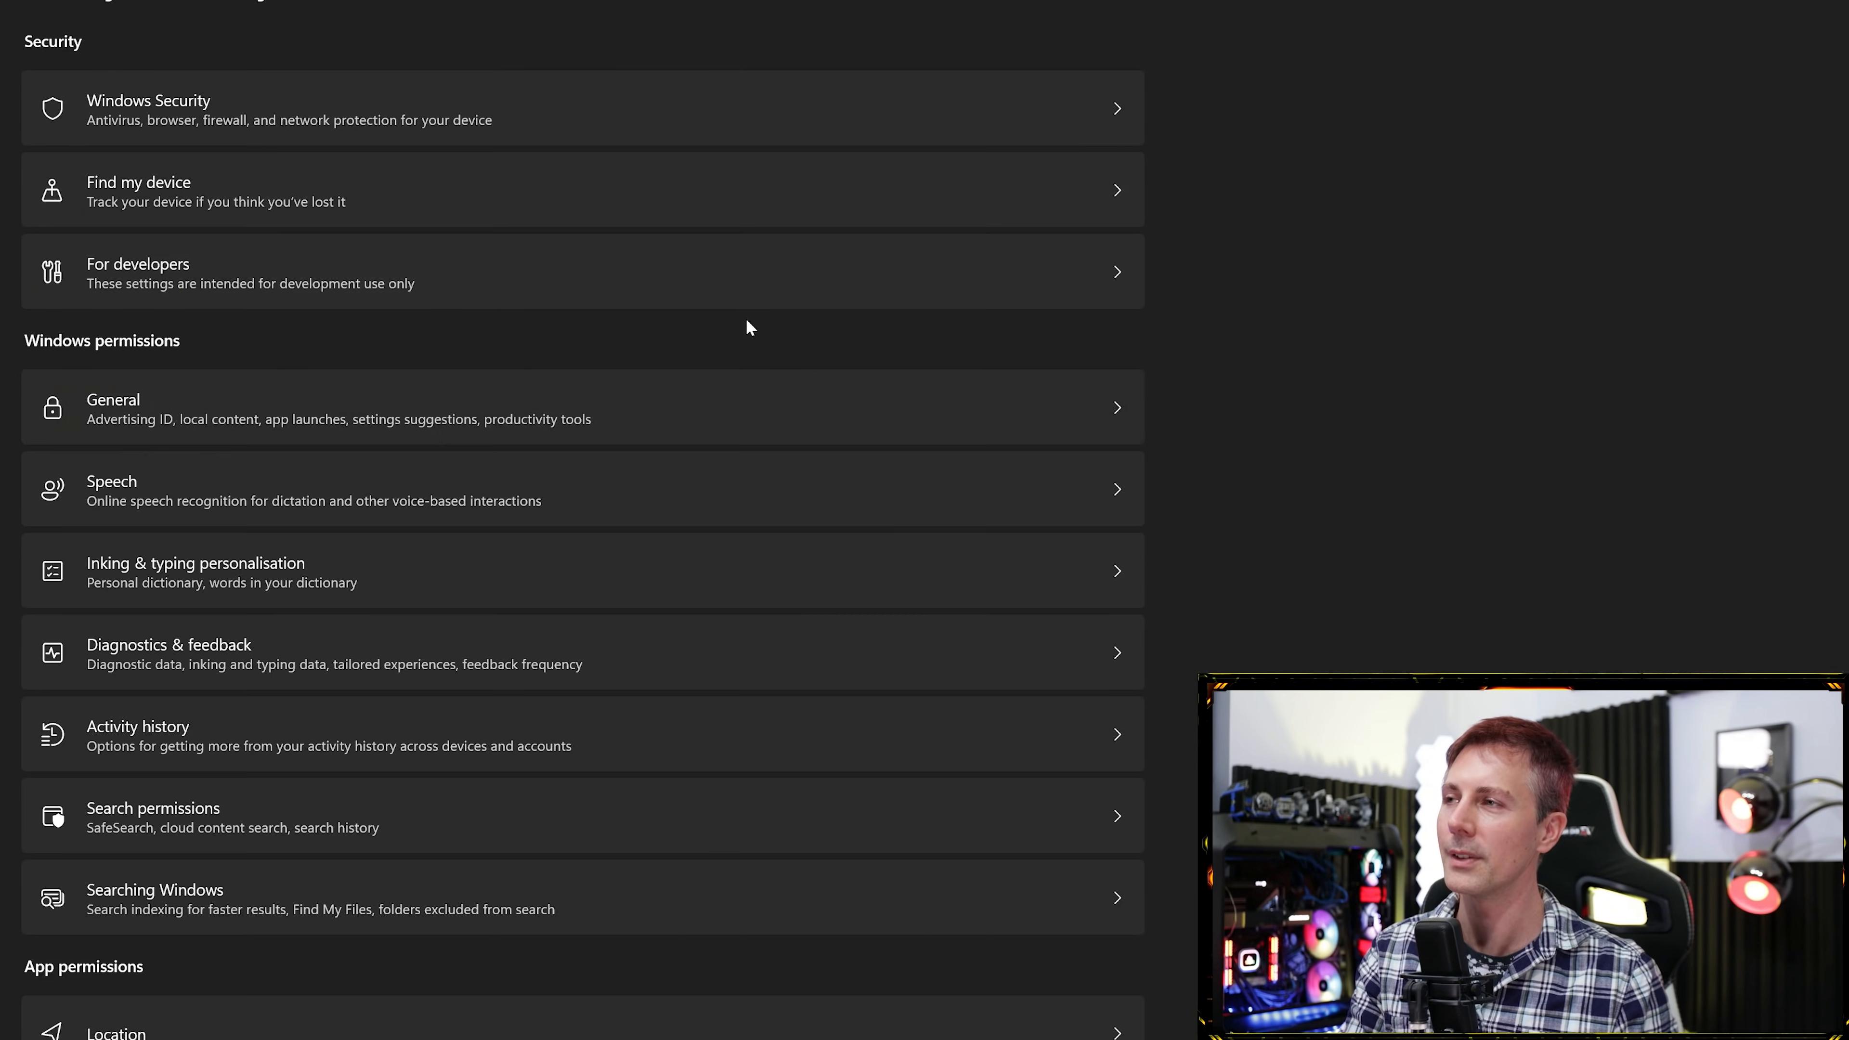
{"action": "scroll", "coordinate": [509, 582], "scroll_direction": "down", "scroll_amount": 2}
{"action": "scroll", "coordinate": [219, 904], "scroll_direction": "down", "scroll_amount": 7}
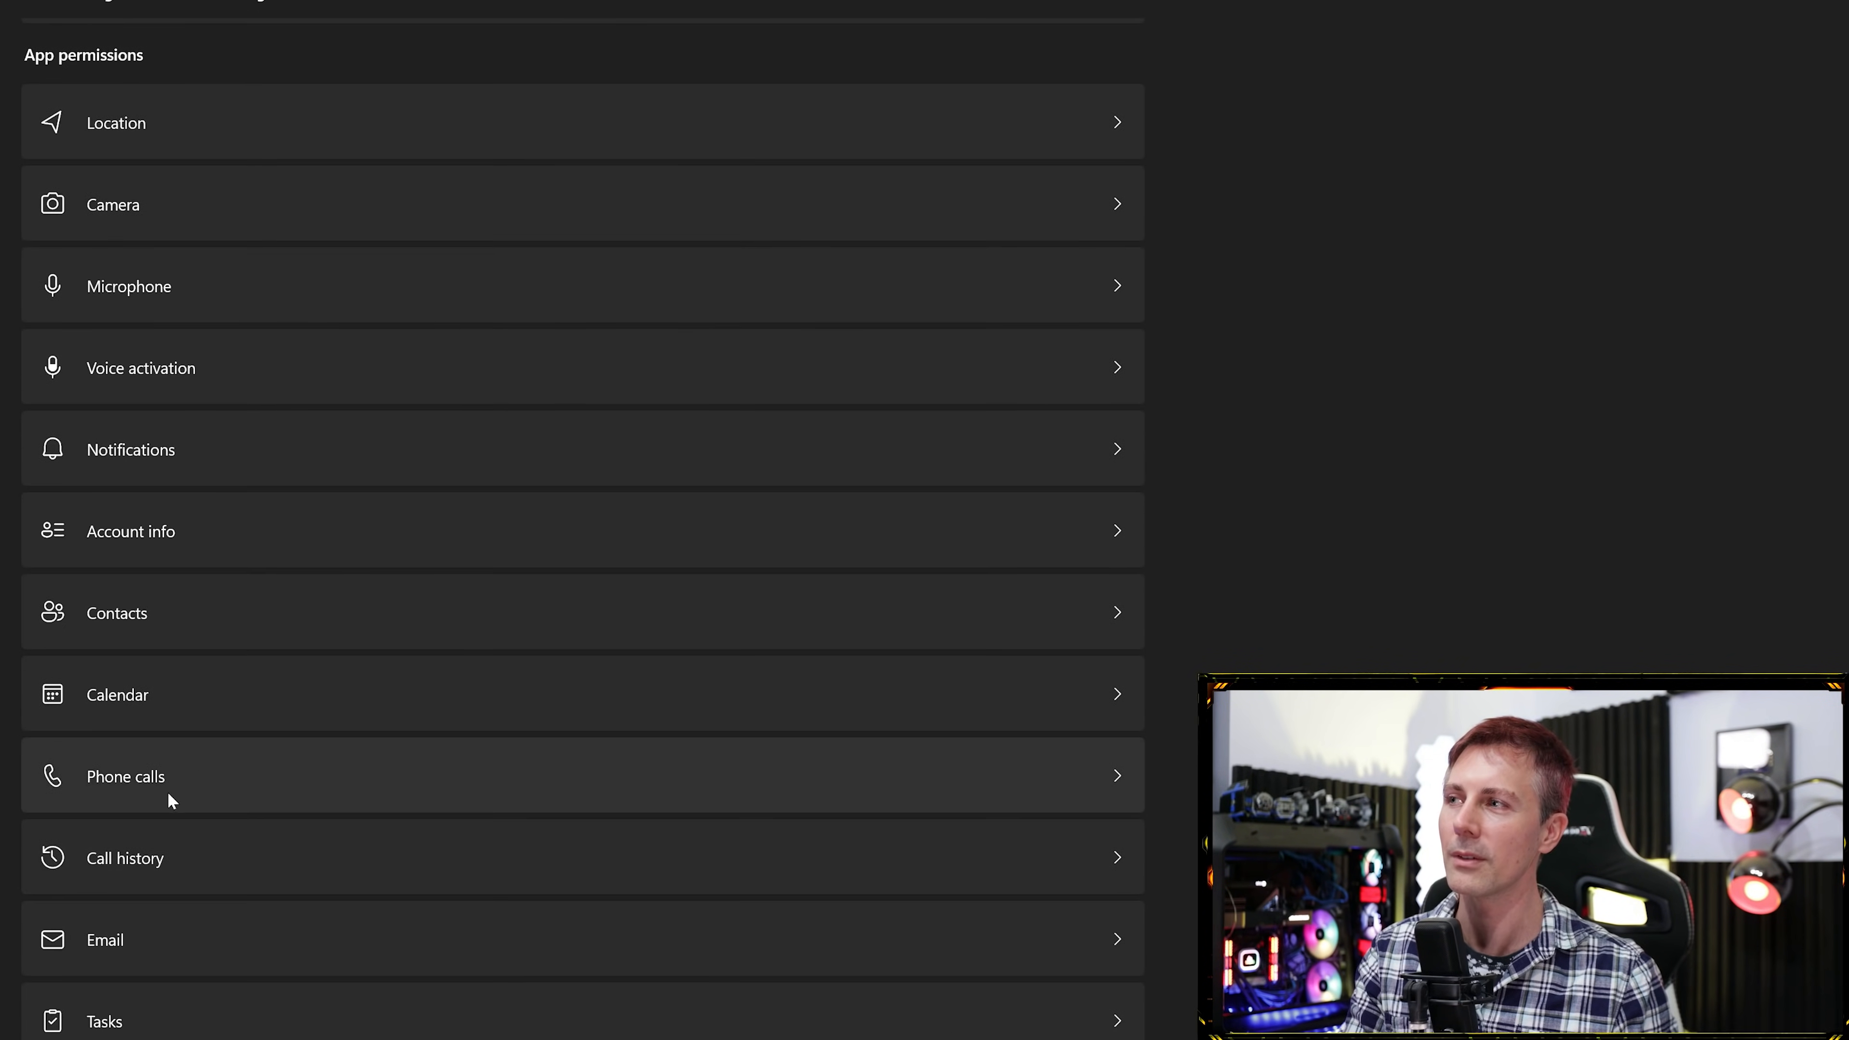
{"action": "left_click", "coordinate": [180, 874]}
{"action": "left_click", "coordinate": [1103, 64]}
{"action": "key", "text": "alt+Left"}
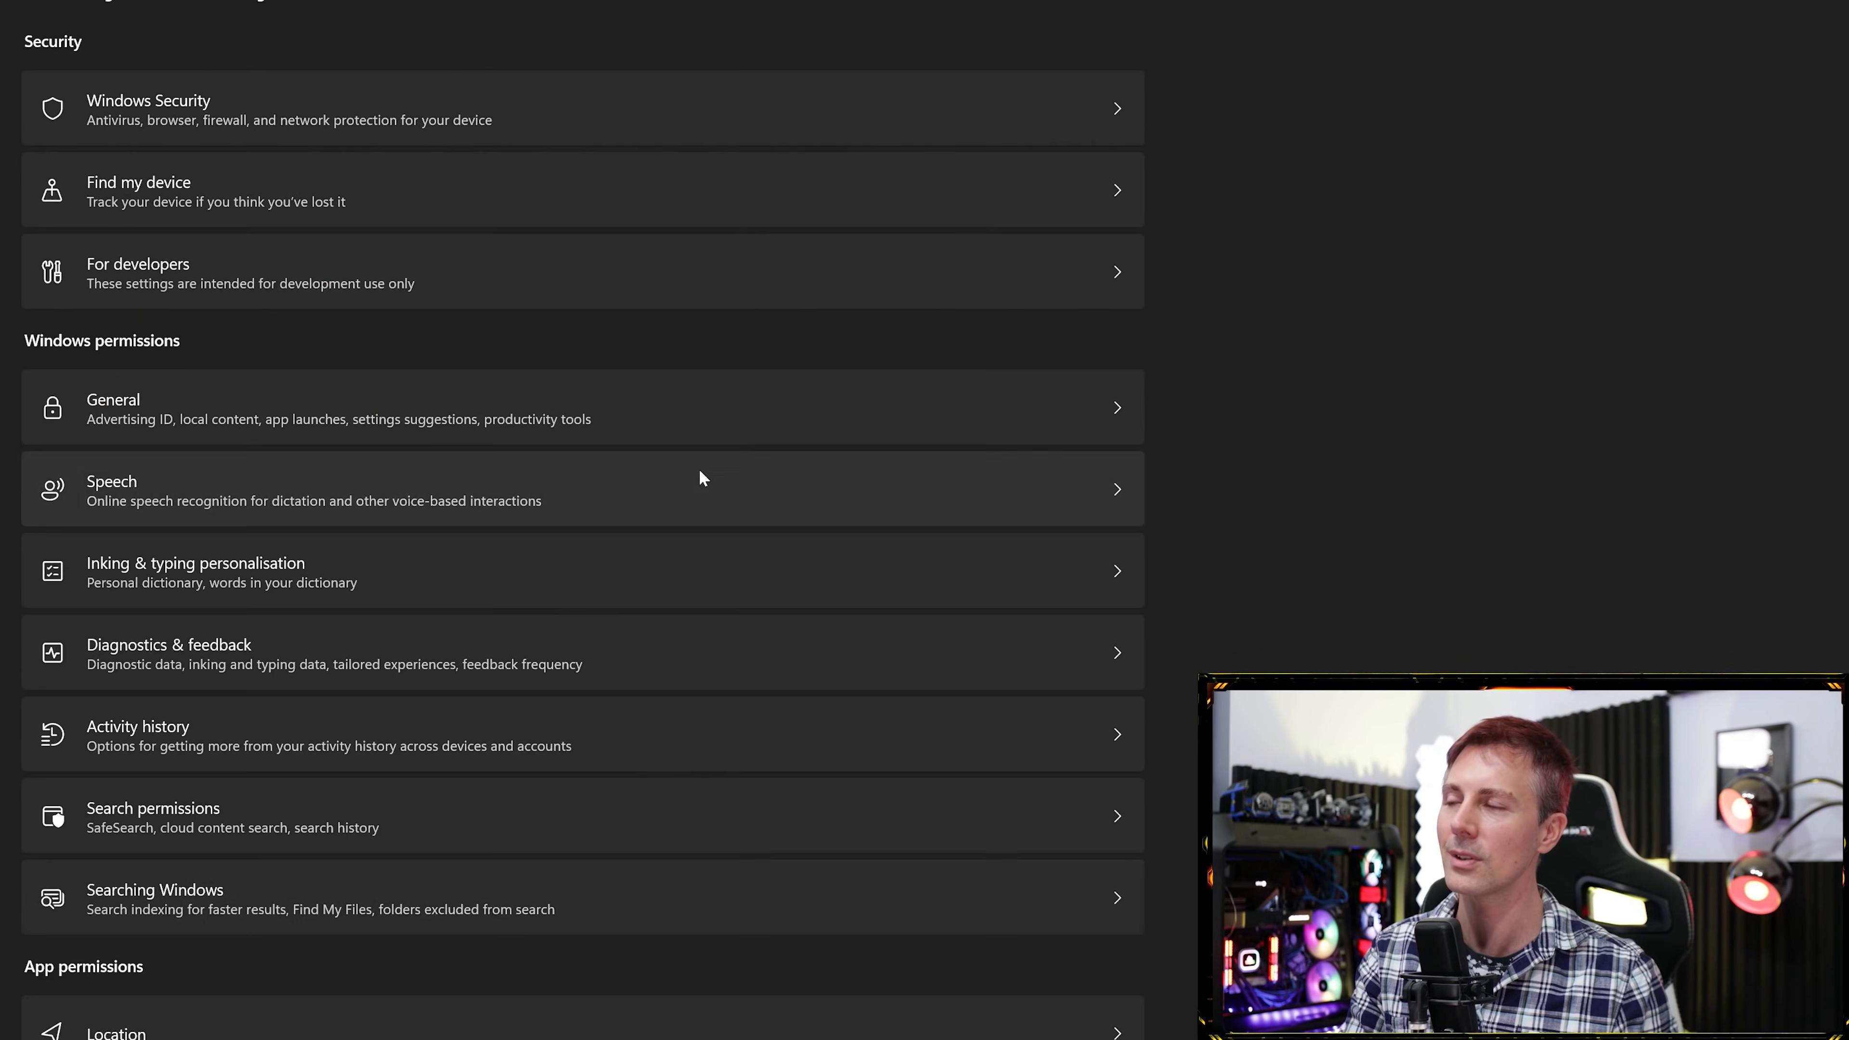
Turn off email access for this device in the app permissions and return to the privacy overview.
{"action": "scroll", "coordinate": [399, 864], "scroll_direction": "down", "scroll_amount": 5}
{"action": "scroll", "coordinate": [399, 866], "scroll_direction": "down", "scroll_amount": 2}
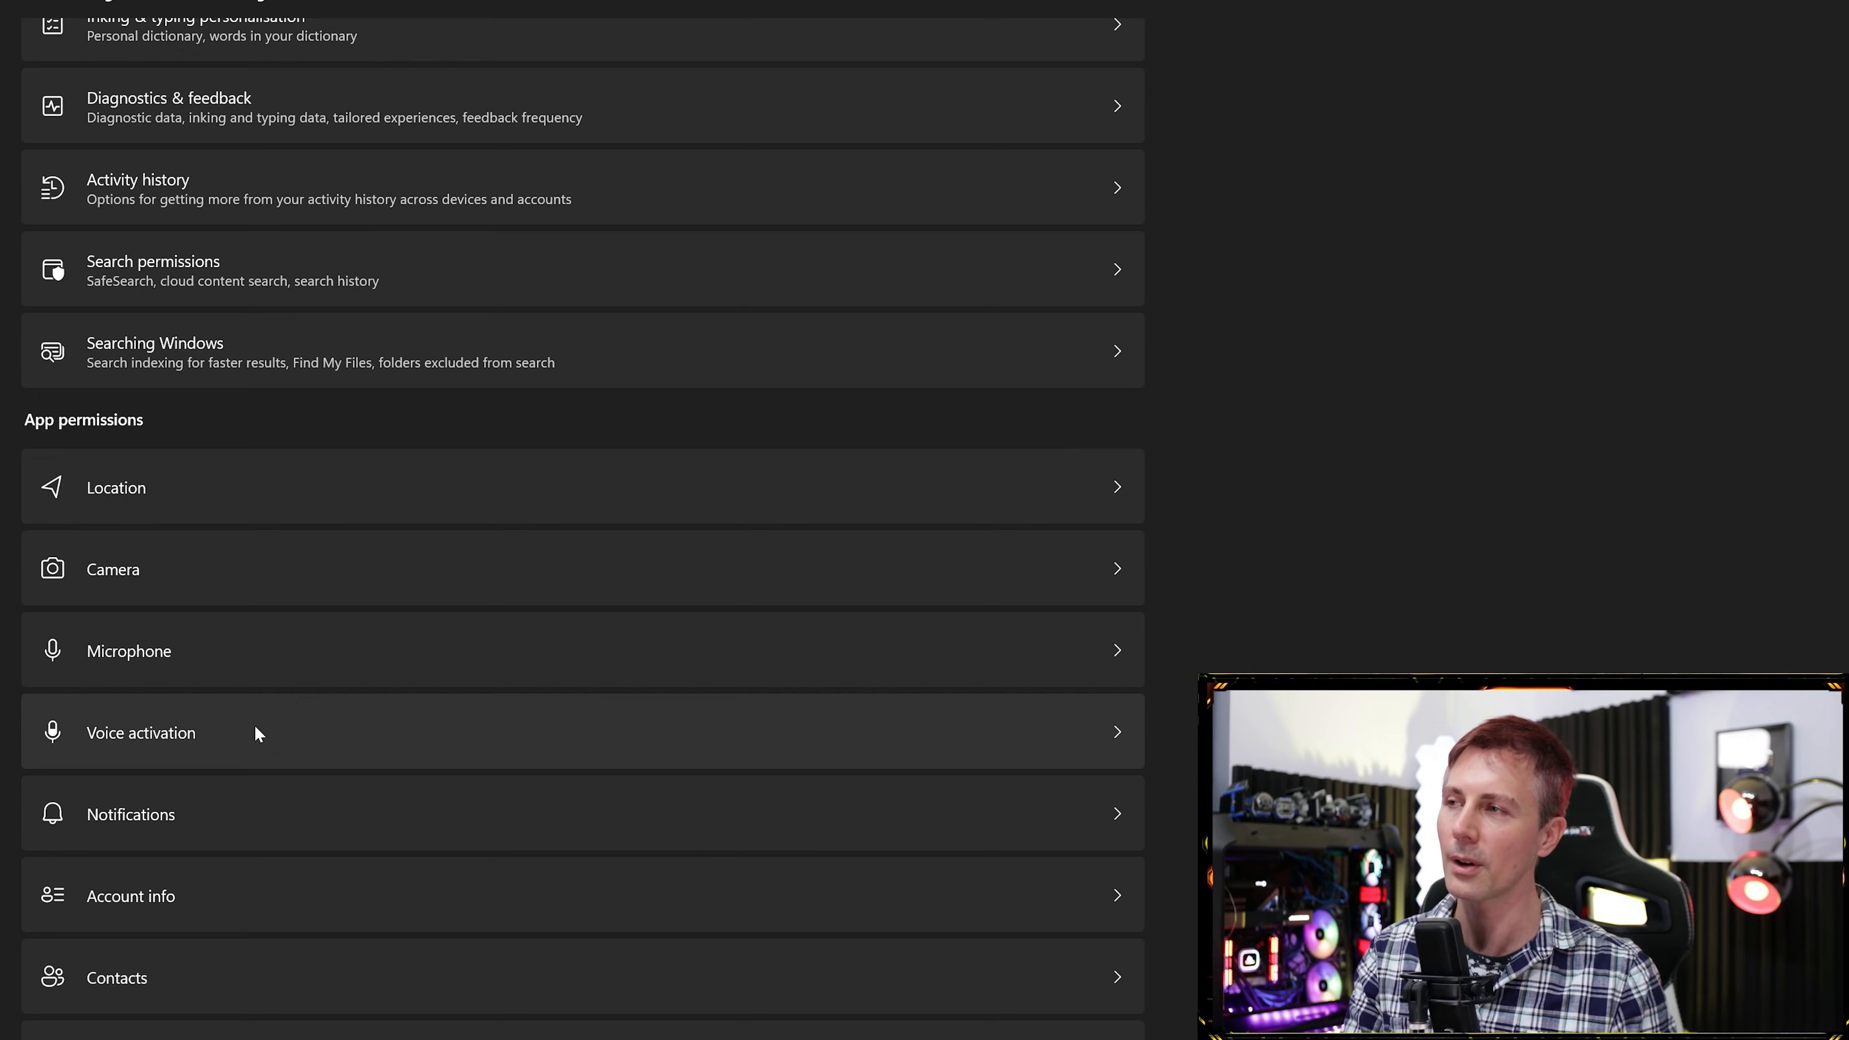
{"action": "scroll", "coordinate": [253, 730], "scroll_direction": "down", "scroll_amount": 3}
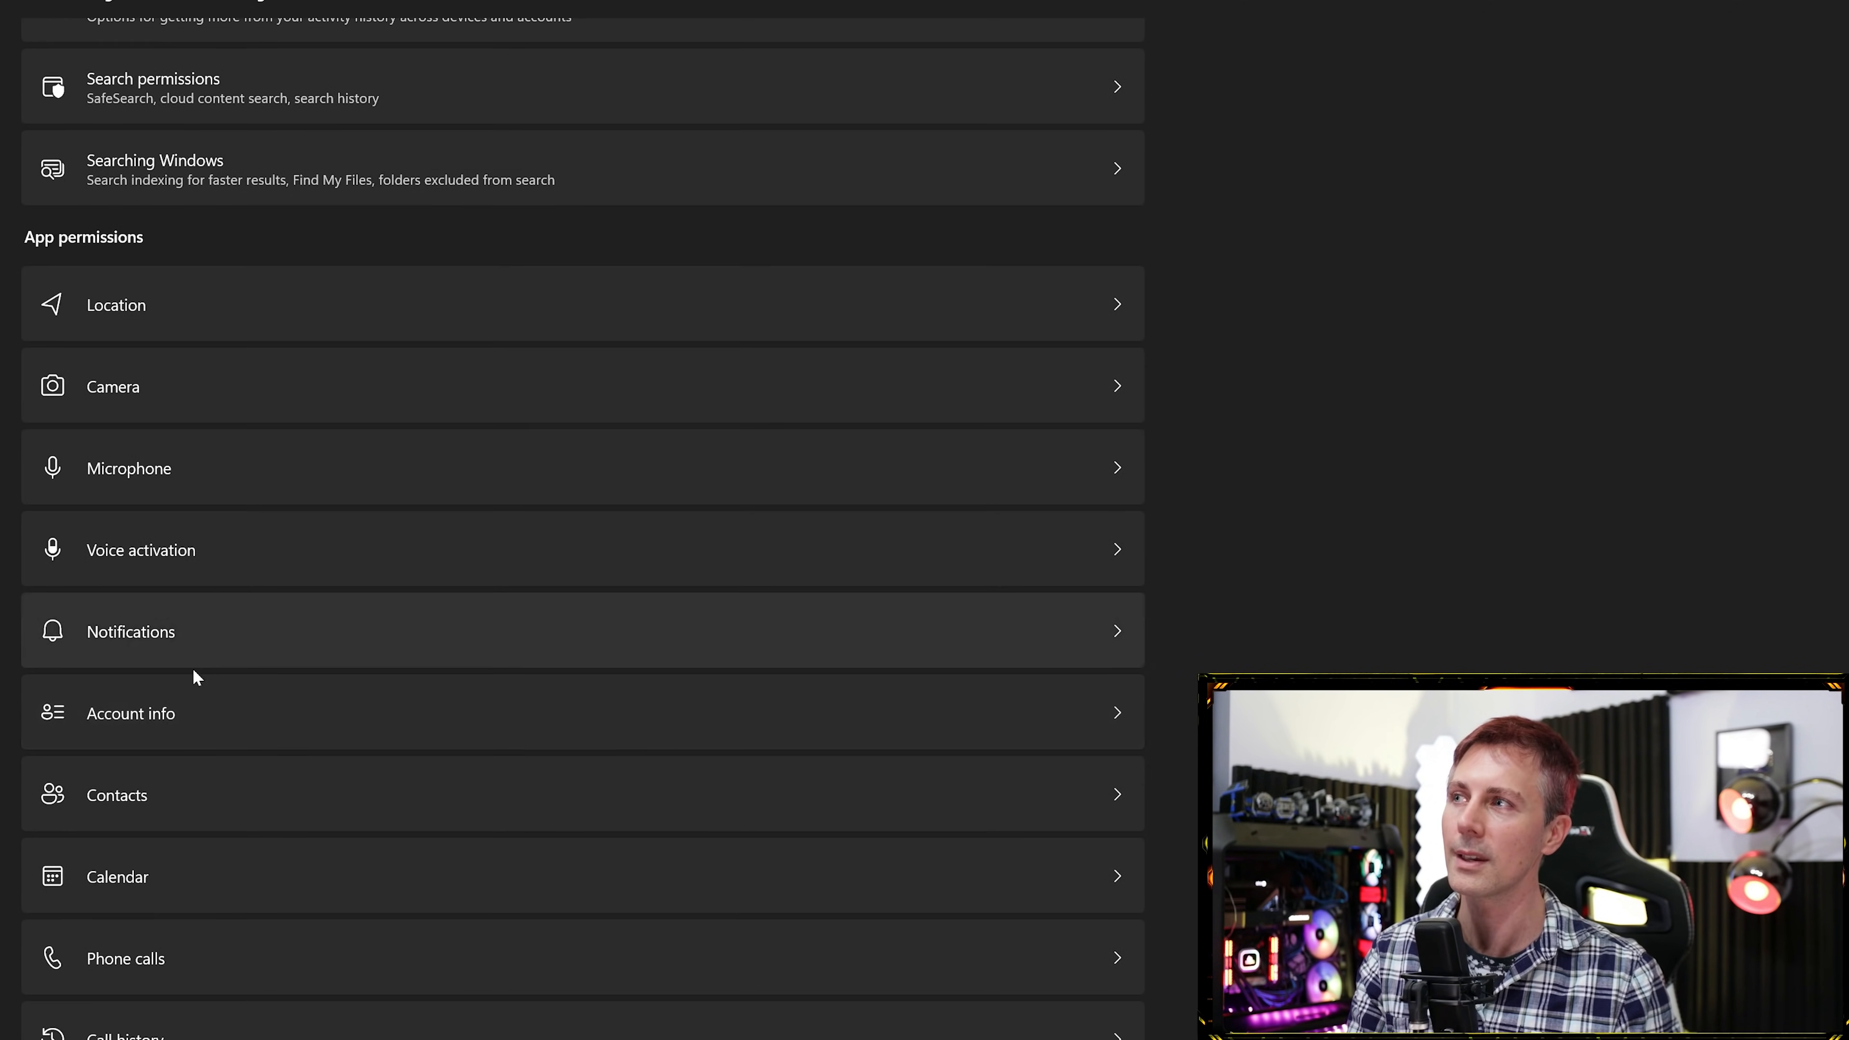
{"action": "scroll", "coordinate": [182, 750], "scroll_direction": "down", "scroll_amount": 4}
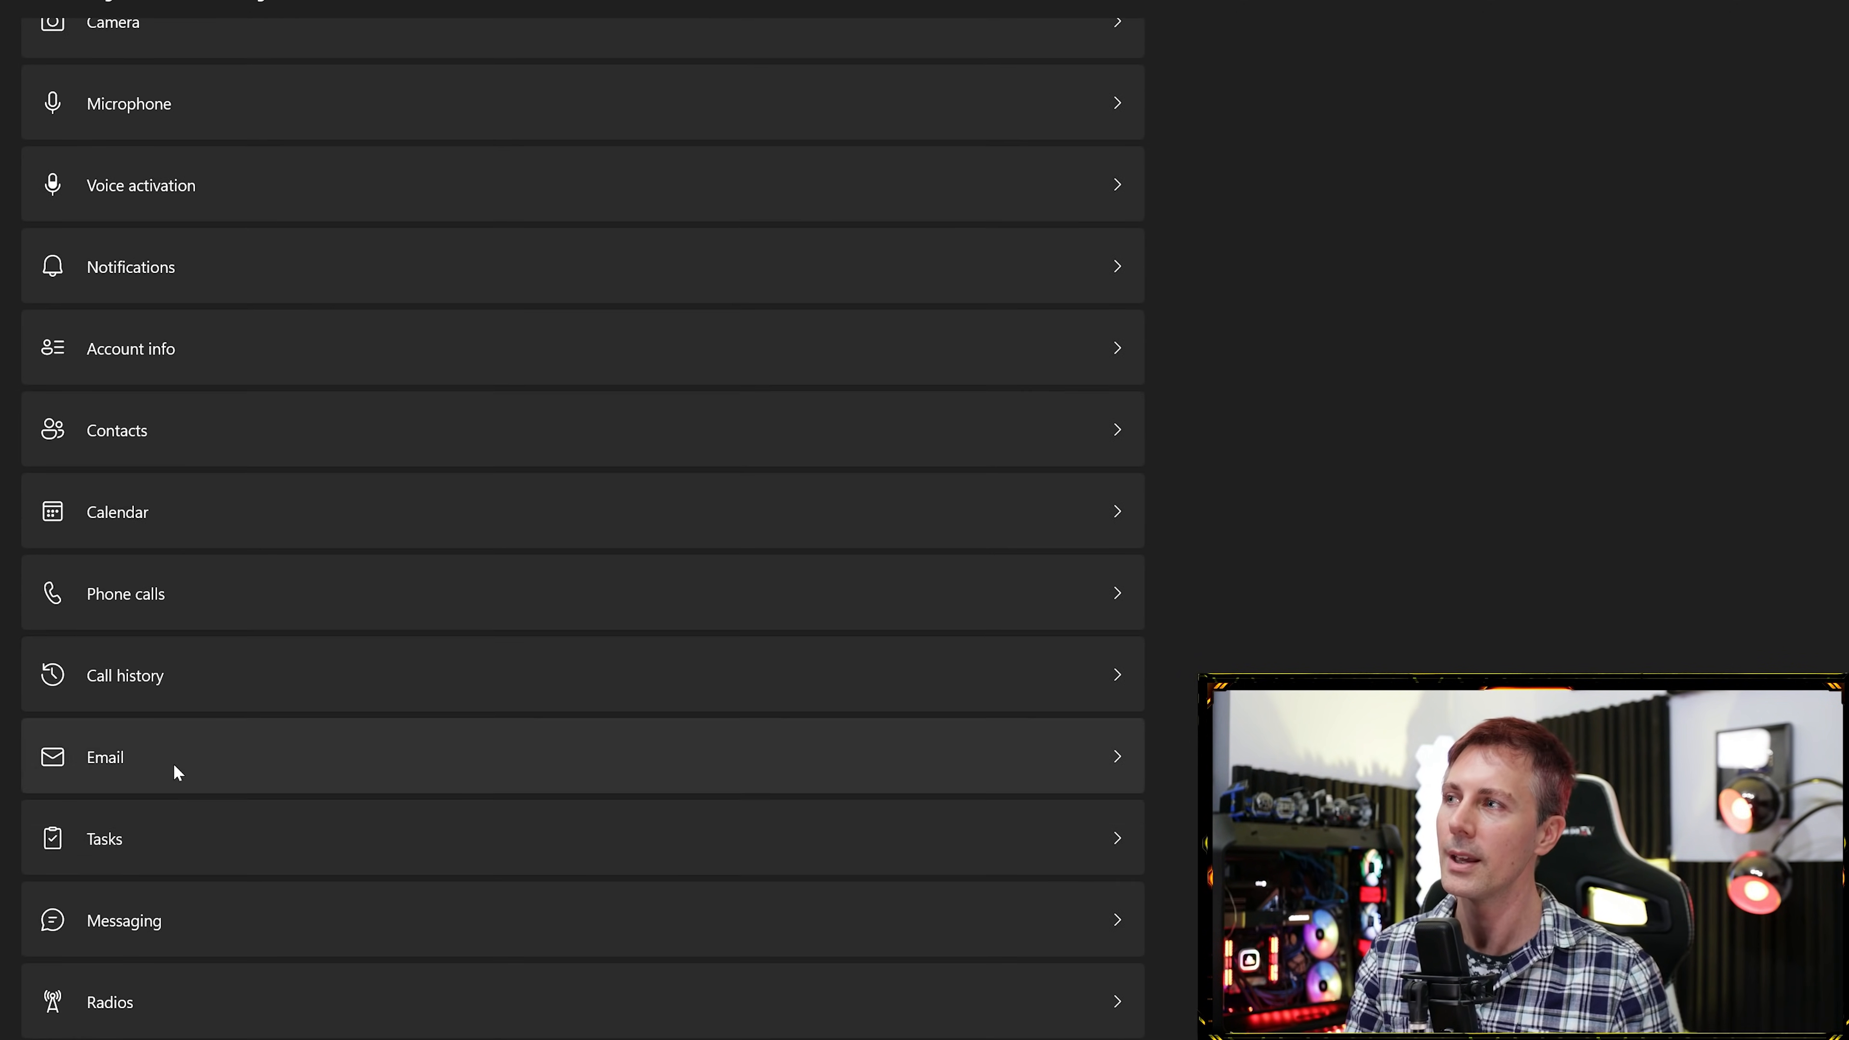
{"action": "left_click", "coordinate": [172, 765]}
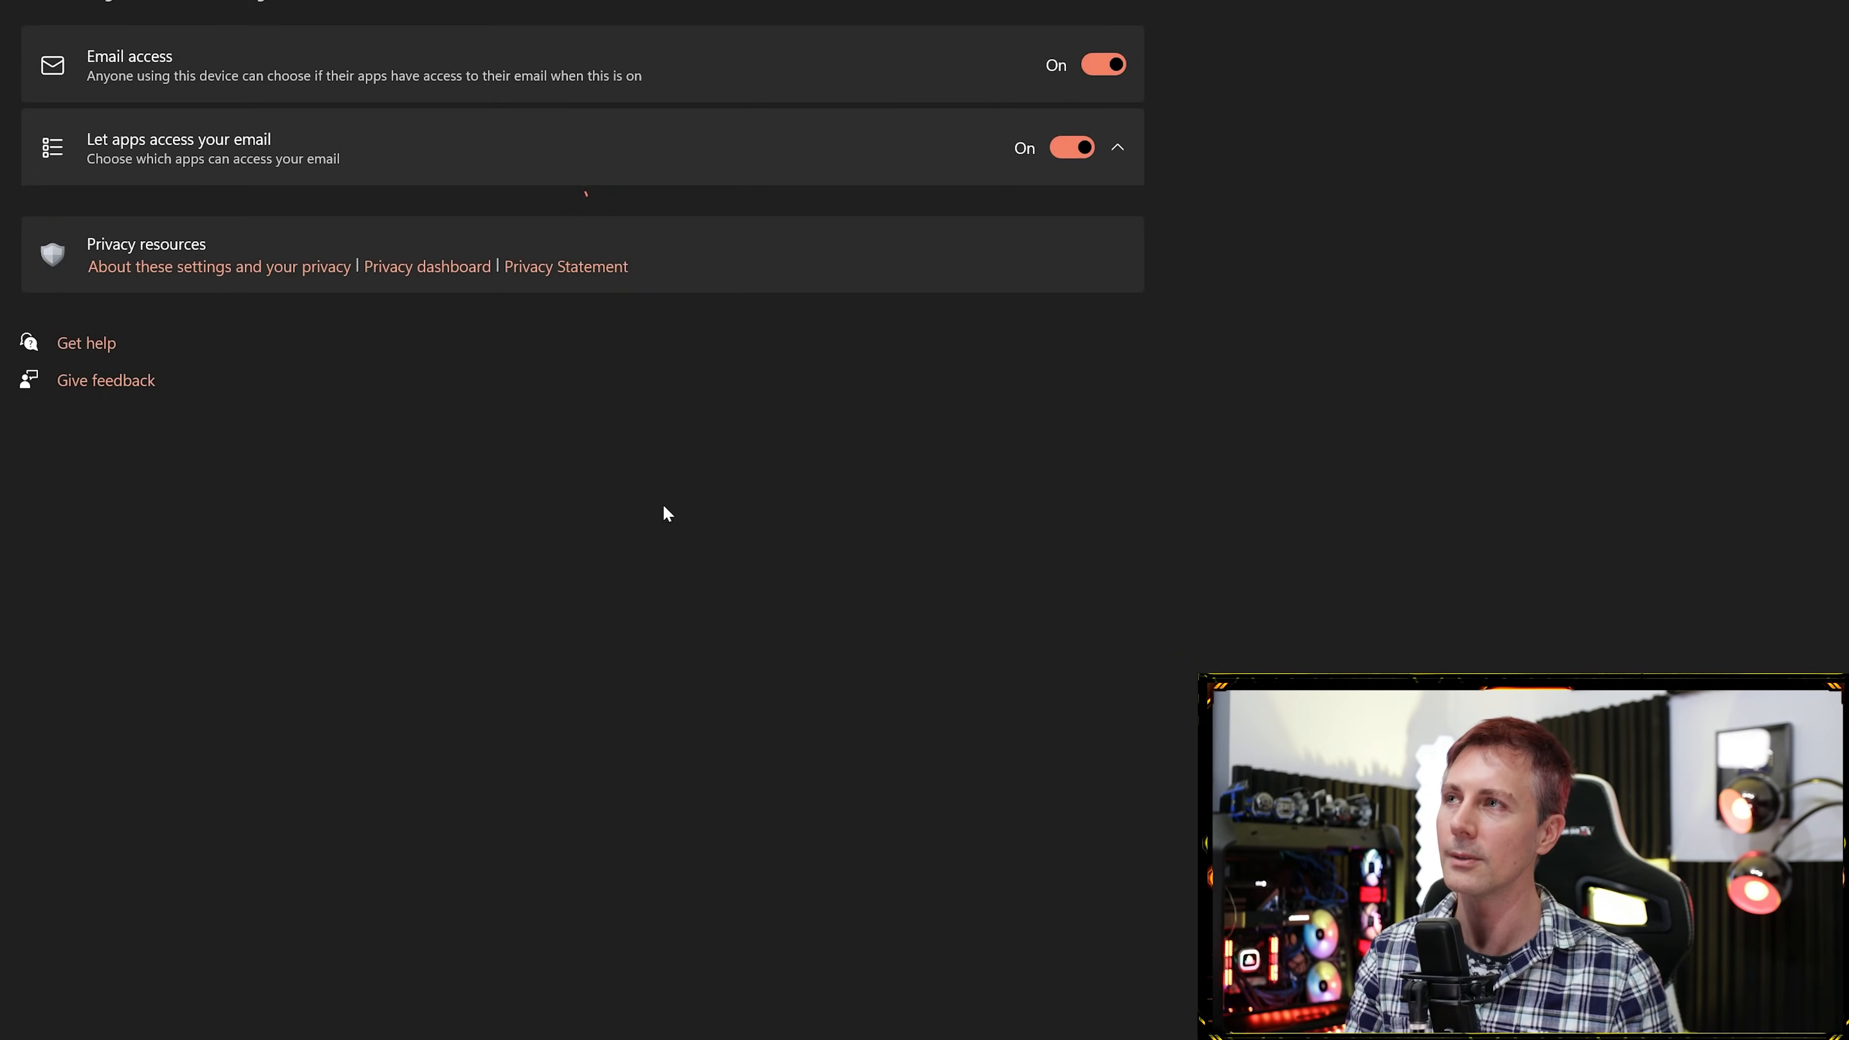
{"action": "left_click", "coordinate": [1098, 64]}
{"action": "key", "text": "alt+Left"}
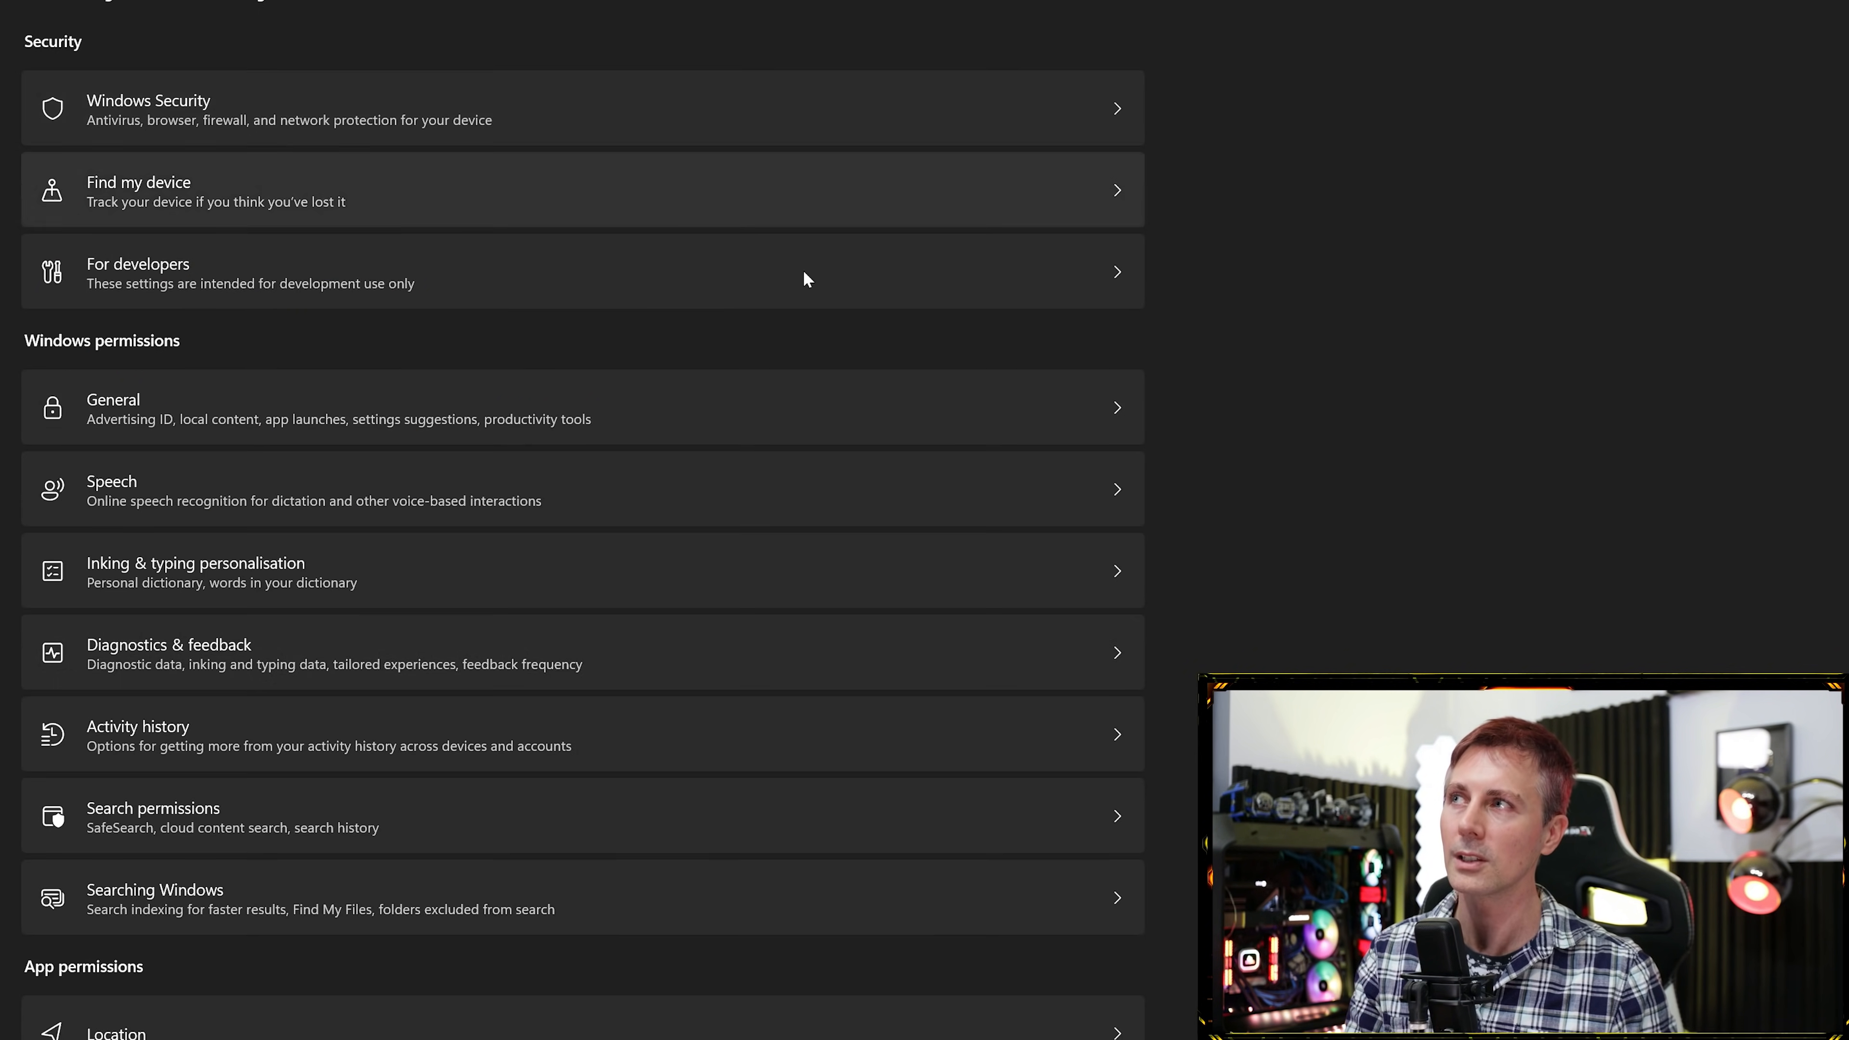
Turn off messaging access so that apps cannot read text messages on this device.
{"action": "scroll", "coordinate": [439, 735], "scroll_direction": "down", "scroll_amount": 8}
{"action": "scroll", "coordinate": [440, 741], "scroll_direction": "down", "scroll_amount": 7}
{"action": "left_click", "coordinate": [413, 623]}
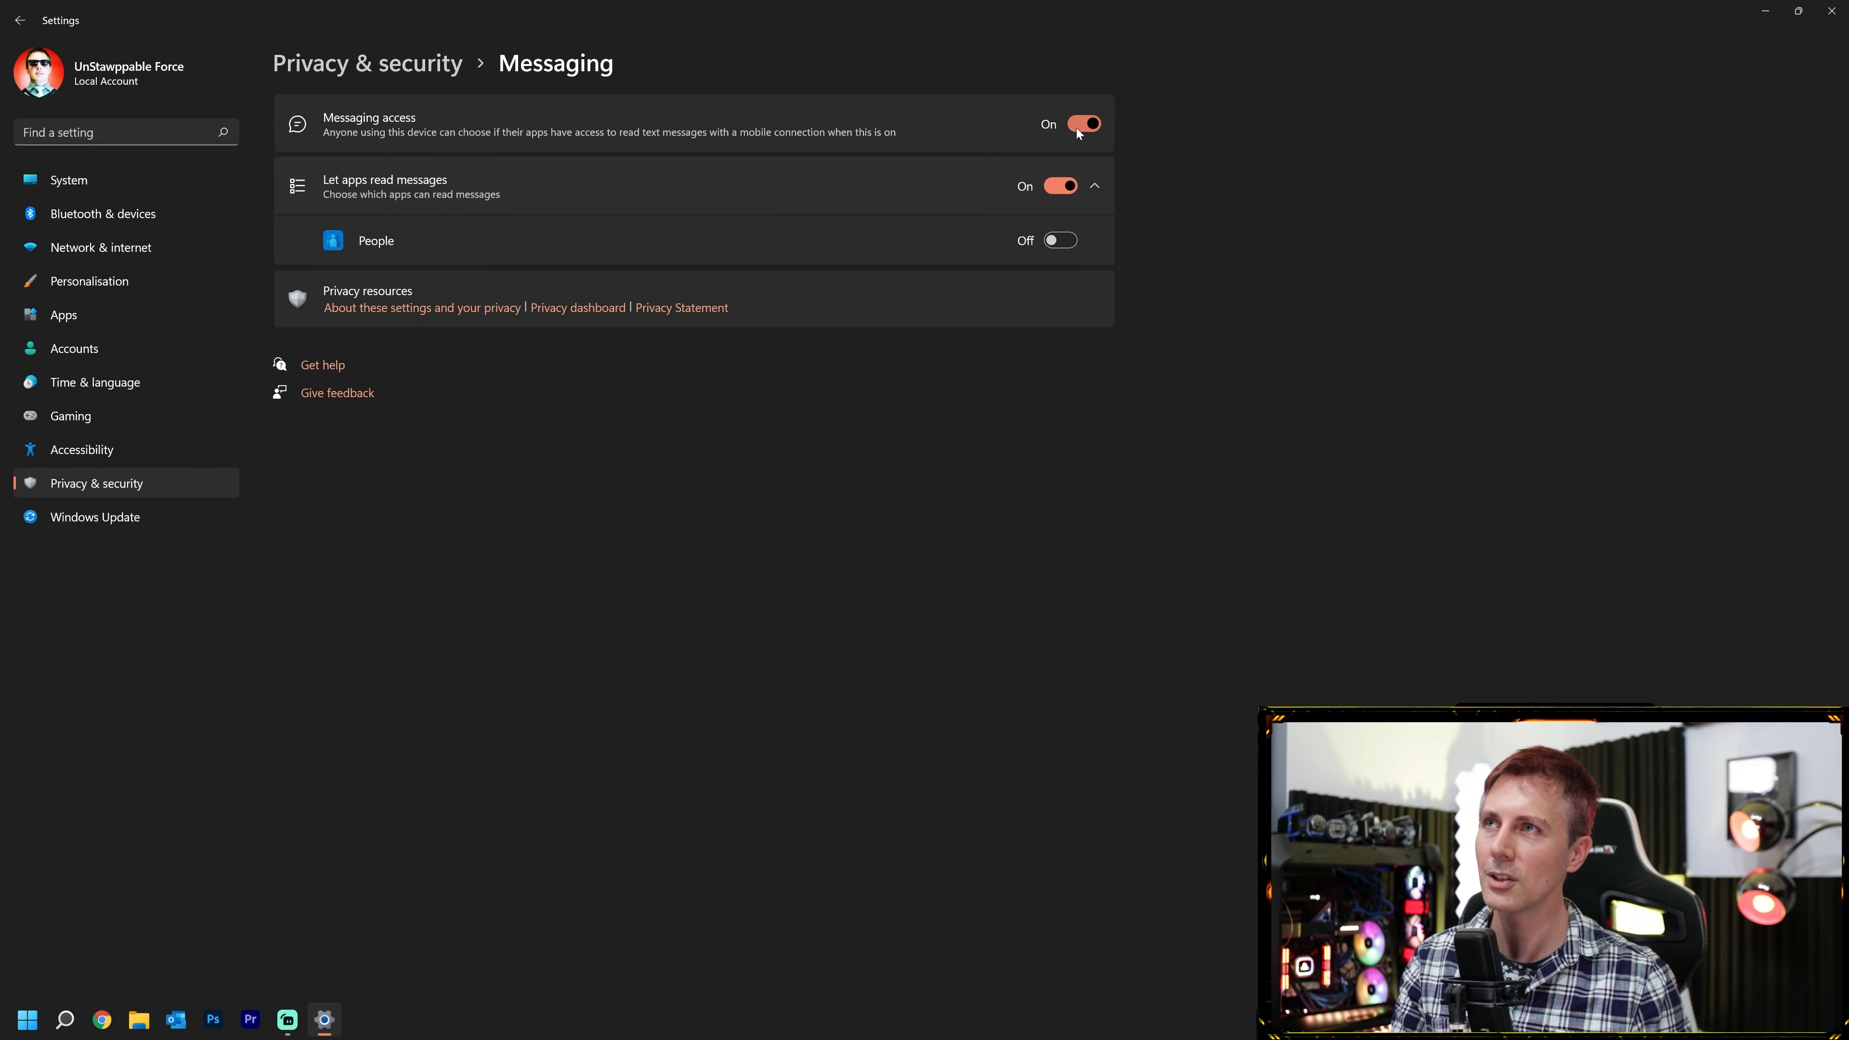
{"action": "left_click", "coordinate": [1084, 124]}
{"action": "key", "text": "alt+Left"}
Turn off radio control access so that apps cannot control the device radios.
{"action": "scroll", "coordinate": [562, 767], "scroll_direction": "down", "scroll_amount": 10}
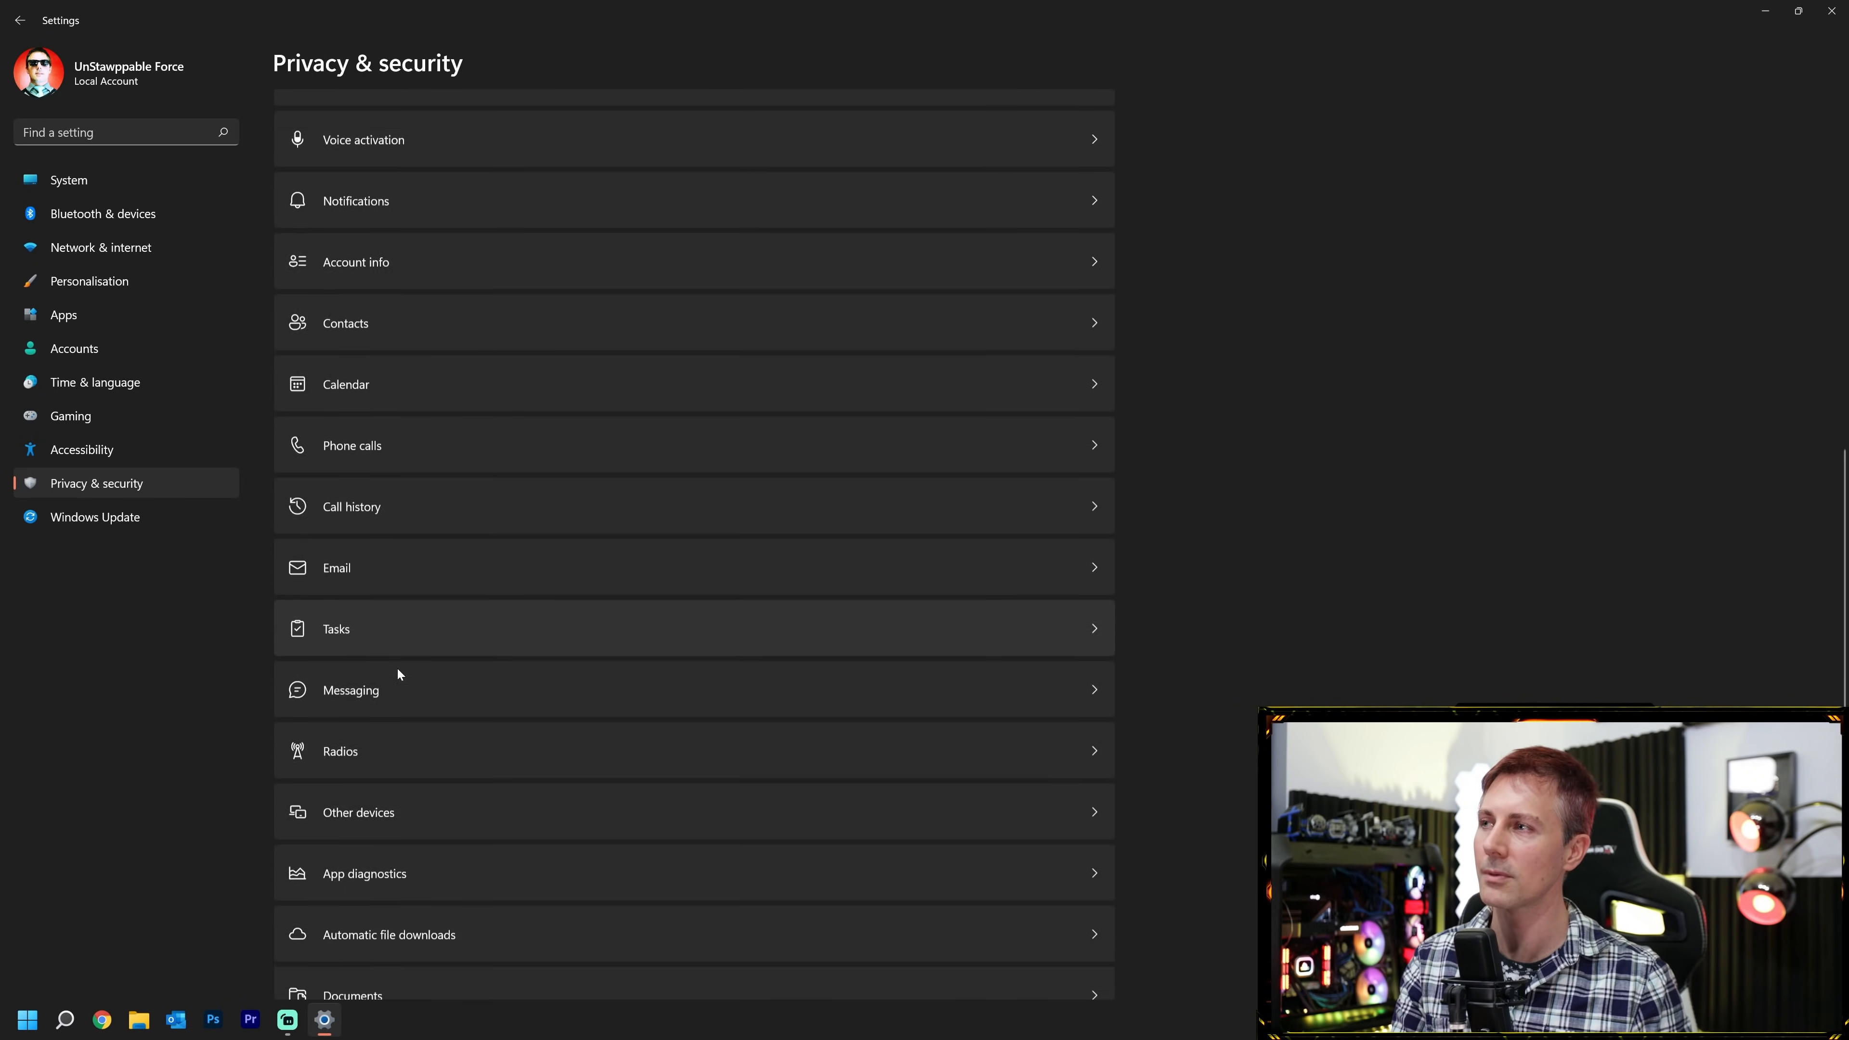
{"action": "left_click", "coordinate": [400, 687]}
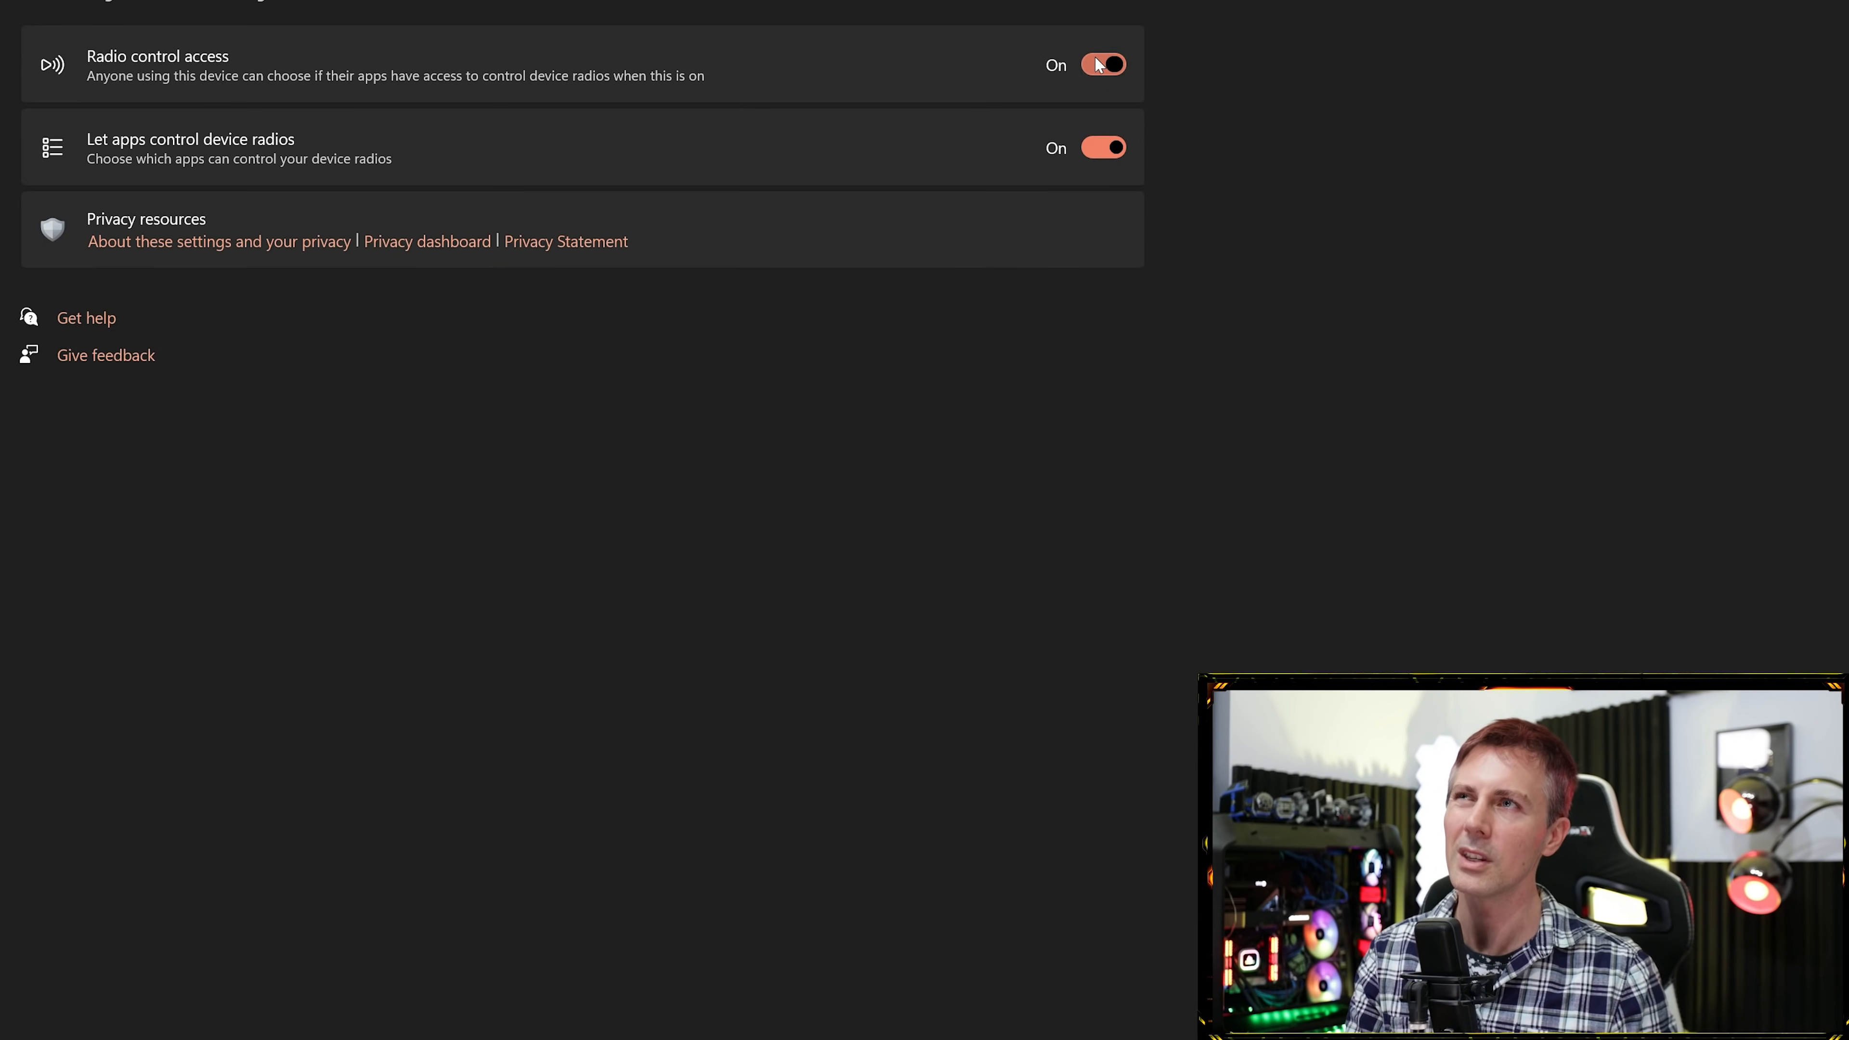
{"action": "left_click", "coordinate": [1084, 124]}
{"action": "key", "text": "alt+Left"}
In the permissions for other devices, turn off communicating with unpaired devices.
{"action": "scroll", "coordinate": [405, 702], "scroll_direction": "down", "scroll_amount": 10}
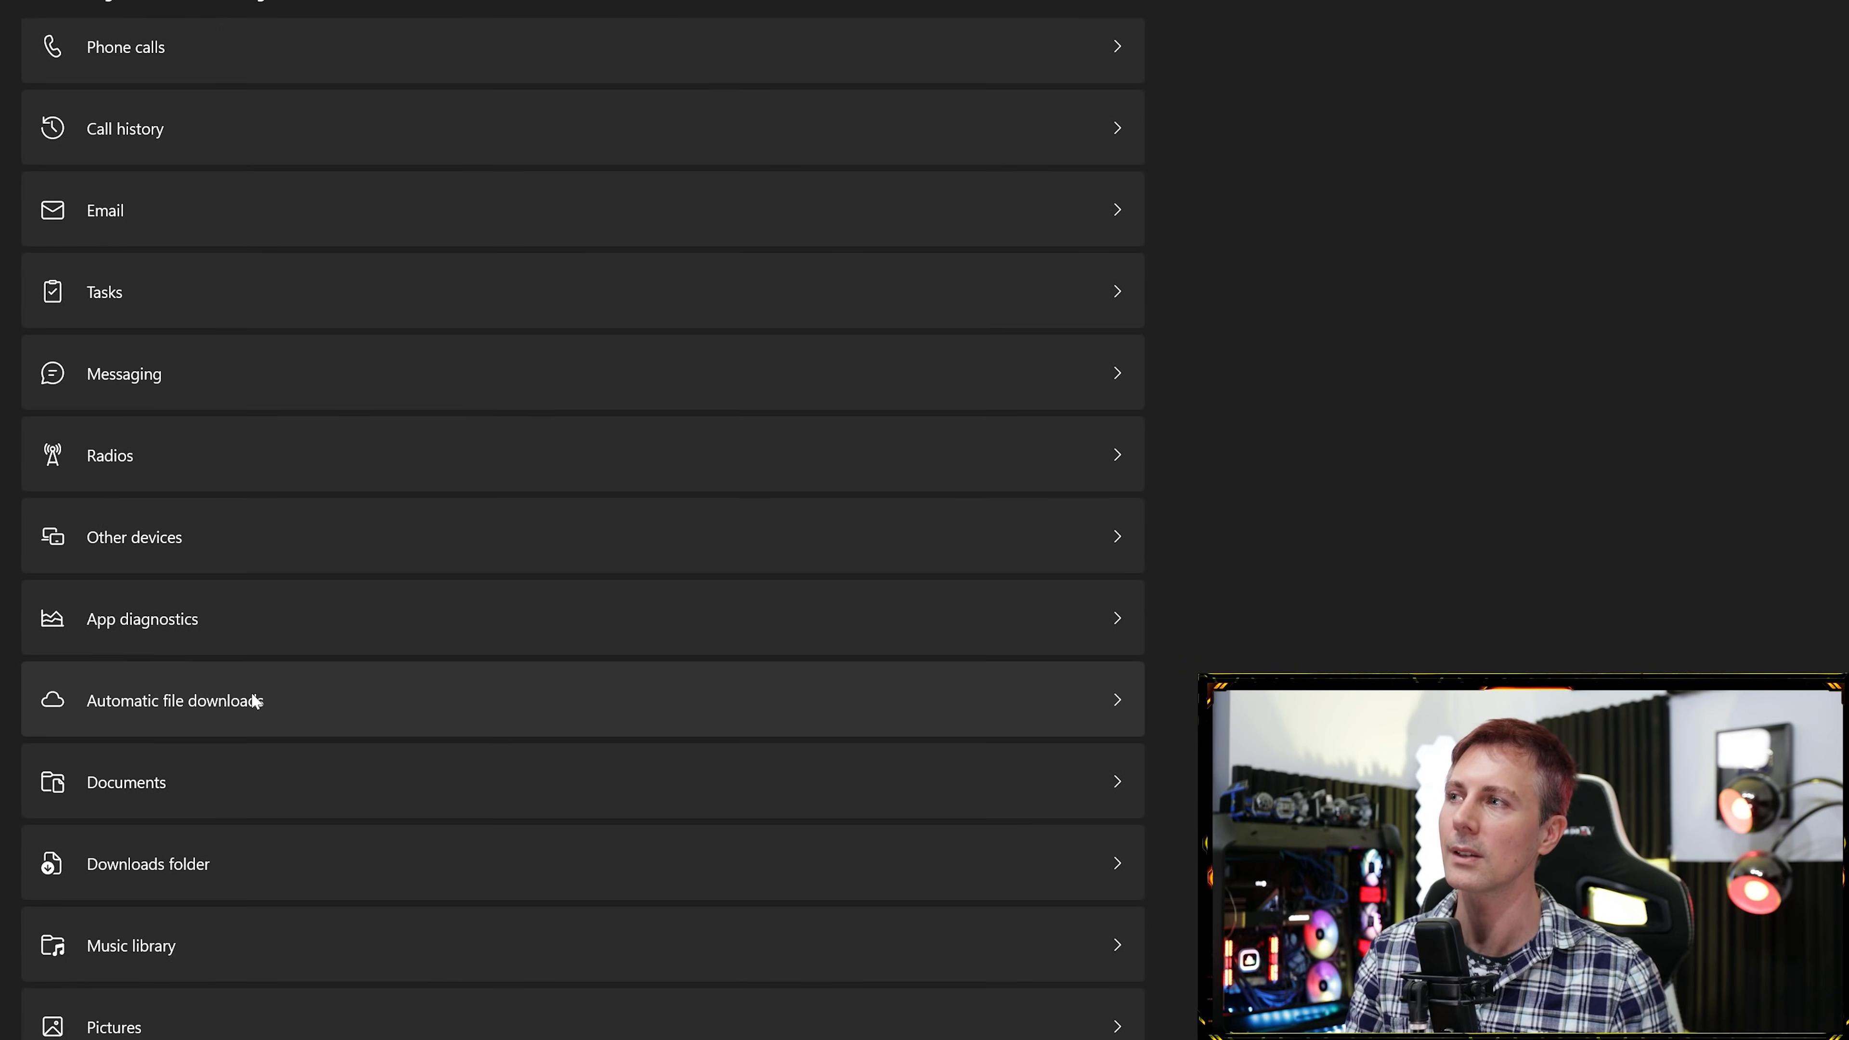
{"action": "left_click", "coordinate": [172, 553]}
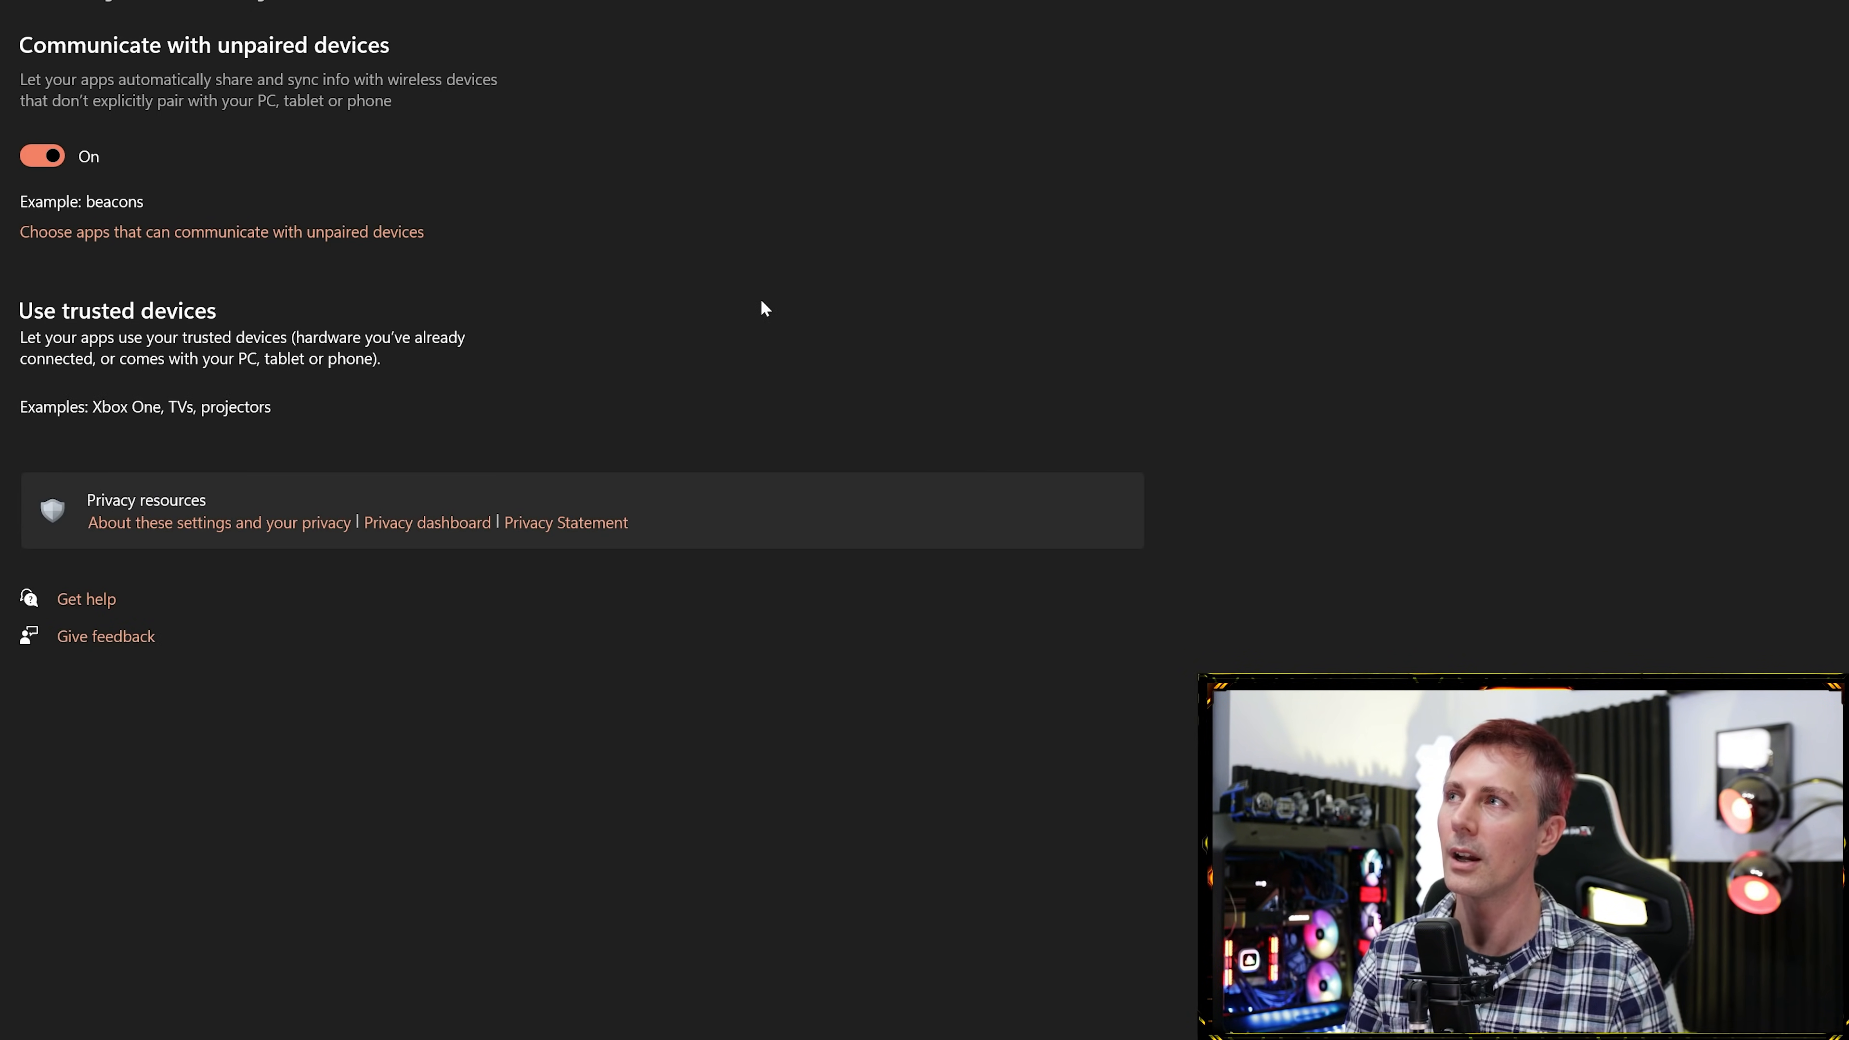
{"action": "left_click", "coordinate": [60, 157]}
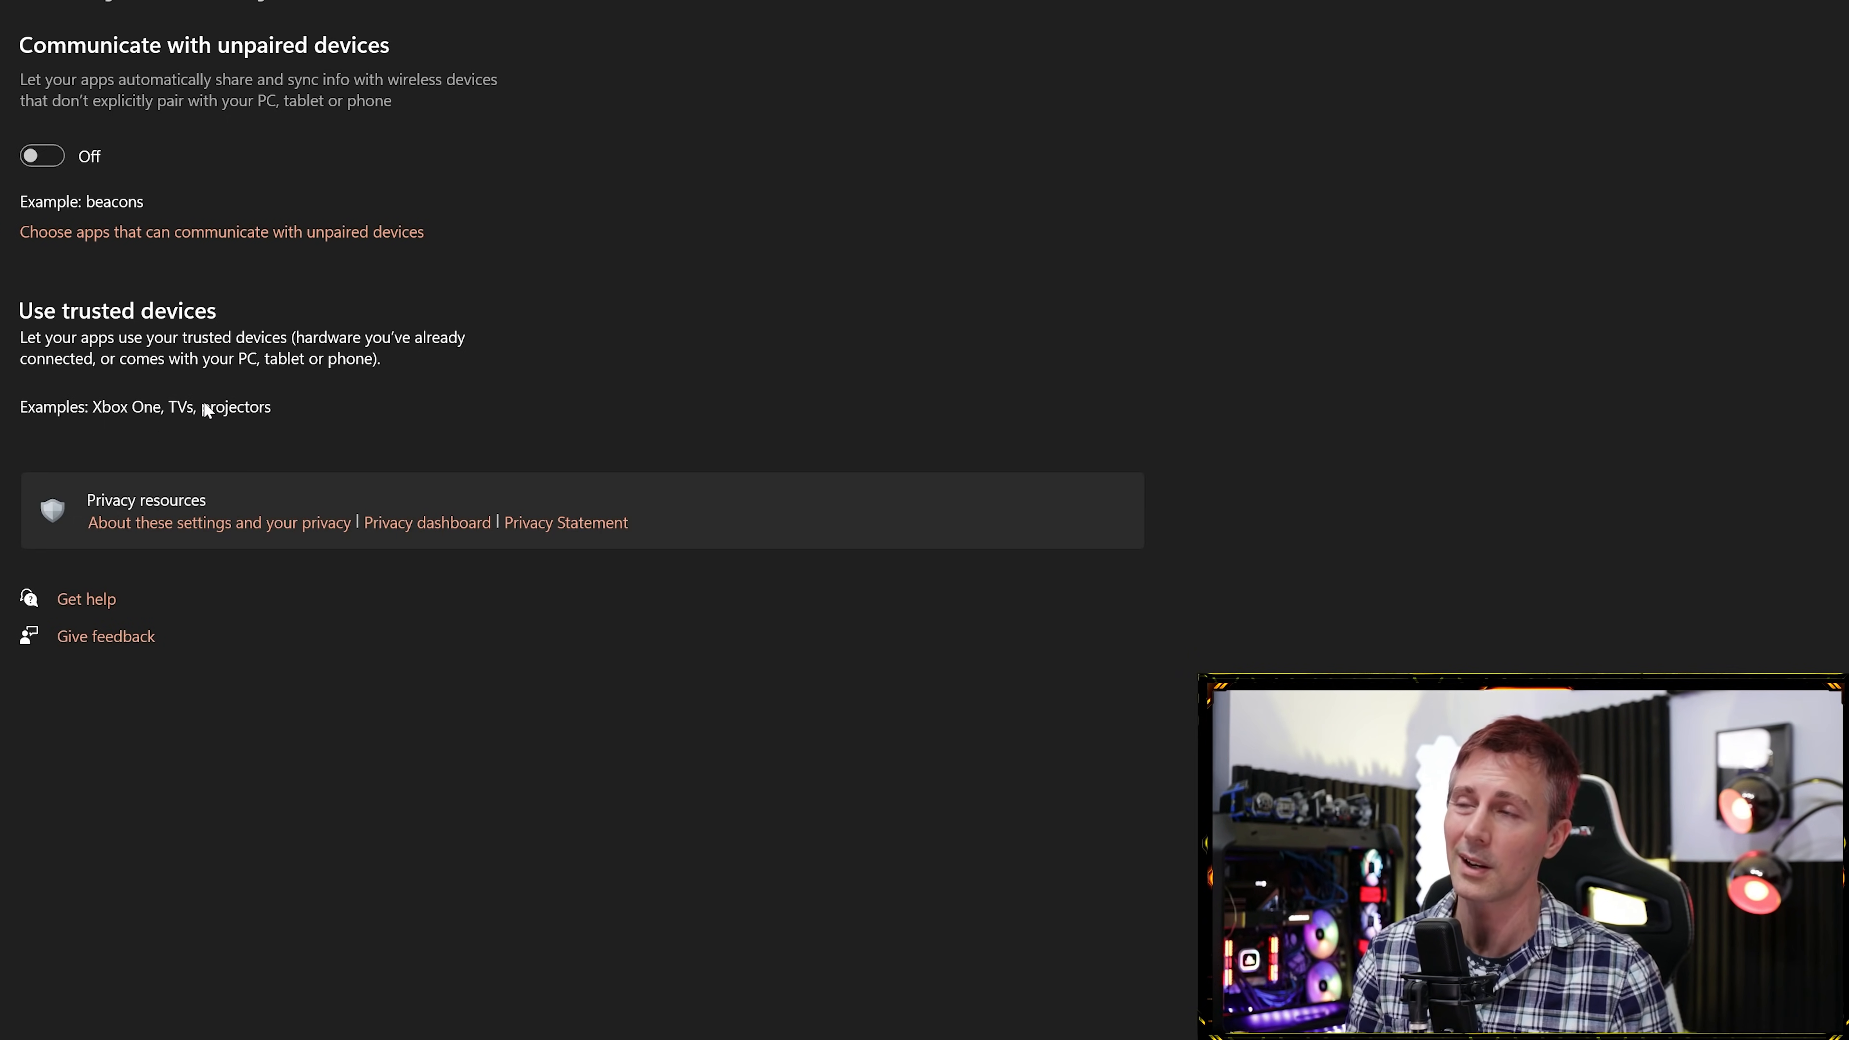
{"action": "key", "text": "alt+Left"}
In the music library permissions, turn off access for Groove Music and return to the privacy overview.
{"action": "scroll", "coordinate": [435, 507], "scroll_direction": "down", "scroll_amount": 10}
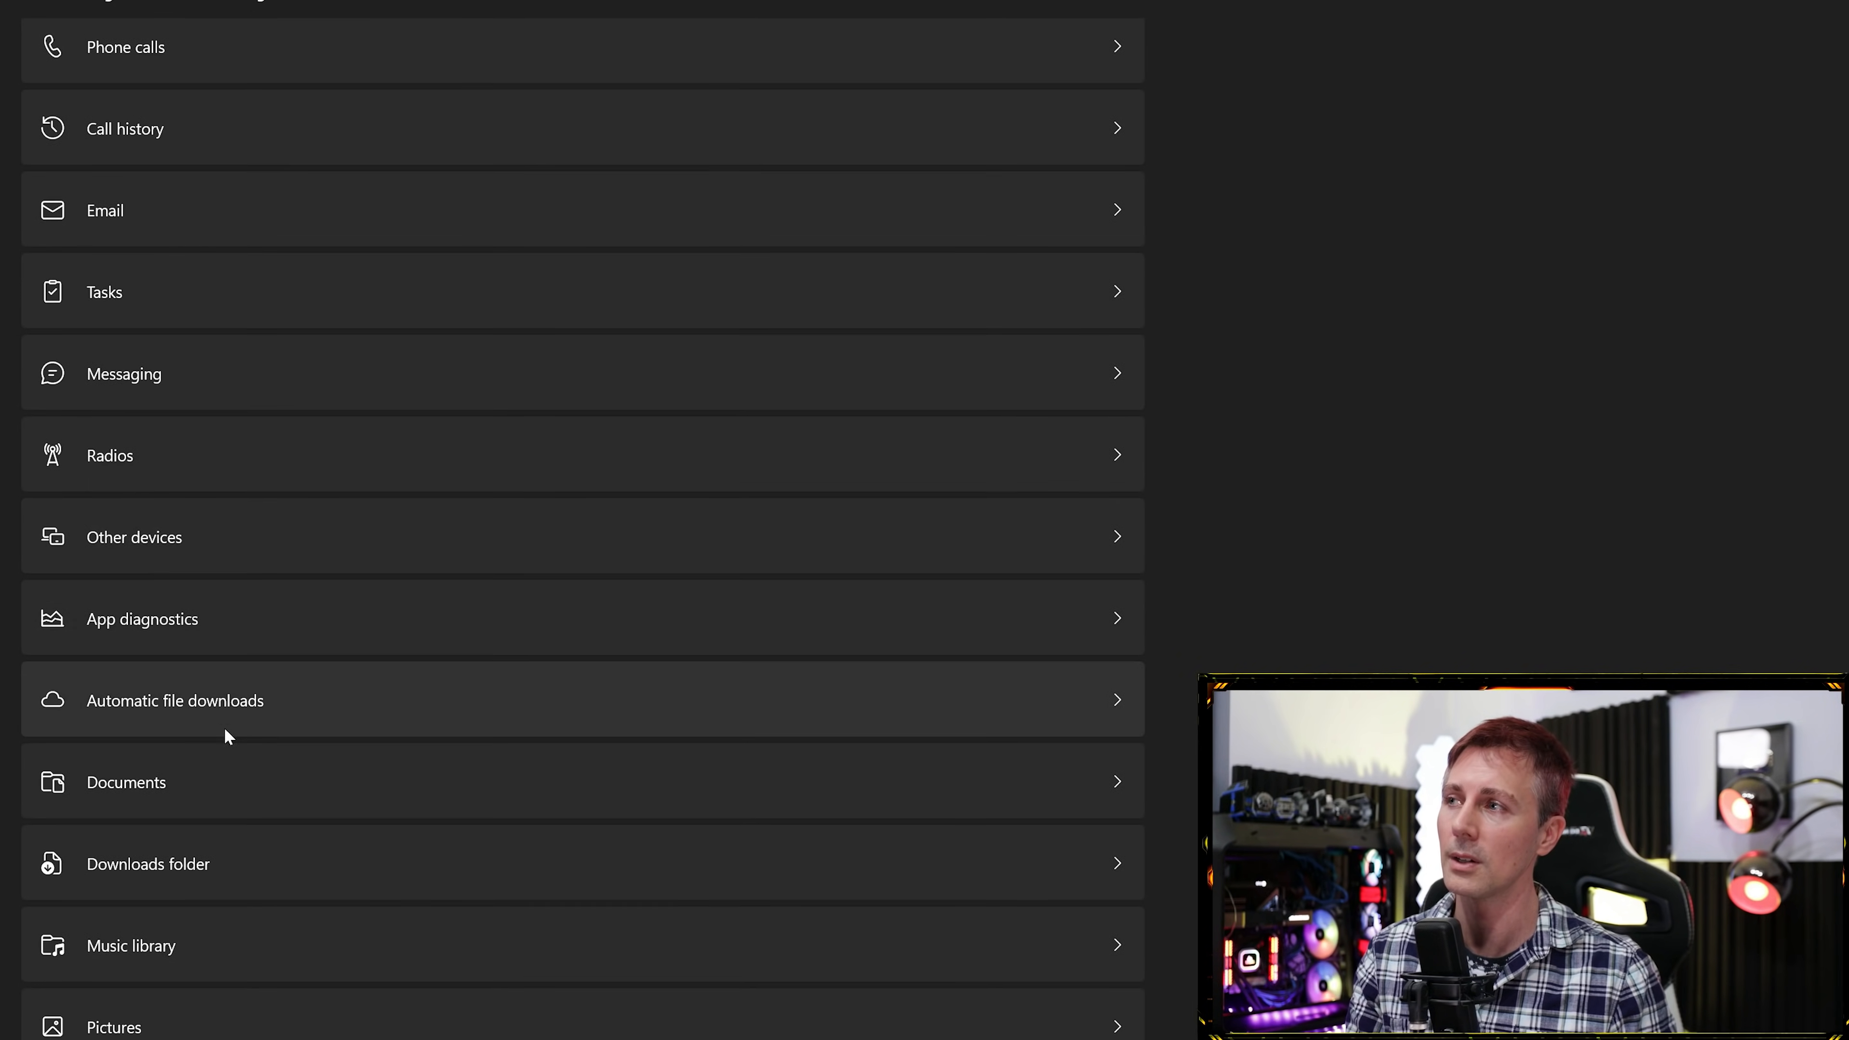
{"action": "scroll", "coordinate": [212, 731], "scroll_direction": "down", "scroll_amount": 3}
{"action": "left_click", "coordinate": [165, 746]}
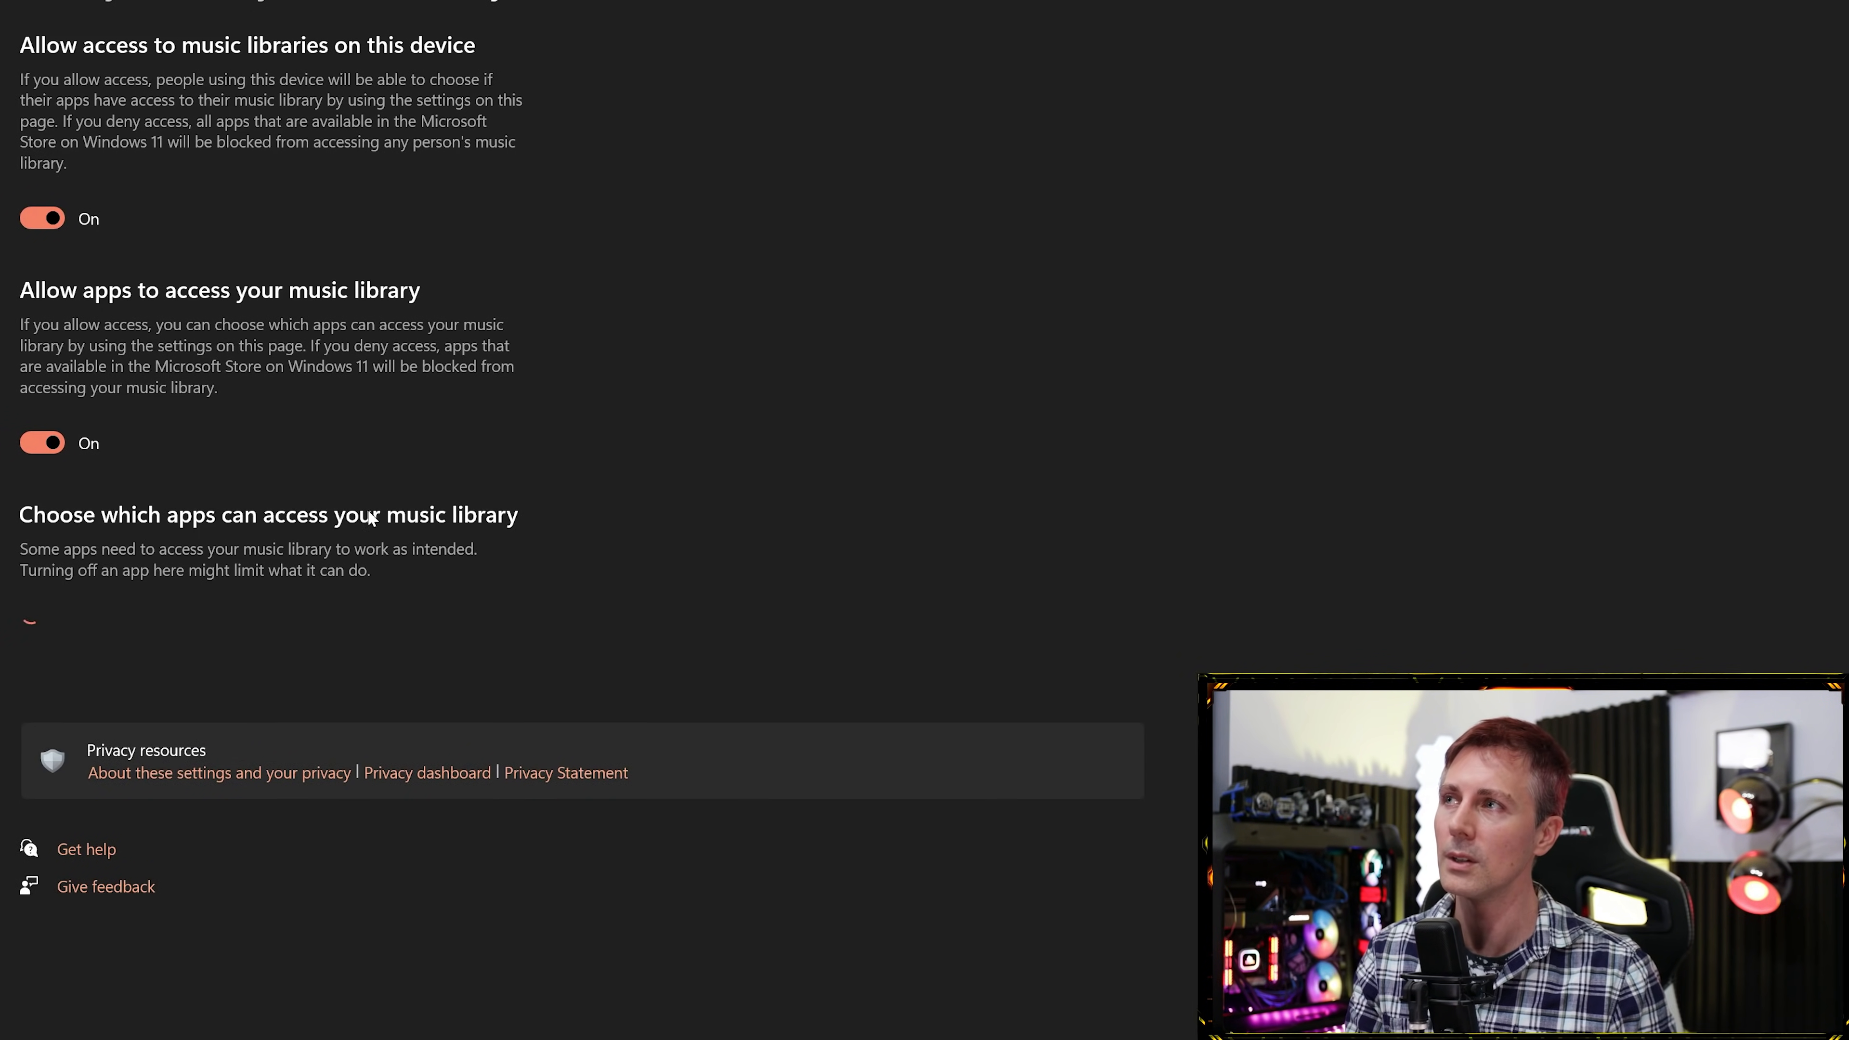
{"action": "left_click", "coordinate": [374, 618]}
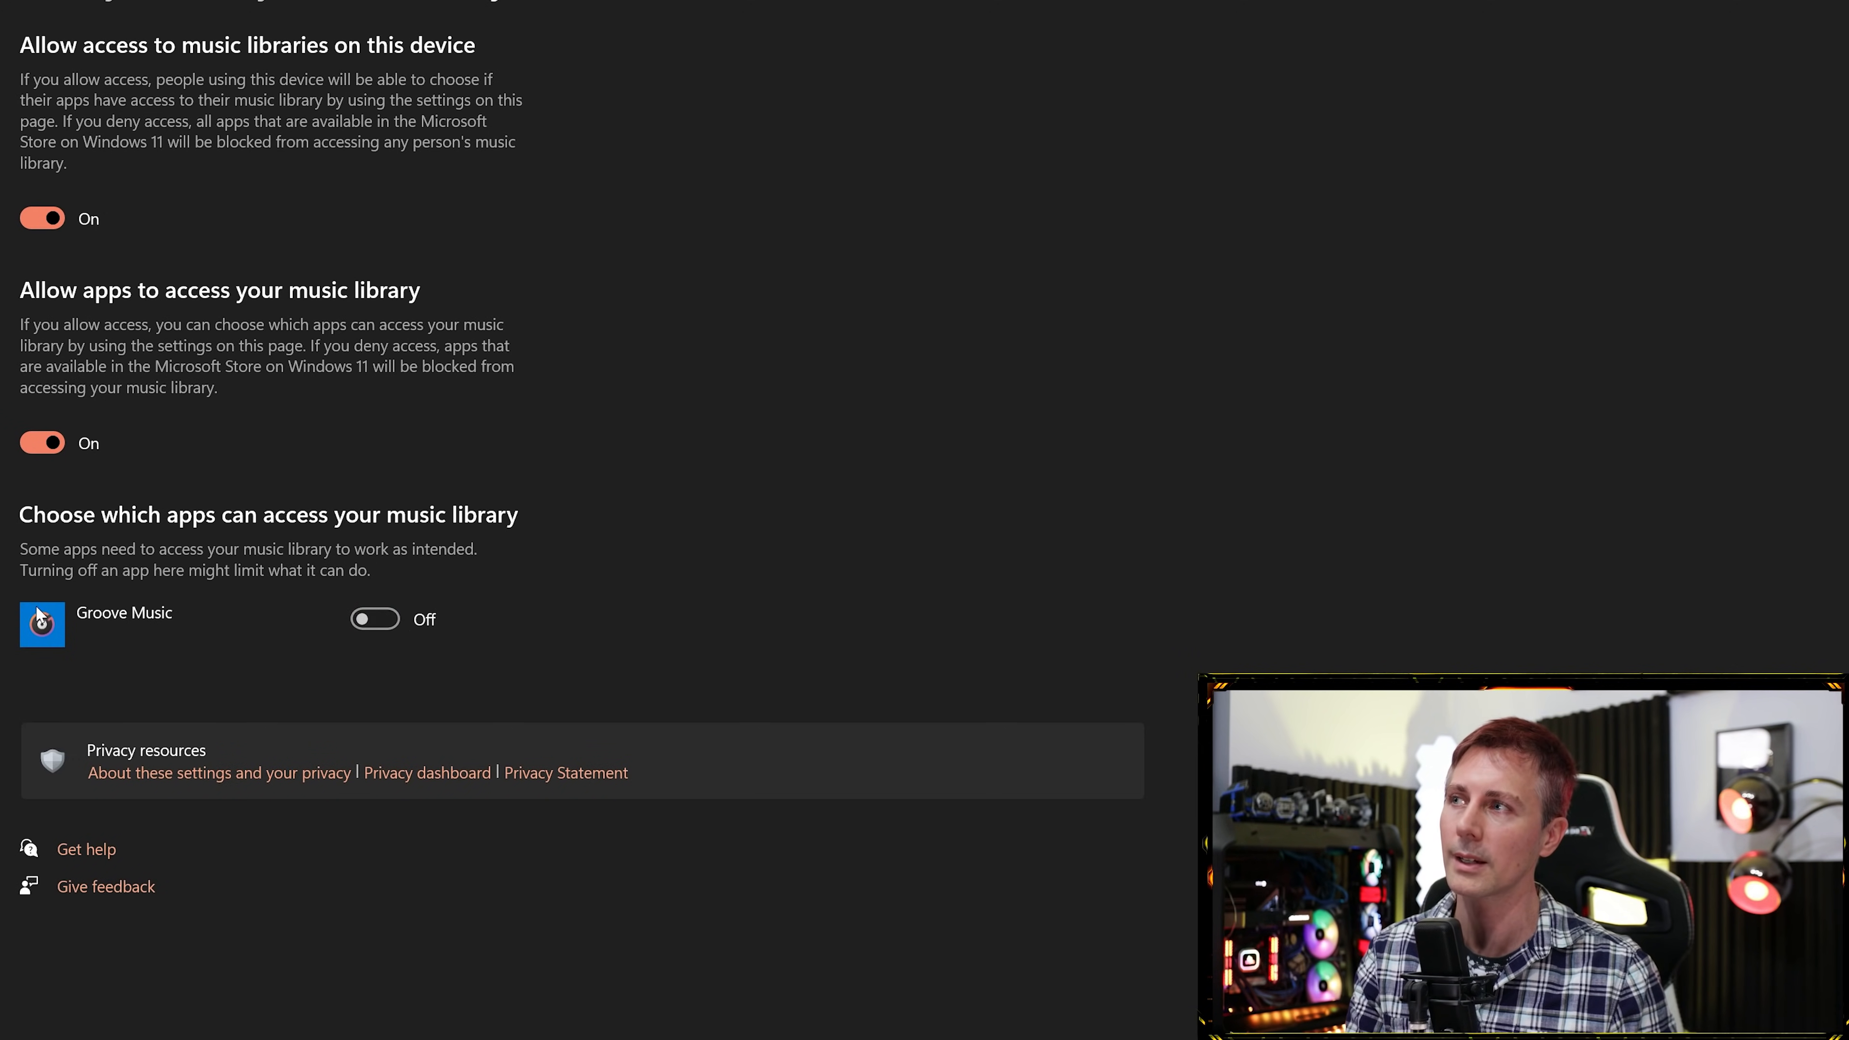
{"action": "key", "text": "alt+Left"}
{"action": "scroll", "coordinate": [434, 791], "scroll_direction": "down", "scroll_amount": 15}
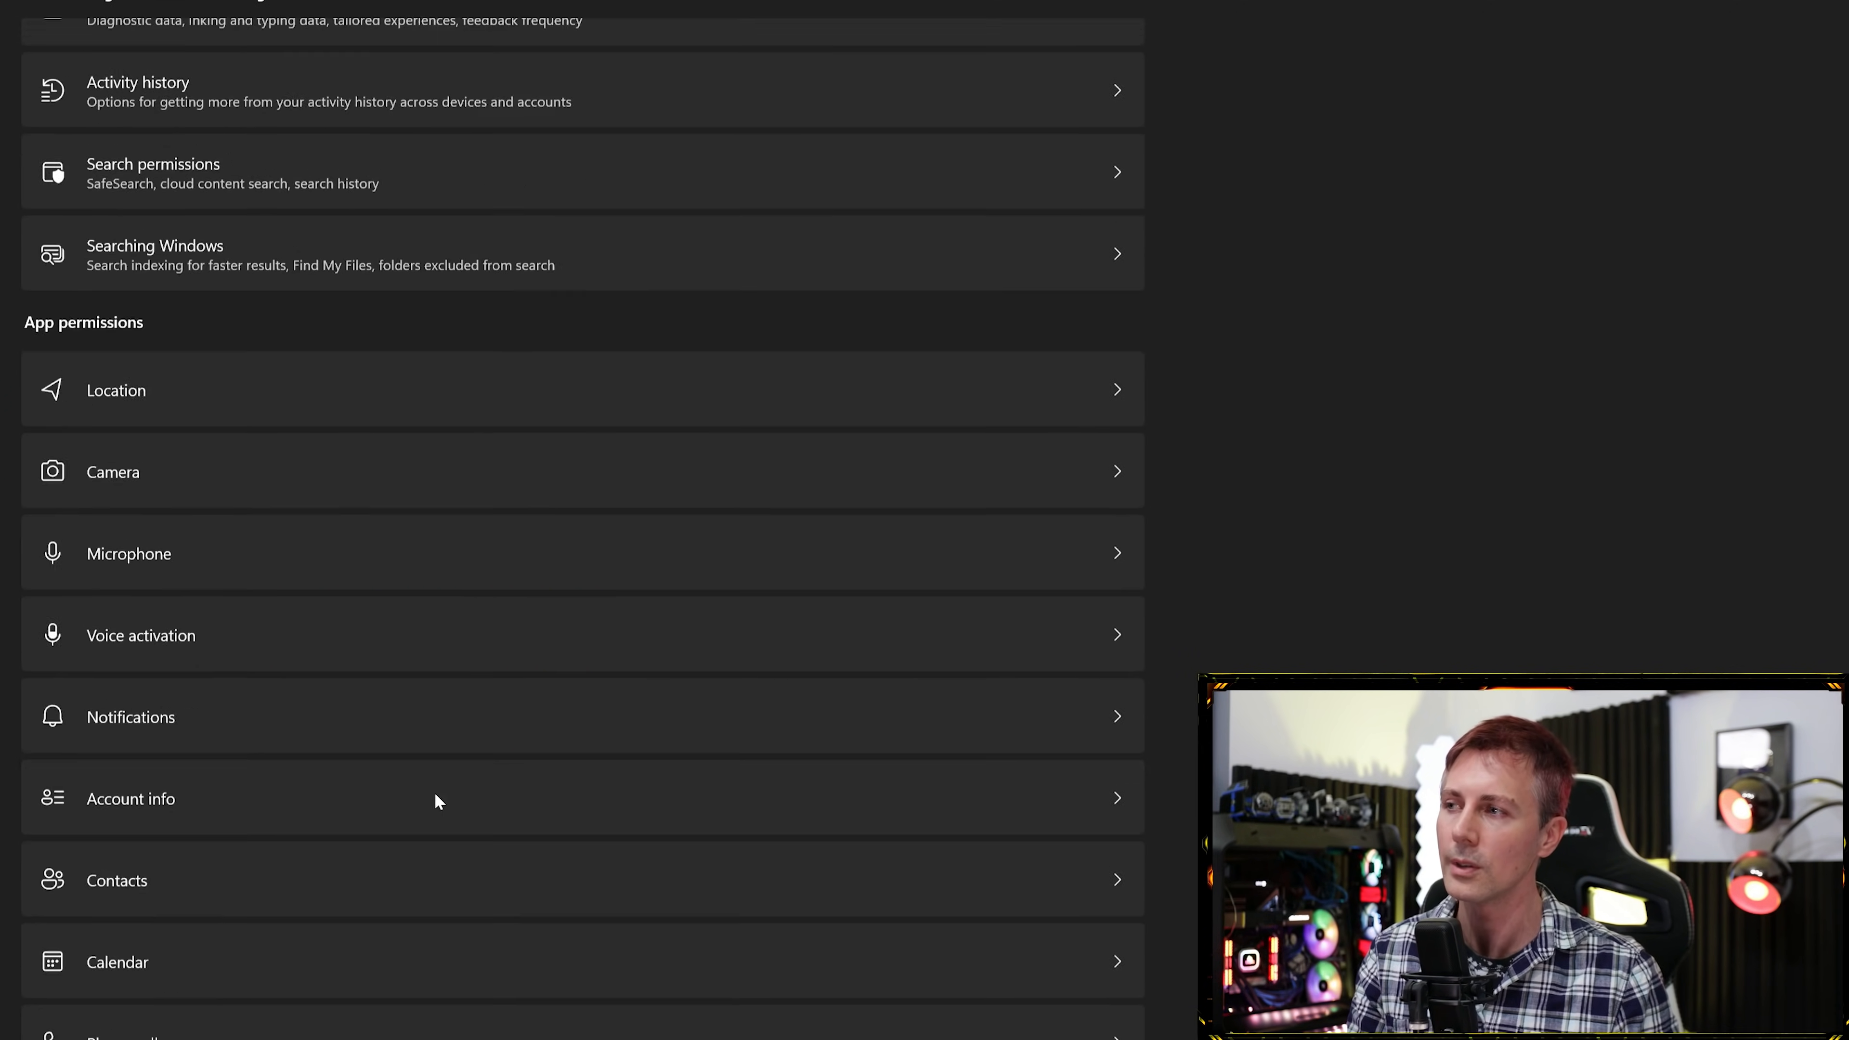
In the Windows Update advanced options, turn off Delivery Optimisation's downloads from other PCs.
{"action": "scroll", "coordinate": [364, 754], "scroll_direction": "down", "scroll_amount": 2}
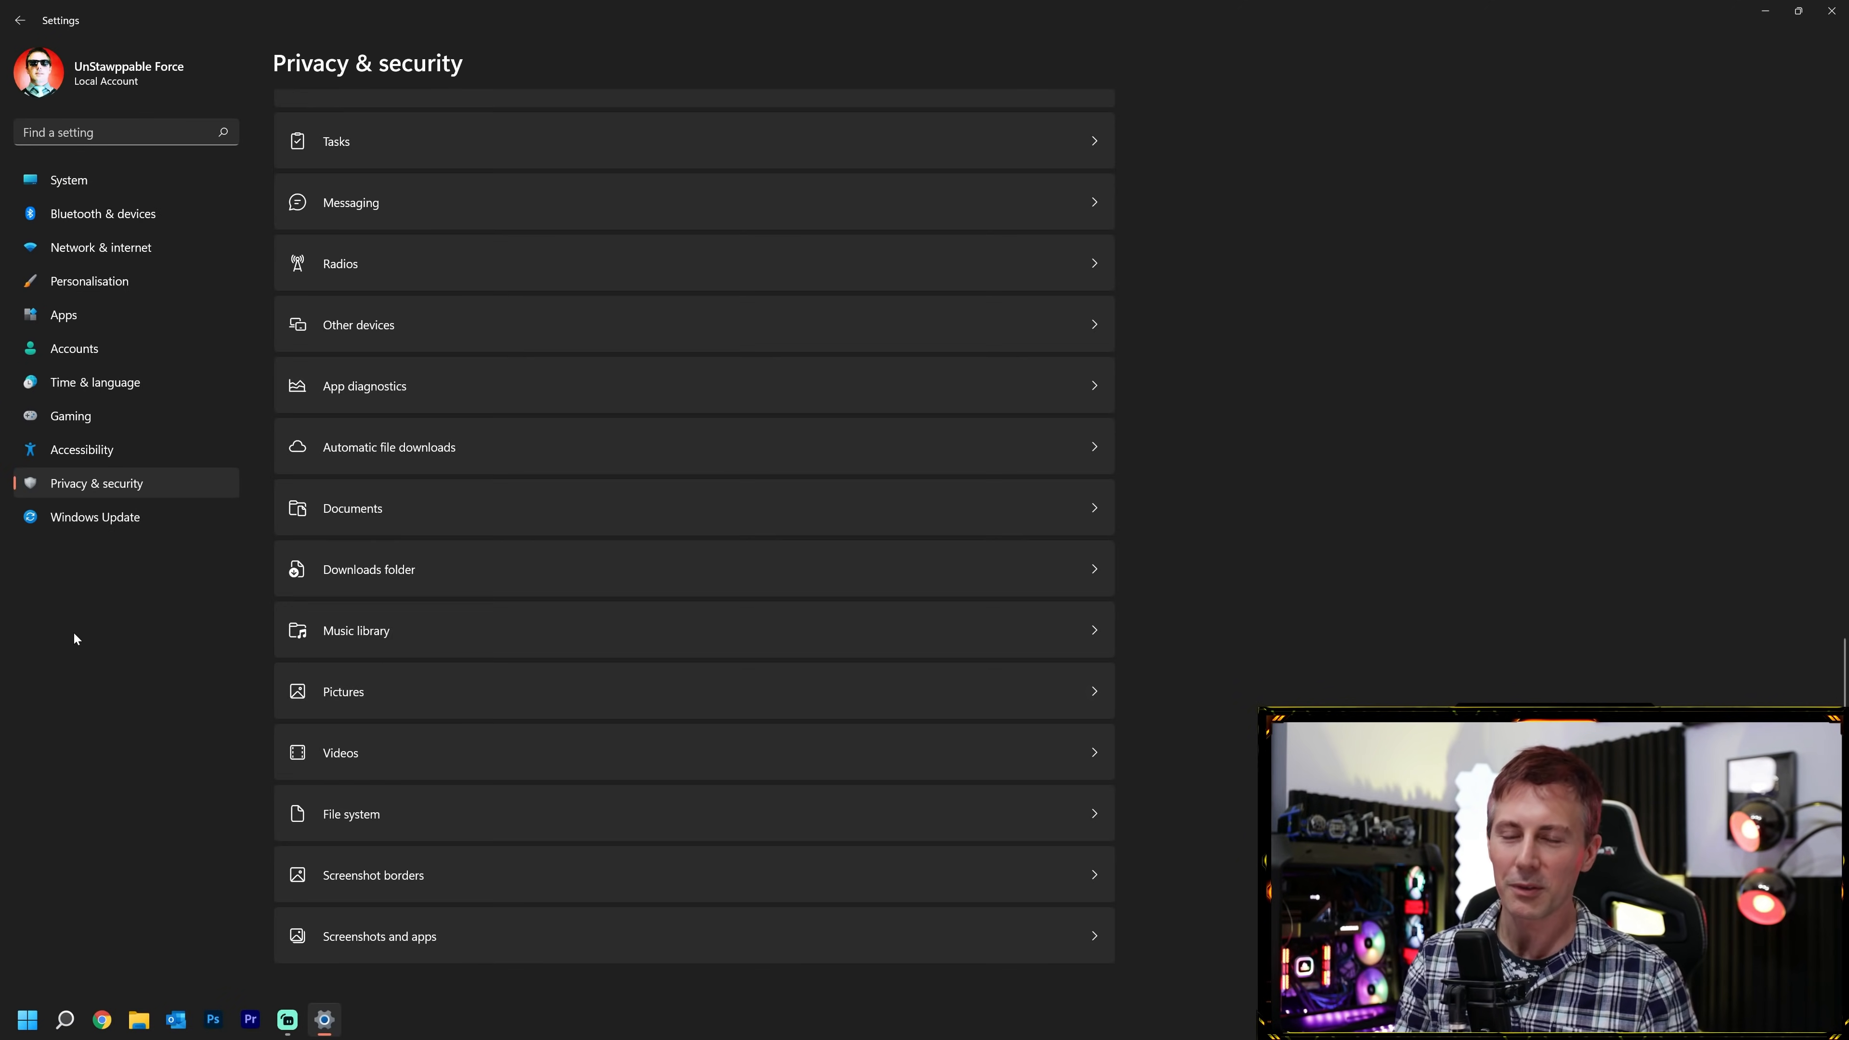
{"action": "left_click", "coordinate": [88, 520]}
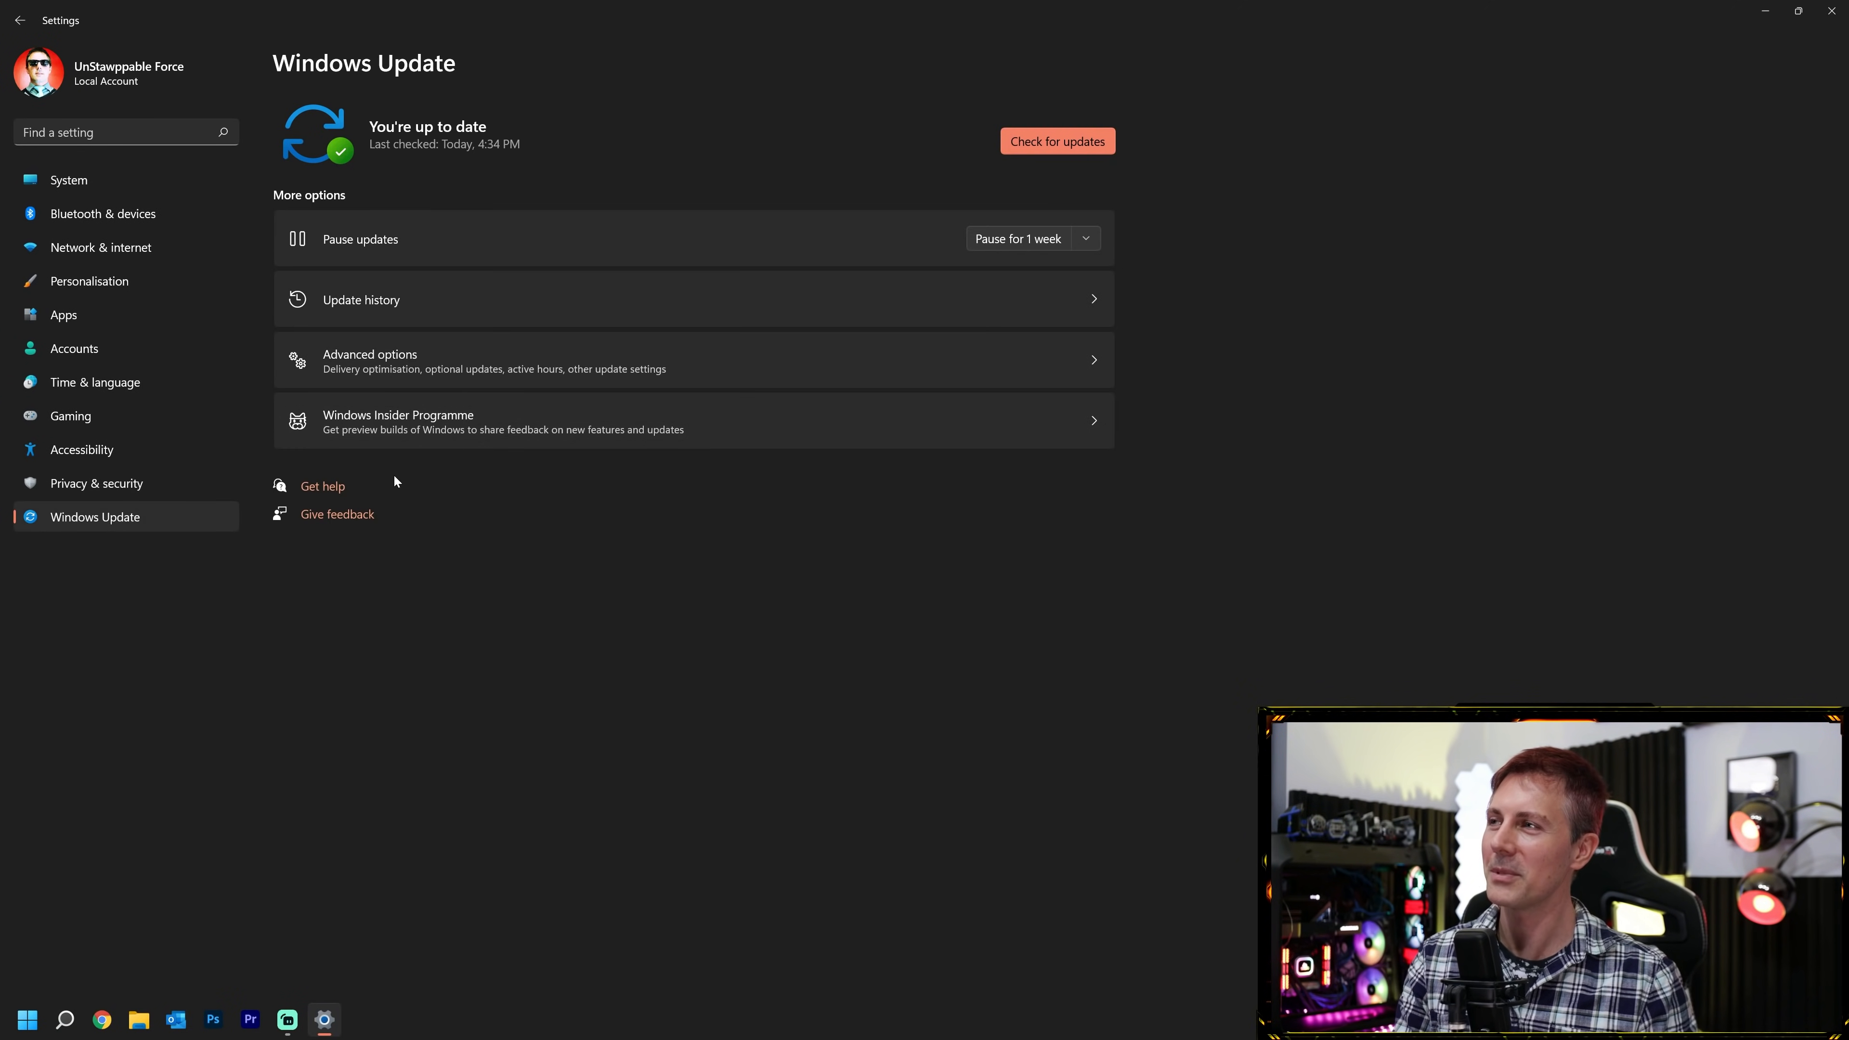
{"action": "left_click", "coordinate": [412, 355]}
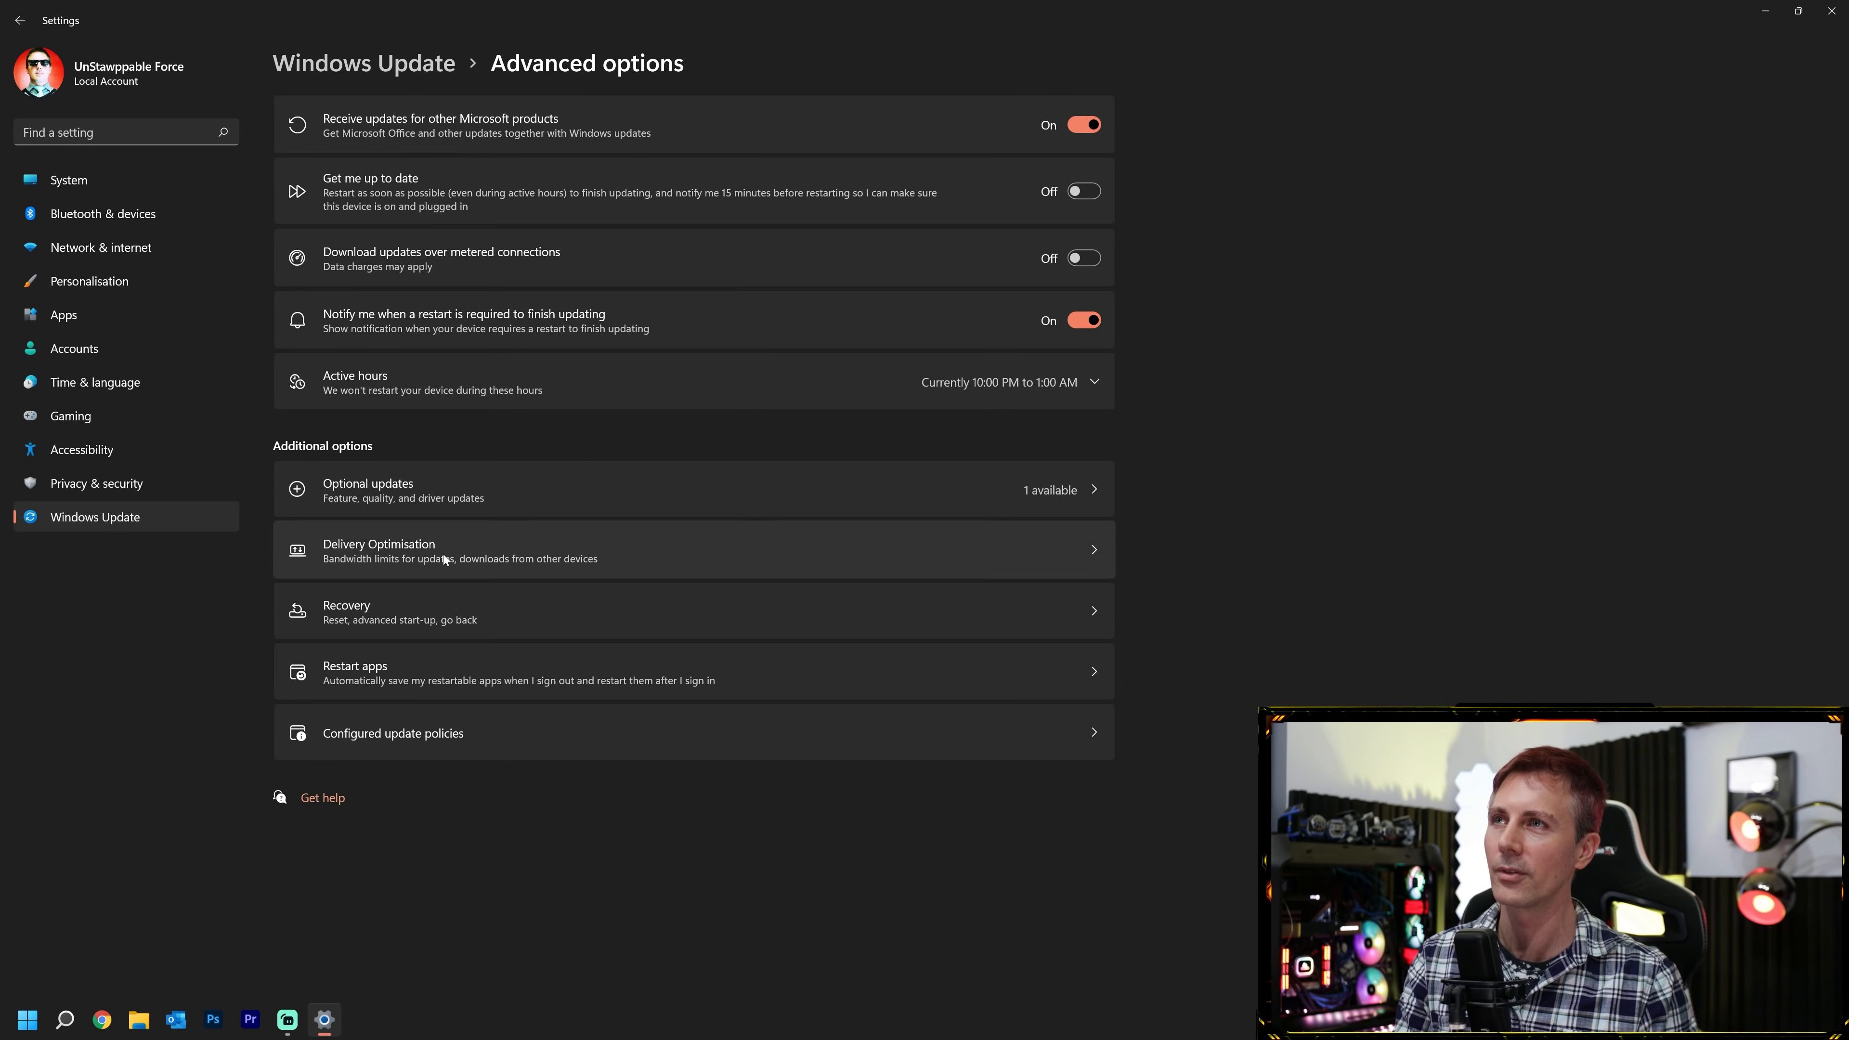
{"action": "left_click", "coordinate": [406, 547]}
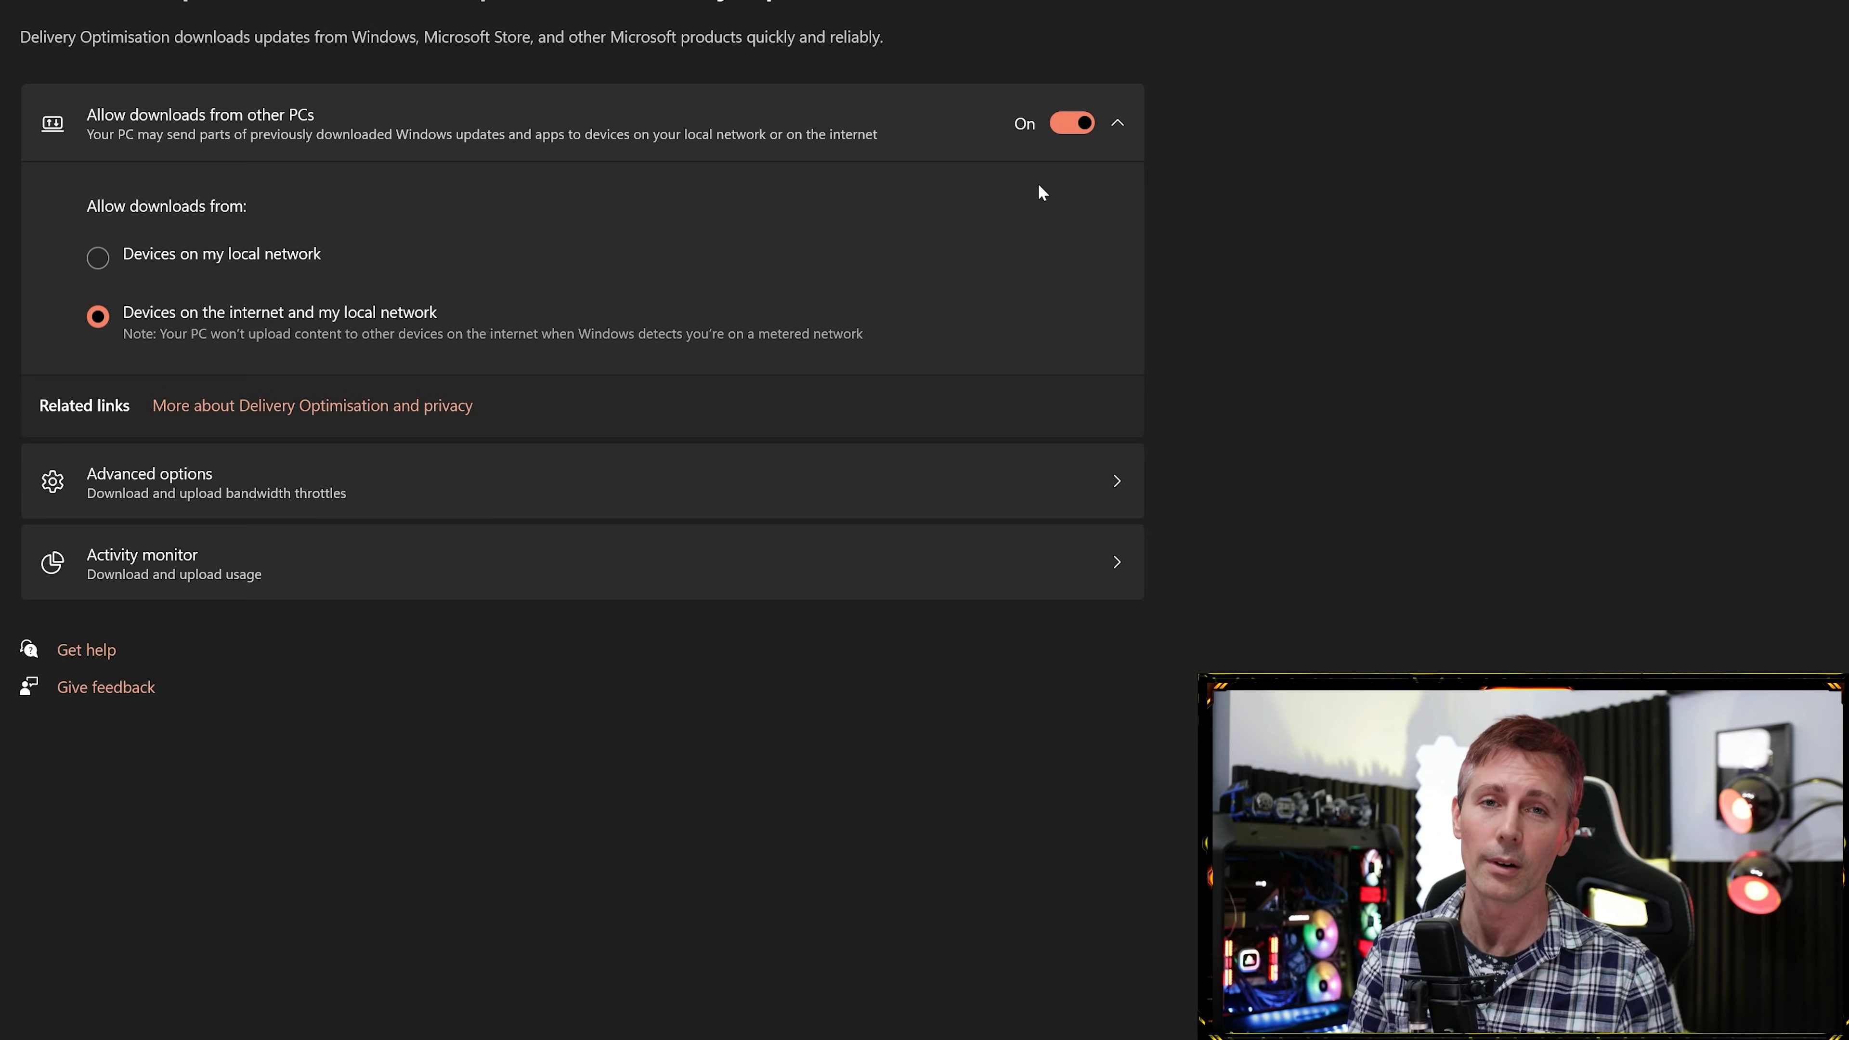
{"action": "left_click", "coordinate": [1071, 124]}
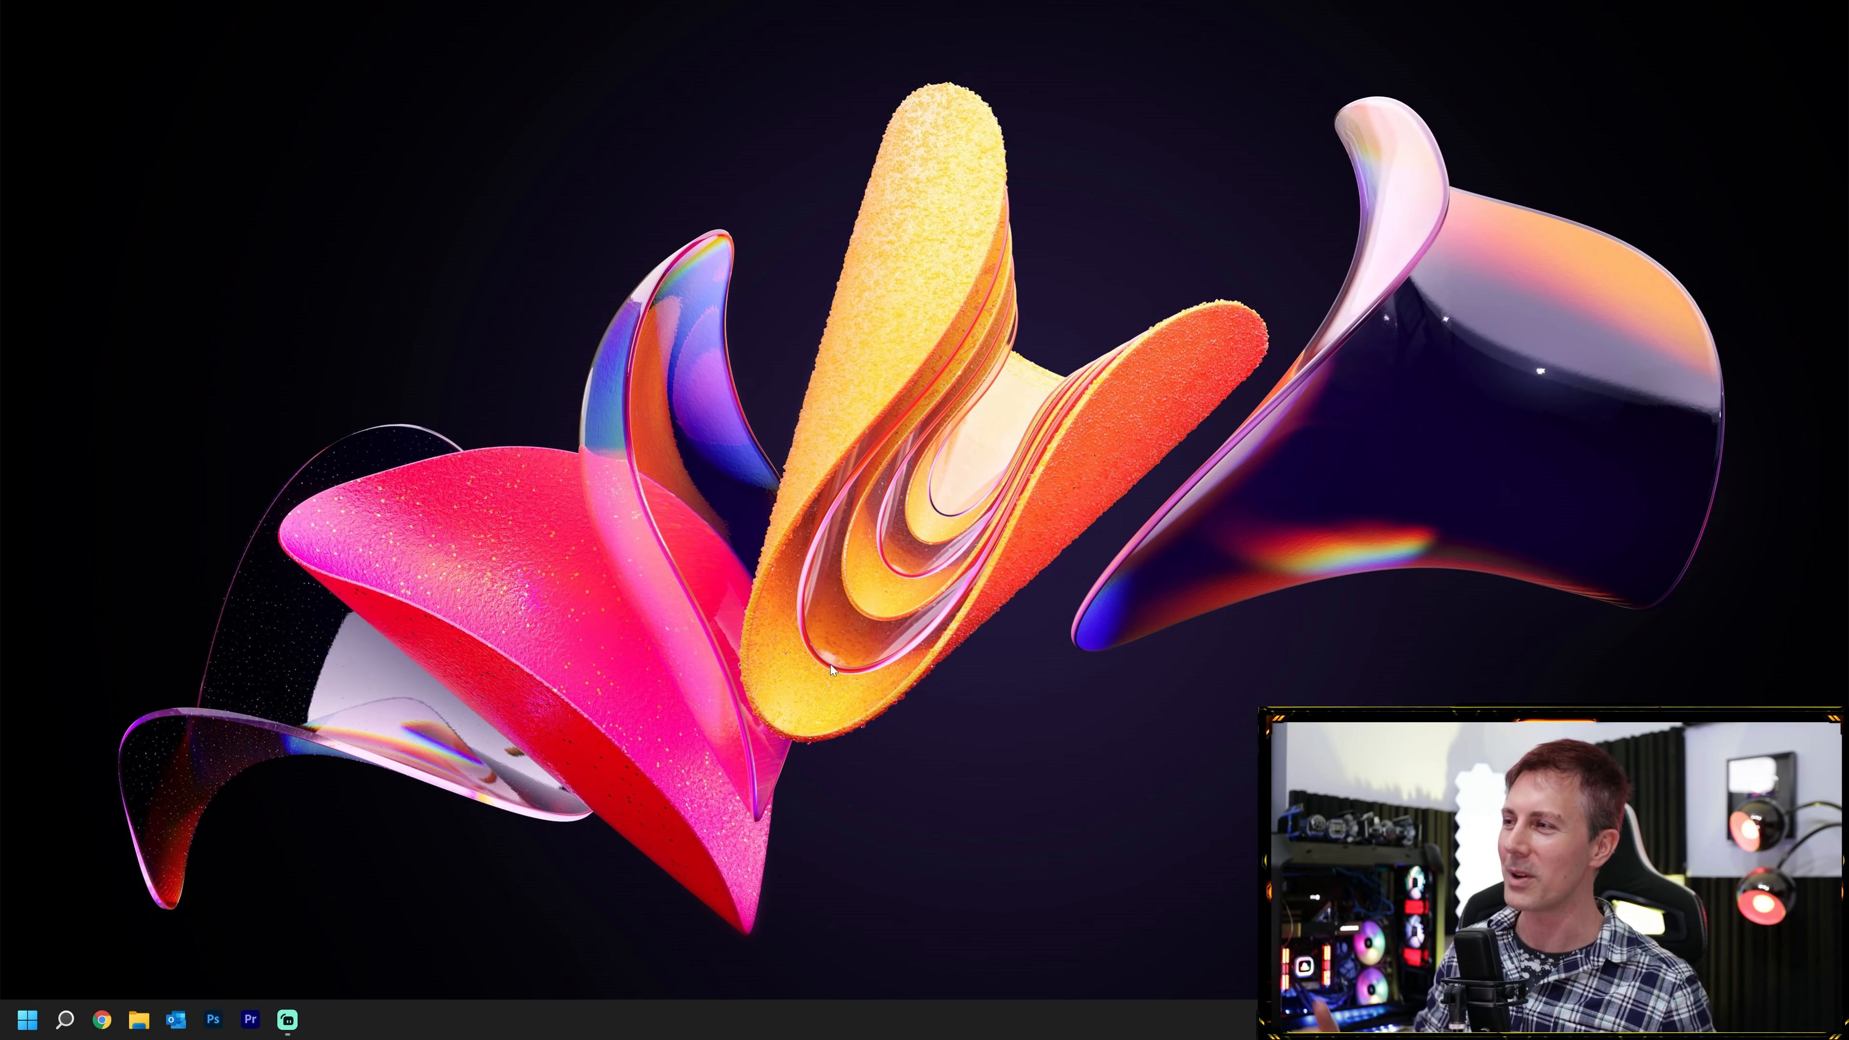
Open Control Panel and display its items as small icons.
{"action": "left_click", "coordinate": [27, 1020]}
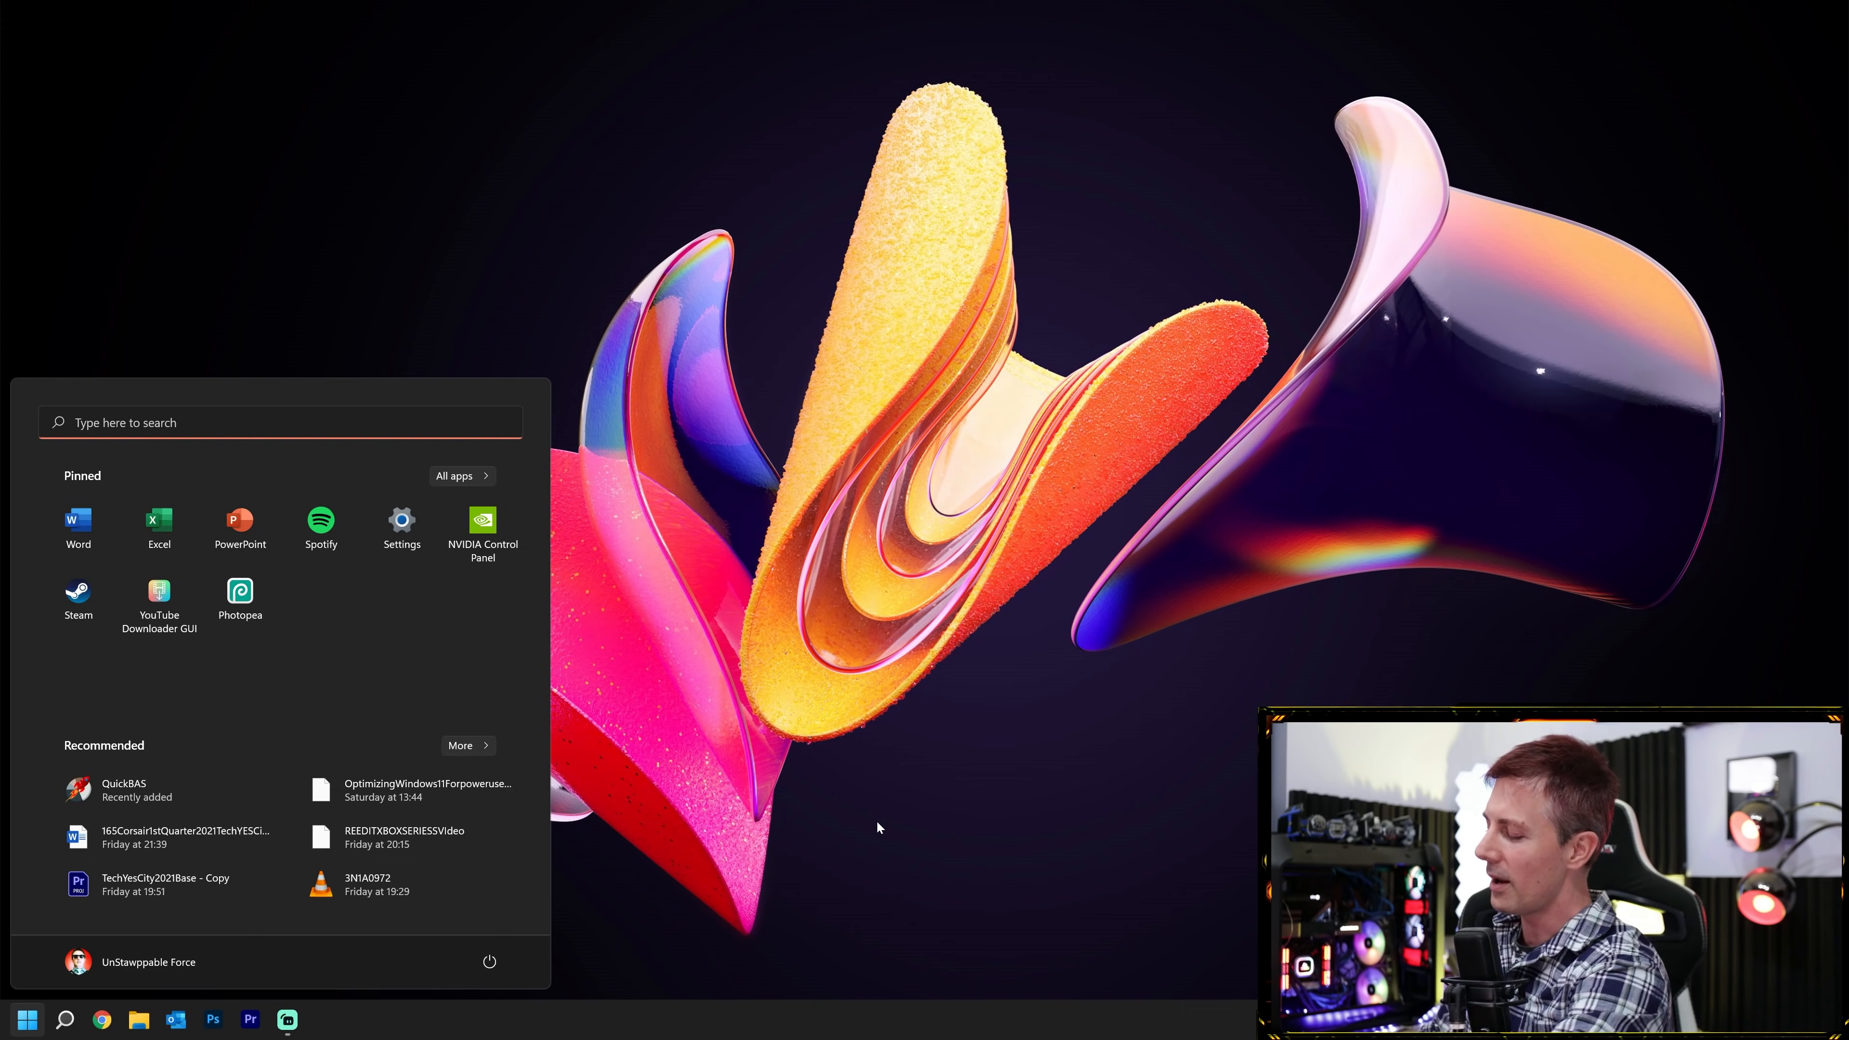
{"action": "type", "text": "control"}
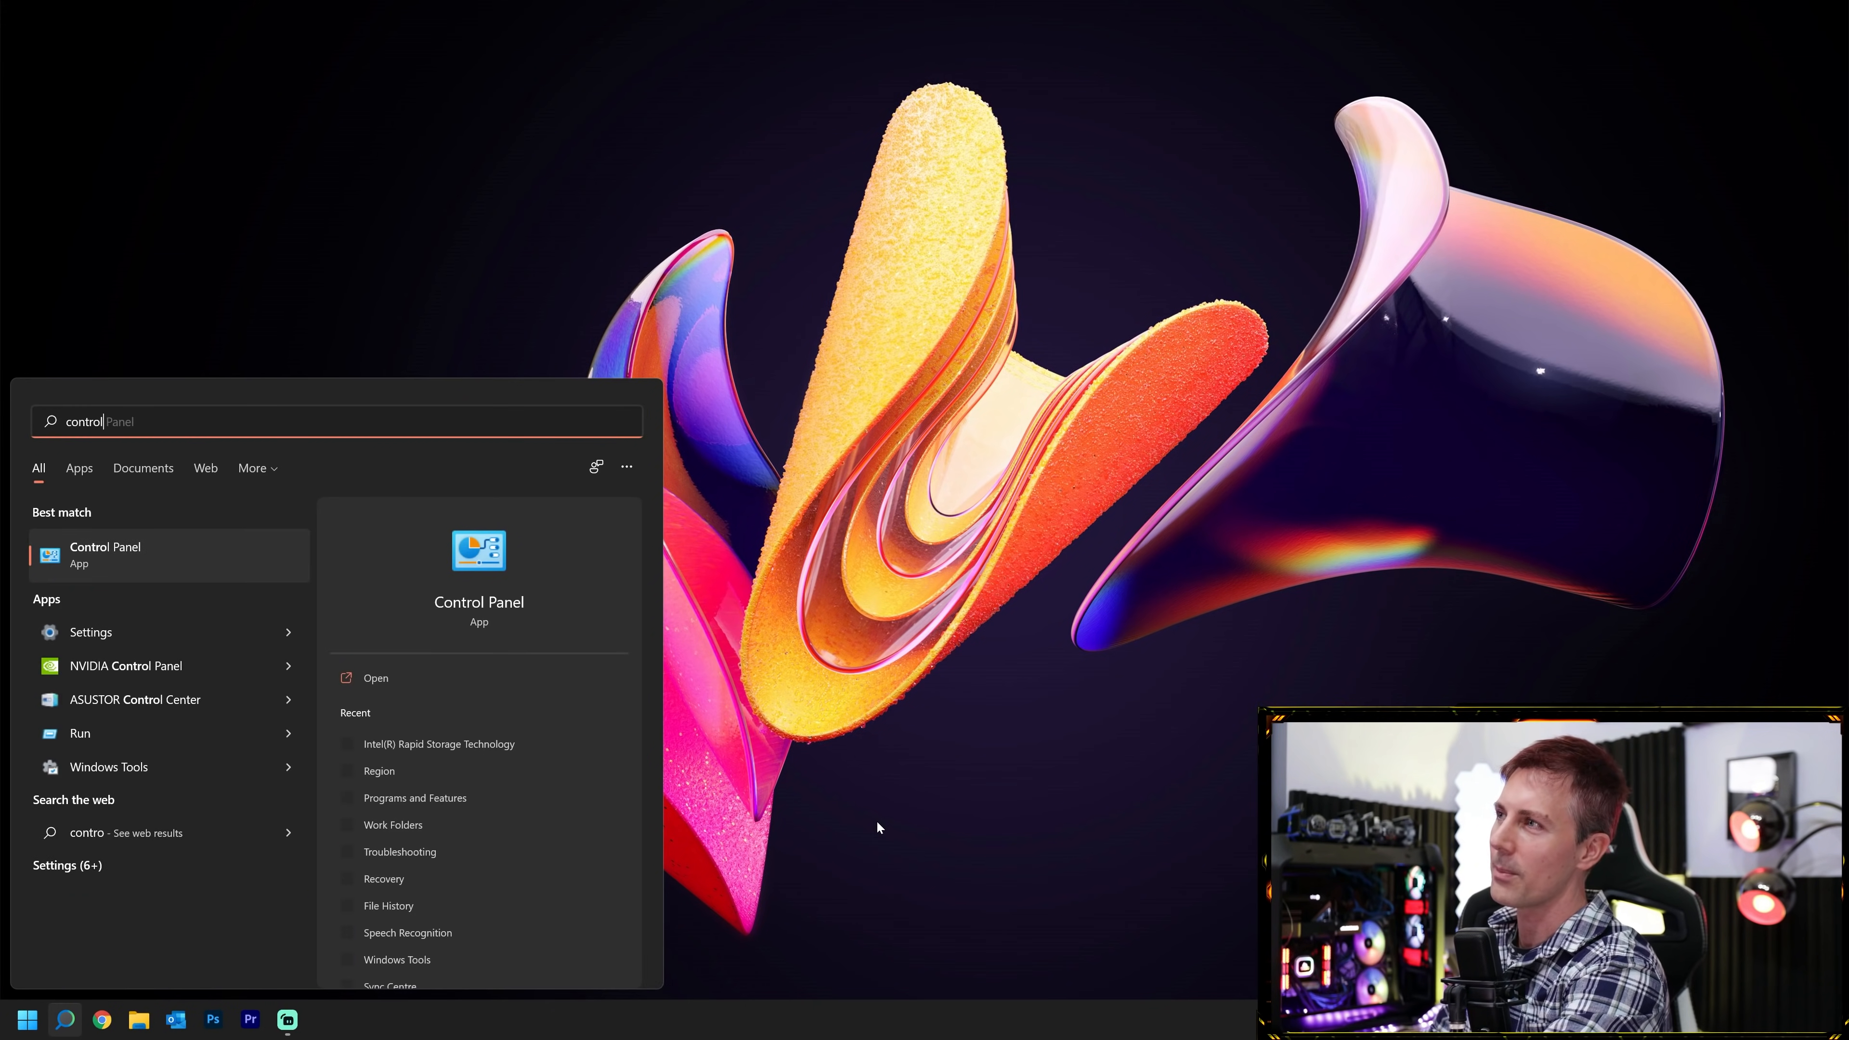
{"action": "type", "text": " panel"}
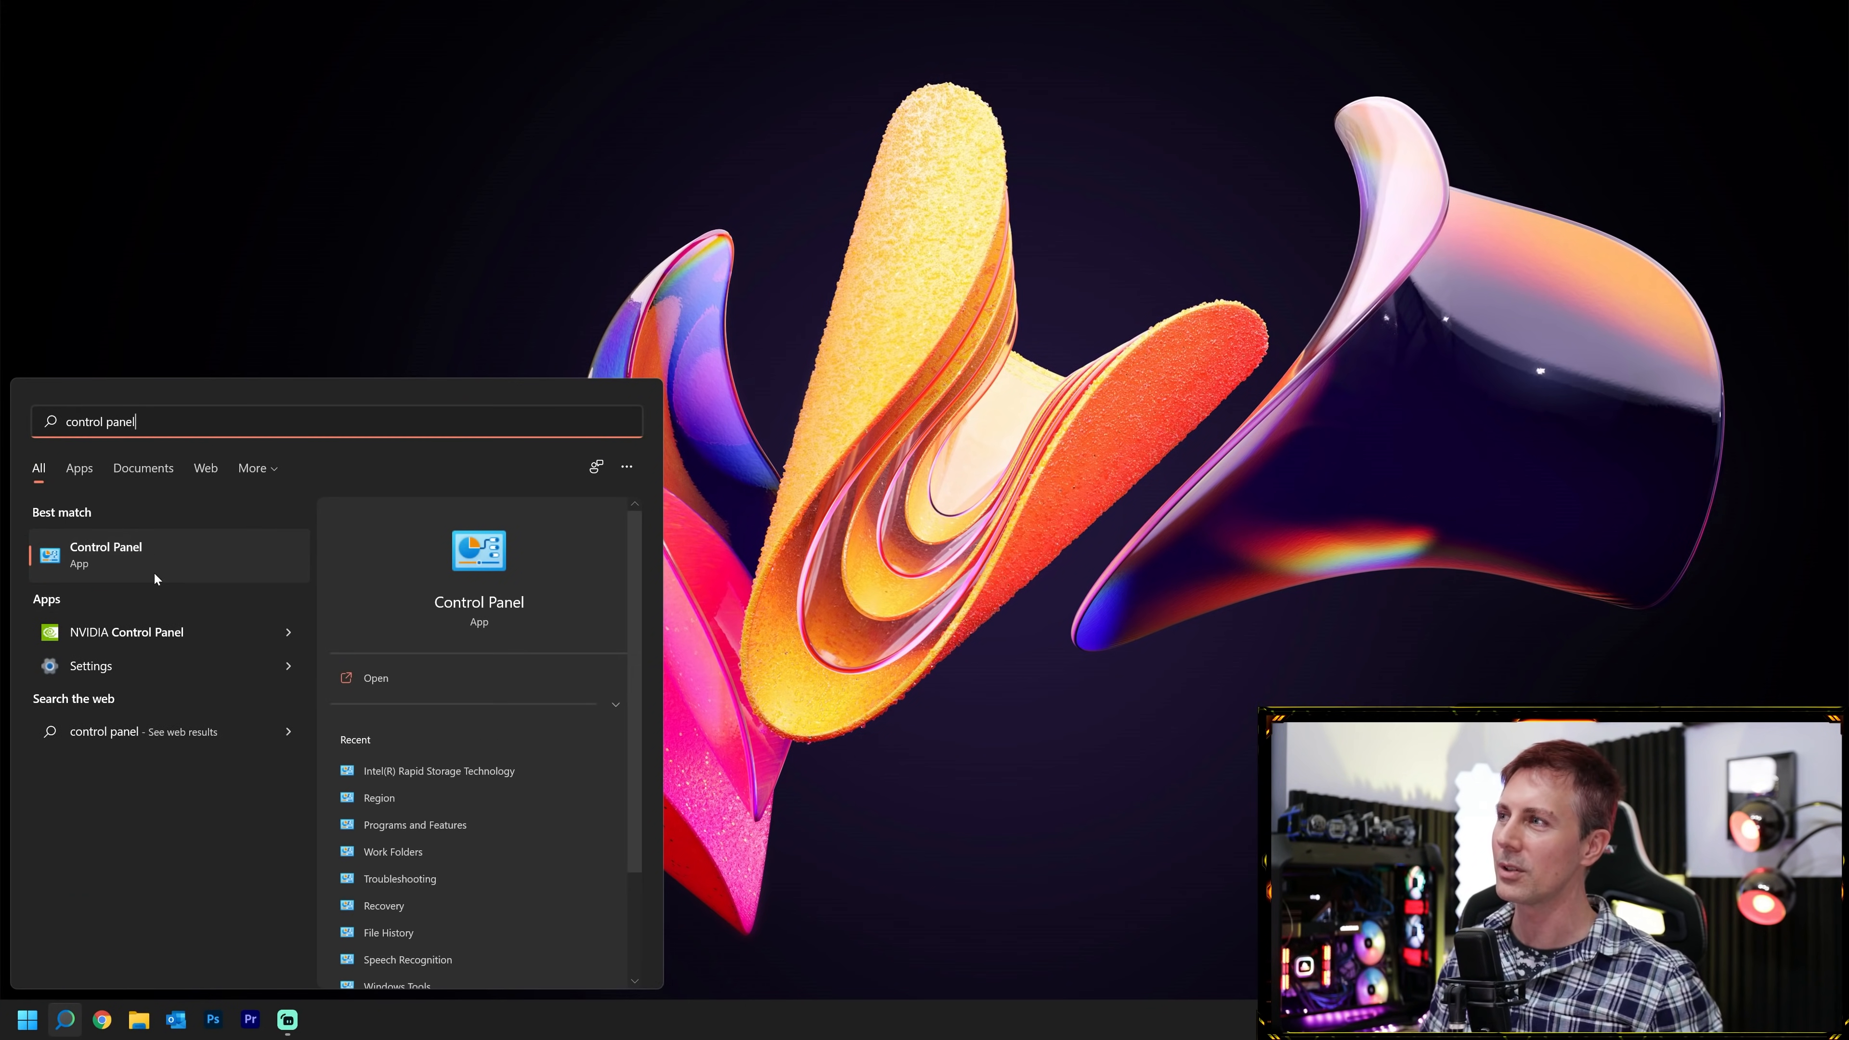
{"action": "left_click", "coordinate": [152, 553]}
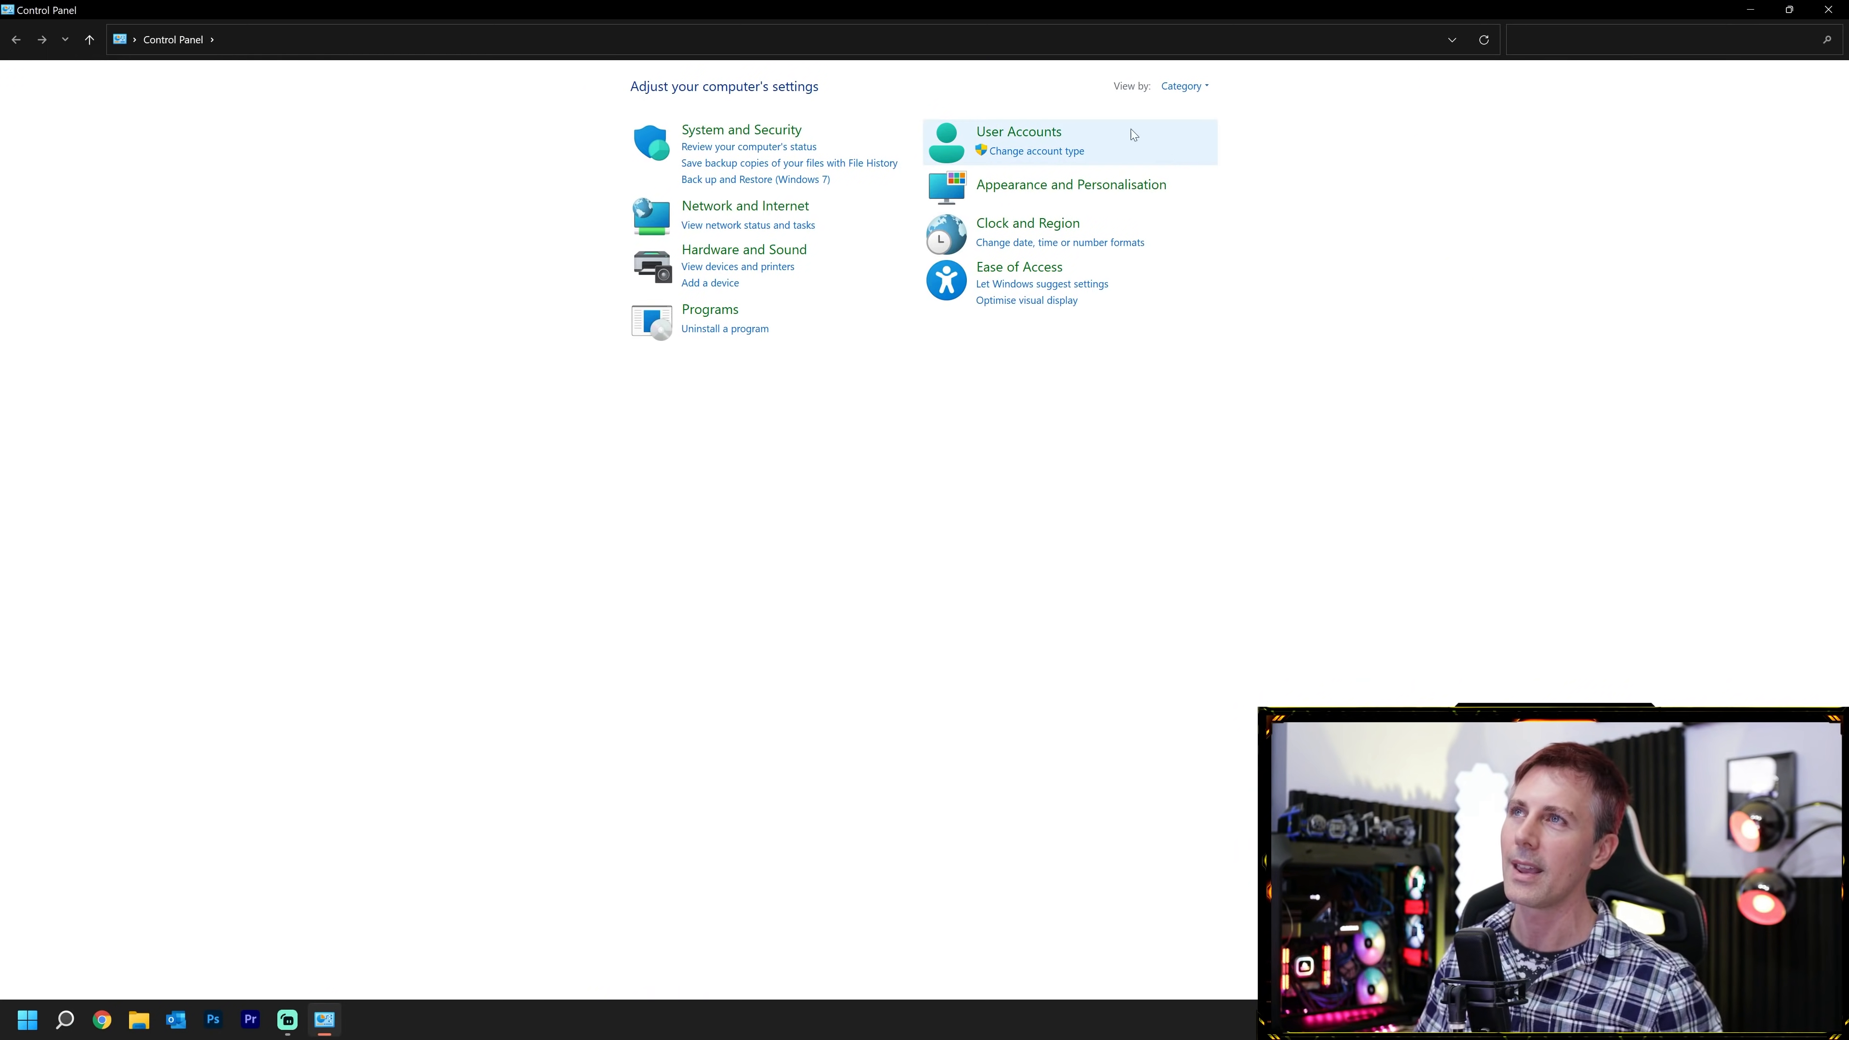
{"action": "left_click", "coordinate": [1188, 90]}
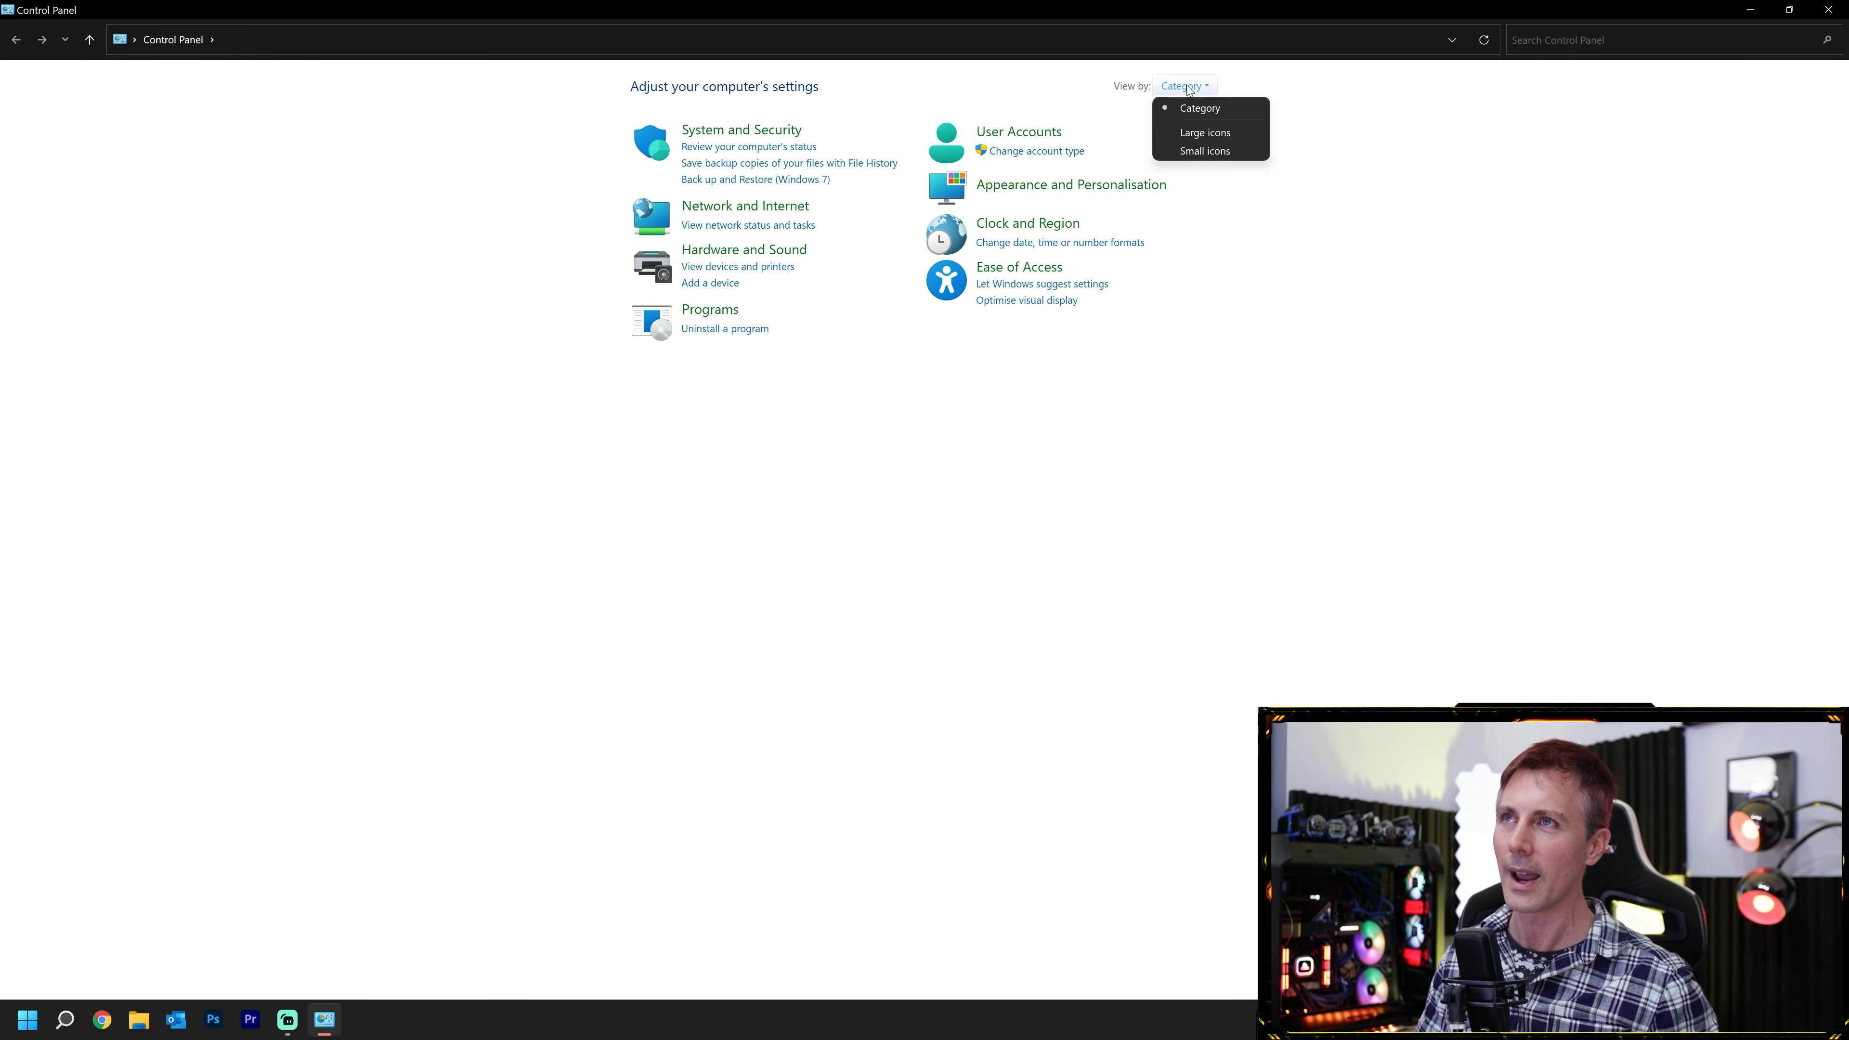
{"action": "left_click", "coordinate": [1203, 154]}
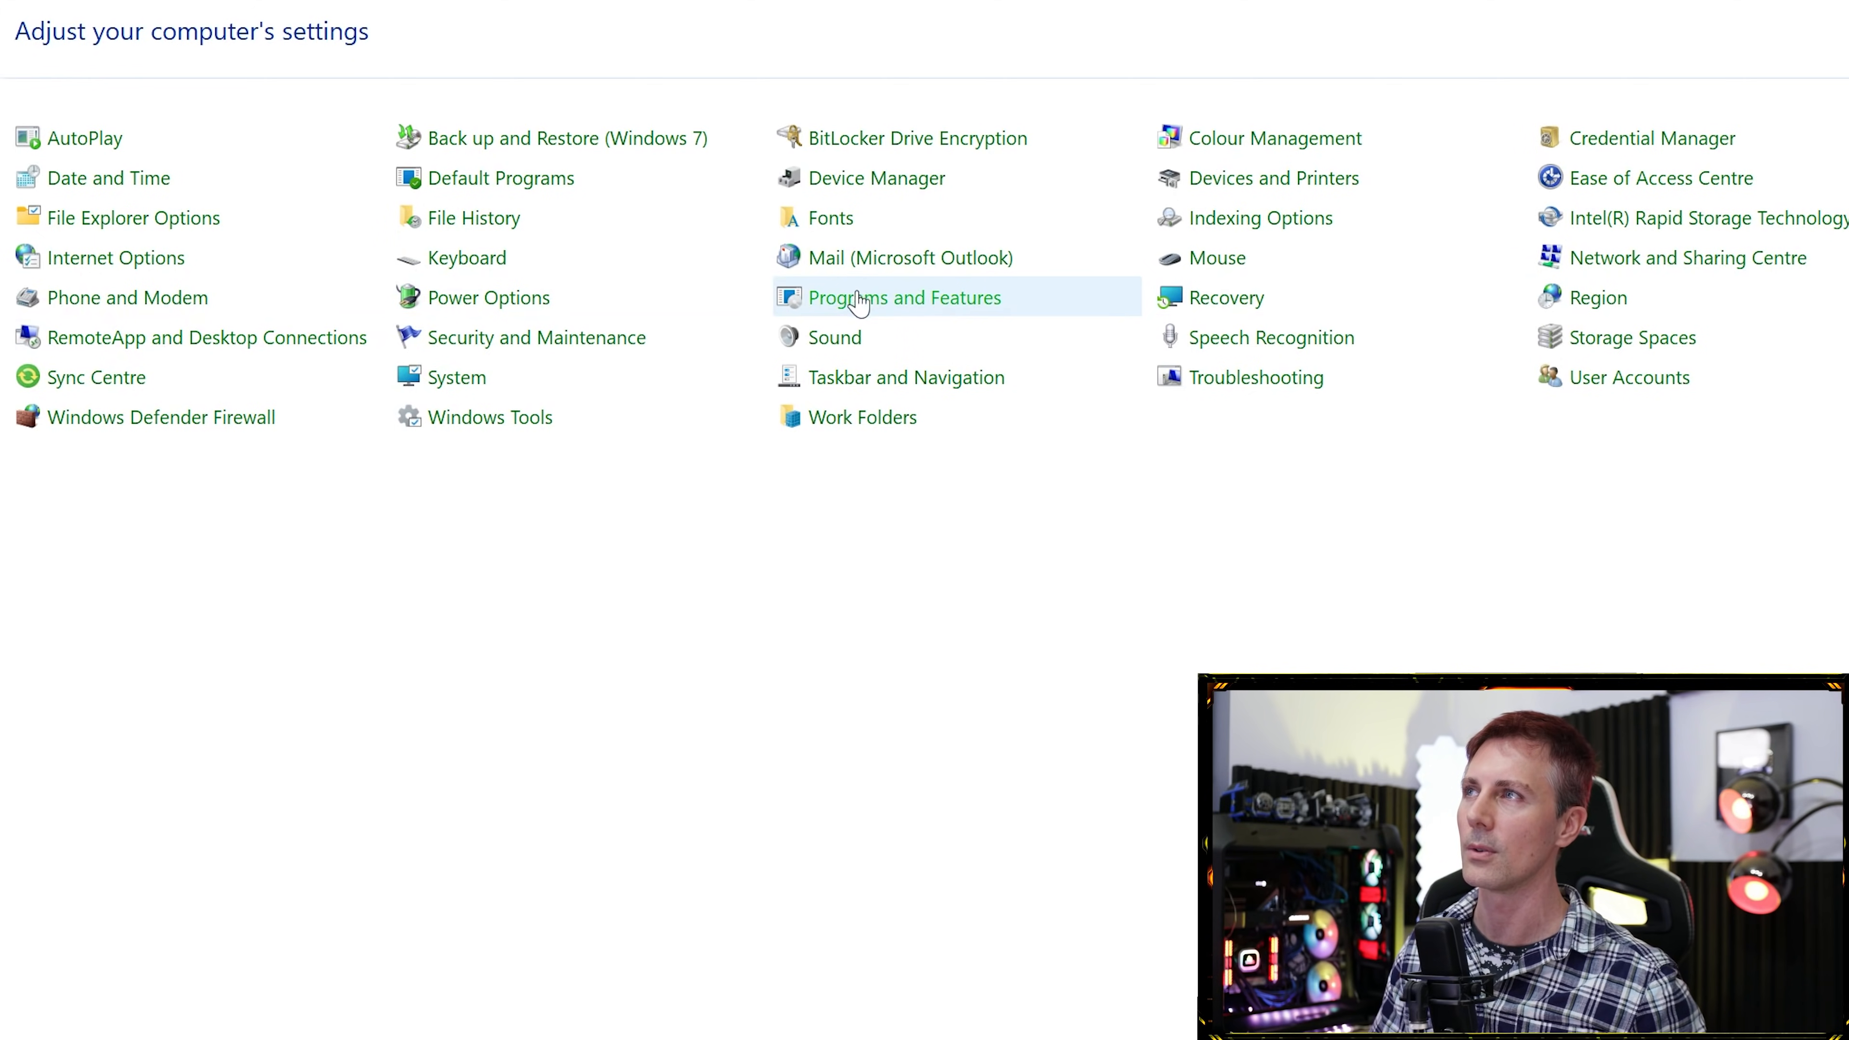
In the Windows features, turn off Windows Media Player under Media Features and decline the restart.
{"action": "left_click", "coordinate": [885, 311]}
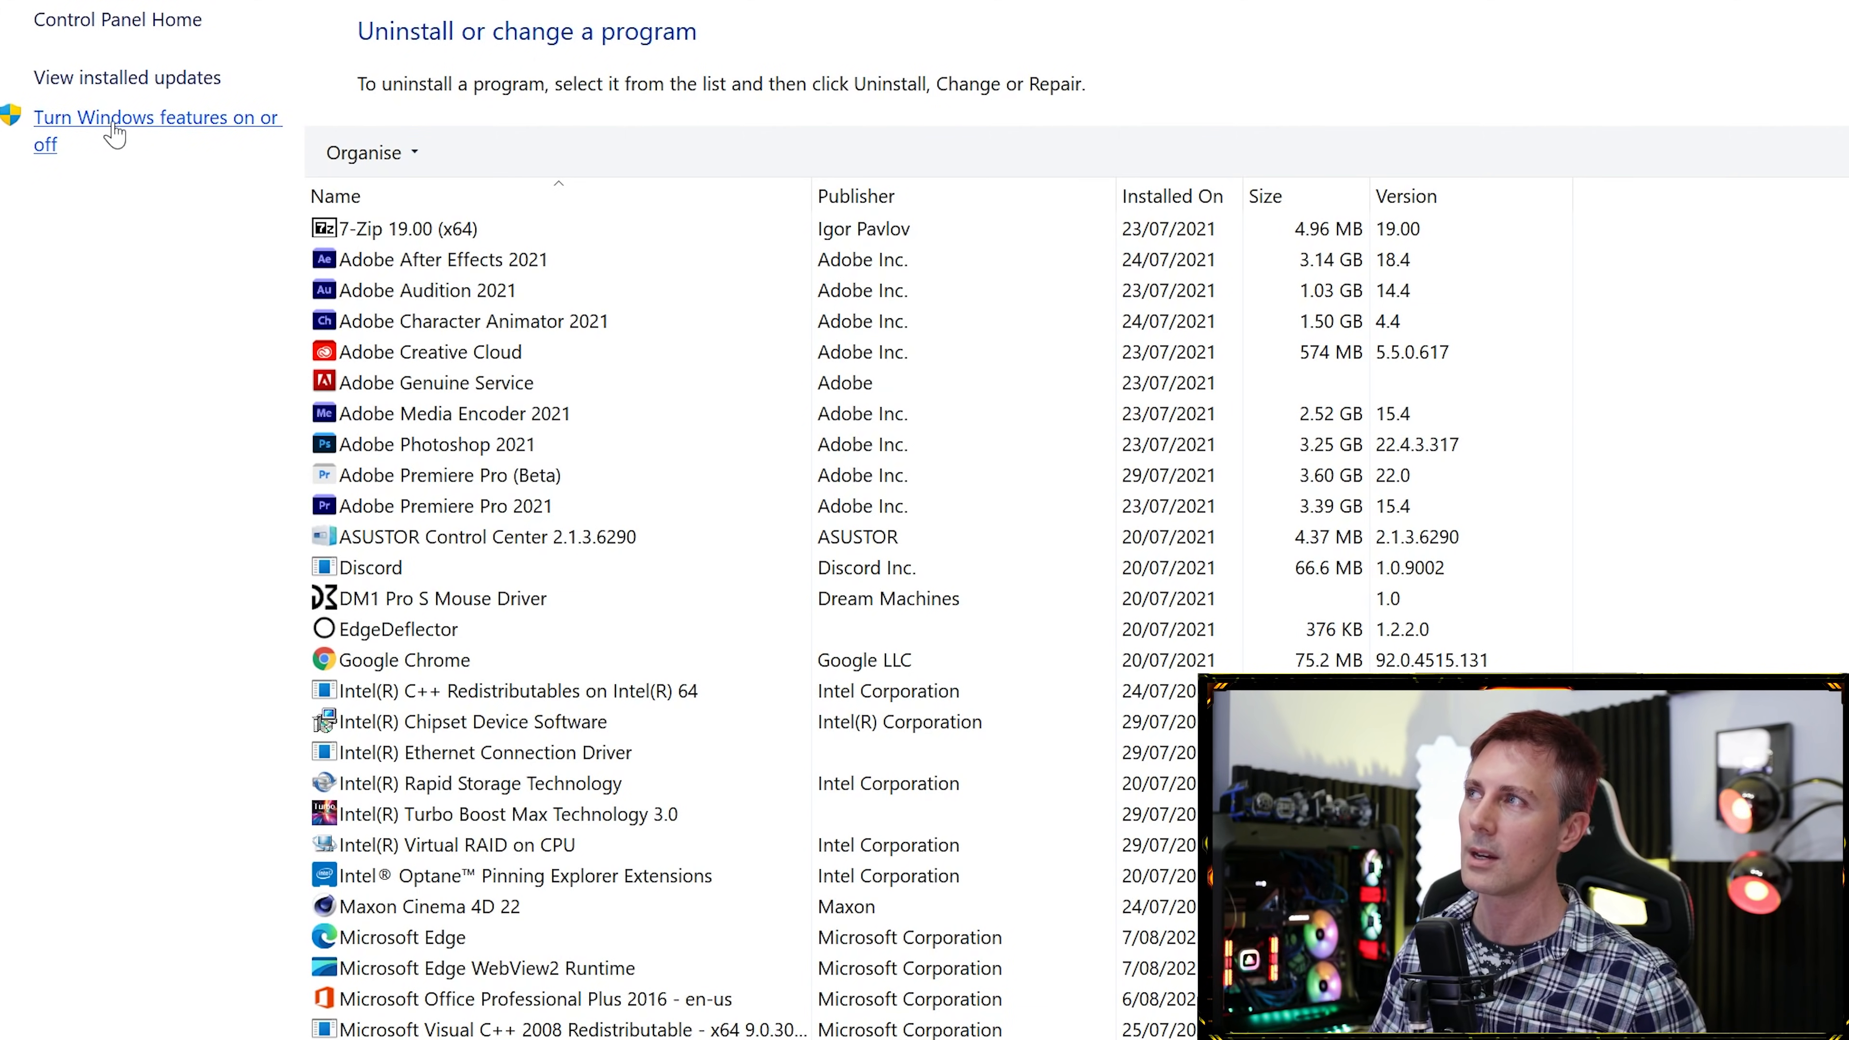
{"action": "left_click", "coordinate": [200, 128]}
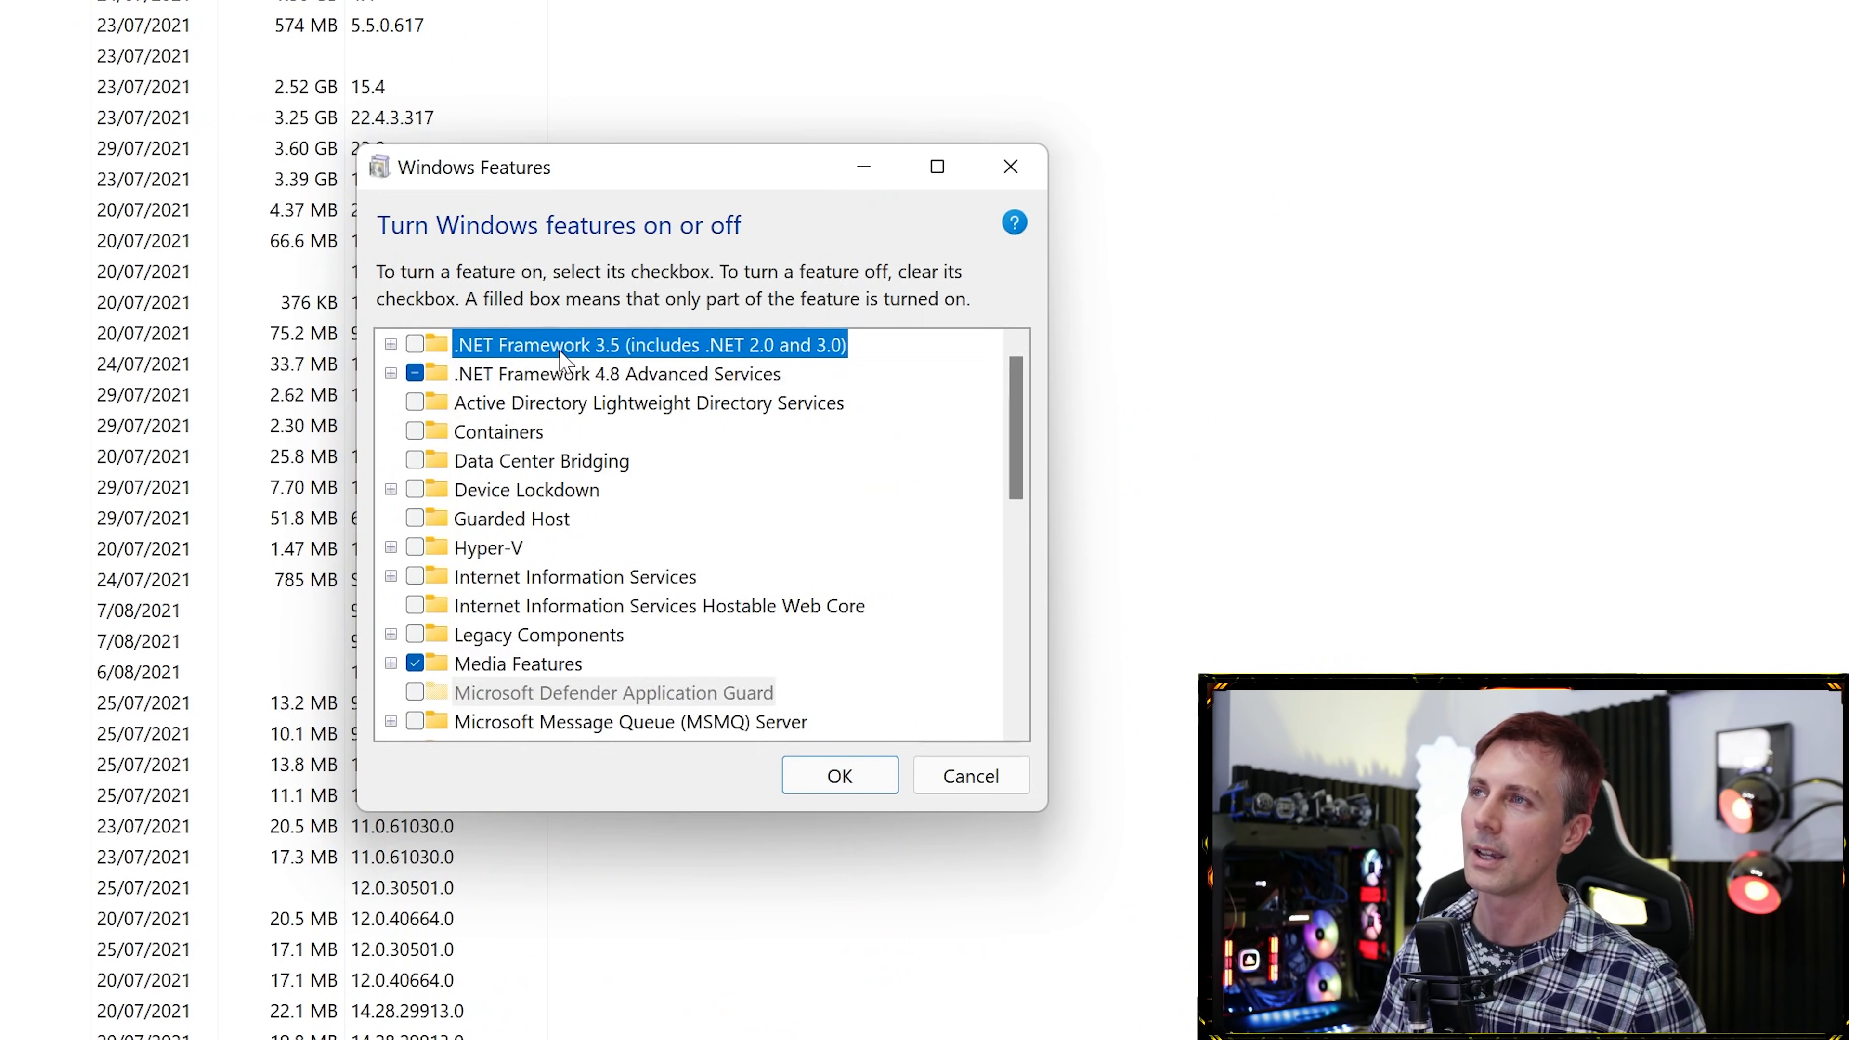
{"action": "scroll", "coordinate": [651, 526], "scroll_direction": "down", "scroll_amount": 1}
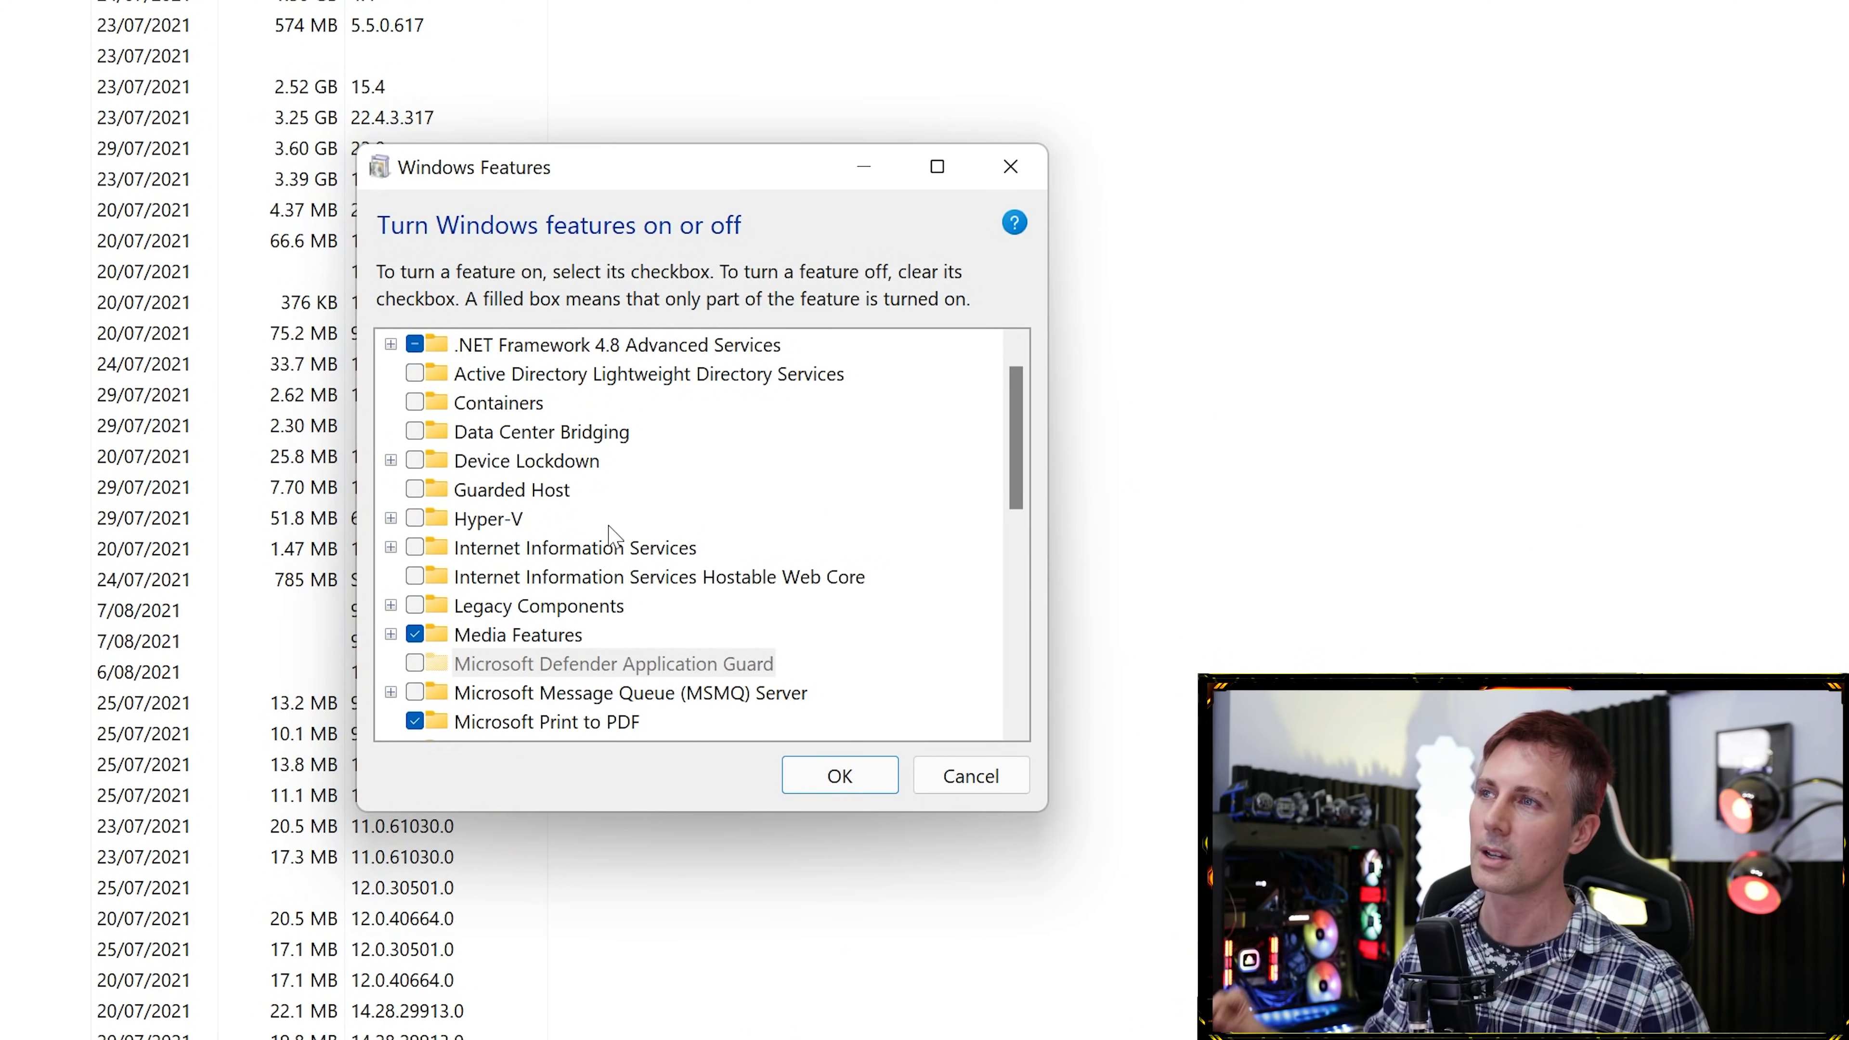
{"action": "left_click", "coordinate": [391, 634]}
{"action": "scroll", "coordinate": [503, 666], "scroll_direction": "down", "scroll_amount": 1}
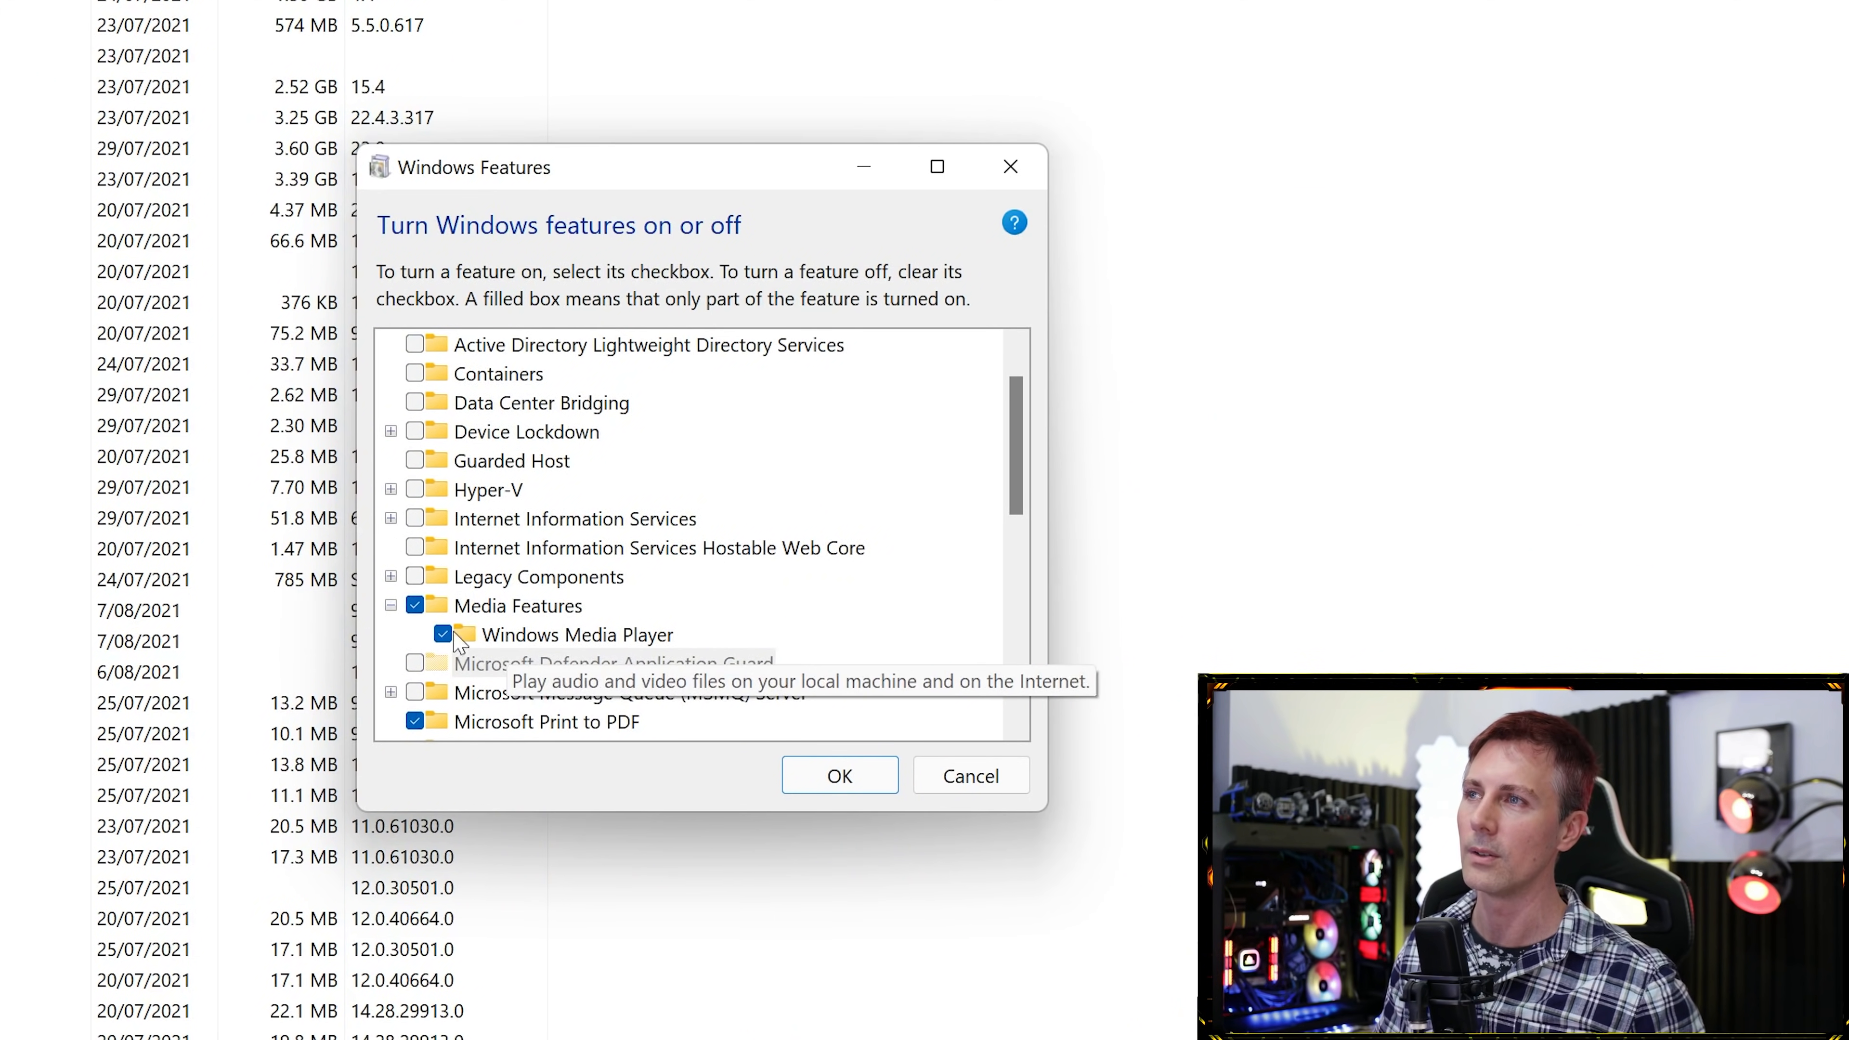
{"action": "left_click", "coordinate": [443, 635]}
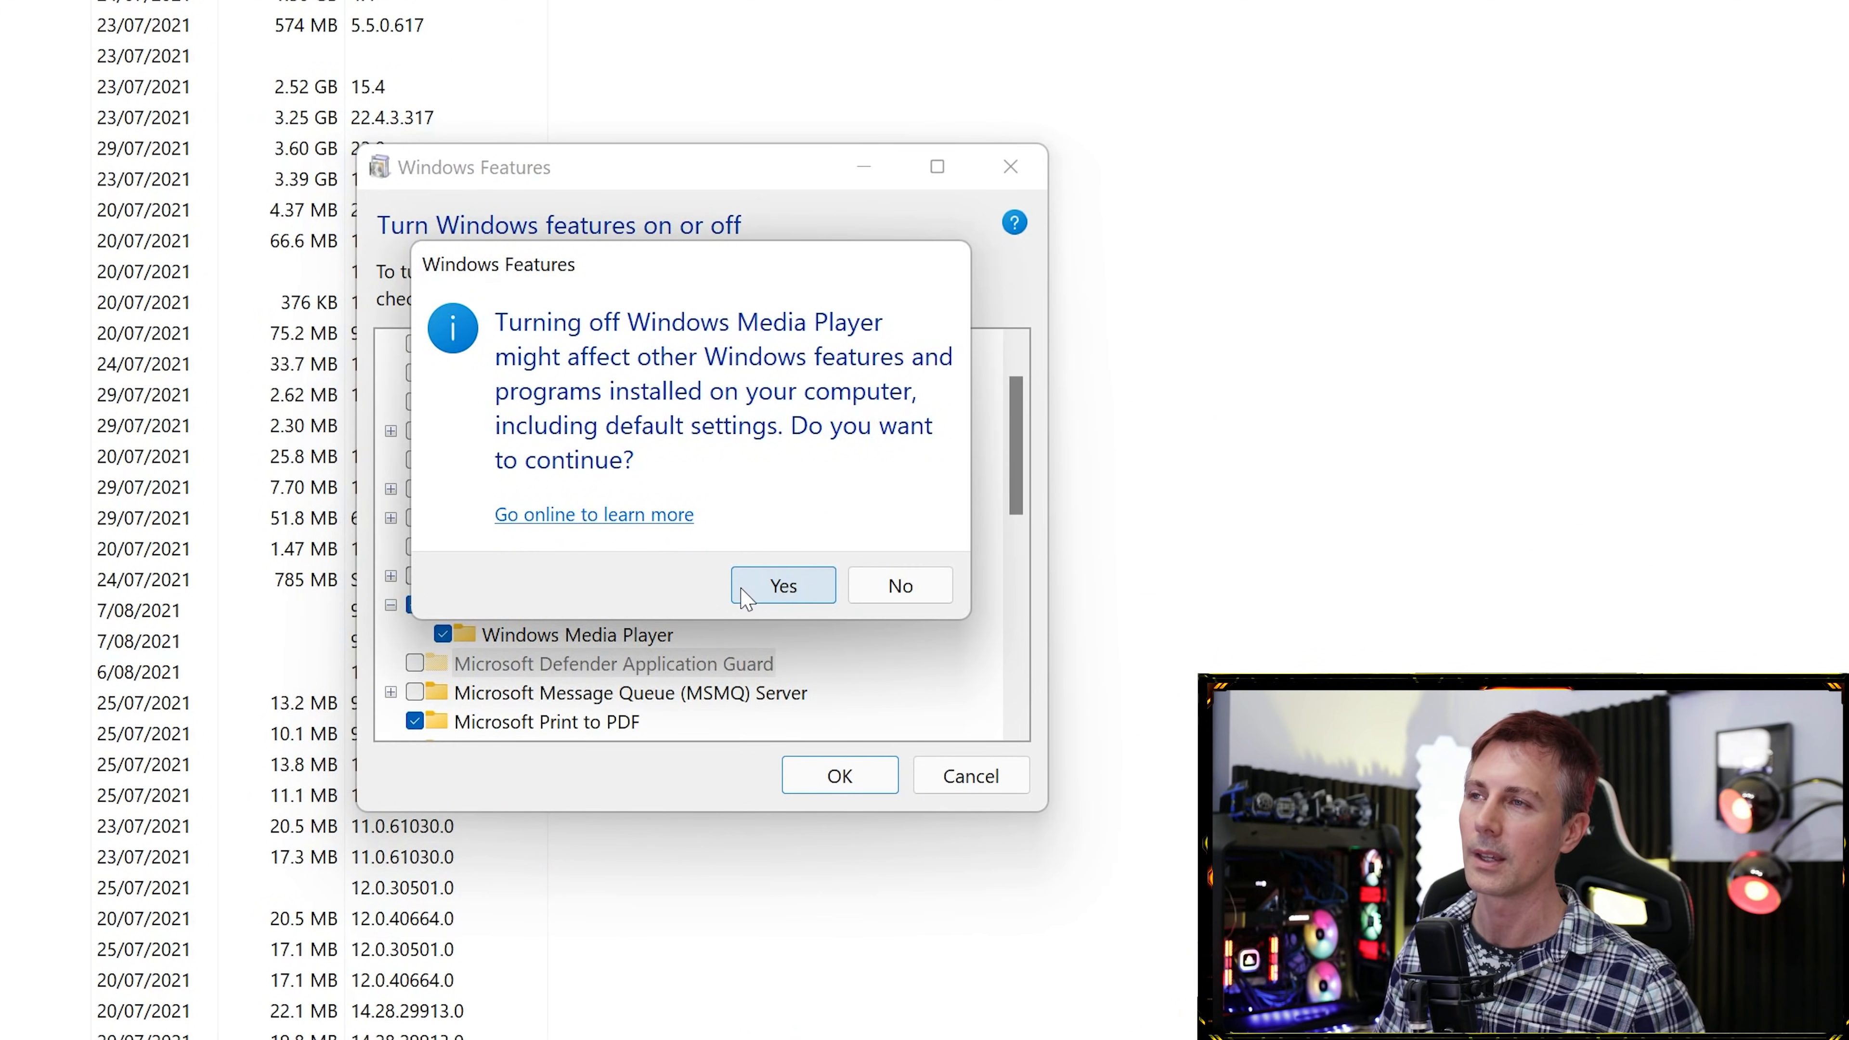
{"action": "left_click", "coordinate": [775, 592]}
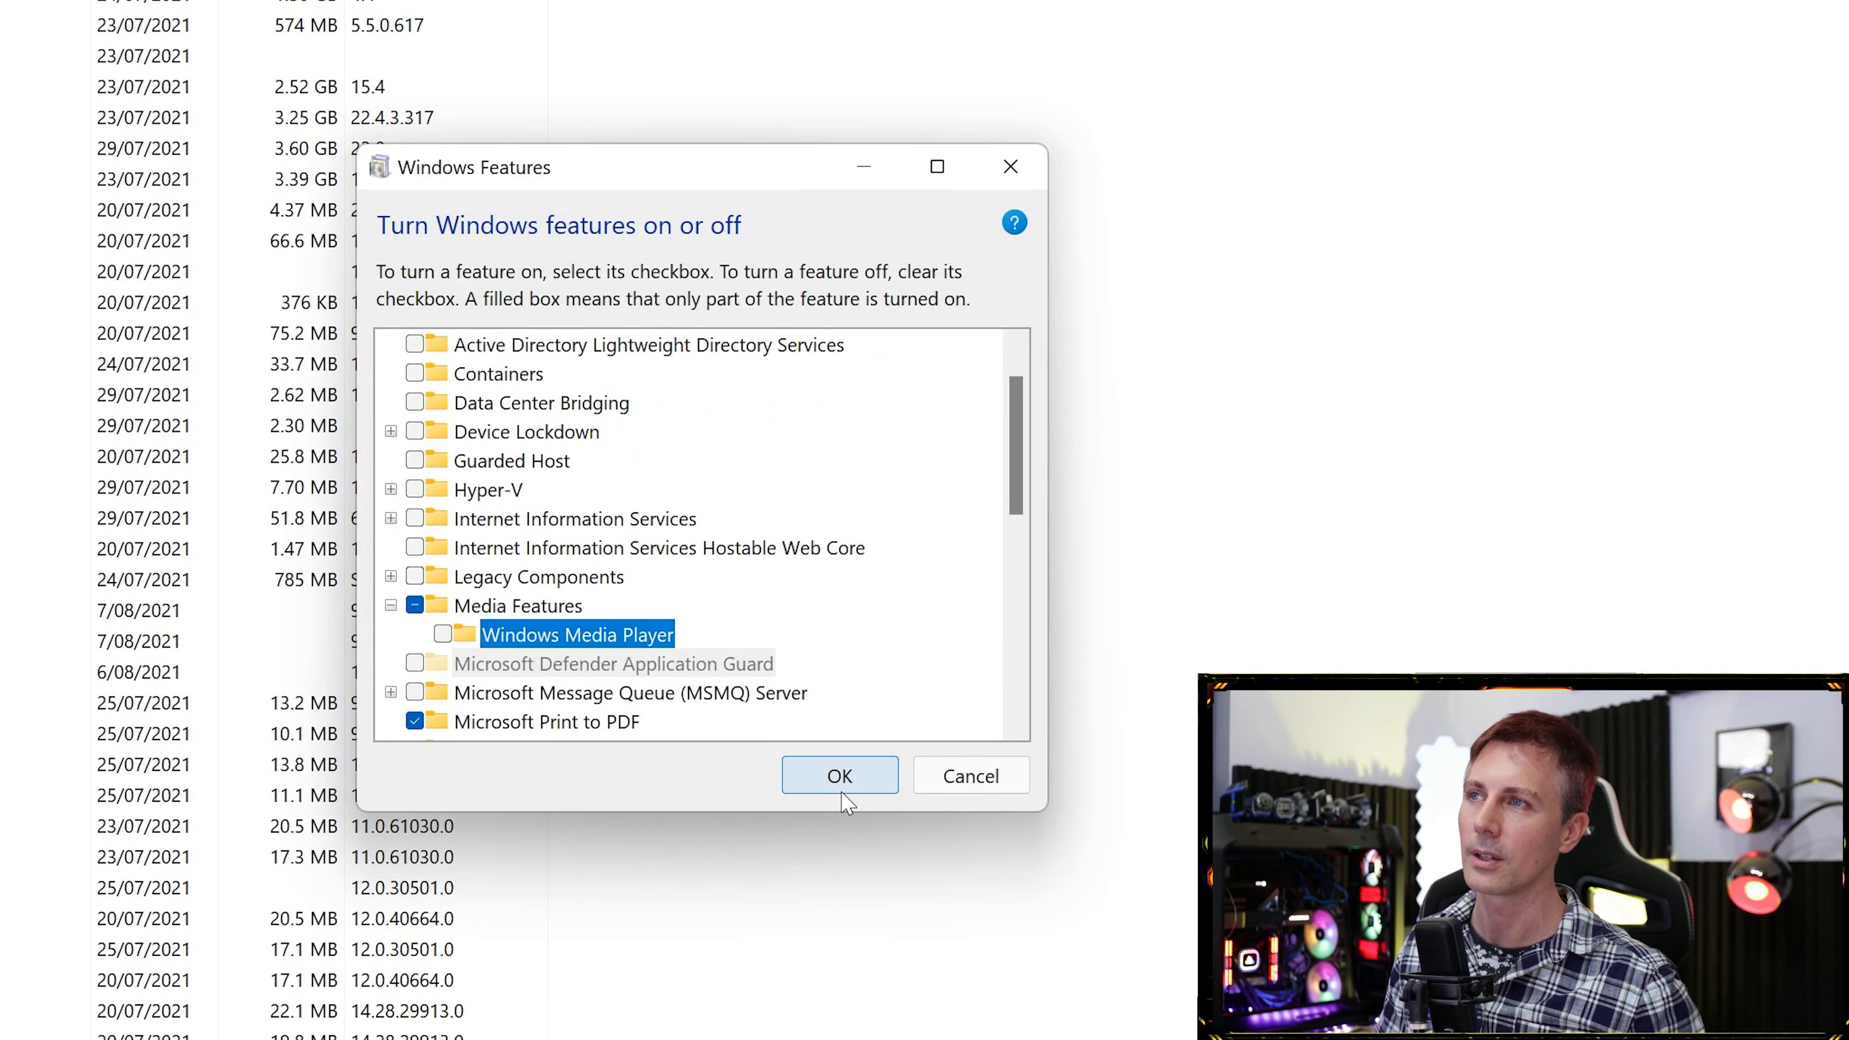
{"action": "left_click", "coordinate": [840, 776]}
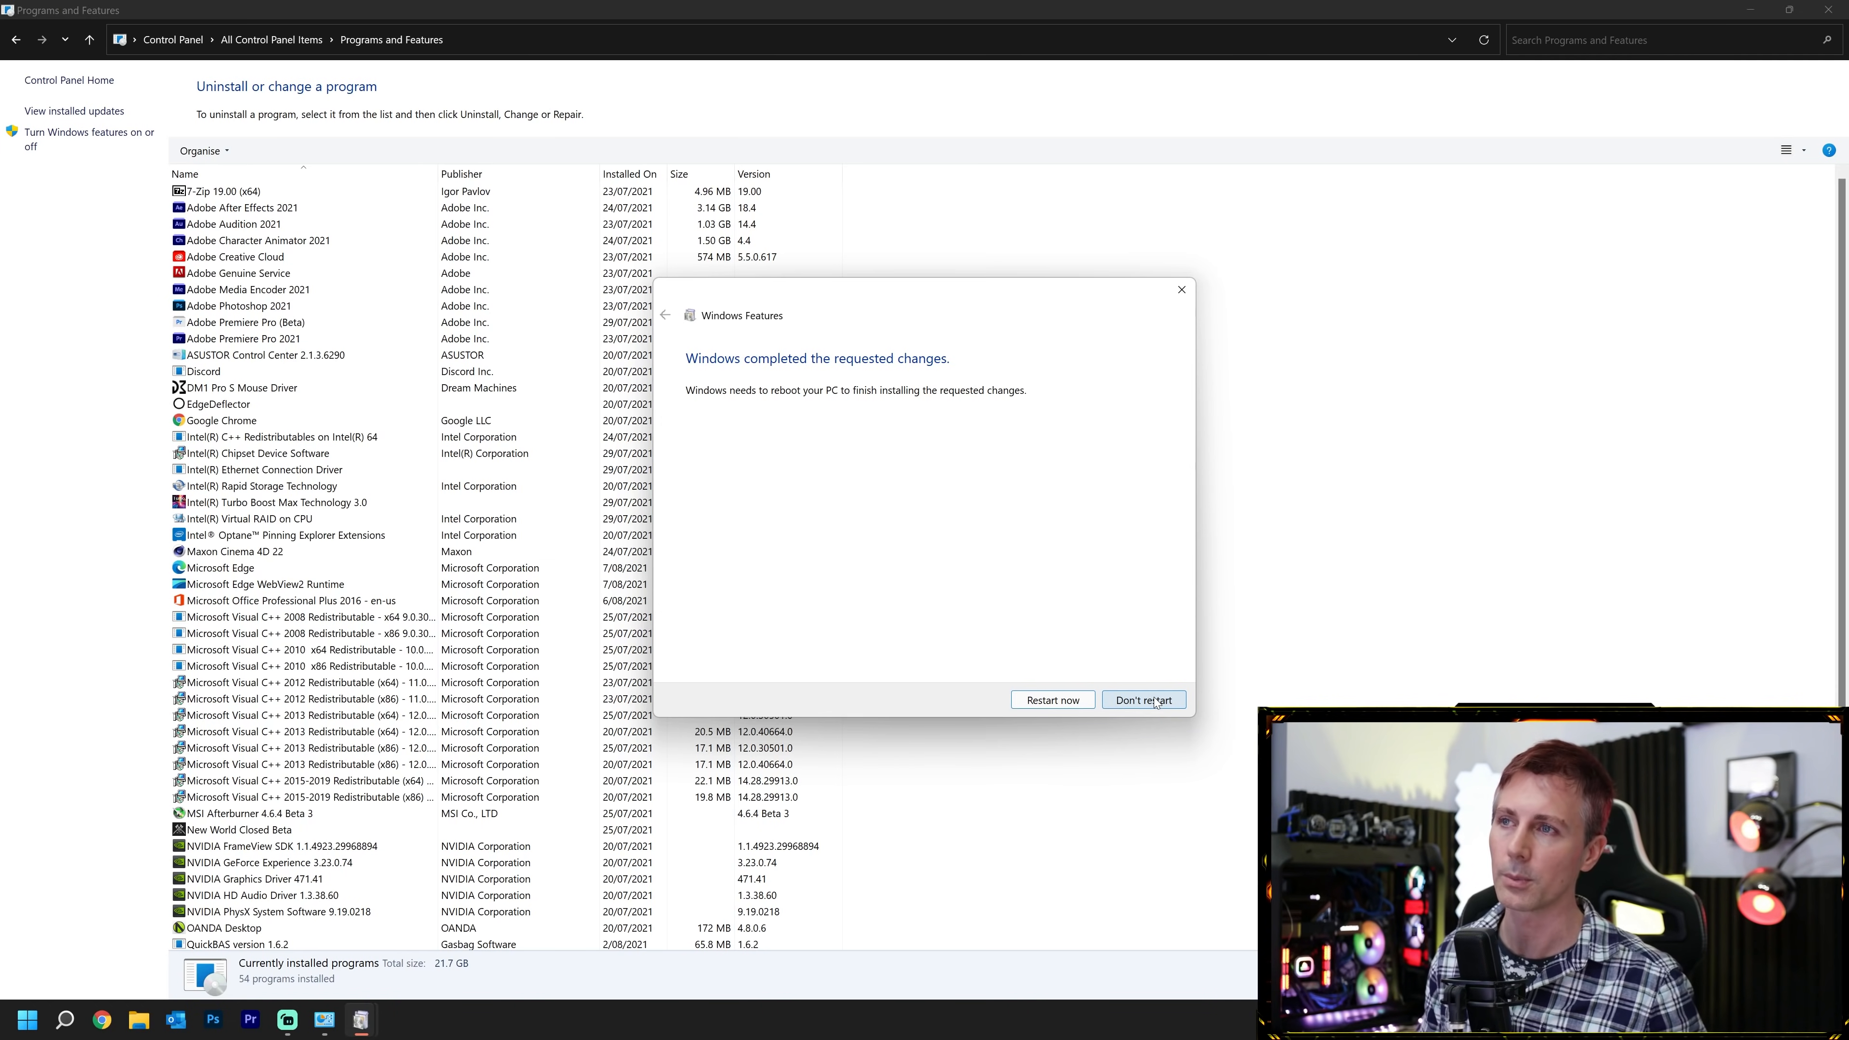
{"action": "left_click", "coordinate": [1143, 701]}
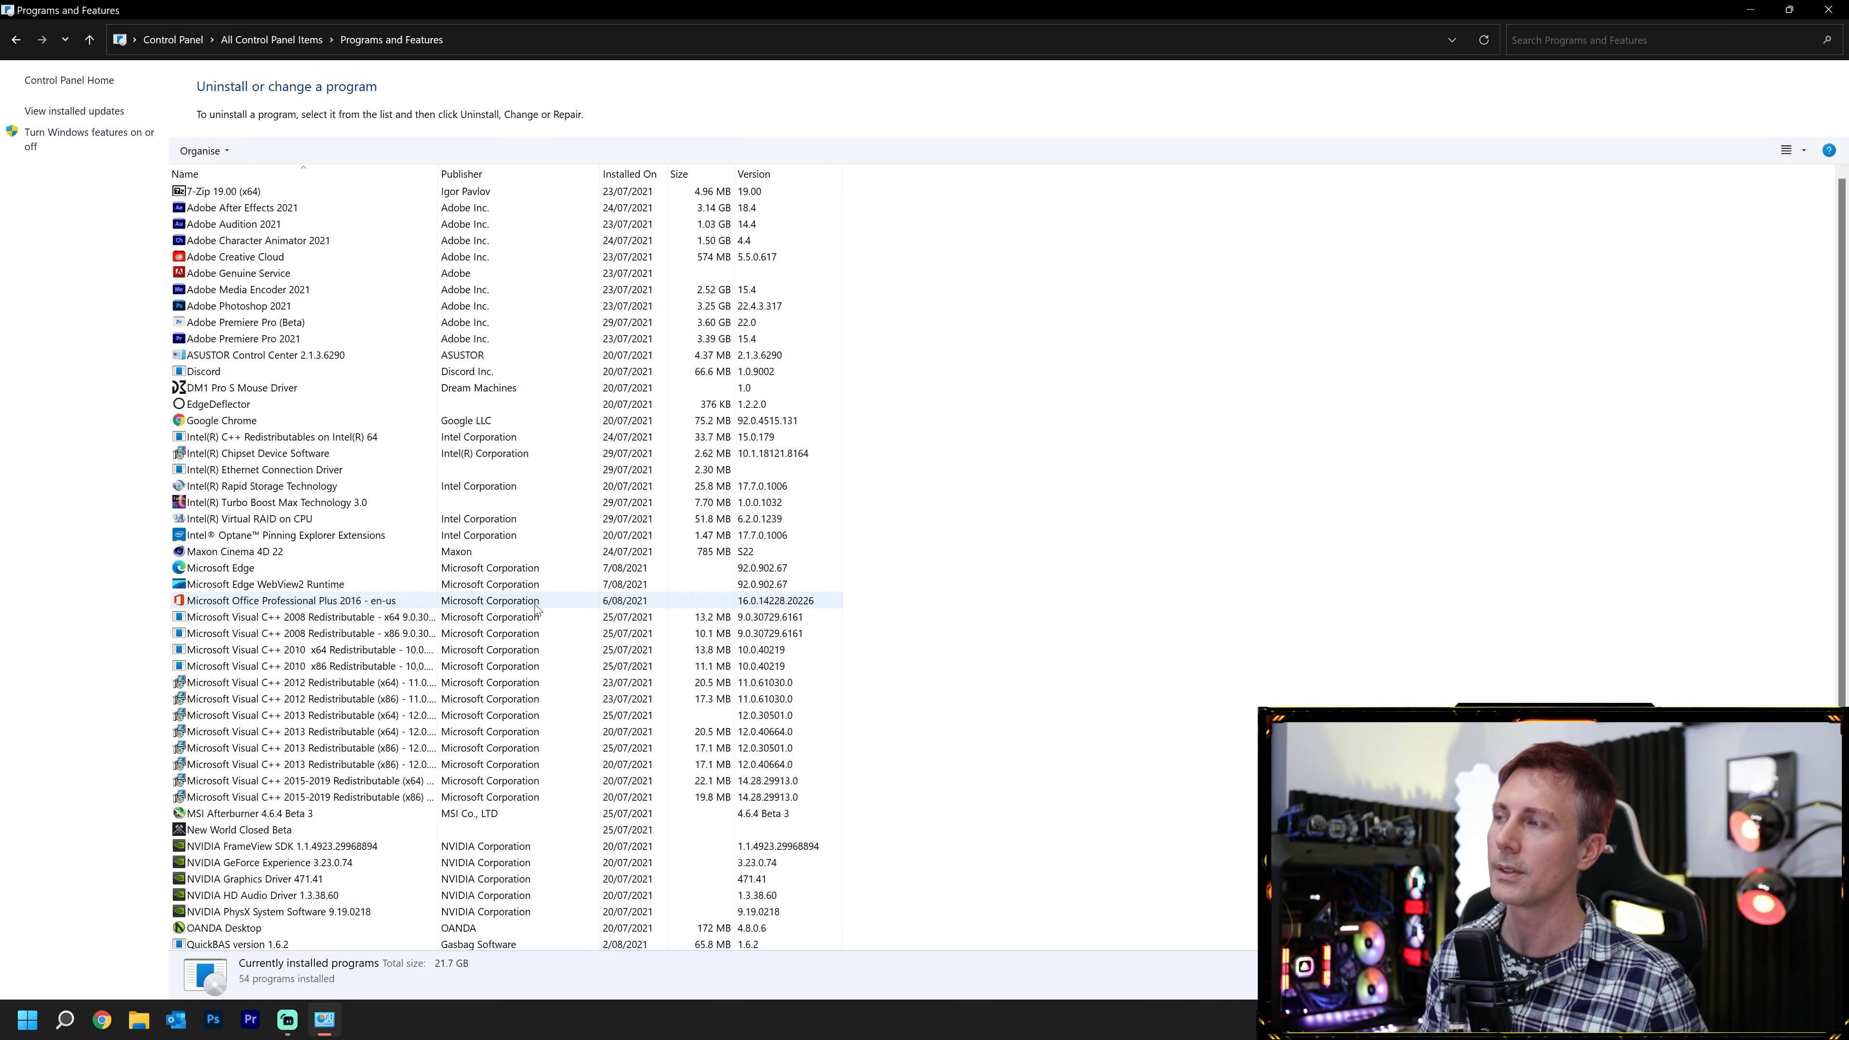
Return to the Control Panel overview and open the advanced power settings of the Balanced power plan.
{"action": "left_click", "coordinate": [55, 81]}
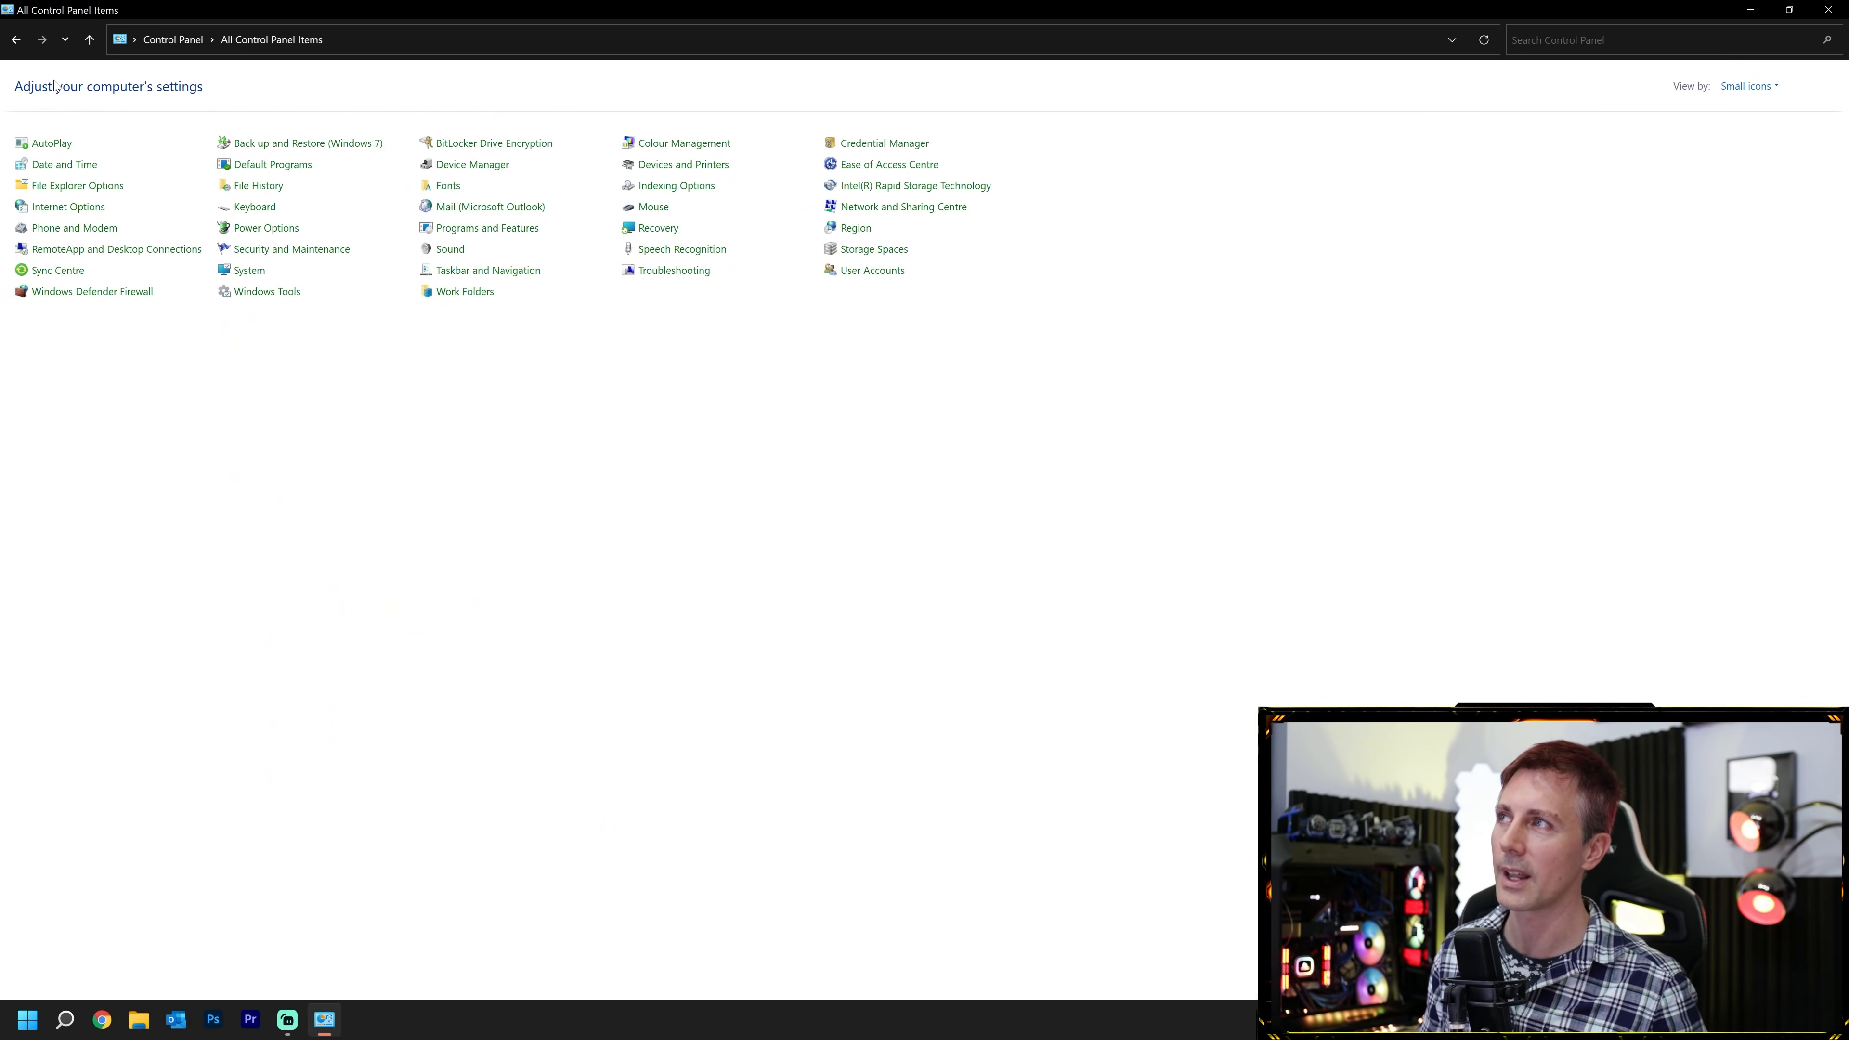
{"action": "left_click", "coordinate": [266, 231]}
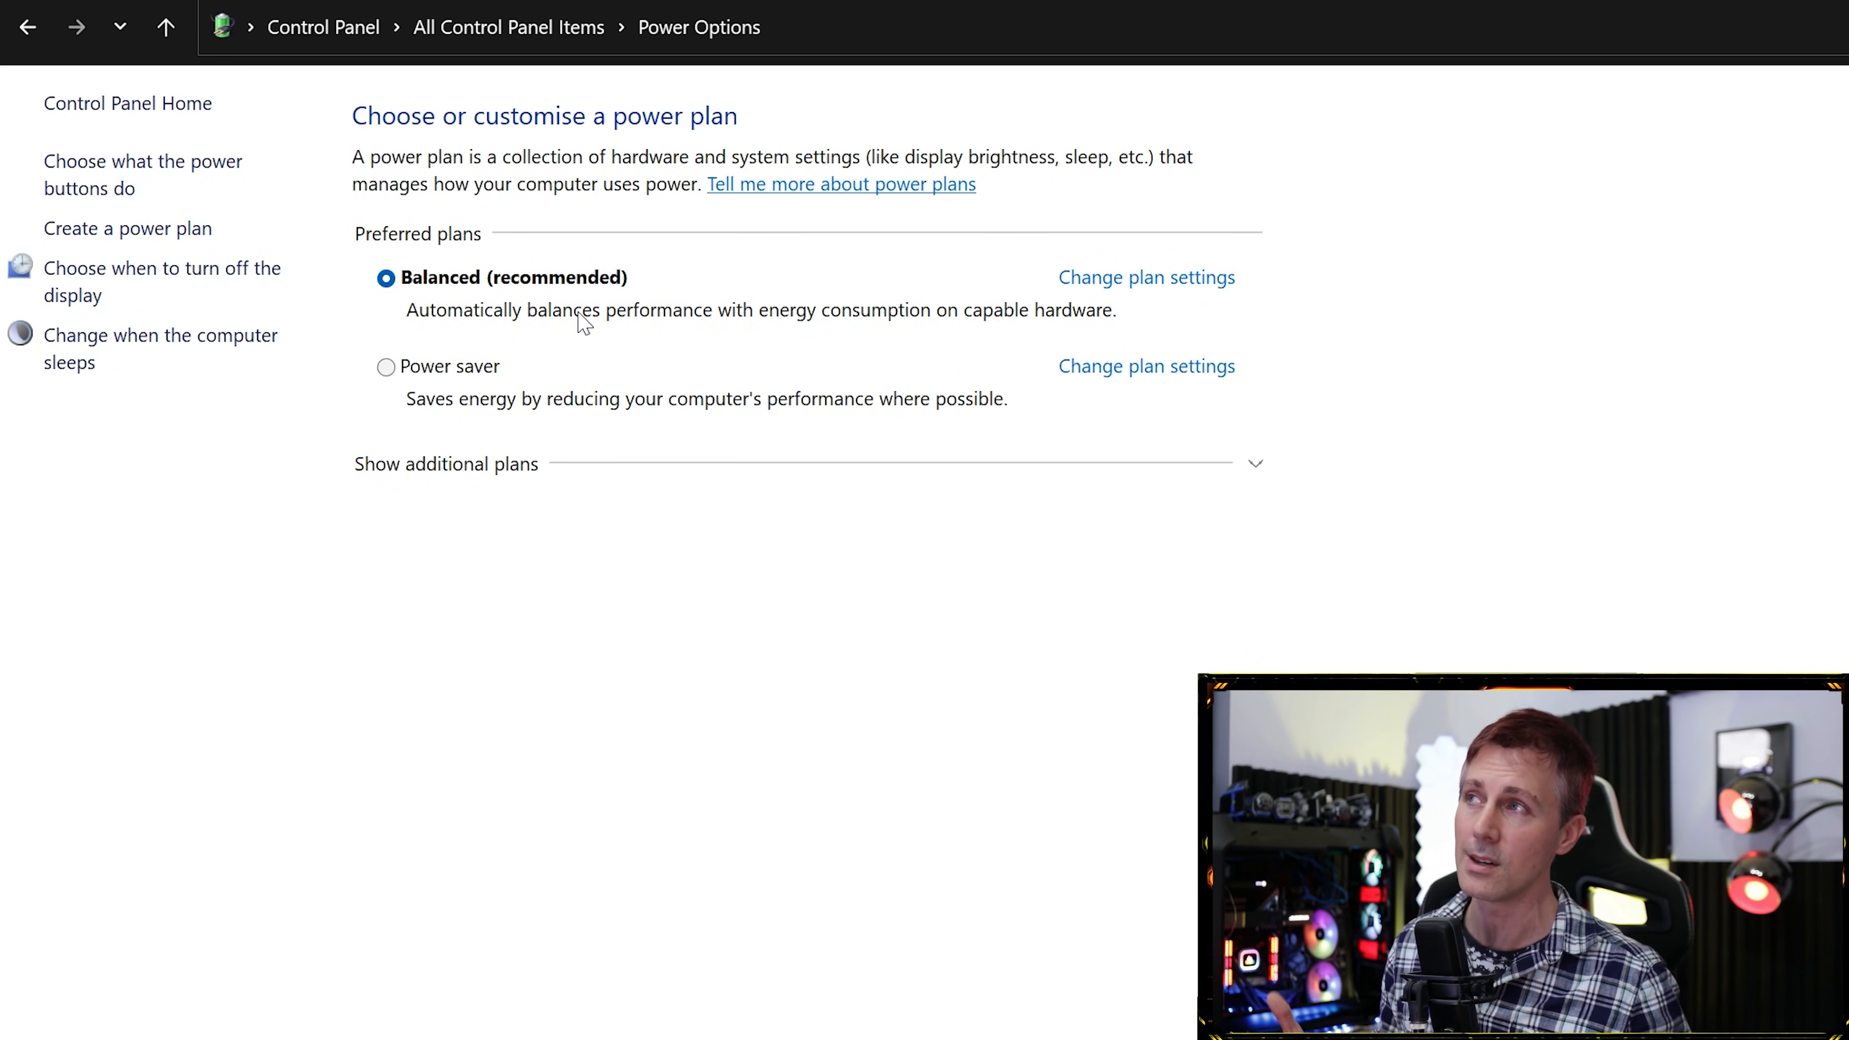
{"action": "left_click", "coordinate": [1145, 284]}
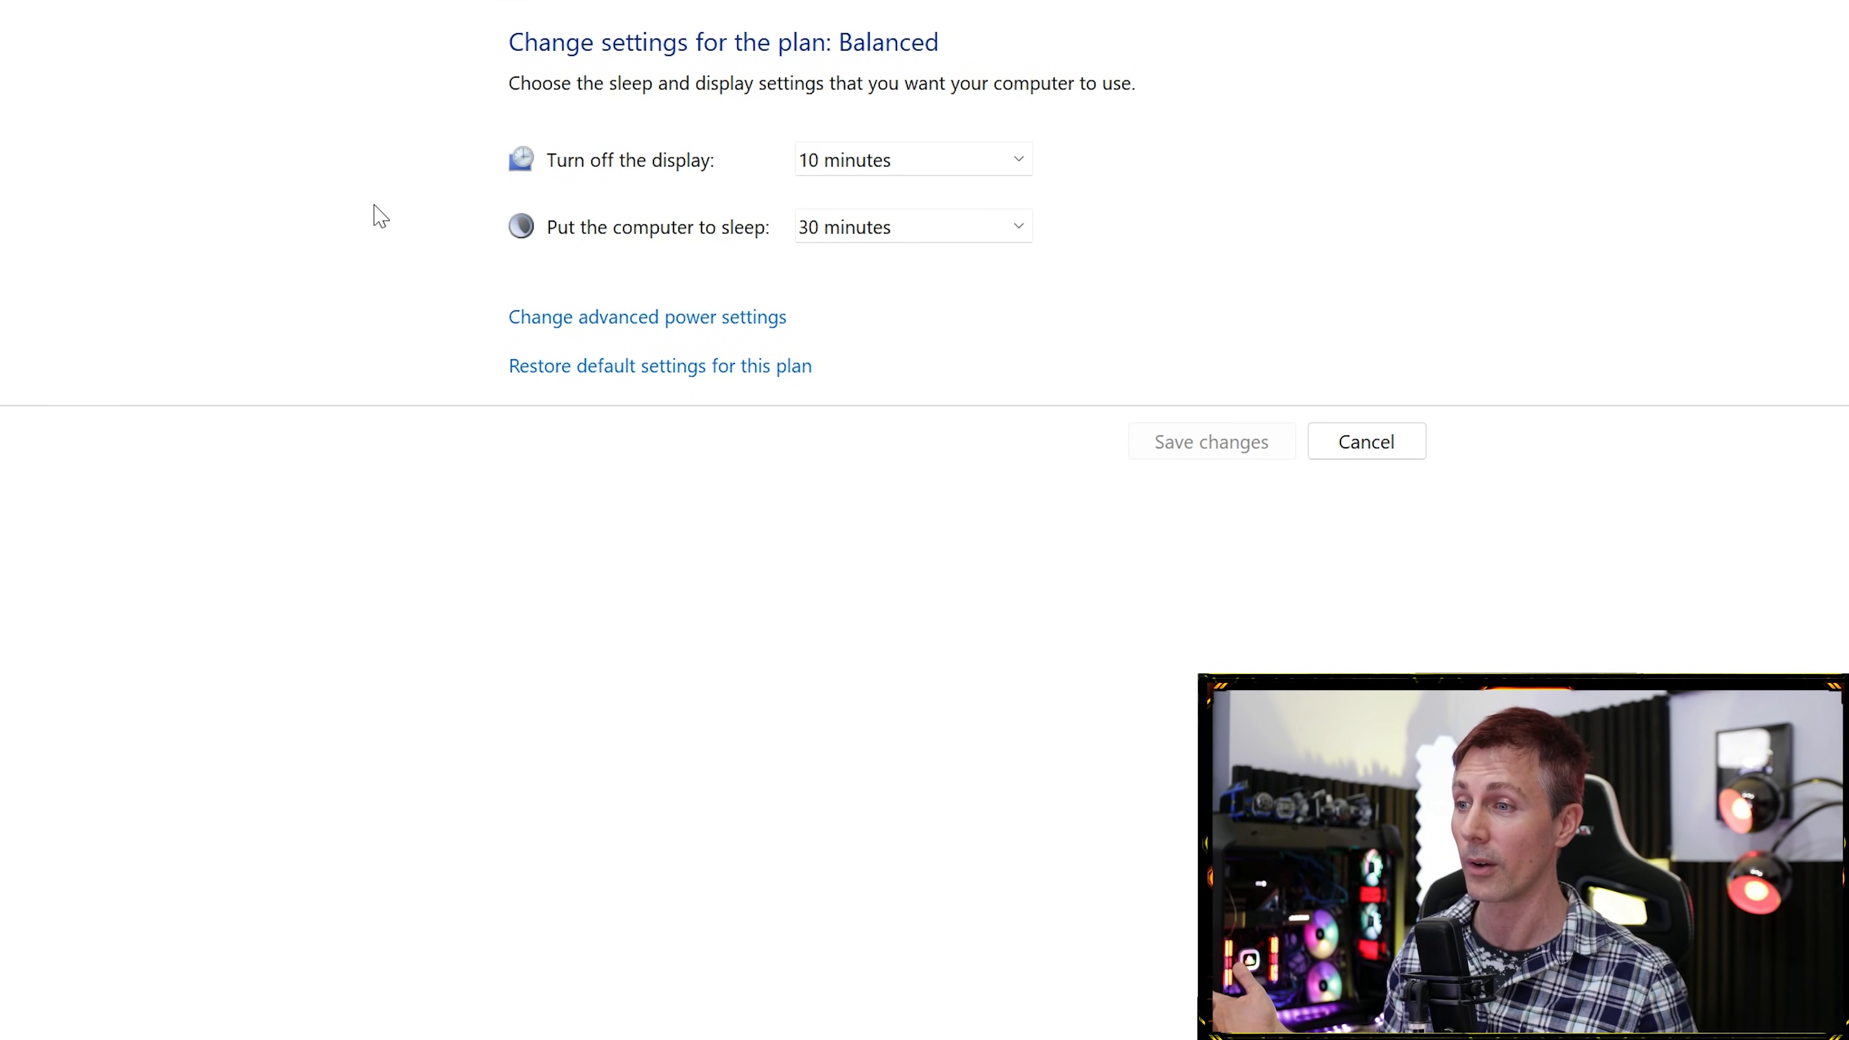
{"action": "left_click", "coordinate": [678, 328]}
{"action": "left_click_drag", "start_coordinate": [29, 102], "coordinate": [57, 314]}
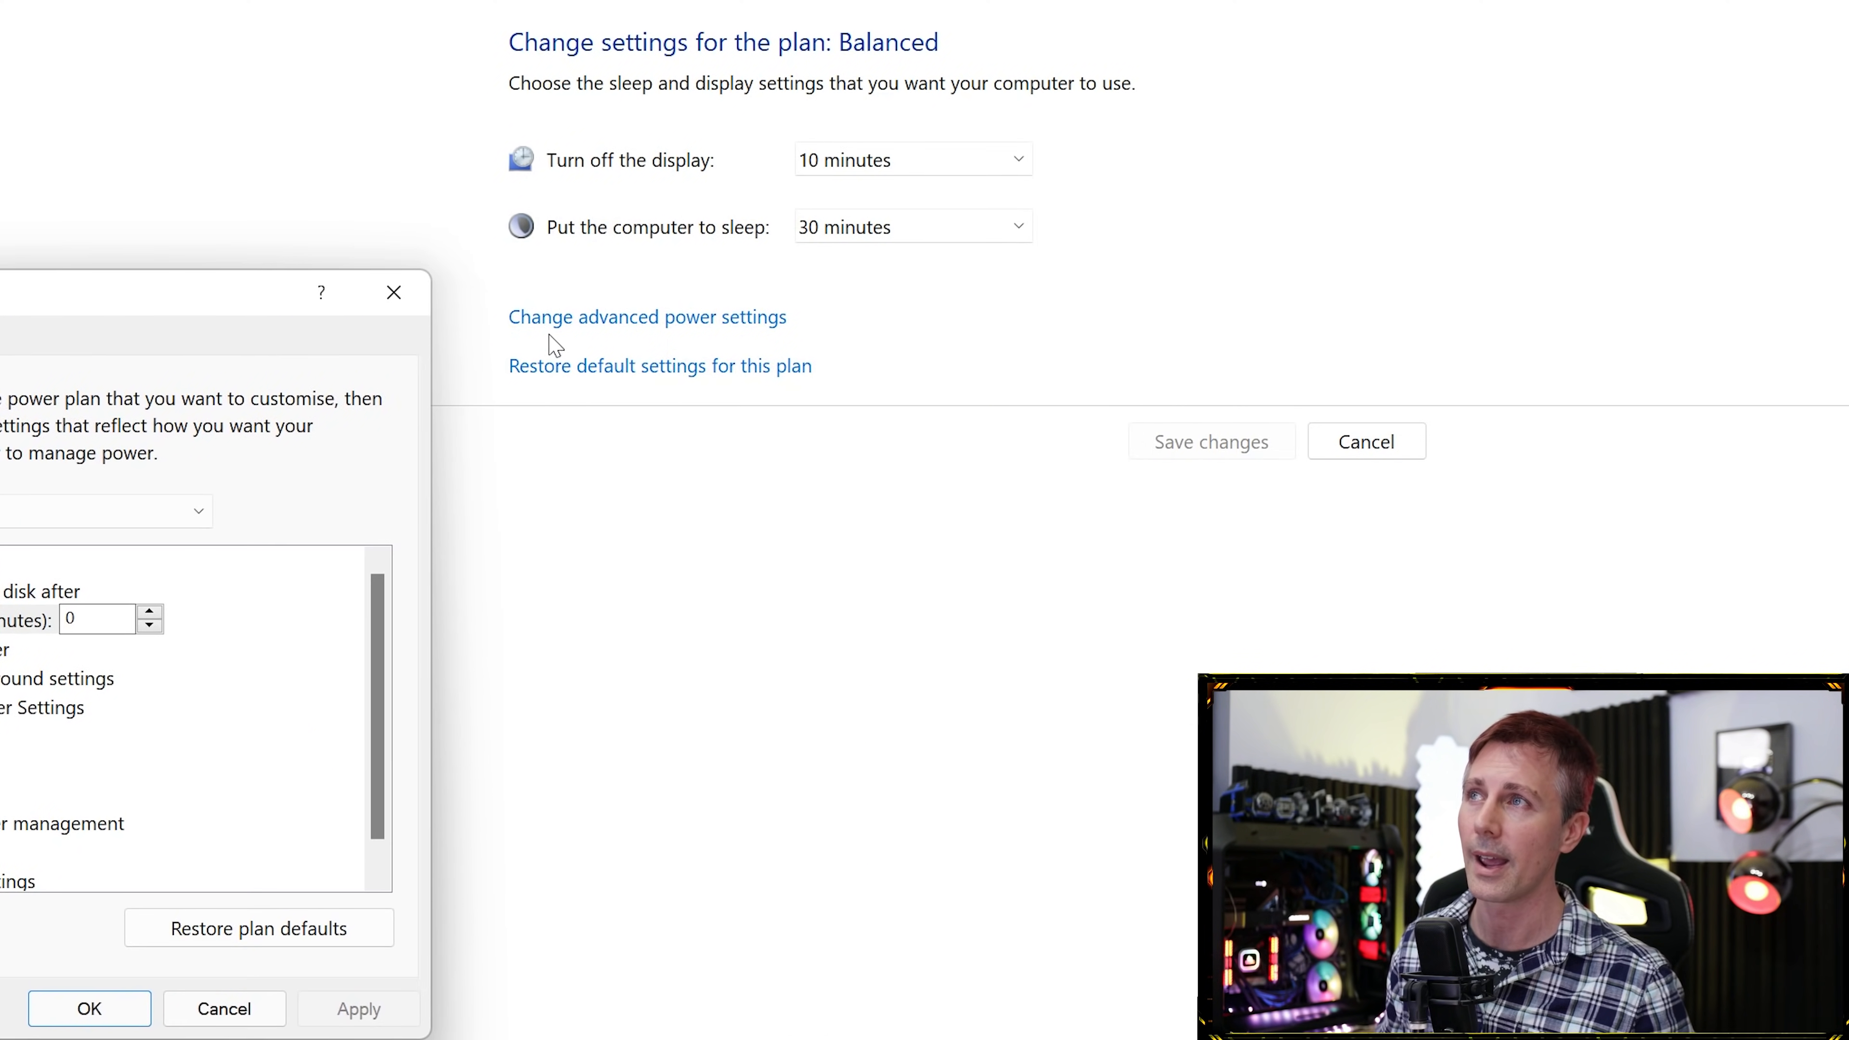
{"action": "left_click", "coordinate": [263, 1002]}
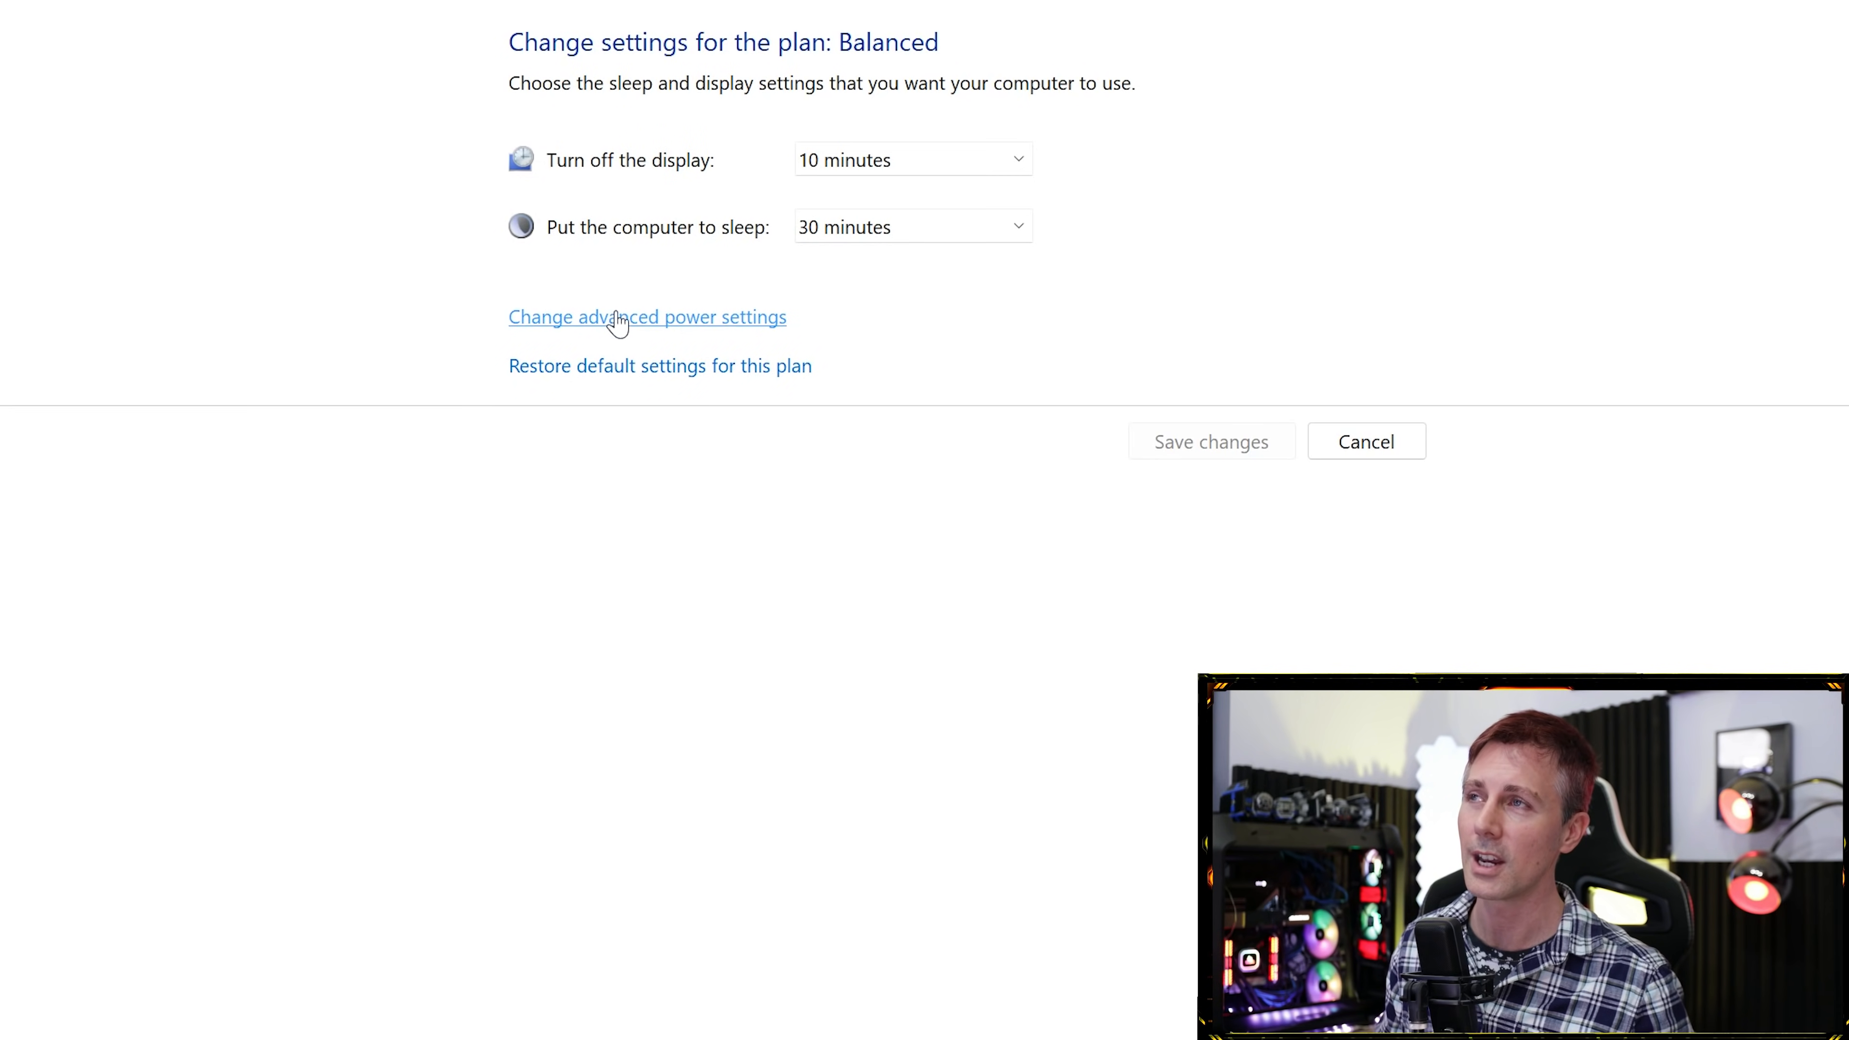
{"action": "left_click", "coordinate": [667, 317]}
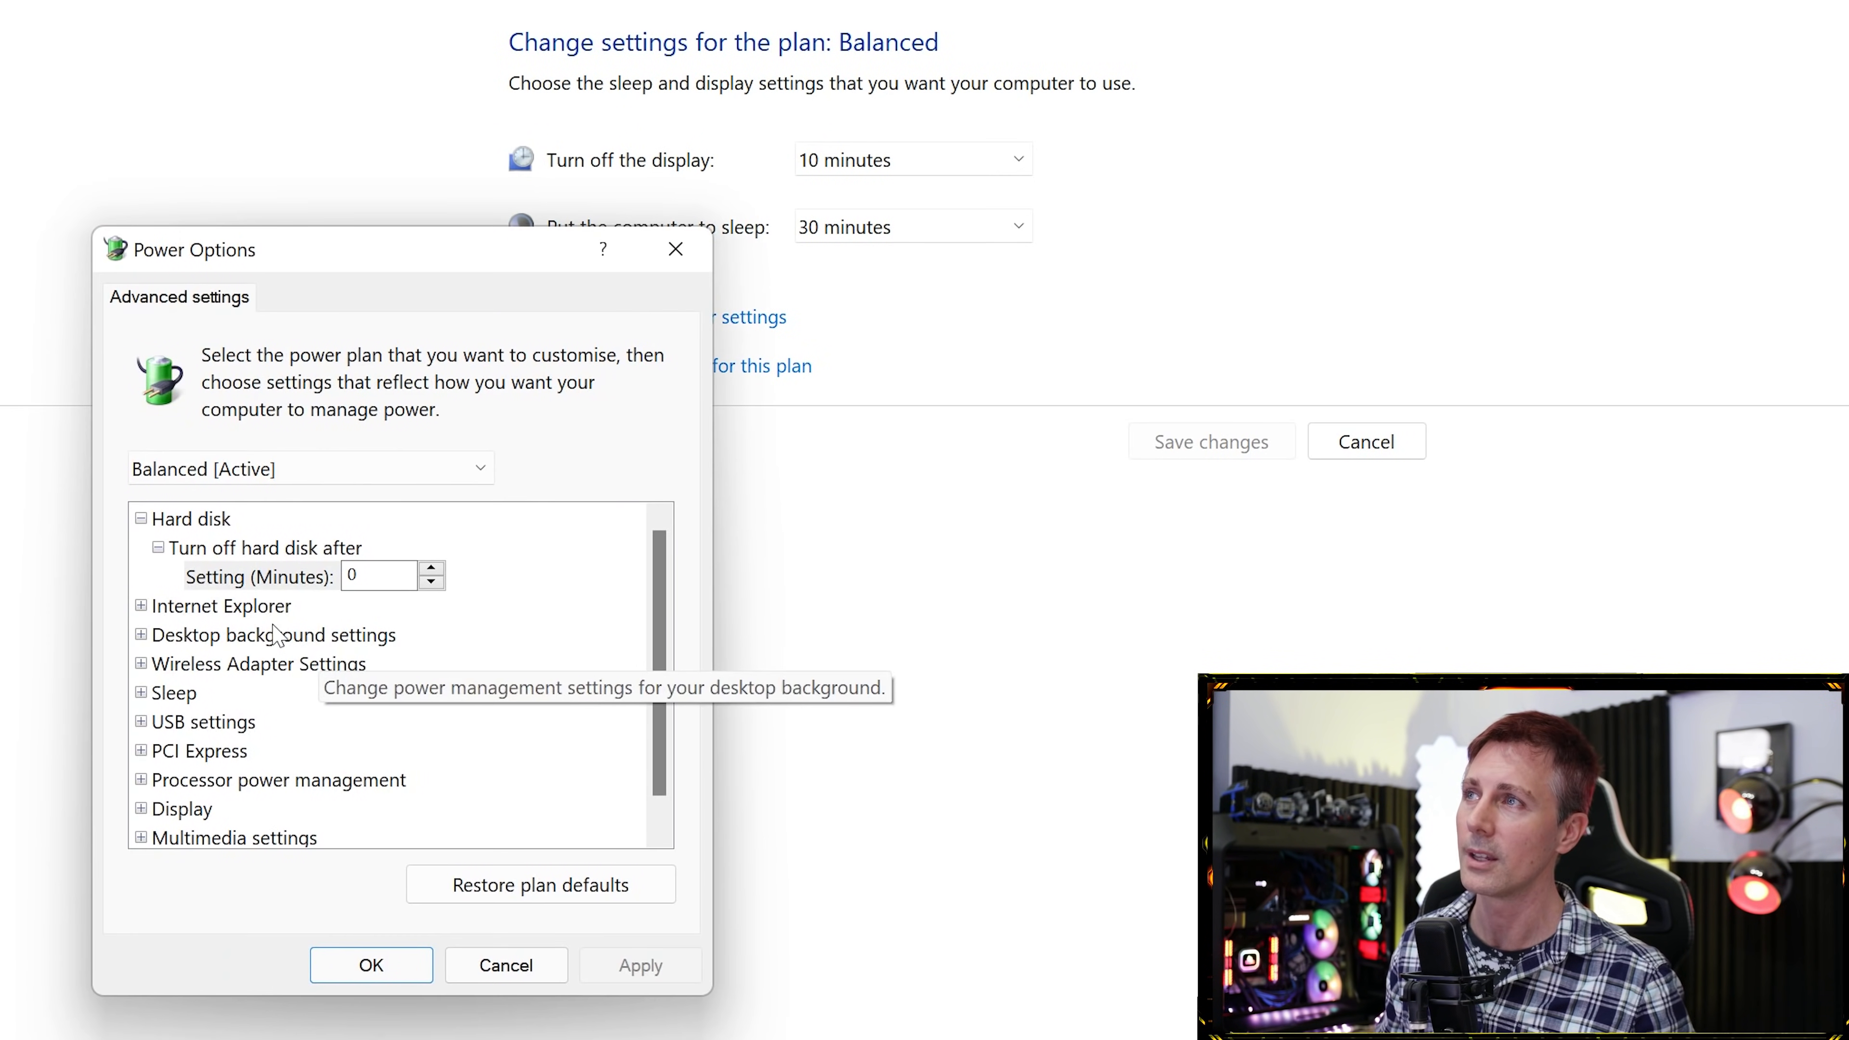
Set the time for turning off the hard disk to 0 minutes.
{"action": "left_click", "coordinate": [218, 581]}
{"action": "left_click", "coordinate": [286, 573]}
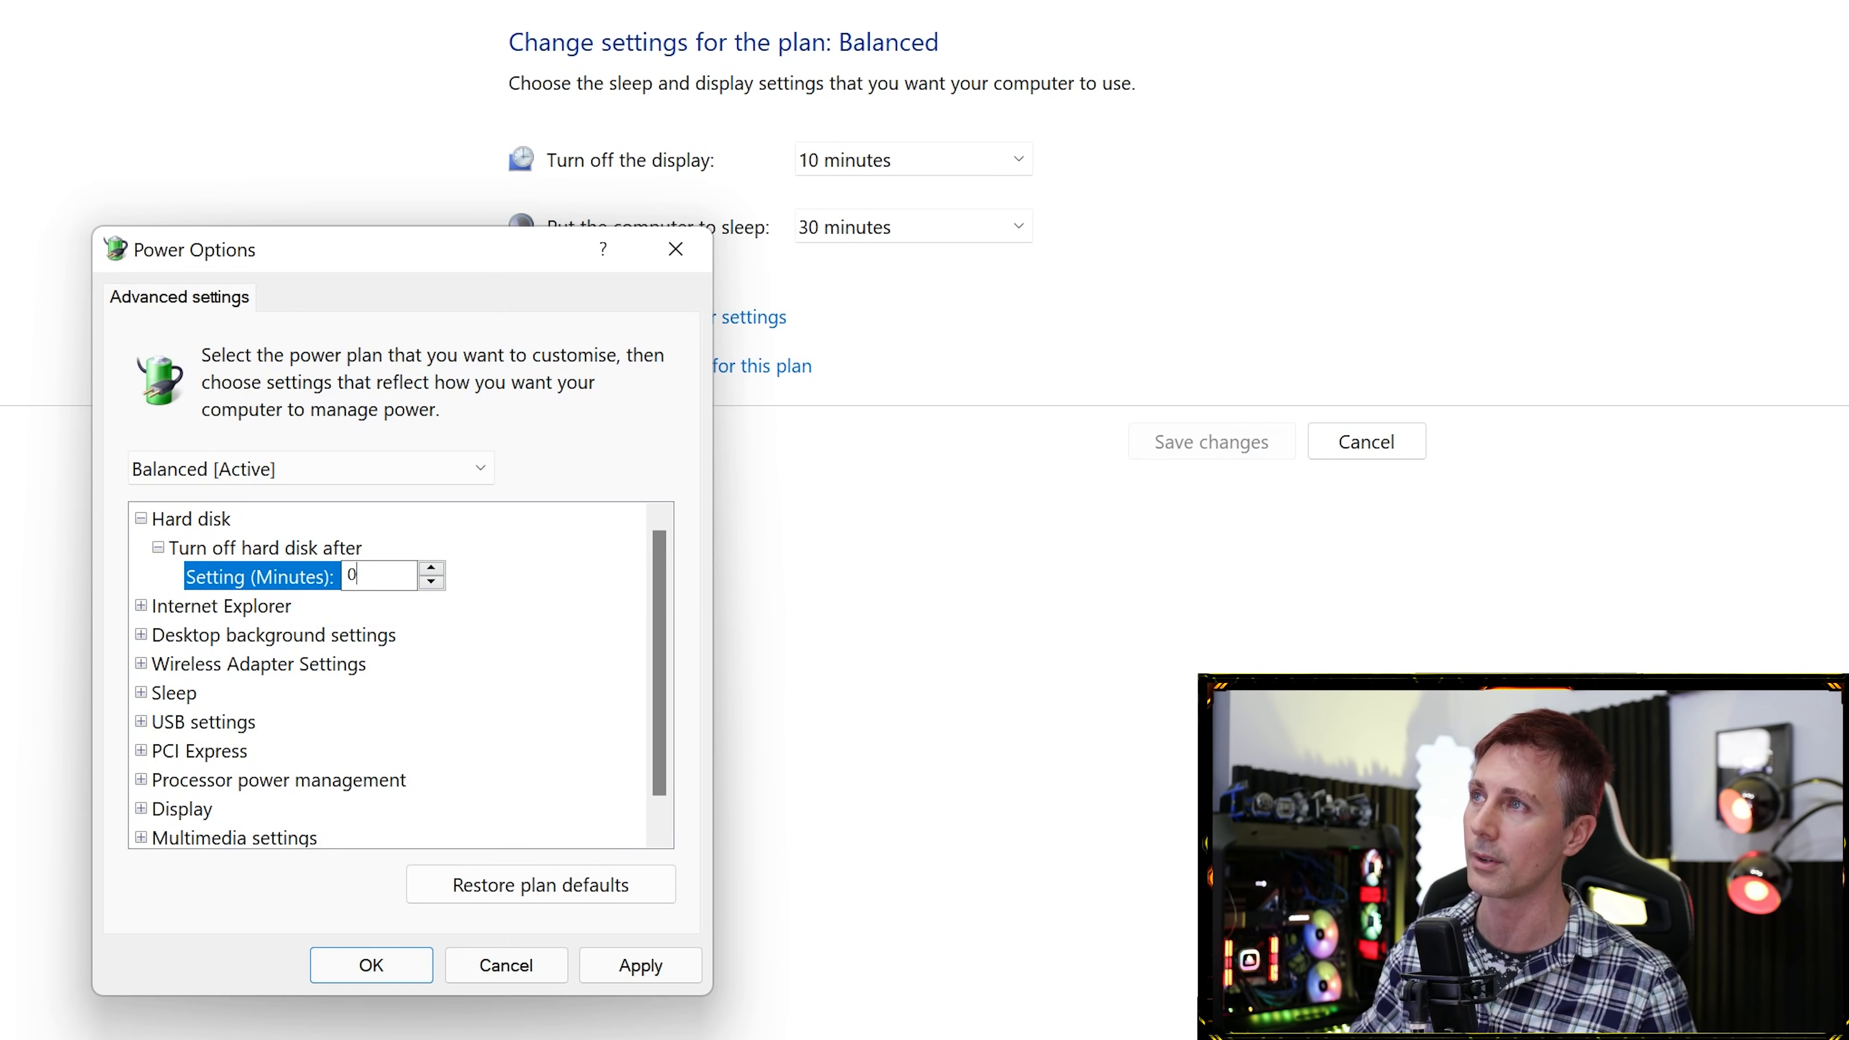
{"action": "type", "text": "0"}
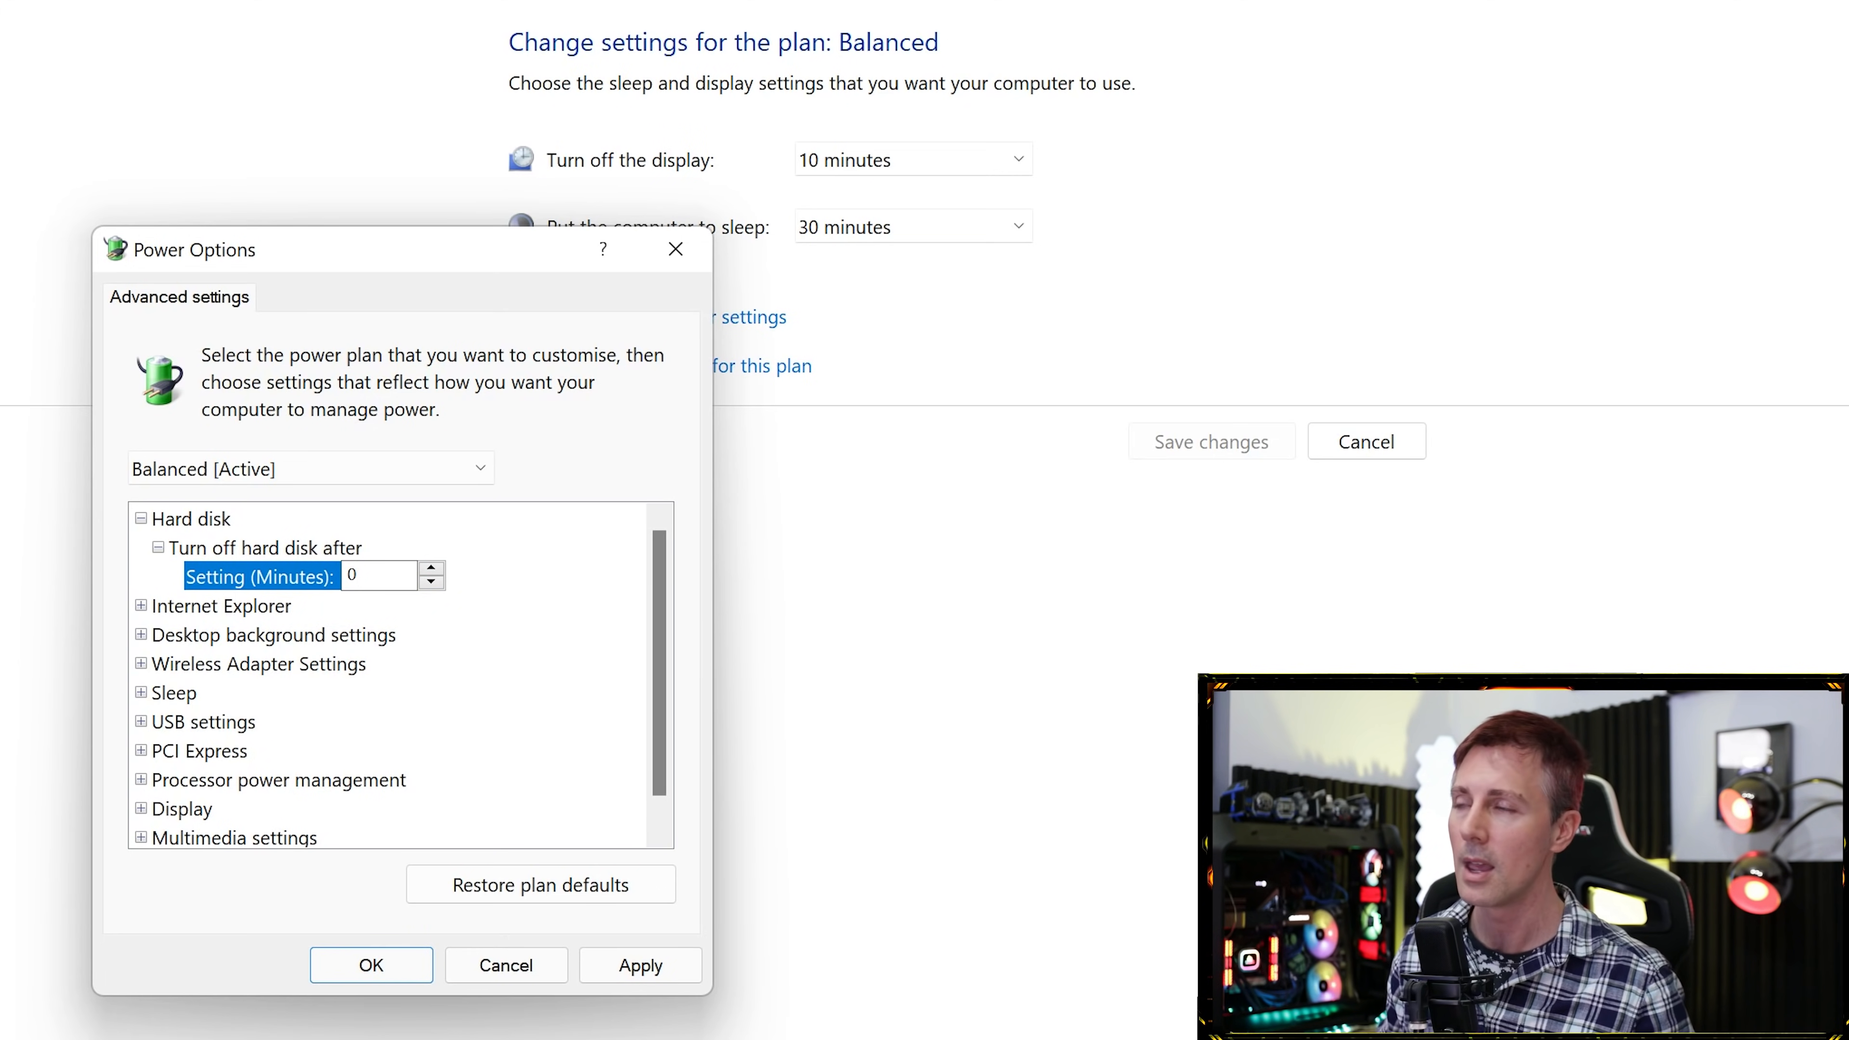
Expand the Internet Explorer JavaScript timer frequency and set the desktop background slide show to Paused.
{"action": "left_click", "coordinate": [142, 607]}
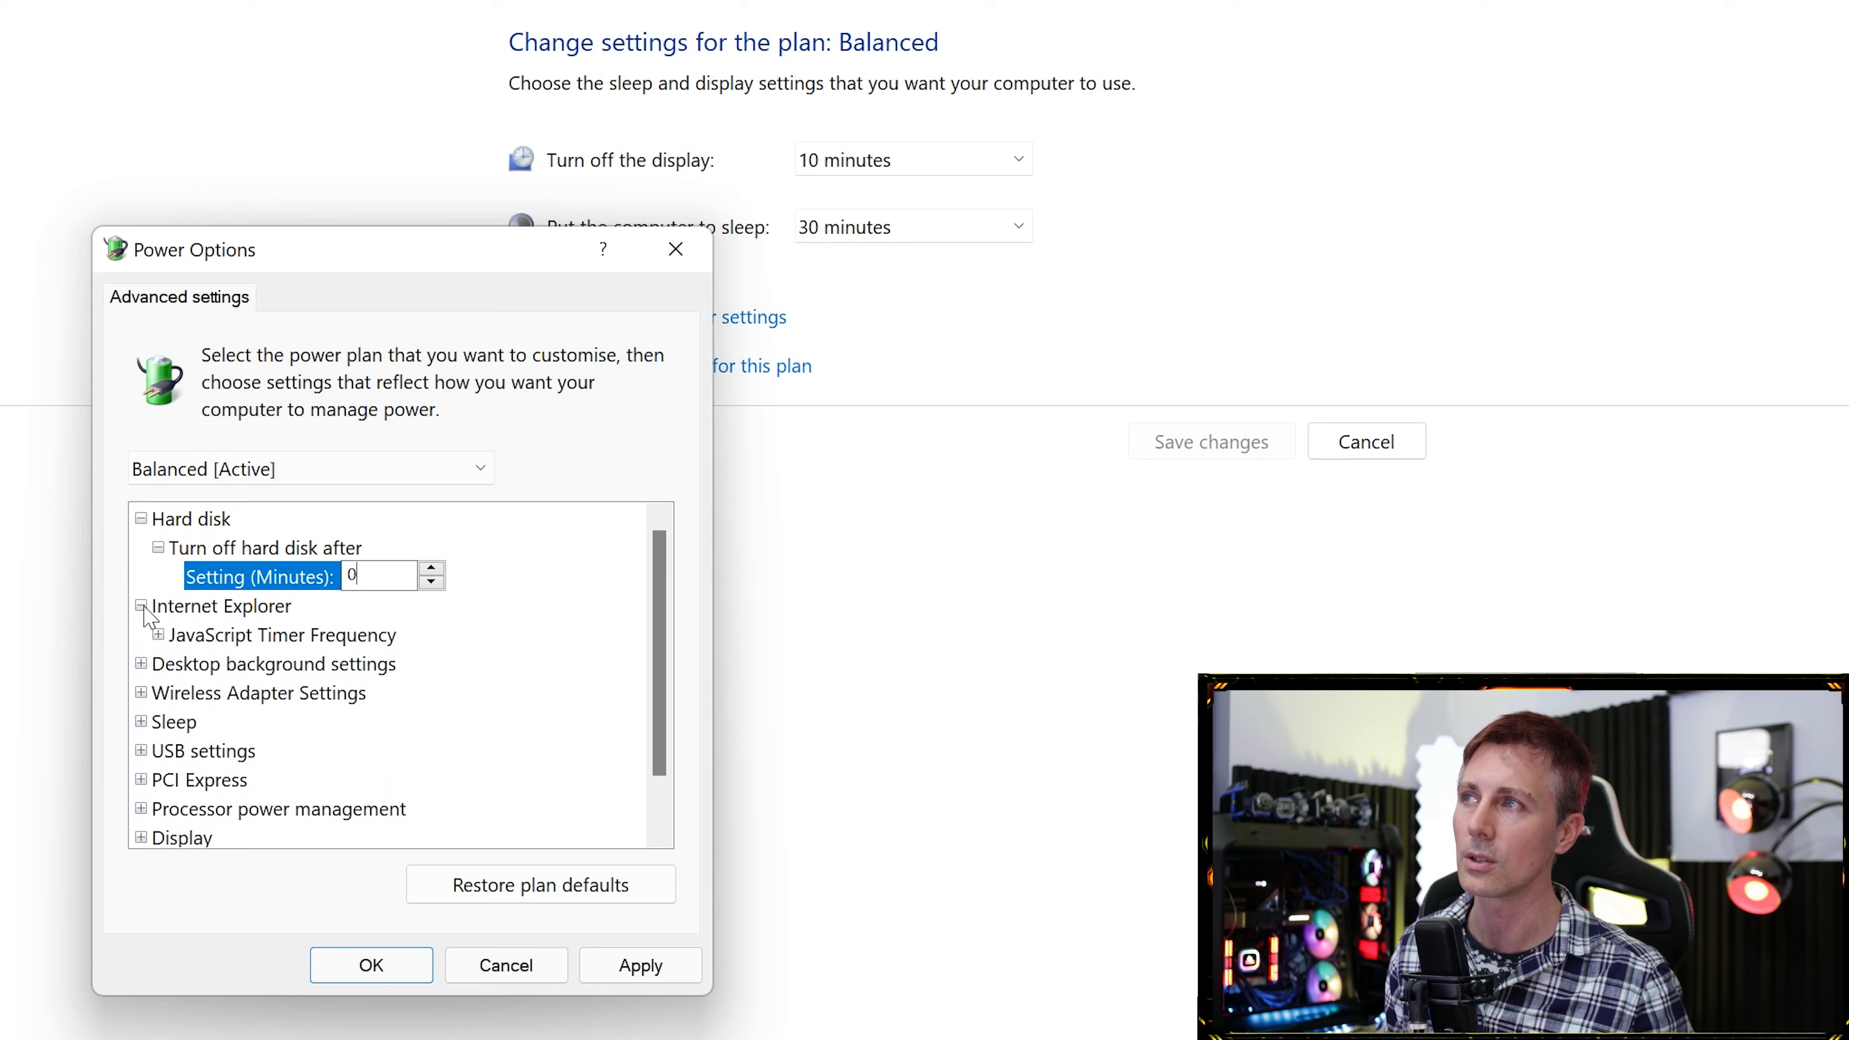
{"action": "left_click", "coordinate": [157, 635]}
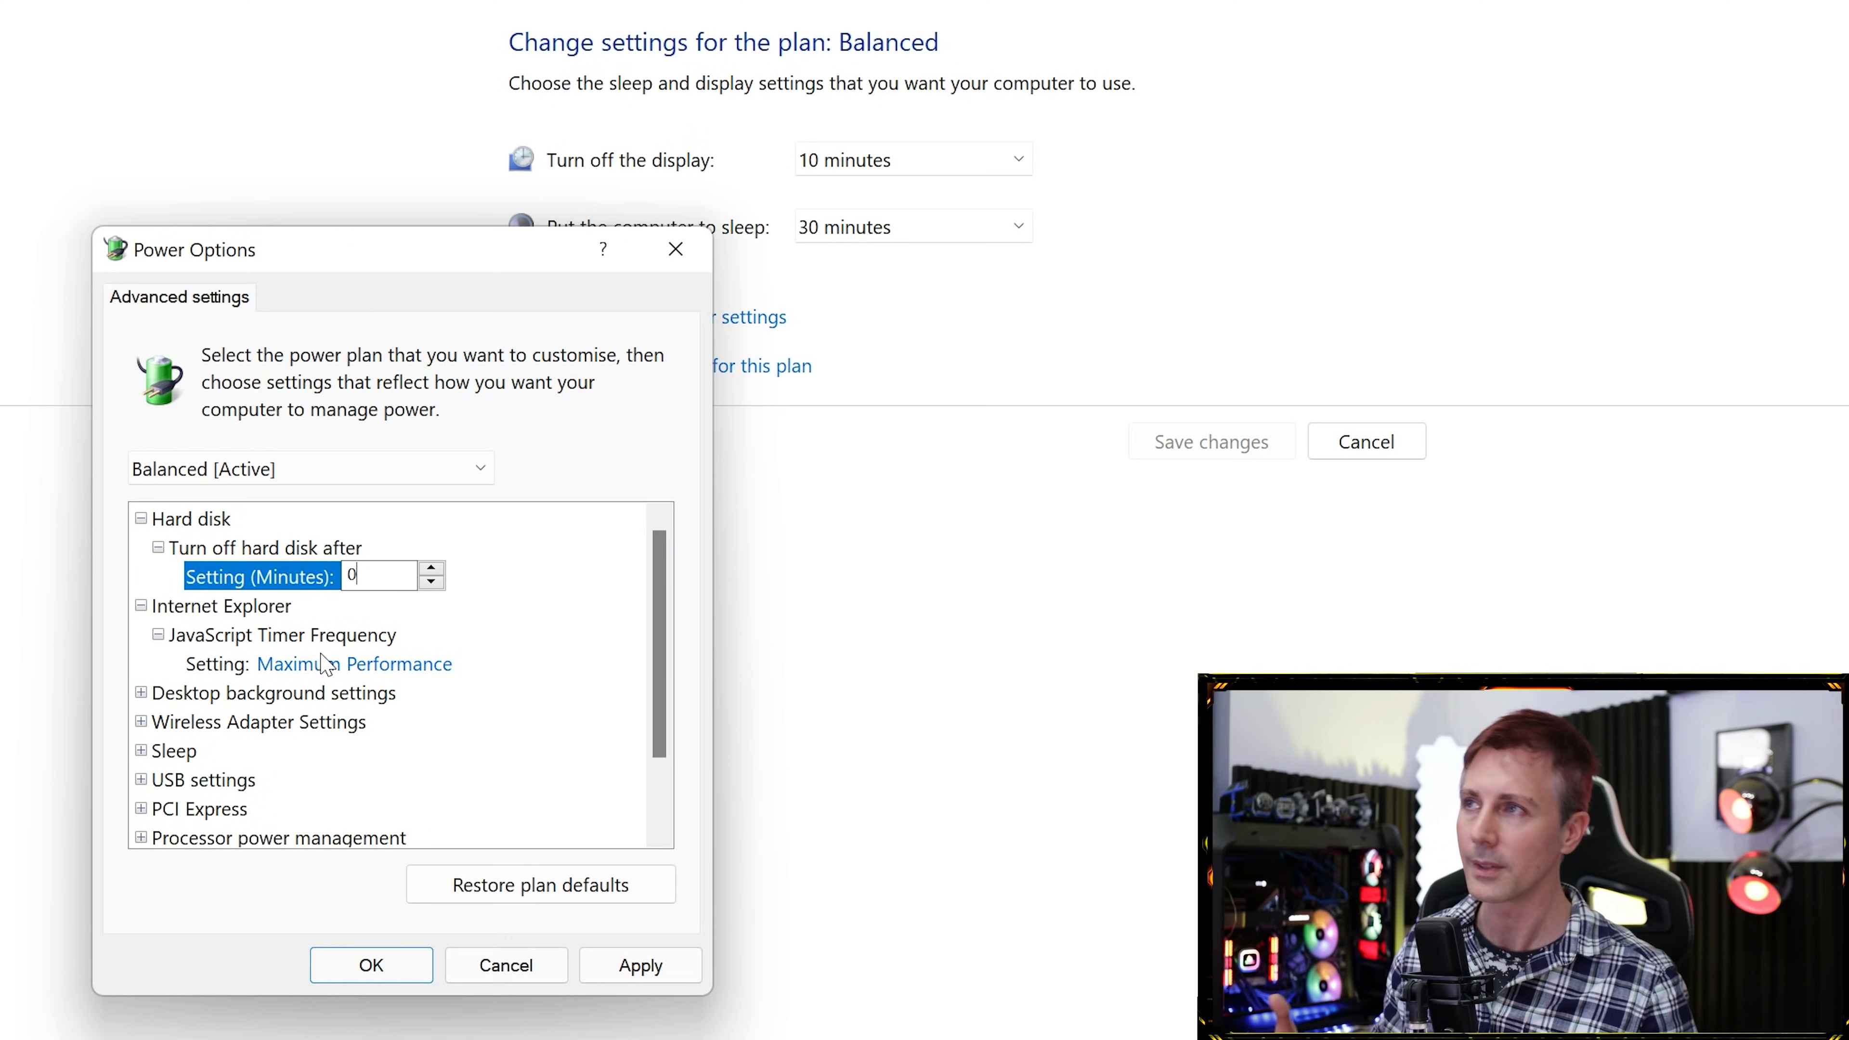
{"action": "left_click", "coordinate": [141, 693]}
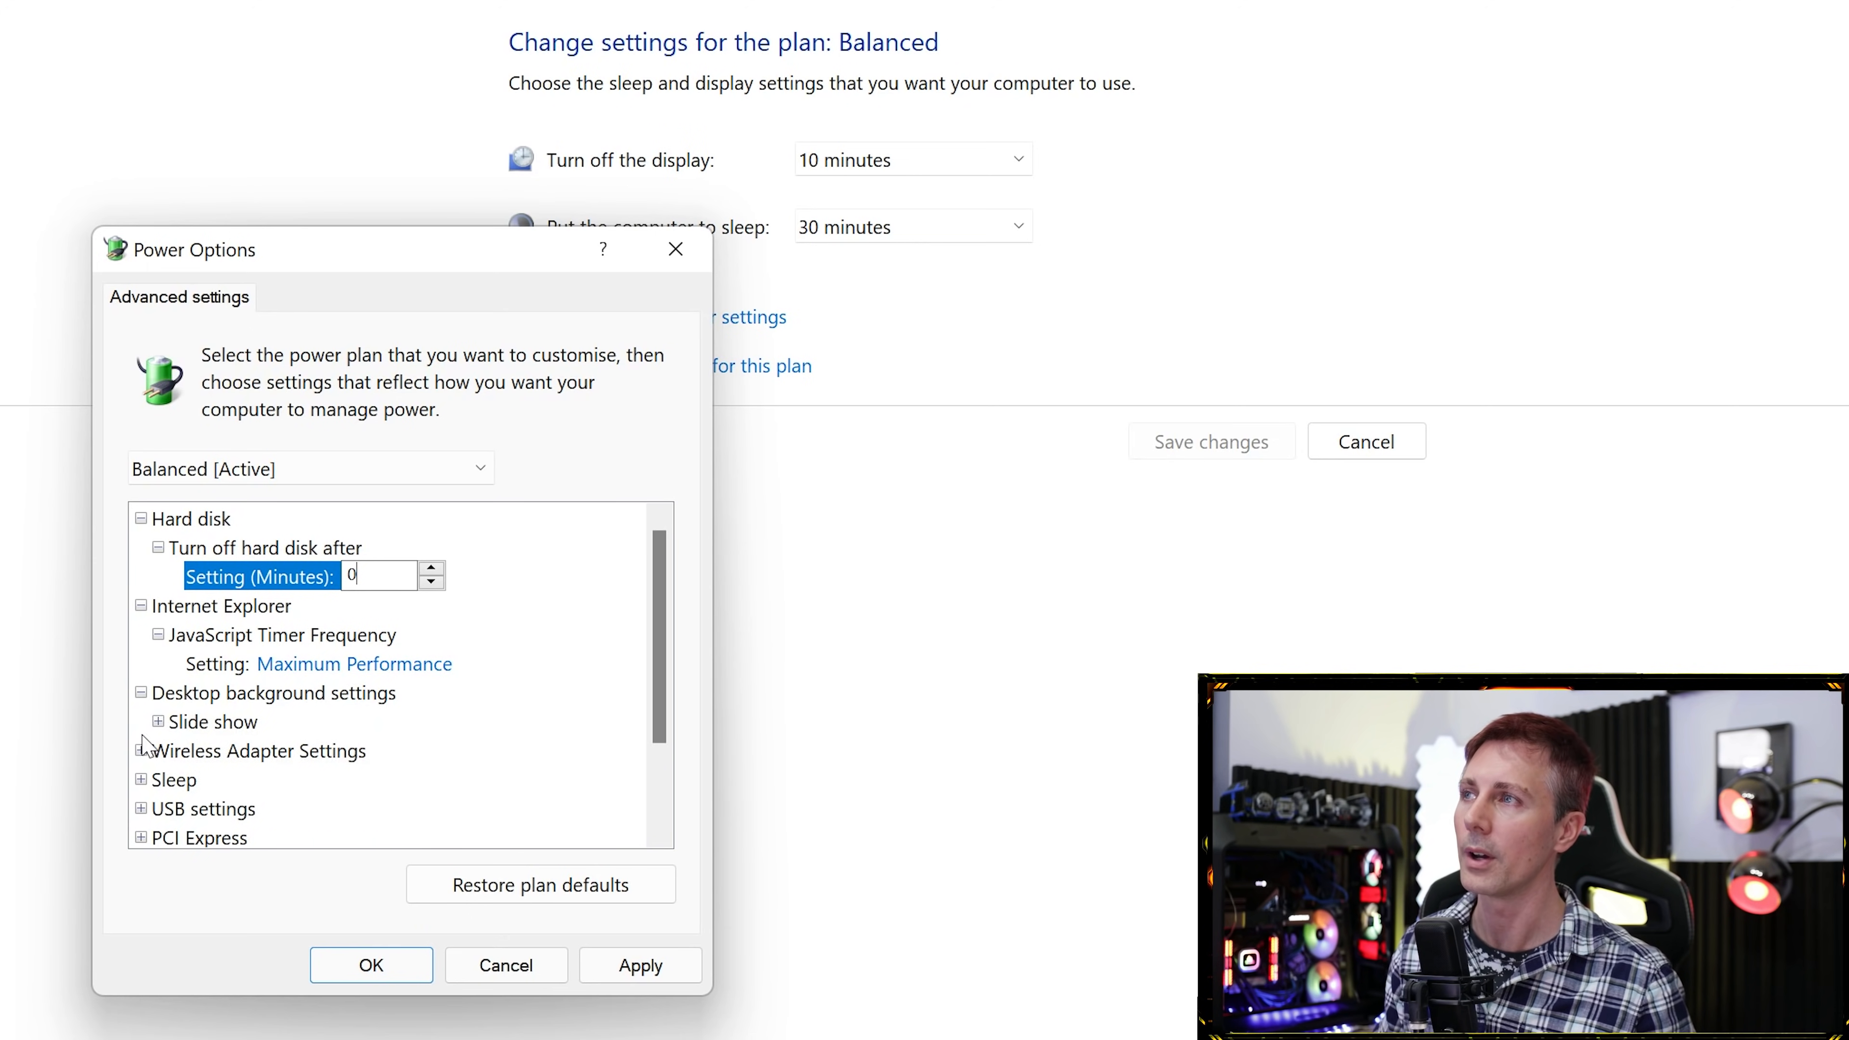
{"action": "left_click", "coordinate": [158, 721]}
{"action": "left_click", "coordinate": [219, 724]}
{"action": "left_click", "coordinate": [286, 750]}
{"action": "left_click", "coordinate": [345, 750]}
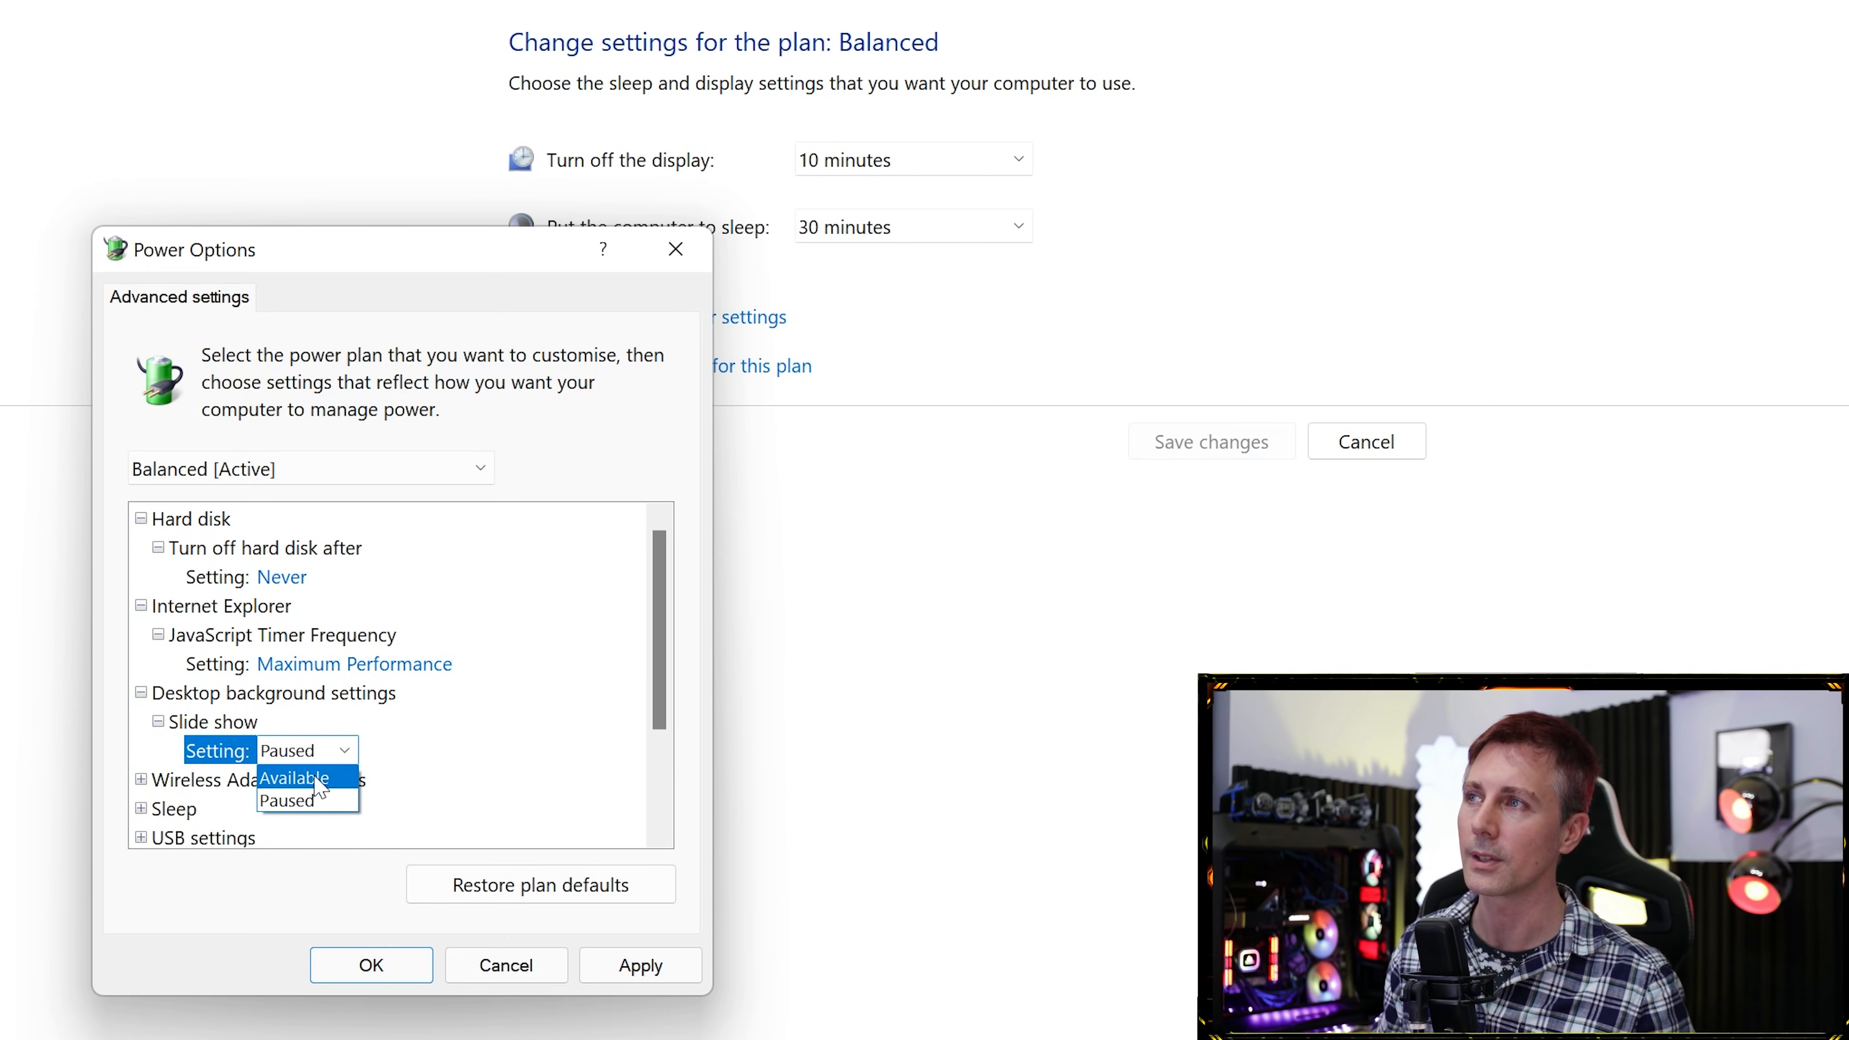
{"action": "left_click", "coordinate": [291, 797]}
Expand the processor power management settings of the Balanced plan and try a minimum processor state of 100%.
{"action": "scroll", "coordinate": [606, 706], "scroll_direction": "down", "scroll_amount": 2}
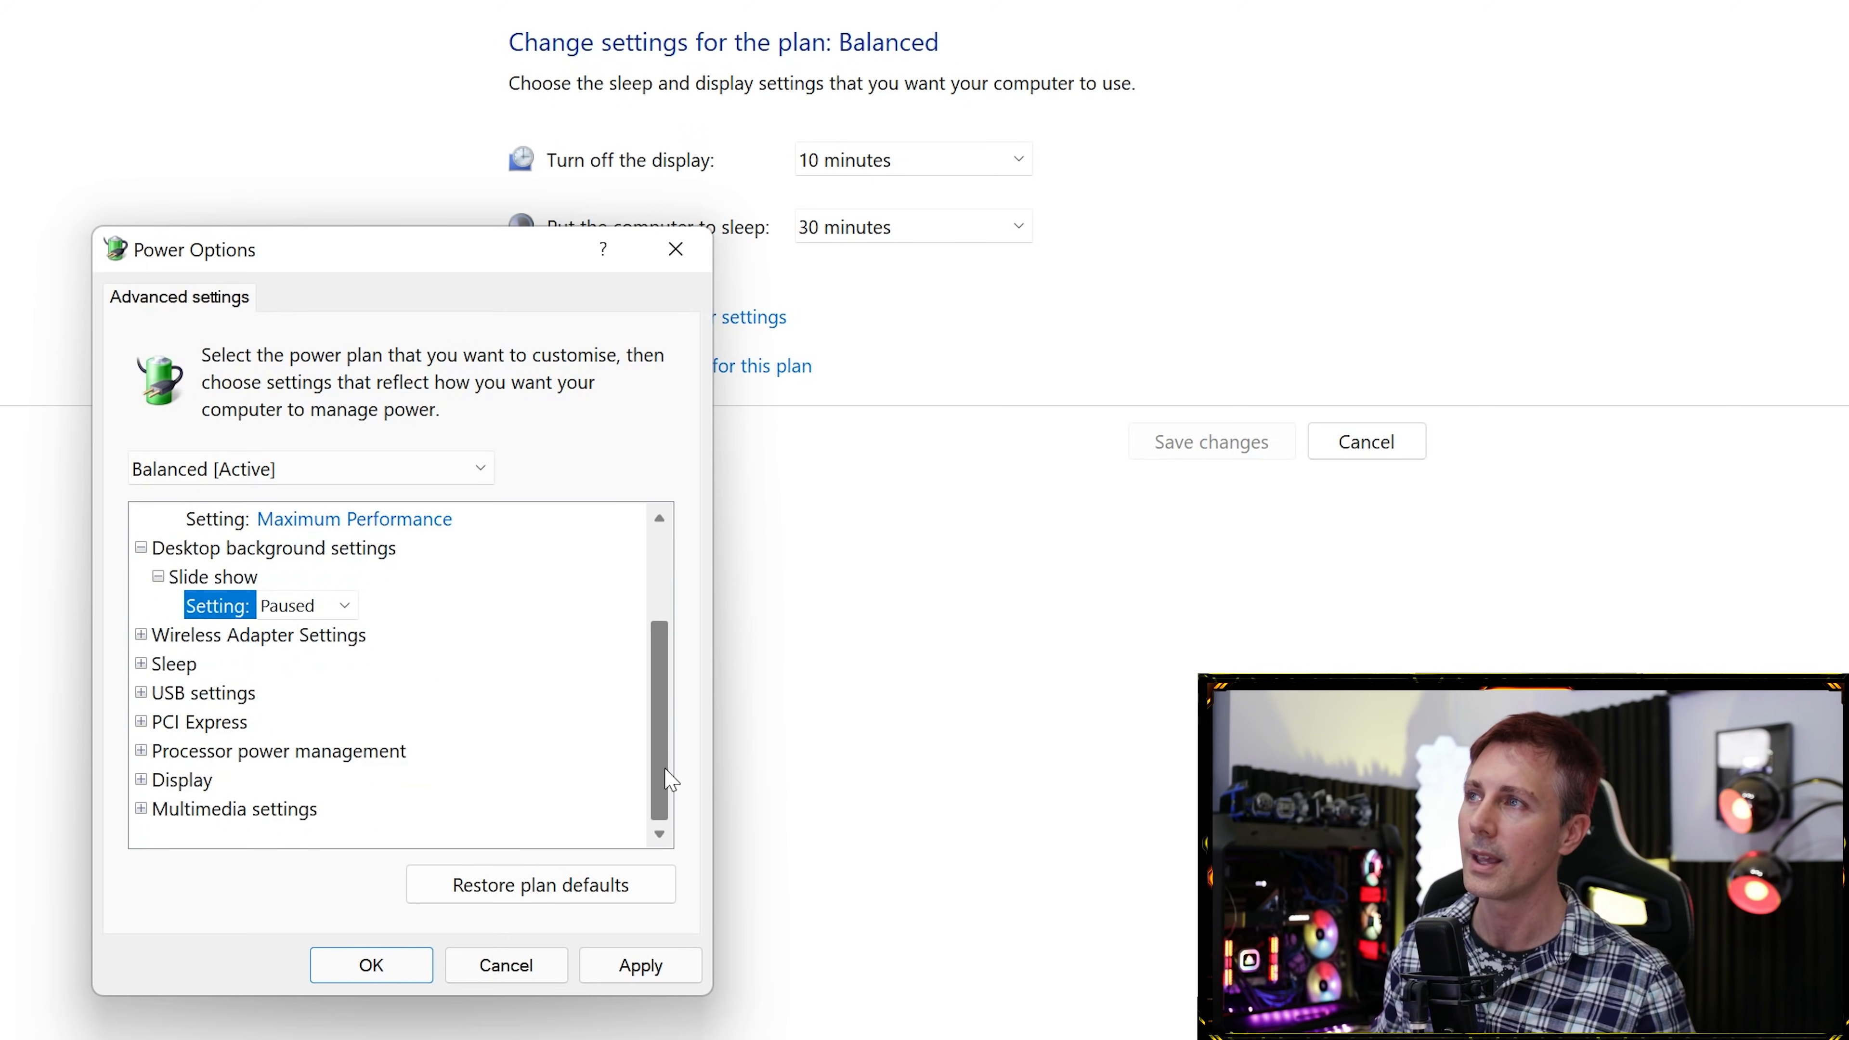
{"action": "left_click", "coordinate": [141, 750]}
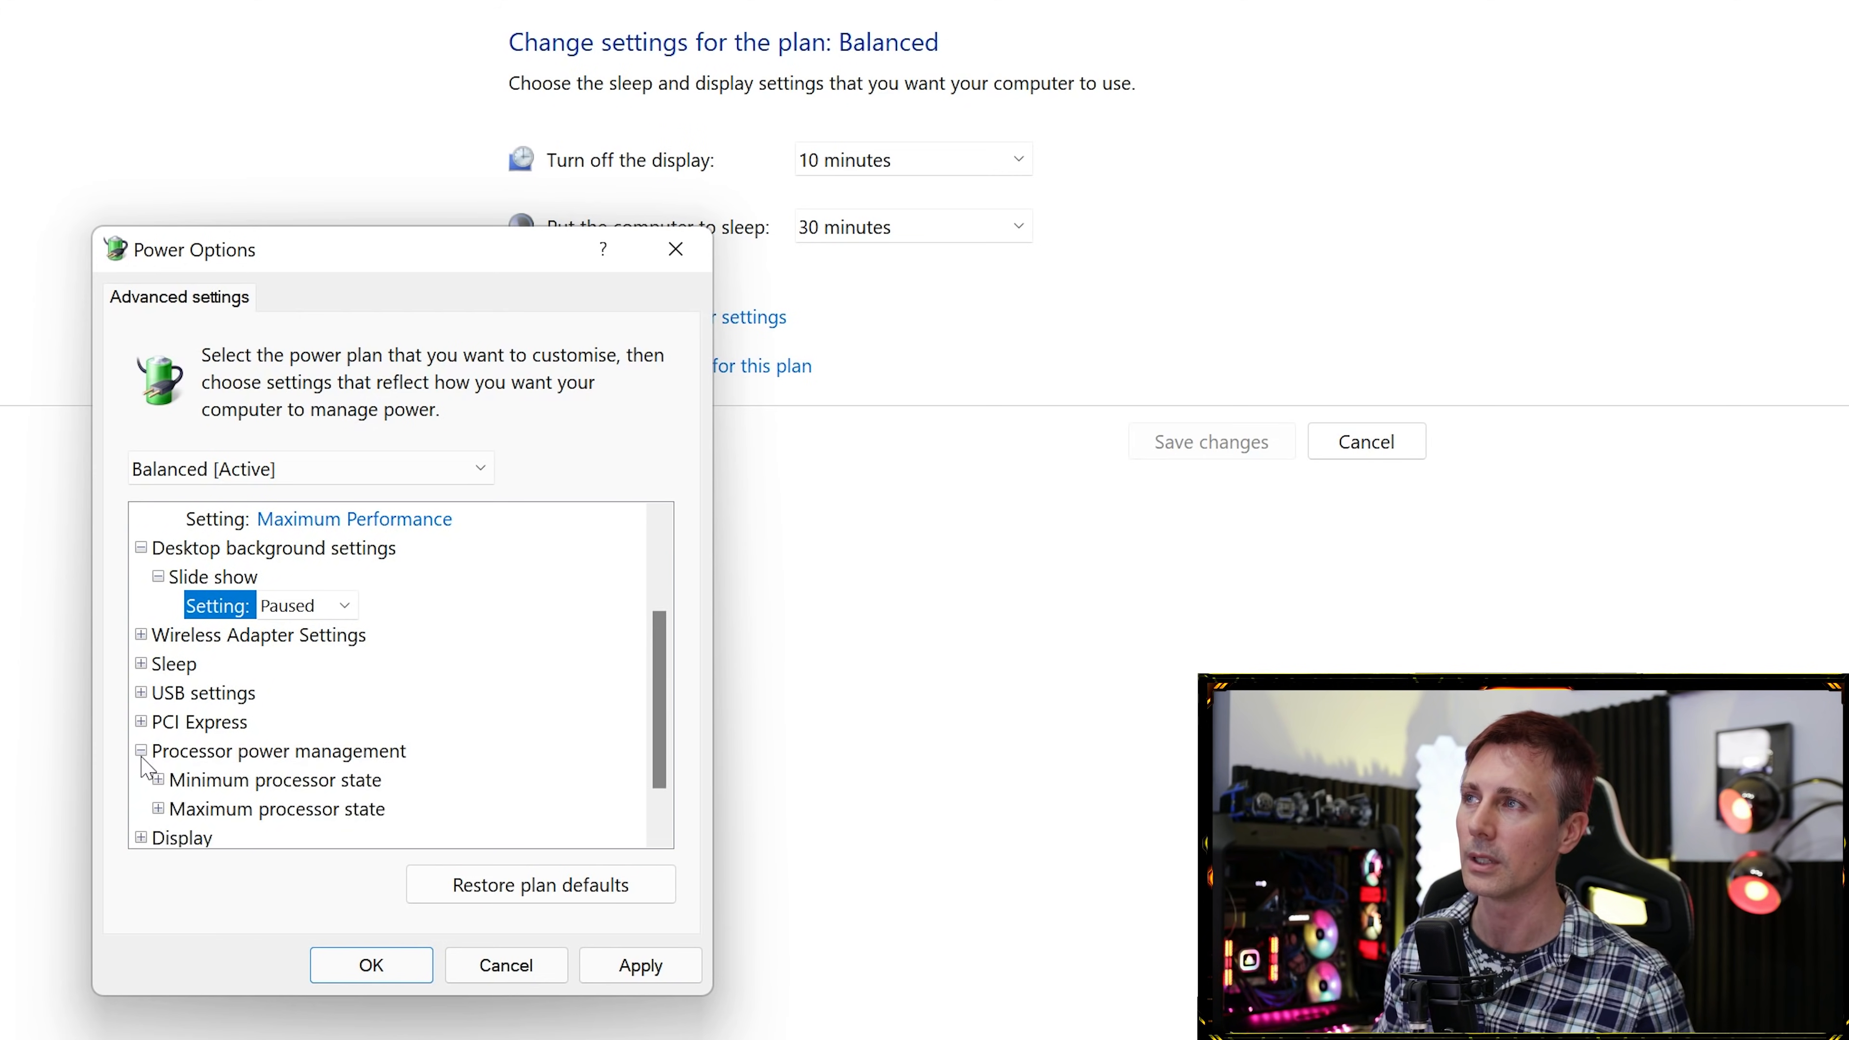
{"action": "left_click", "coordinate": [158, 779]}
{"action": "left_click", "coordinate": [198, 811]}
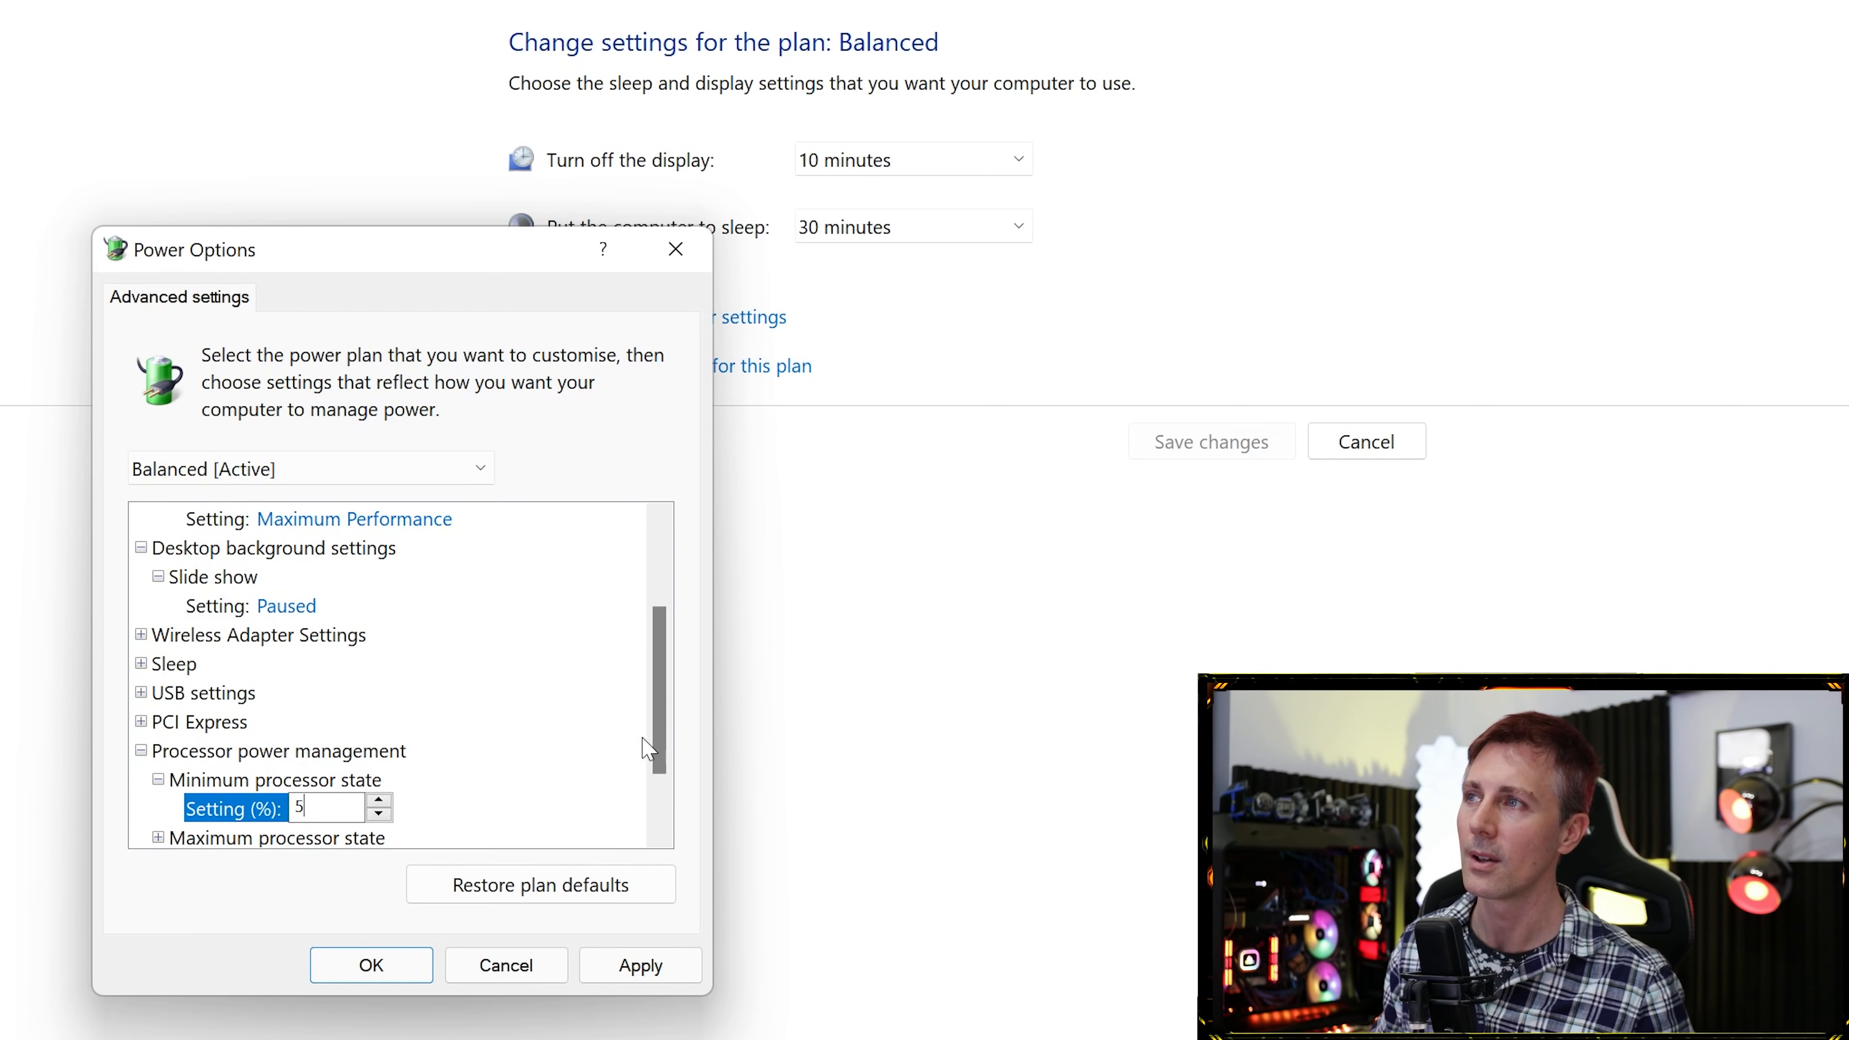
{"action": "scroll", "coordinate": [219, 787], "scroll_direction": "down", "scroll_amount": 1}
{"action": "left_click_drag", "start_coordinate": [318, 720], "coordinate": [182, 713]}
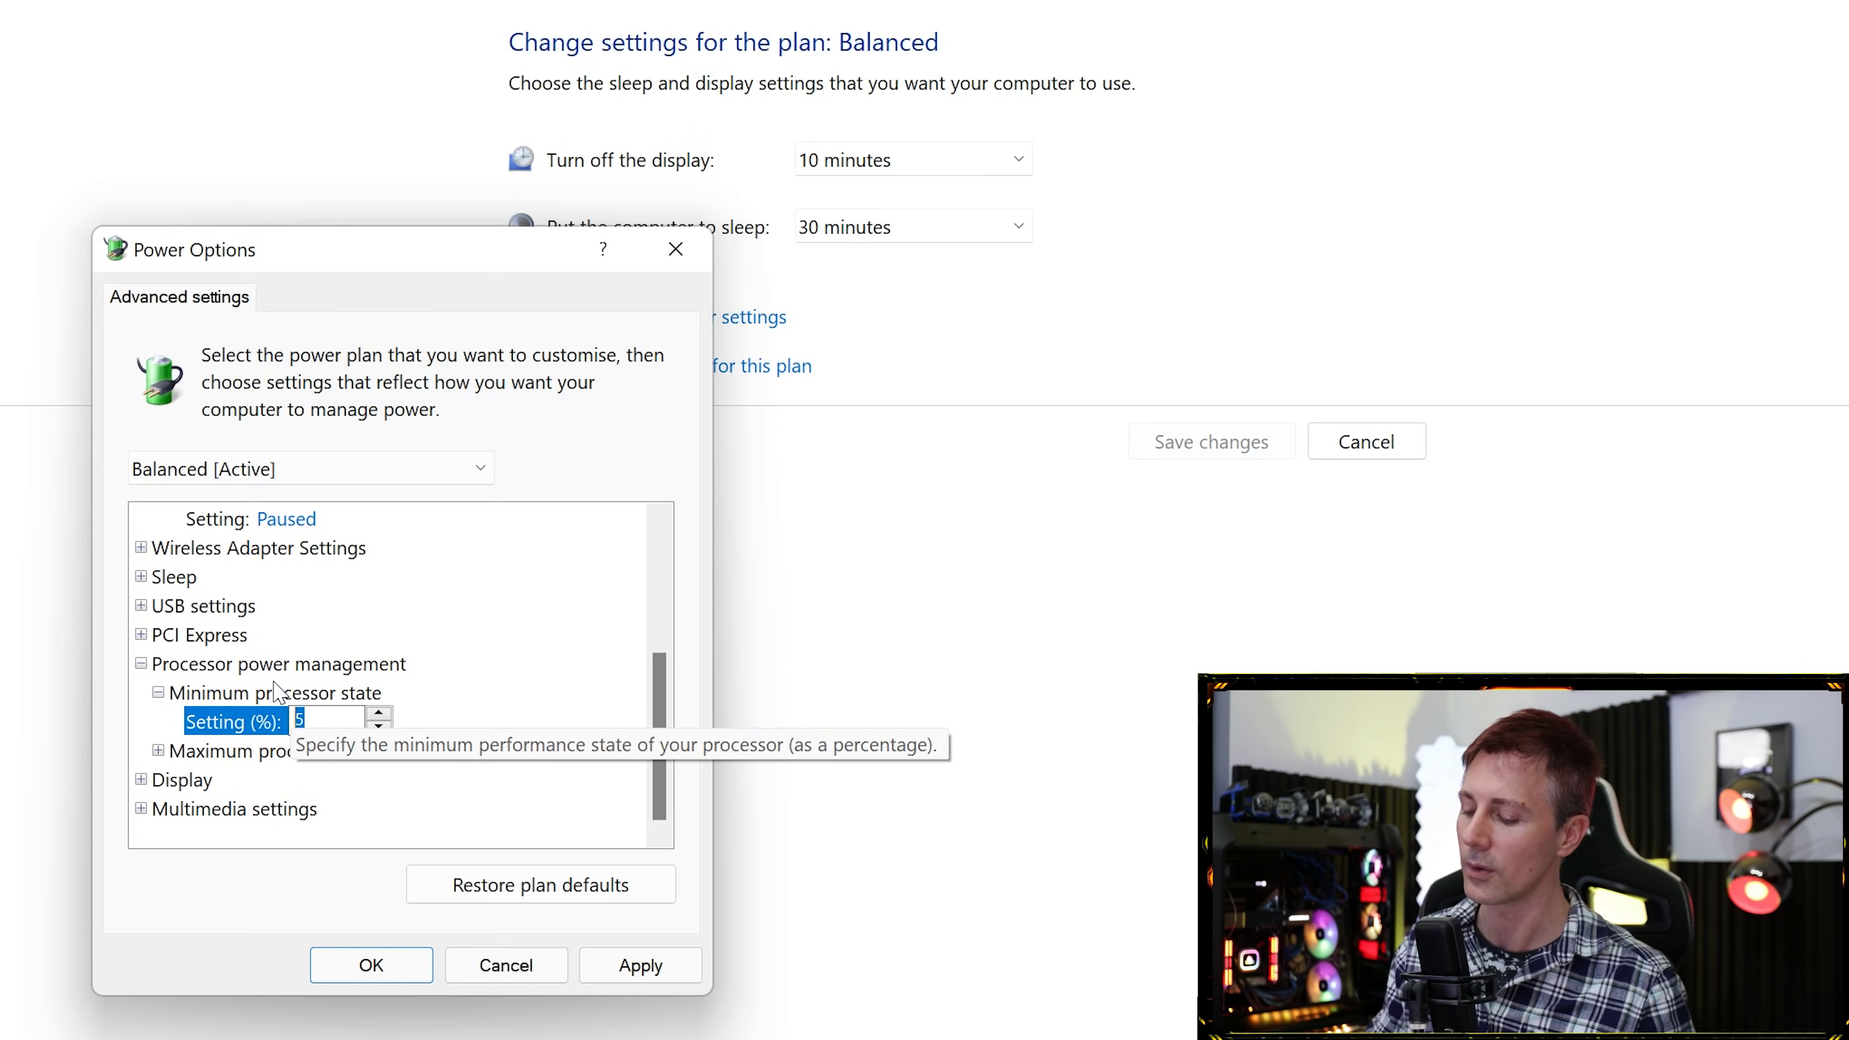
{"action": "type", "text": "100"}
Set the minimum processor state to 5% and expand the maximum processor state.
{"action": "left_click_drag", "start_coordinate": [328, 721], "coordinate": [207, 715]}
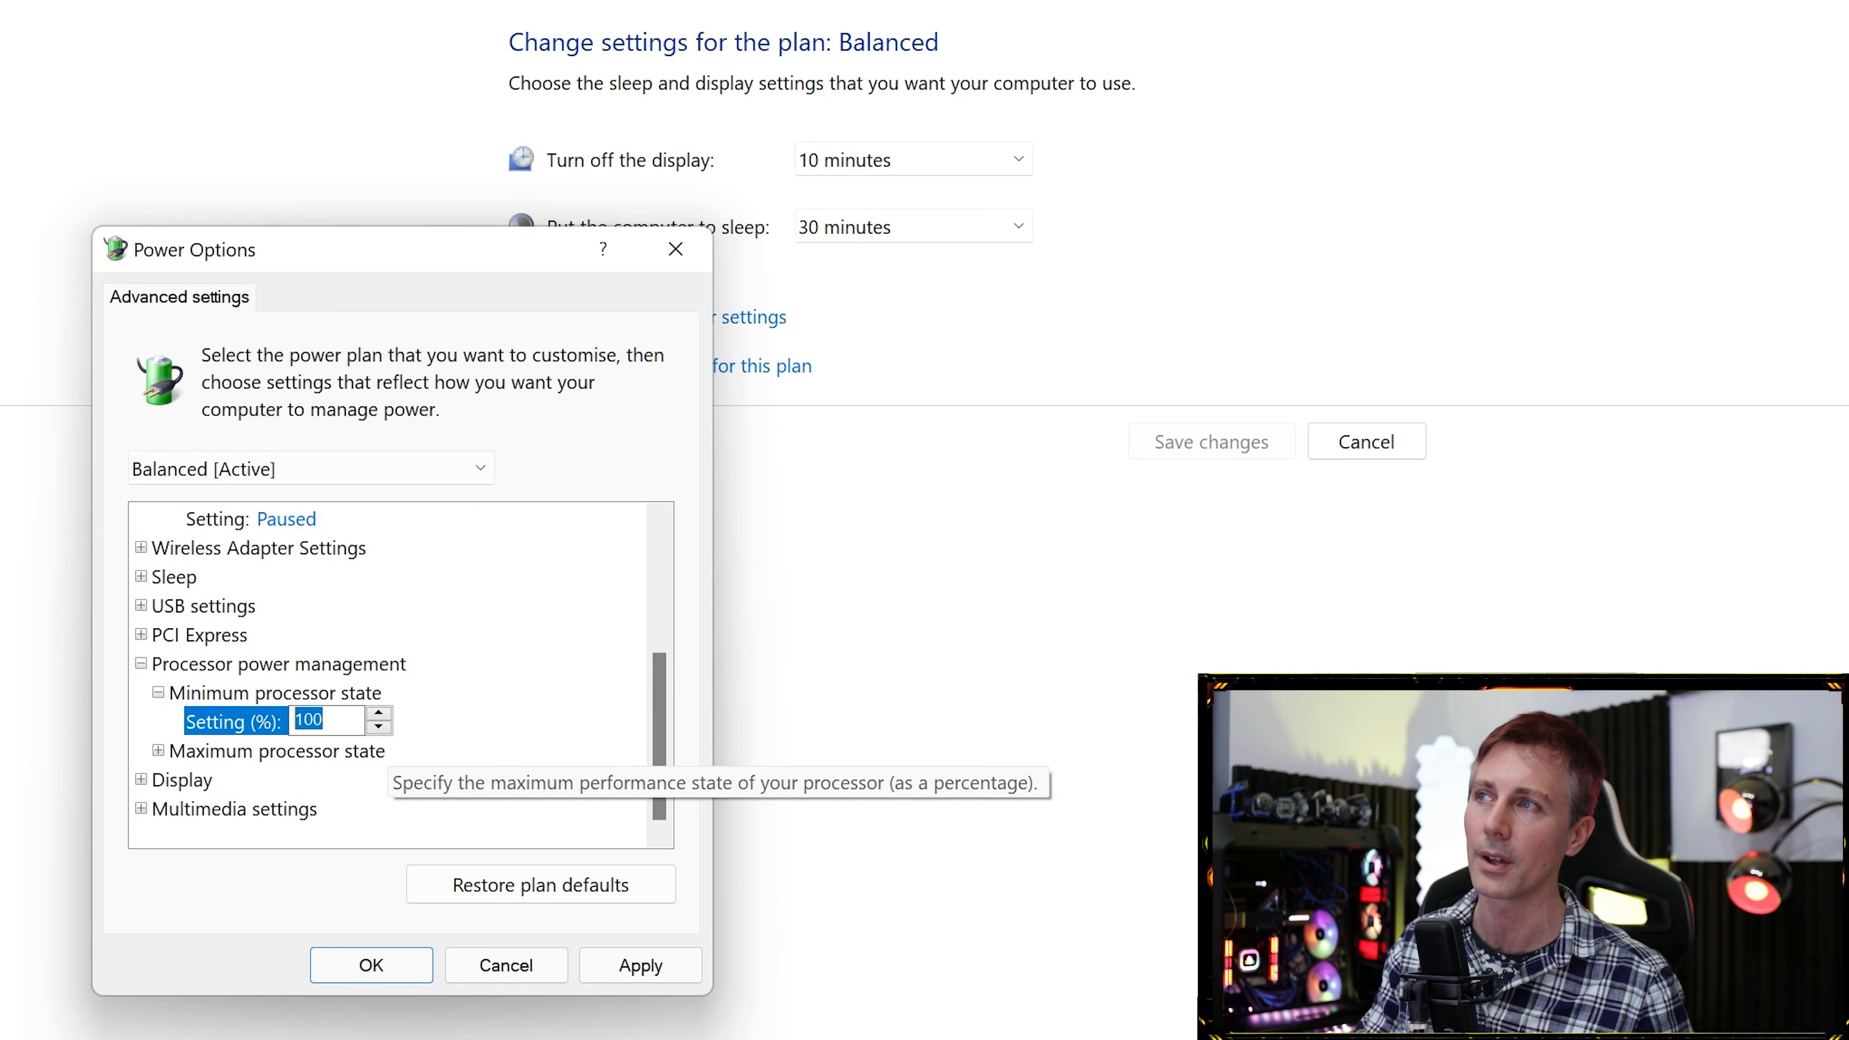
{"action": "type", "text": "5"}
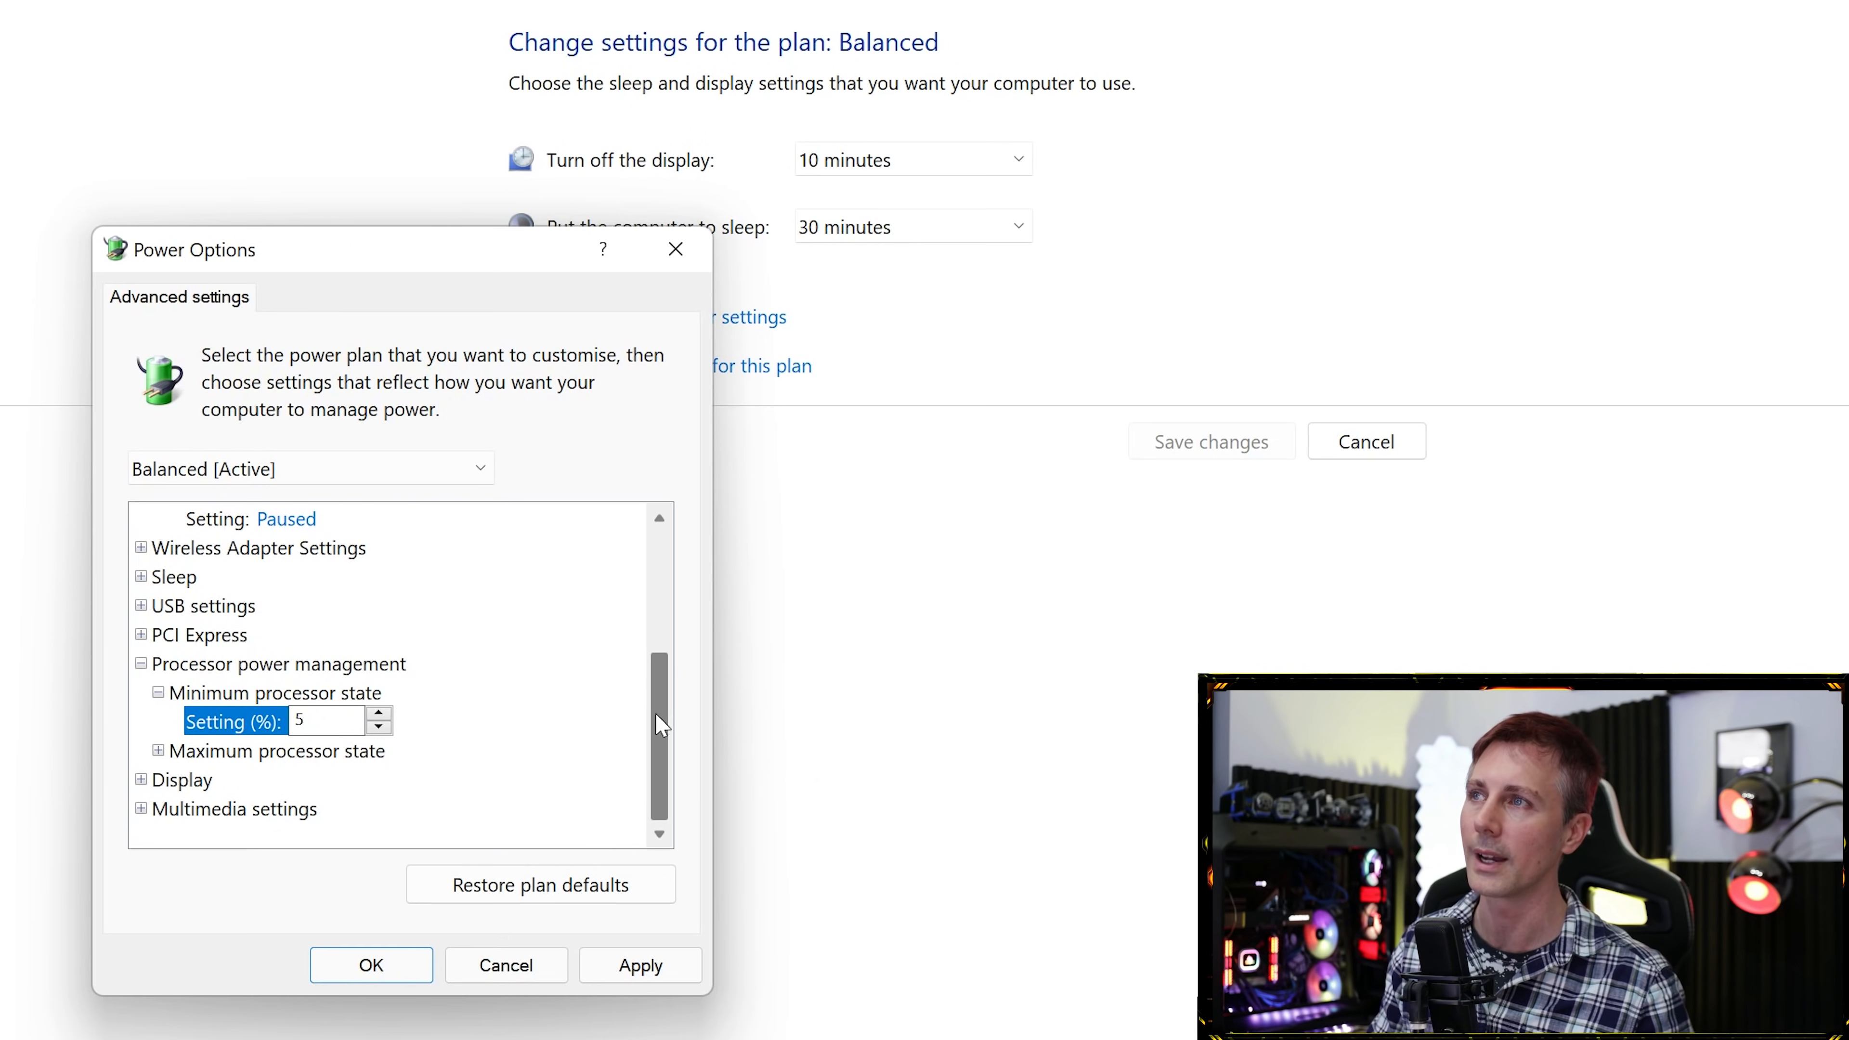
{"action": "left_click", "coordinate": [158, 750]}
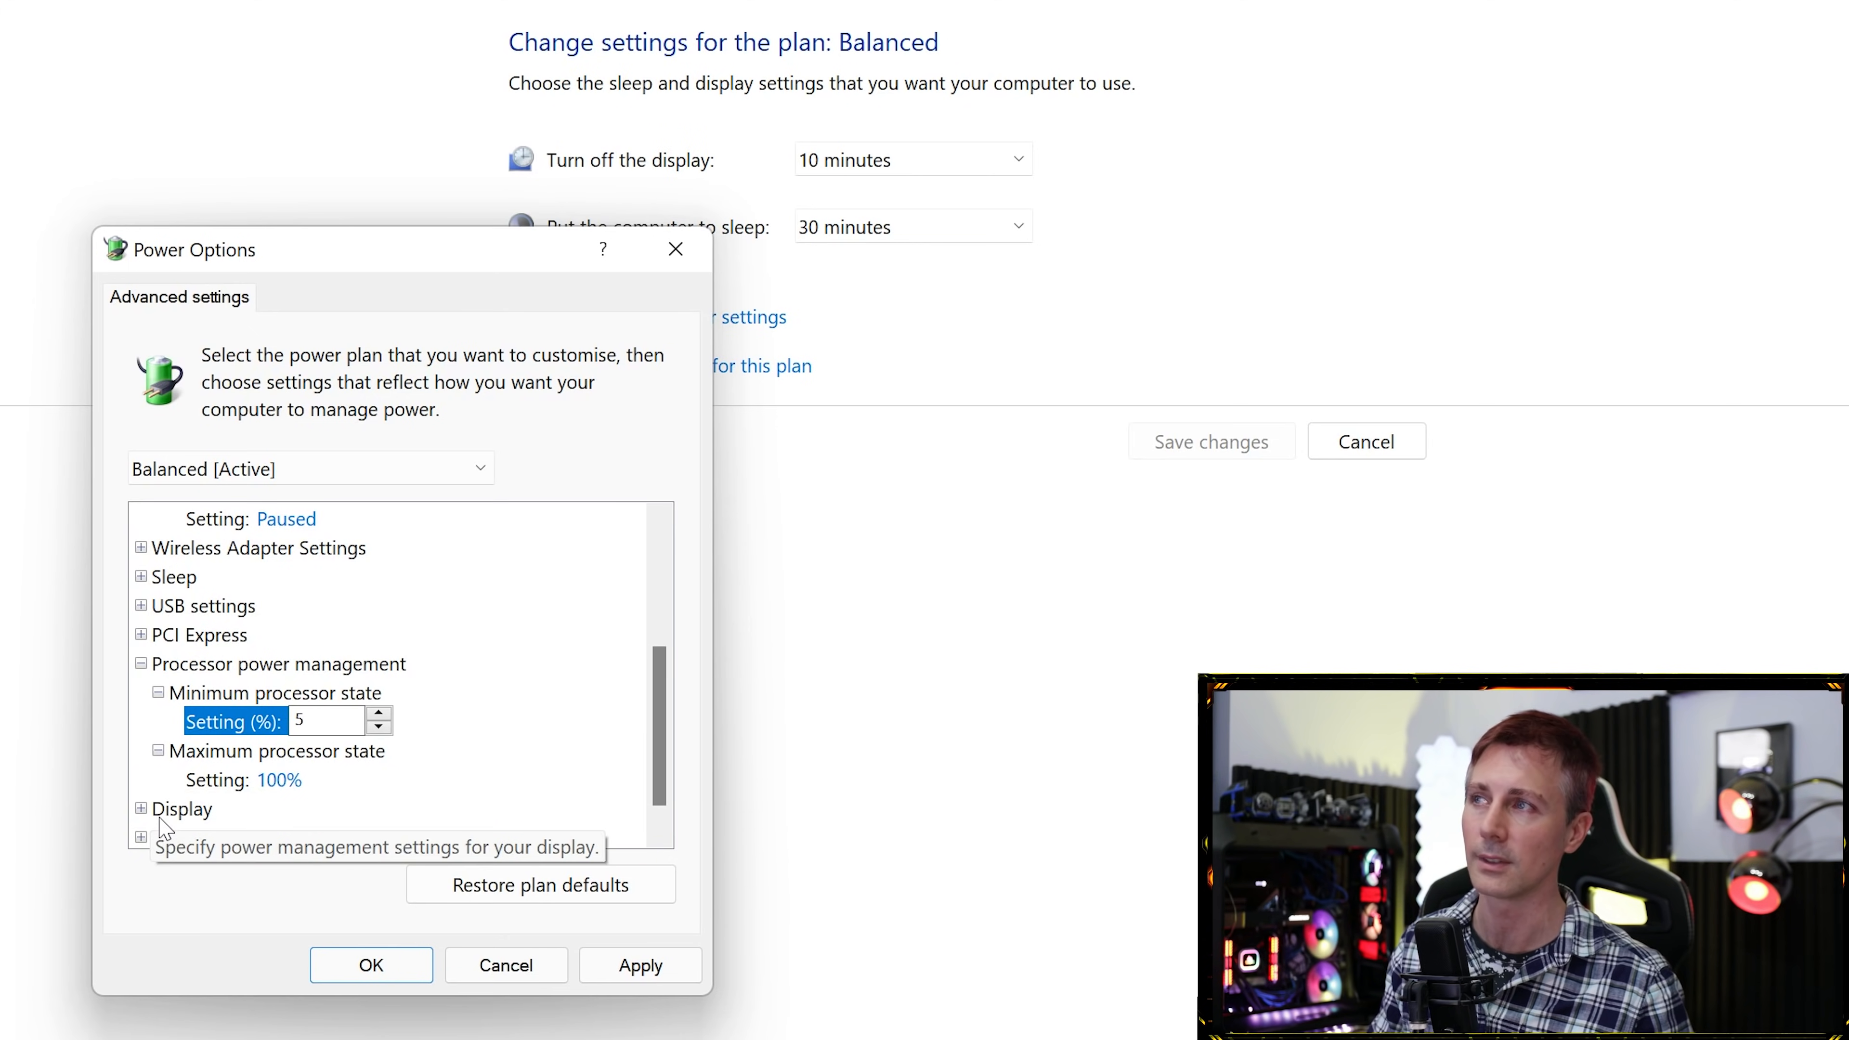
Expand the display and multimedia settings, and apply and close the advanced power settings.
{"action": "left_click", "coordinate": [143, 810]}
{"action": "left_click", "coordinate": [153, 810]}
{"action": "left_click", "coordinate": [142, 844]}
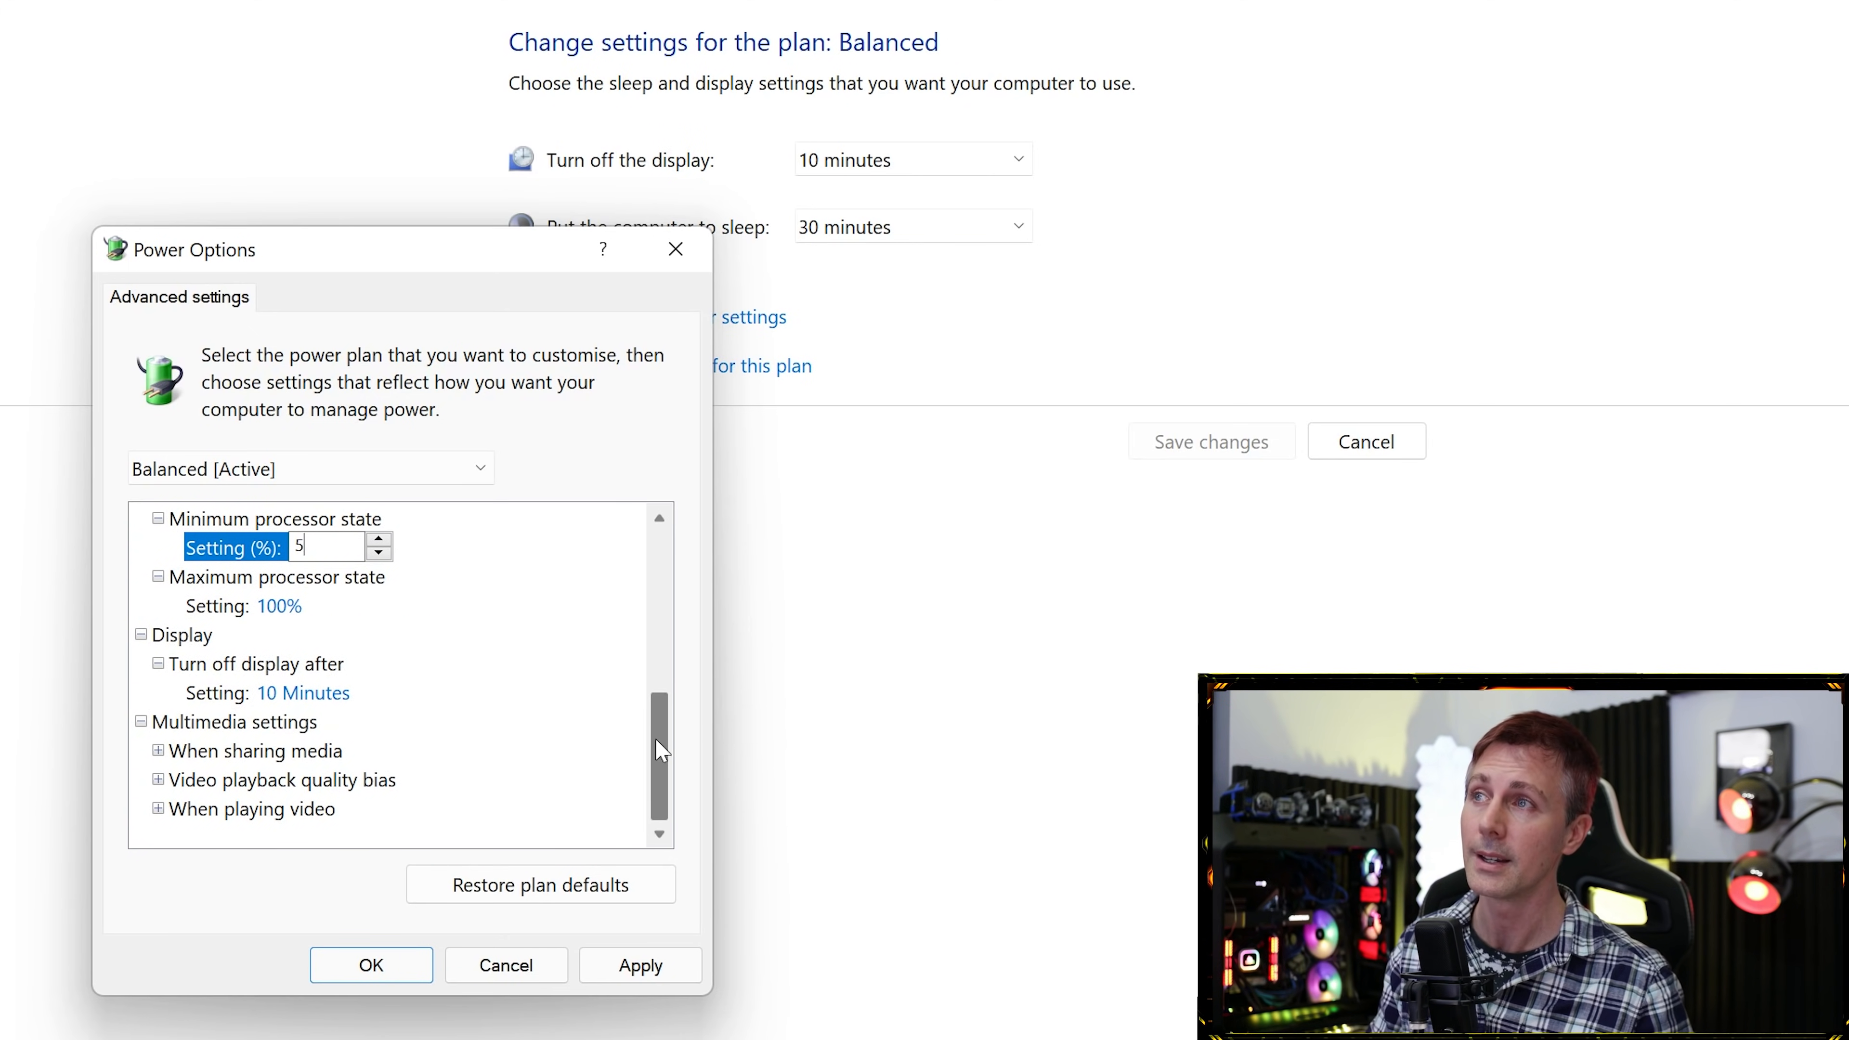
{"action": "mouse_move", "coordinate": [660, 737]}
{"action": "left_mouse_down"}
{"action": "mouse_move", "coordinate": [658, 595]}
{"action": "mouse_move", "coordinate": [652, 755]}
{"action": "left_mouse_up"}
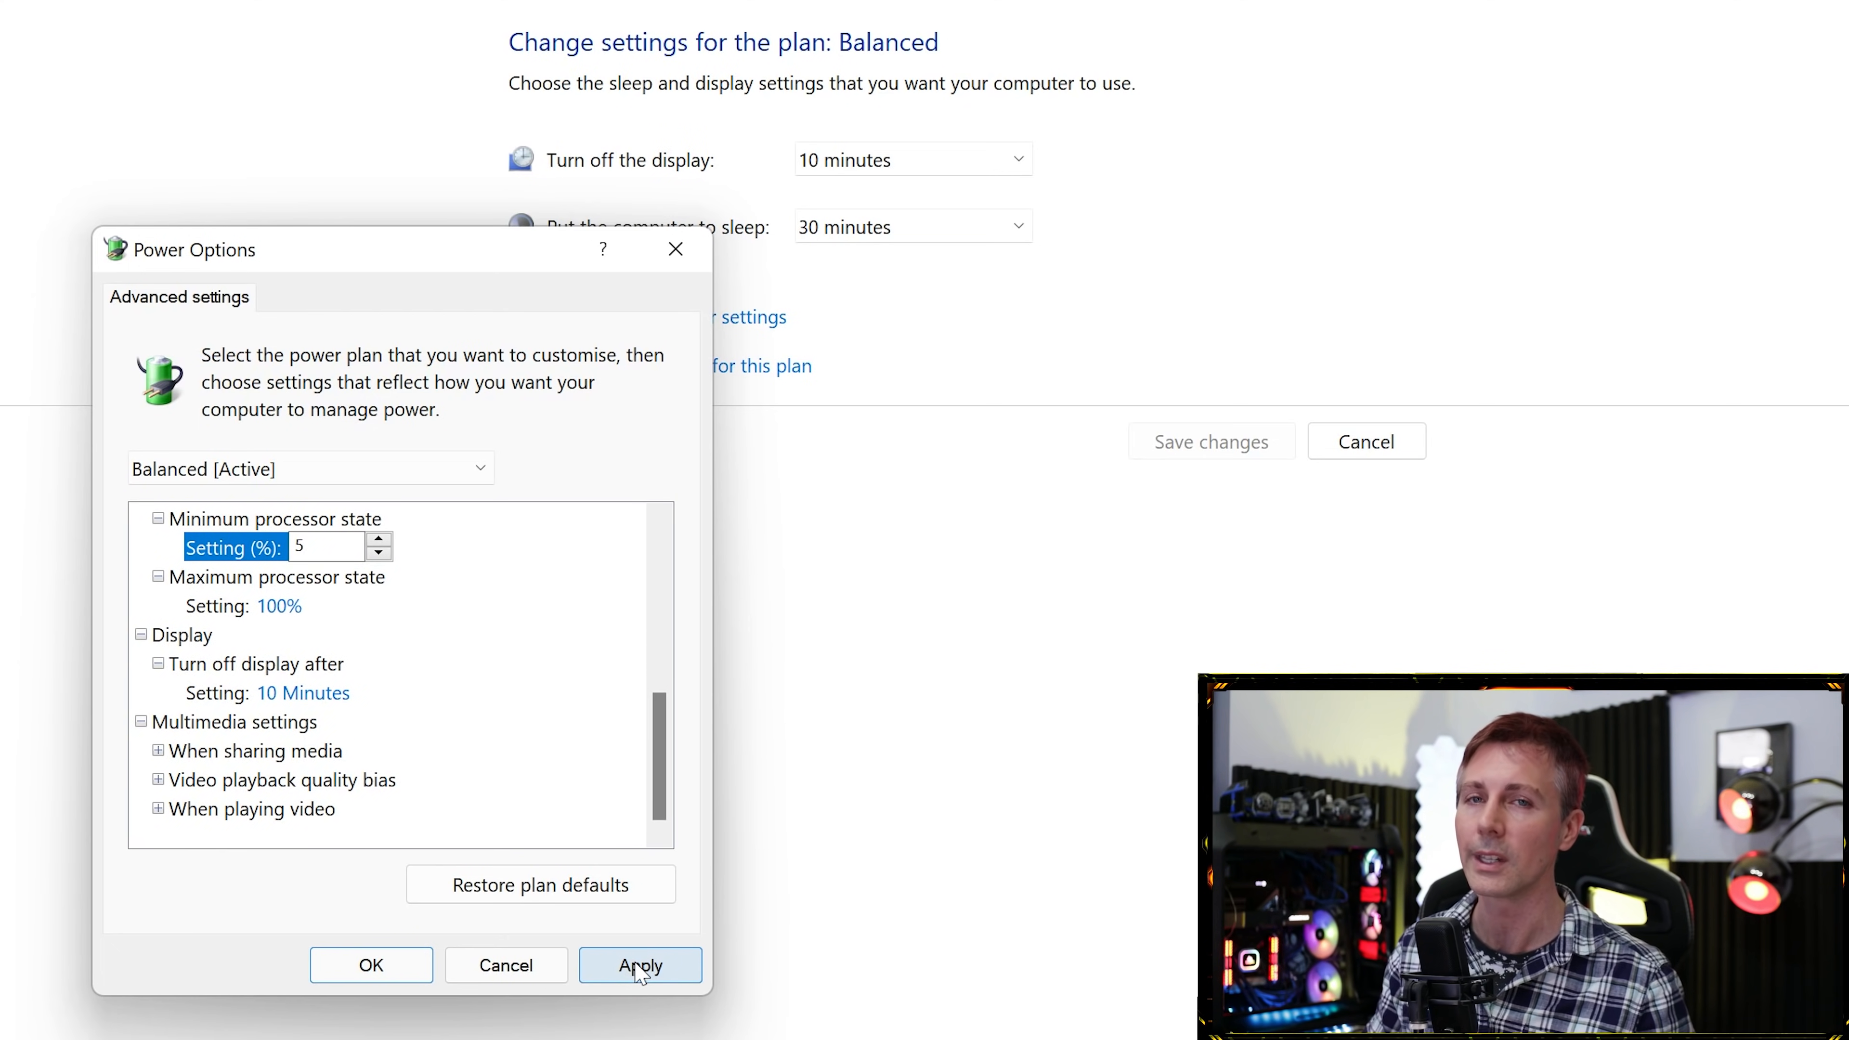
{"action": "left_click", "coordinate": [639, 966]}
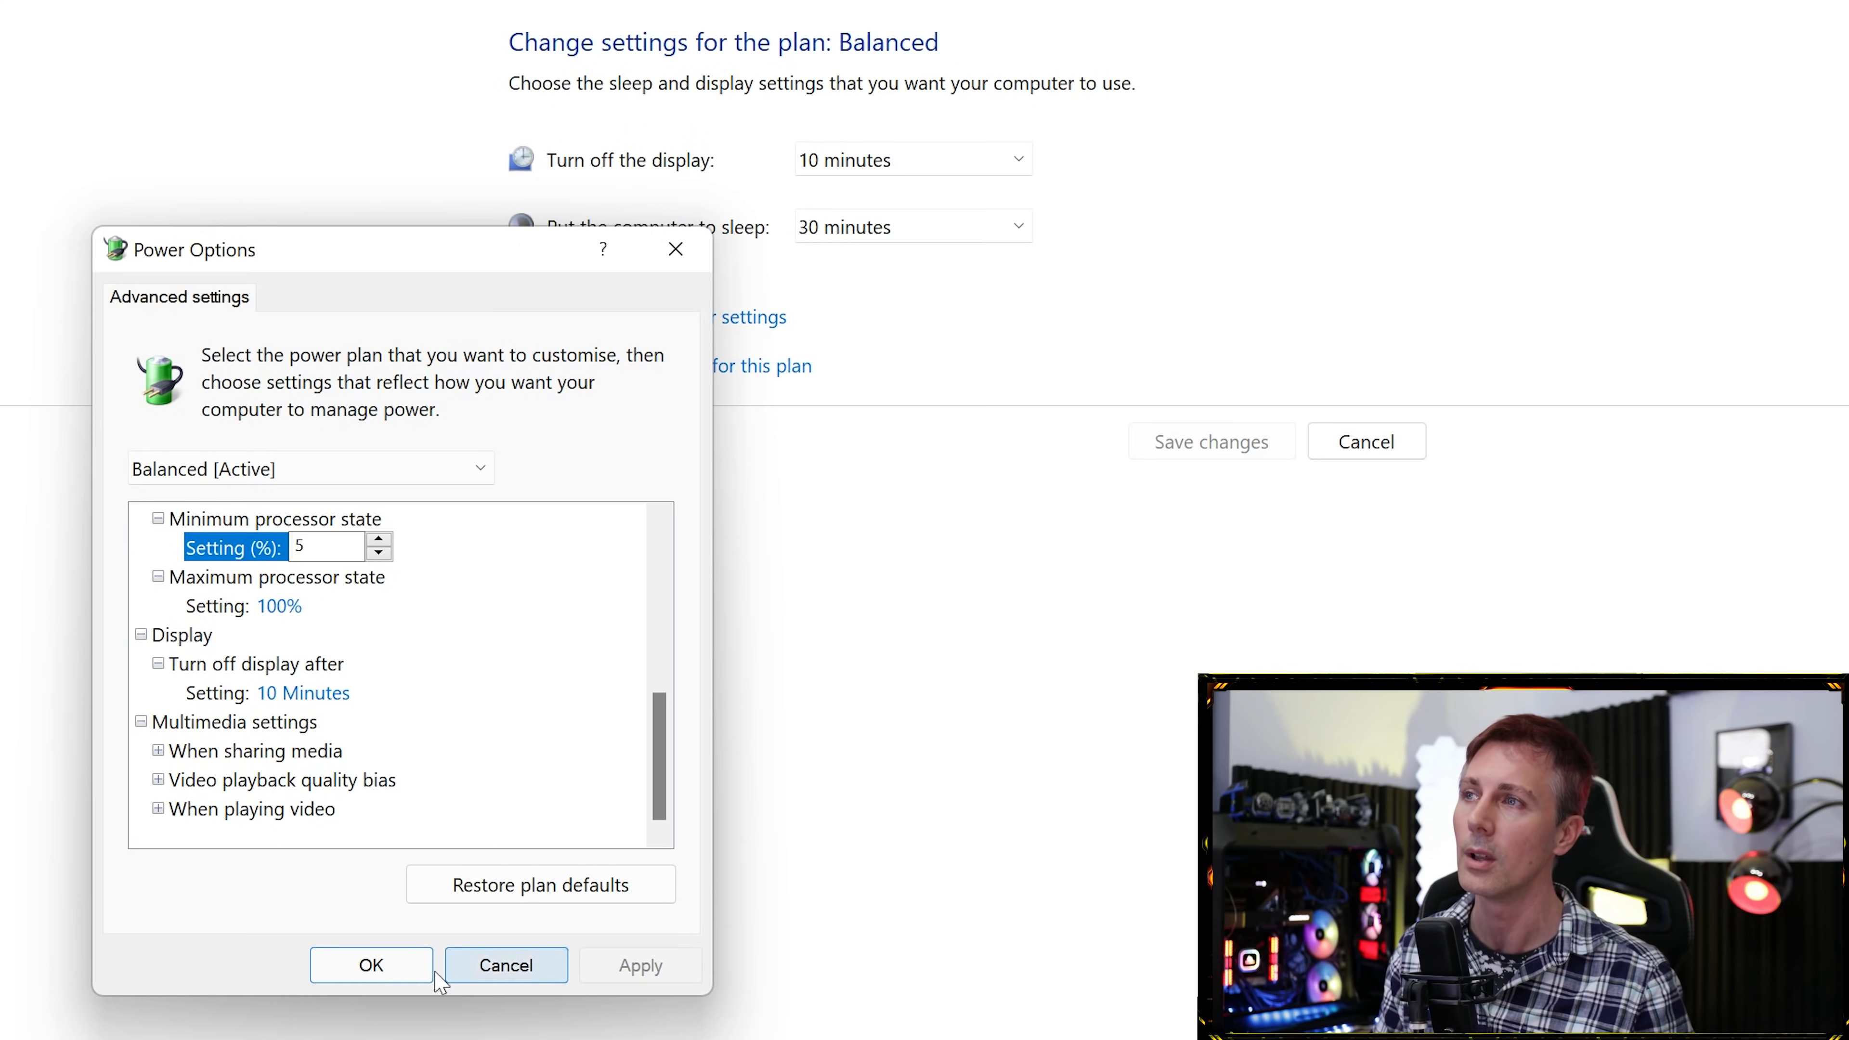
{"action": "left_click", "coordinate": [385, 976]}
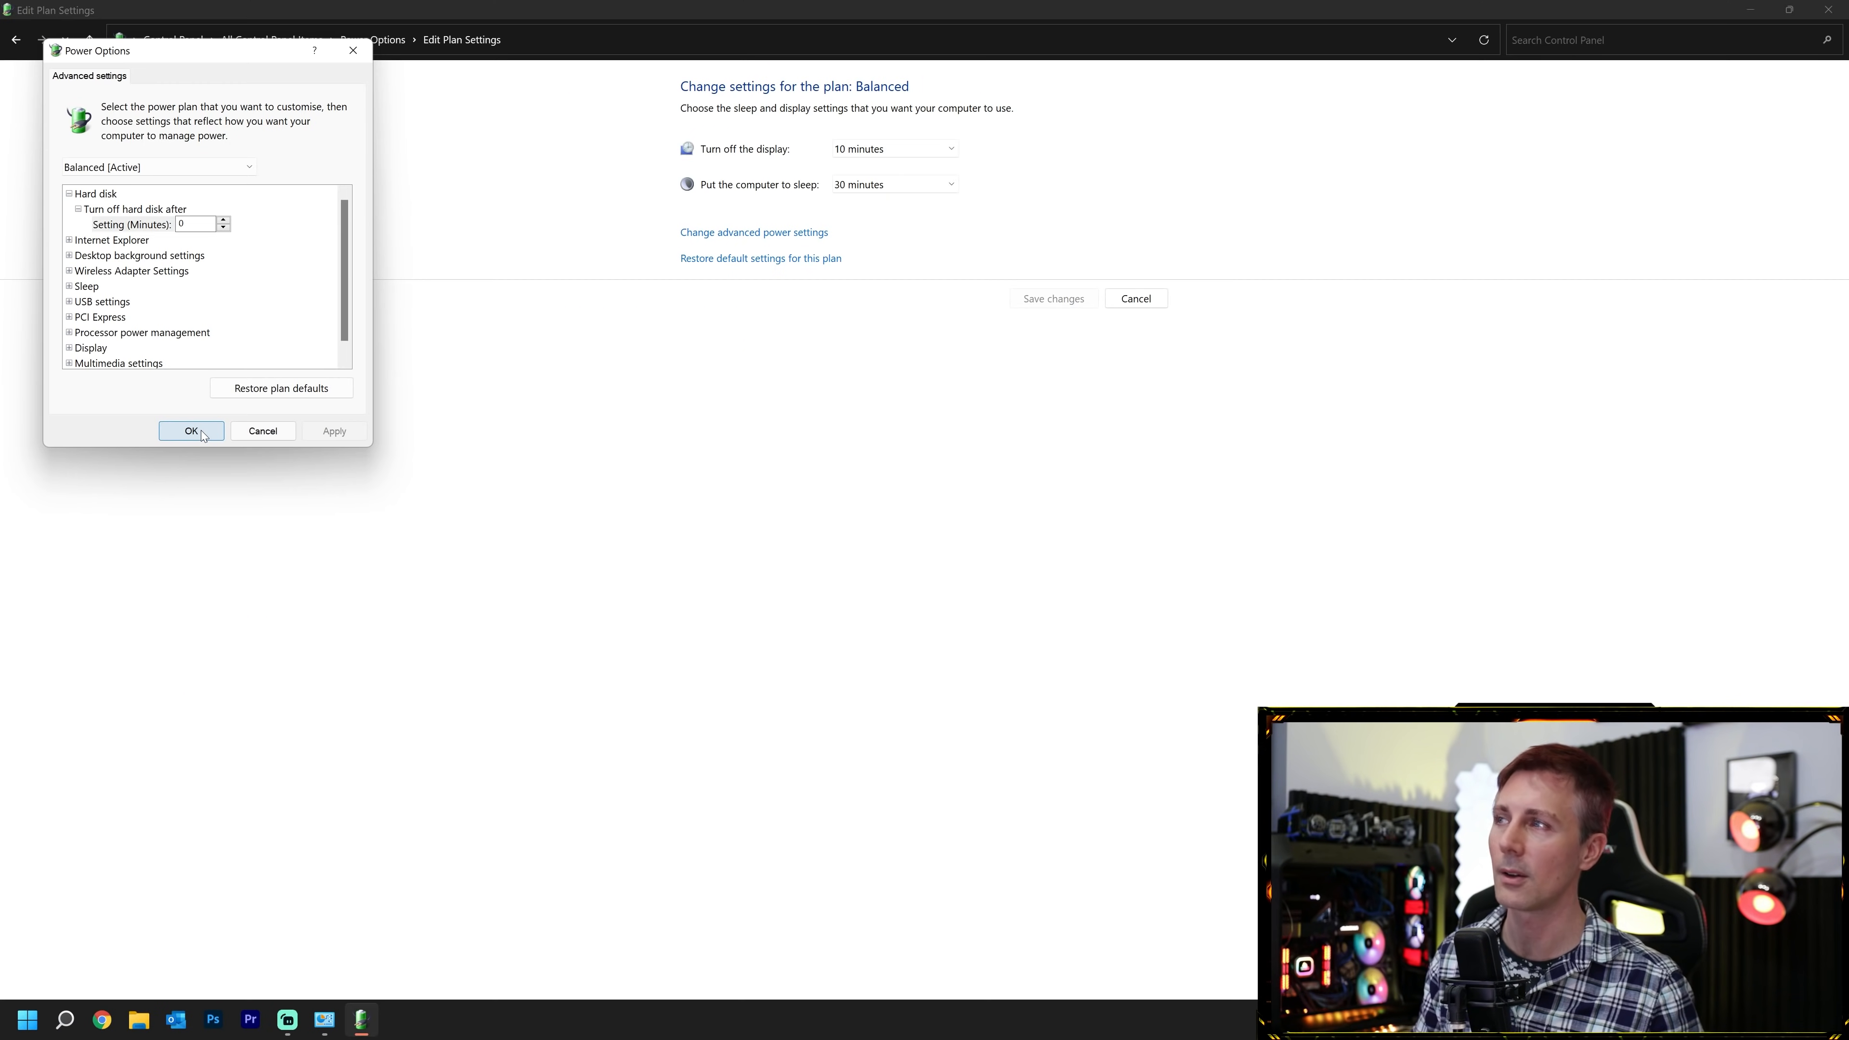
Return to the power options, open the settings for what the power buttons do and unlock the currently unavailable ones.
{"action": "left_click", "coordinate": [16, 41]}
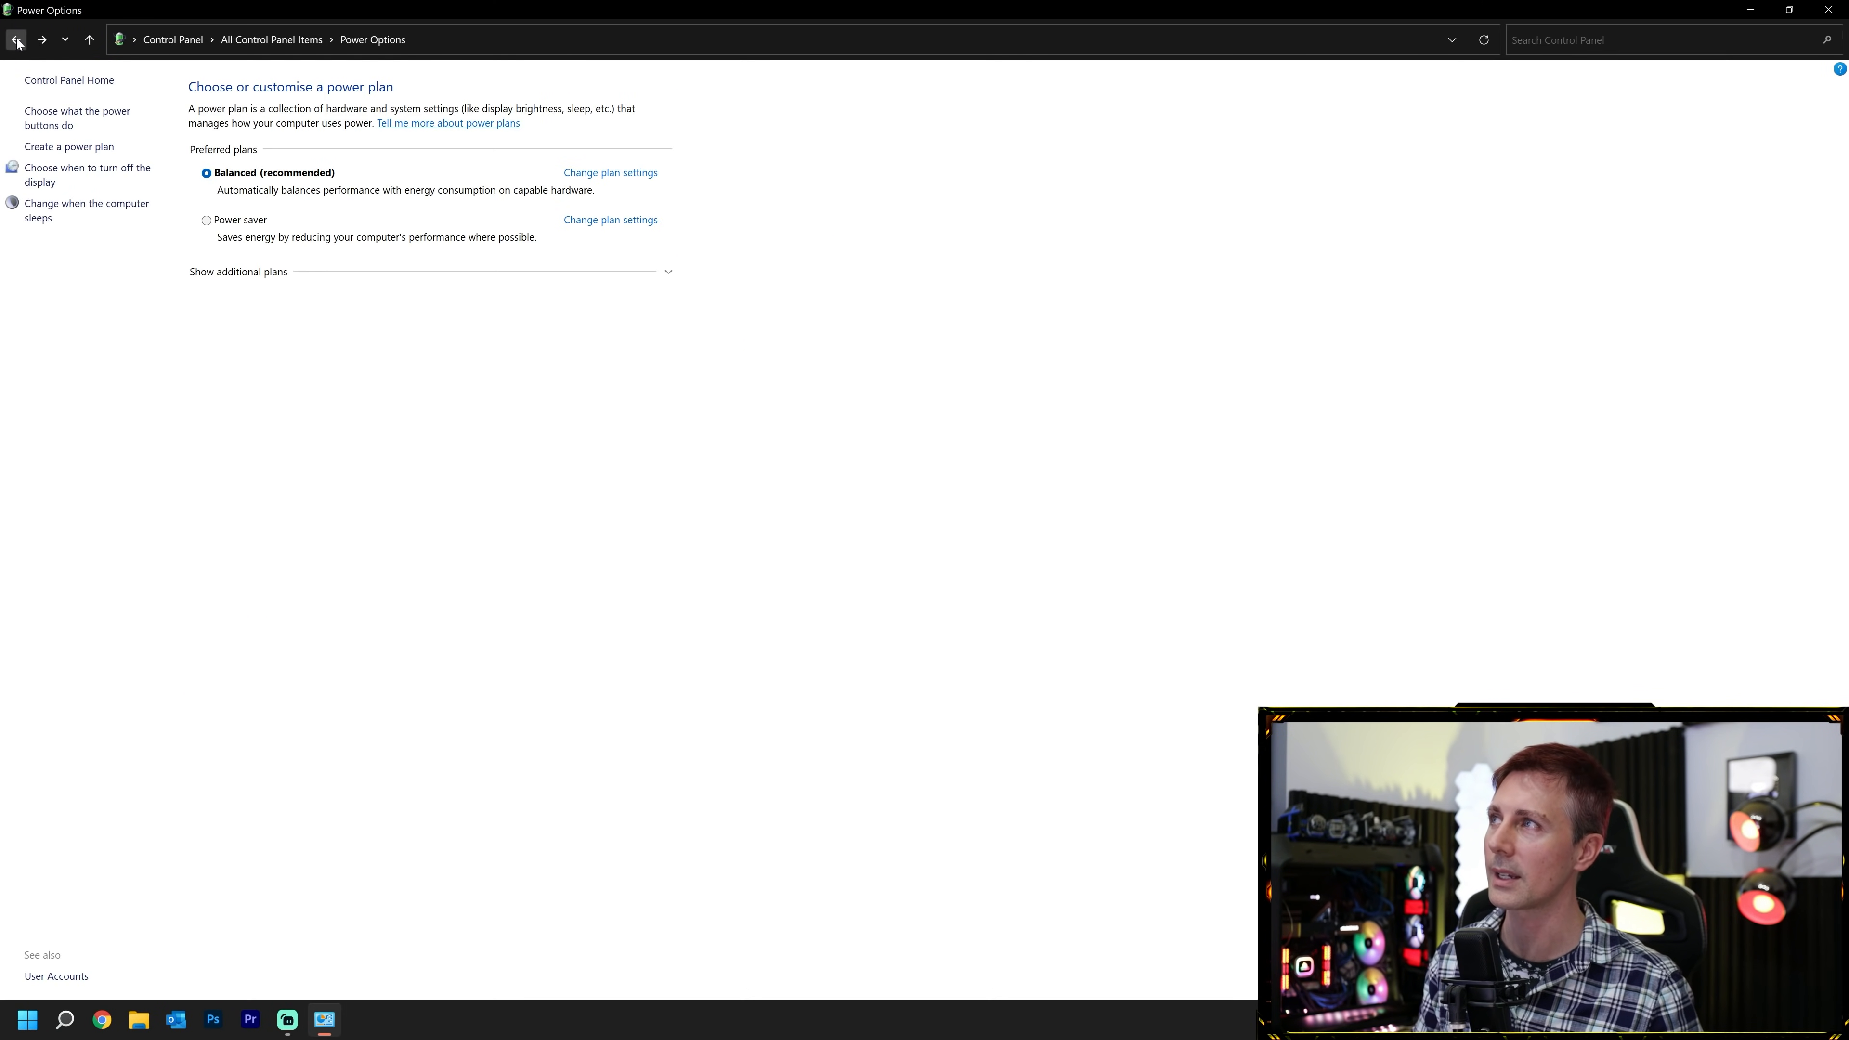
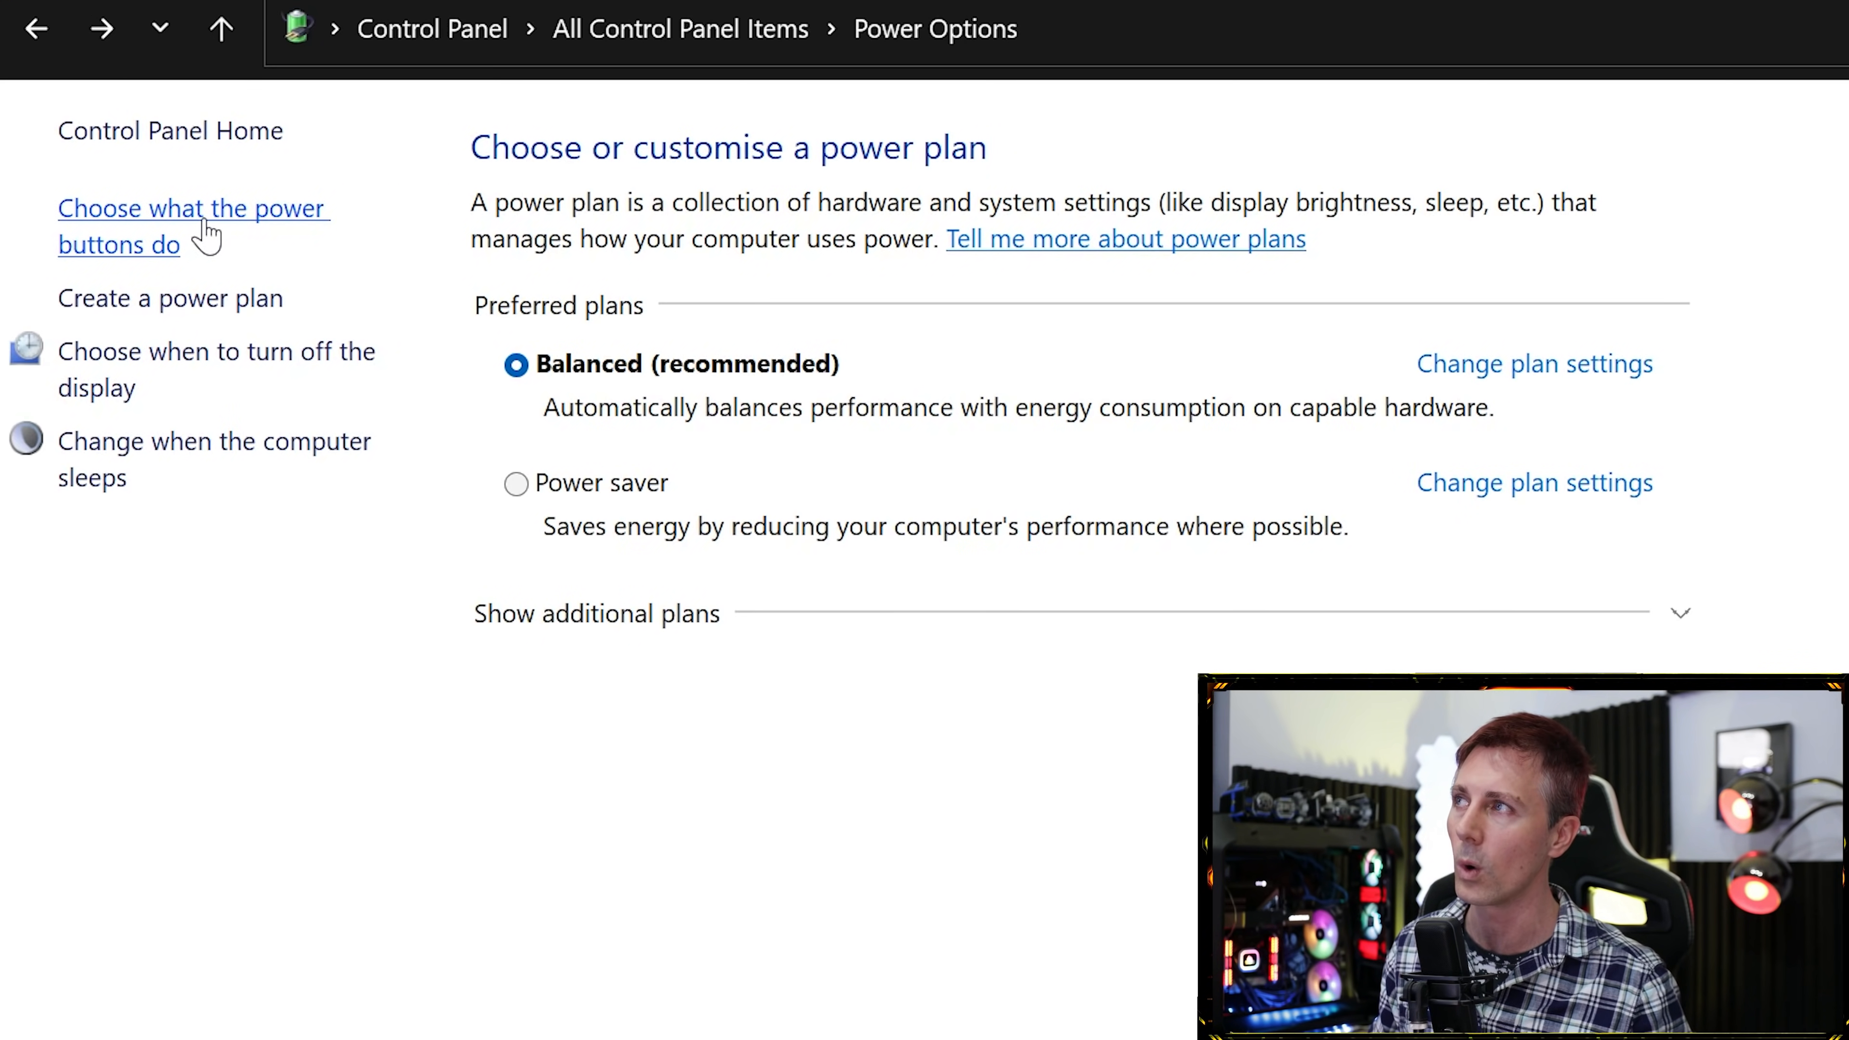
{"action": "left_click", "coordinate": [207, 218]}
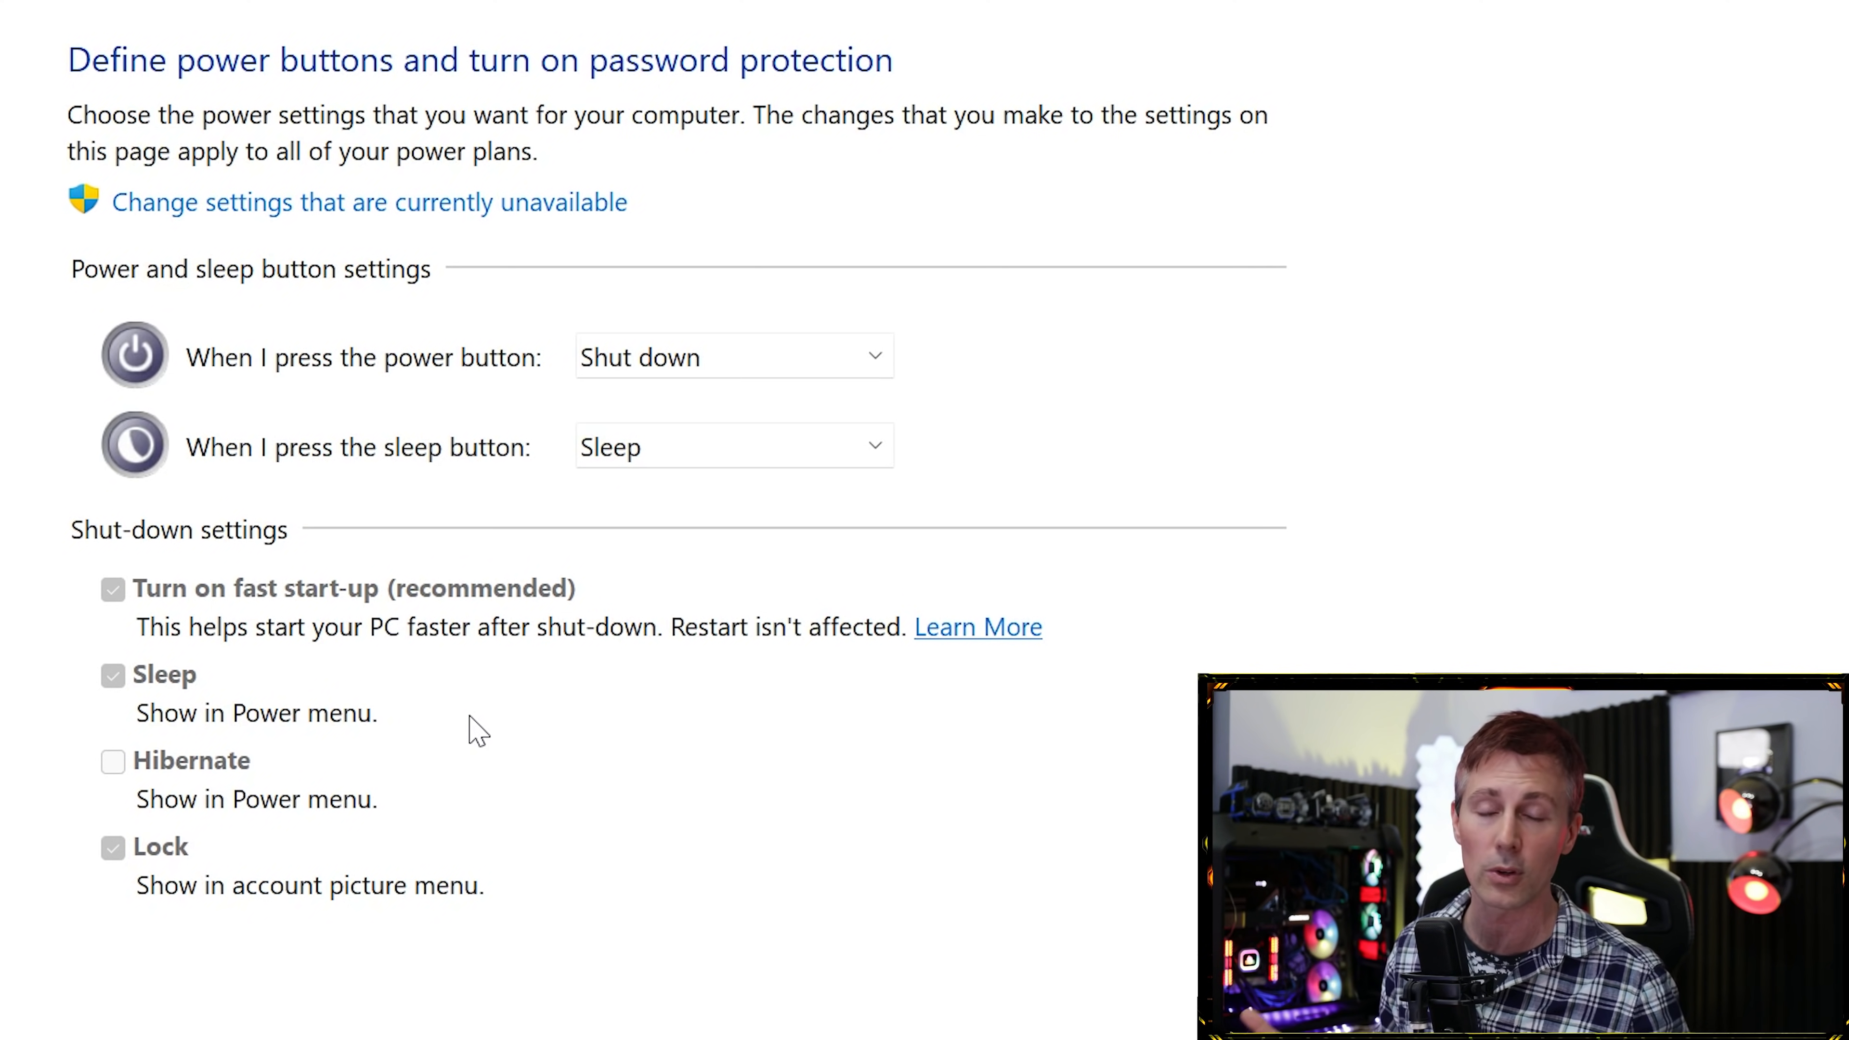
{"action": "left_click", "coordinate": [210, 203]}
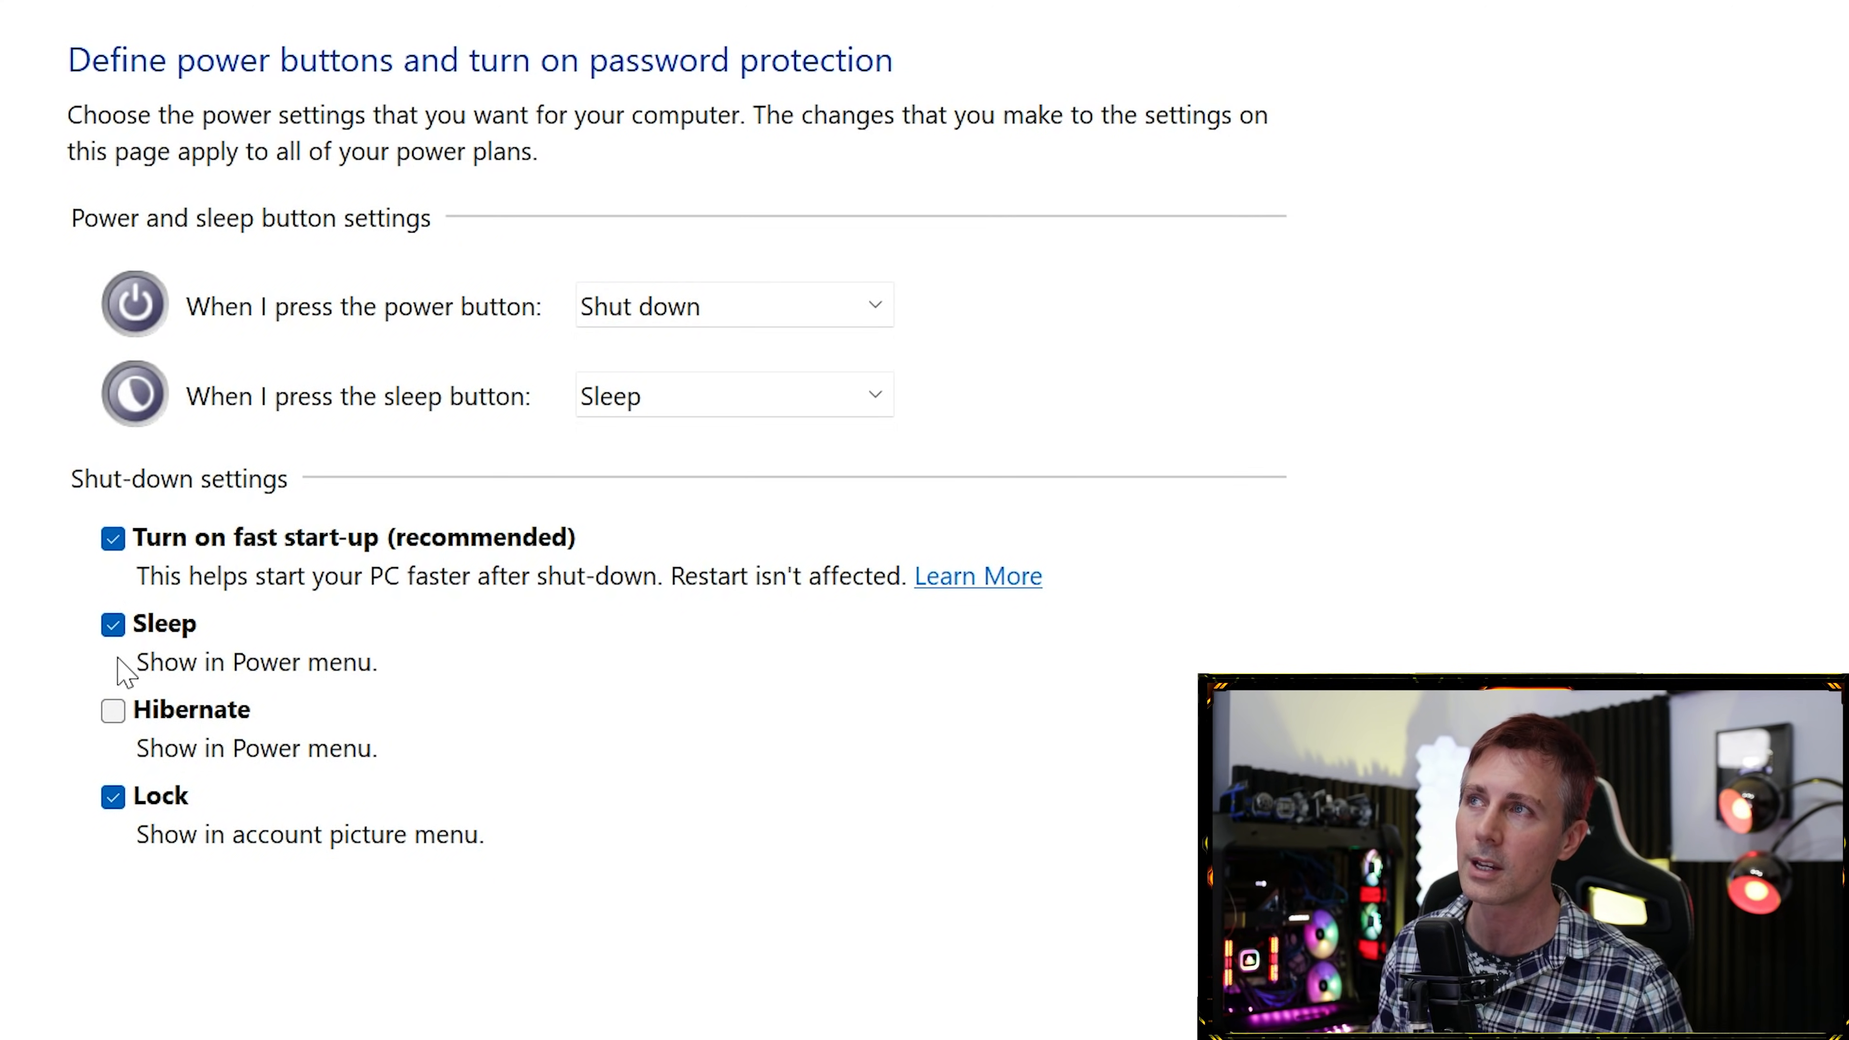
Turn off Lock and Sleep in the shut-down settings and switch fast start-up off and on again.
{"action": "left_click", "coordinate": [113, 796]}
{"action": "left_click", "coordinate": [113, 625]}
{"action": "left_click", "coordinate": [113, 539]}
{"action": "left_click", "coordinate": [113, 538]}
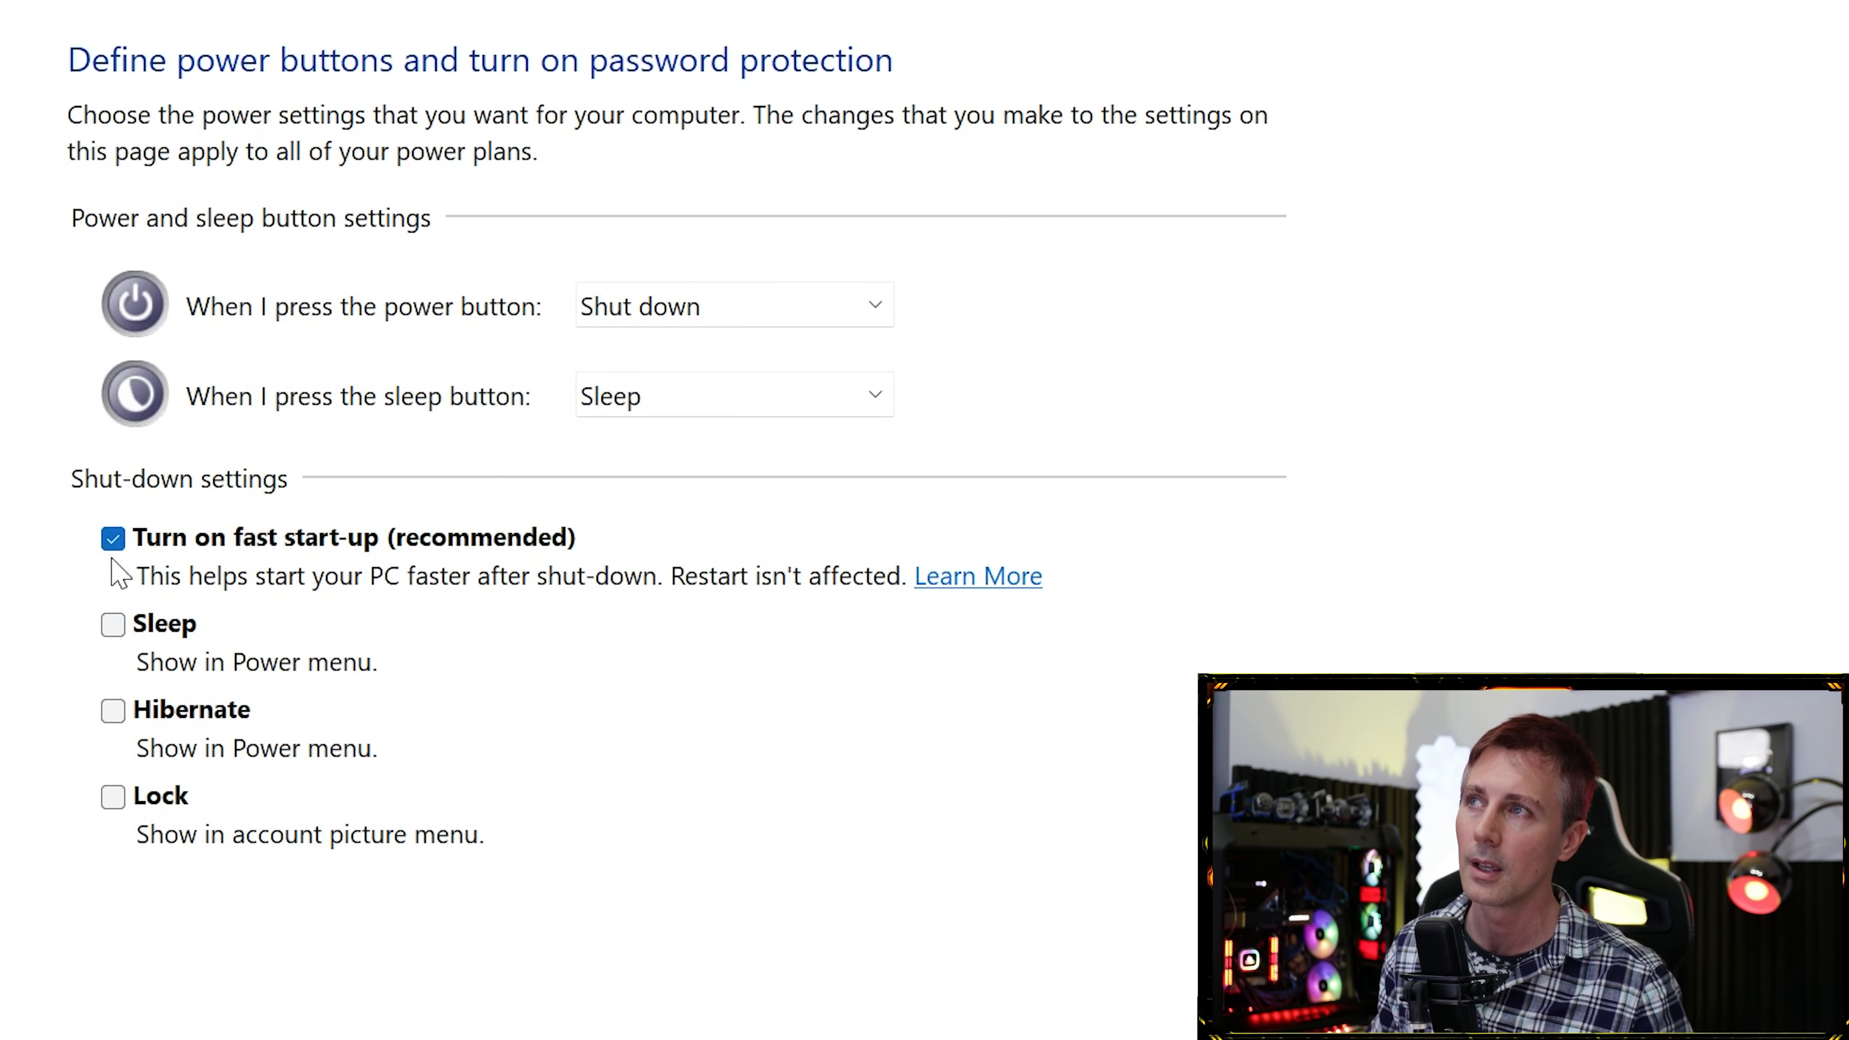
Turn Sleep and Lock back on in the shut-down settings and close the Control Panel.
{"action": "left_click", "coordinate": [113, 624]}
{"action": "left_click", "coordinate": [113, 796]}
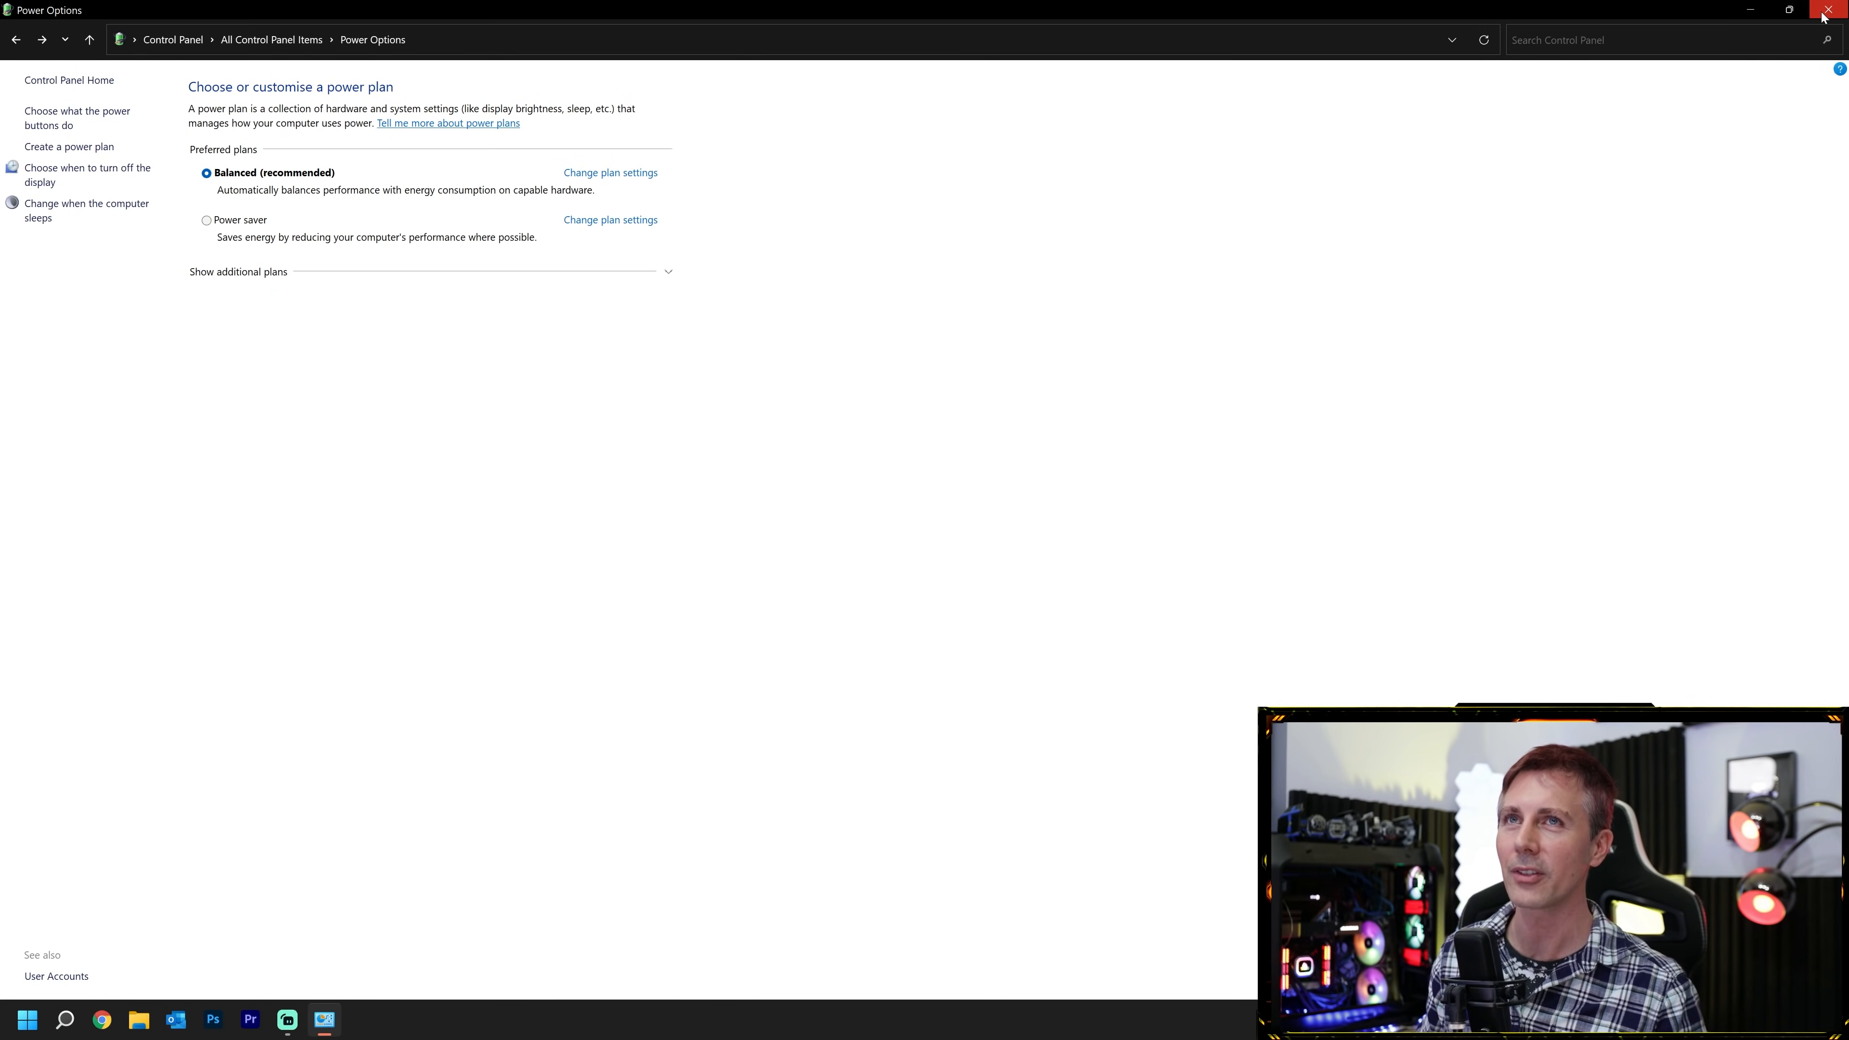
{"action": "left_click", "coordinate": [1823, 15]}
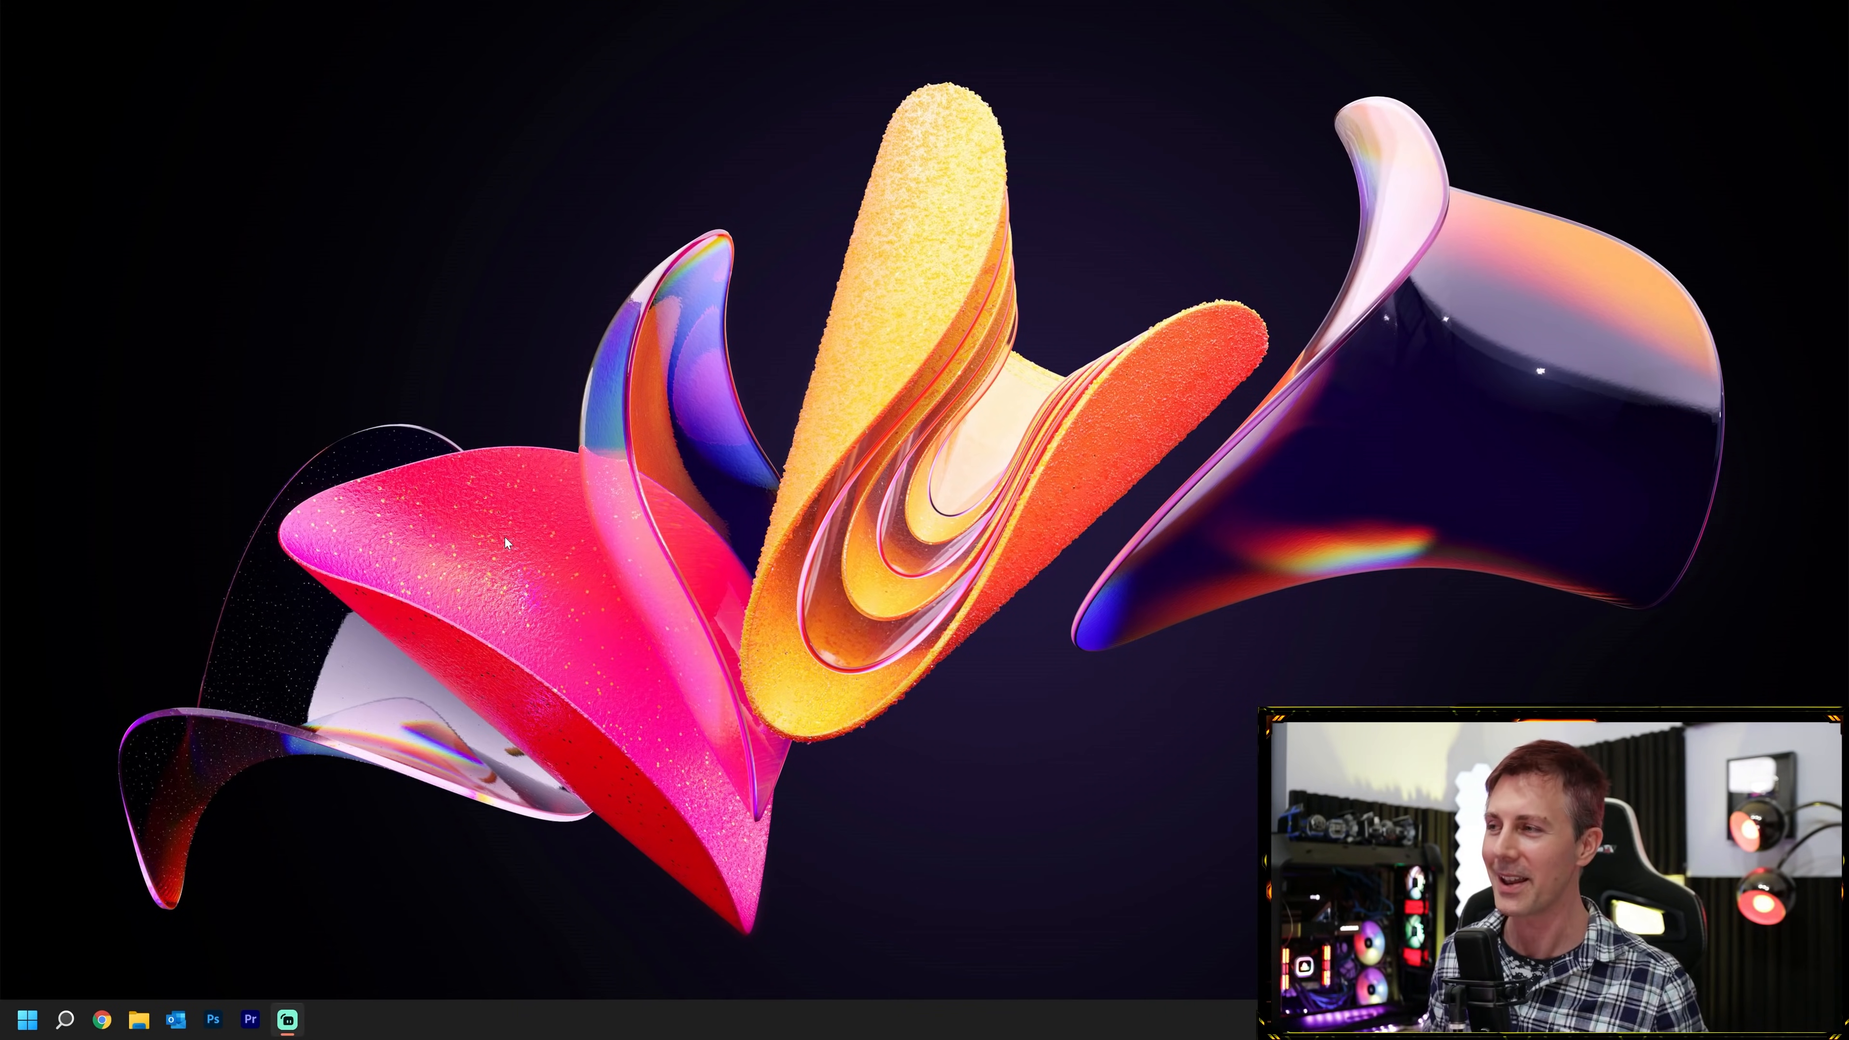
Search for services.msc and open the Services app.
{"action": "key", "text": "super"}
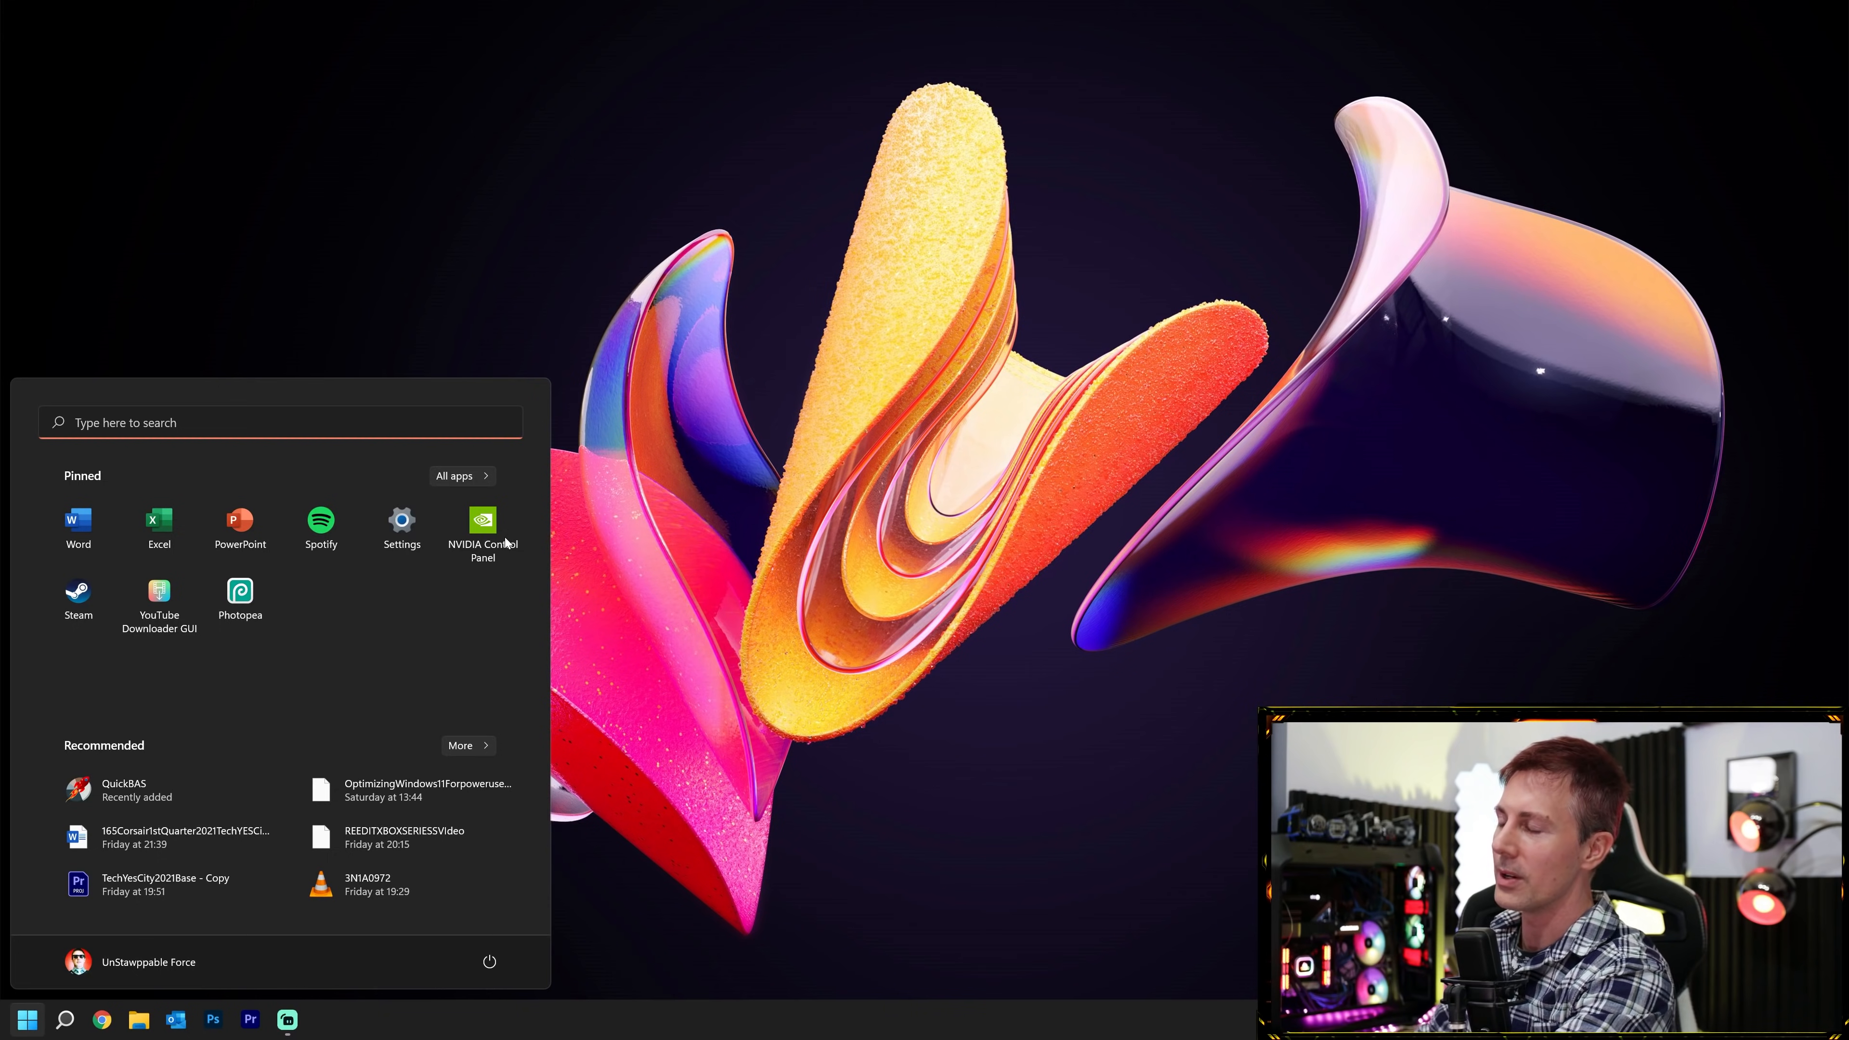
{"action": "type", "text": "services.msc"}
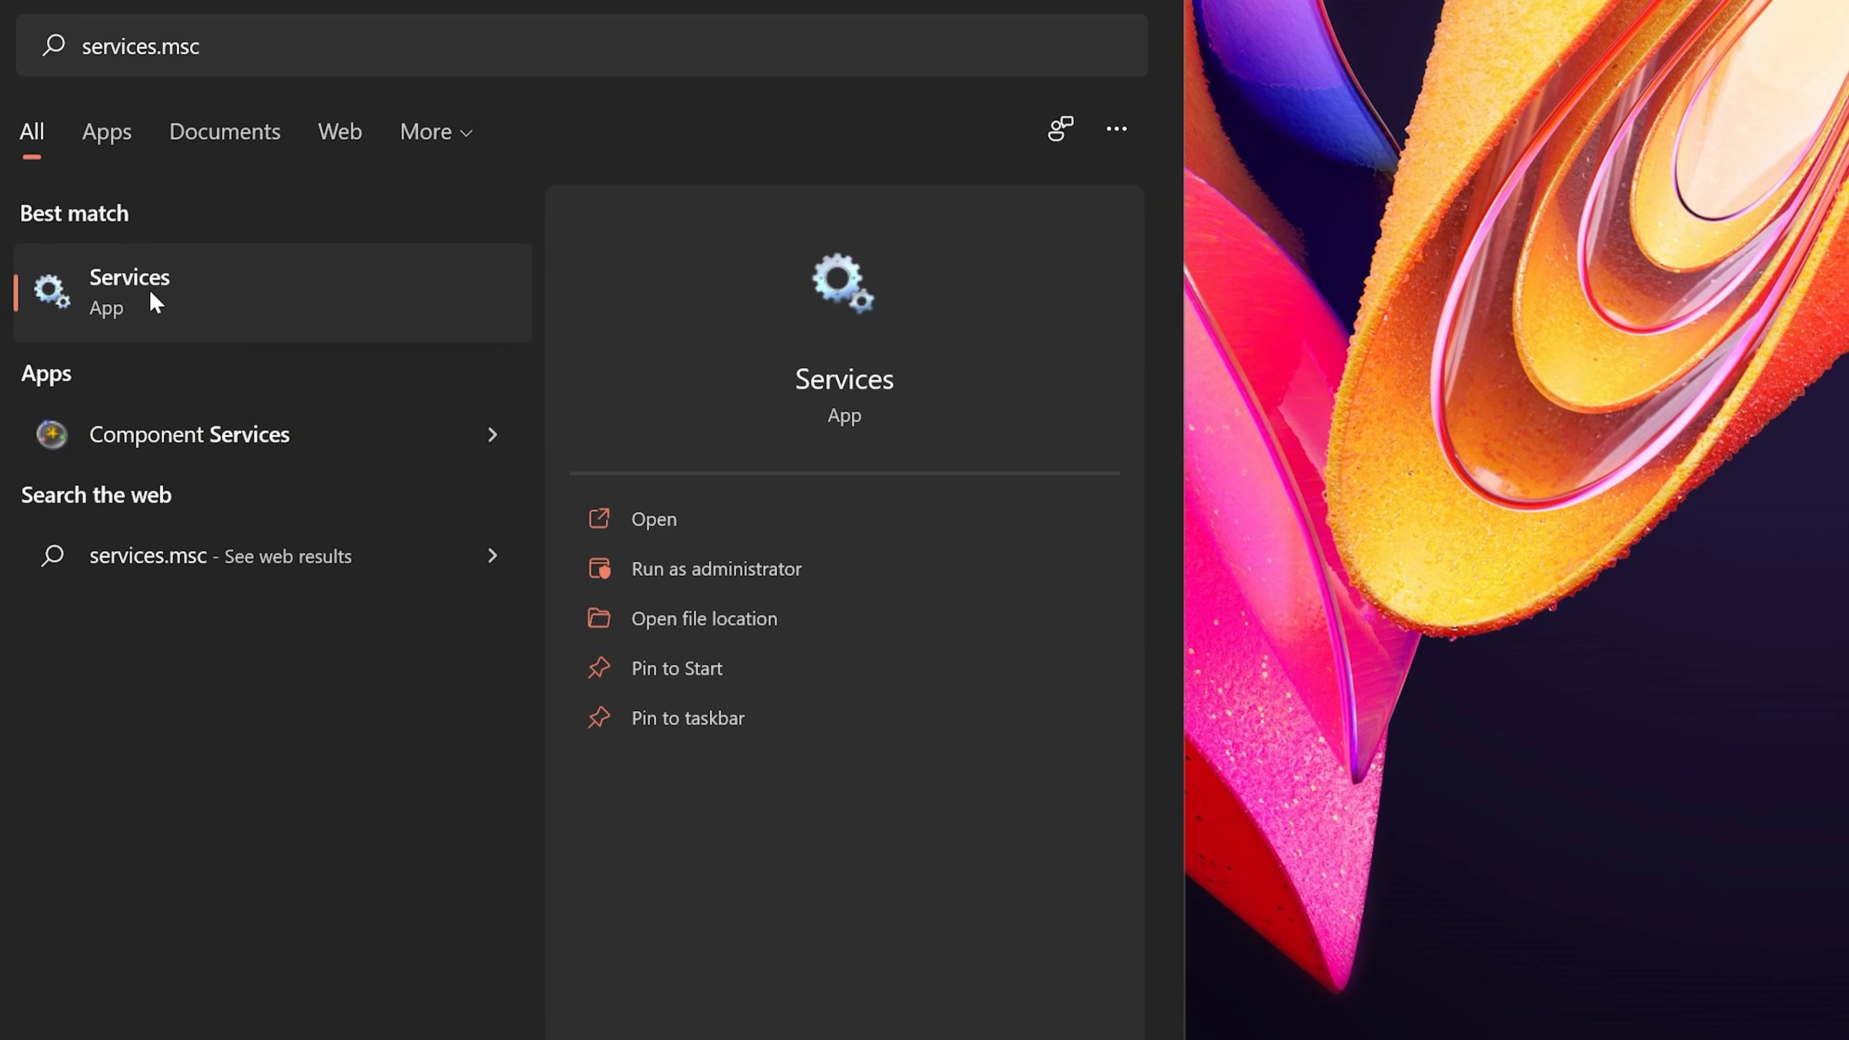
{"action": "left_click", "coordinate": [104, 563]}
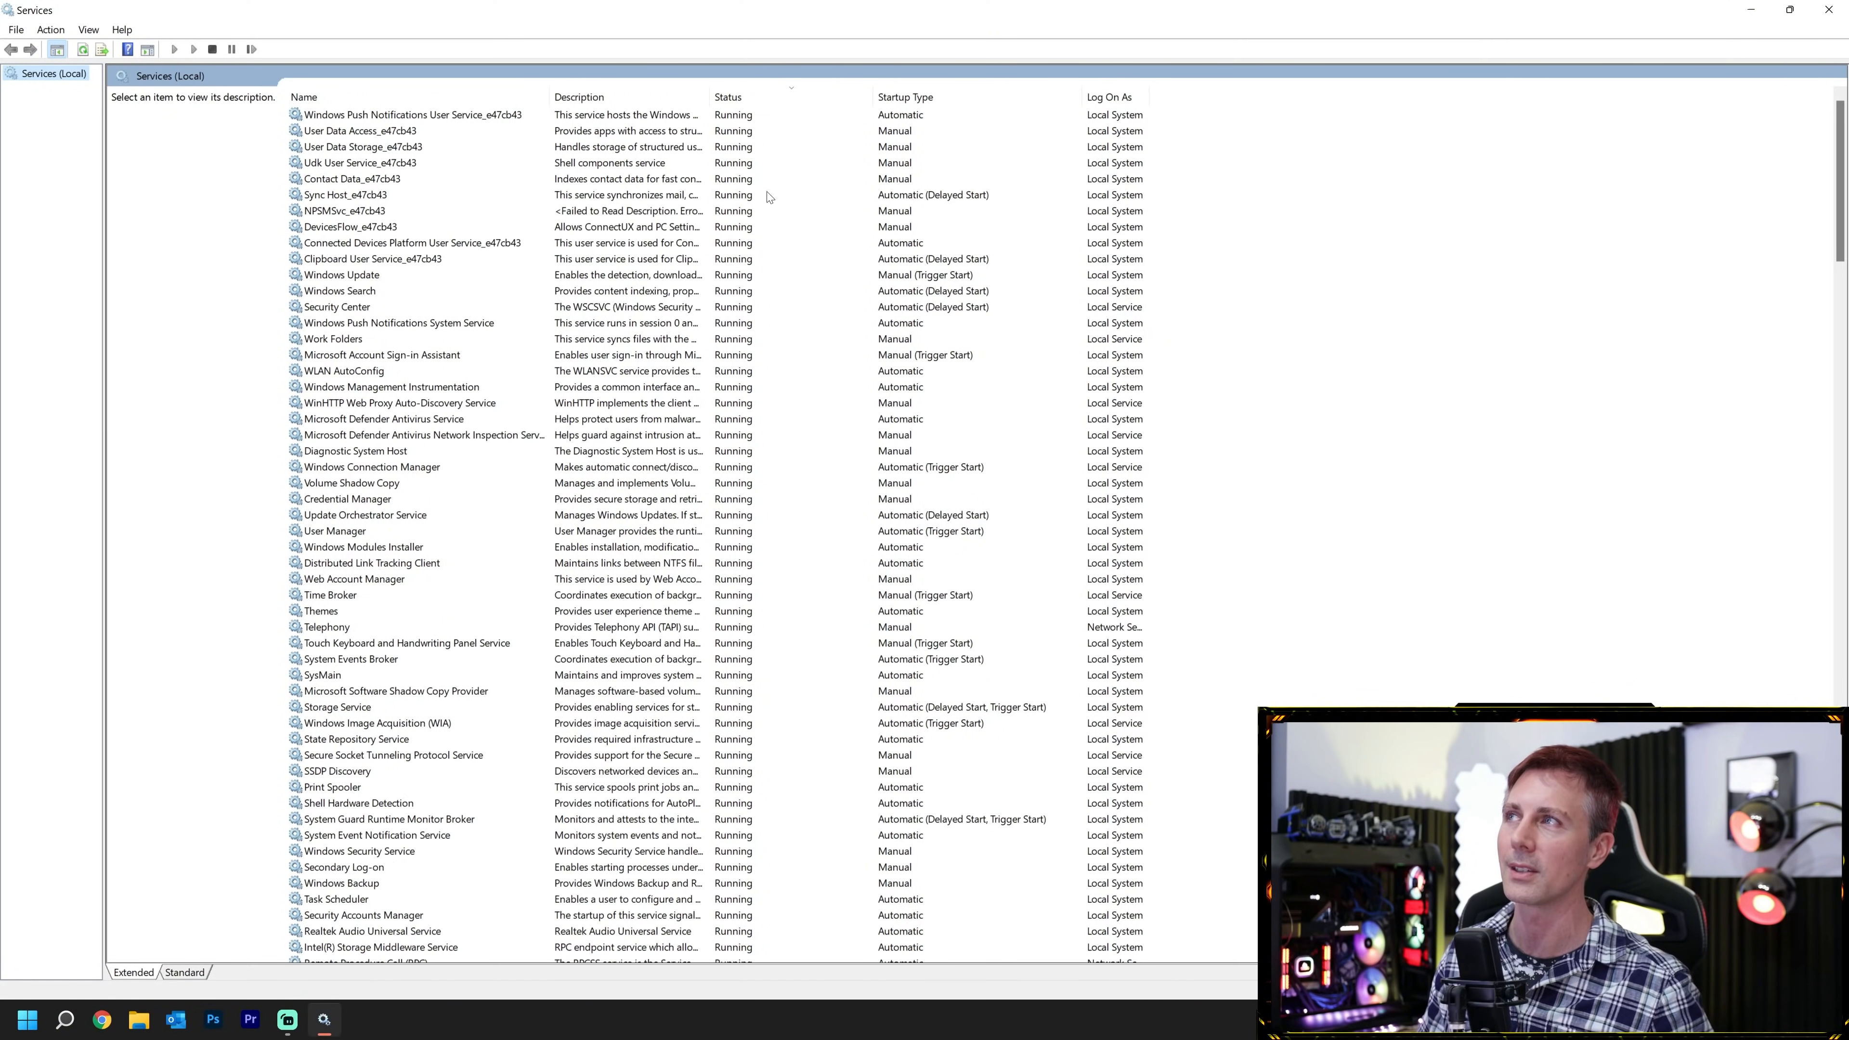
Sort the services by name and by status so that the running ones are listed first alphabetically.
{"action": "left_click", "coordinate": [310, 98]}
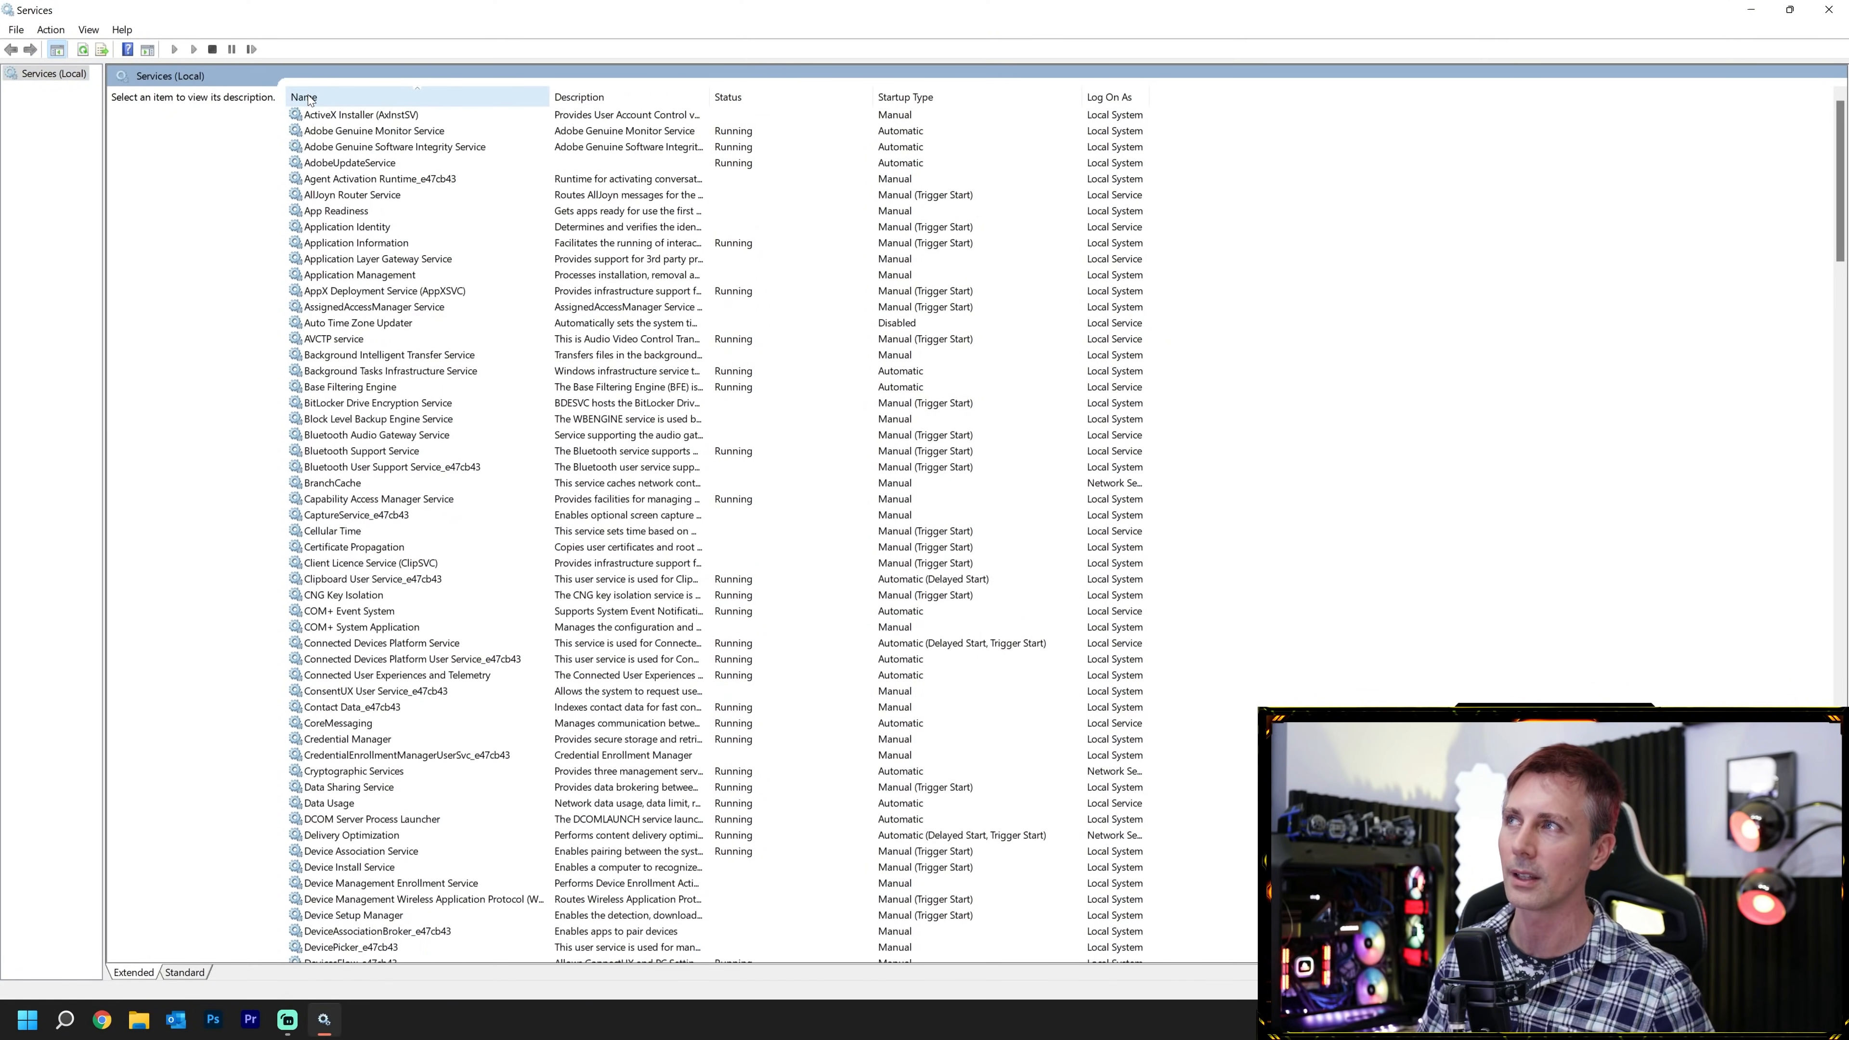
{"action": "left_click", "coordinate": [725, 97]}
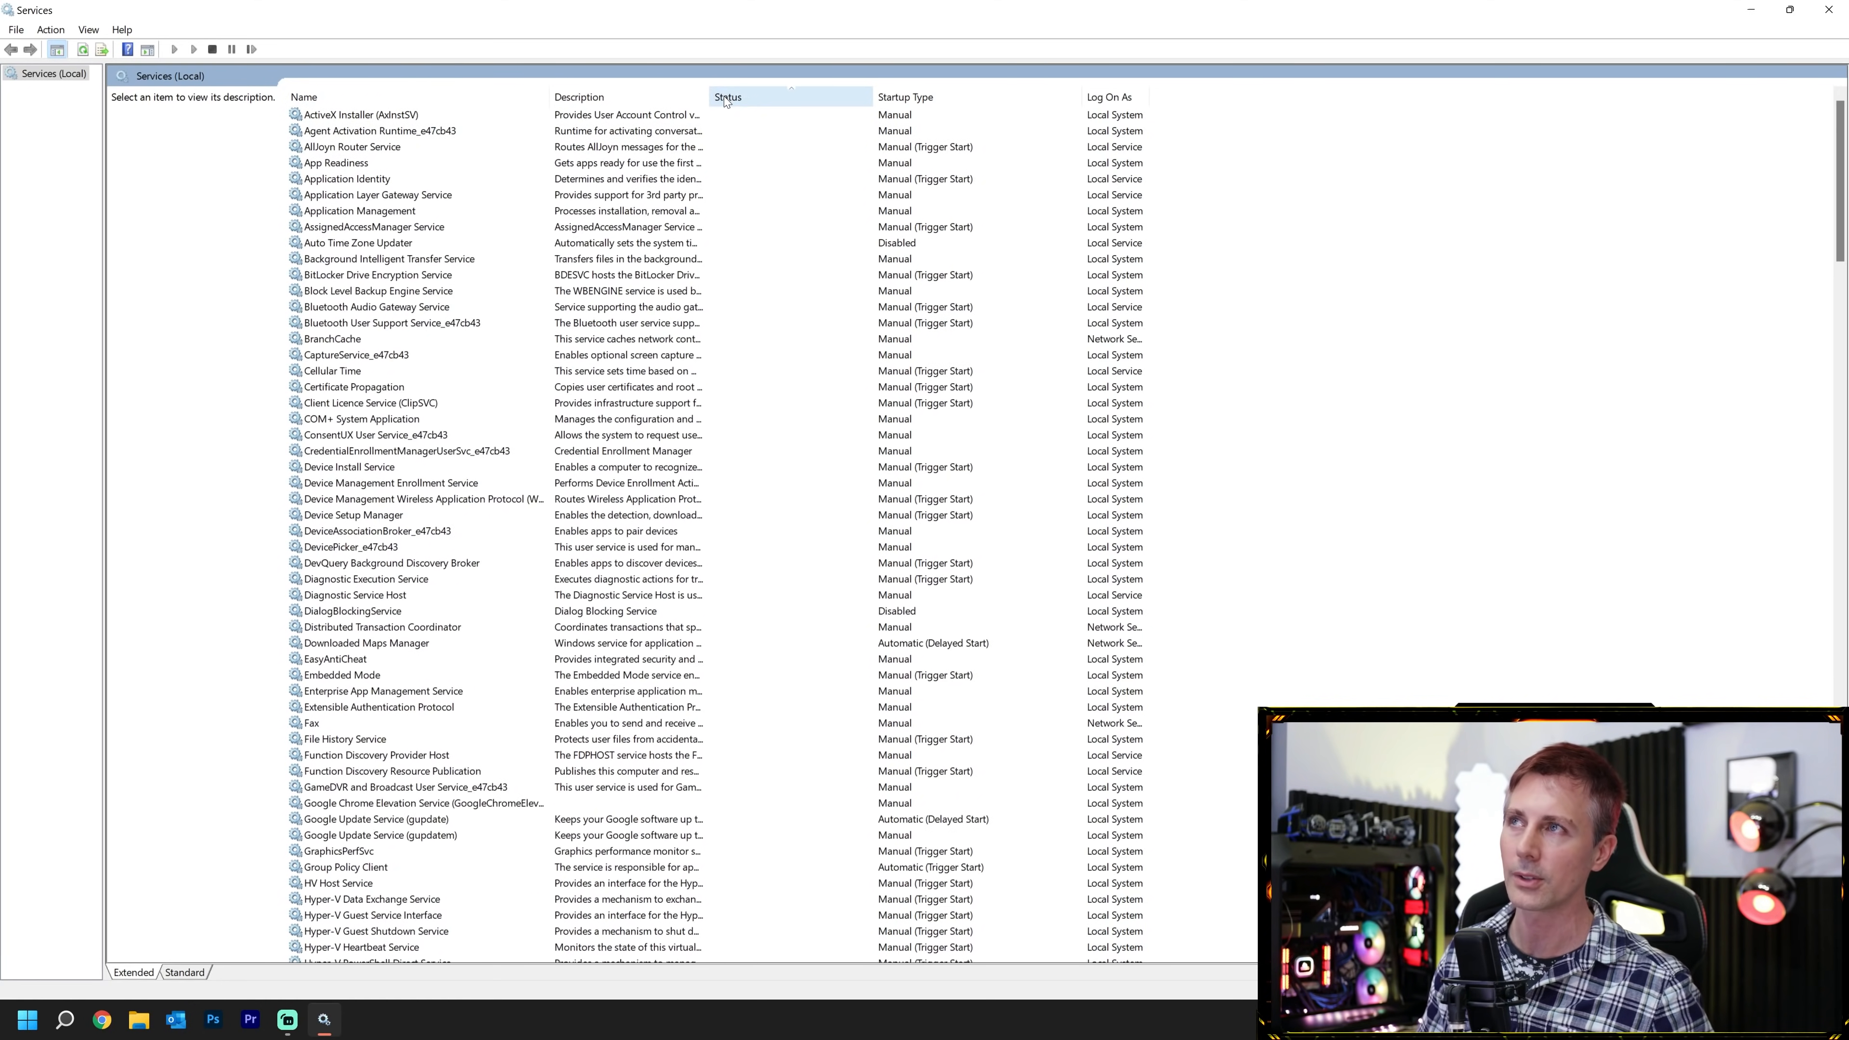
{"action": "left_click", "coordinate": [757, 97]}
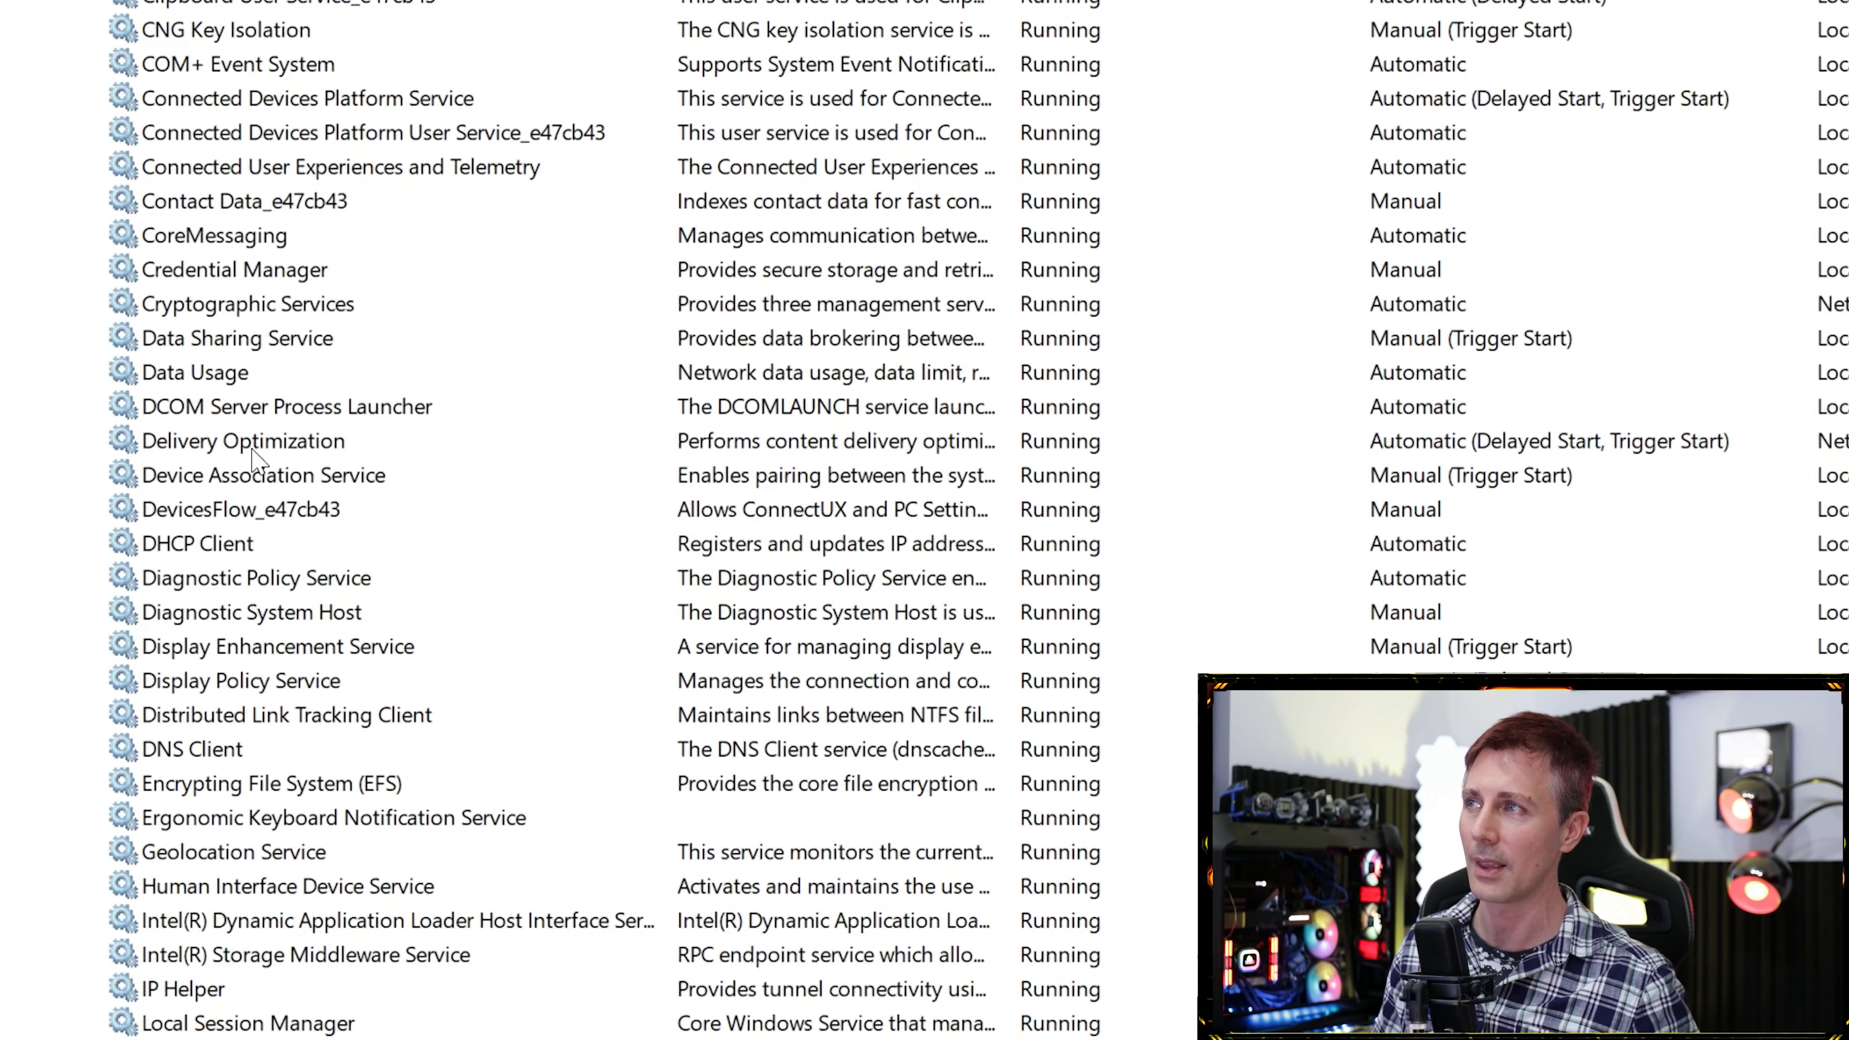
Set the startup type of the Connected User Experiences and Telemetry service to Disabled and apply the change.
{"action": "left_click", "coordinate": [233, 170]}
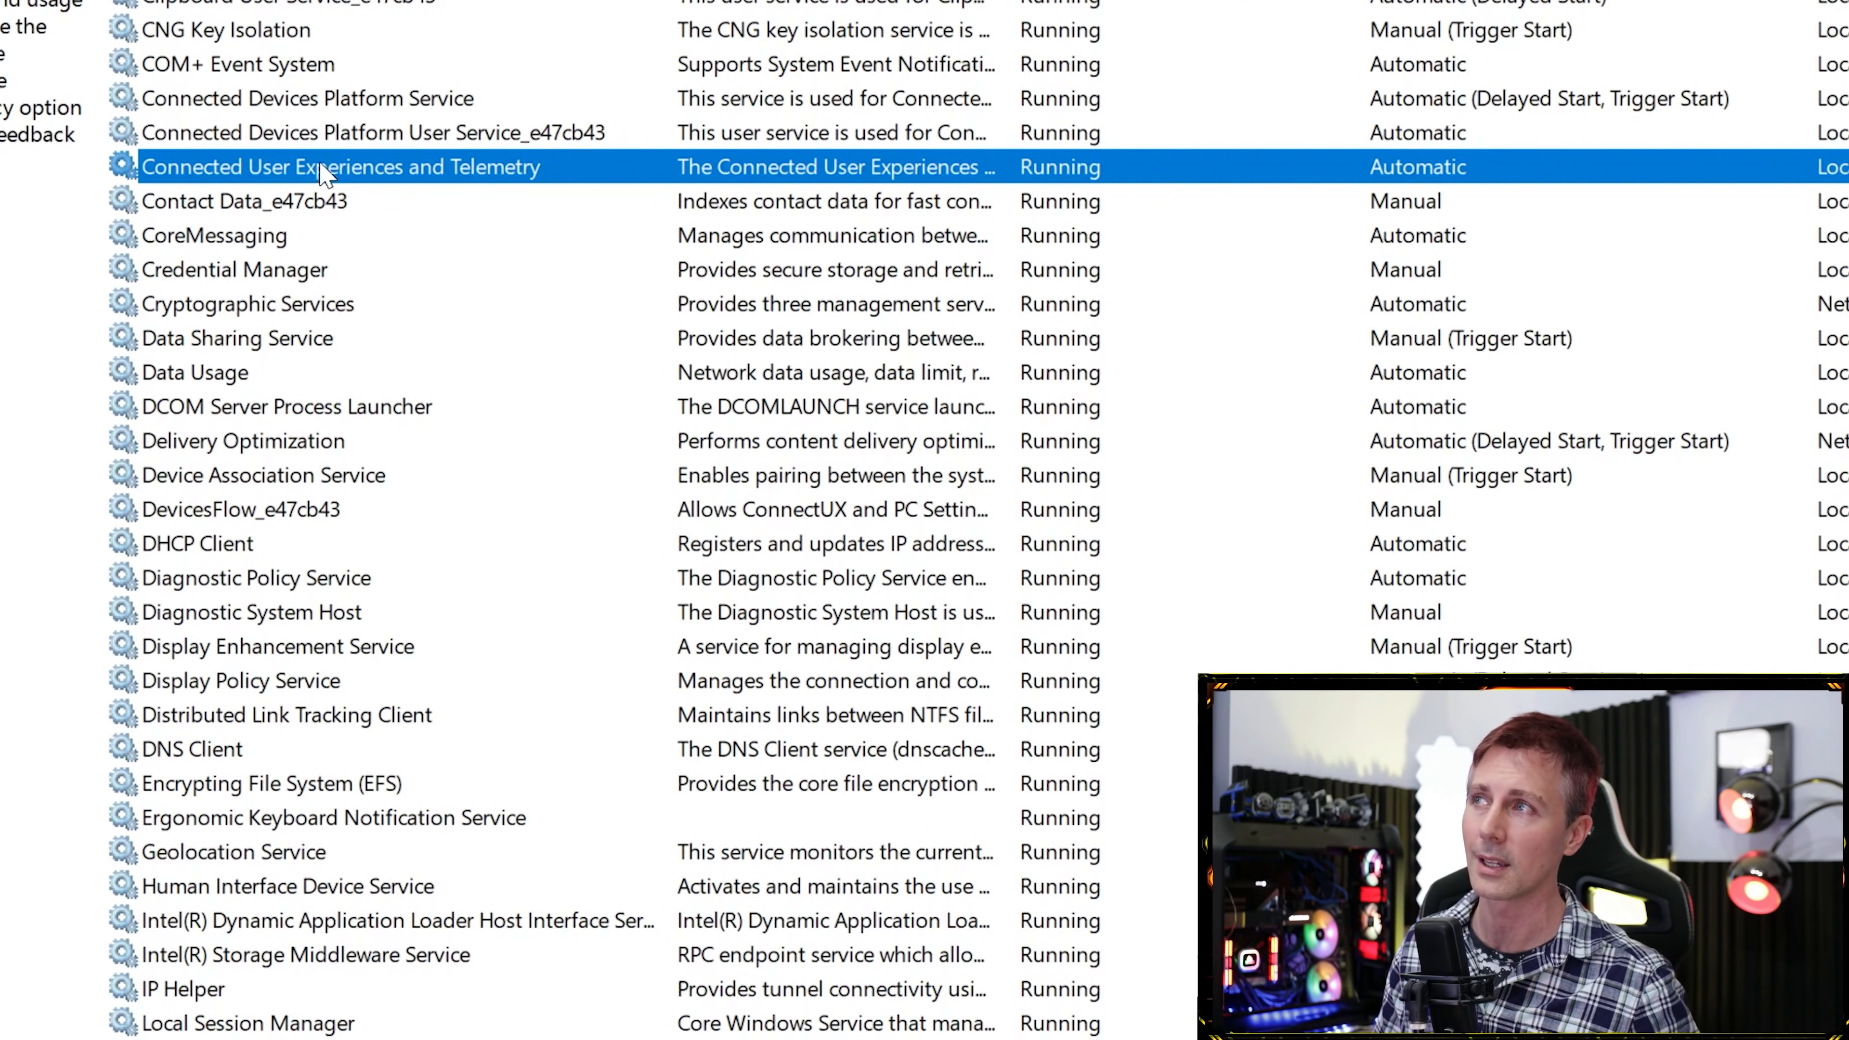
{"action": "right_click", "coordinate": [402, 171]}
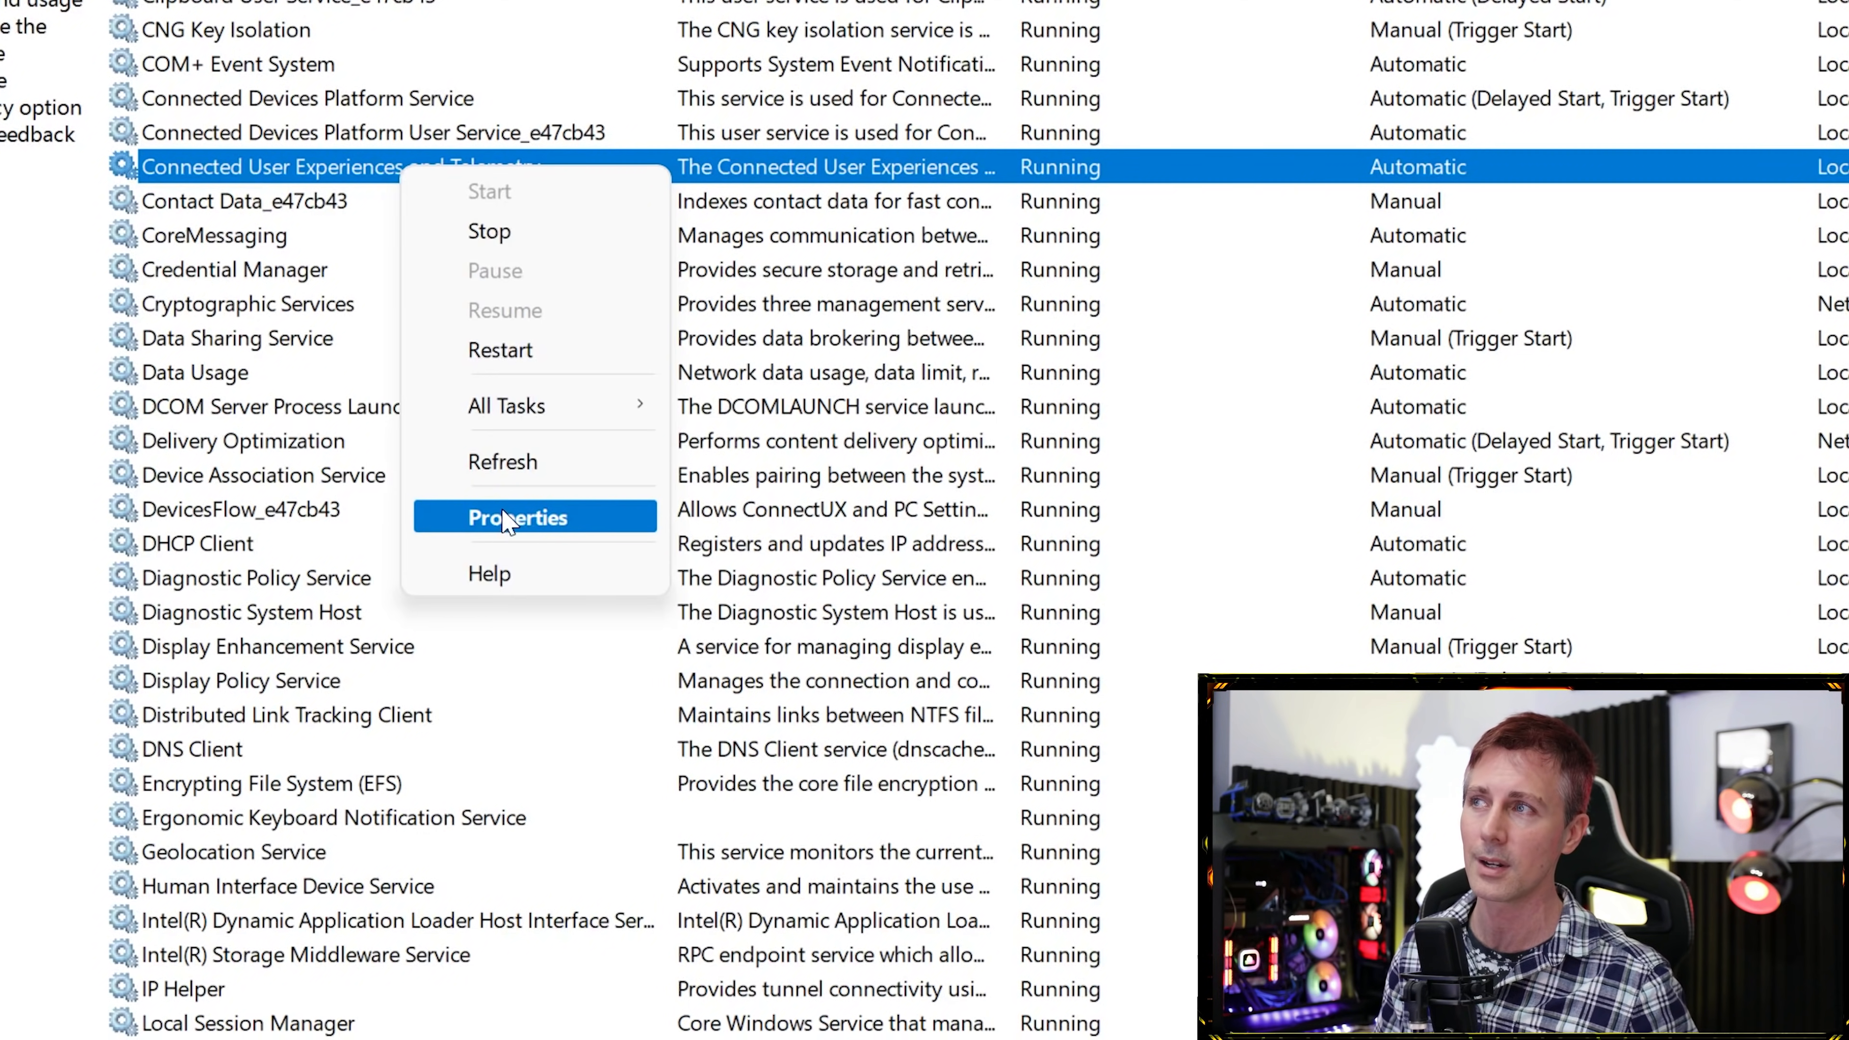
{"action": "right_click", "coordinate": [349, 168]}
{"action": "left_click", "coordinate": [465, 515]}
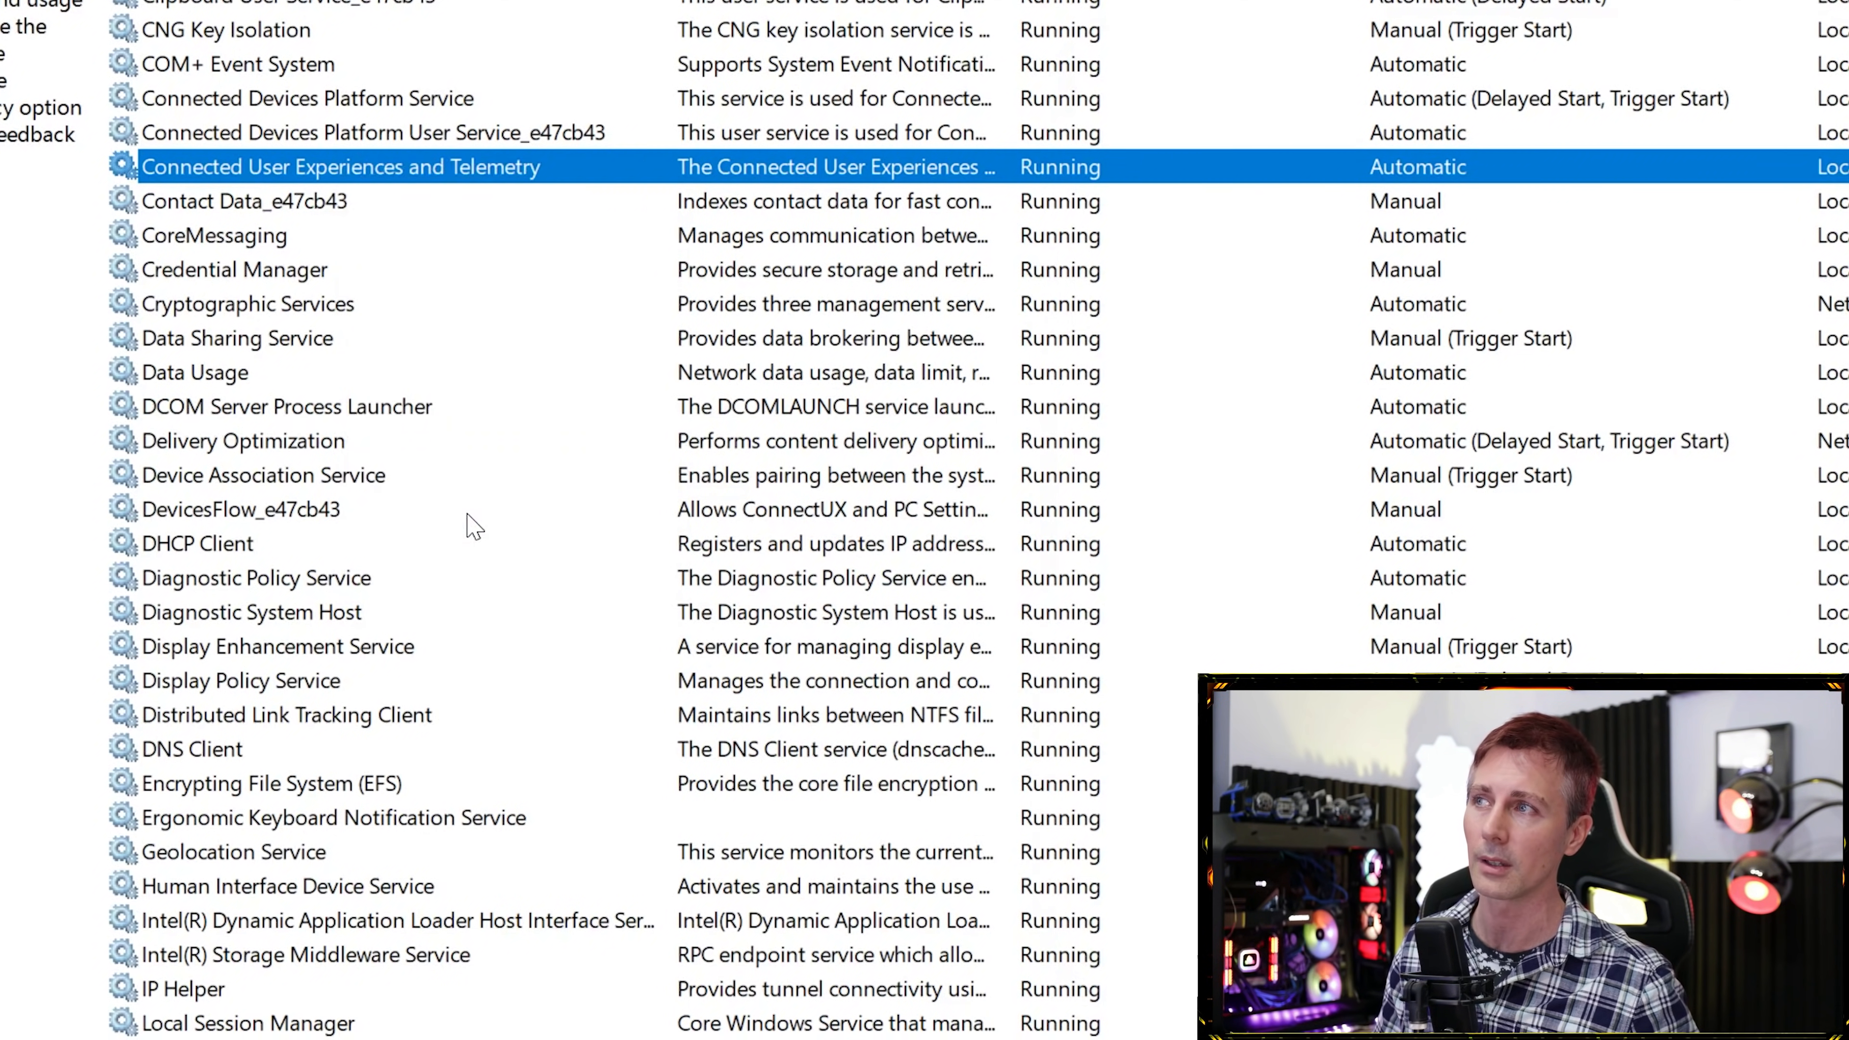
{"action": "left_click", "coordinate": [1356, 466]}
{"action": "left_click", "coordinate": [1380, 557]}
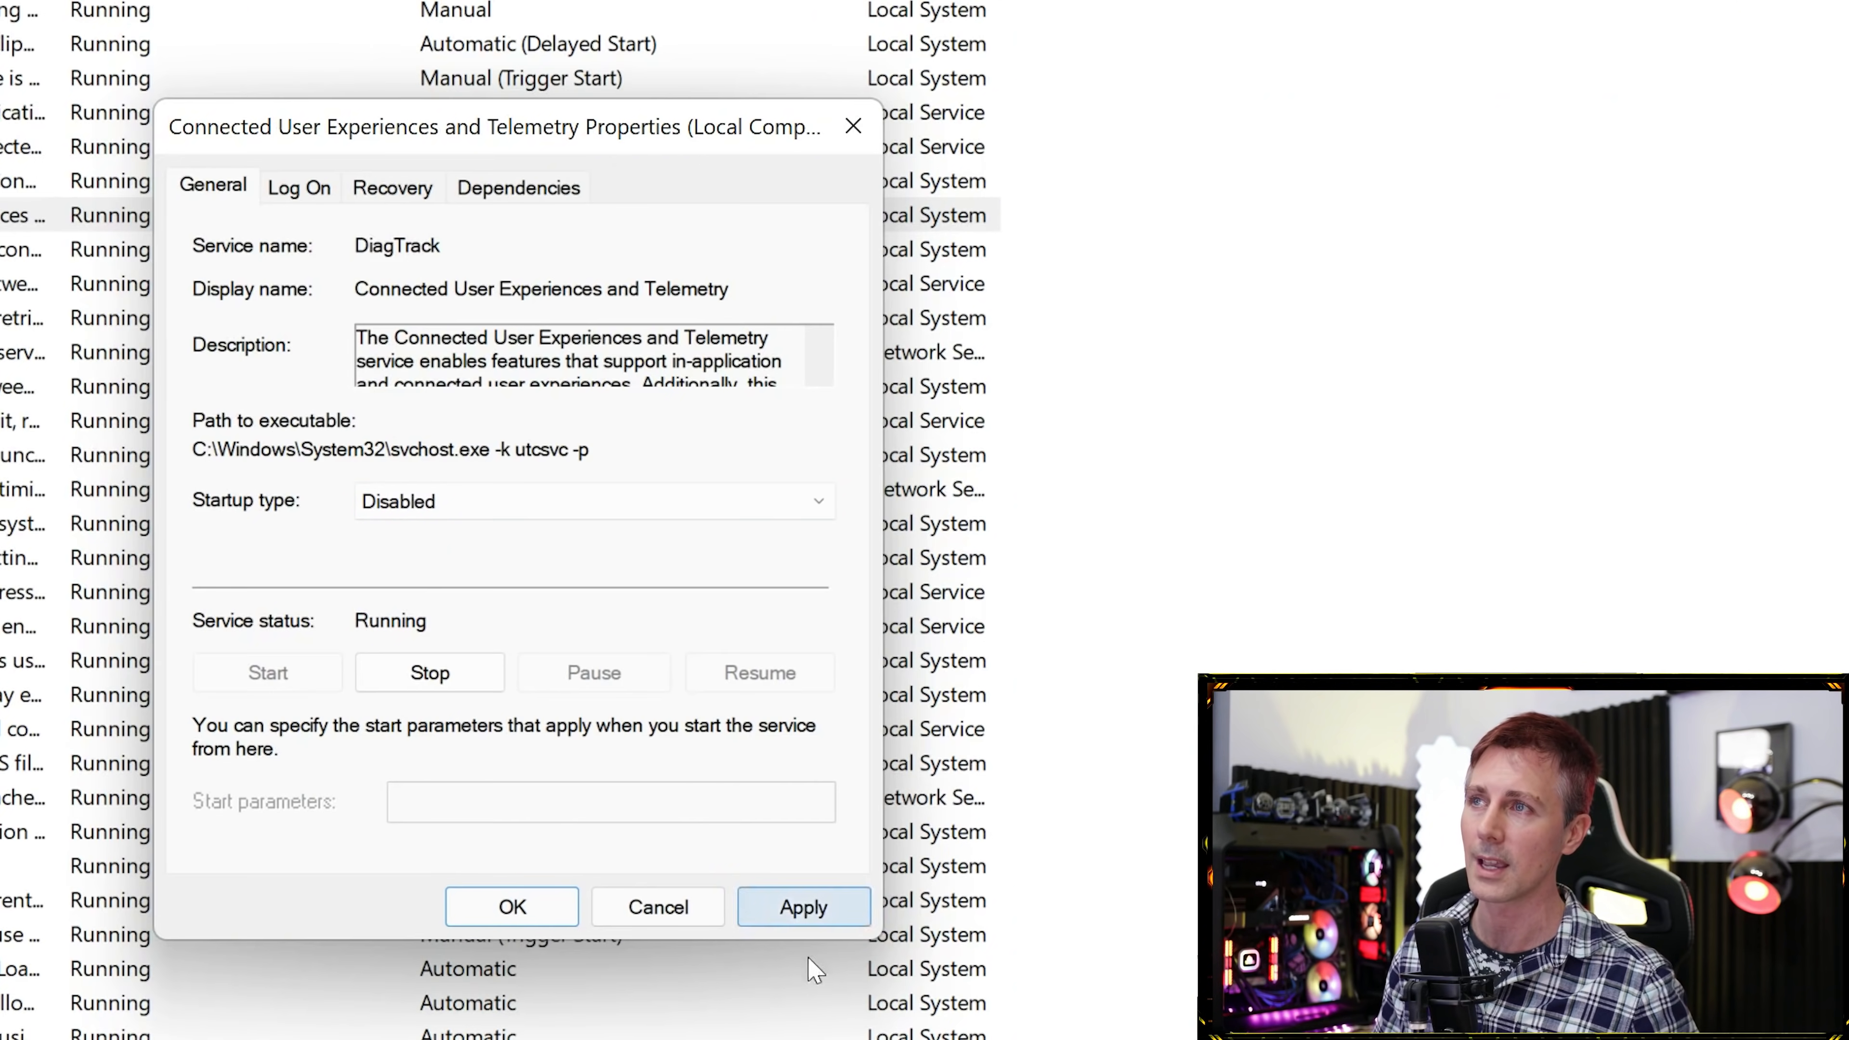
{"action": "left_click", "coordinate": [1754, 858]}
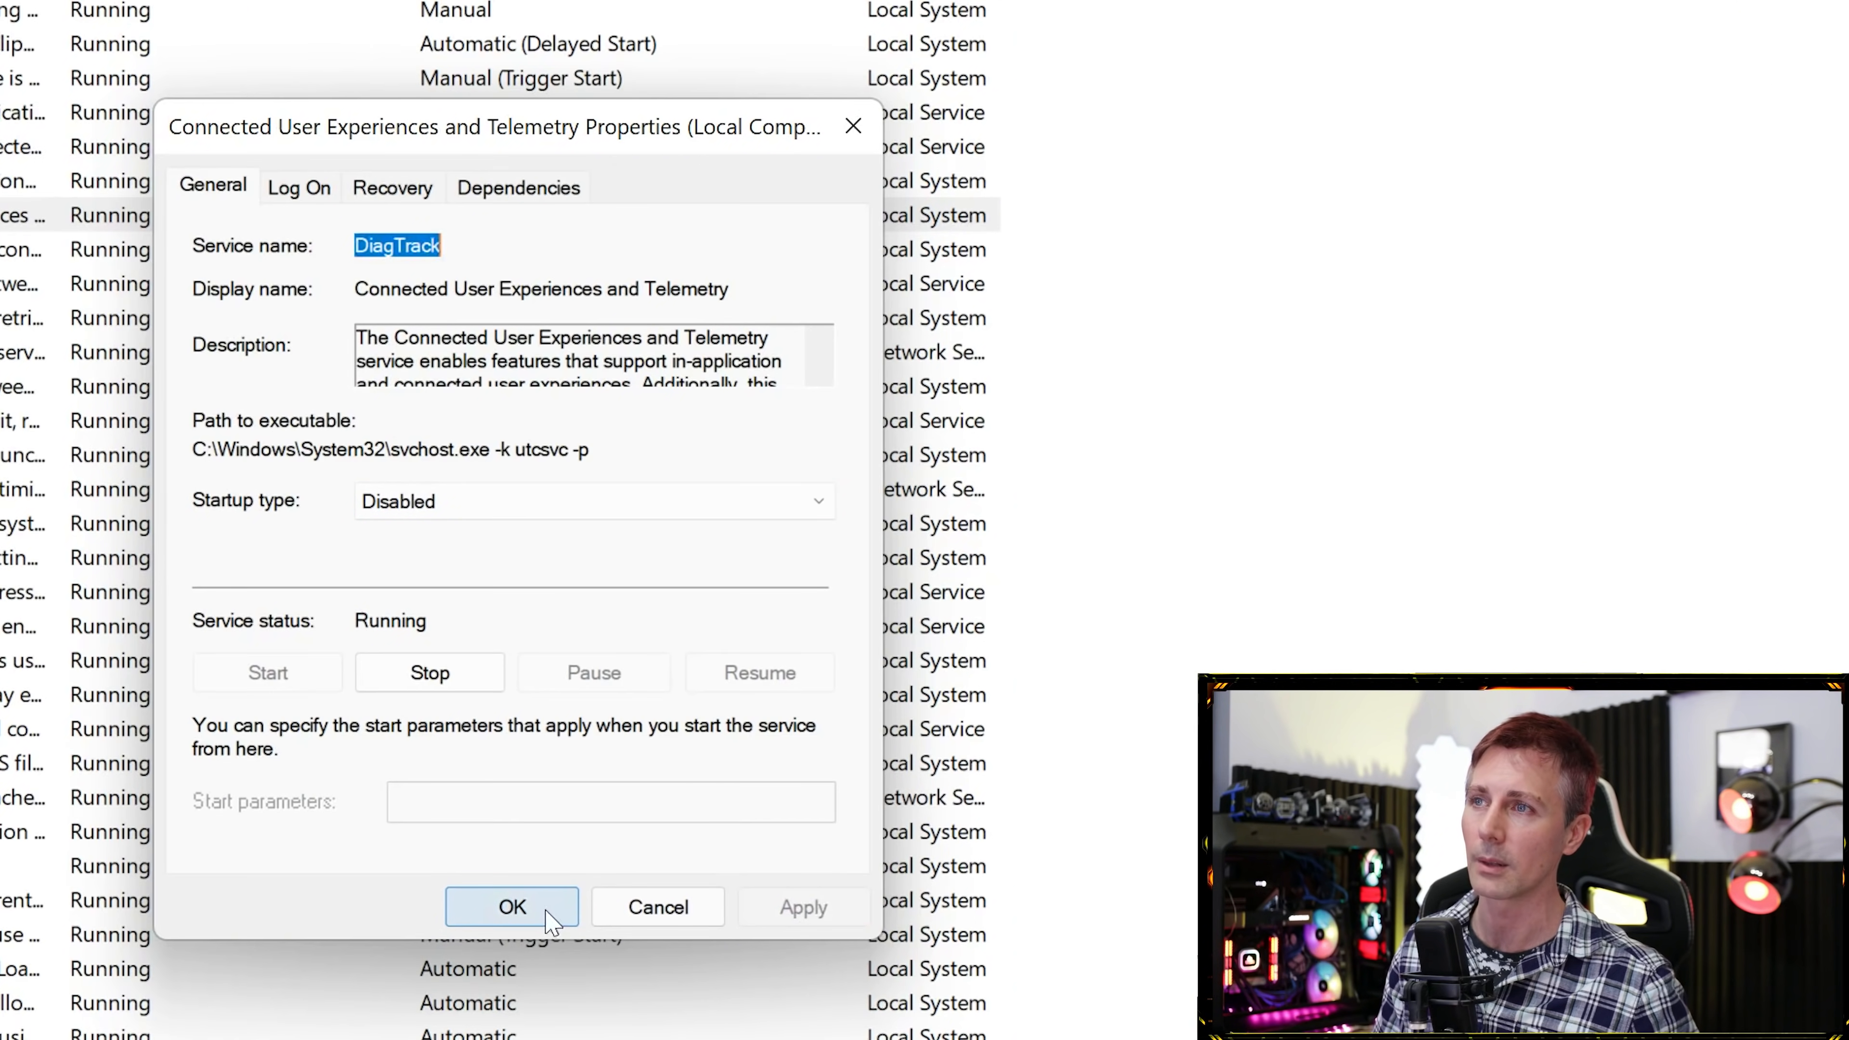
{"action": "left_click", "coordinate": [546, 912]}
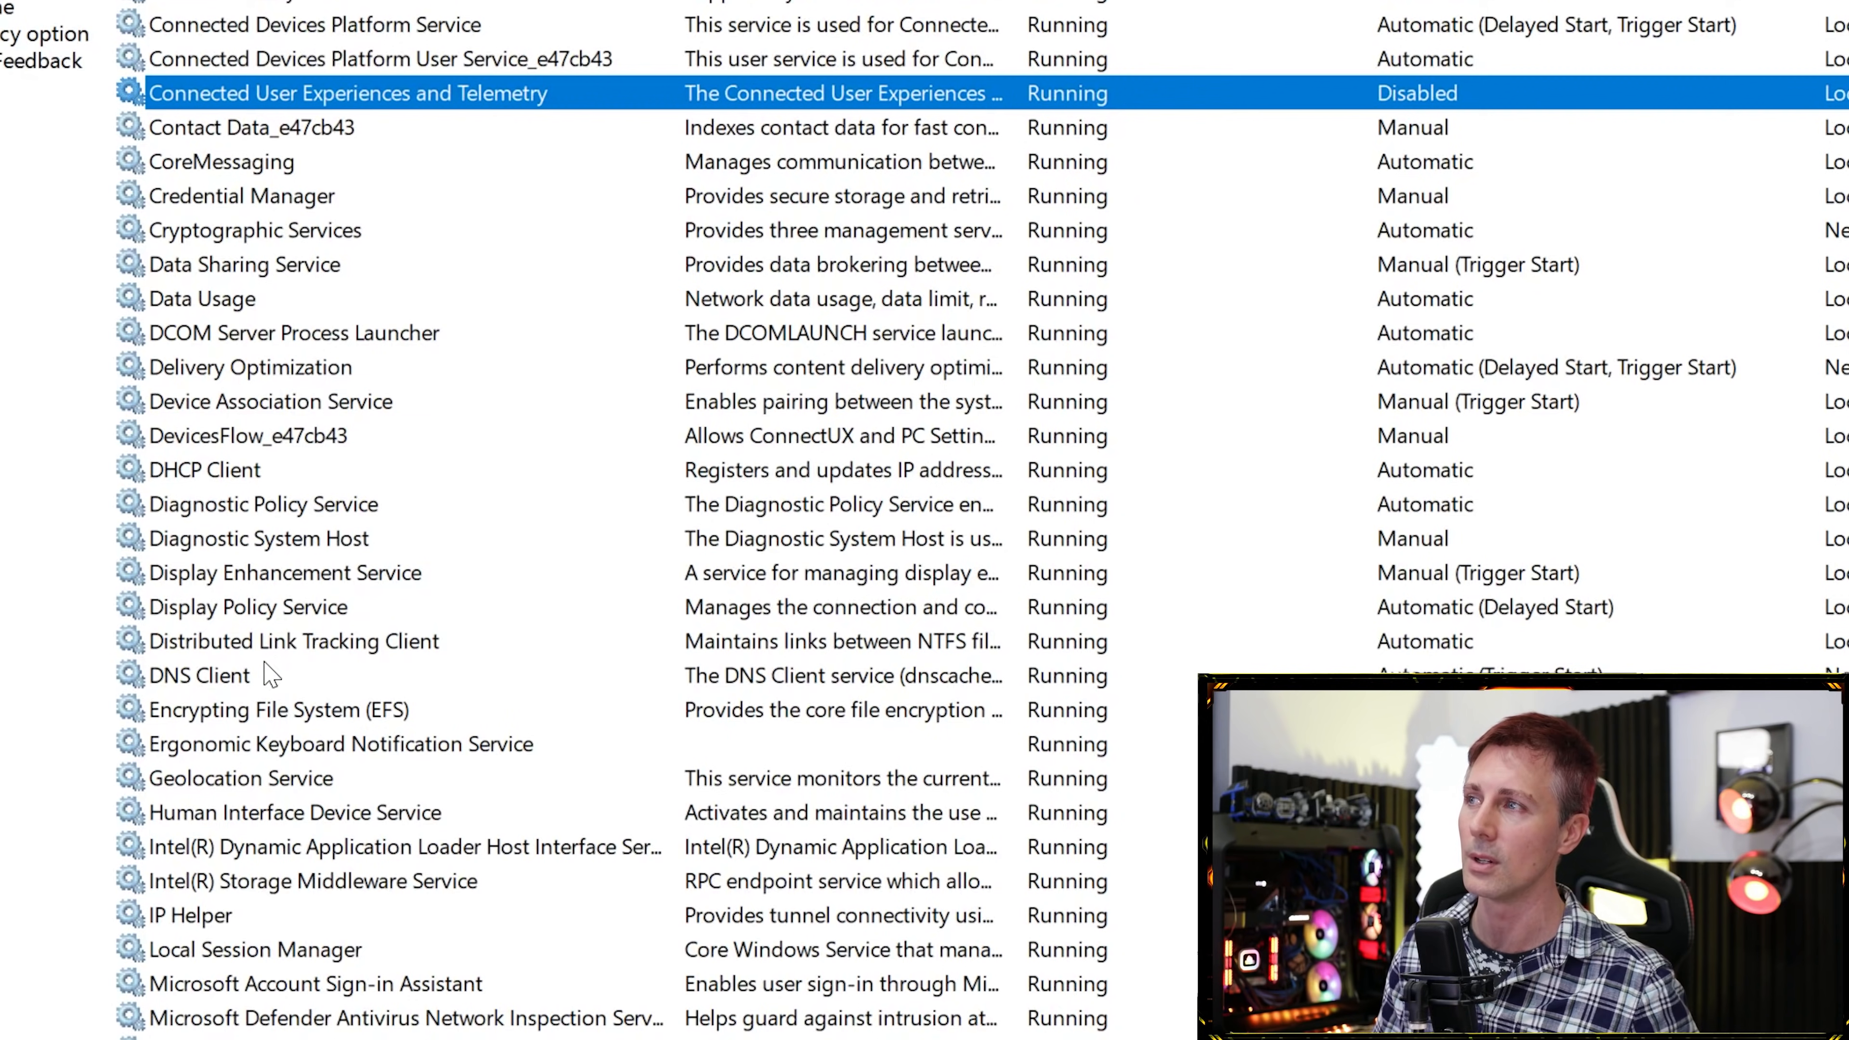
Set the startup type of the Distributed Link Tracking Client service to Disabled and apply the change.
{"action": "left_click", "coordinate": [371, 645]}
{"action": "right_click", "coordinate": [385, 648]}
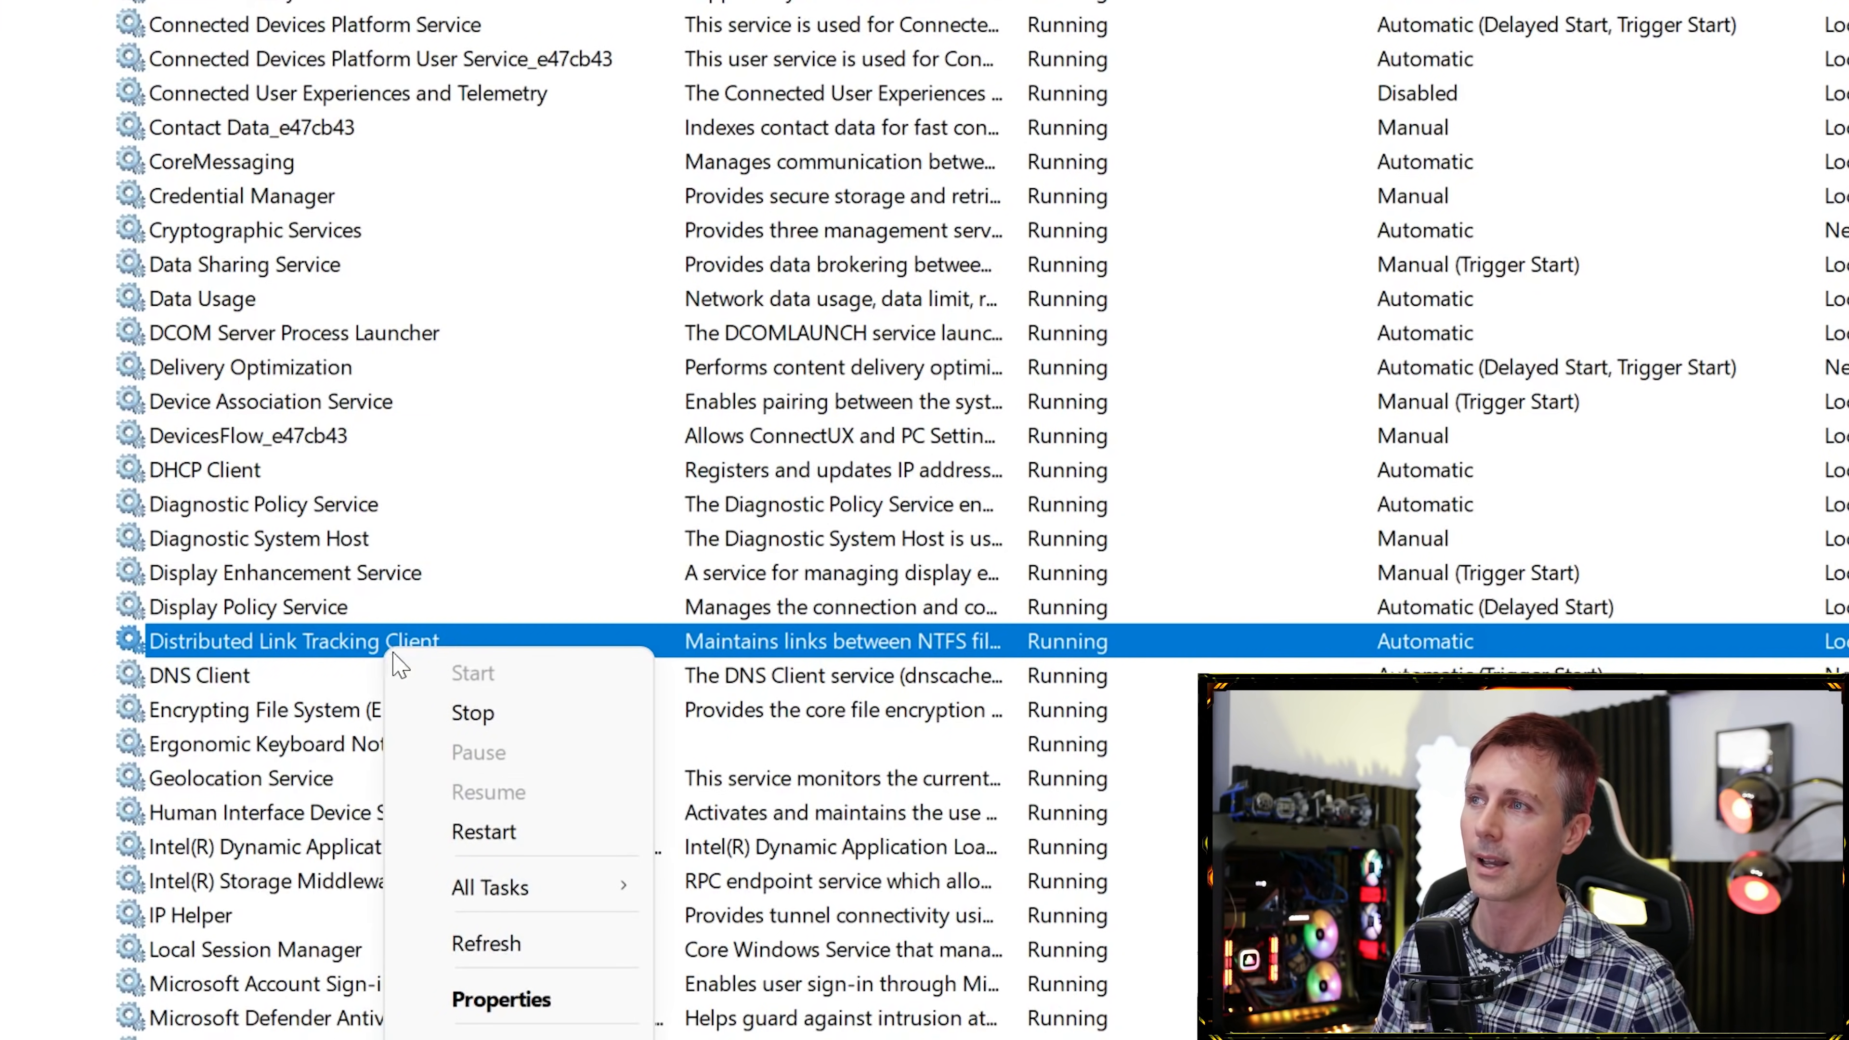
{"action": "left_click", "coordinate": [509, 998]}
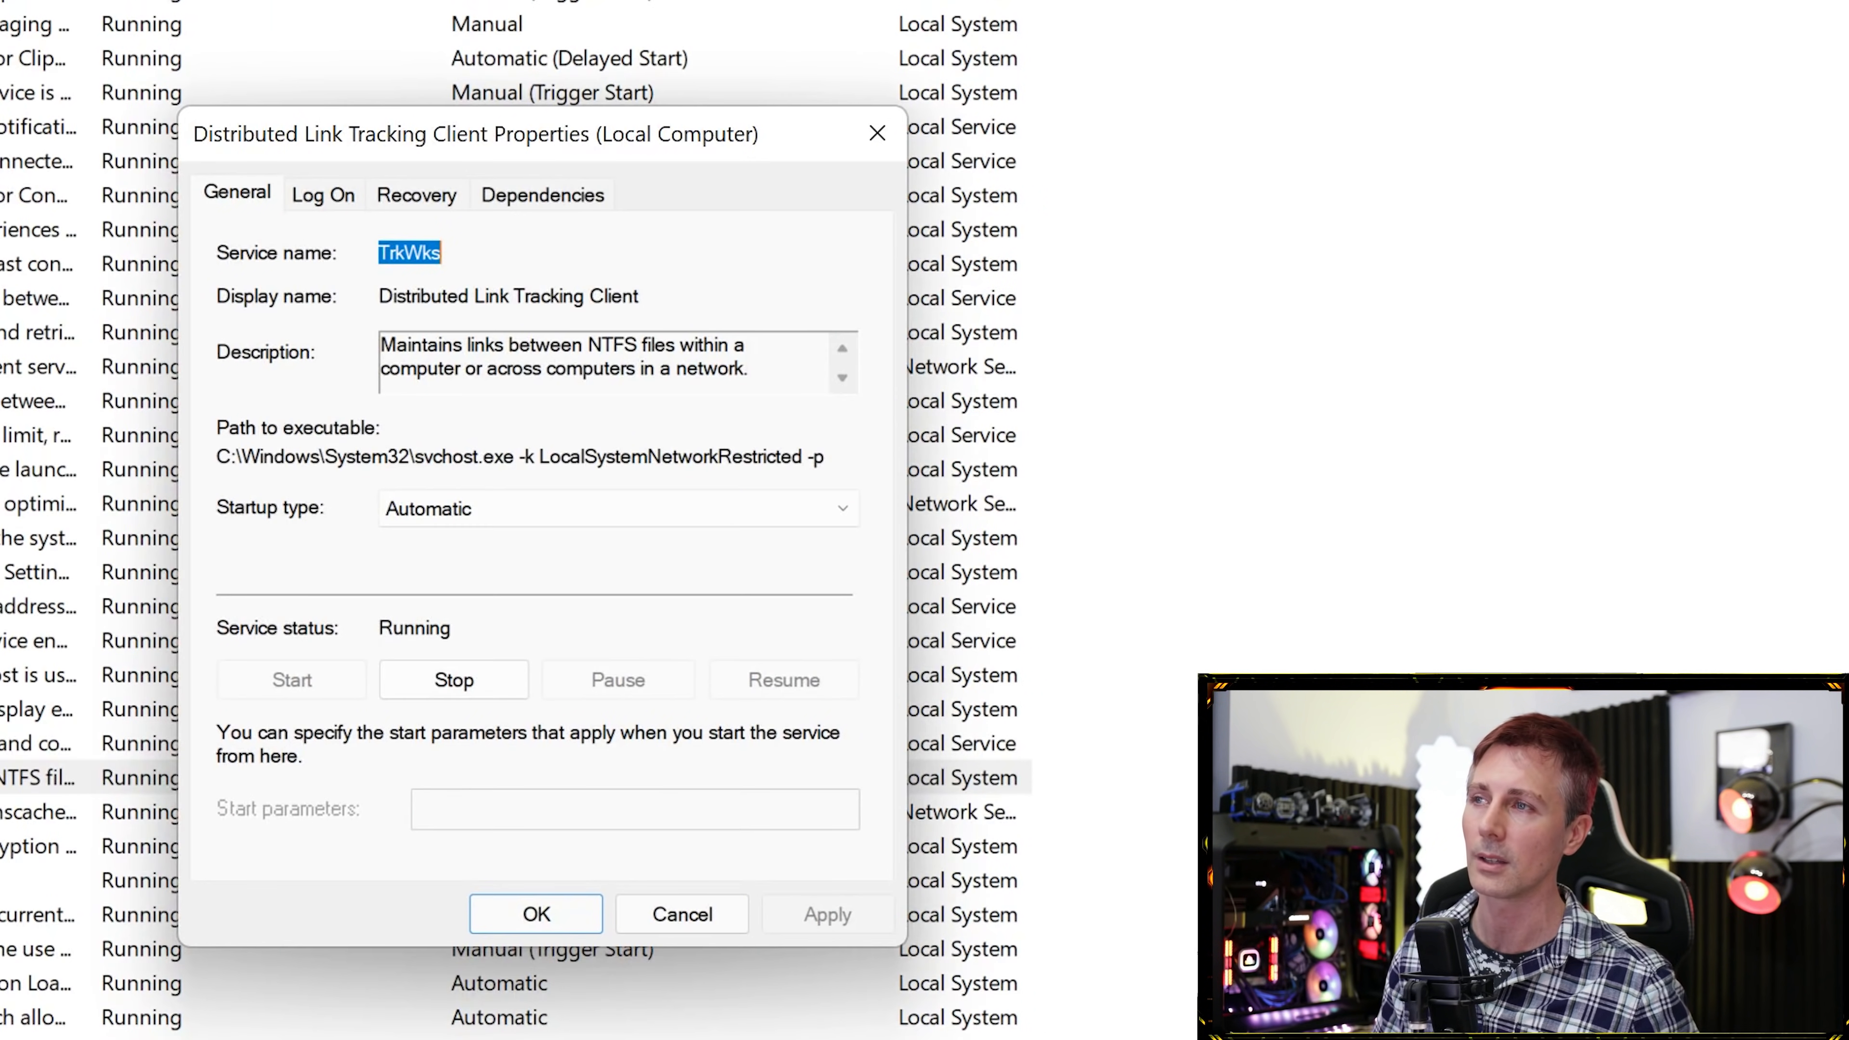
{"action": "left_click", "coordinate": [467, 511]}
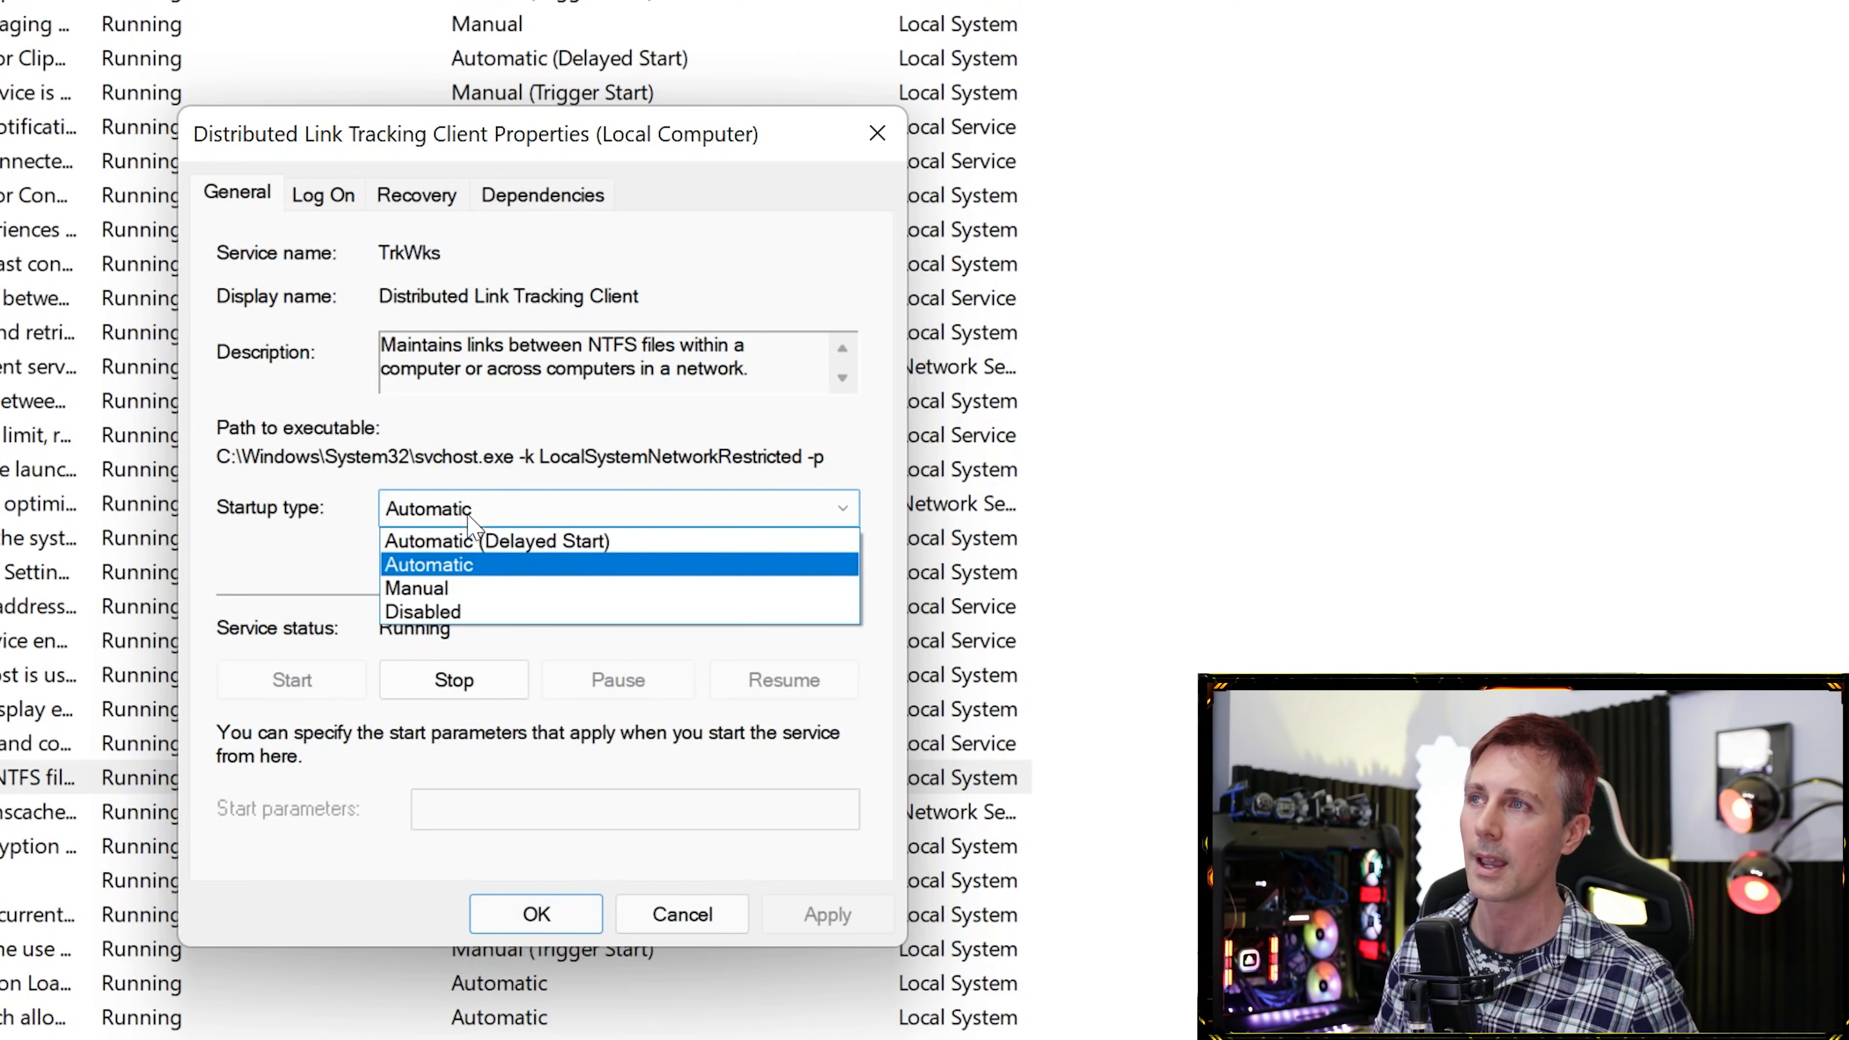
{"action": "left_click", "coordinate": [443, 613]}
{"action": "left_click", "coordinate": [813, 914]}
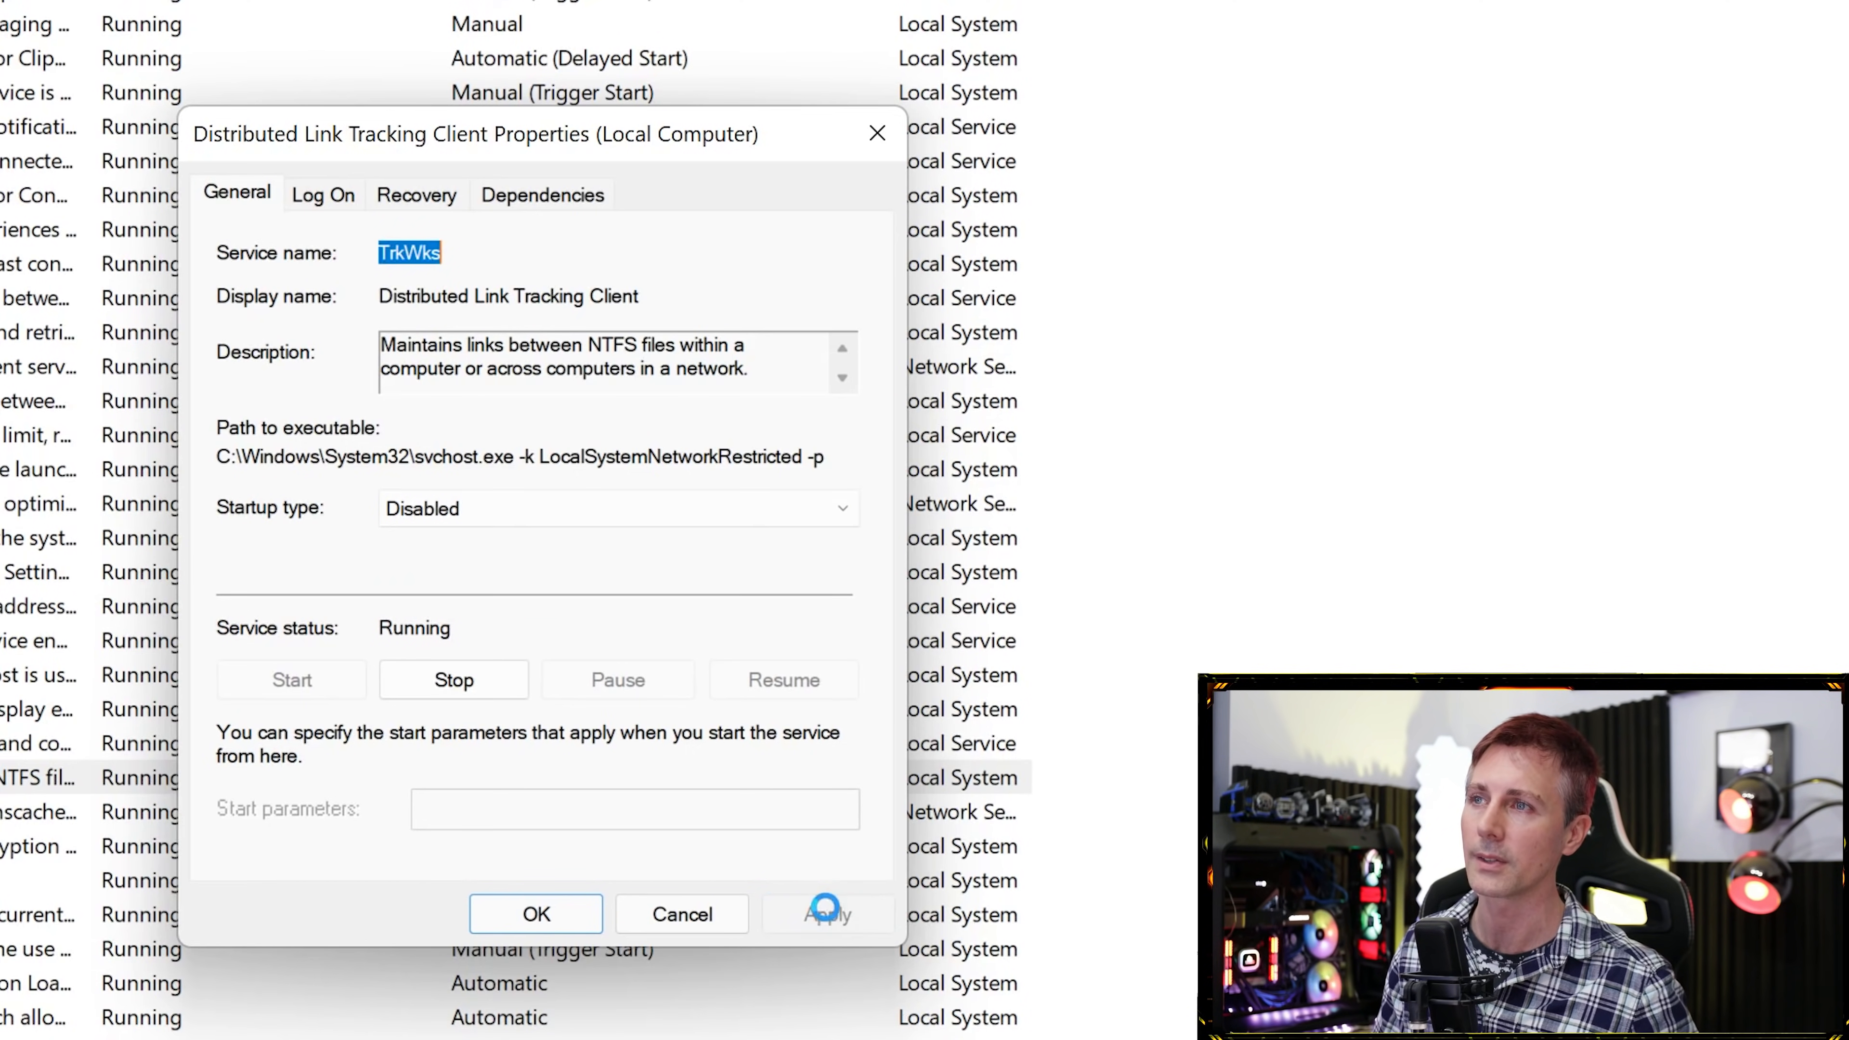
{"action": "left_click", "coordinate": [536, 916]}
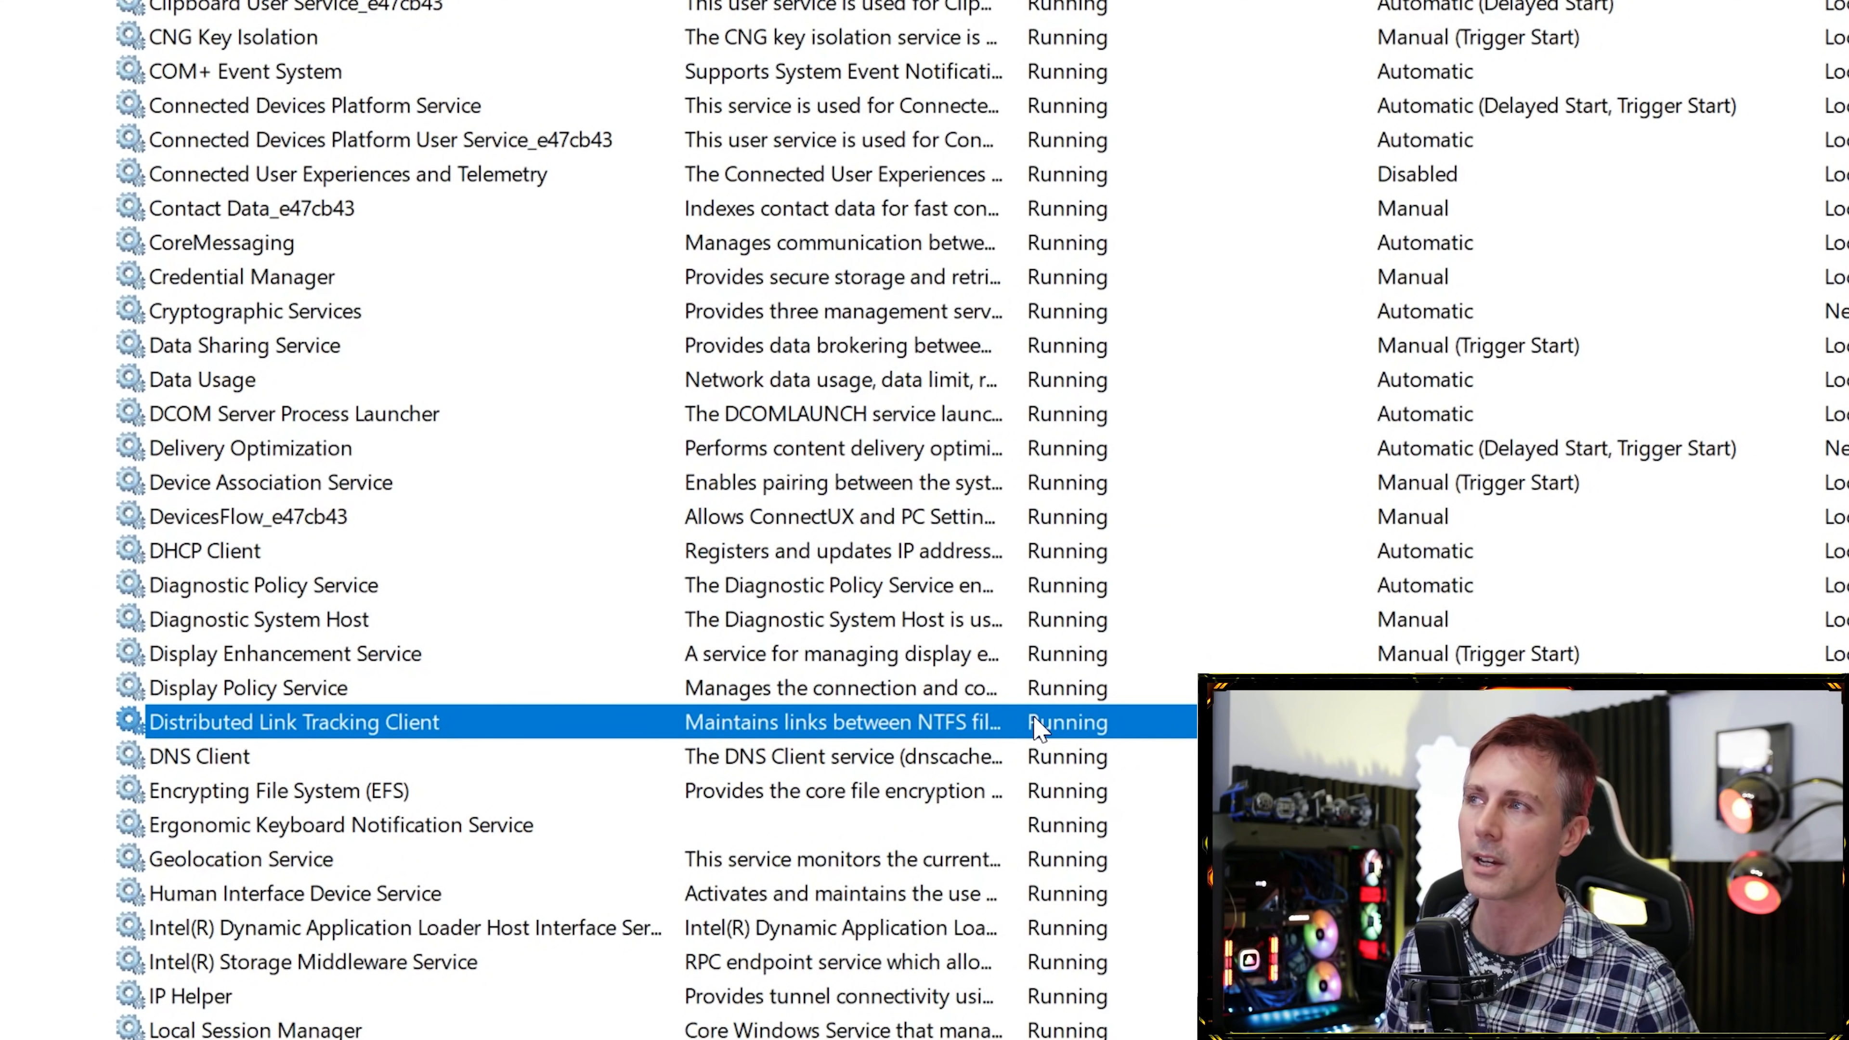
{"action": "left_click", "coordinate": [412, 186]}
{"action": "left_click", "coordinate": [397, 734]}
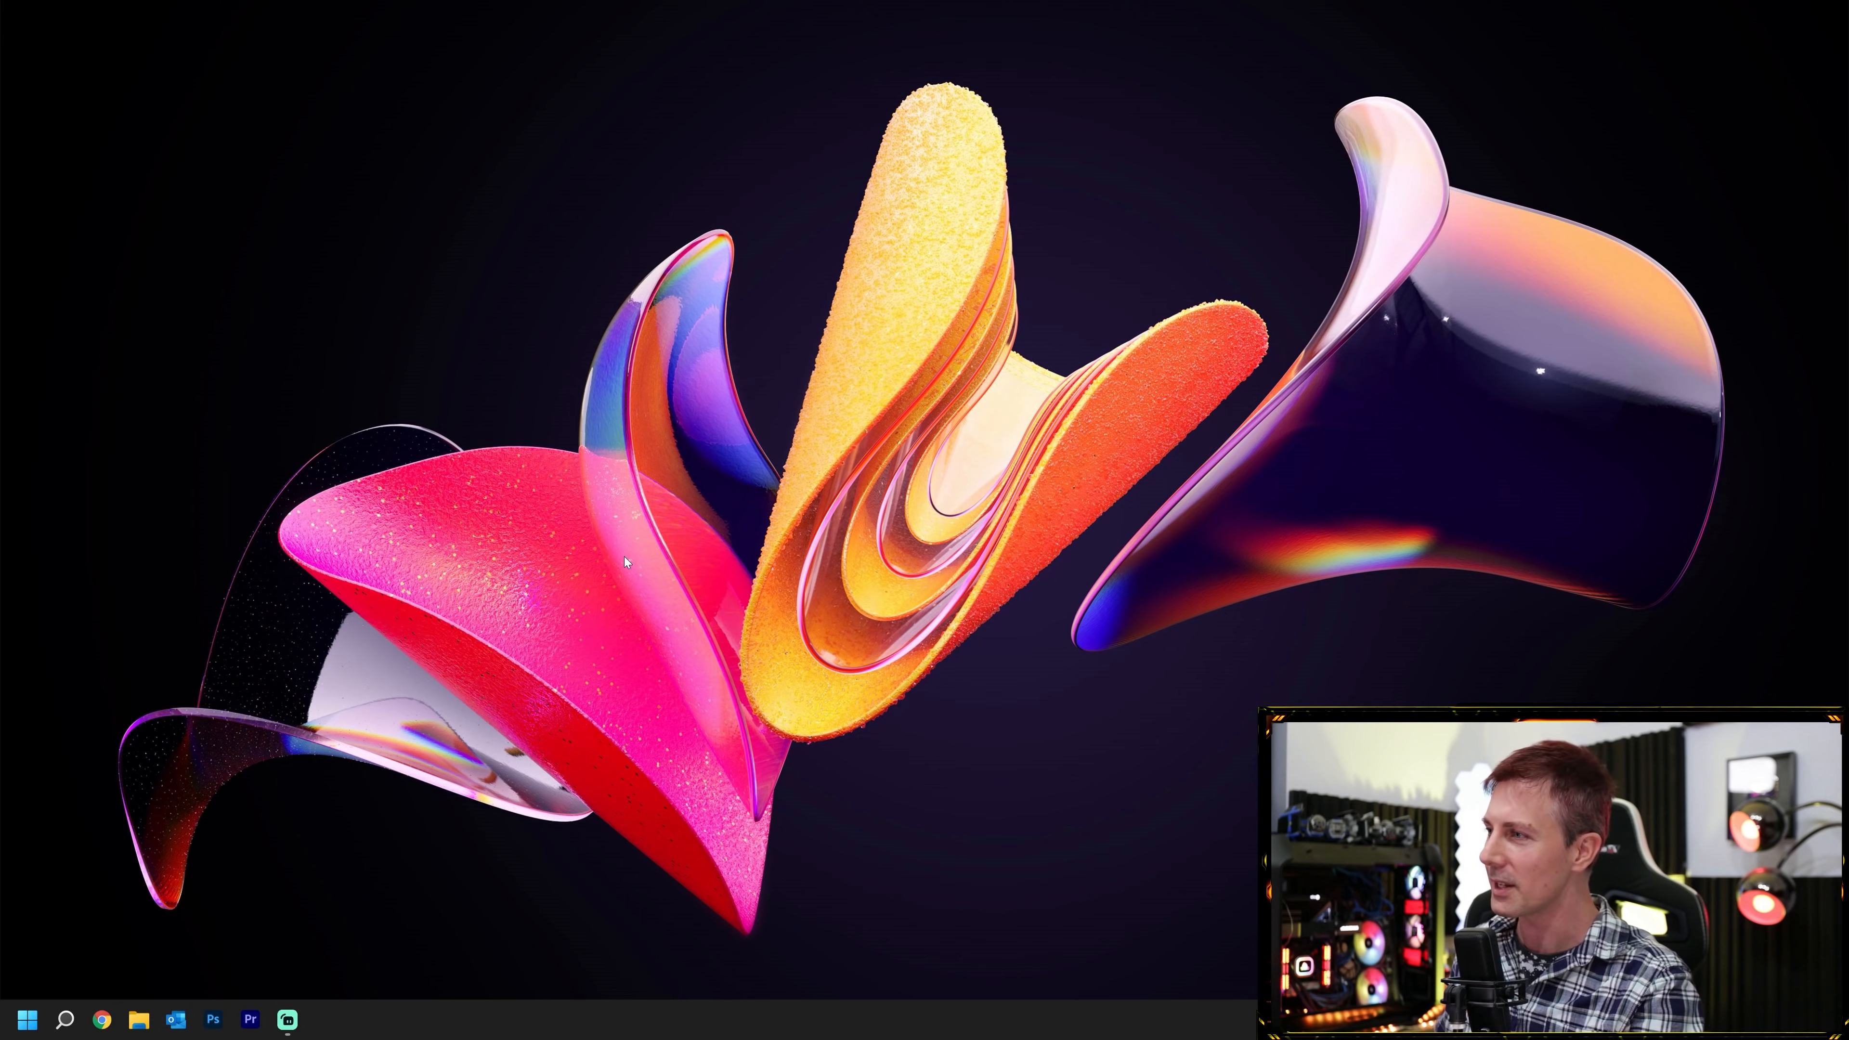
Search for defrag and open the Defragment and Optimise Drives tool.
{"action": "key", "text": "super"}
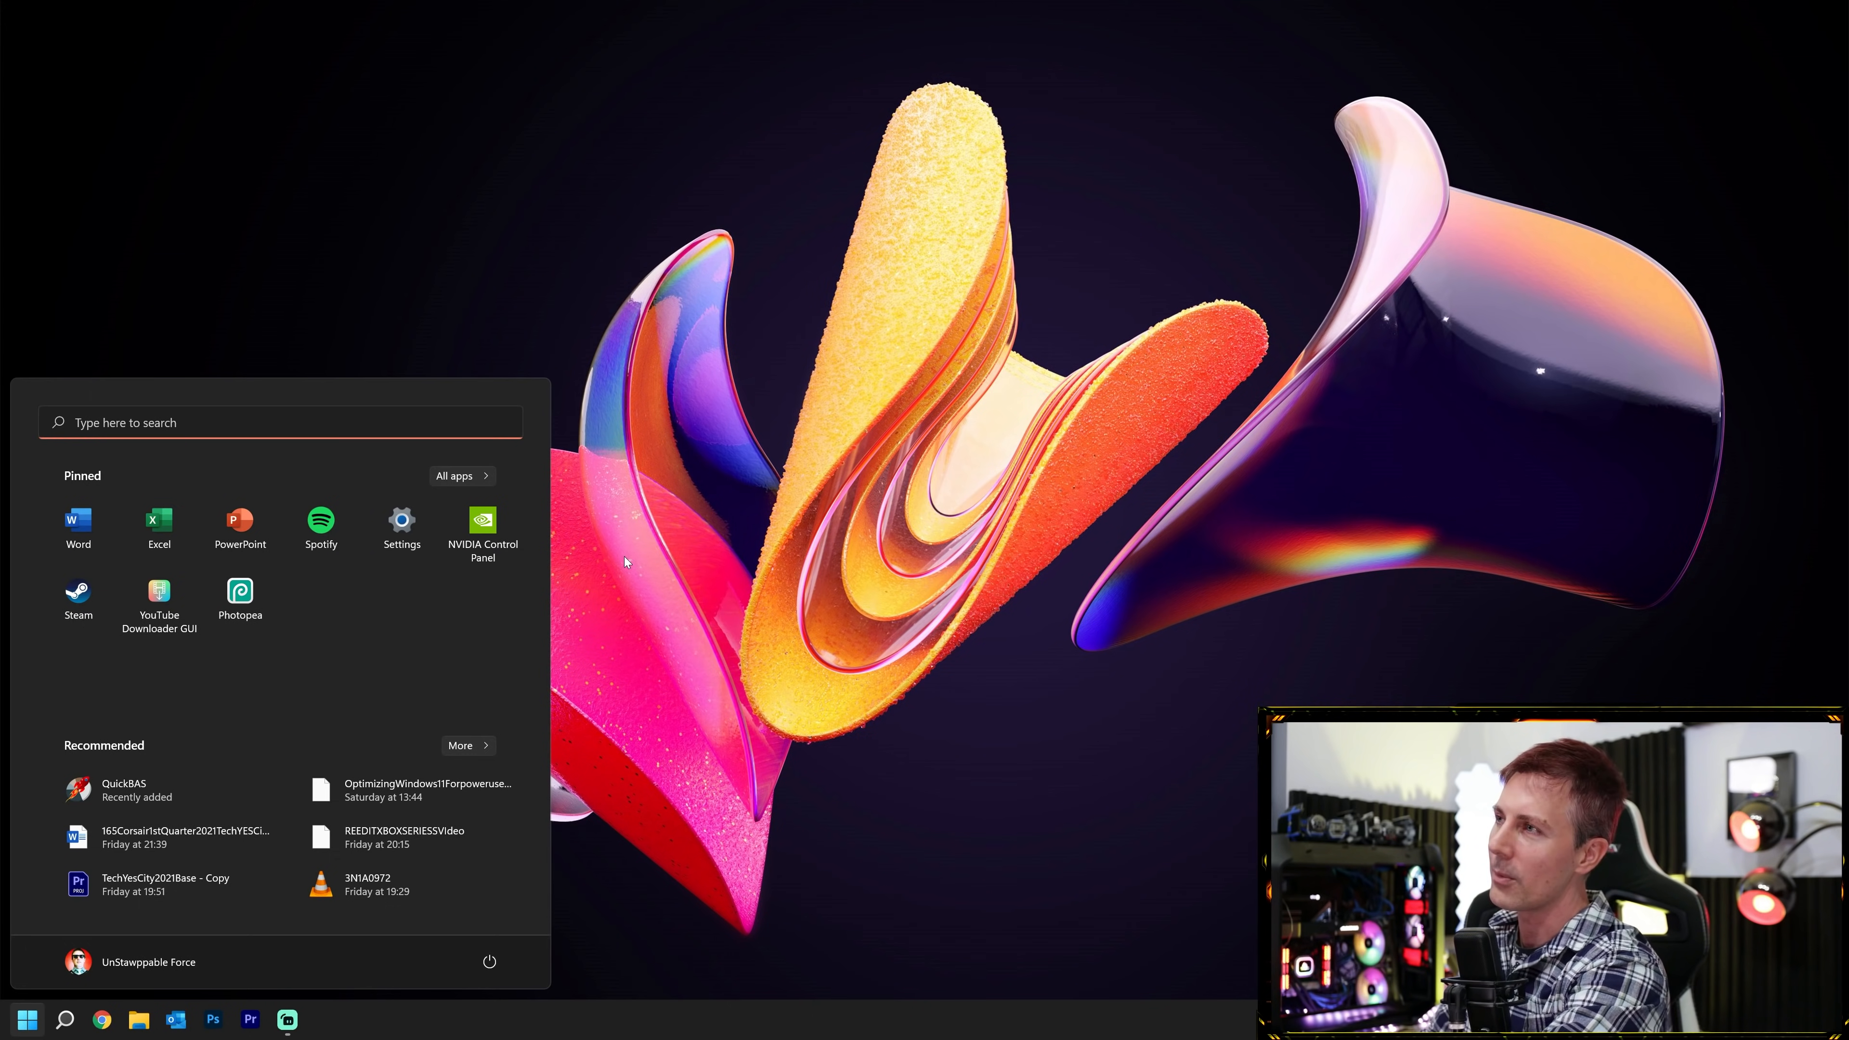
{"action": "type", "text": "degra"}
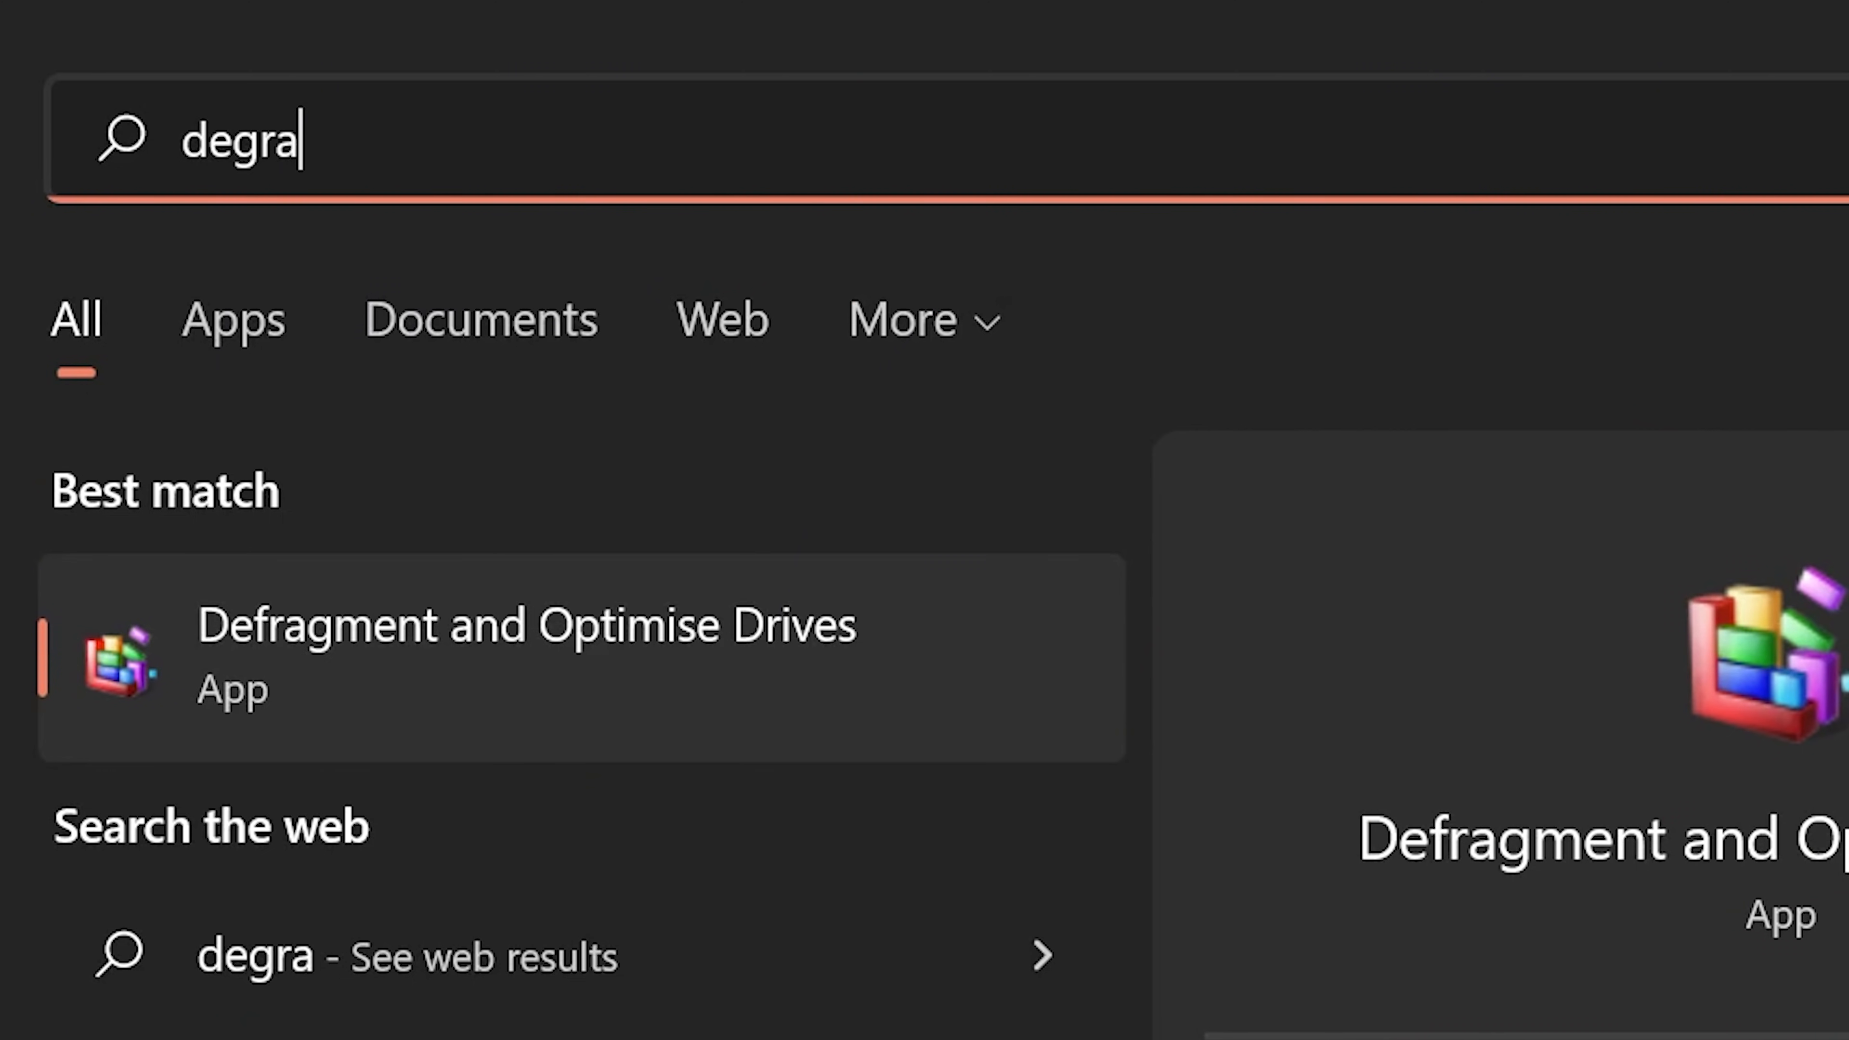
{"action": "key", "text": "BackSpace"}
{"action": "key", "text": "BackSpace"}
{"action": "key", "text": "BackSpace"}
{"action": "type", "text": "frag"}
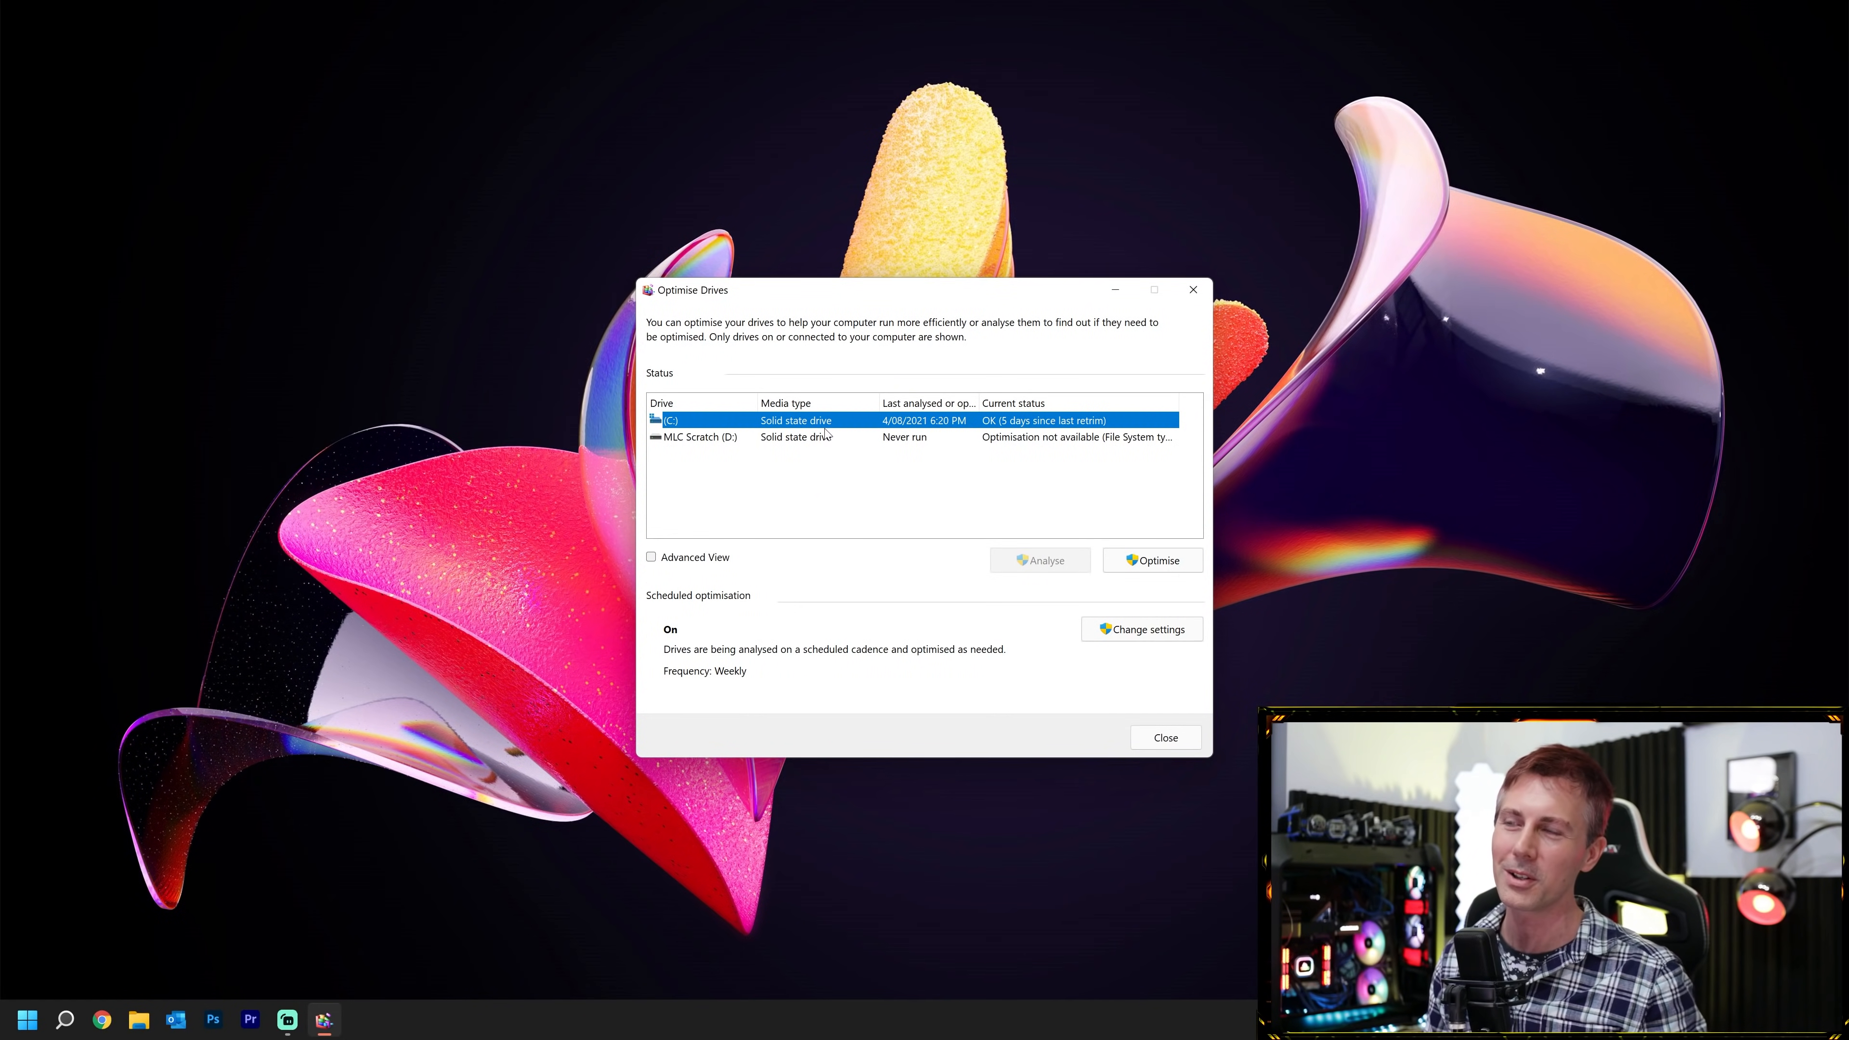
Turn off the scheduled optimisation of drives and confirm the schedule change.
{"action": "left_click", "coordinate": [818, 439]}
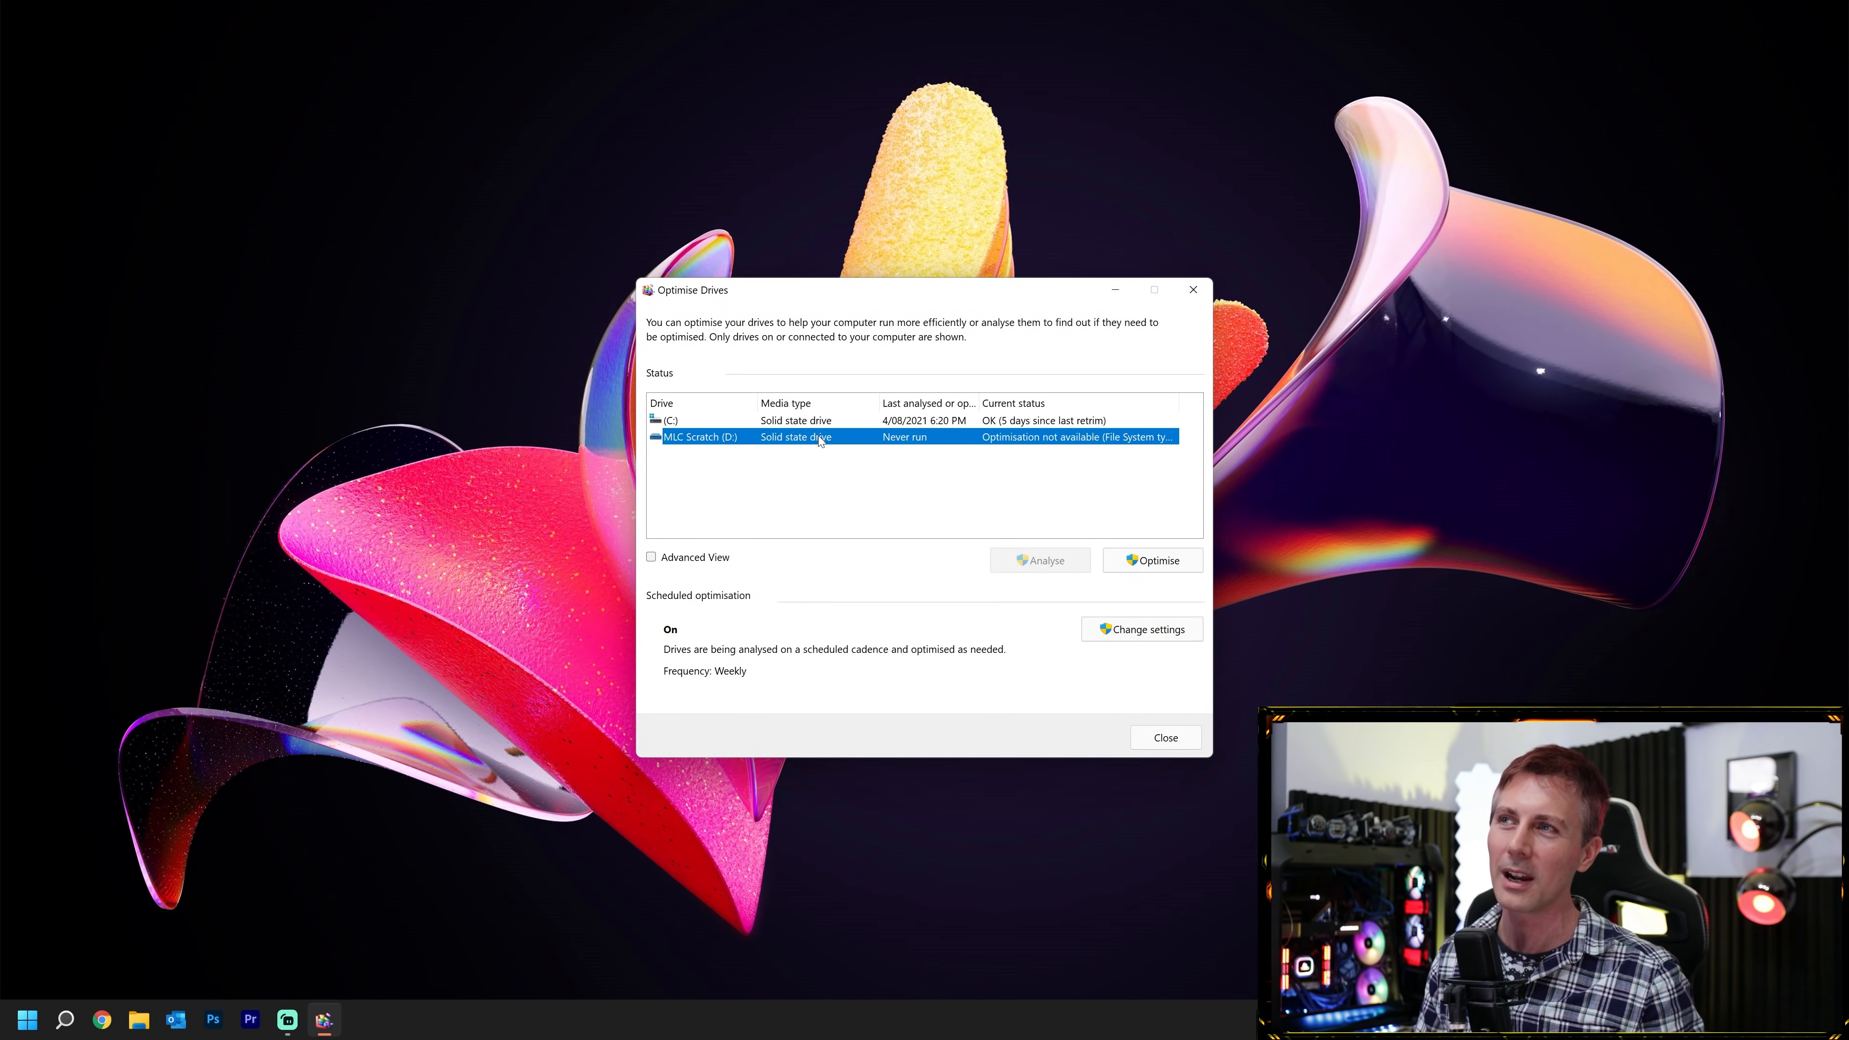
{"action": "left_click", "coordinate": [836, 420]}
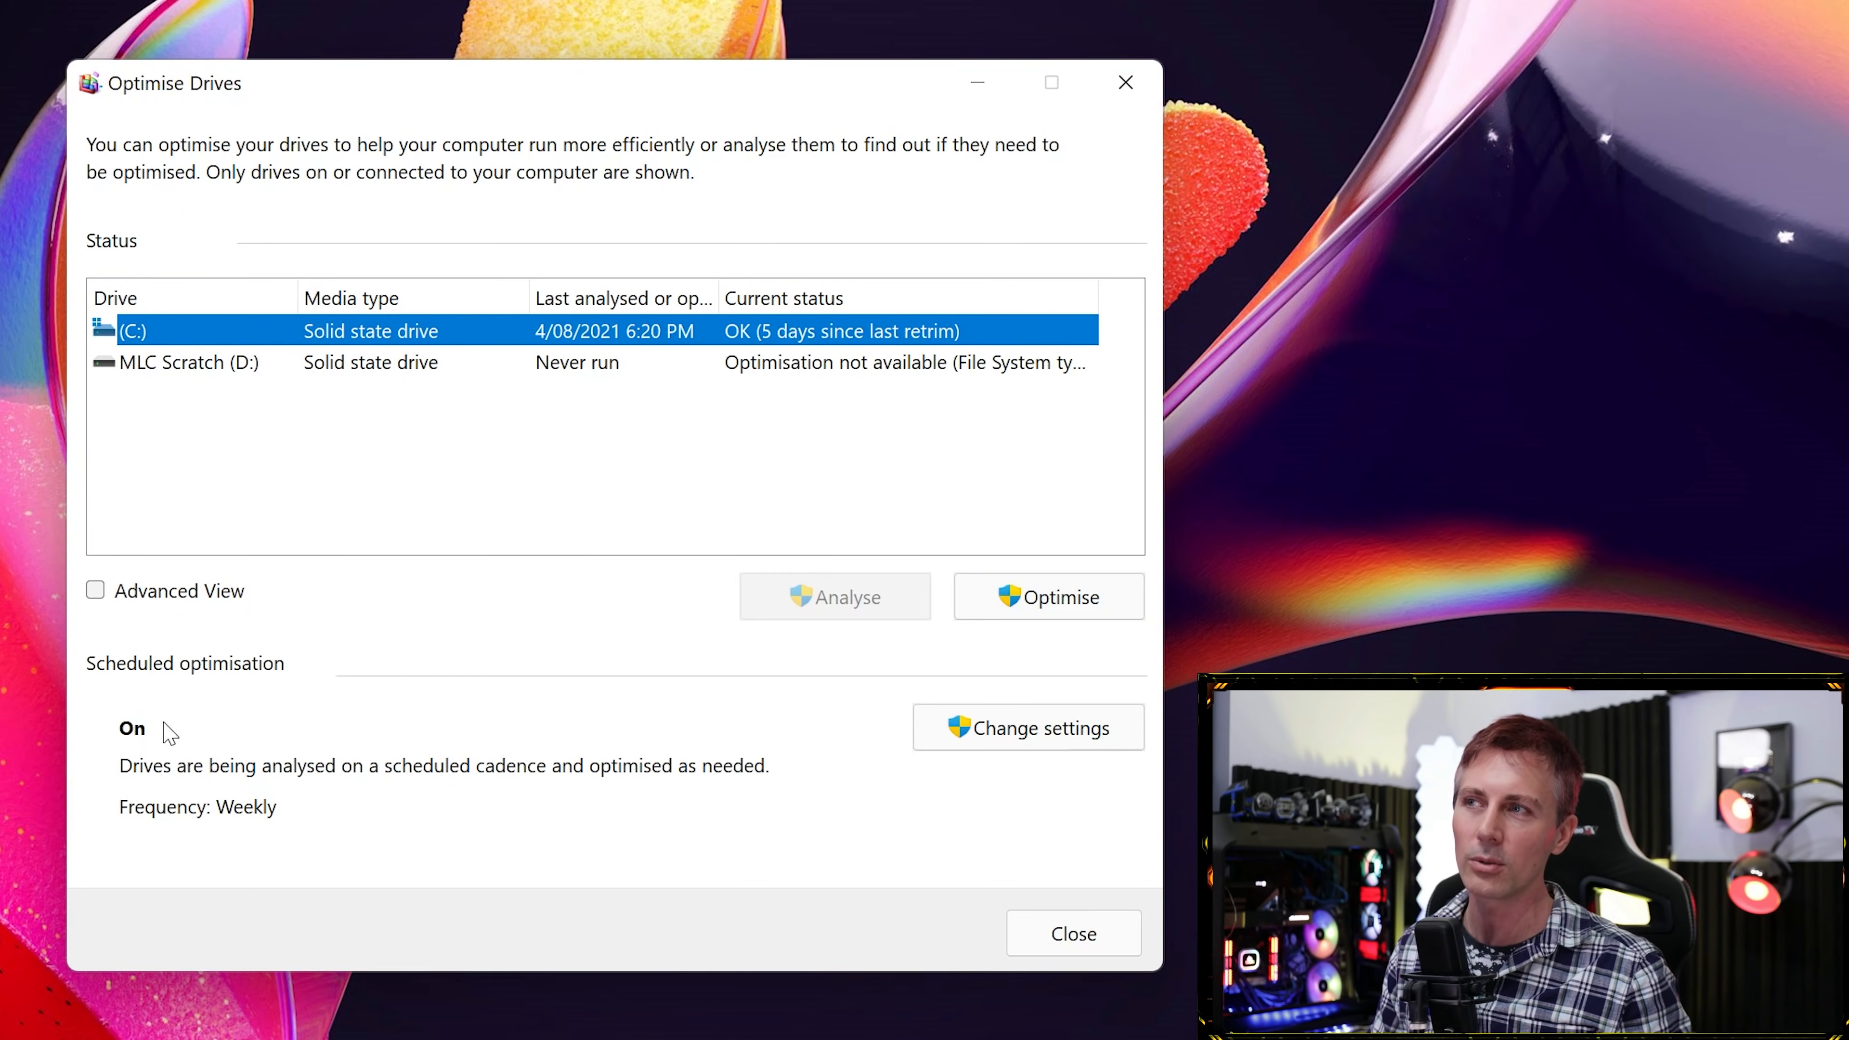
{"action": "left_click", "coordinate": [1019, 729]}
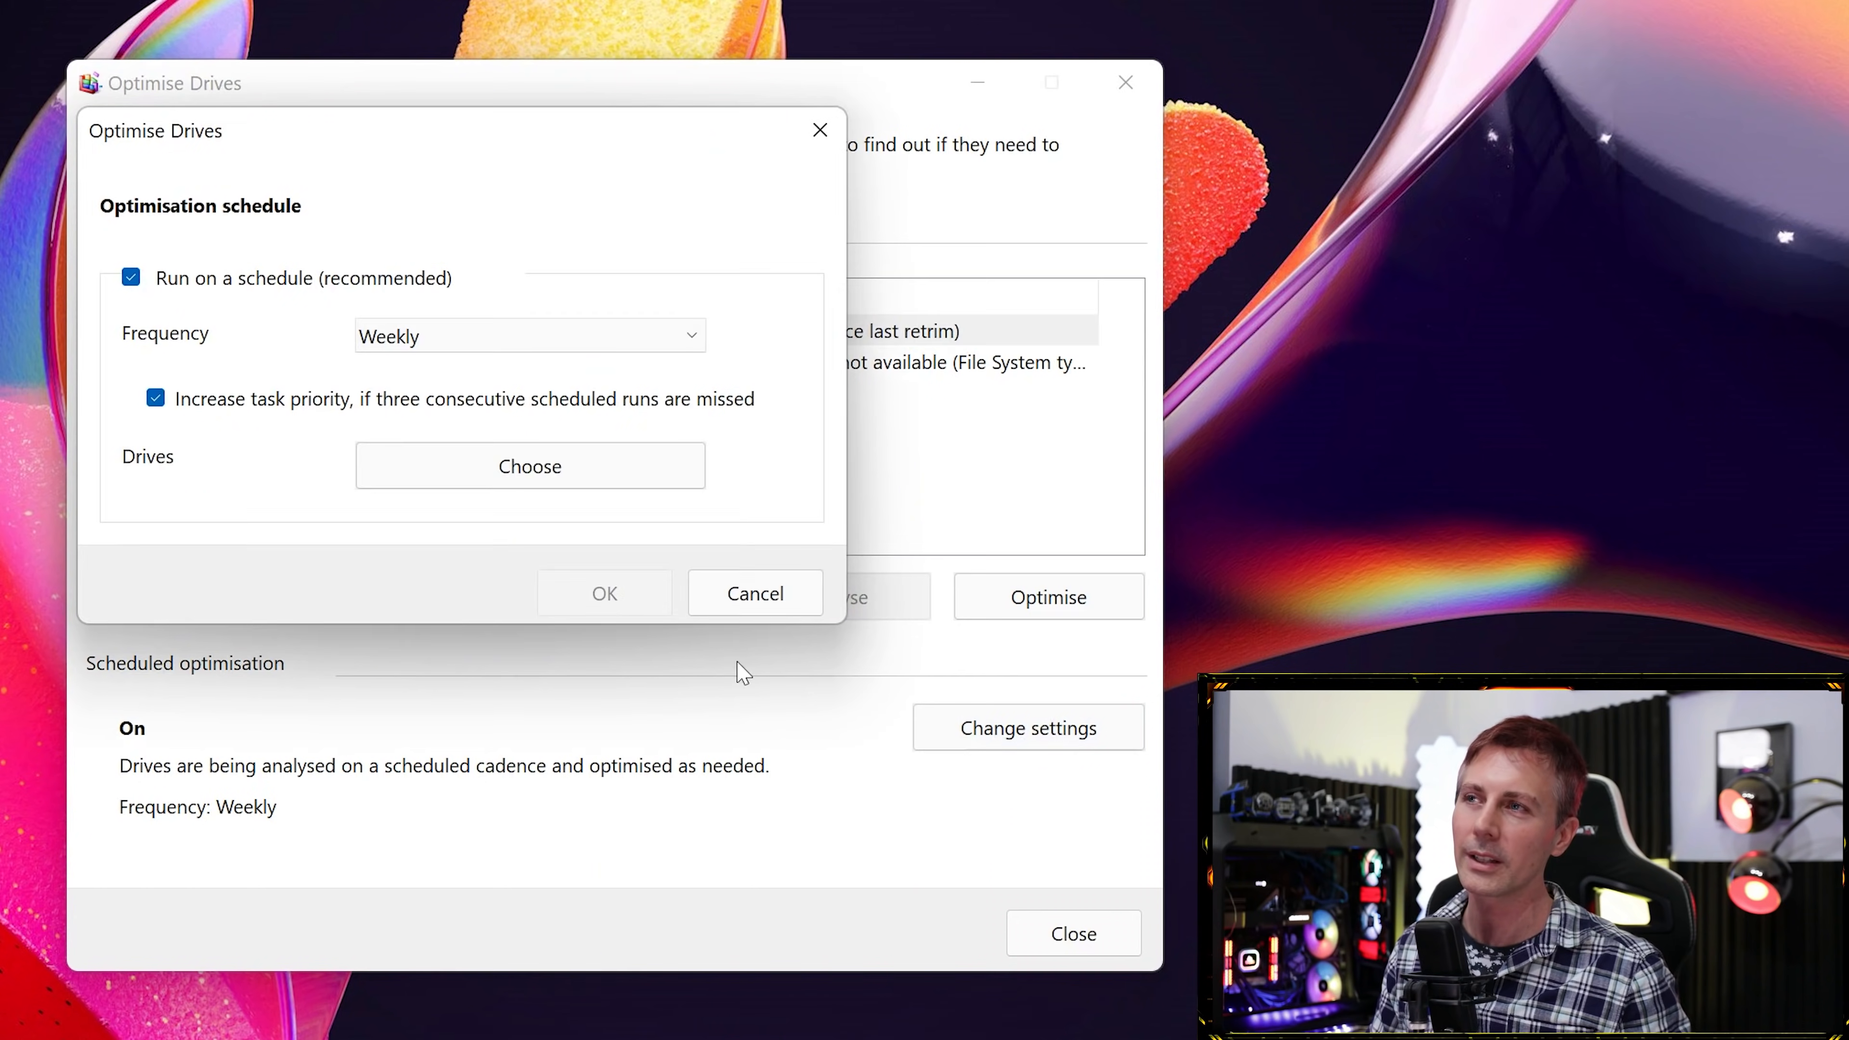
{"action": "left_click", "coordinate": [131, 278]}
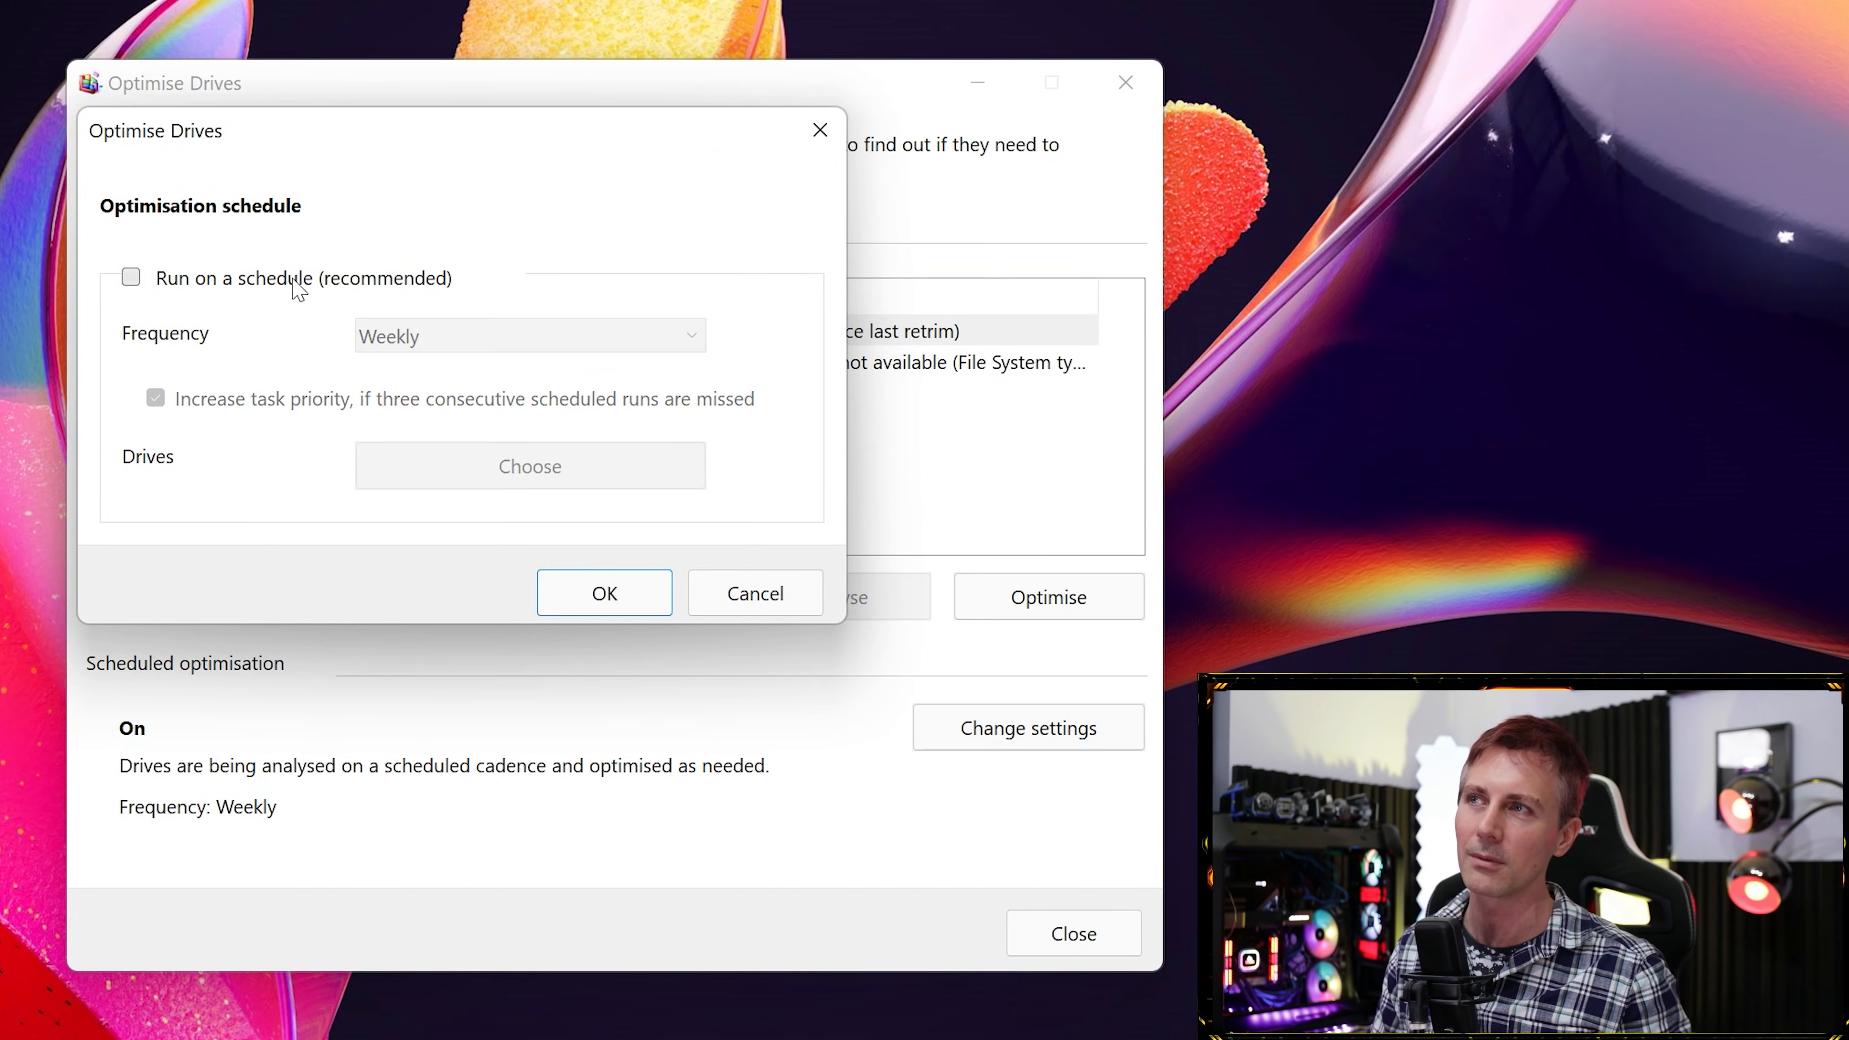
{"action": "left_click", "coordinate": [156, 292]}
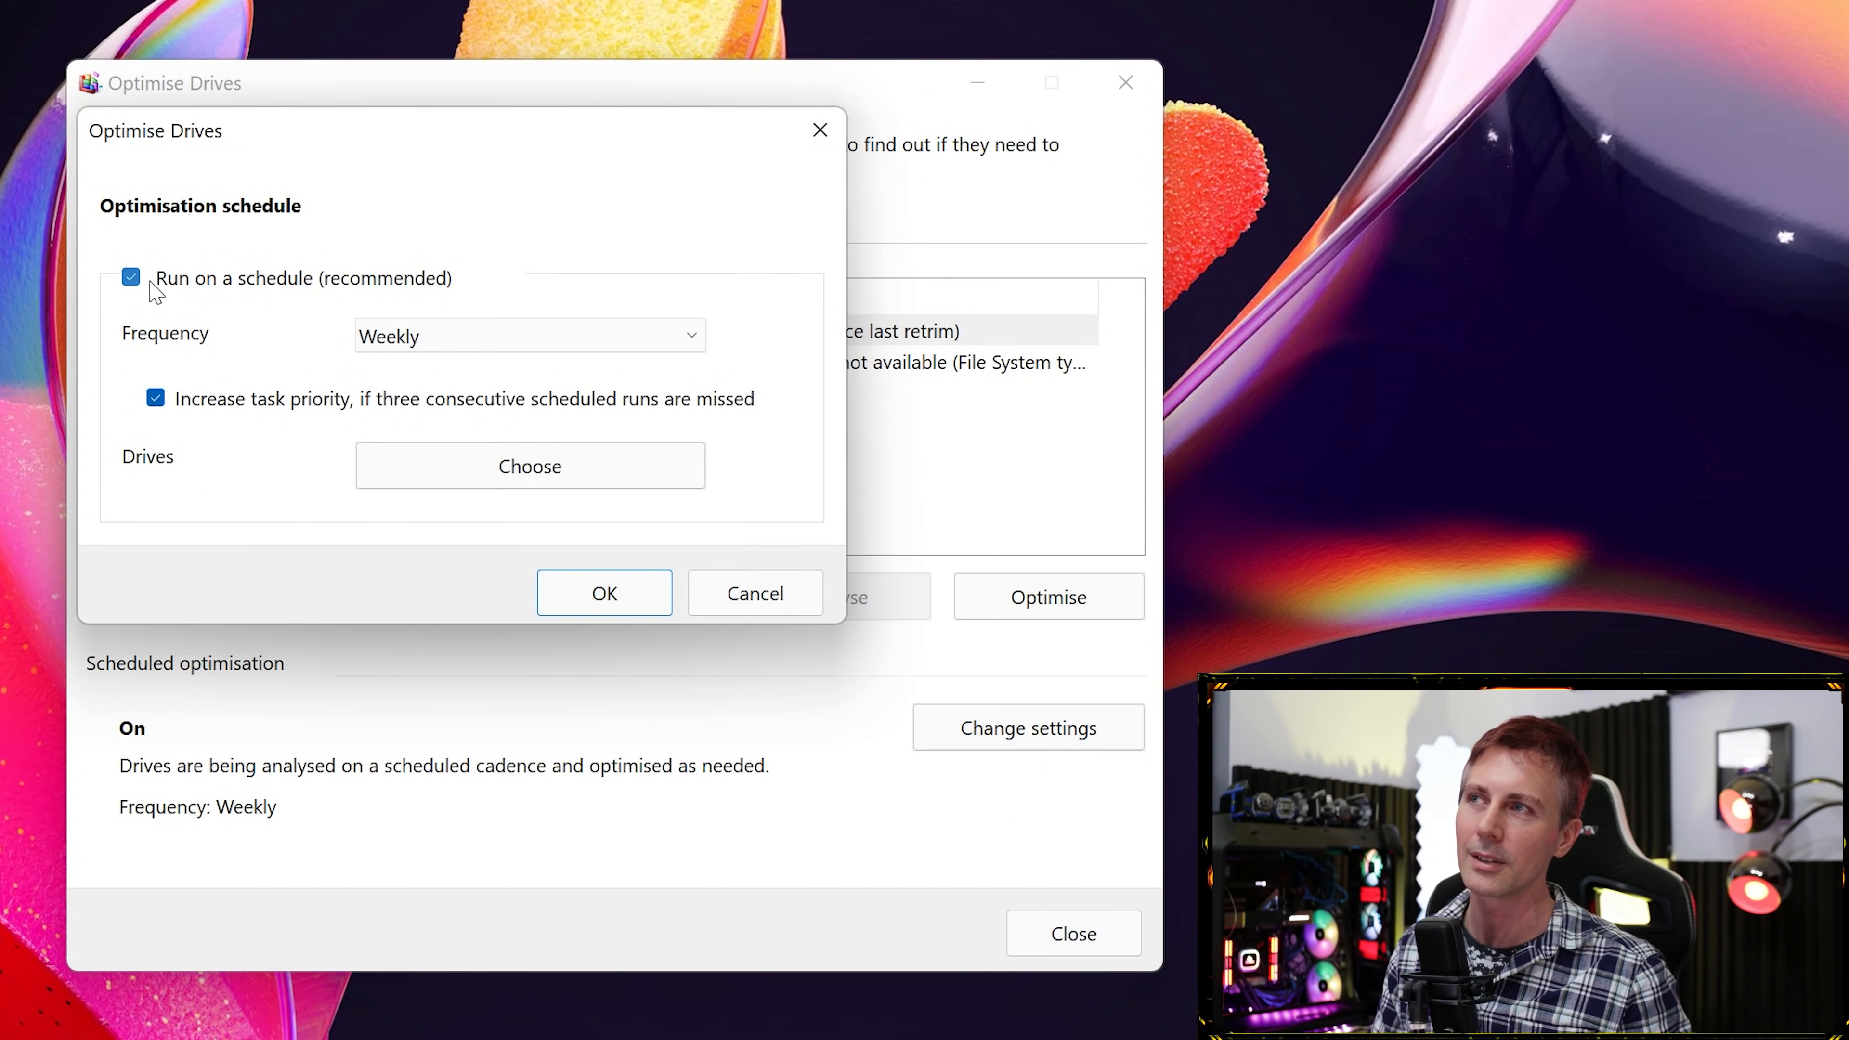
{"action": "left_click", "coordinate": [155, 285]}
{"action": "left_click", "coordinate": [575, 591]}
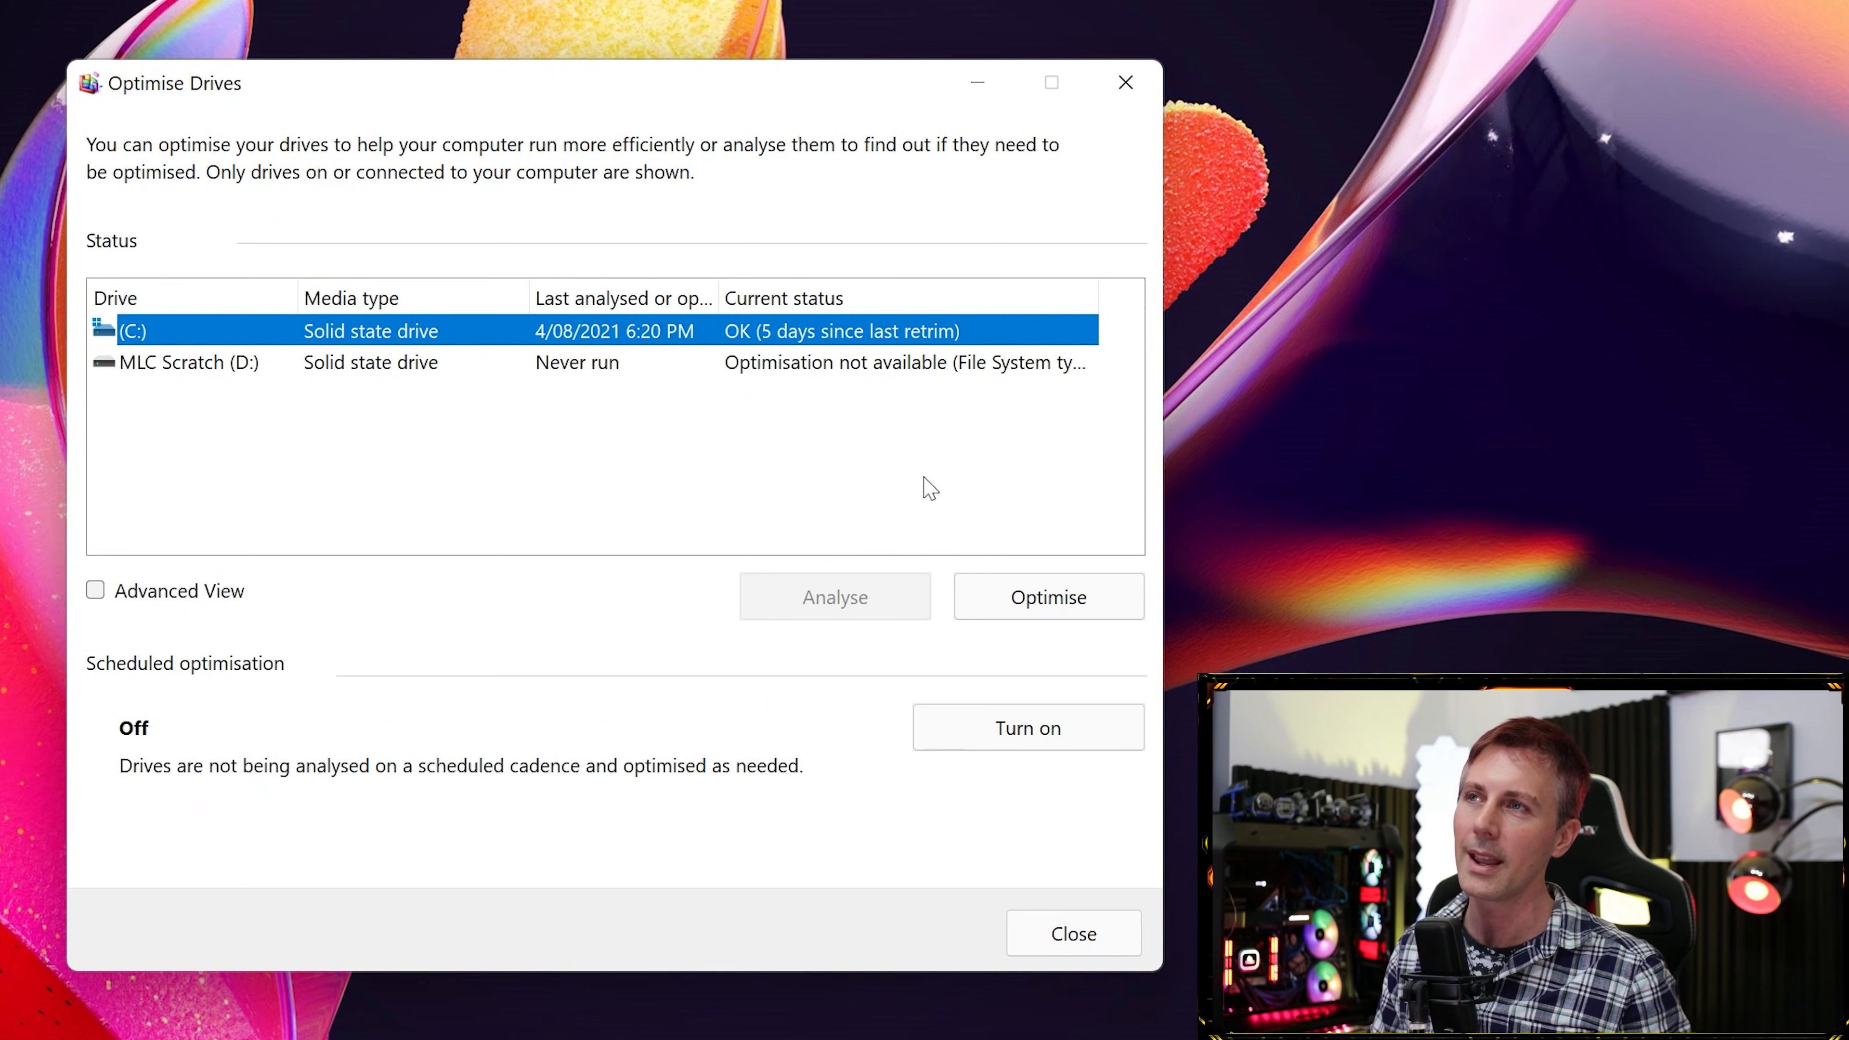
Manually optimise the C: drive, select the MLC Scratch (D:) drive, and close the Optimise Drives window.
{"action": "left_click", "coordinate": [1013, 592]}
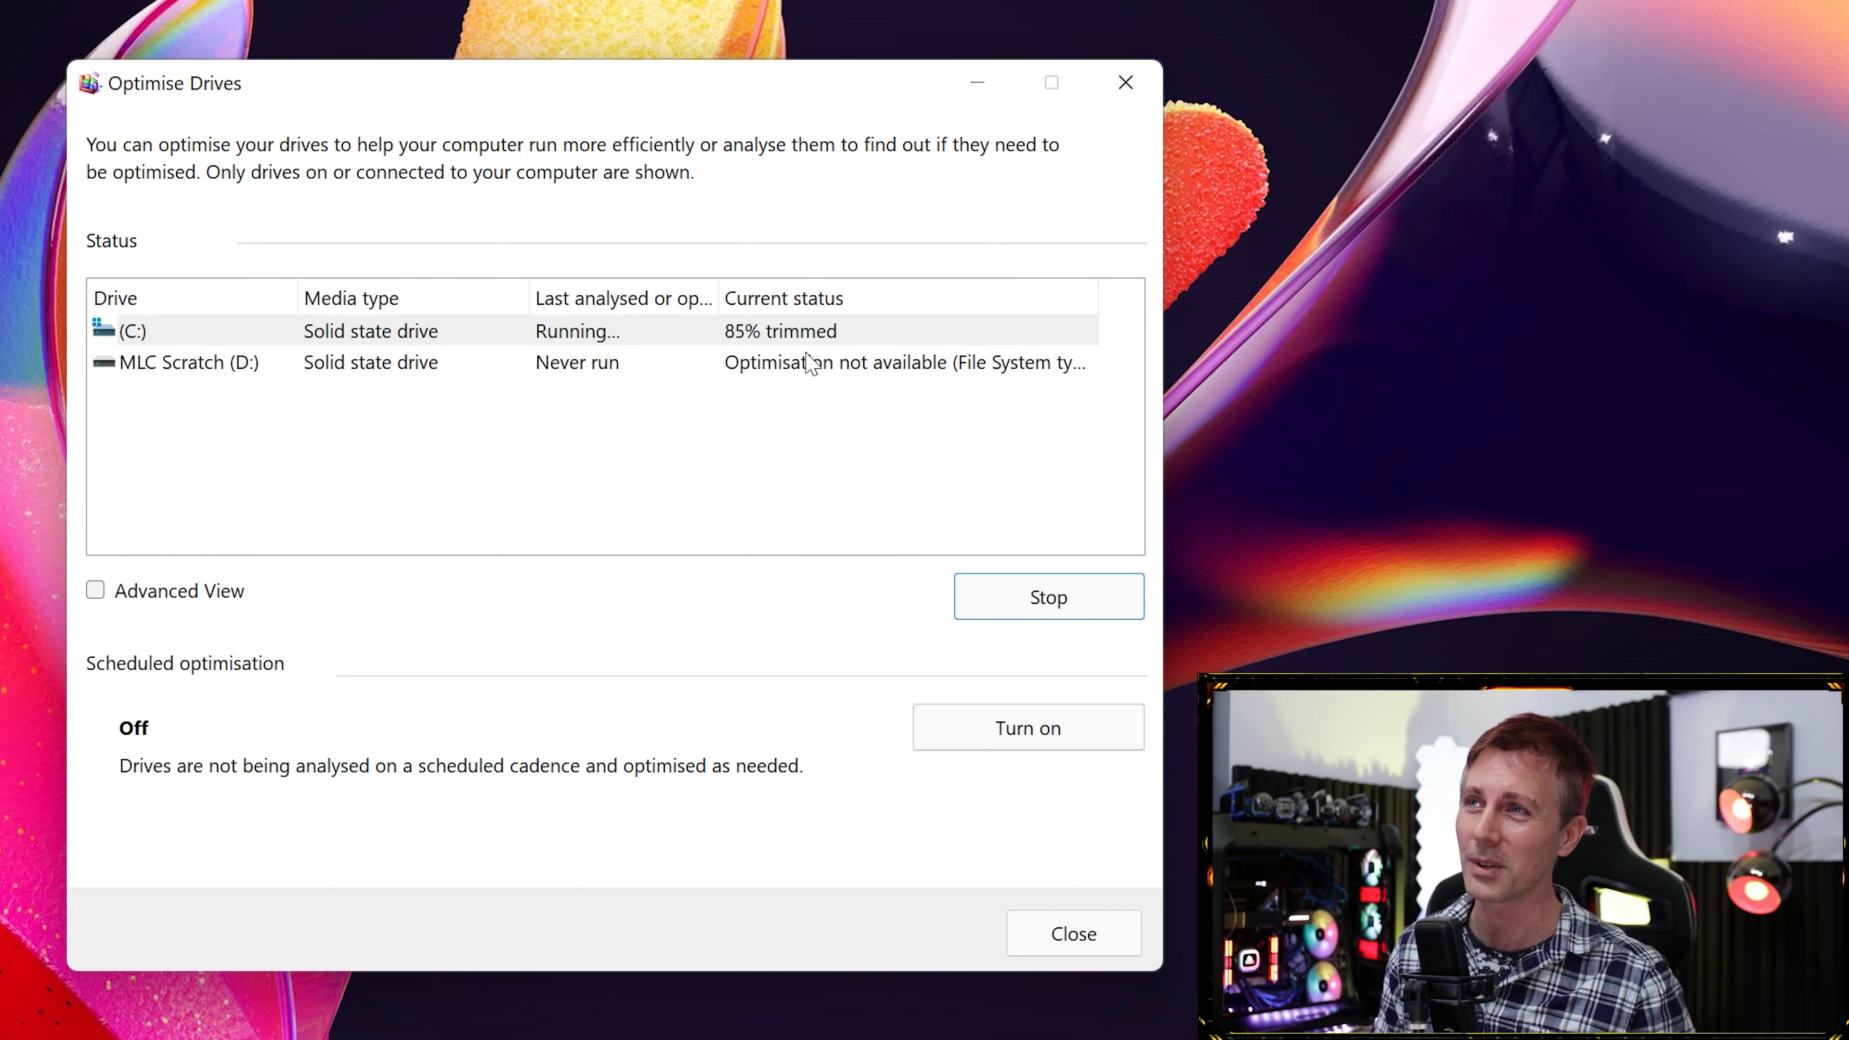
{"action": "left_click", "coordinate": [829, 368]}
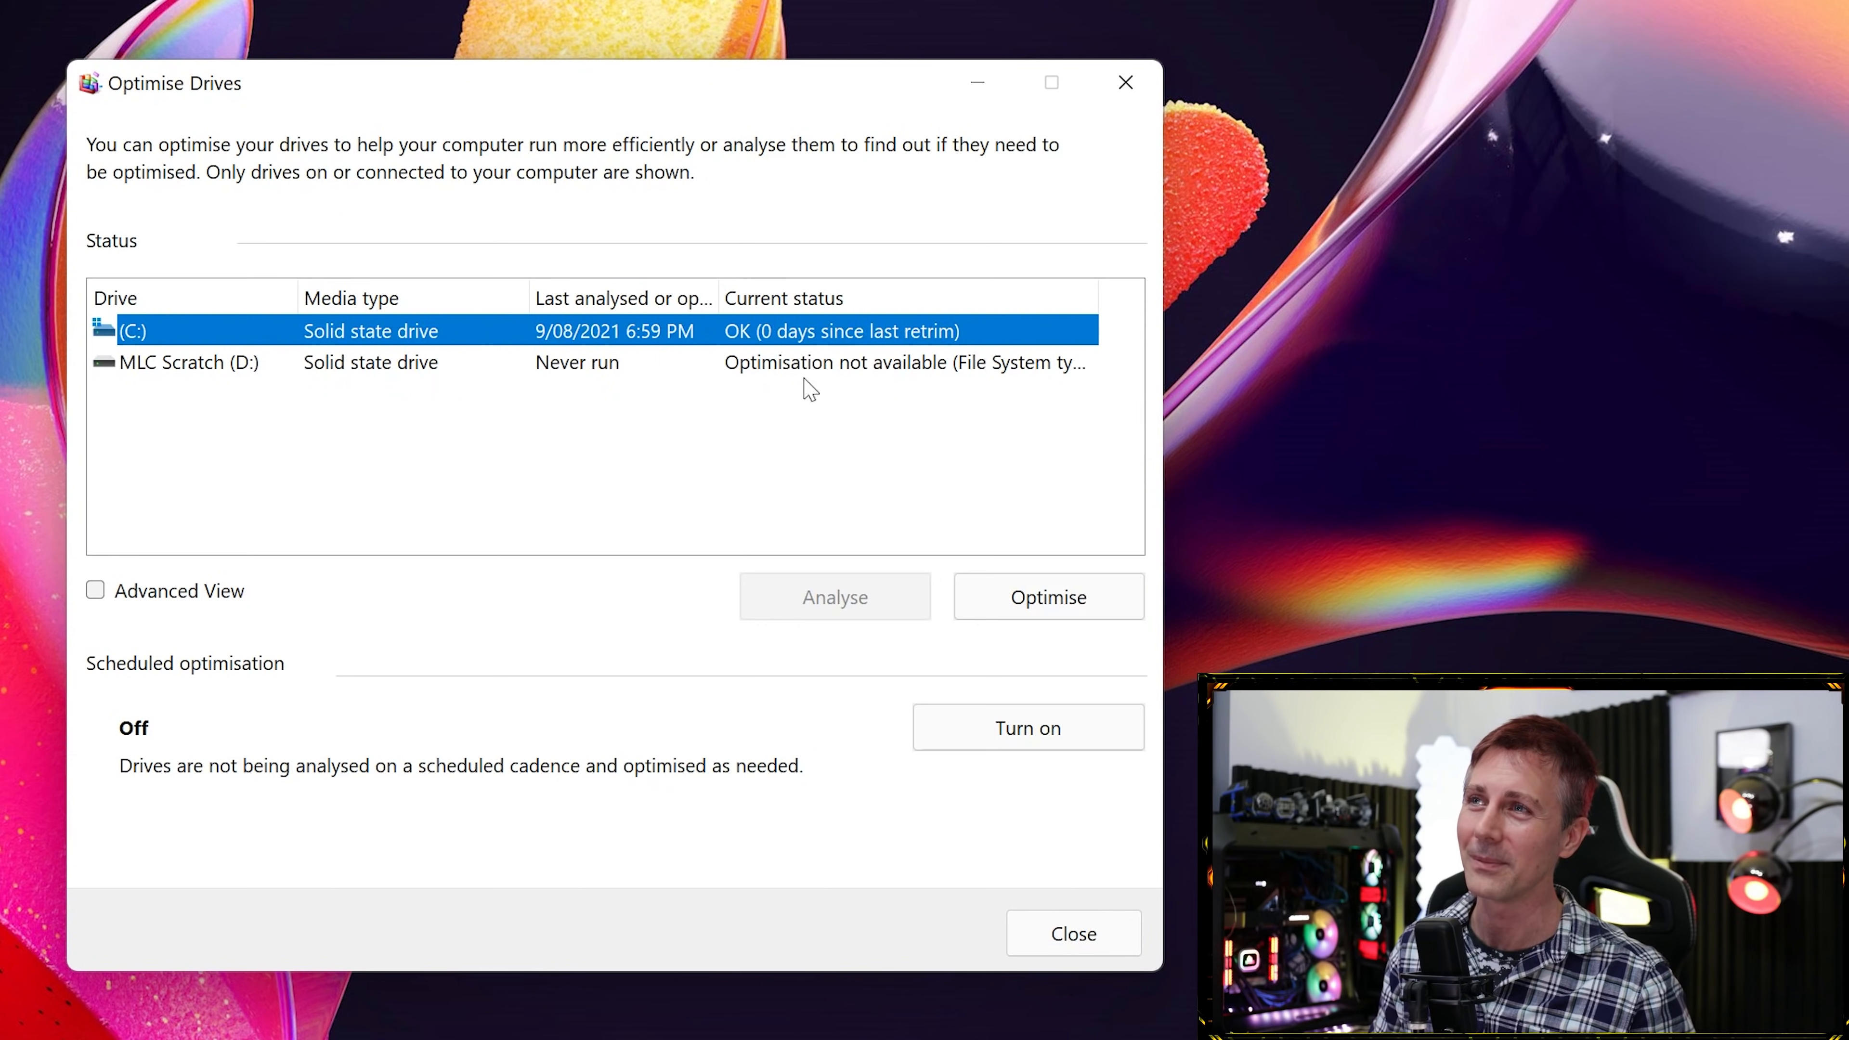
{"action": "left_click", "coordinate": [203, 368]}
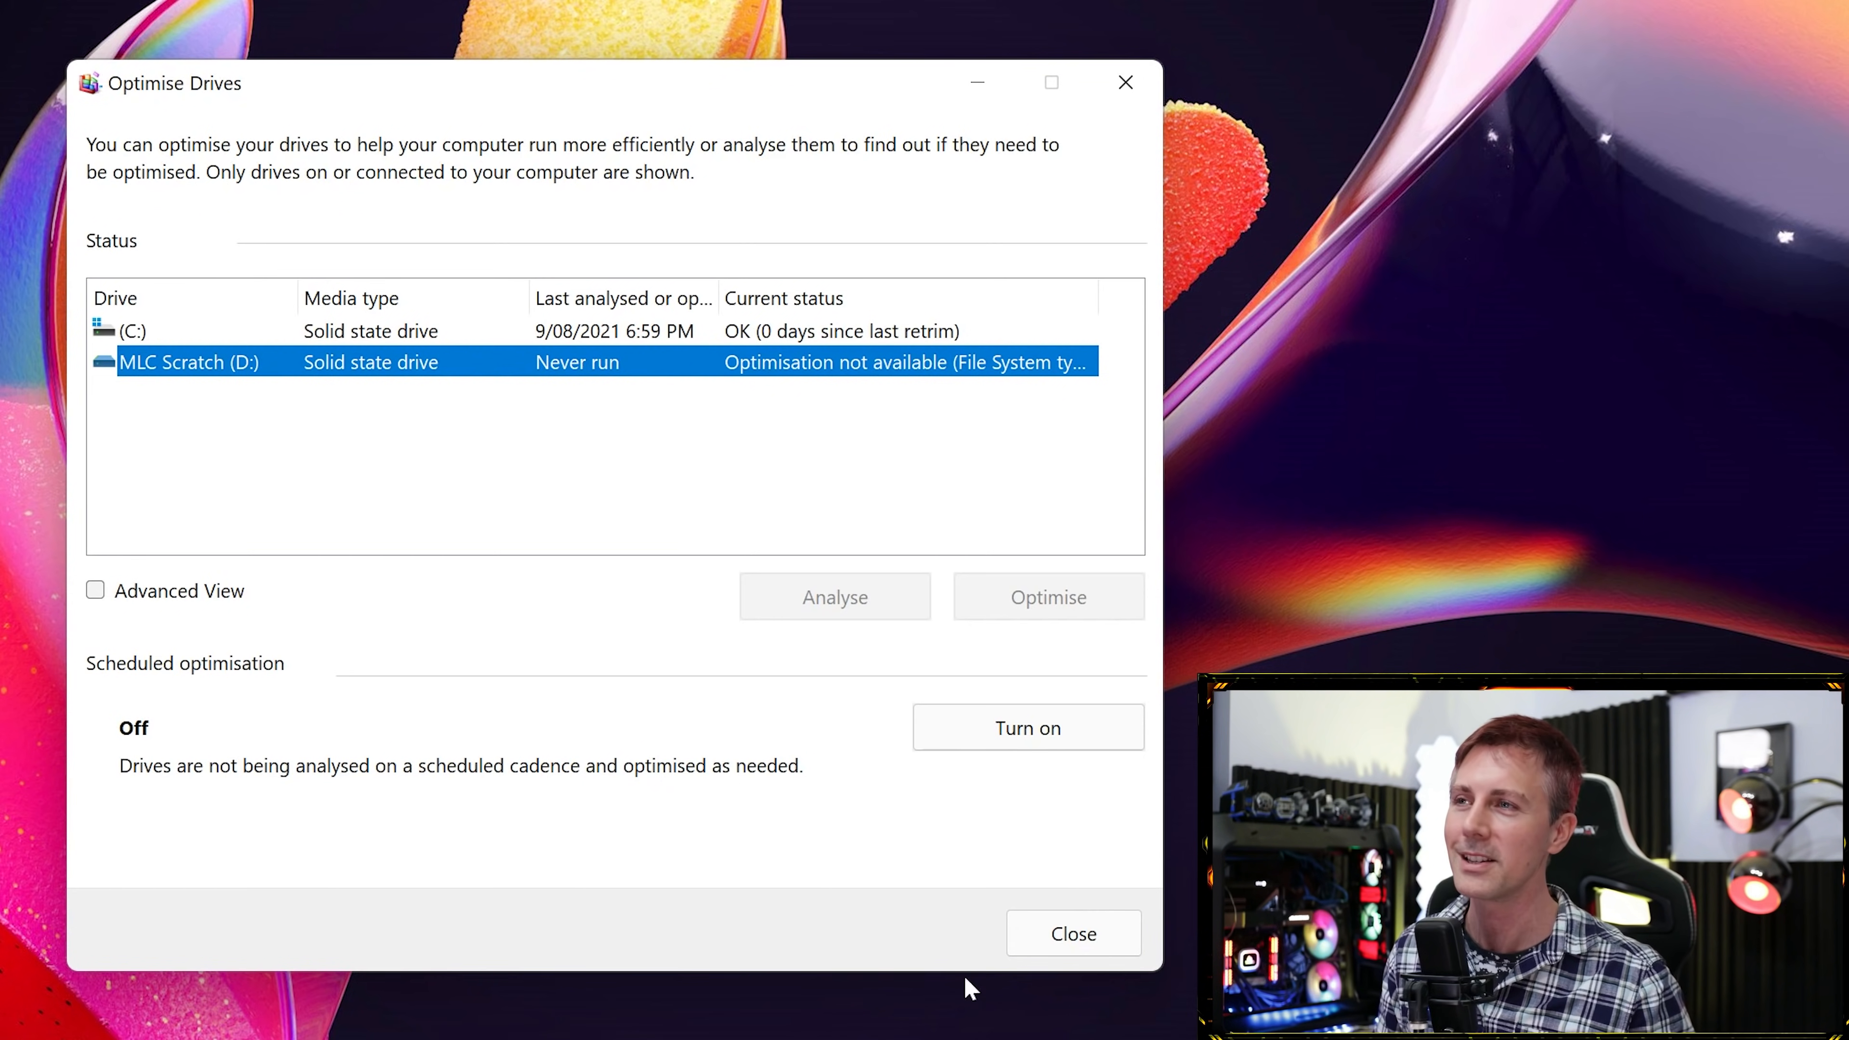
{"action": "left_click", "coordinate": [1074, 935]}
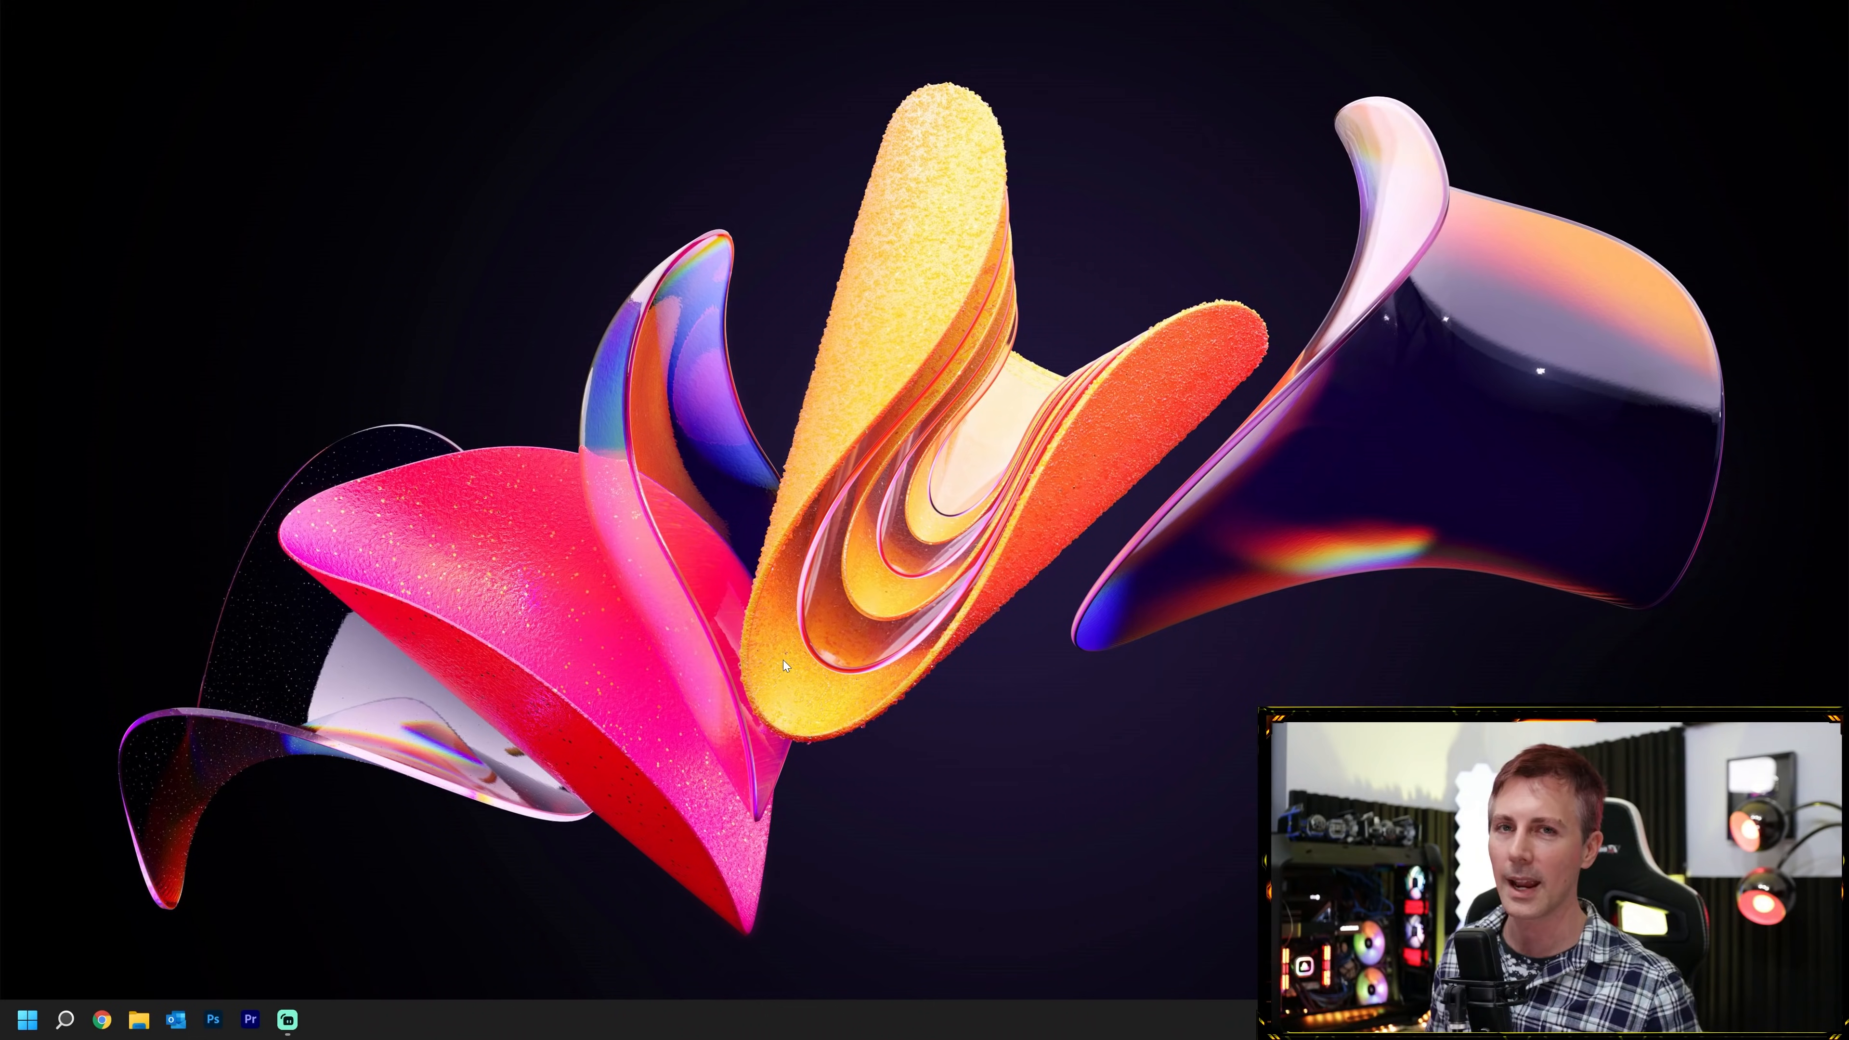
Search for File Explorer from the Start menu.
{"action": "key", "text": "super"}
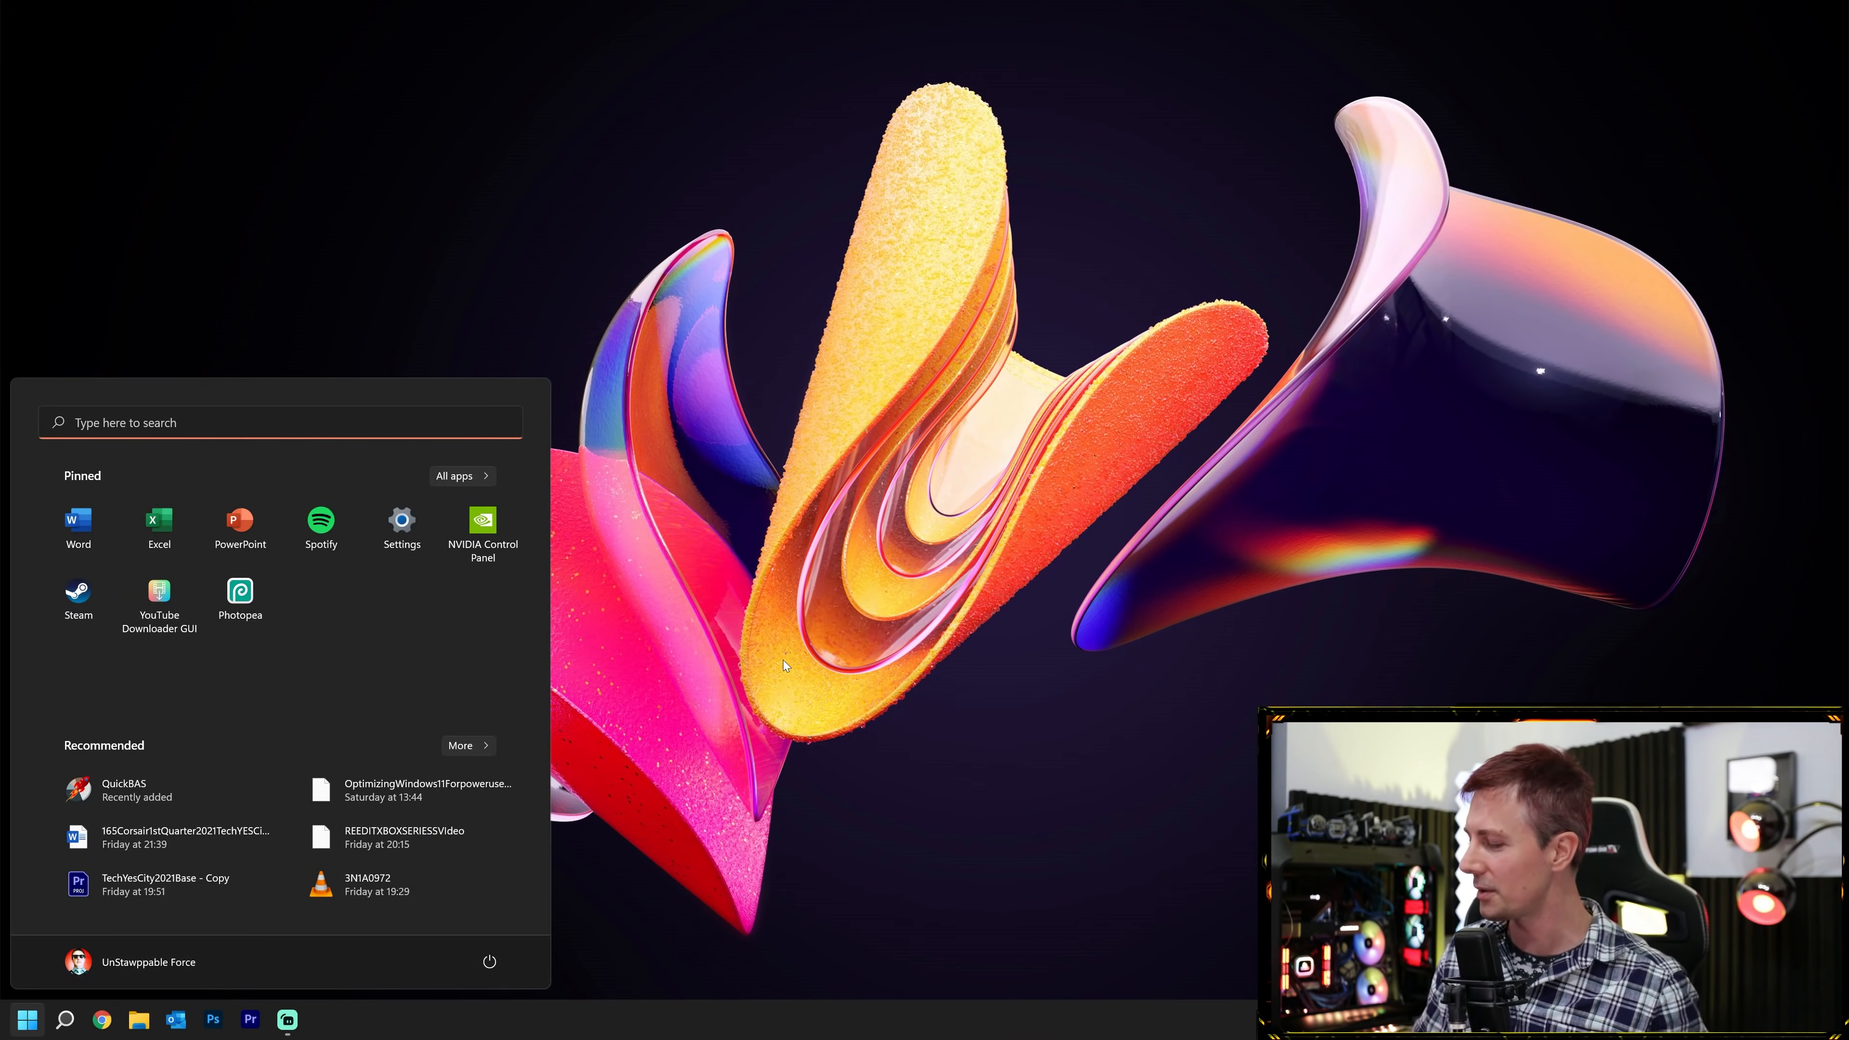
{"action": "type", "text": "file explor"}
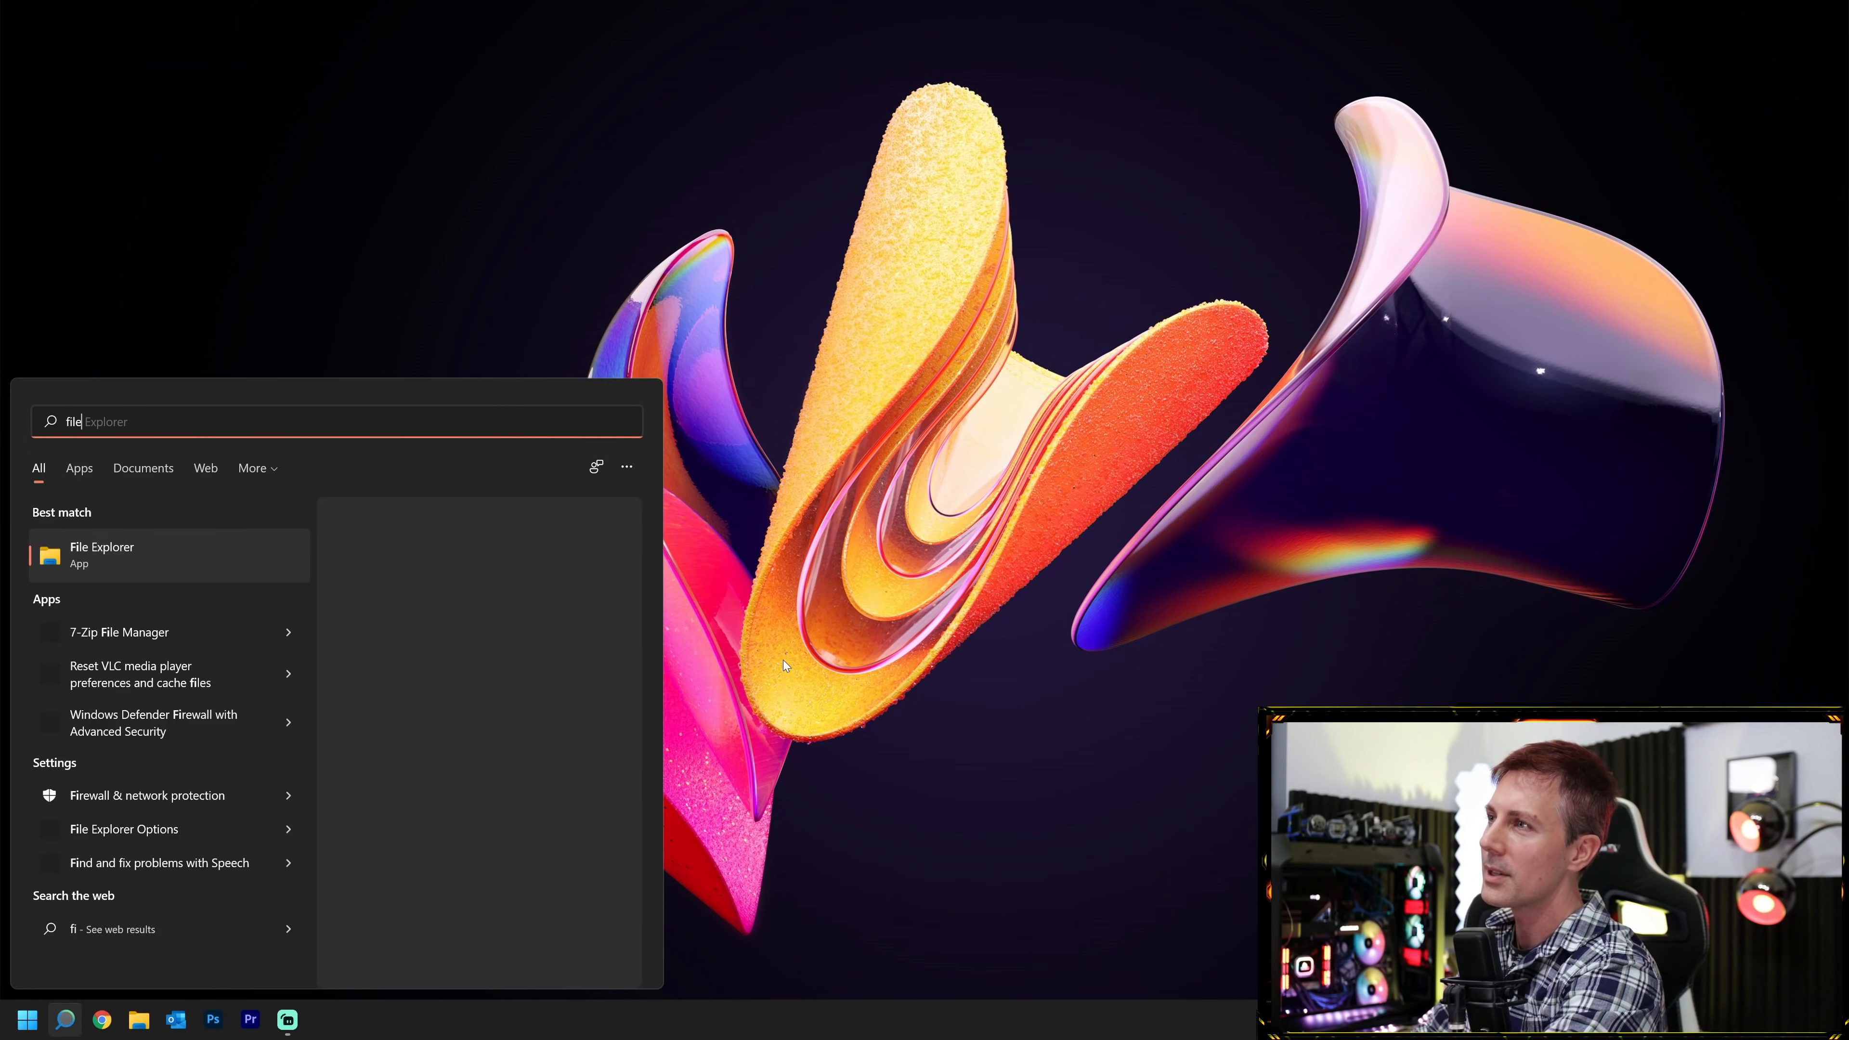
{"action": "type", "text": "er"}
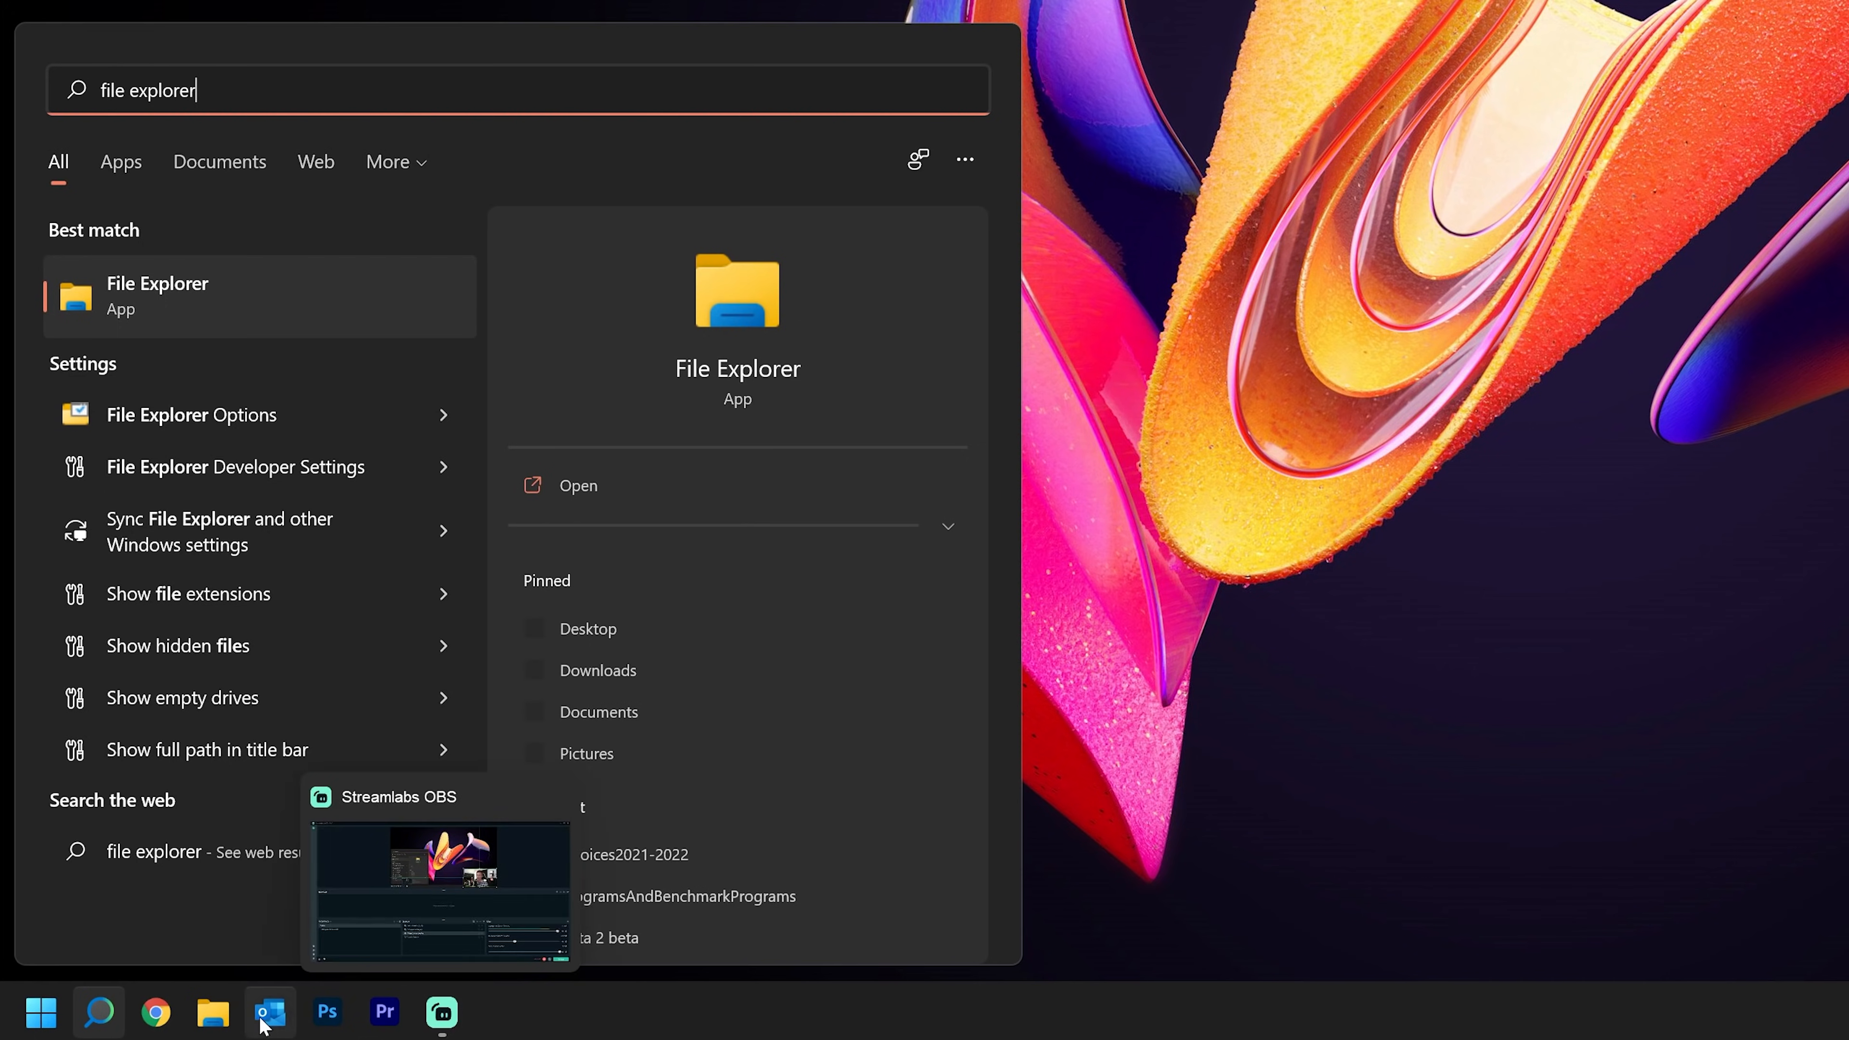
Unpin File Explorer from the taskbar and pin it back again.
{"action": "right_click", "coordinate": [148, 287]}
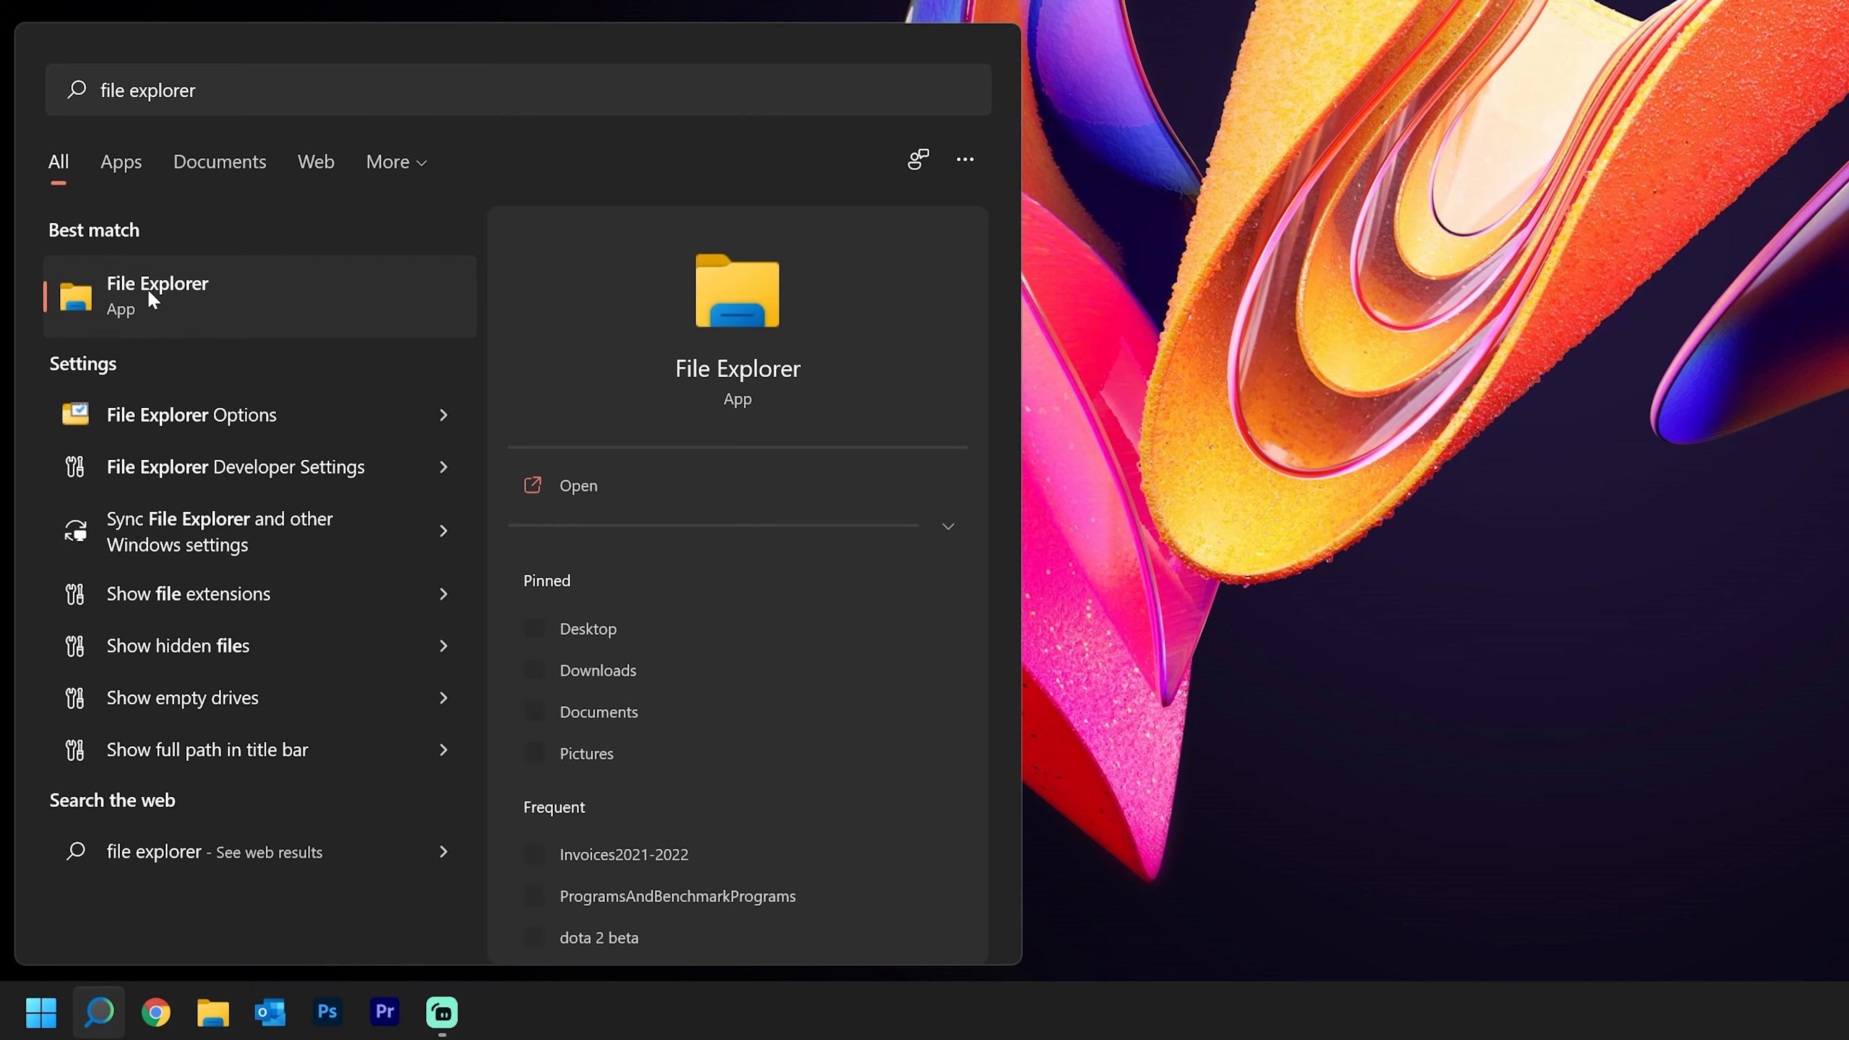
{"action": "right_click", "coordinate": [113, 290]}
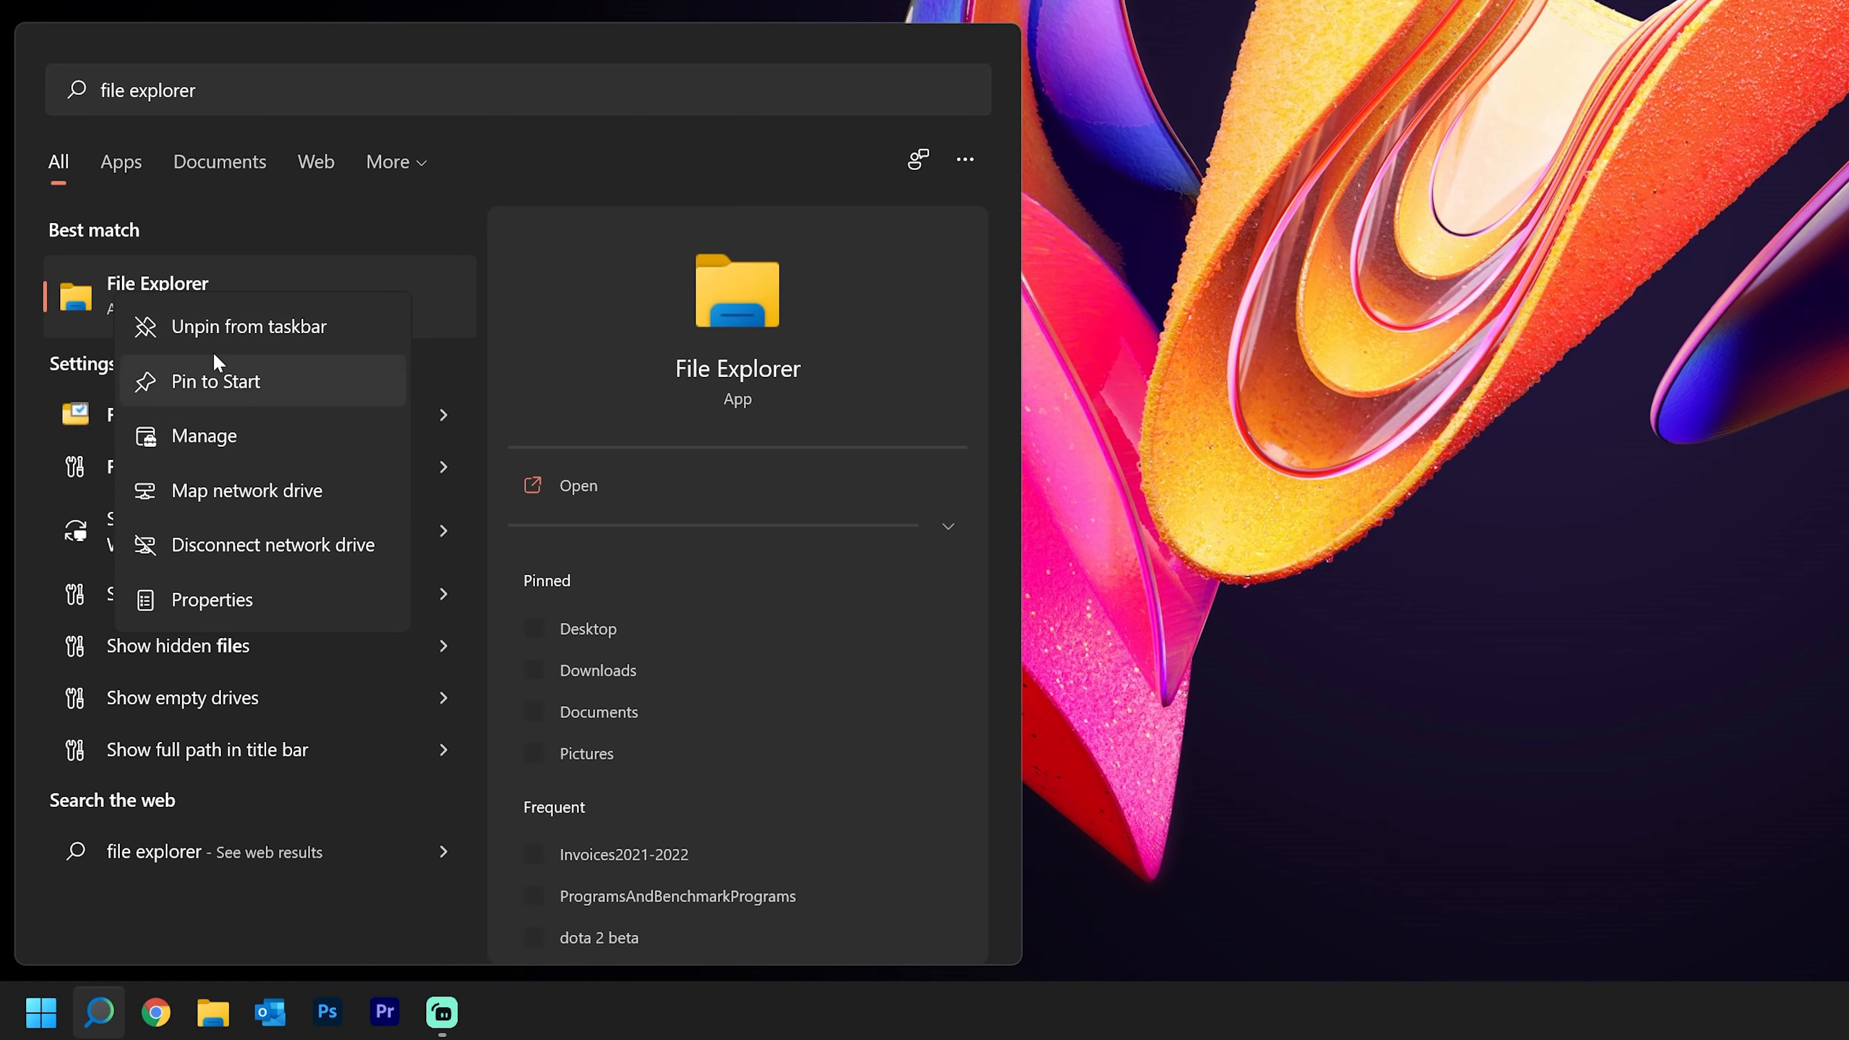
{"action": "left_click", "coordinate": [244, 324]}
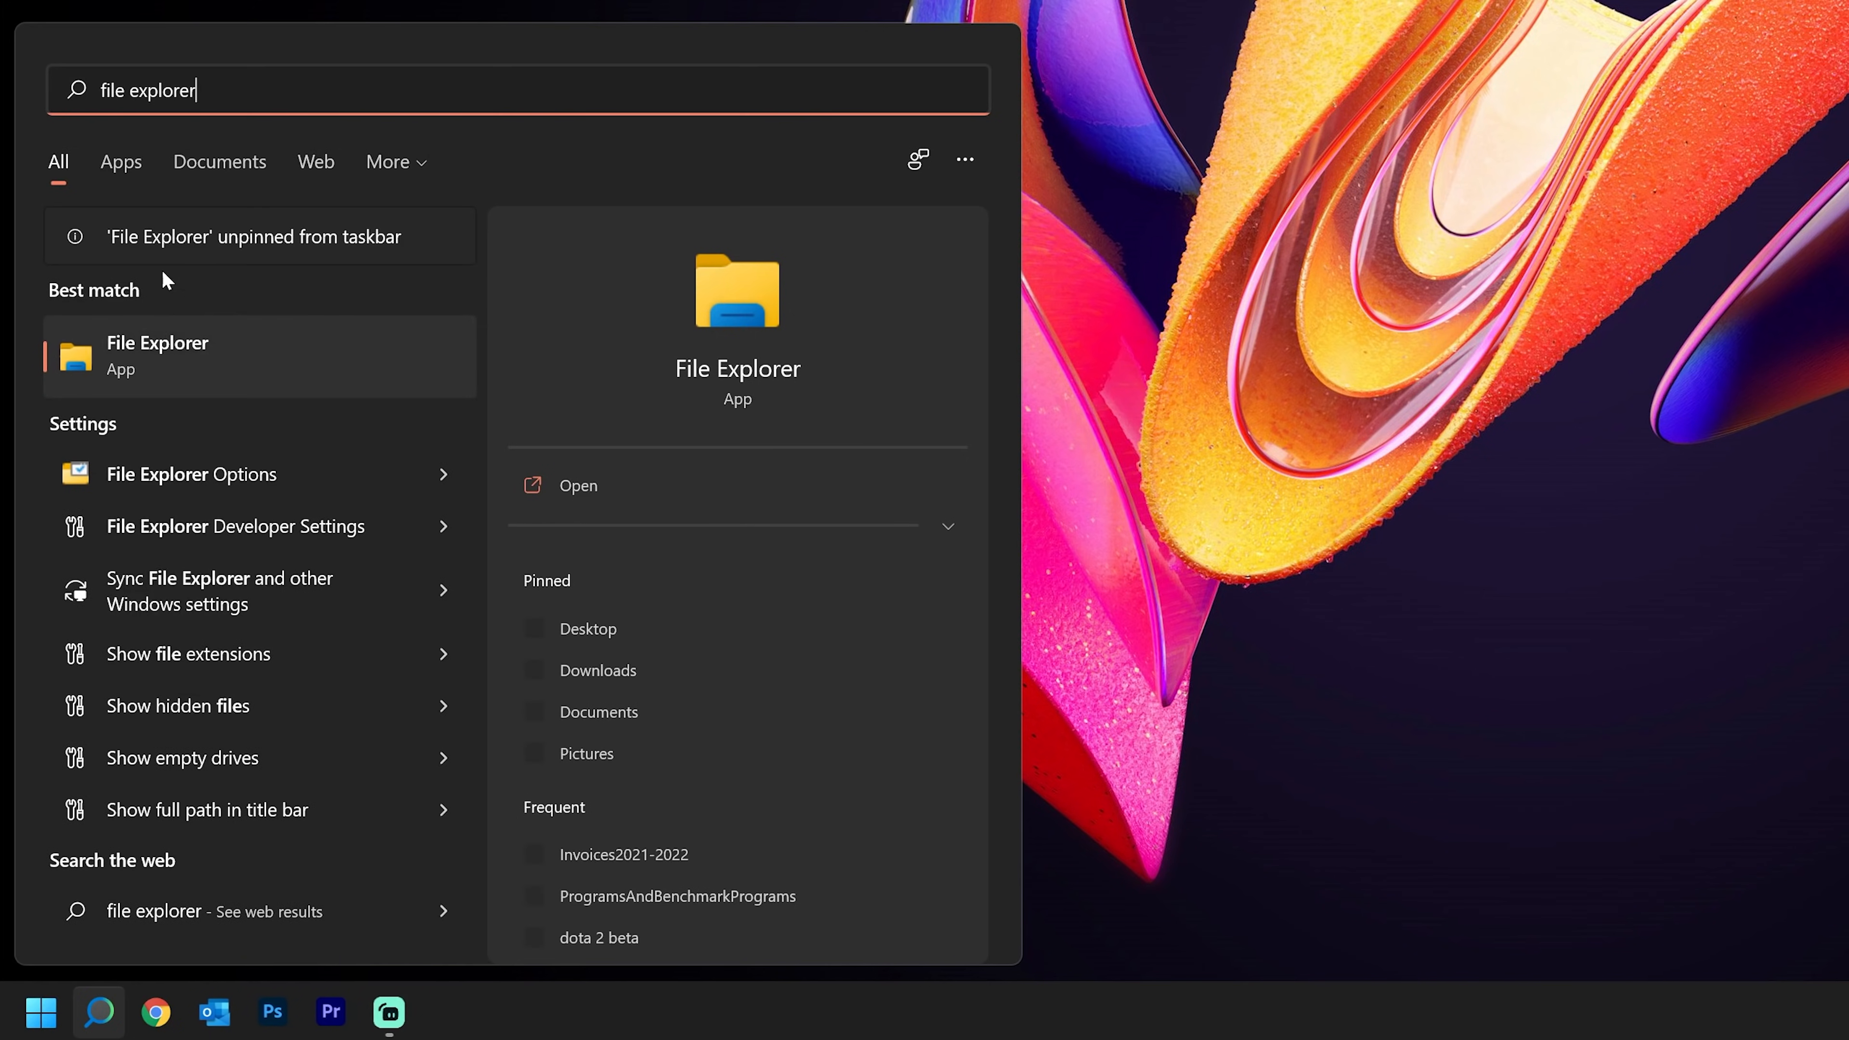
{"action": "right_click", "coordinate": [173, 355]}
{"action": "left_click", "coordinate": [241, 455]}
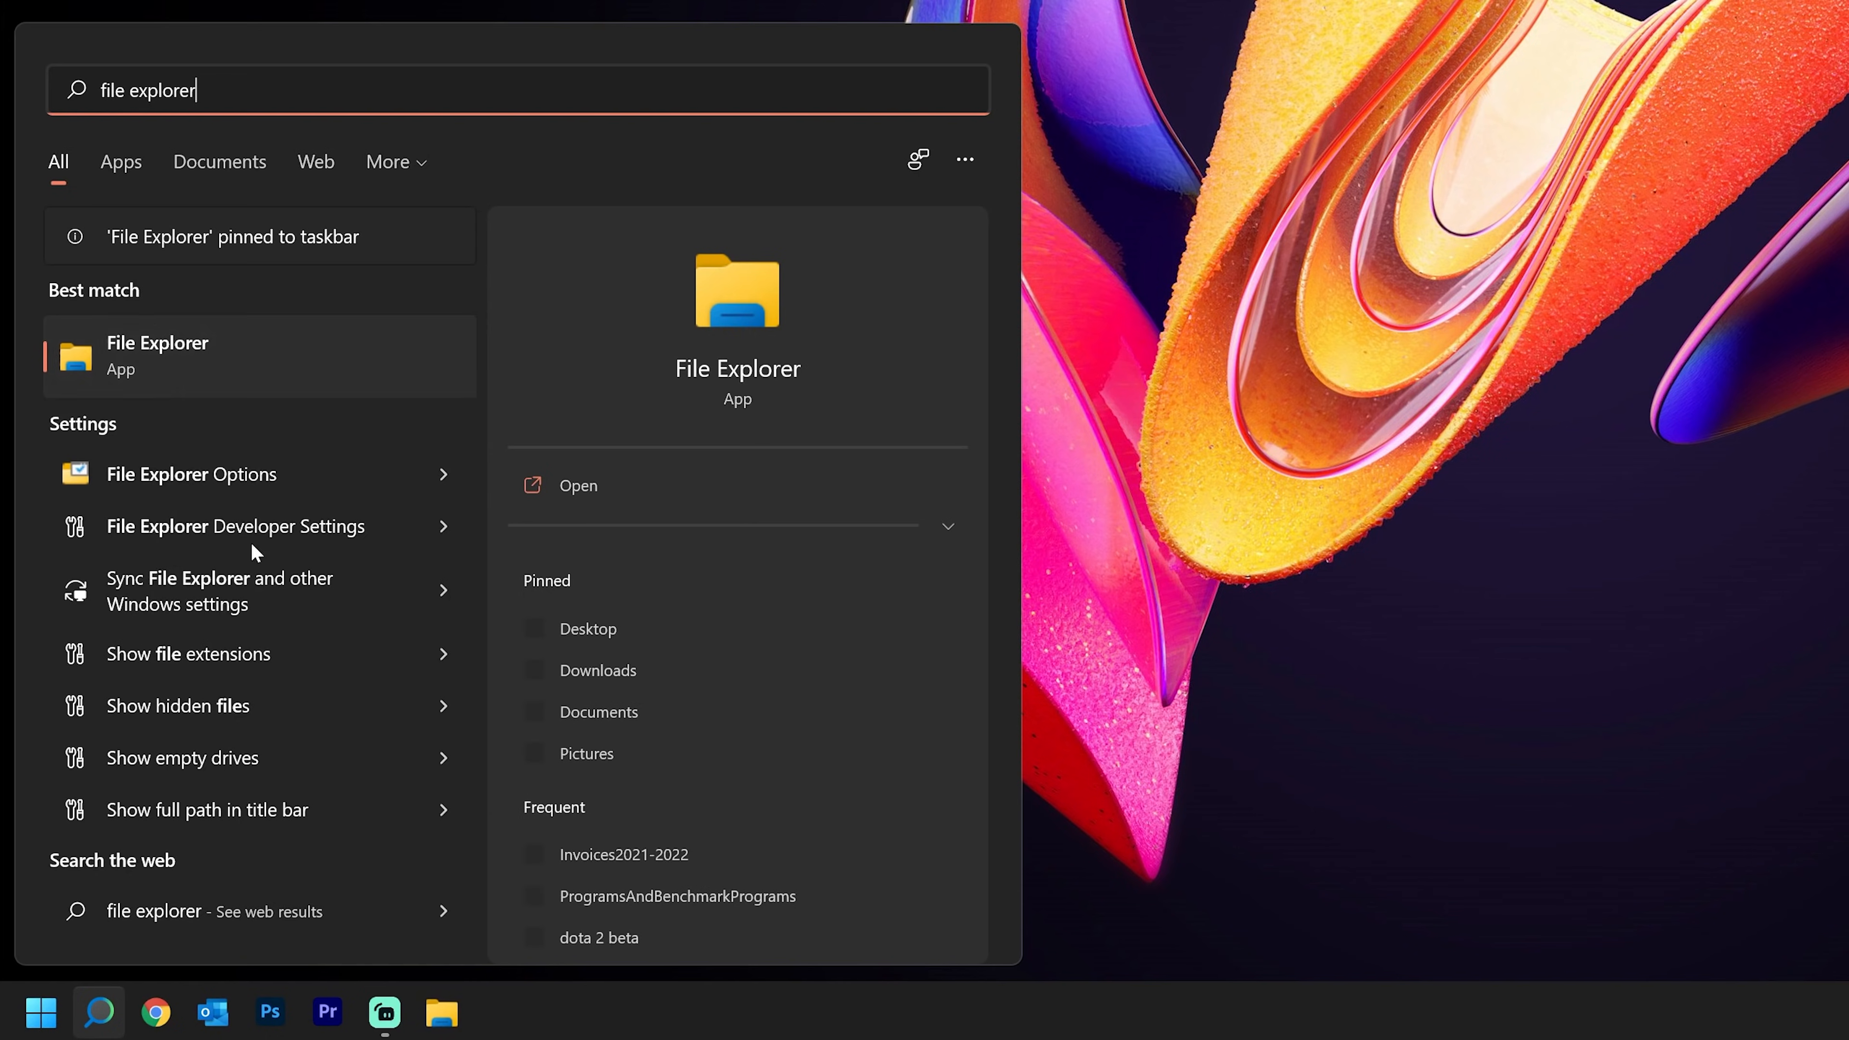
Open File Explorer and bring up the properties of Local Disk (C:).
{"action": "left_click", "coordinate": [157, 344]}
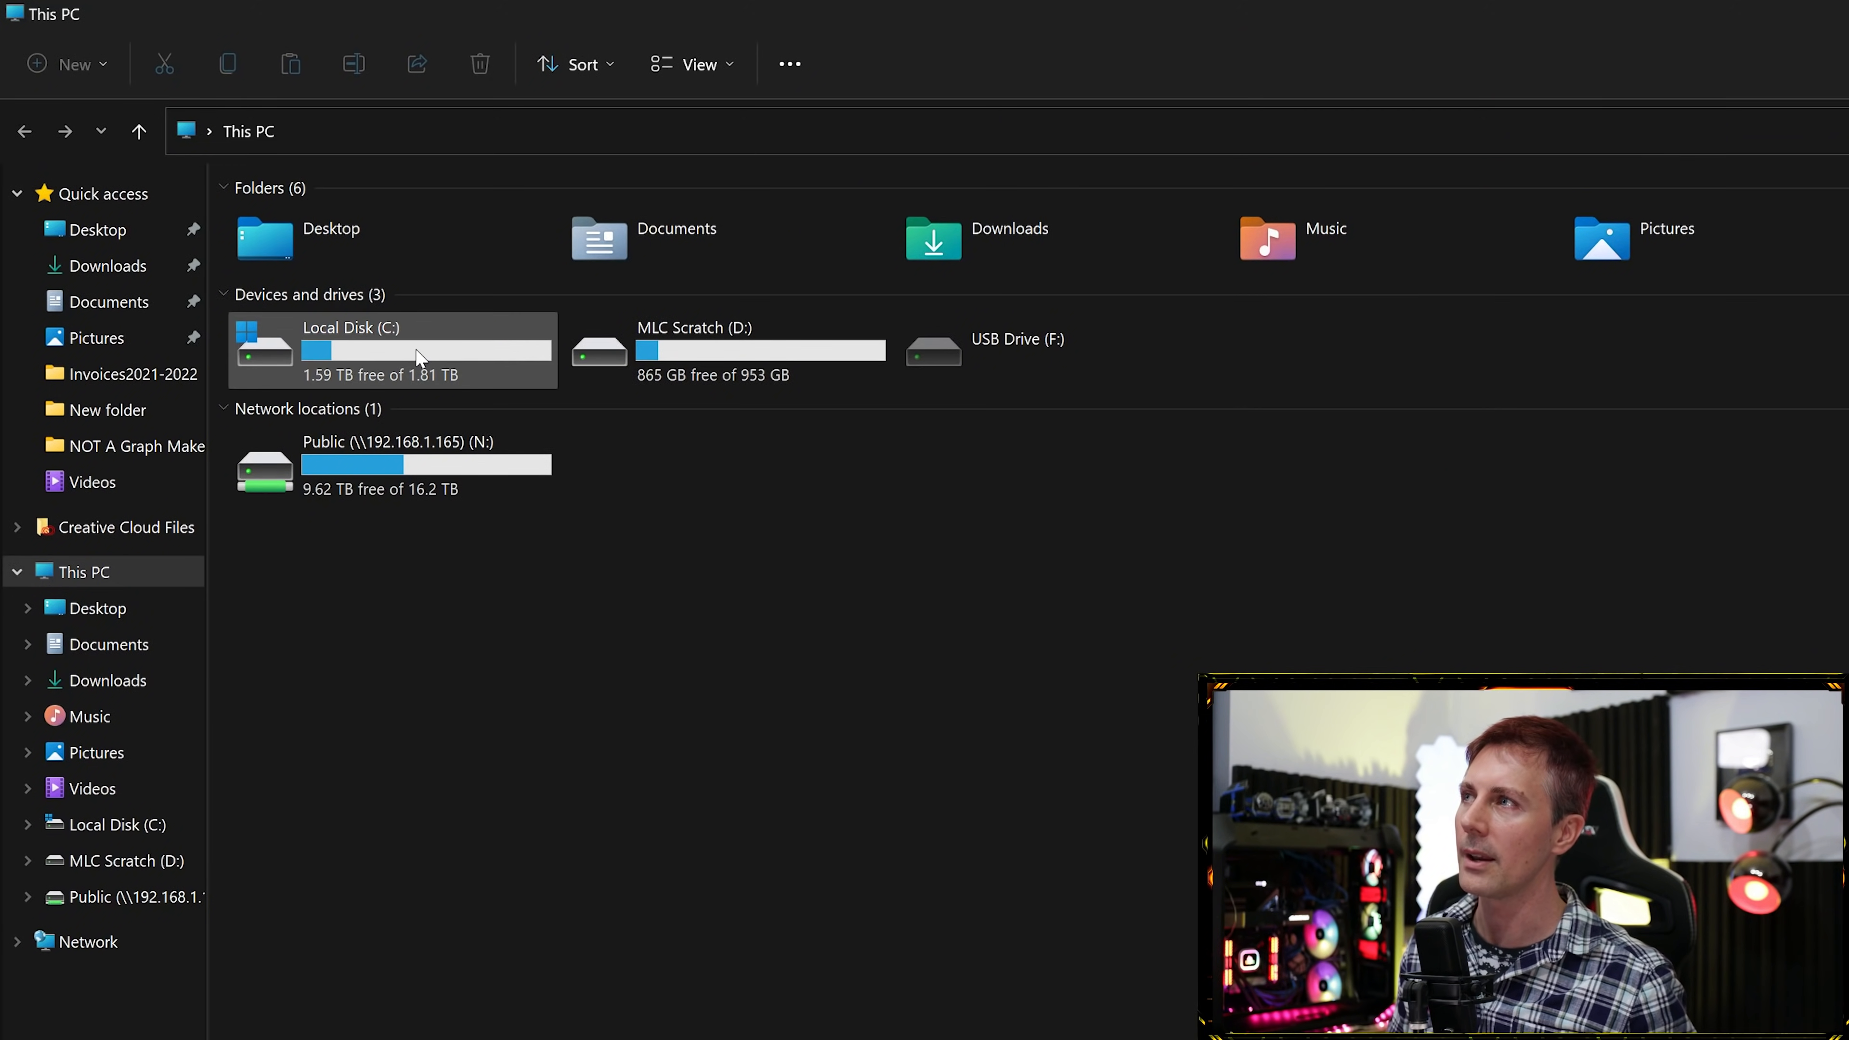
{"action": "left_click", "coordinate": [313, 356]}
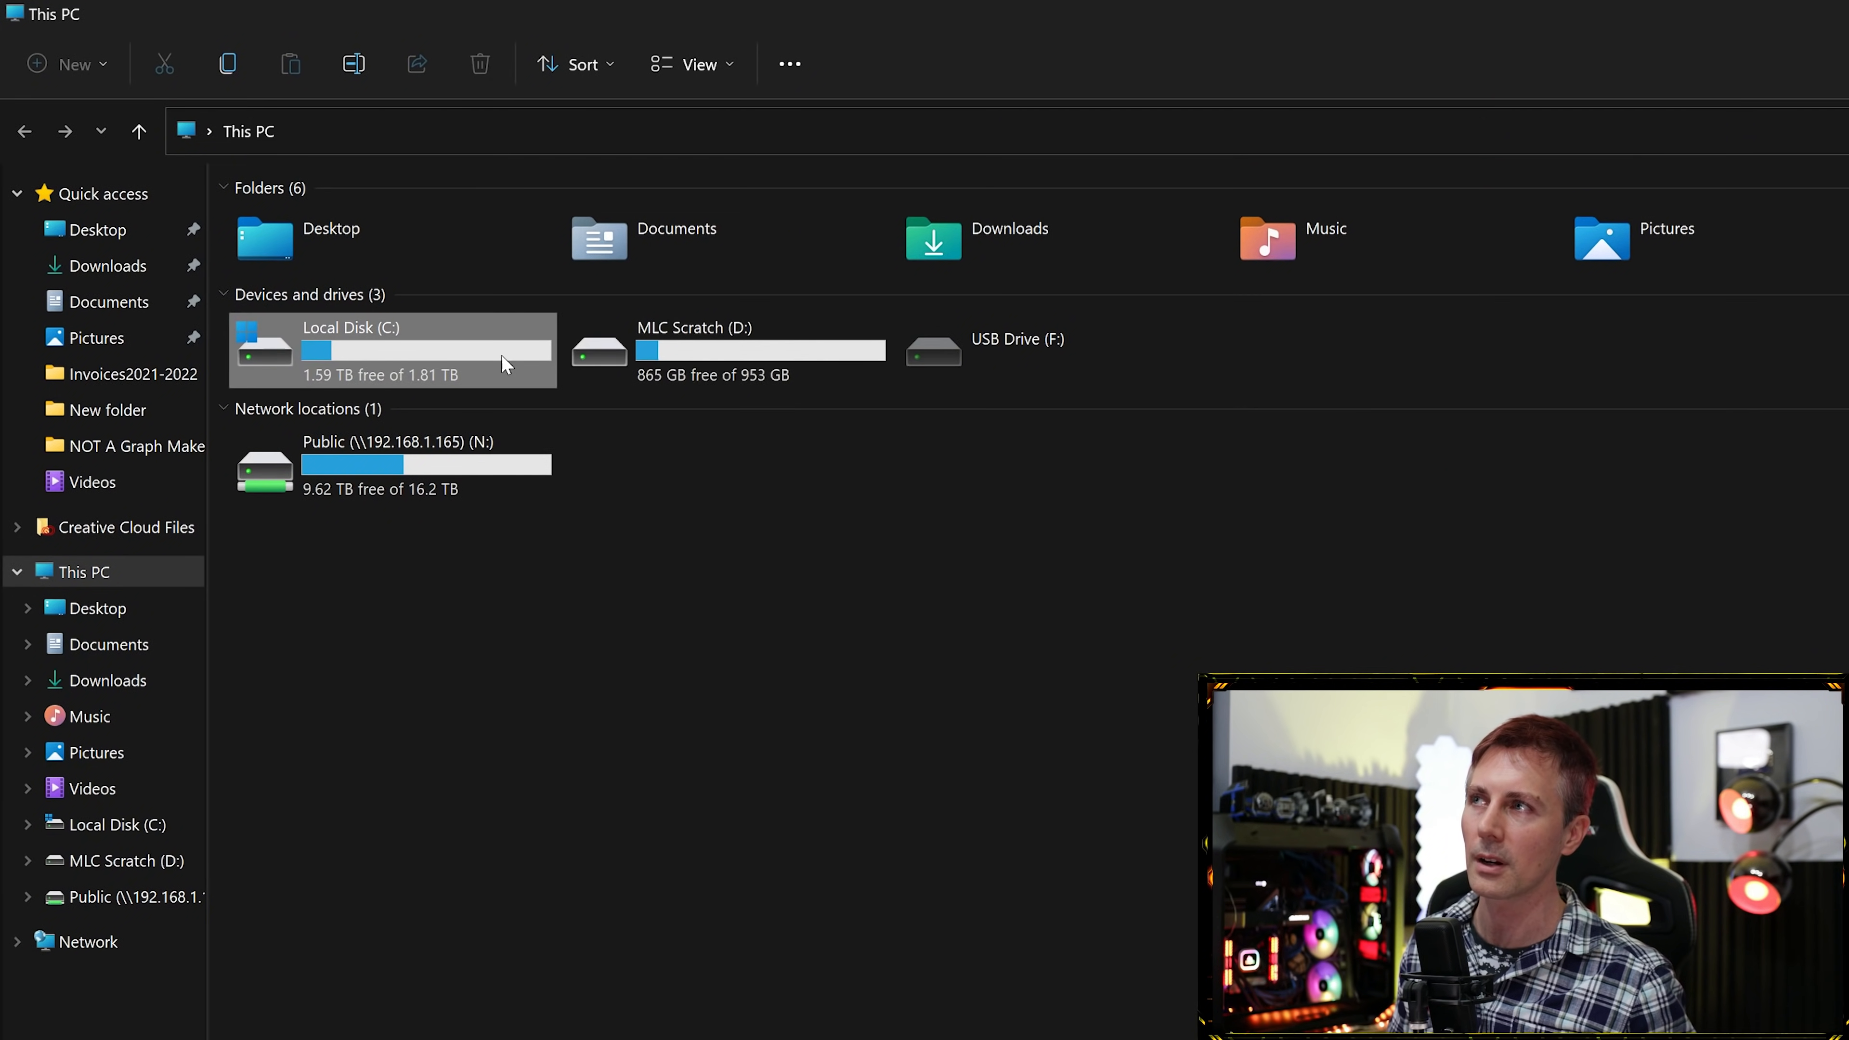
{"action": "right_click", "coordinate": [453, 356]}
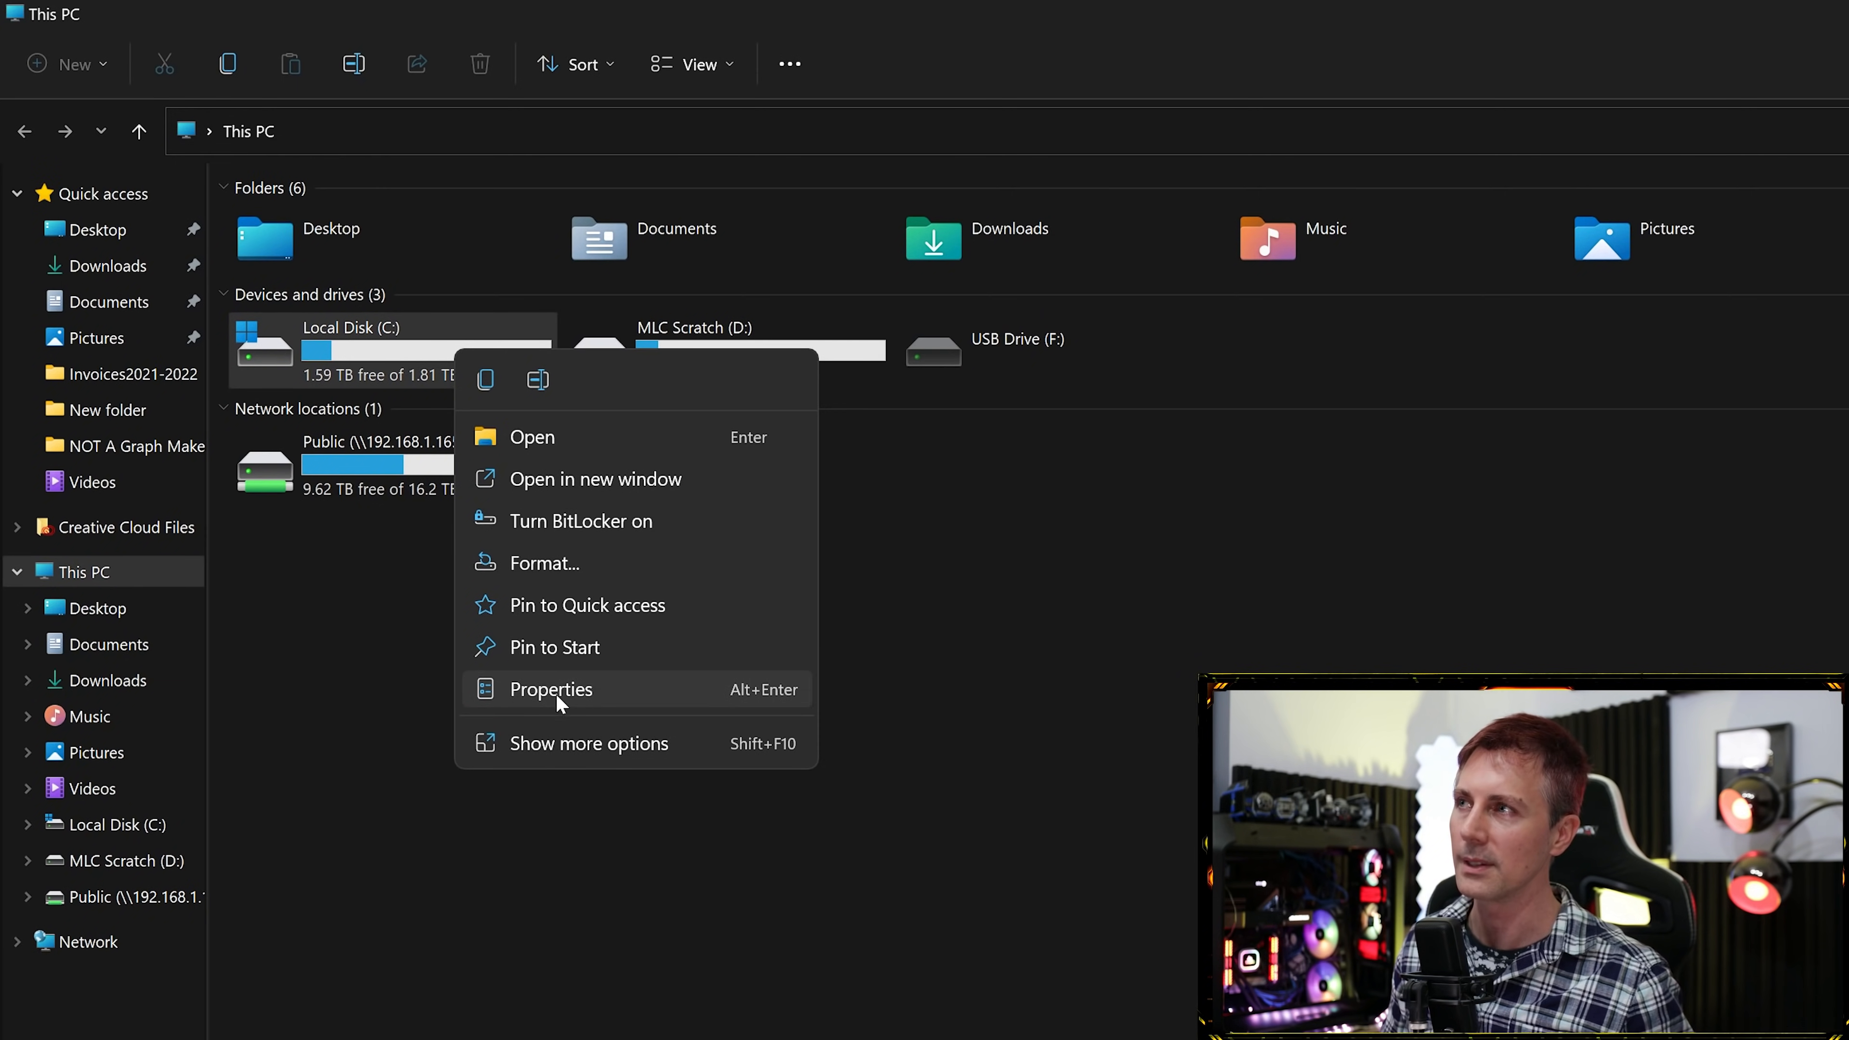
{"action": "left_click", "coordinate": [327, 349]}
{"action": "right_click", "coordinate": [329, 356]}
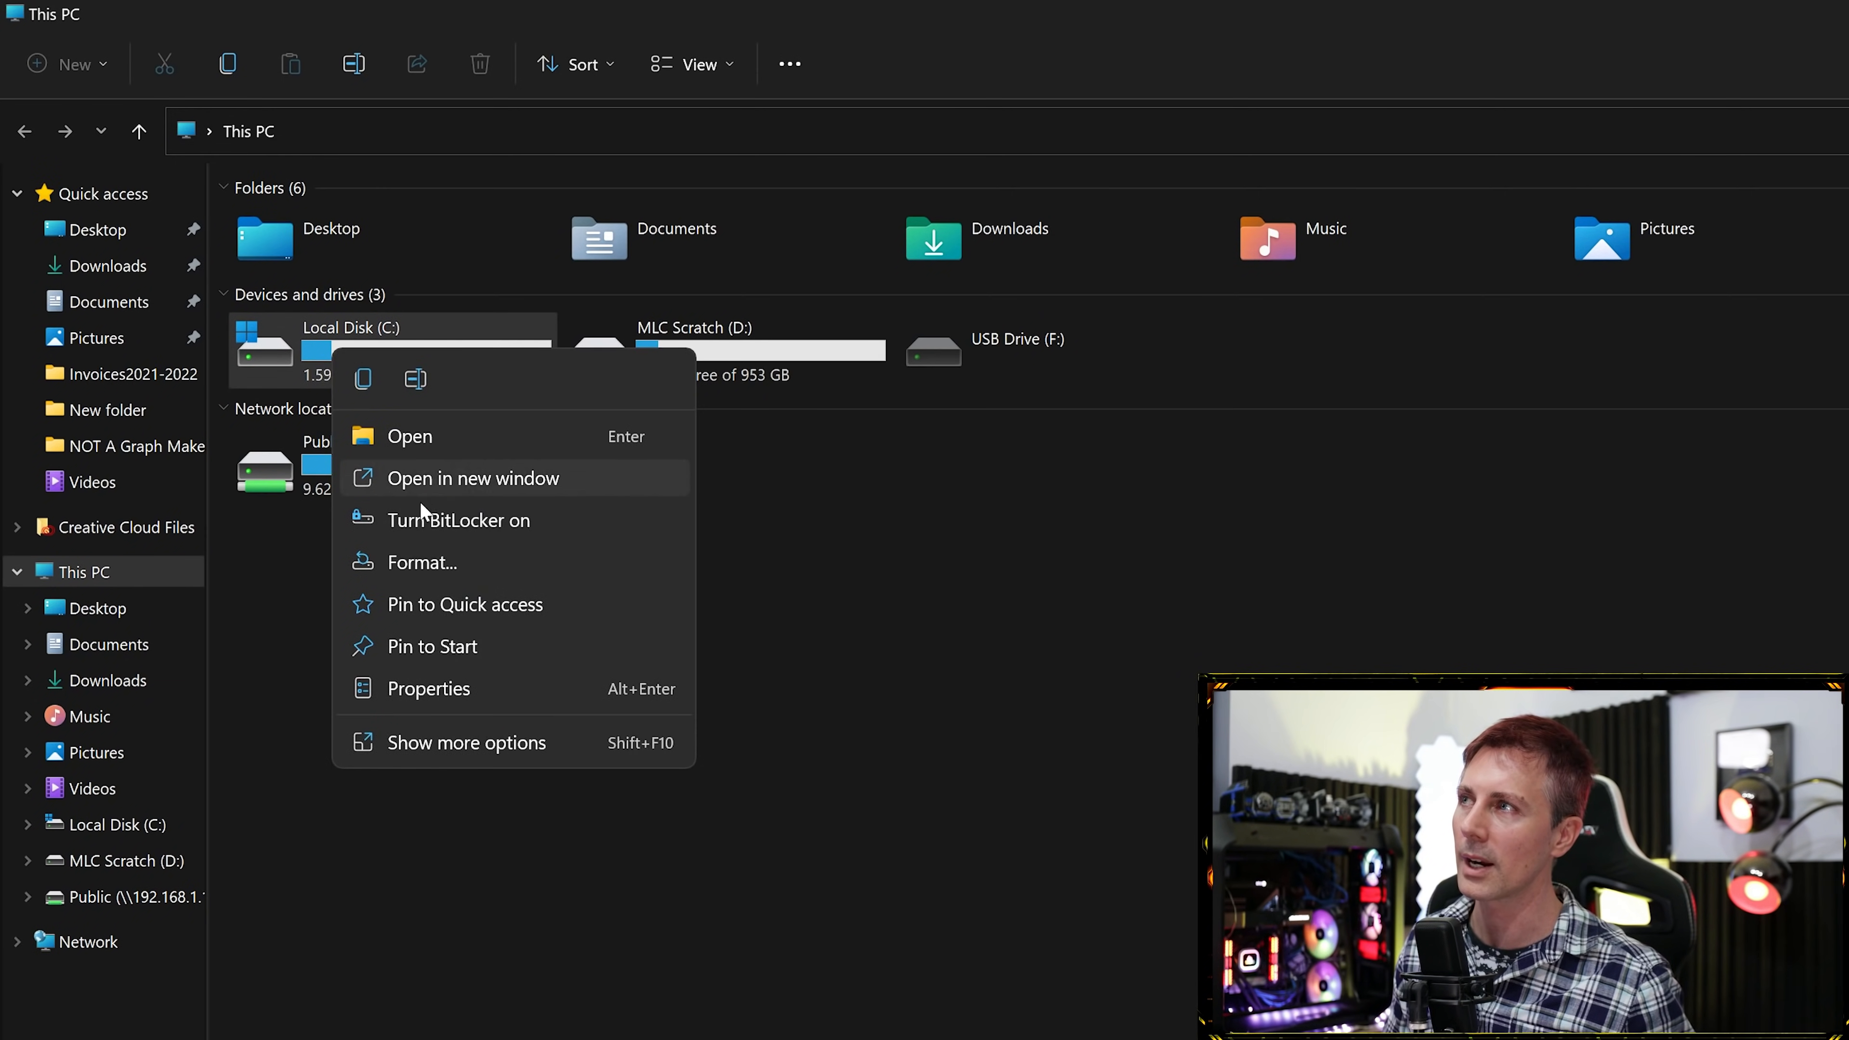
{"action": "left_click", "coordinate": [444, 691]}
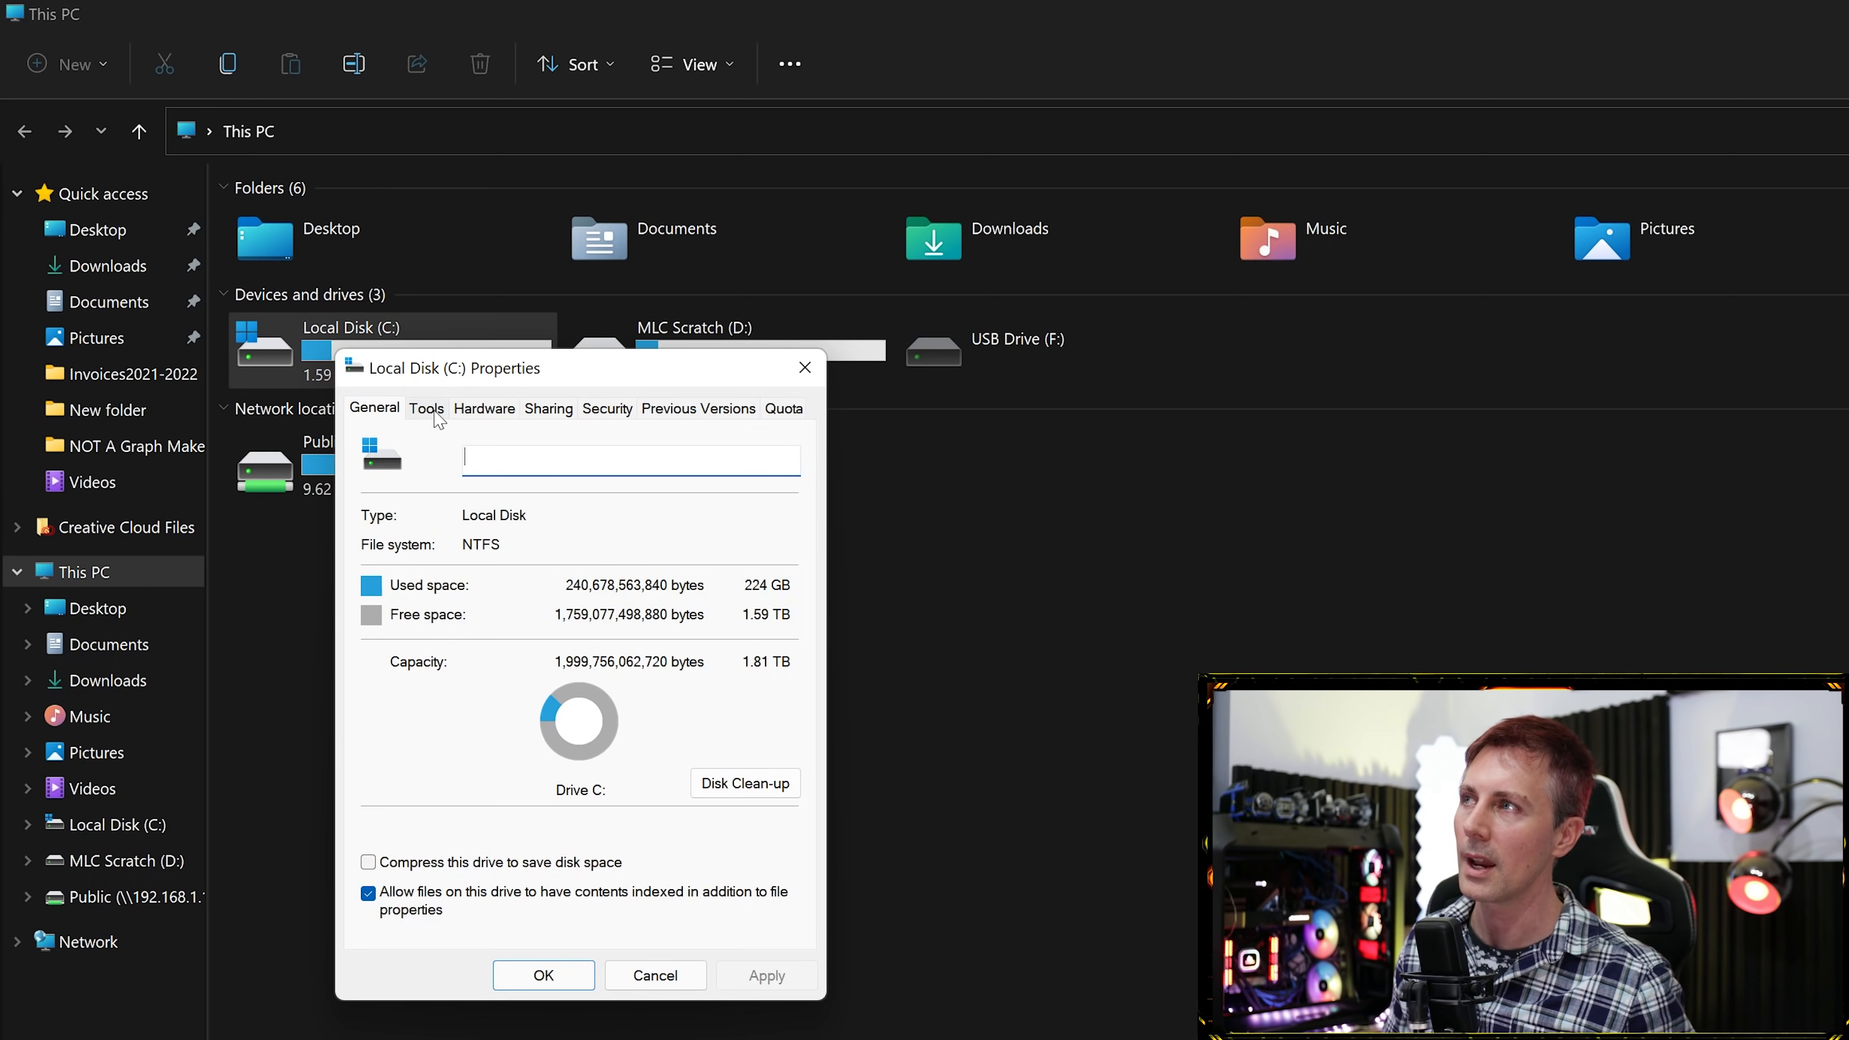
Review the write-caching policy of the Sabrent Rocket Q drive with its changeable settings and accept it.
{"action": "left_click", "coordinate": [483, 409]}
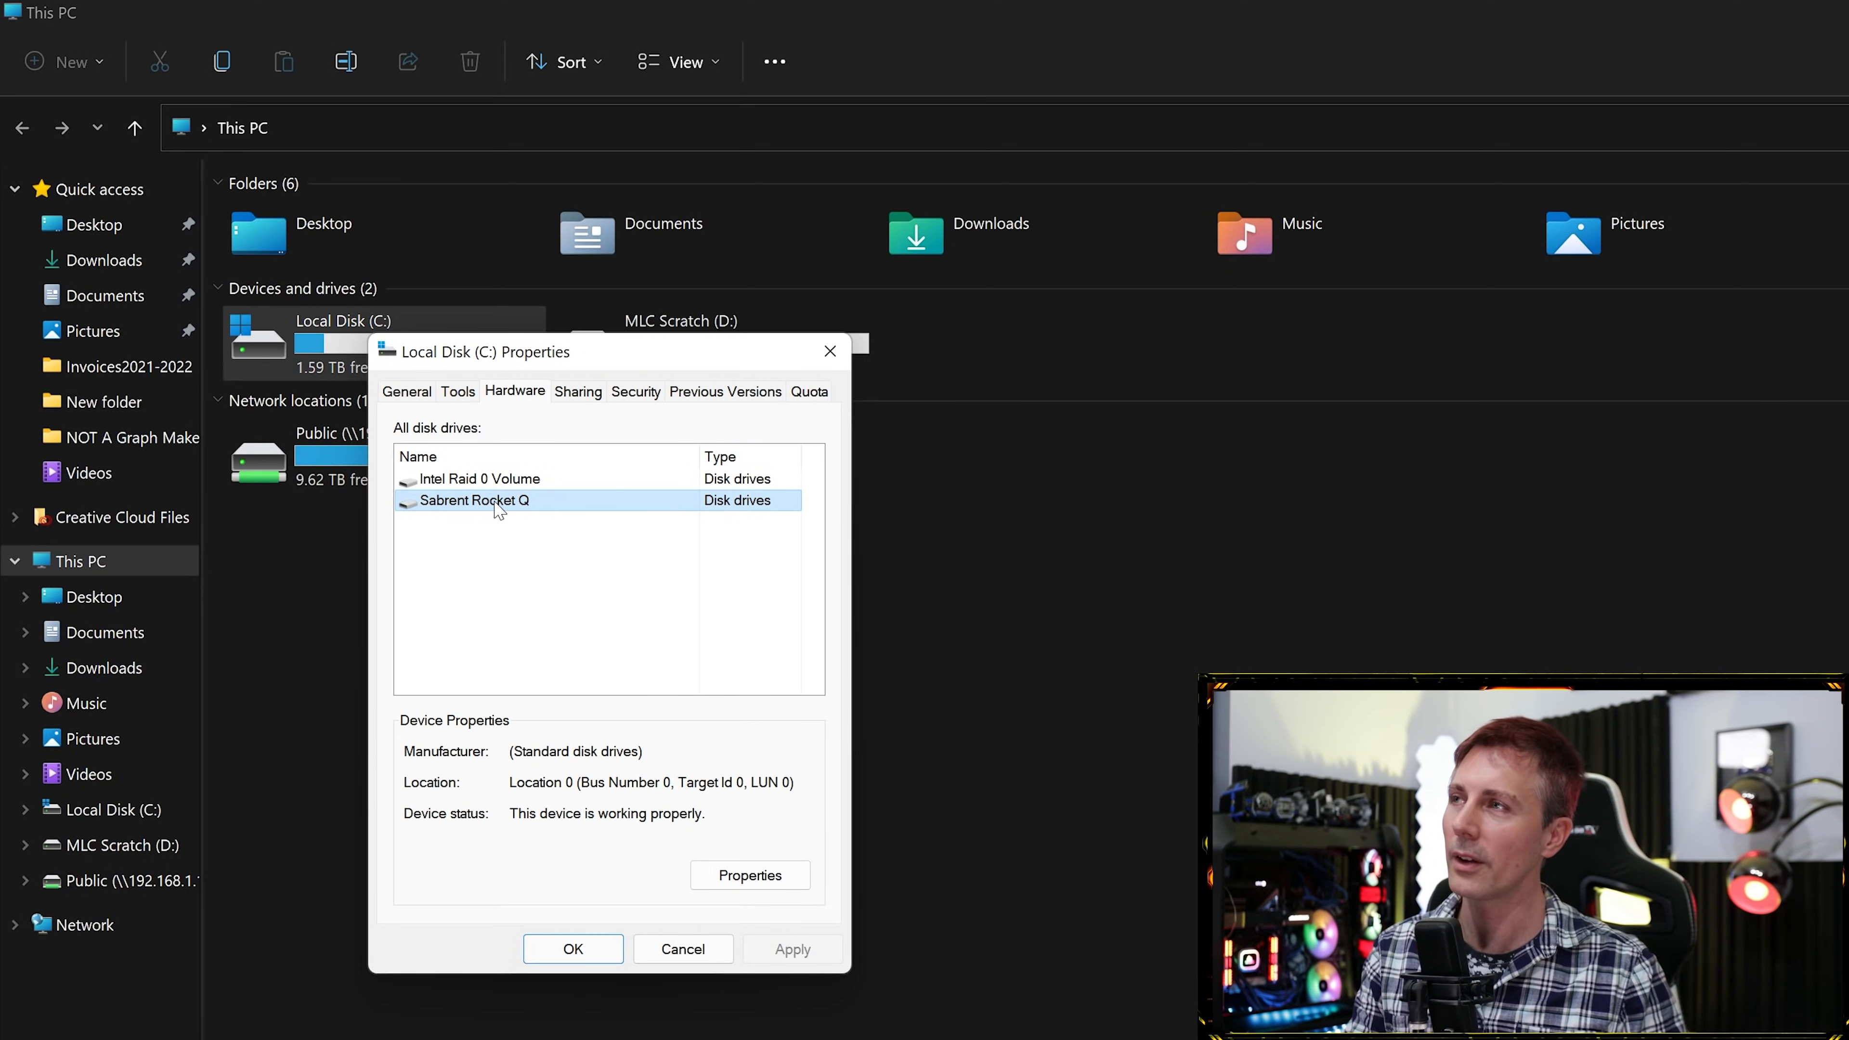
{"action": "left_click", "coordinate": [738, 871]}
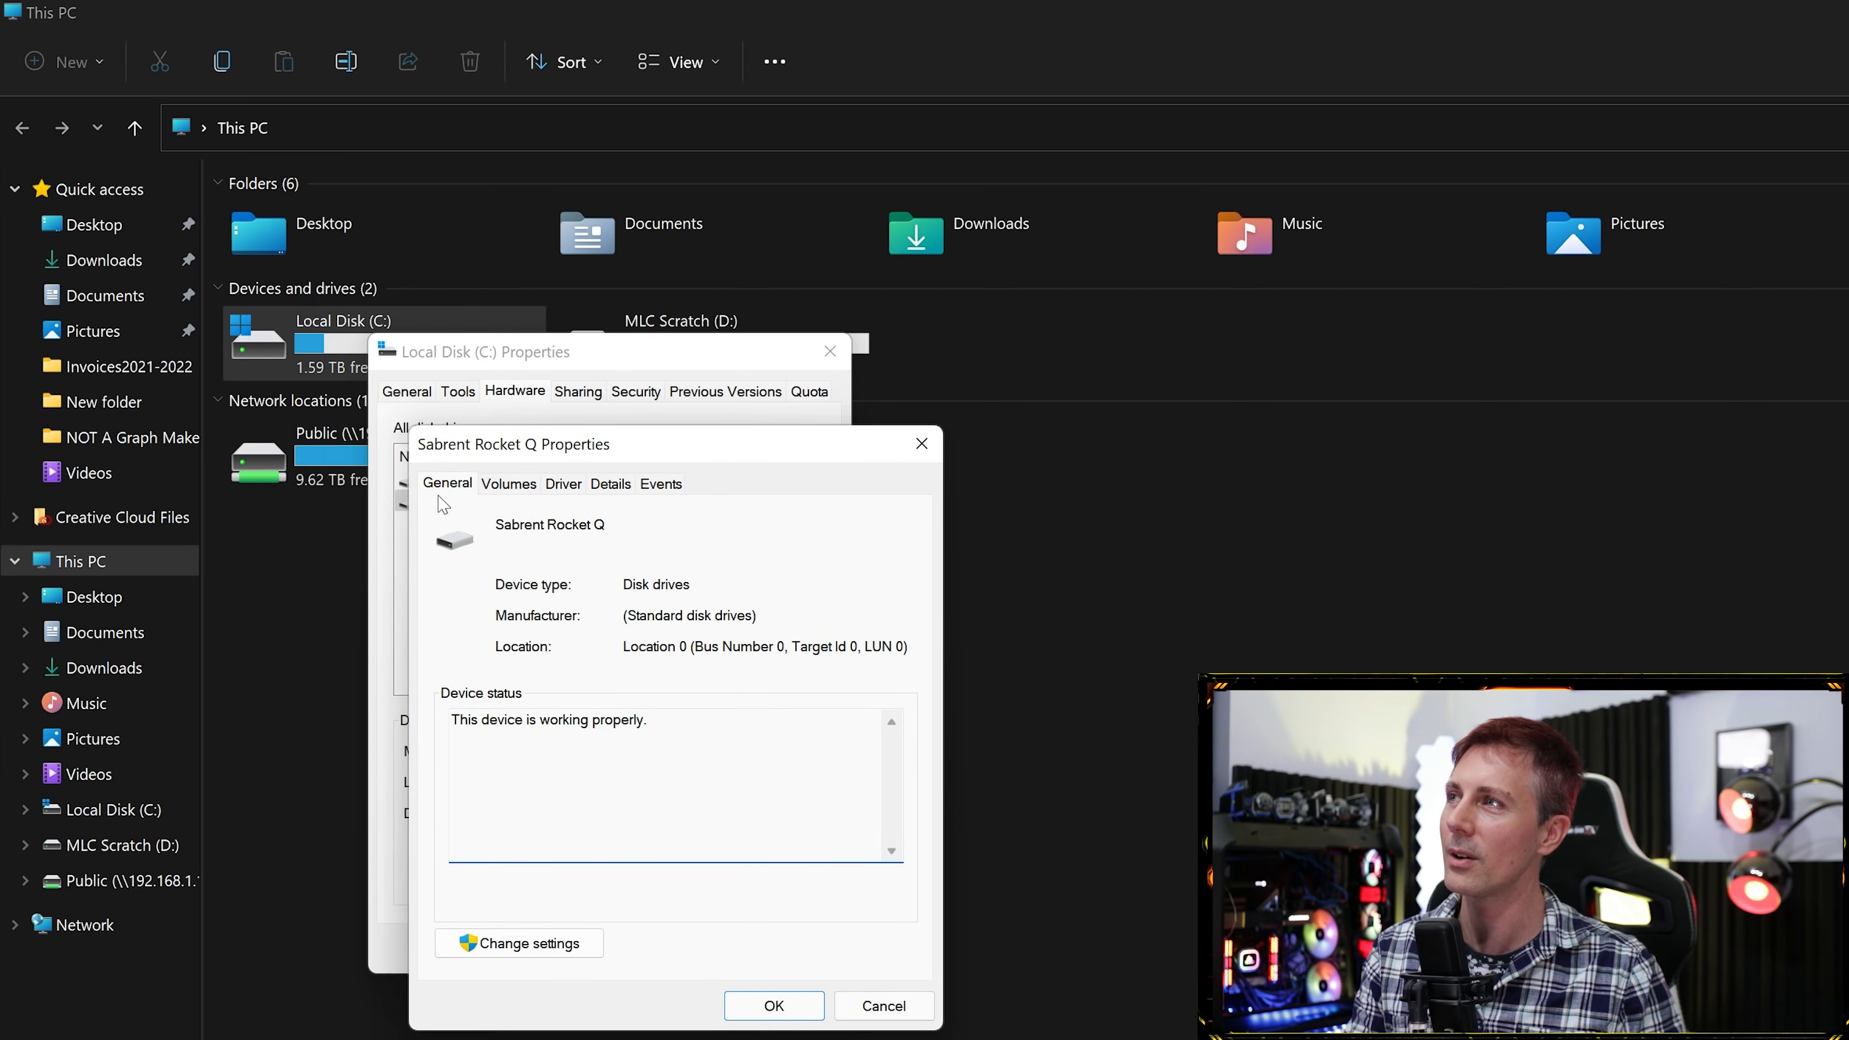
{"action": "left_click", "coordinate": [518, 944]}
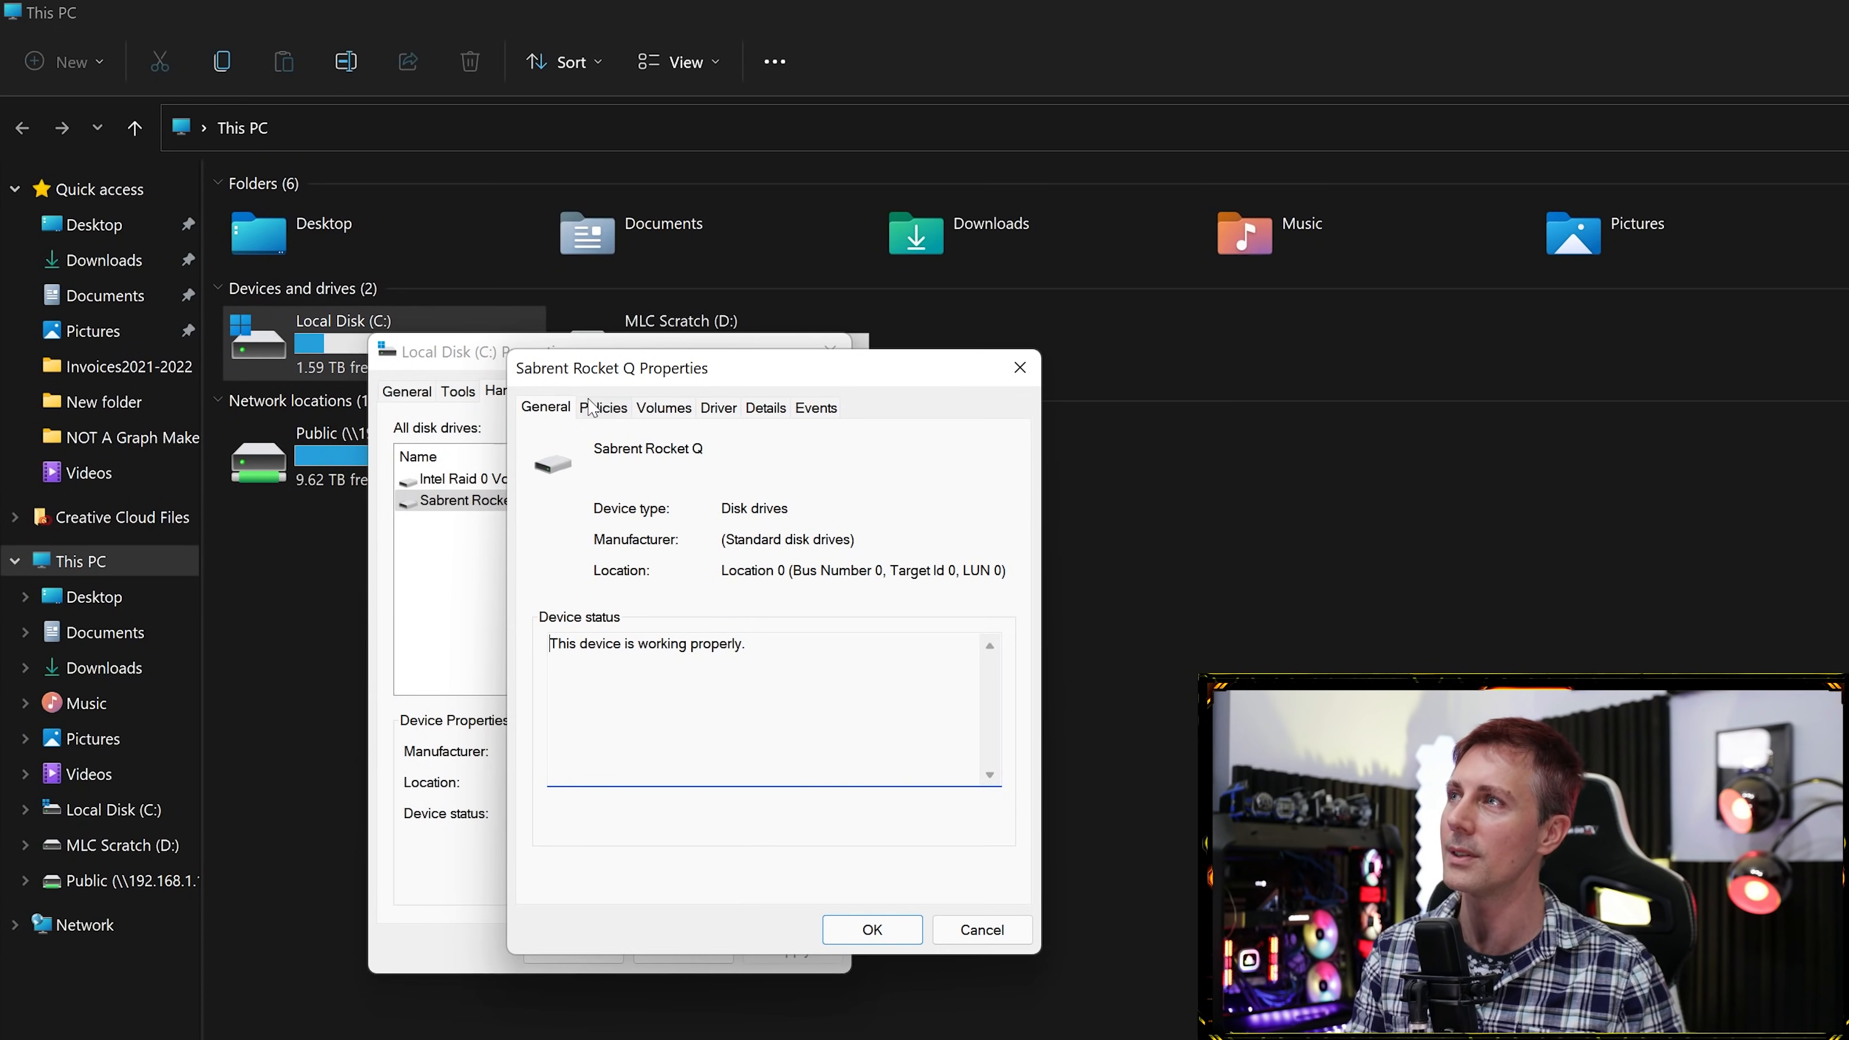
{"action": "left_click", "coordinate": [610, 413]}
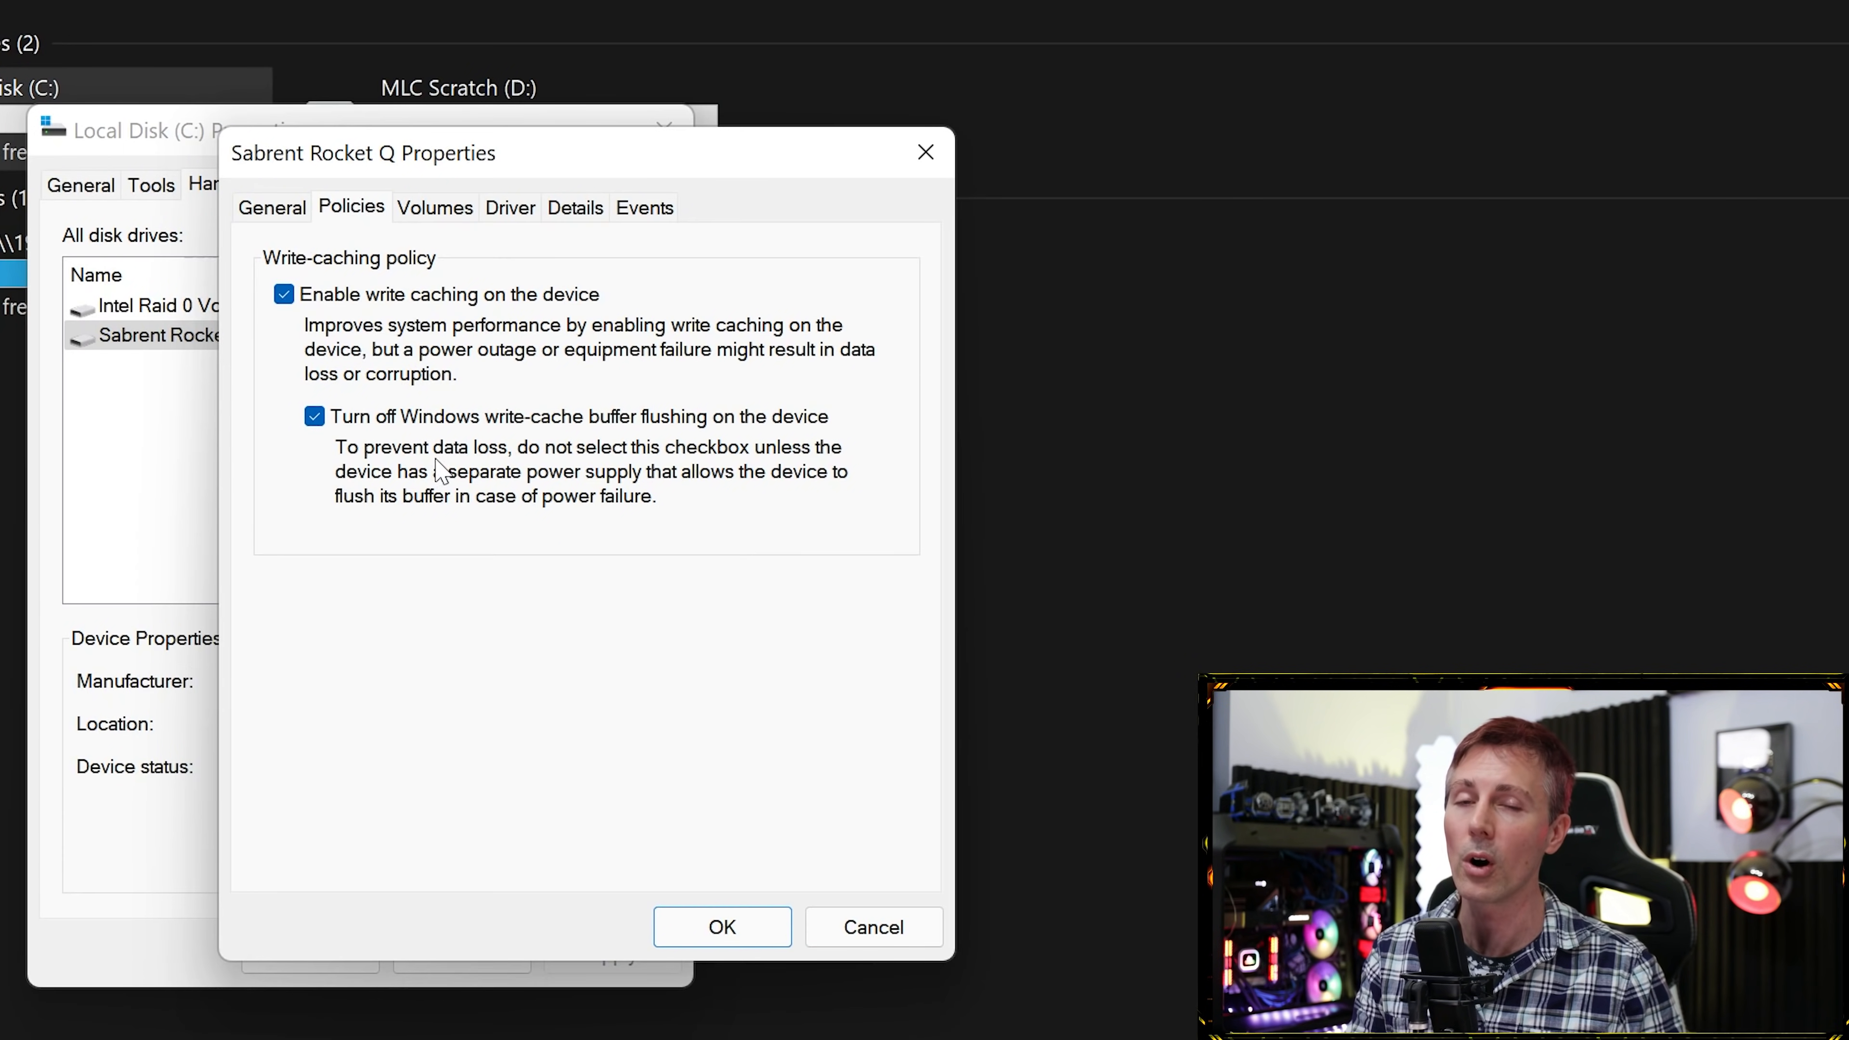
{"action": "left_click", "coordinate": [715, 932]}
Review the write-caching policy of the Intel Raid 0 Volume, accept it, and reselect the Sabrent Rocket Q drive.
{"action": "left_click", "coordinate": [253, 305]}
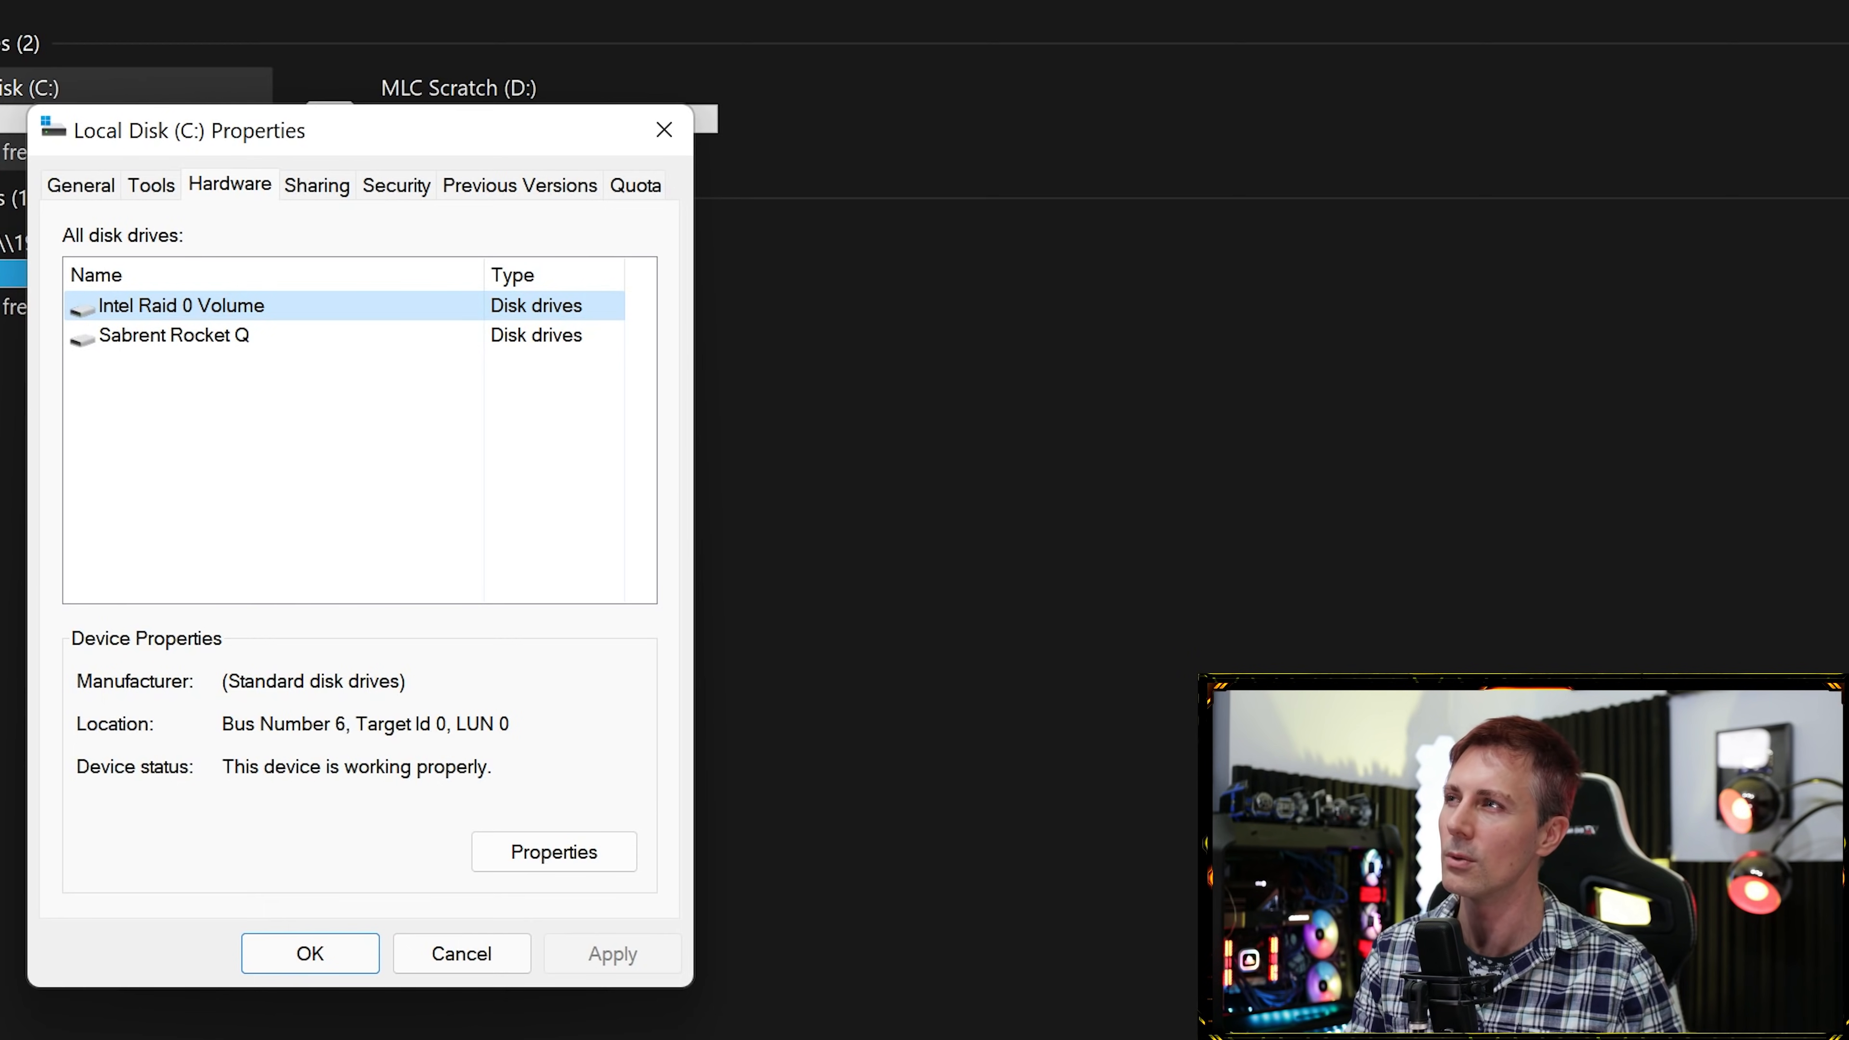
{"action": "left_click", "coordinate": [560, 852]}
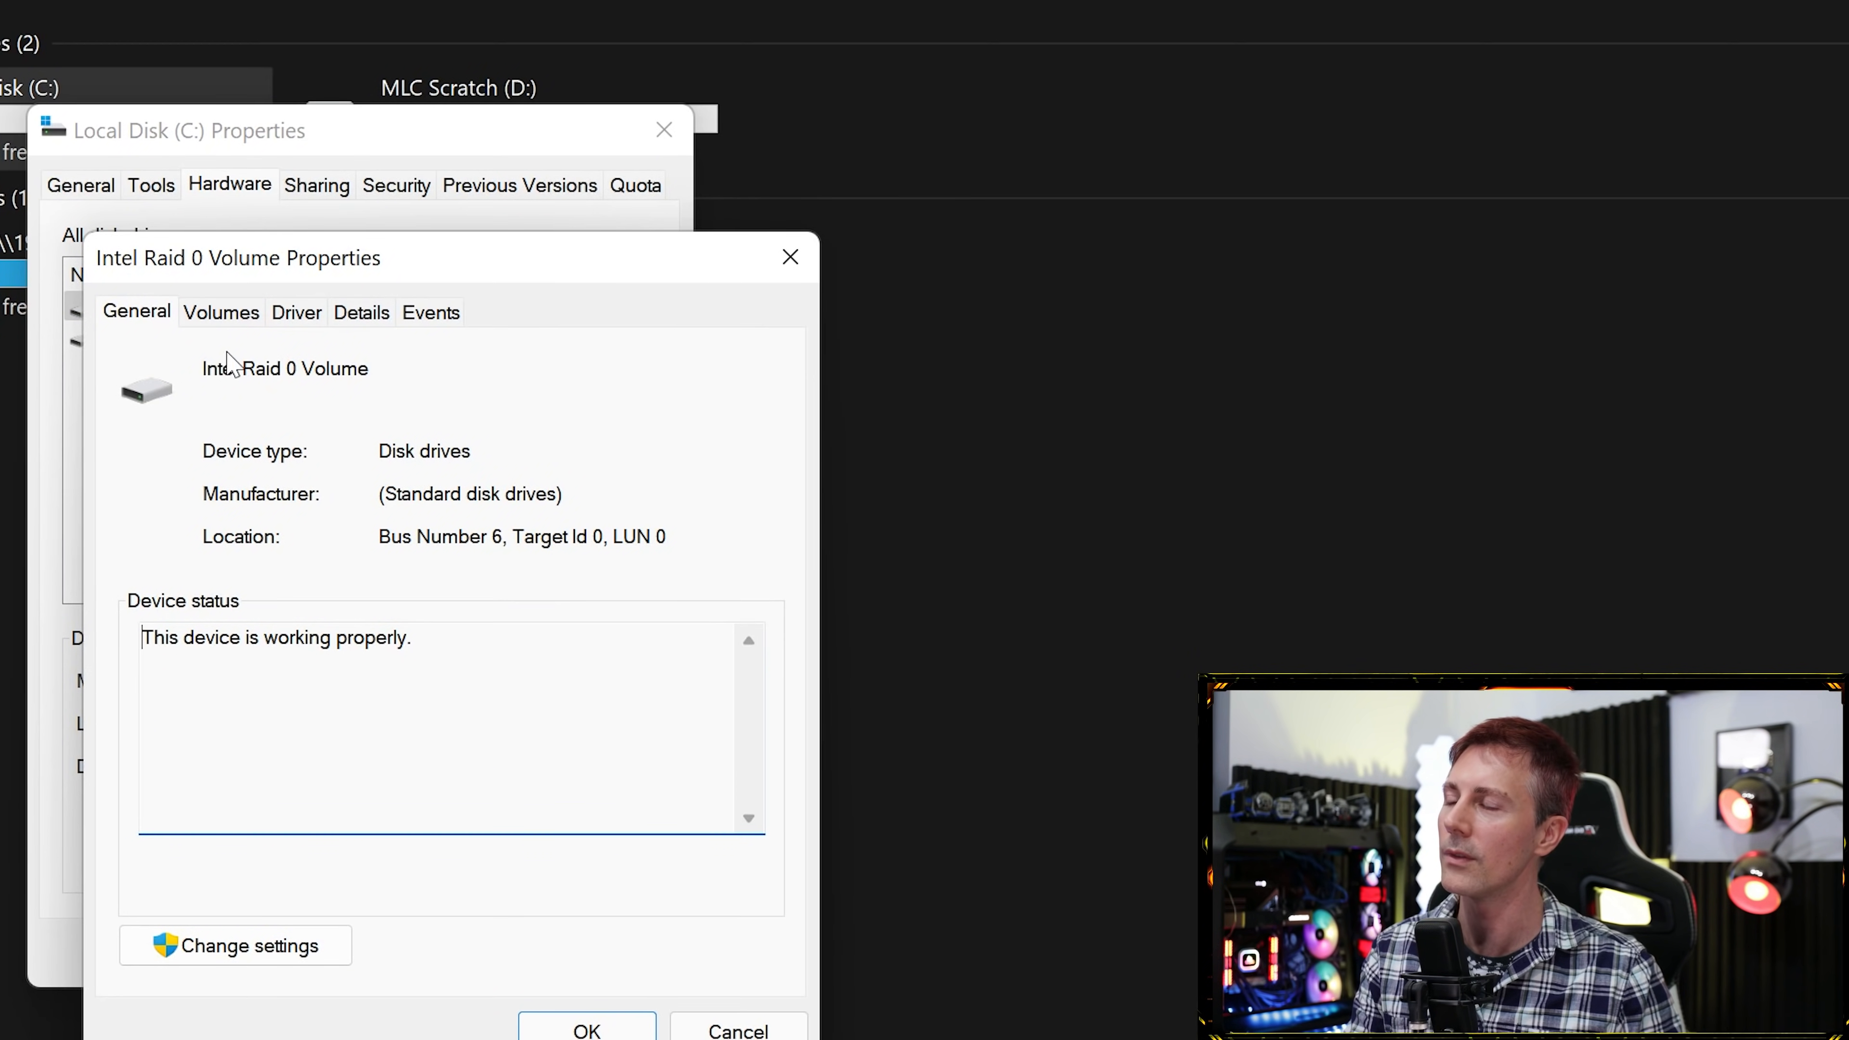
{"action": "left_click", "coordinate": [222, 945]}
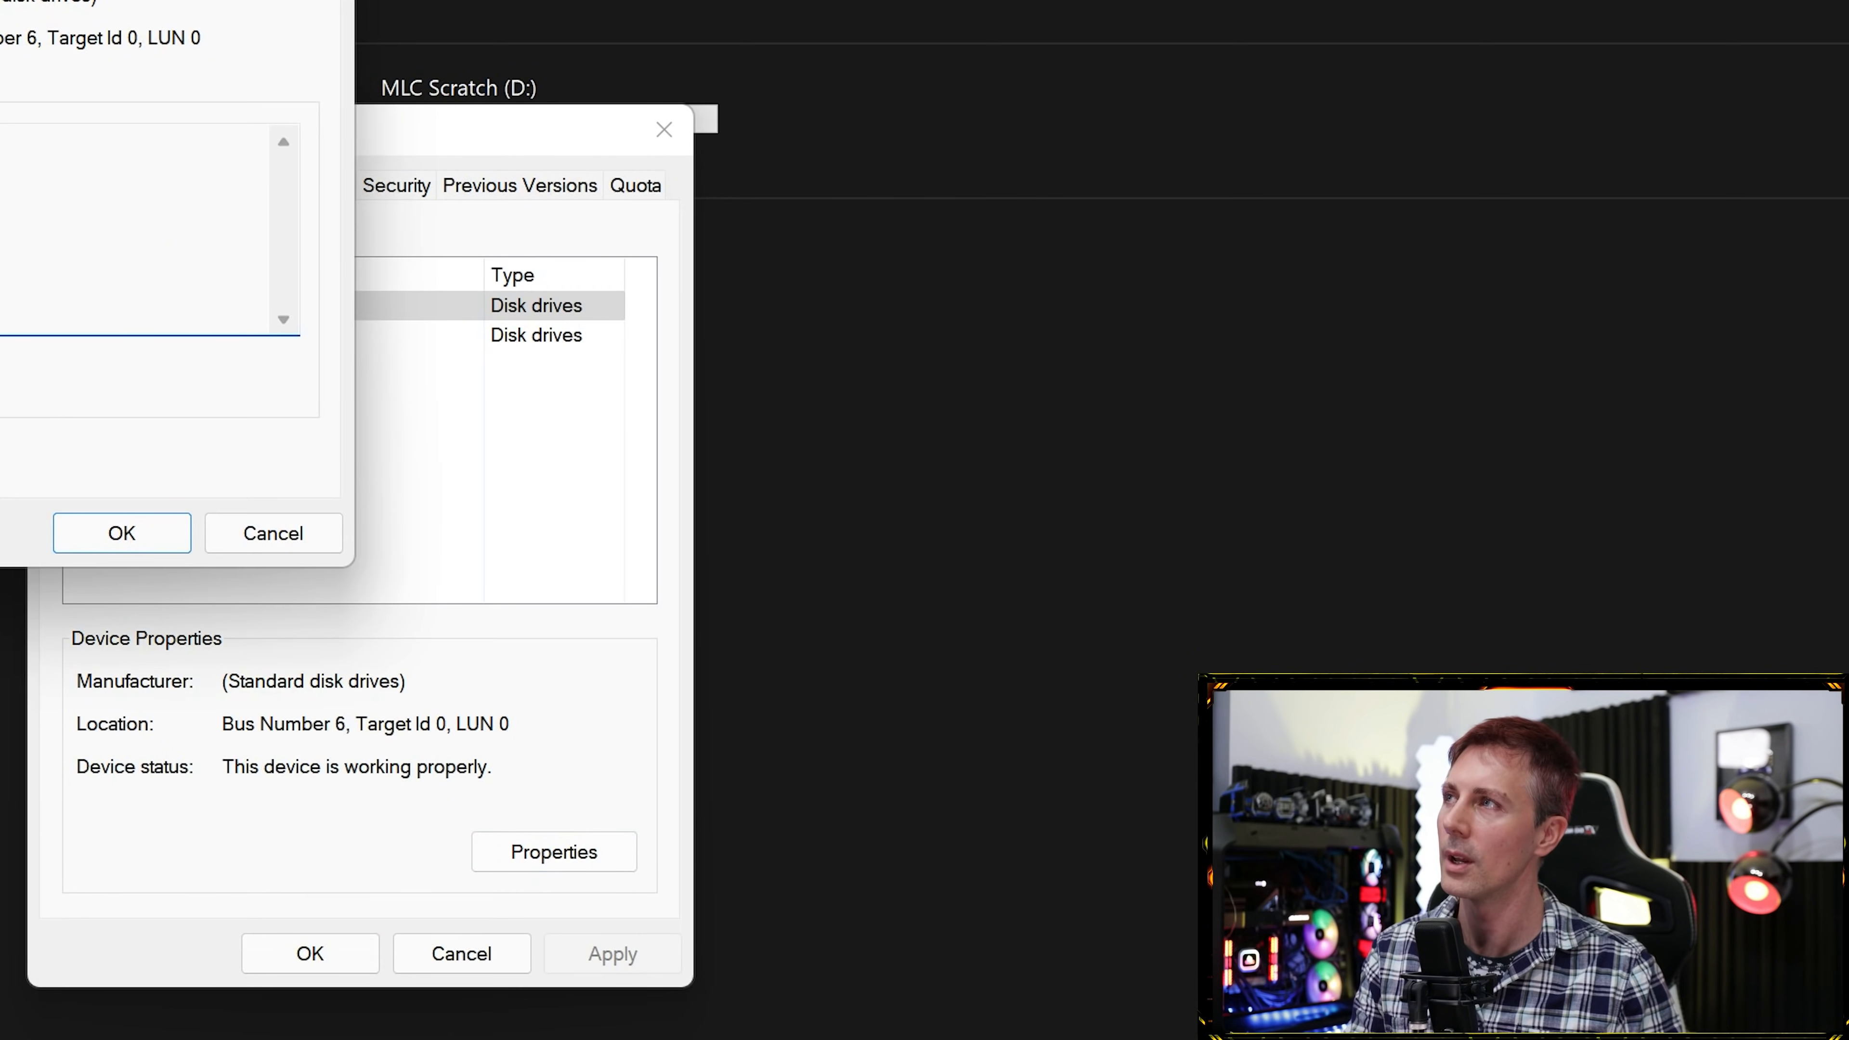
{"action": "left_click_drag", "start_coordinate": [0, 0], "coordinate": [473, 175]}
{"action": "left_click", "coordinate": [328, 237]}
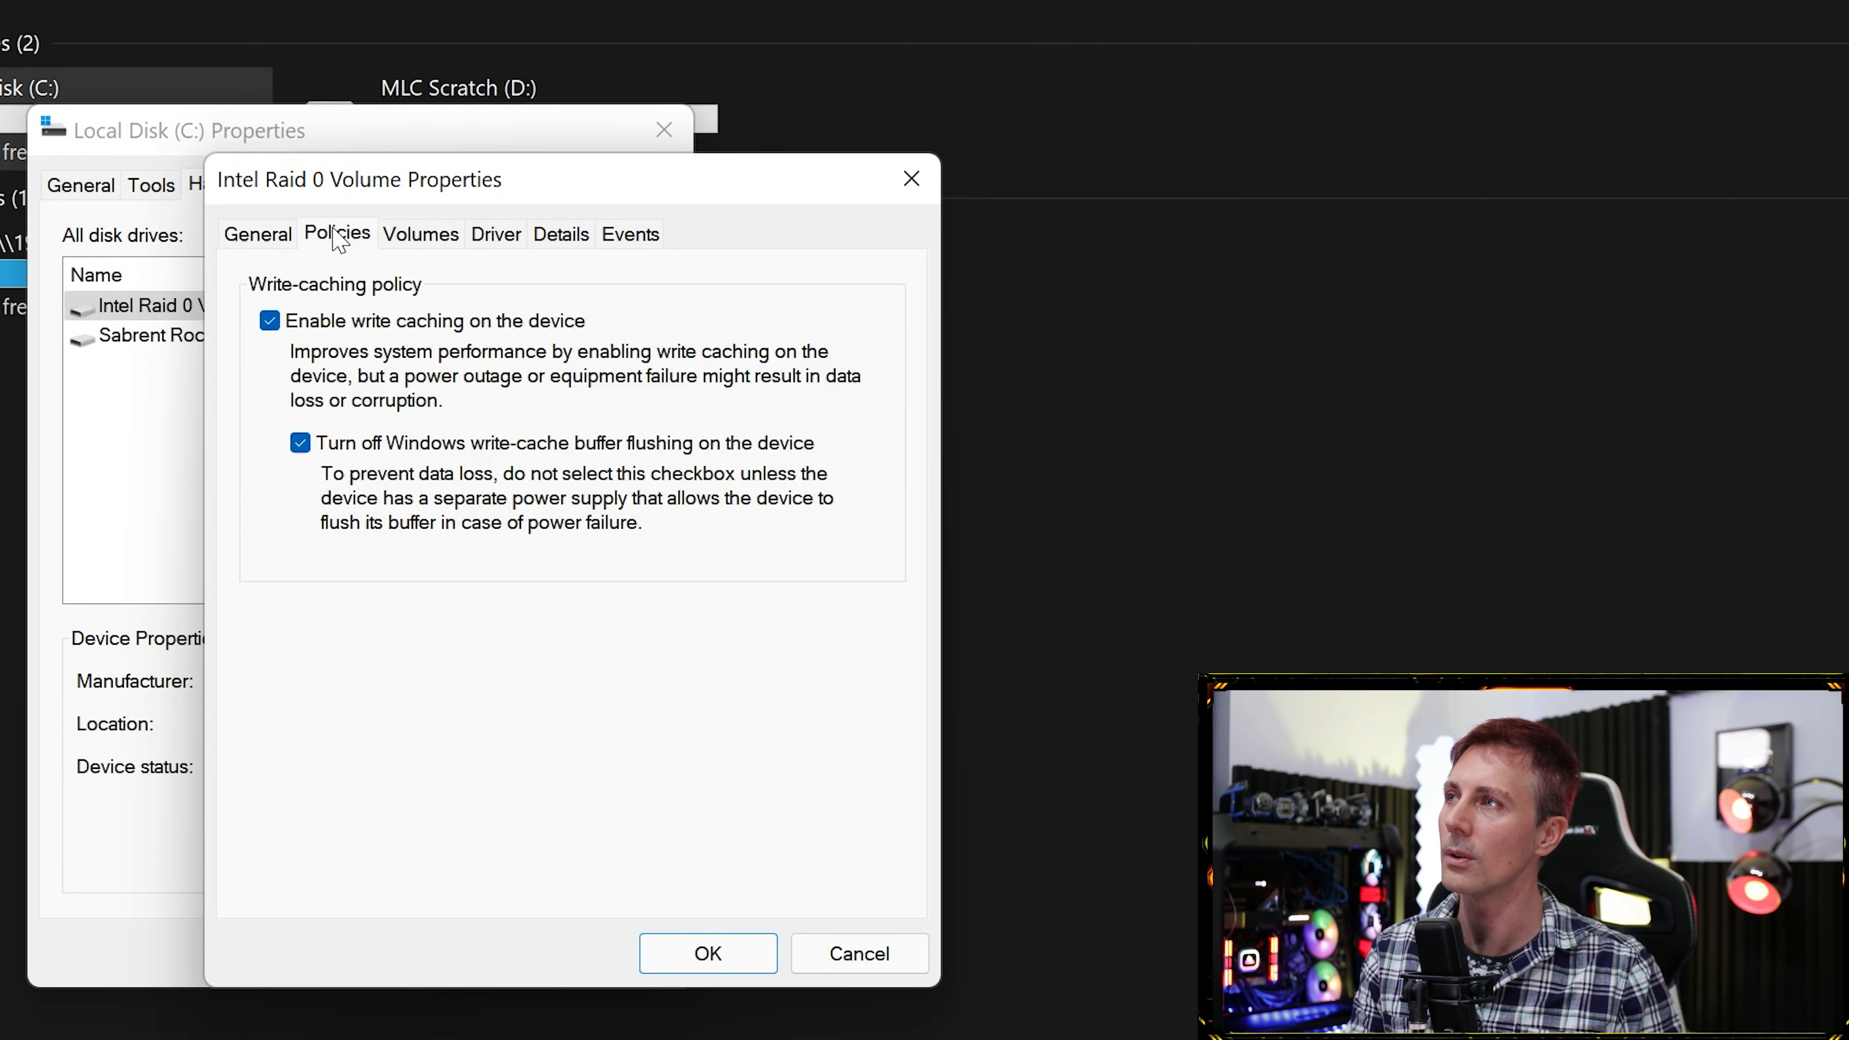
{"action": "left_click", "coordinate": [705, 952]}
{"action": "left_click", "coordinate": [207, 335]}
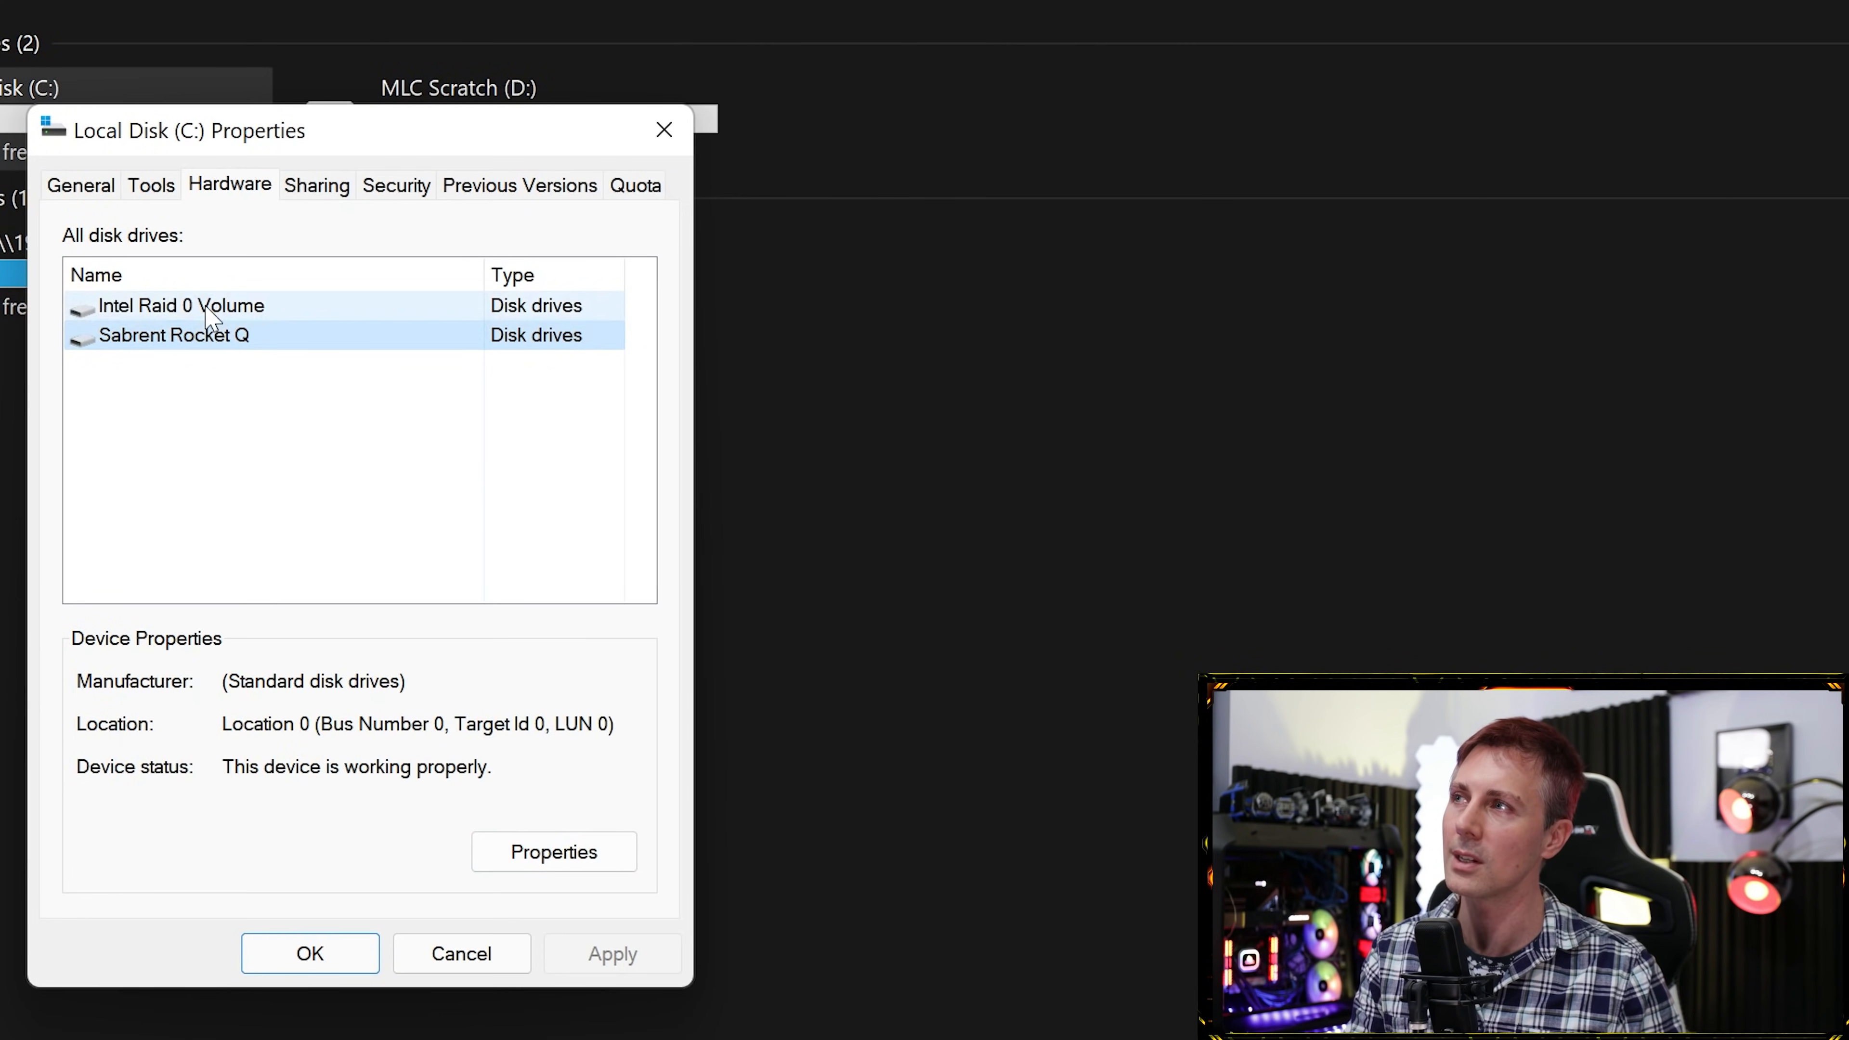
Open the Folder Options for File Explorer and bring up the advanced view settings.
{"action": "left_click", "coordinate": [208, 312]}
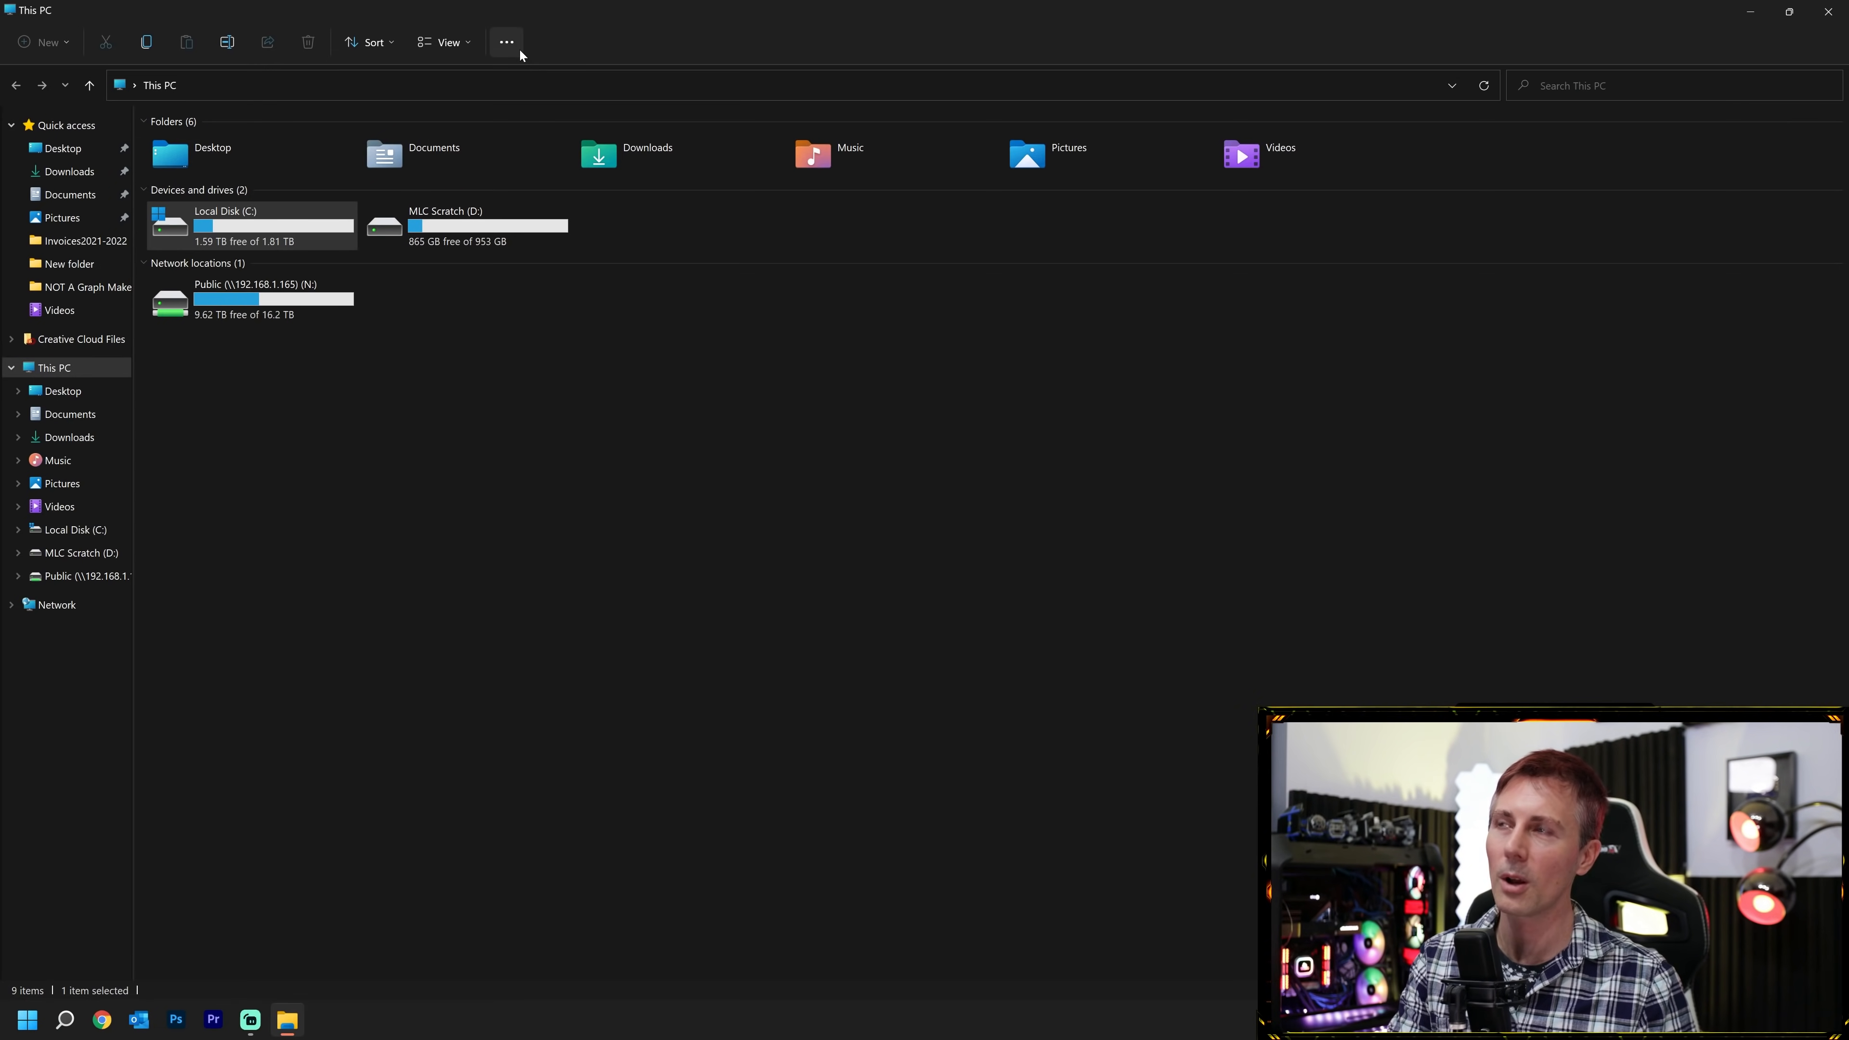
{"action": "left_click", "coordinate": [505, 44]}
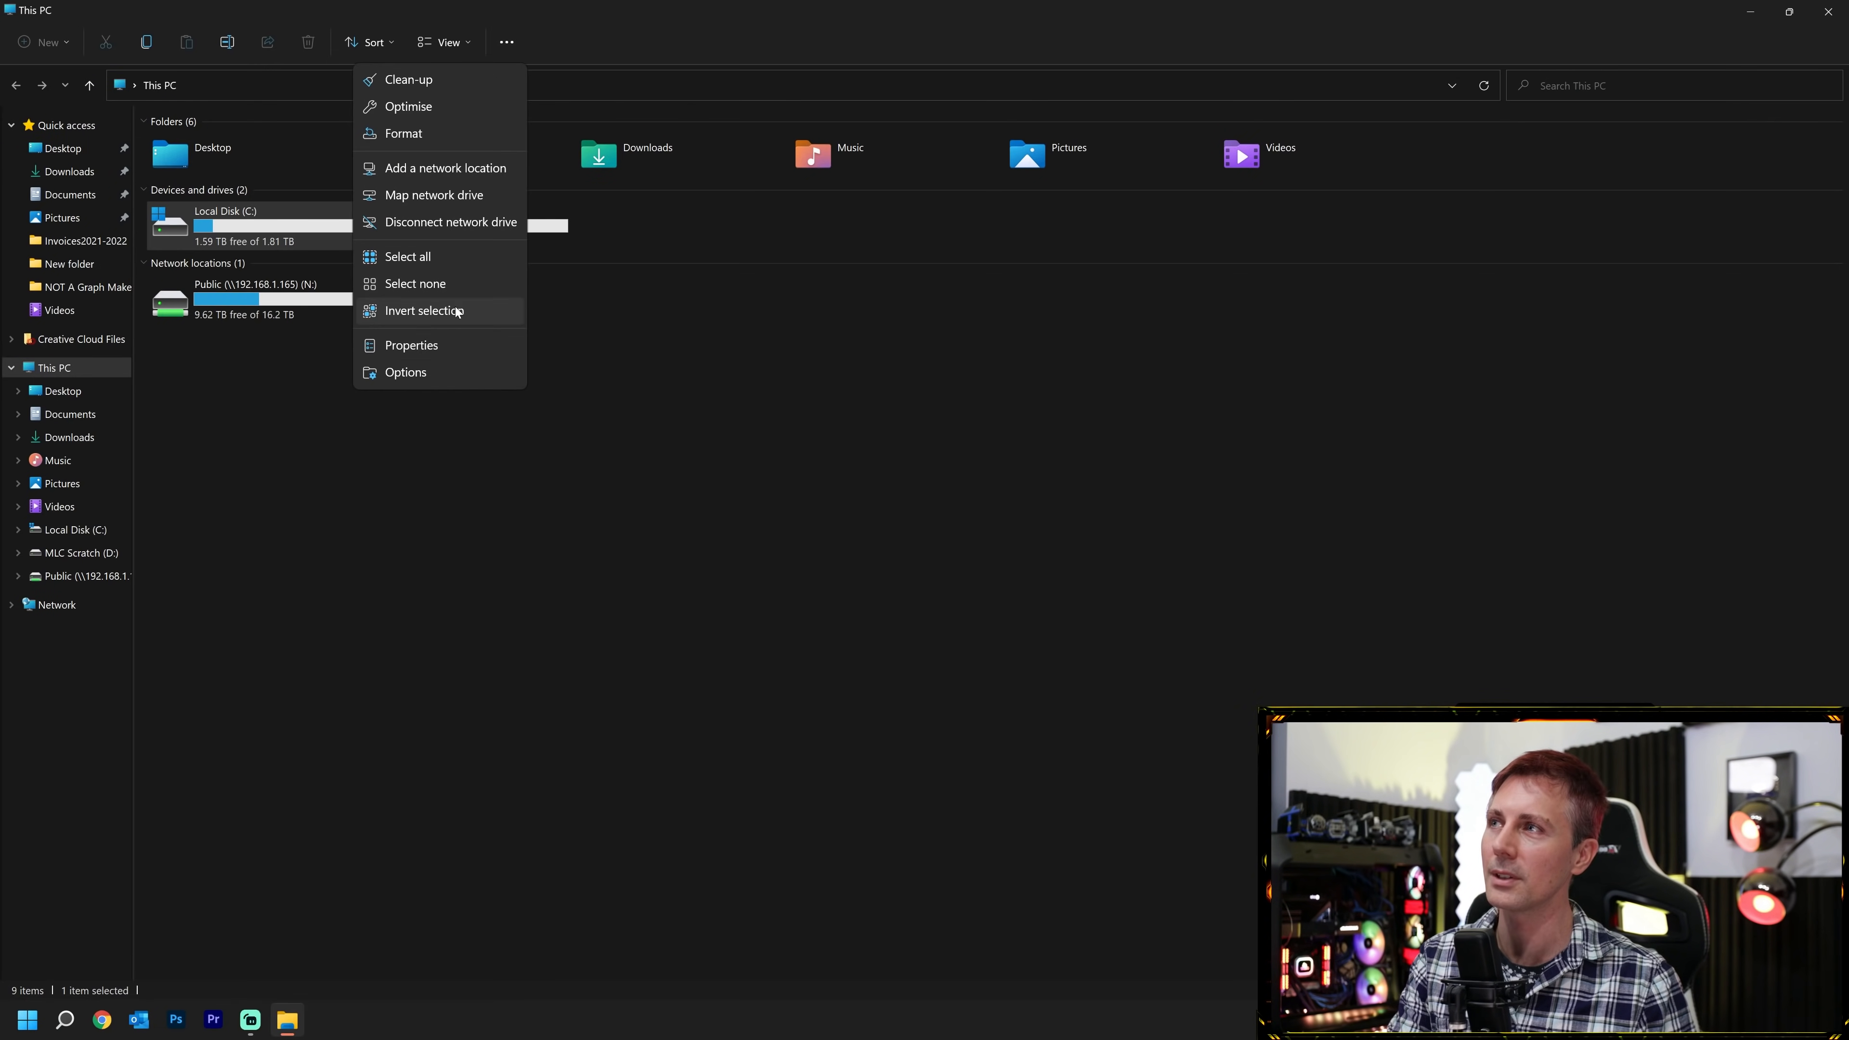
{"action": "left_click", "coordinate": [412, 376]}
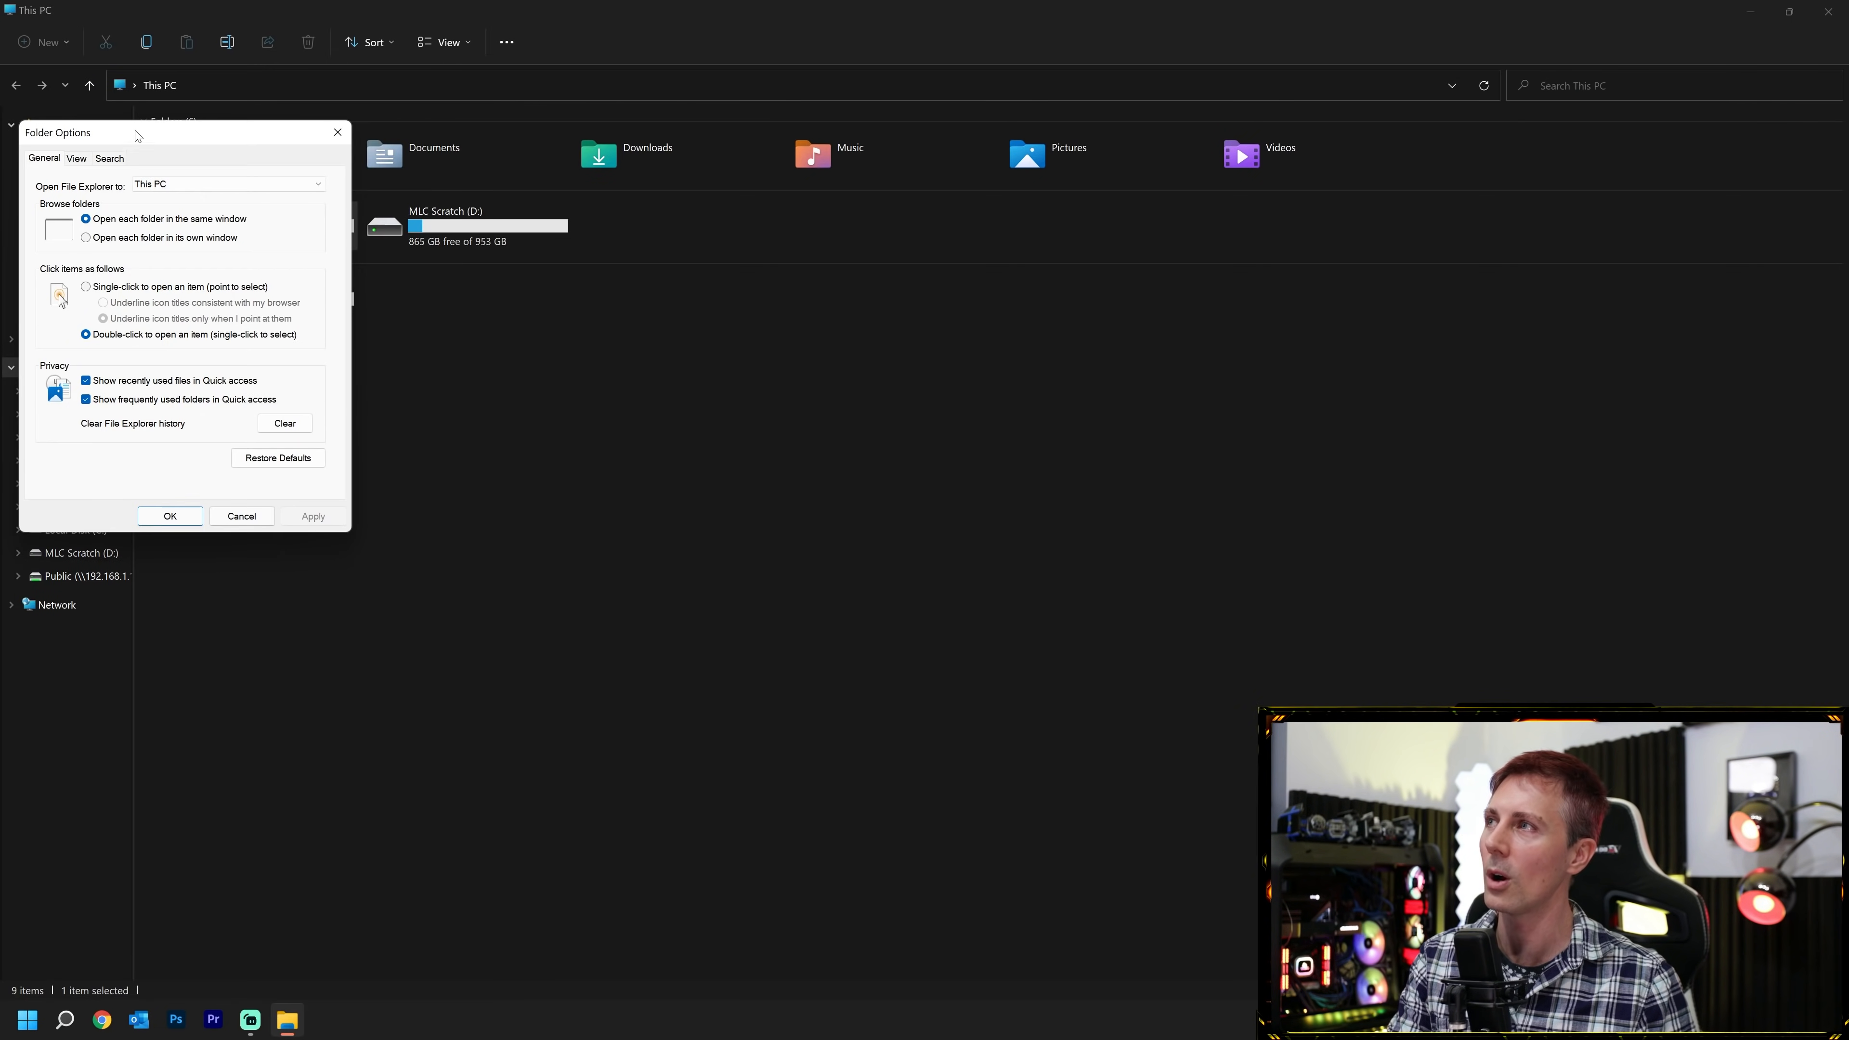
{"action": "left_click_drag", "start_coordinate": [137, 135], "coordinate": [449, 181]}
{"action": "left_click", "coordinate": [386, 204]}
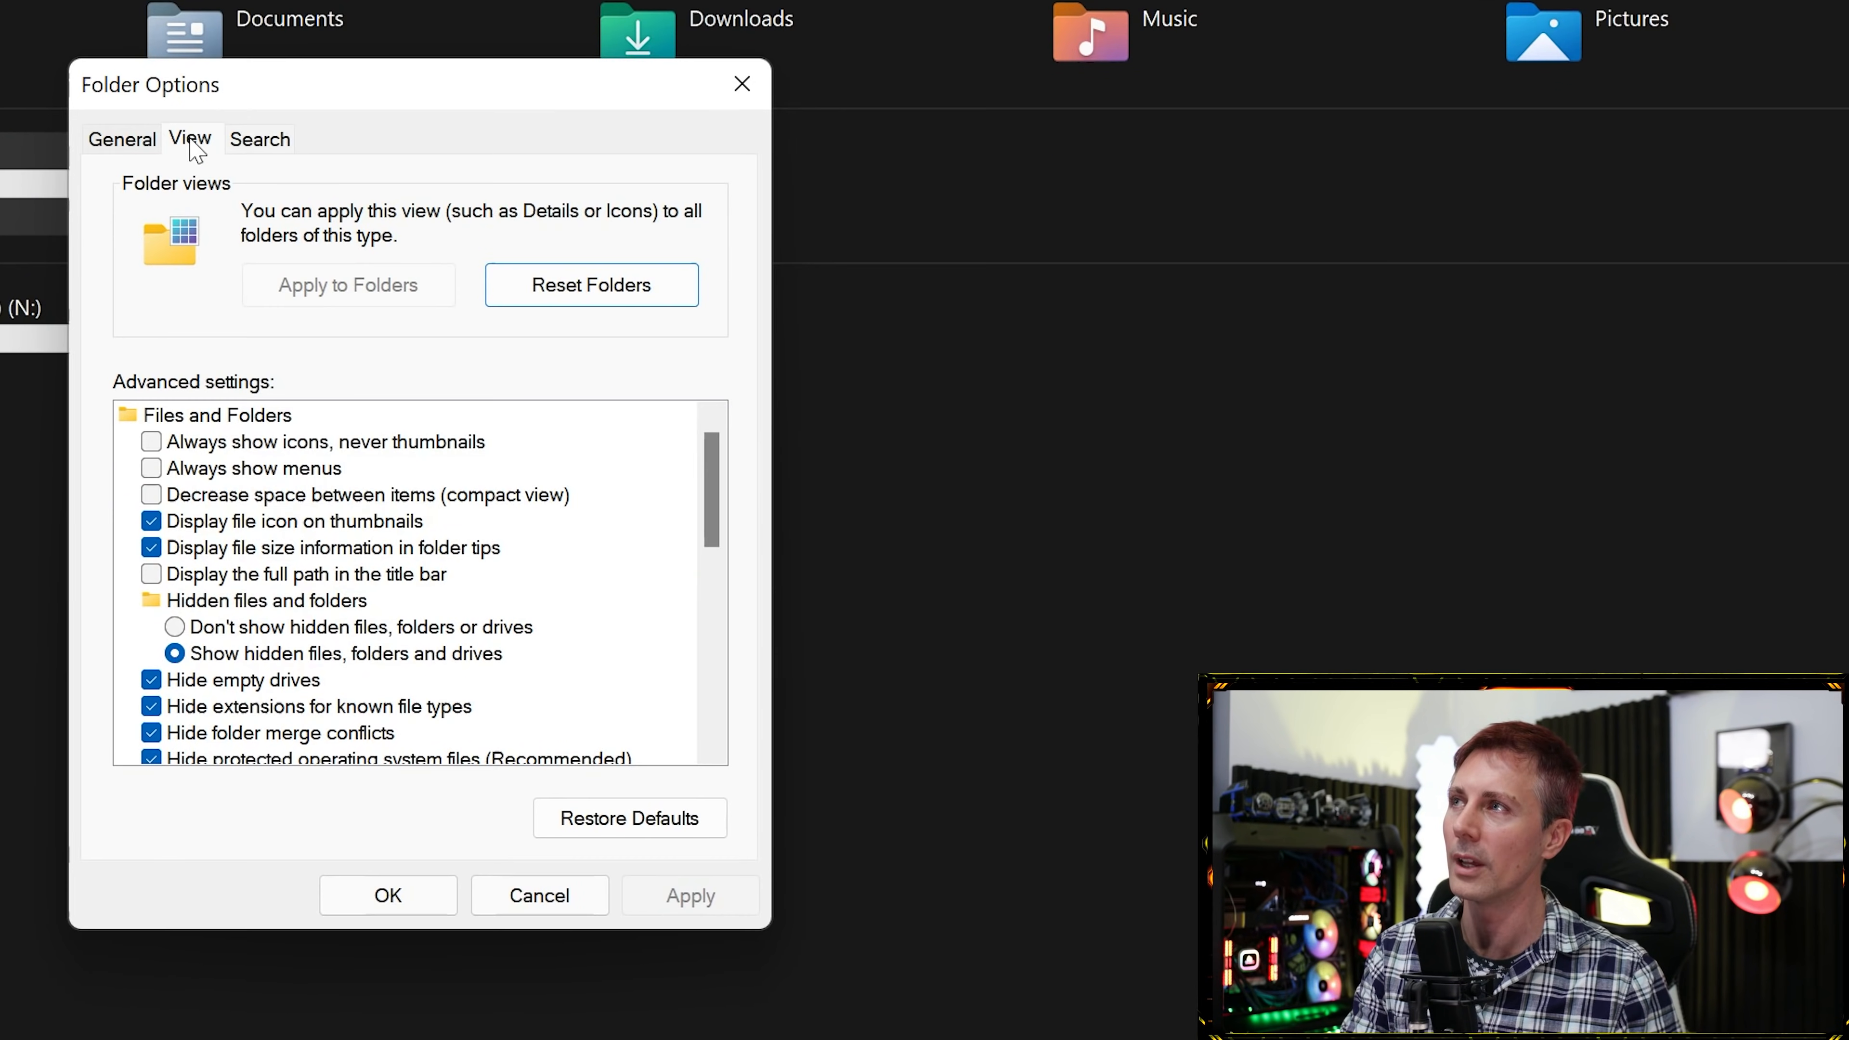
Turn off Show sync provider notifications and Use Sharing Wizard in the advanced folder settings.
{"action": "scroll", "coordinate": [439, 433], "scroll_direction": "down", "scroll_amount": 3}
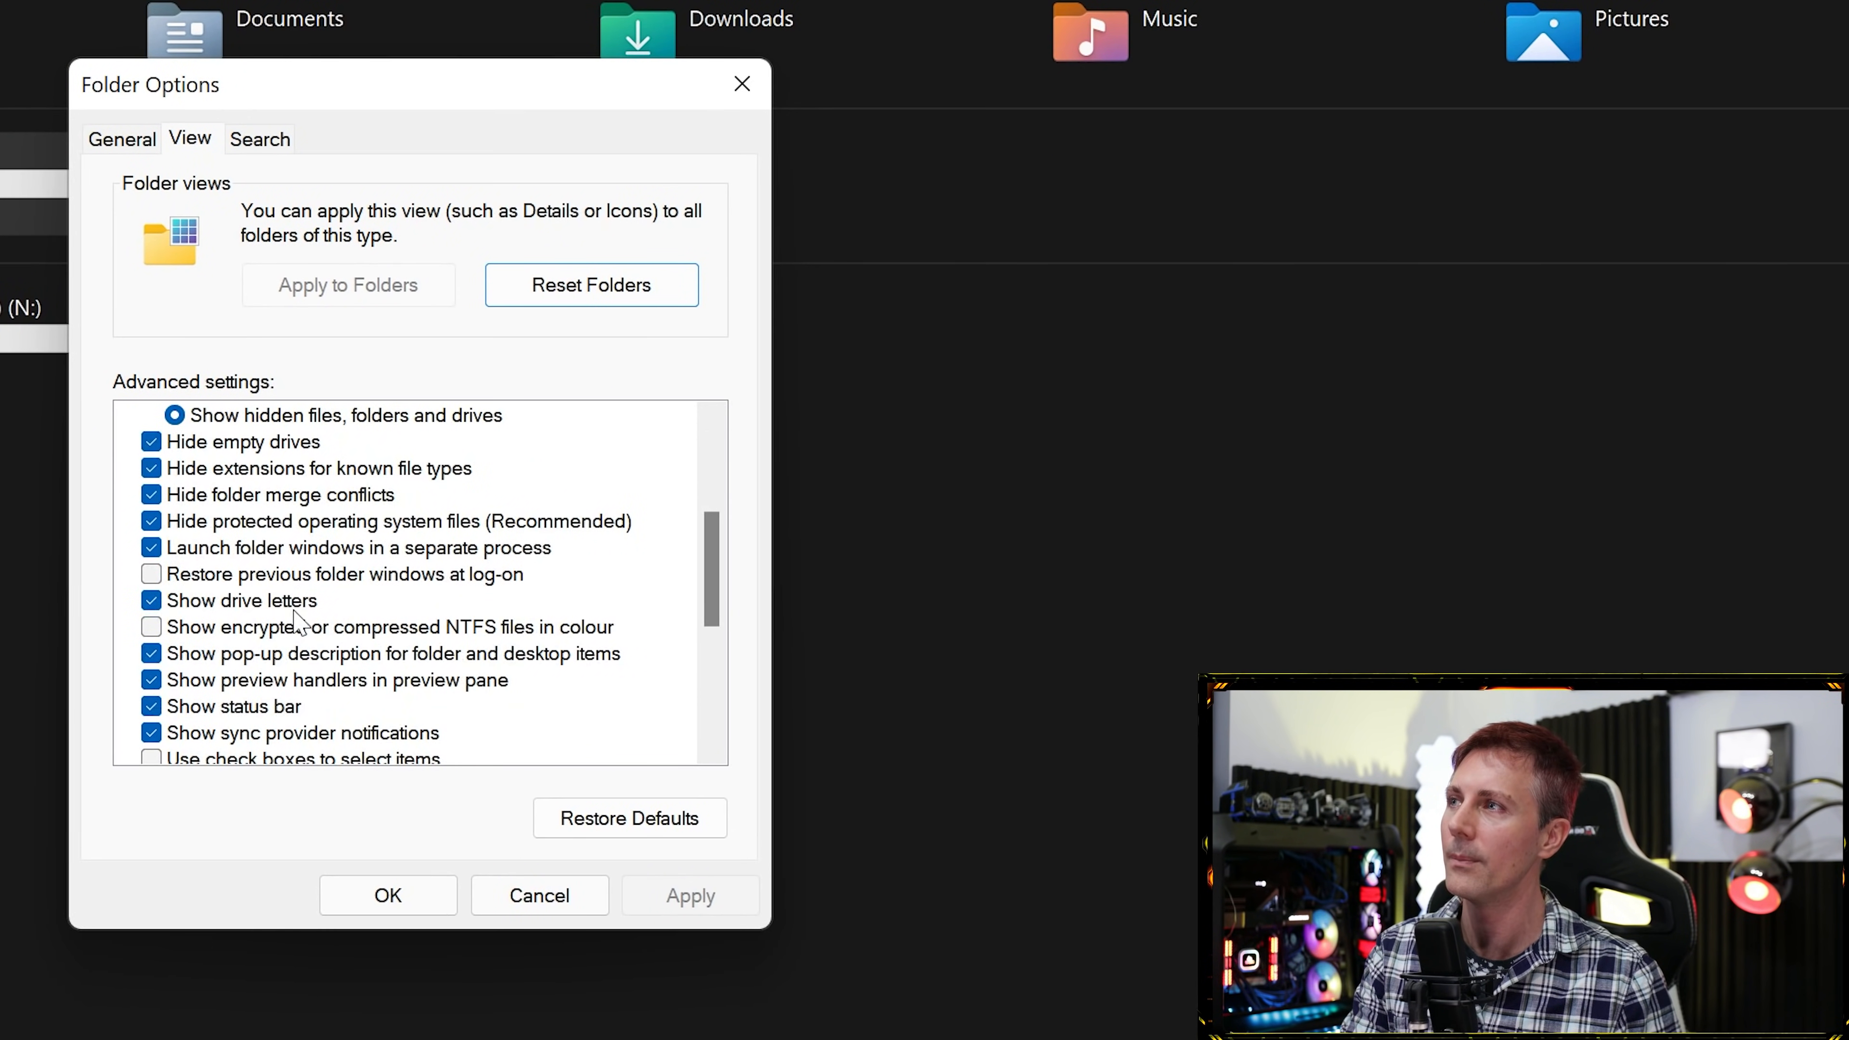
{"action": "scroll", "coordinate": [253, 681], "scroll_direction": "down", "scroll_amount": 1}
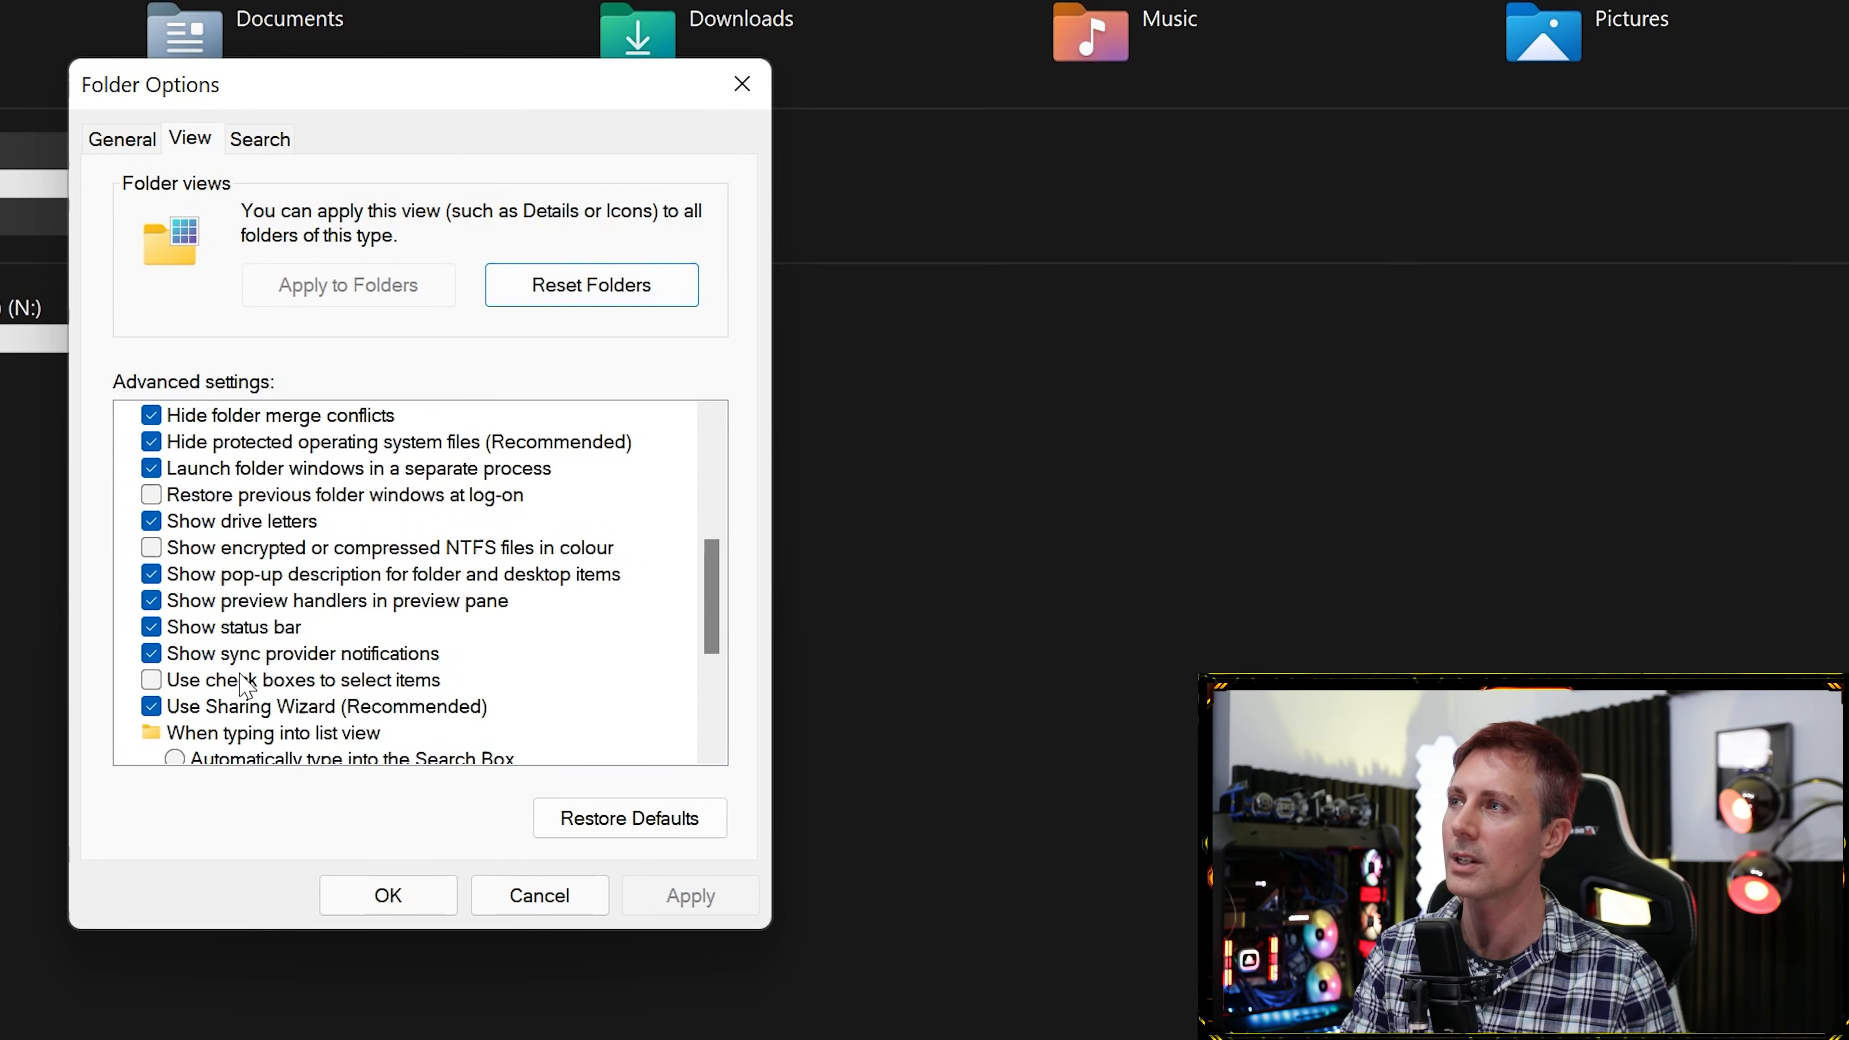
{"action": "left_click", "coordinate": [310, 655]}
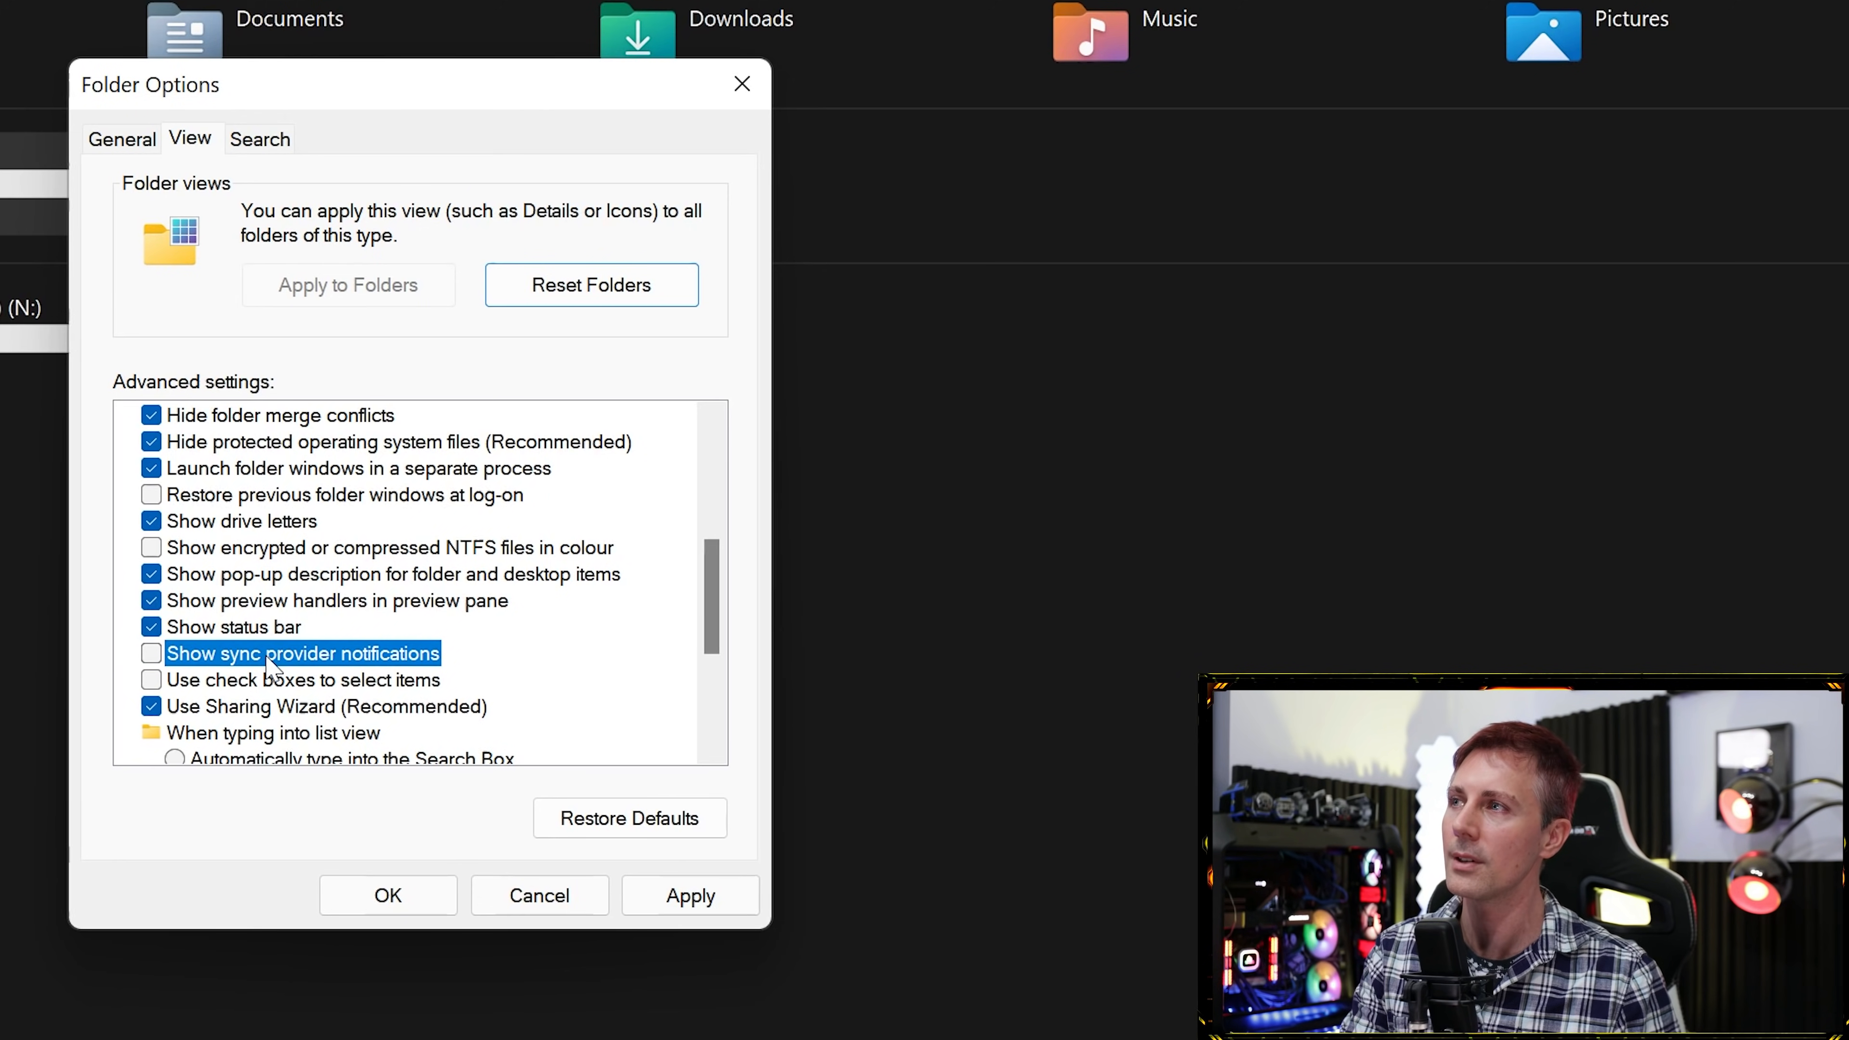
{"action": "left_click", "coordinate": [241, 710]}
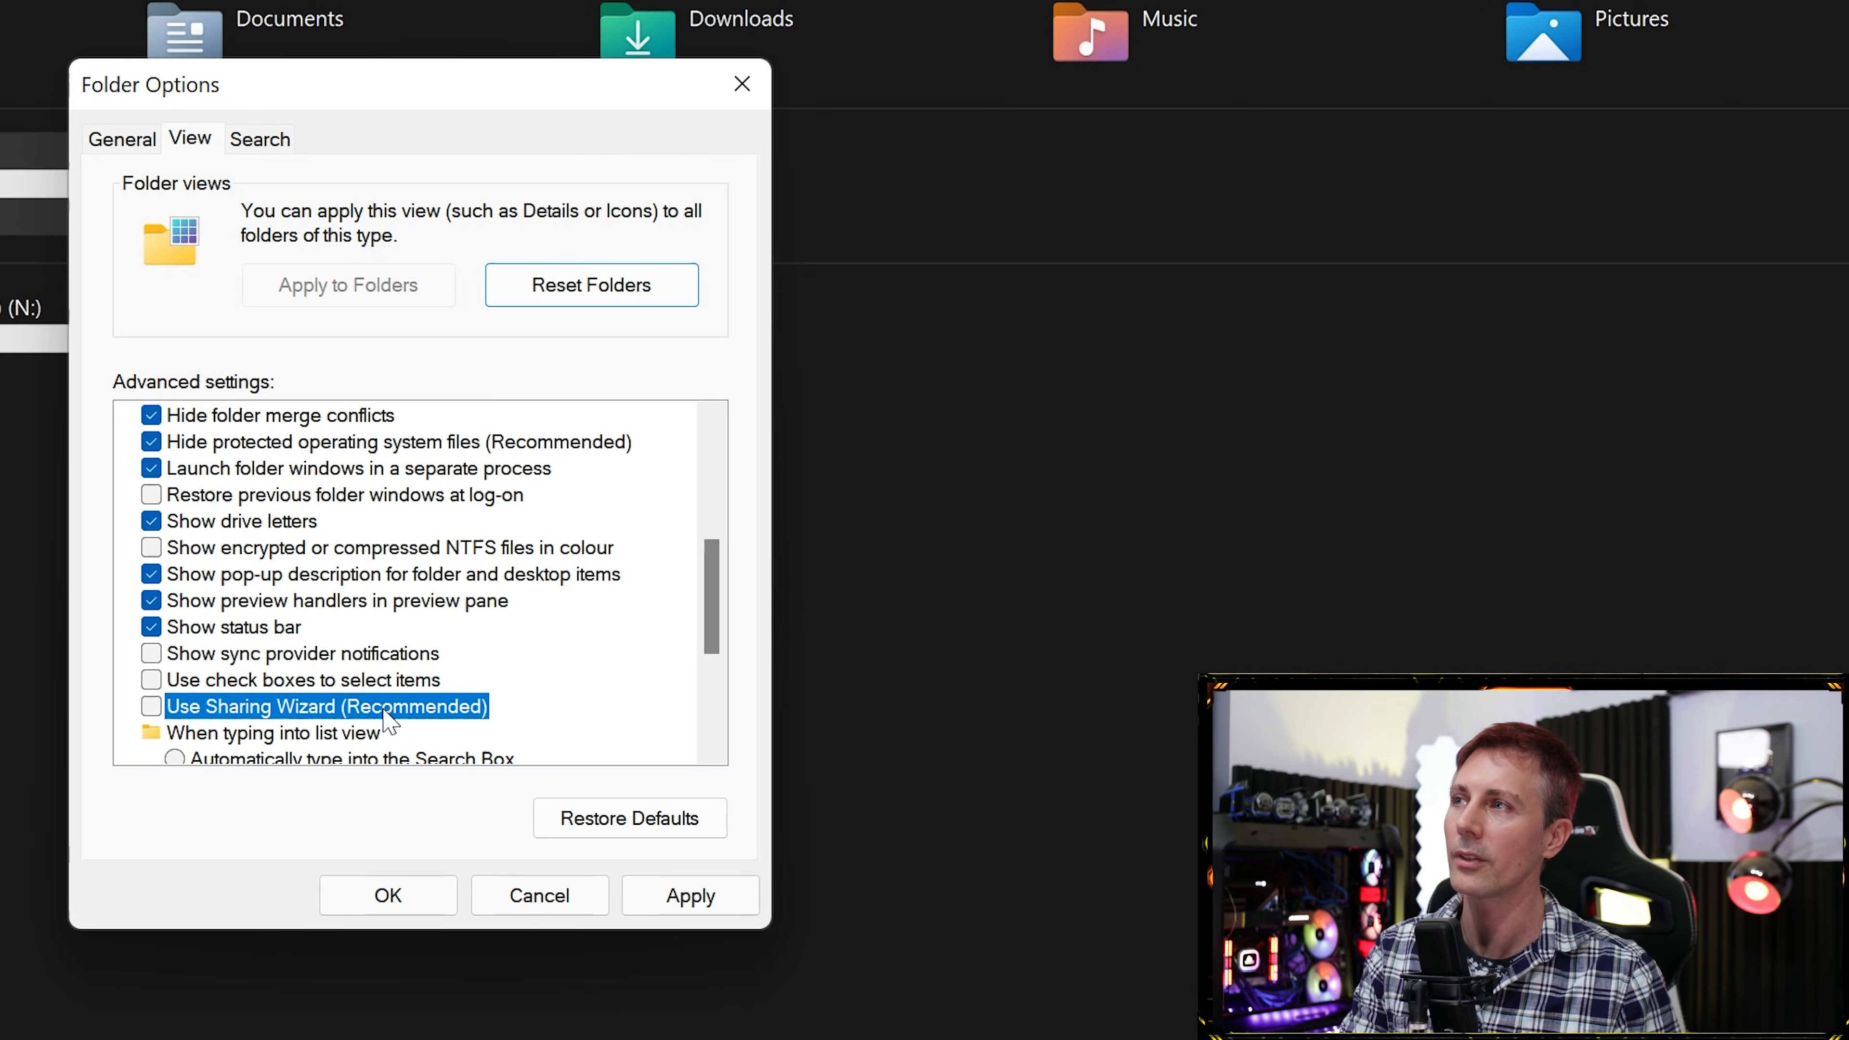
{"action": "scroll", "coordinate": [357, 630], "scroll_direction": "down", "scroll_amount": 1}
{"action": "scroll", "coordinate": [357, 628], "scroll_direction": "down", "scroll_amount": 2}
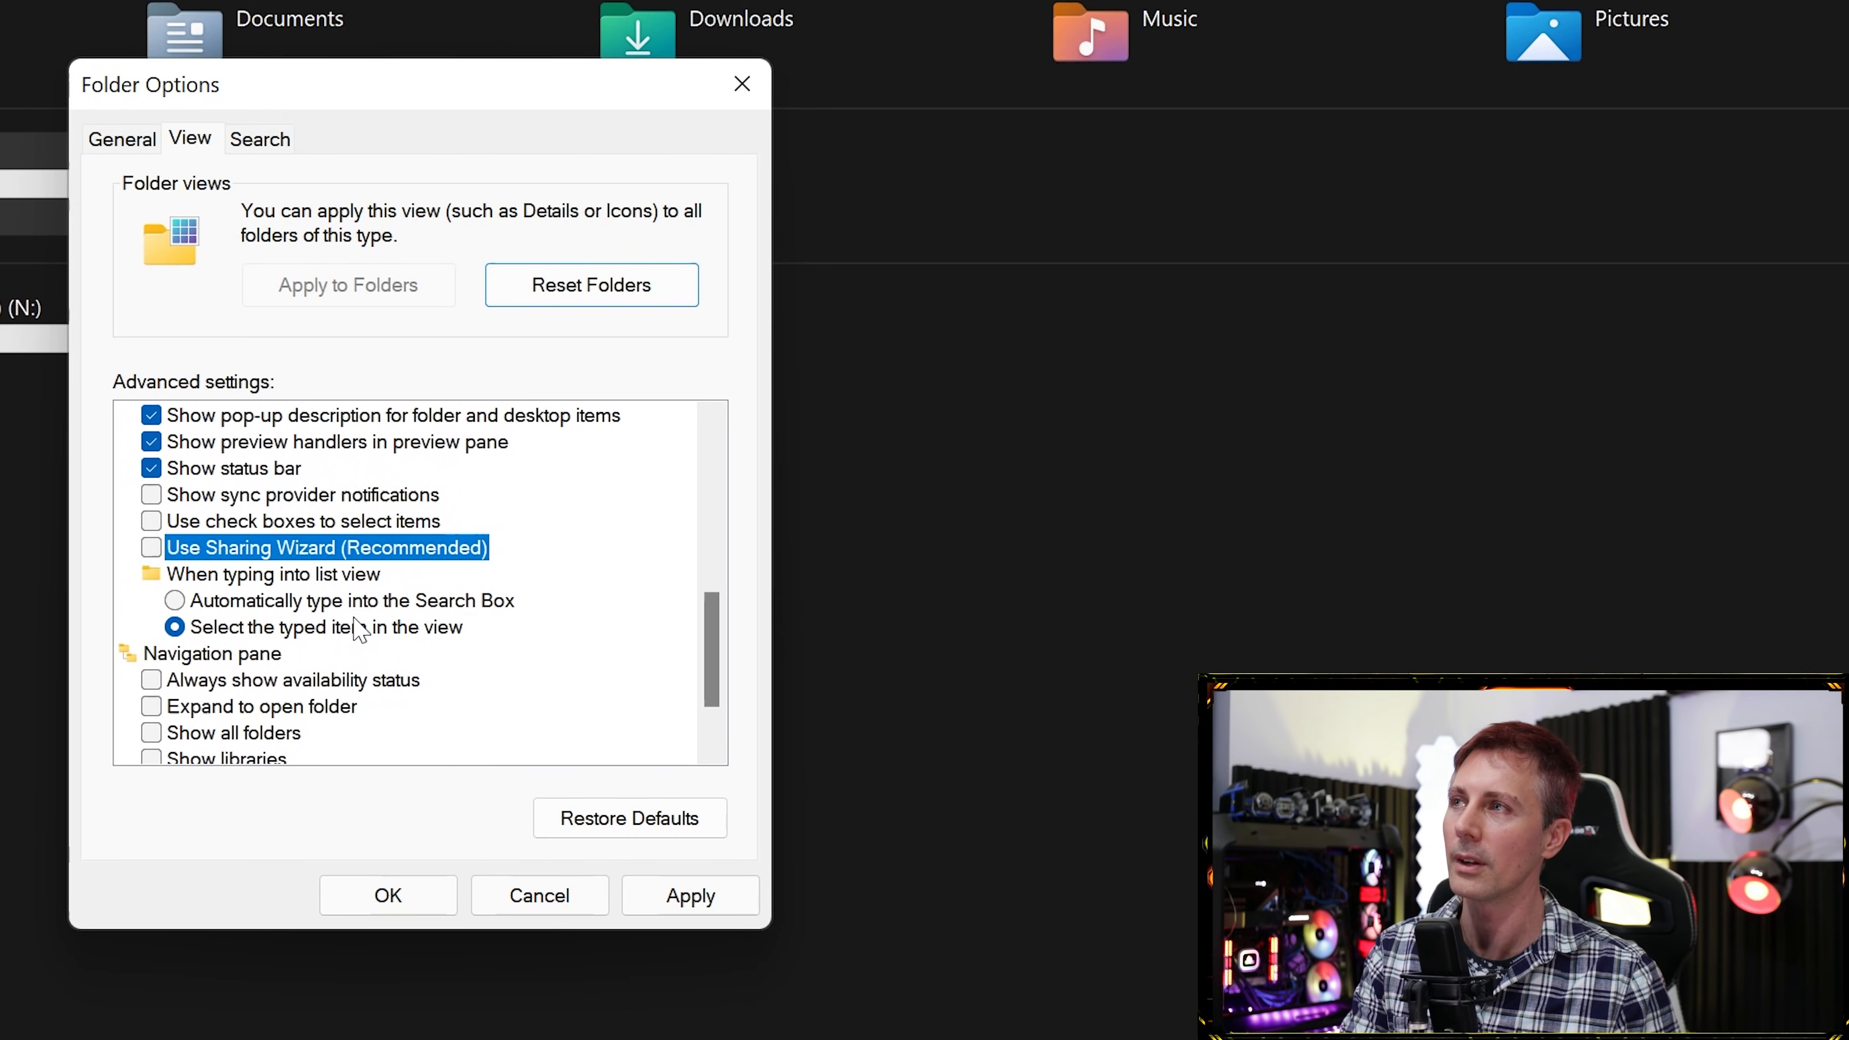
{"action": "scroll", "coordinate": [359, 628], "scroll_direction": "up", "scroll_amount": 4}
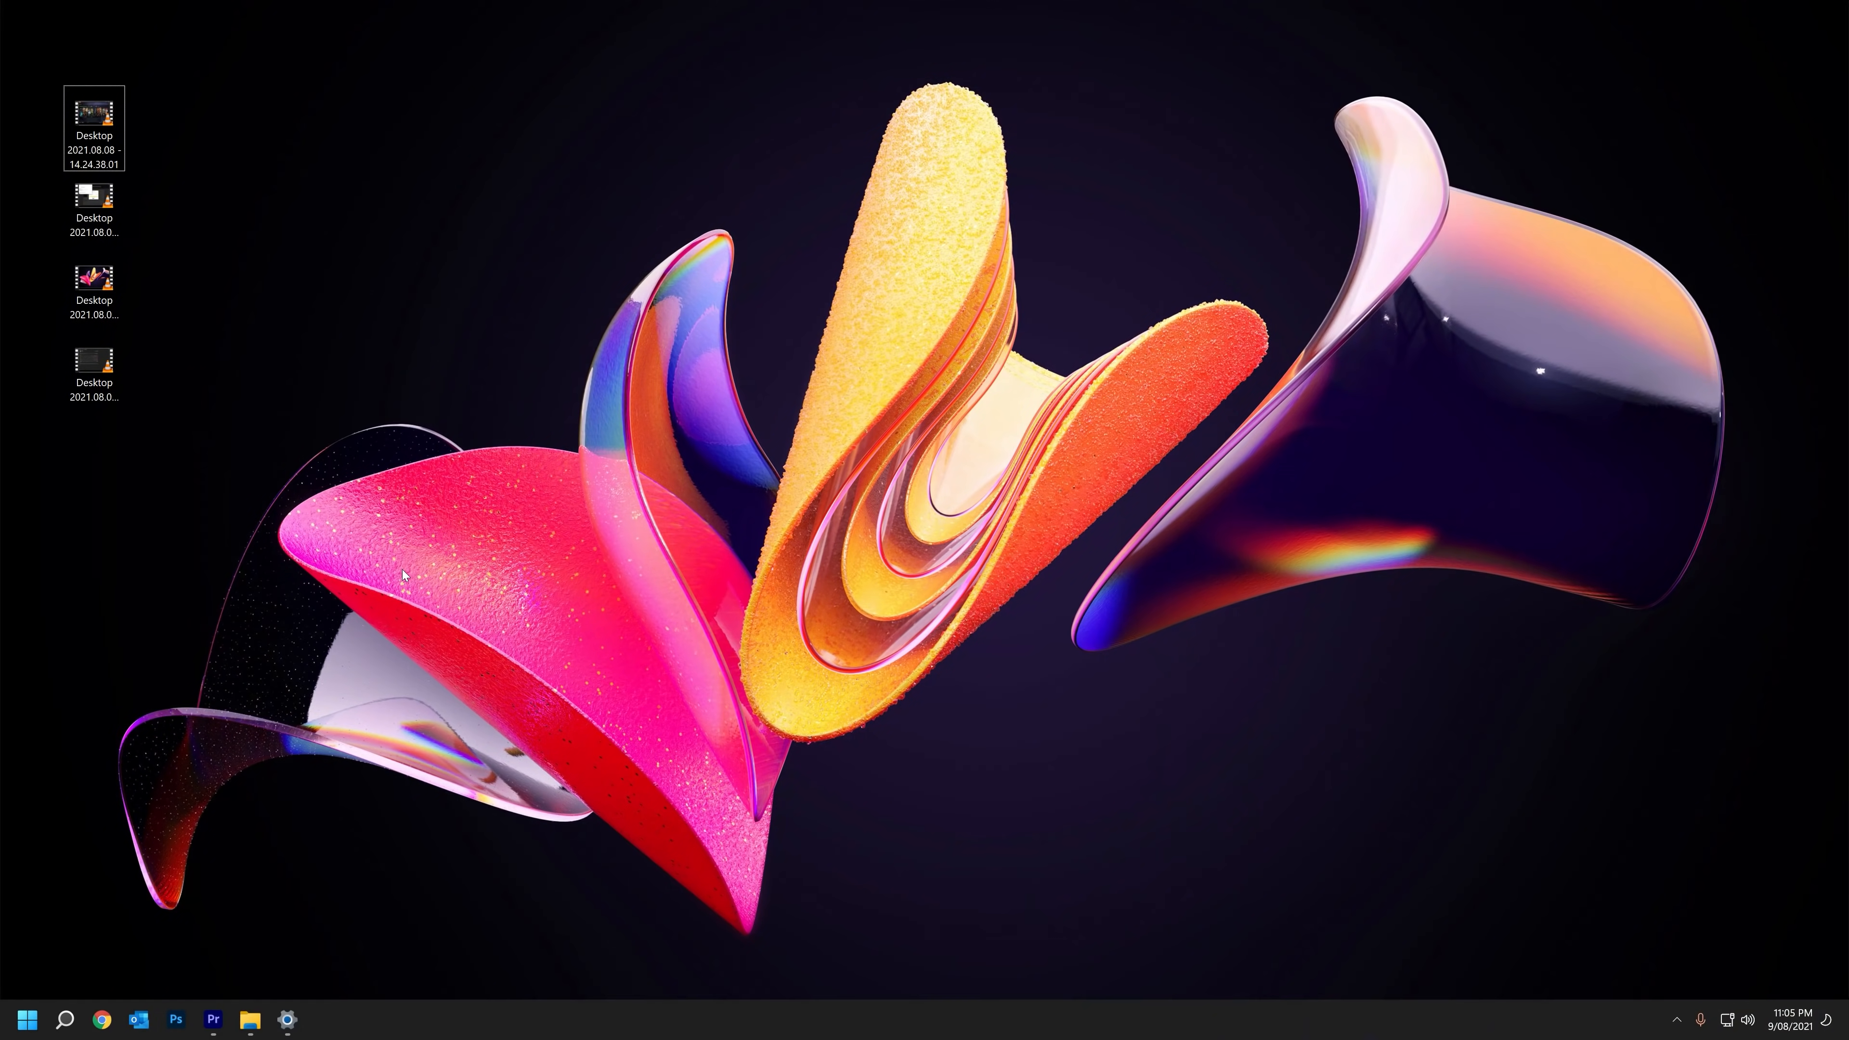
Select all four video files on the desktop and move them together to another spot.
{"action": "left_click_drag", "start_coordinate": [402, 570], "coordinate": [269, 116]}
{"action": "left_click_drag", "start_coordinate": [404, 53], "coordinate": [145, 441]}
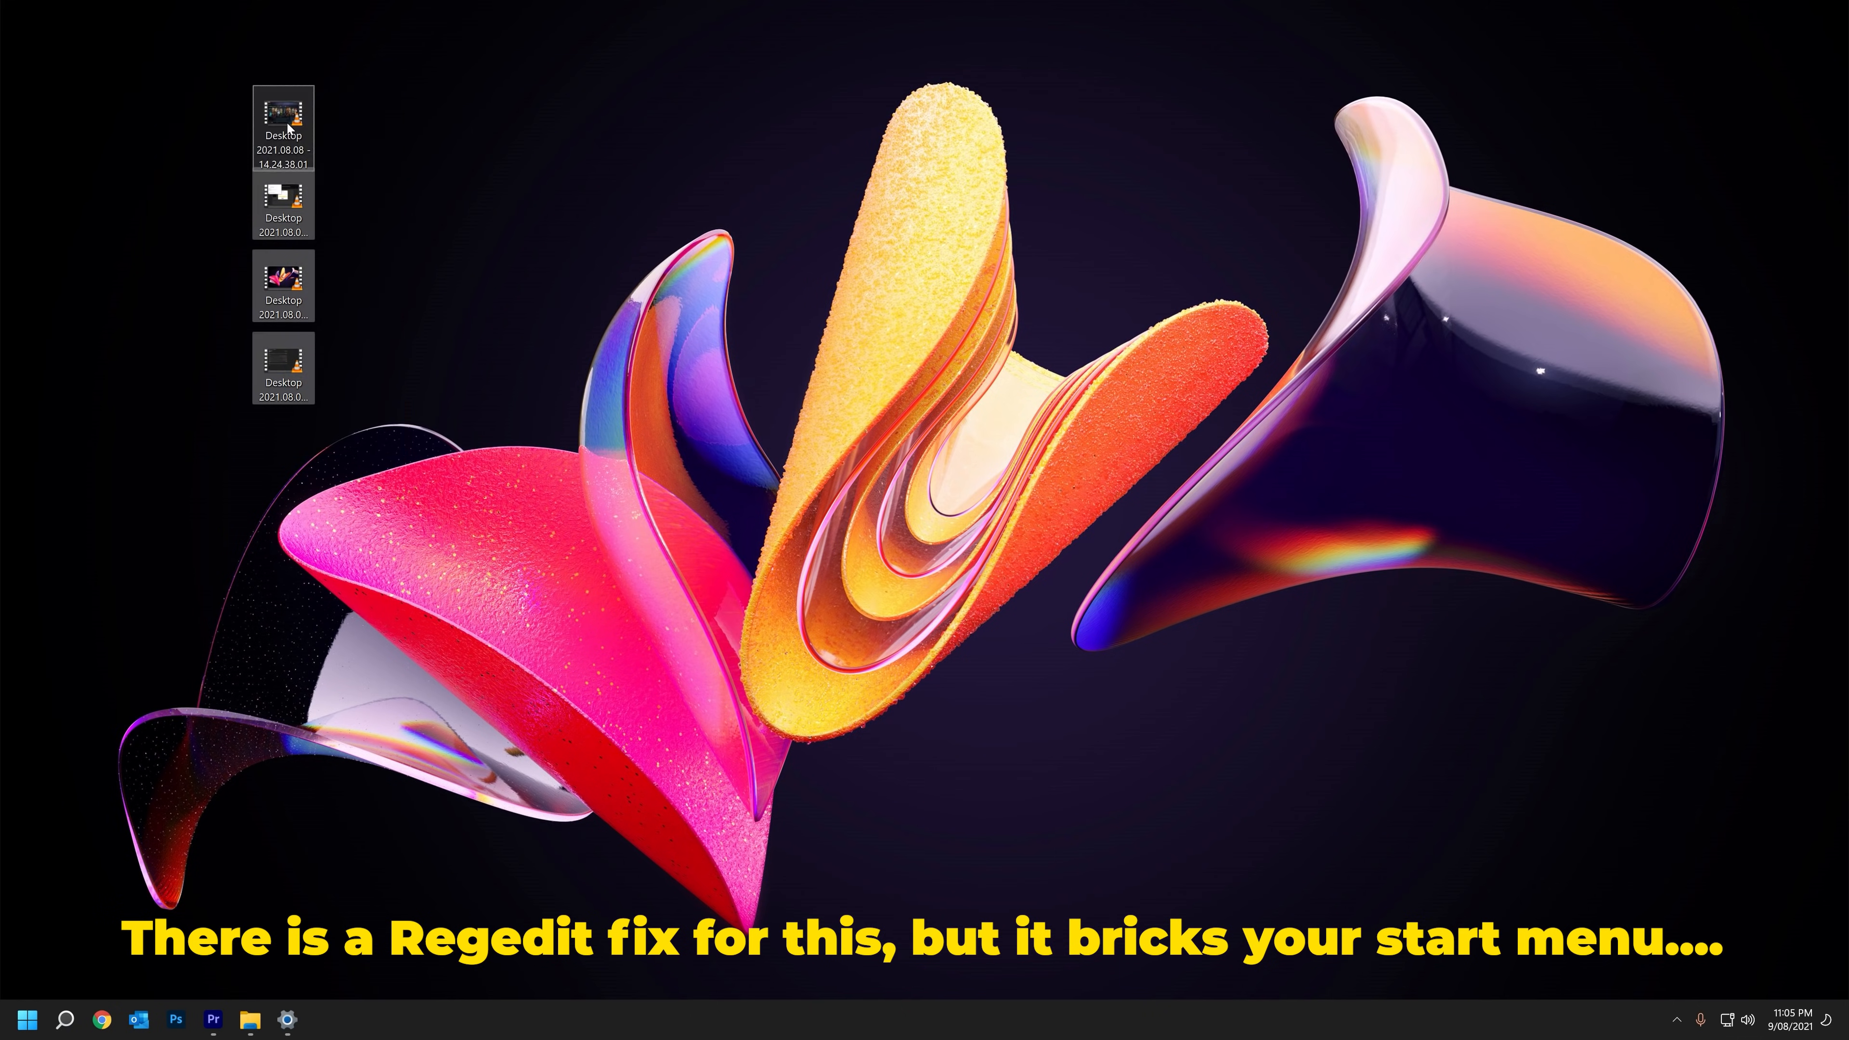
{"action": "left_click_drag", "start_coordinate": [283, 125], "coordinate": [432, 500]}
Switch back and forth repeatedly between the open windows.
{"action": "key", "text": "alt+Tab"}
{"action": "key", "text": "alt+Tab"}
{"action": "key", "text": "alt+Tab"}
{"action": "key", "text": "alt+Tab"}
{"action": "key", "text": "alt+Tab"}
{"action": "key", "text": "alt+Tab"}
{"action": "key", "text": "alt+Tab"}
{"action": "key", "text": "alt+Tab"}
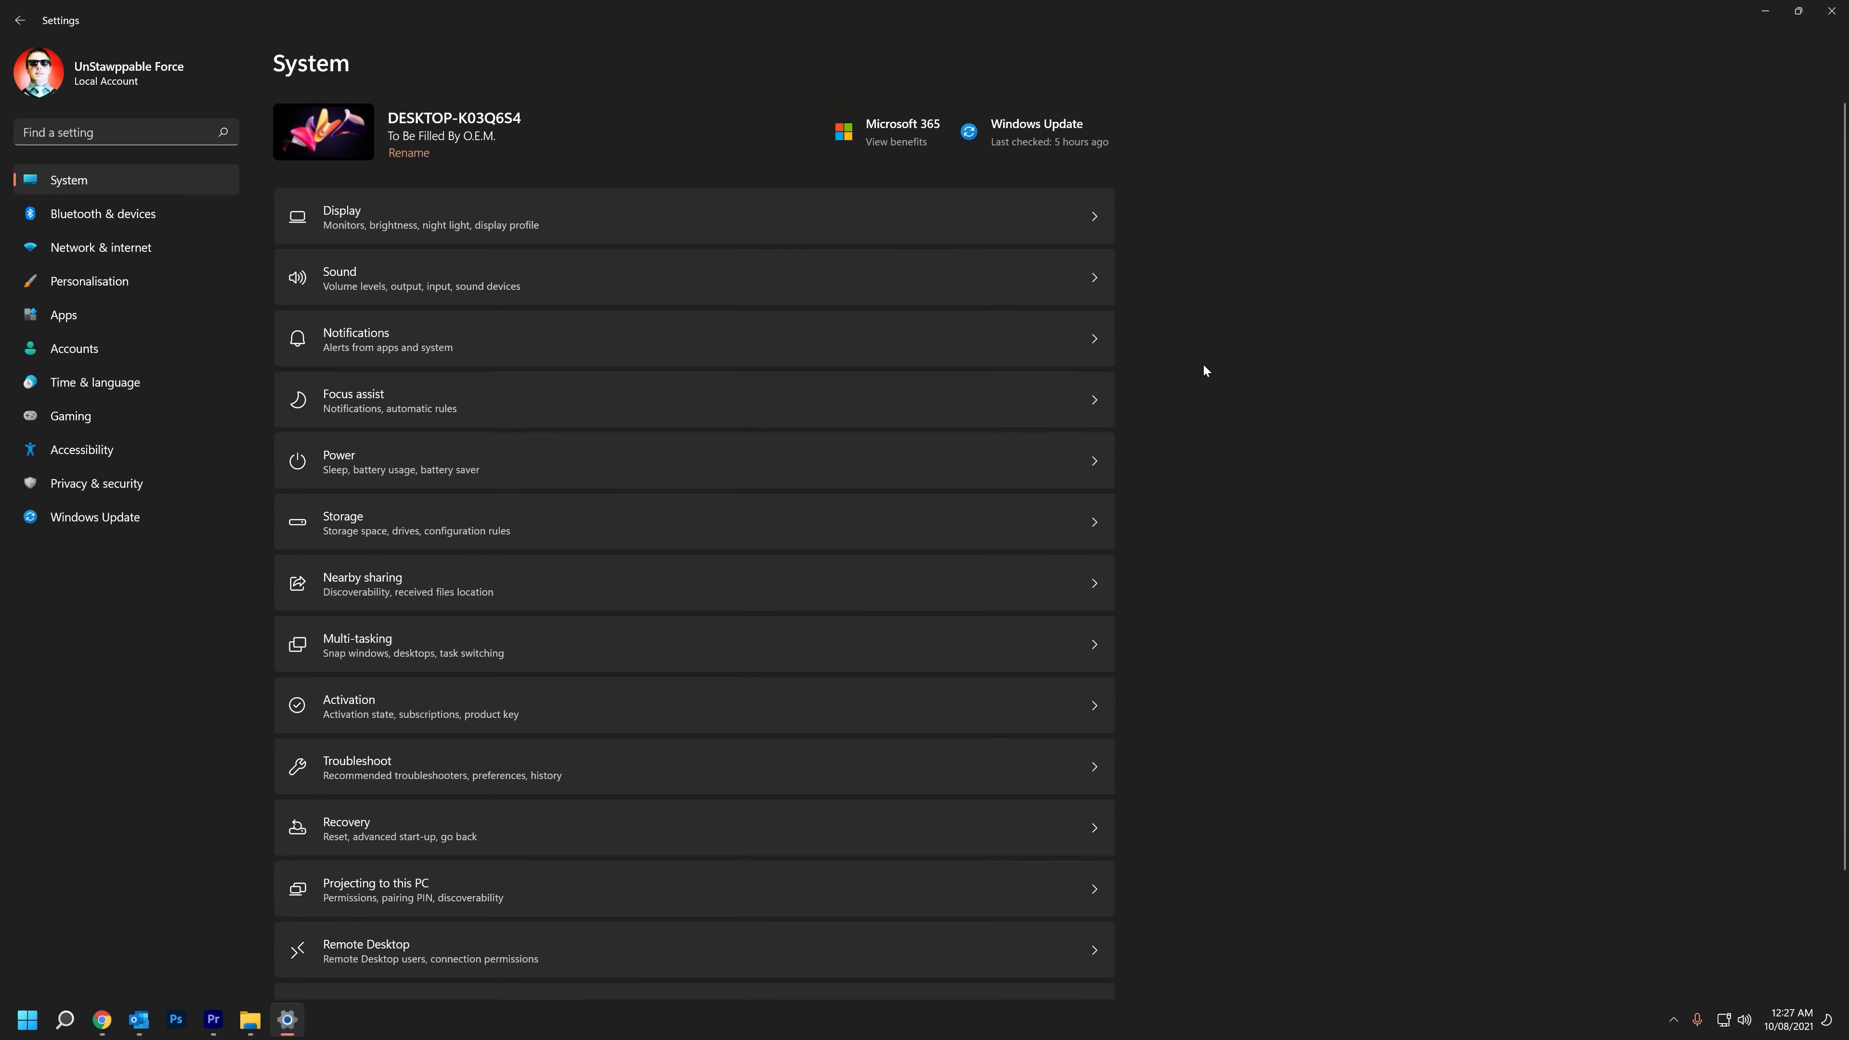
Choose a 120 Hz refresh rate for Display 1 (LG TV SSCR) in the advanced display settings.
{"action": "left_click", "coordinate": [349, 214]}
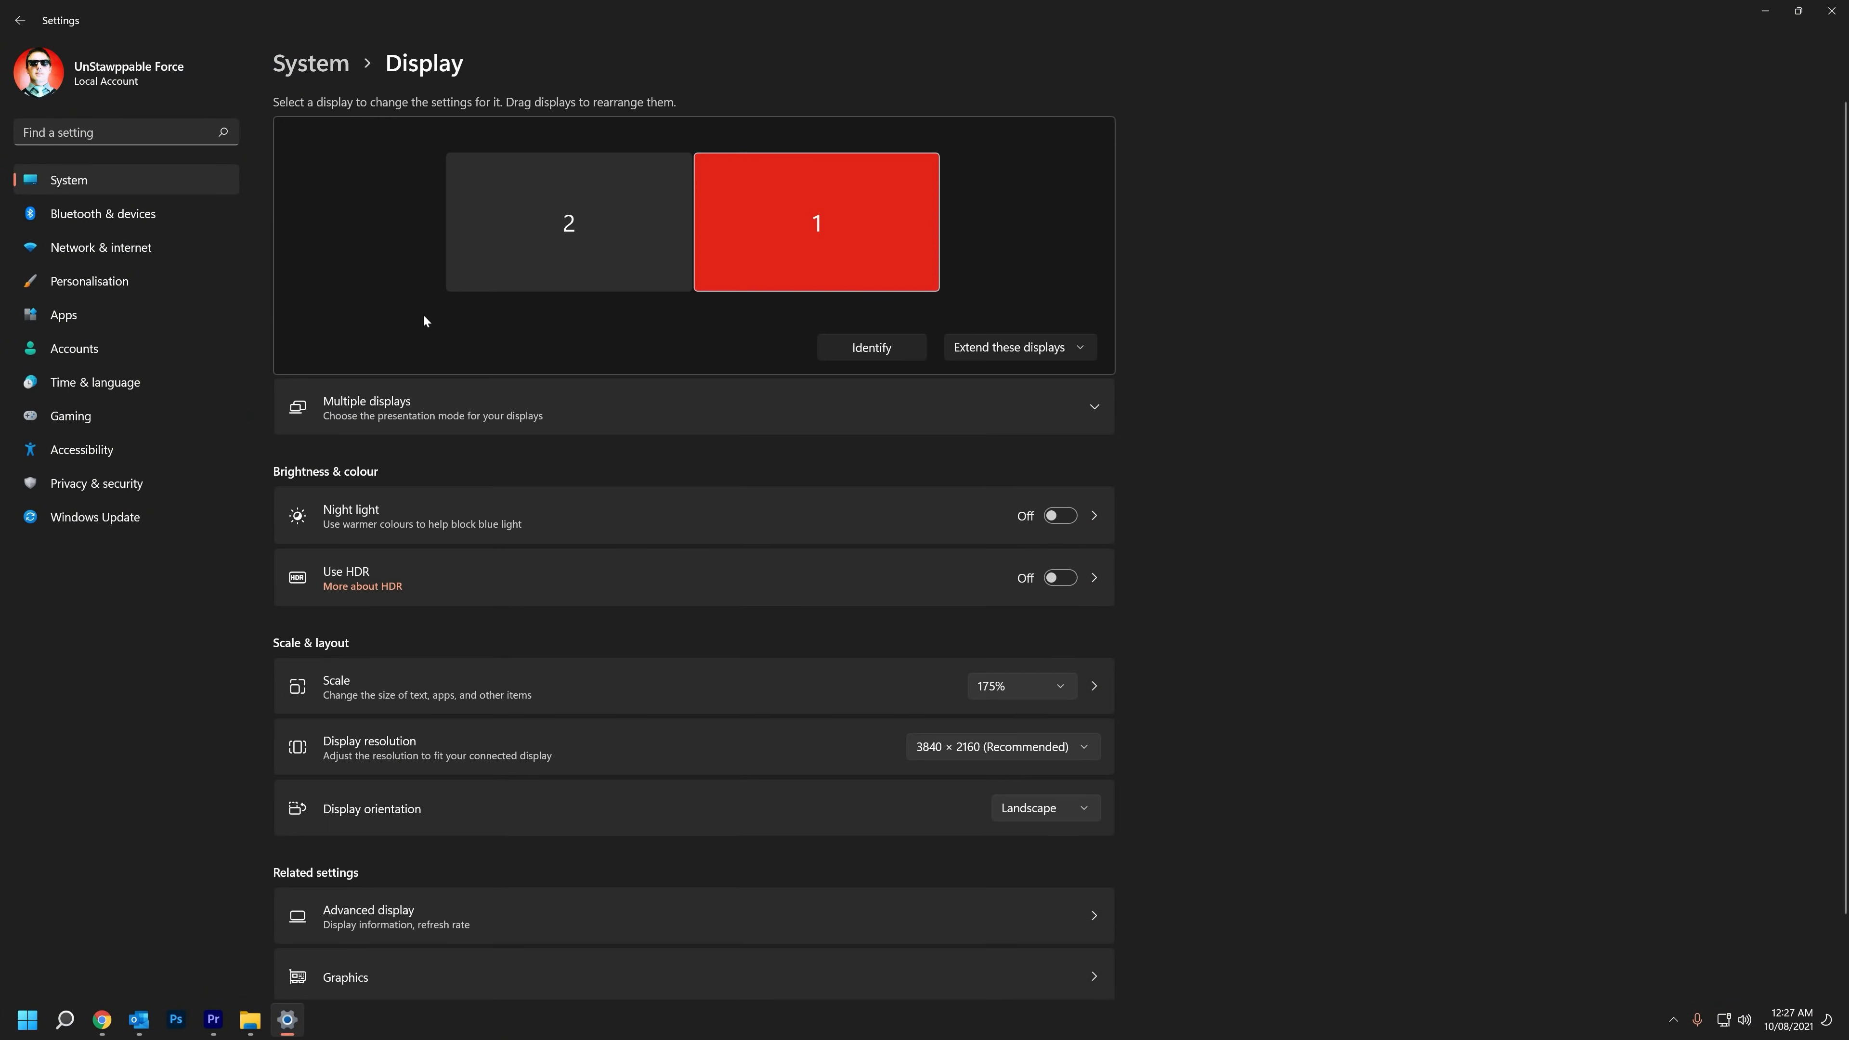
{"action": "scroll", "coordinate": [504, 719], "scroll_direction": "down", "scroll_amount": 2}
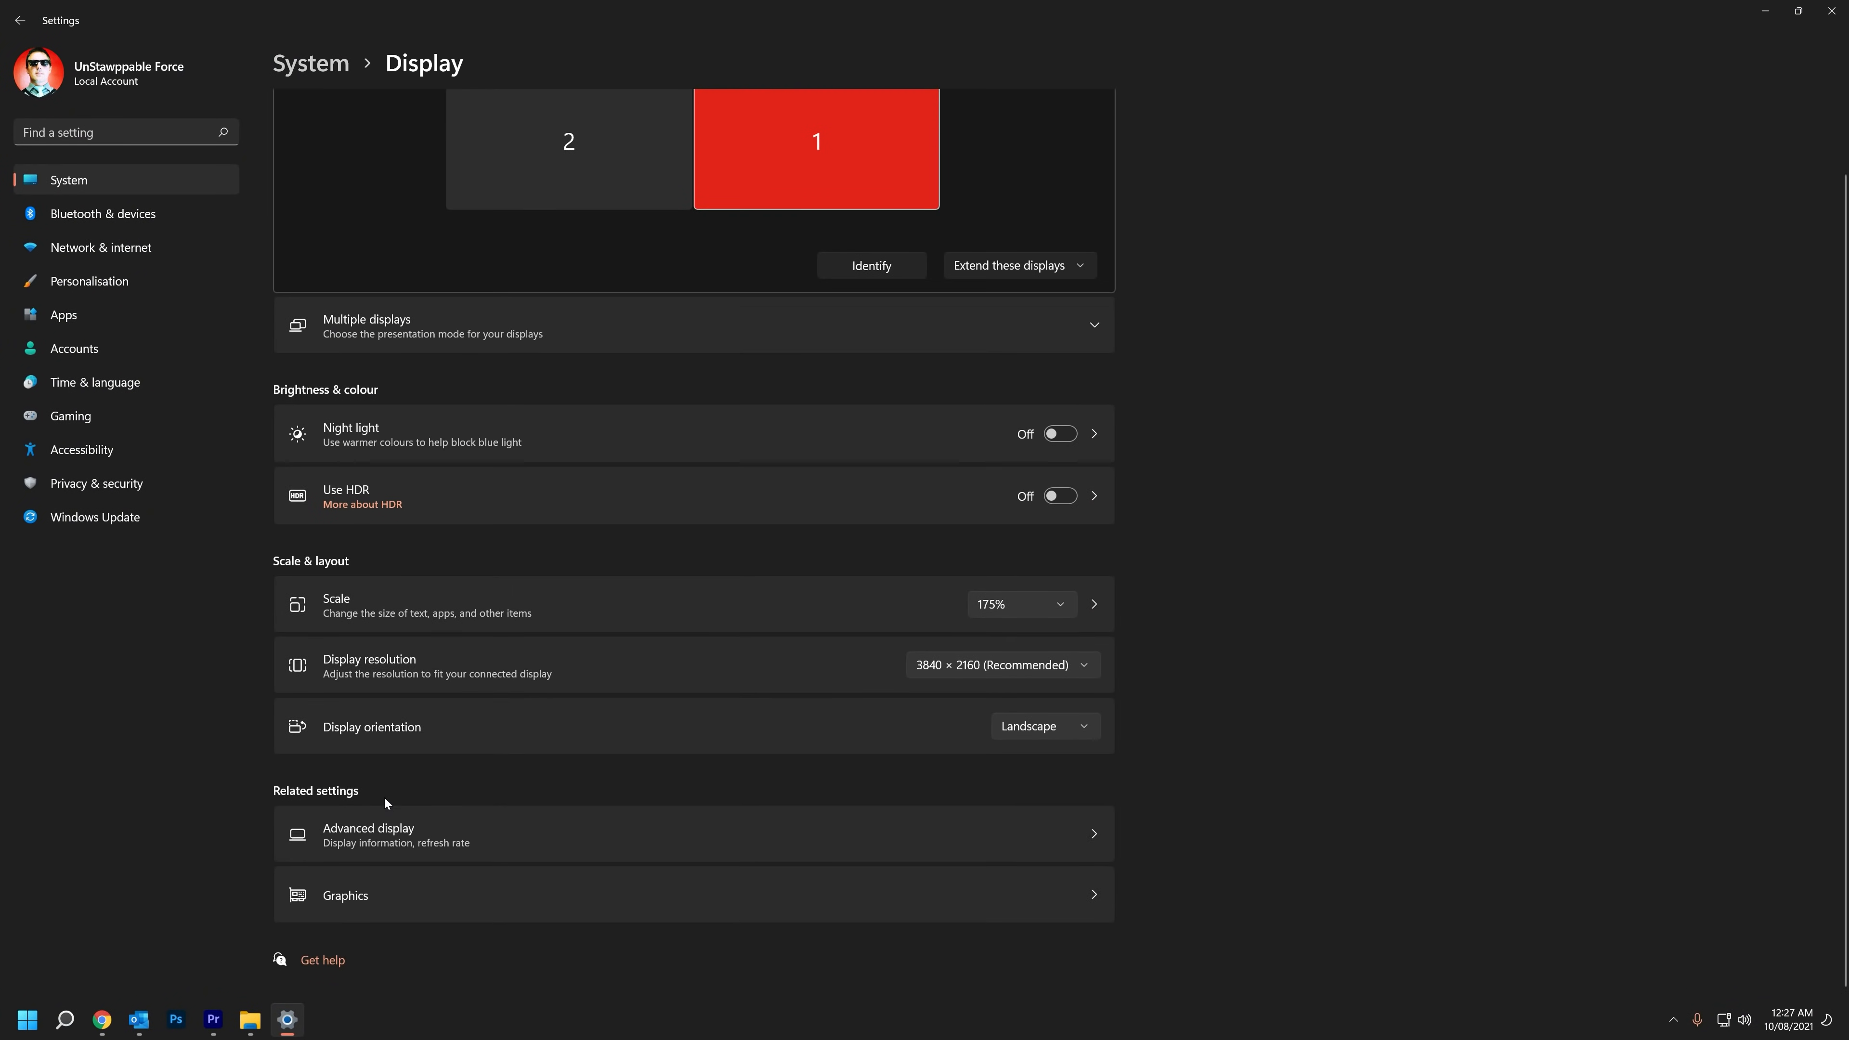
{"action": "left_click", "coordinate": [368, 836]}
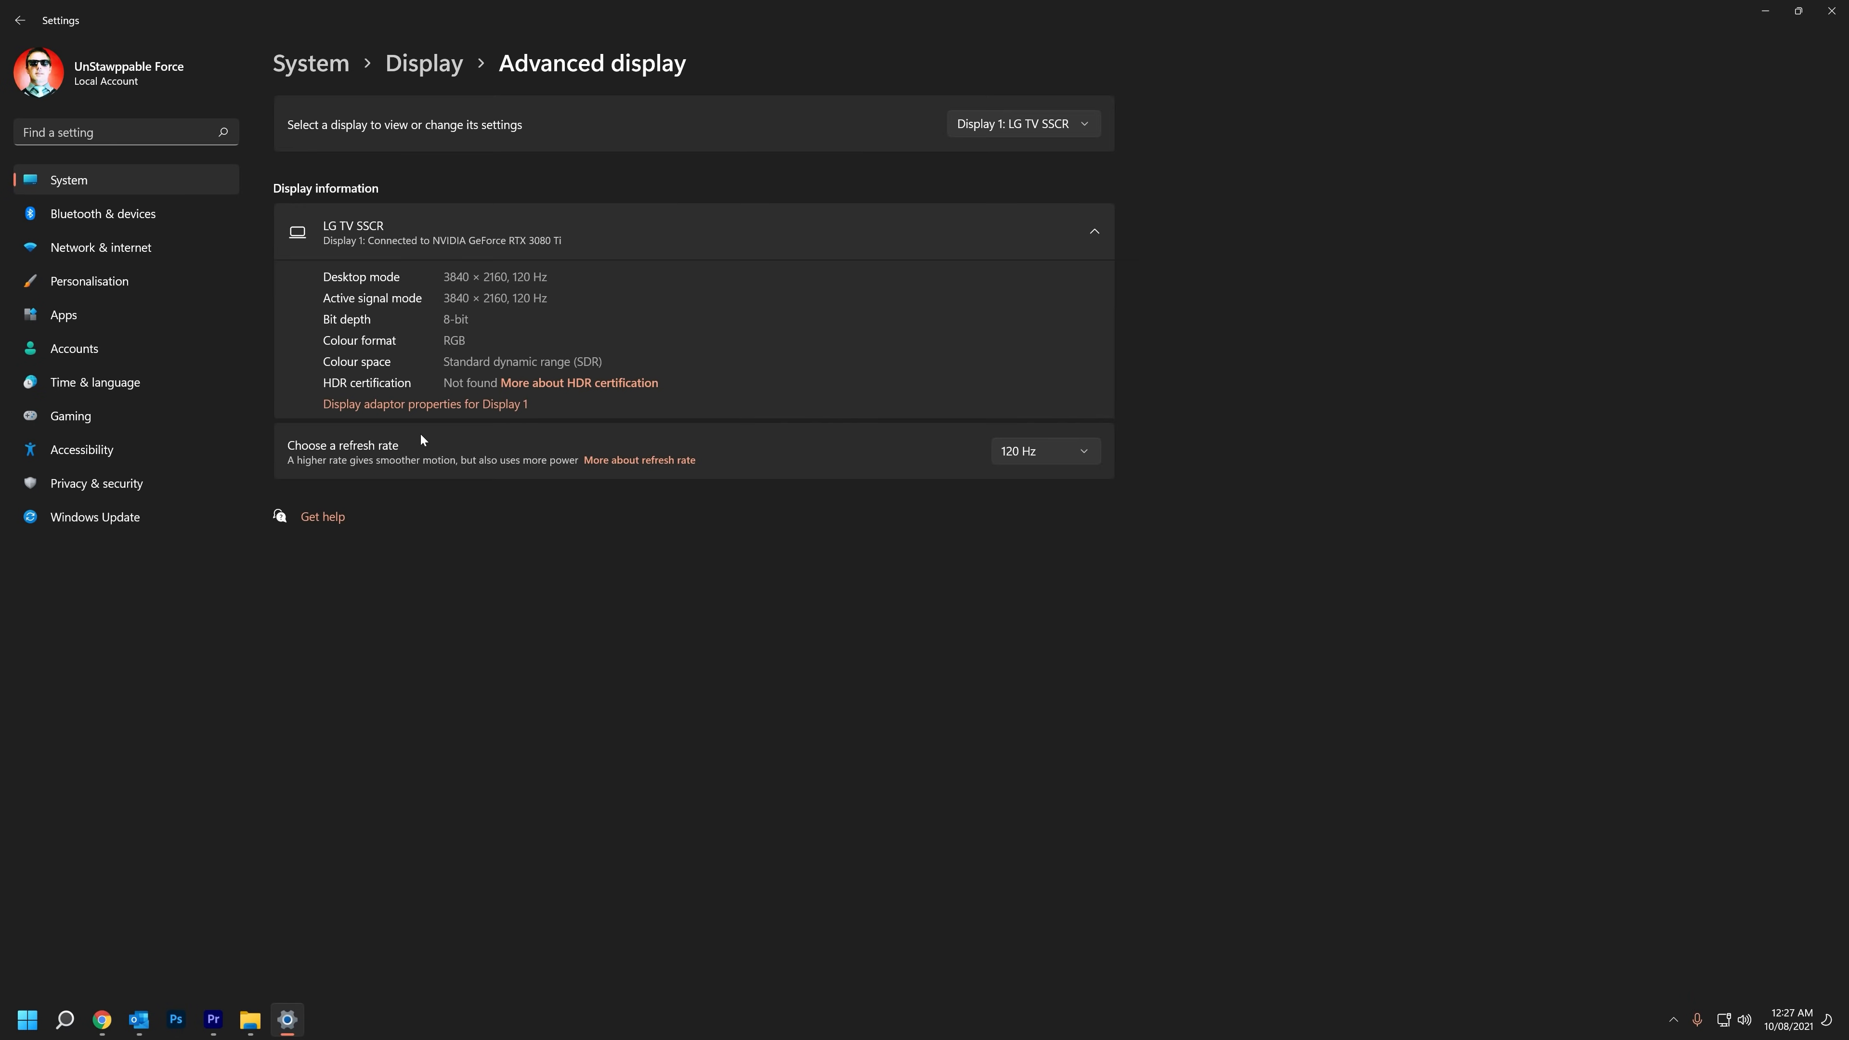
{"action": "left_click", "coordinate": [1045, 451]}
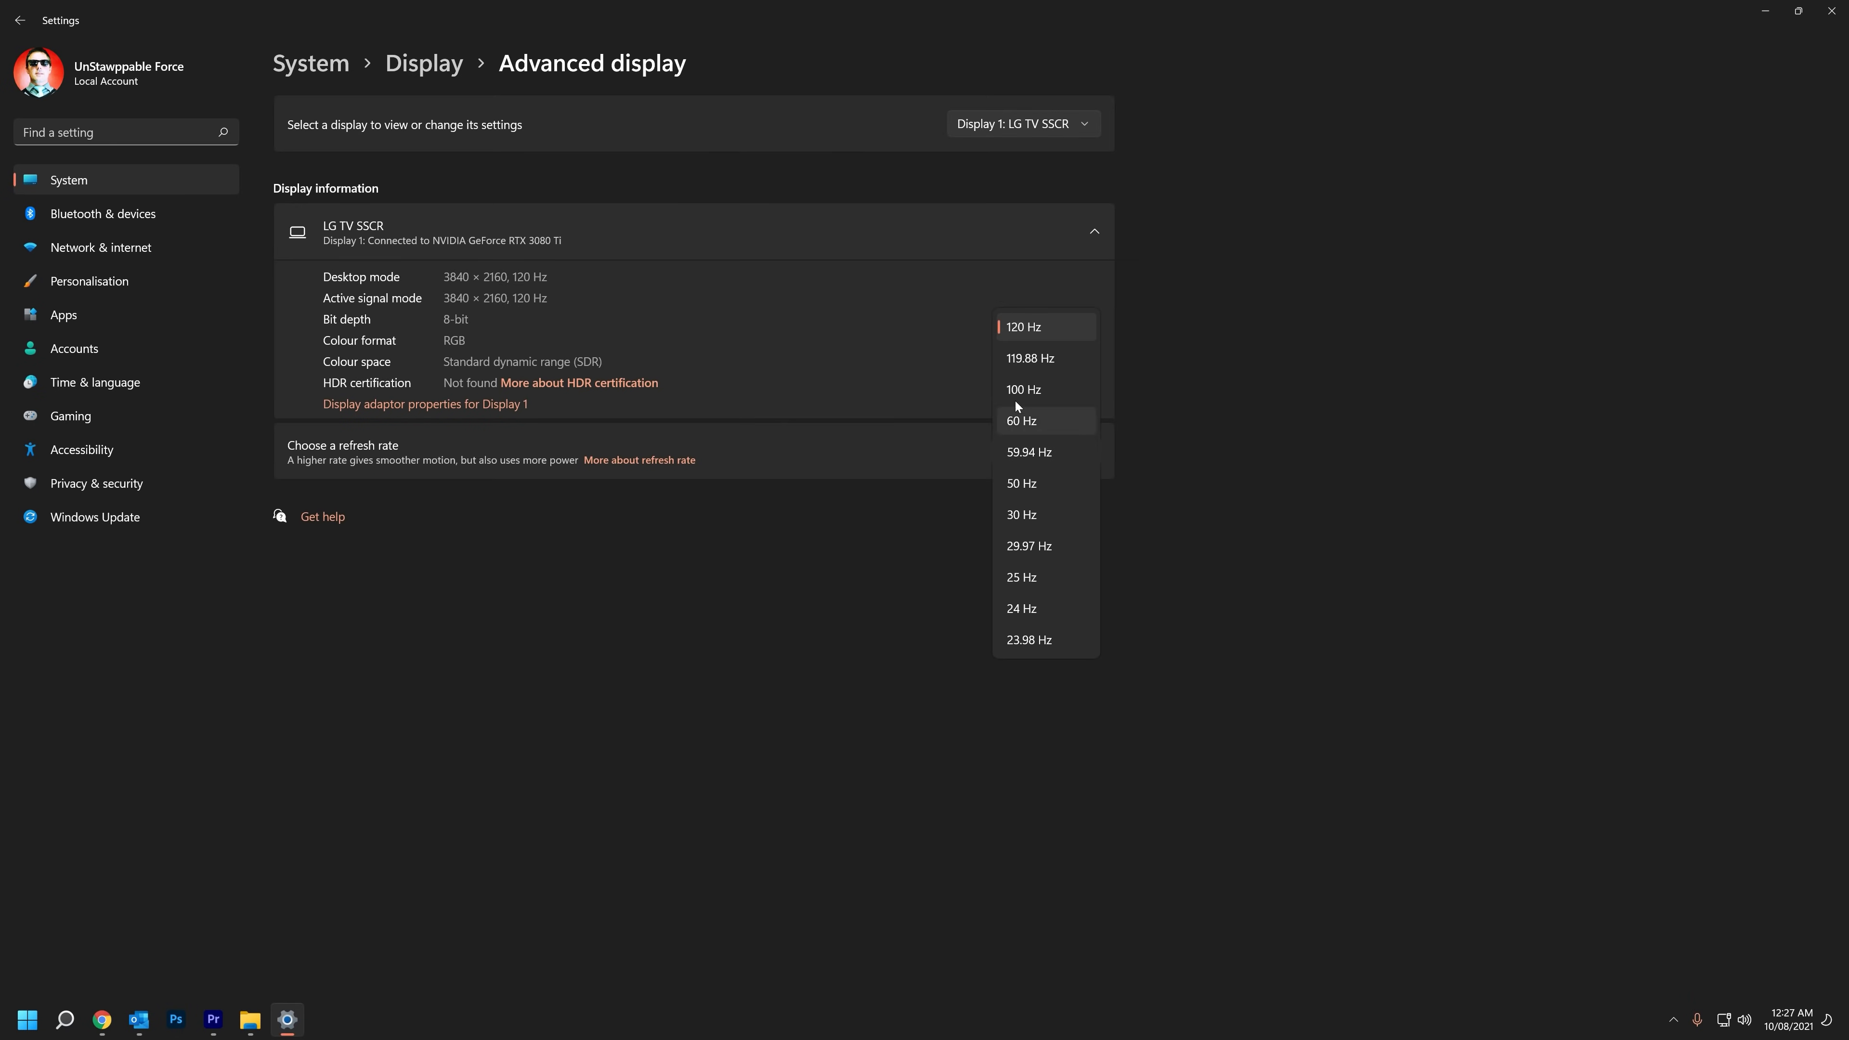
{"action": "left_click", "coordinate": [1019, 329]}
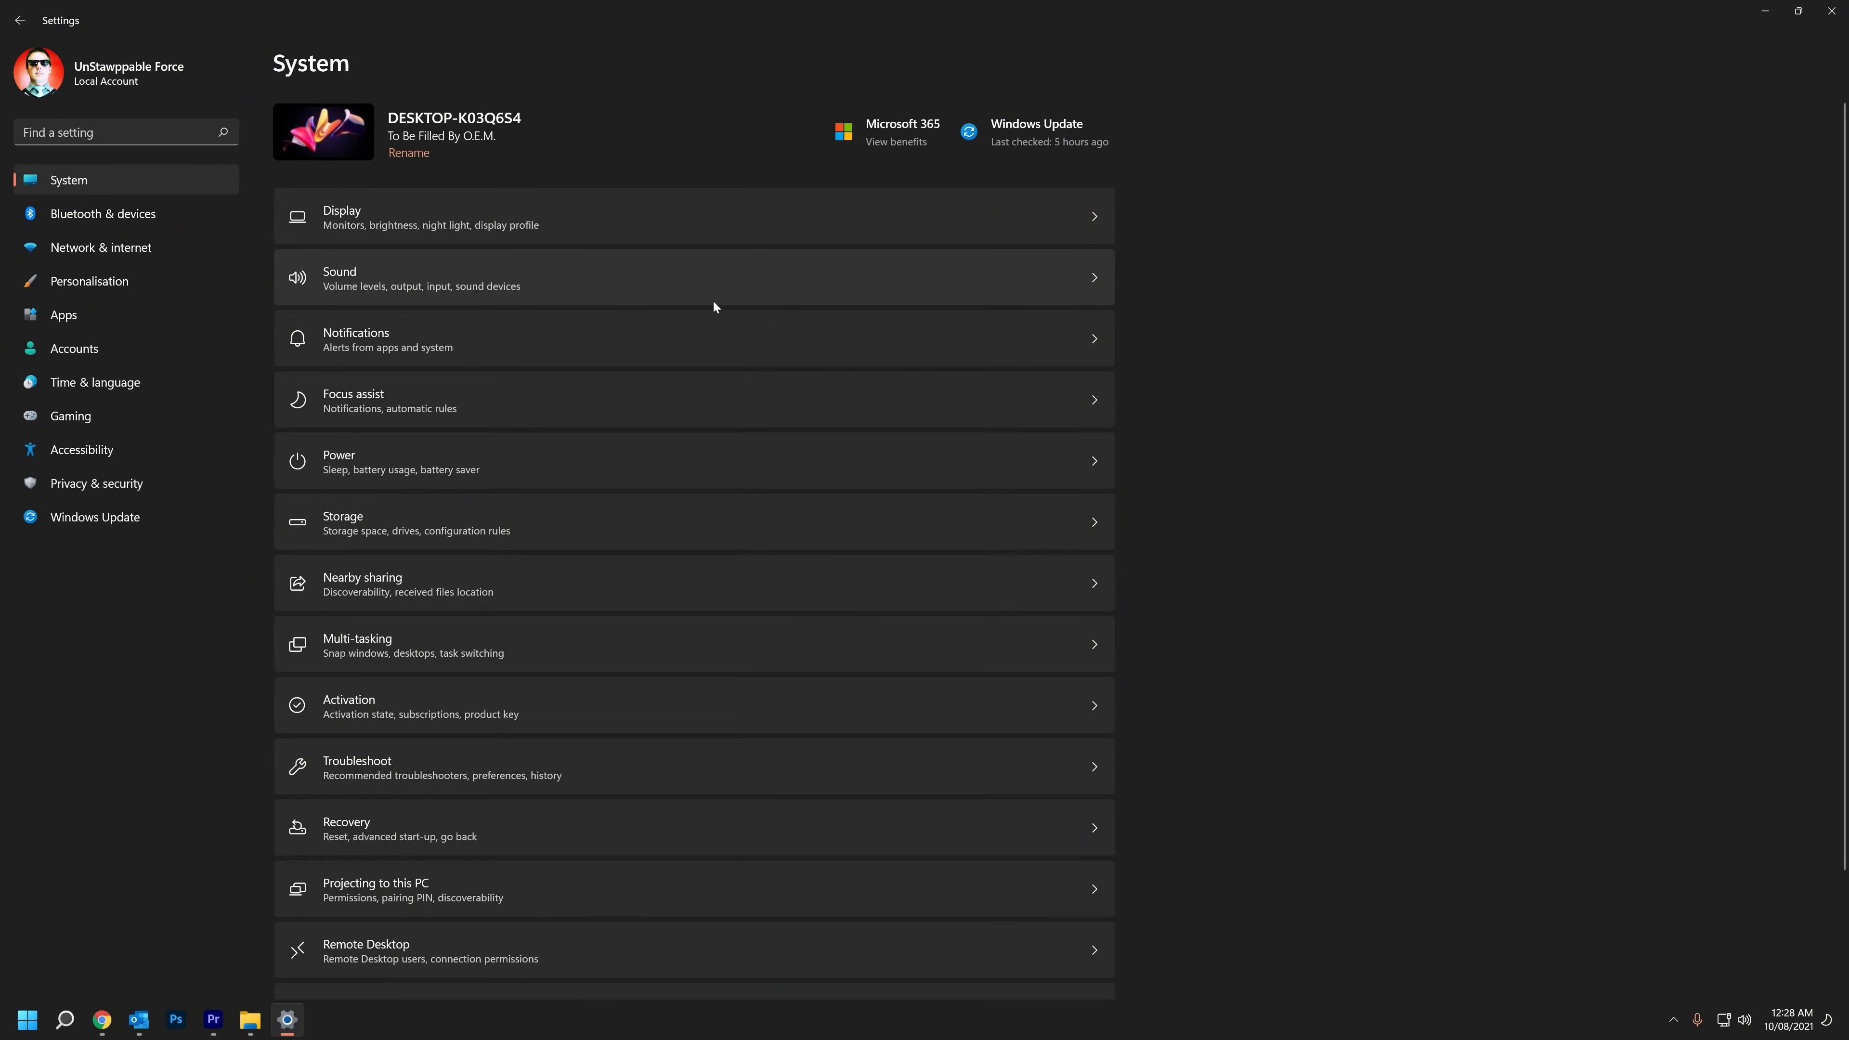
Turn off Enhance audio in the sound properties of the Realtek speakers.
{"action": "left_click", "coordinate": [829, 277]}
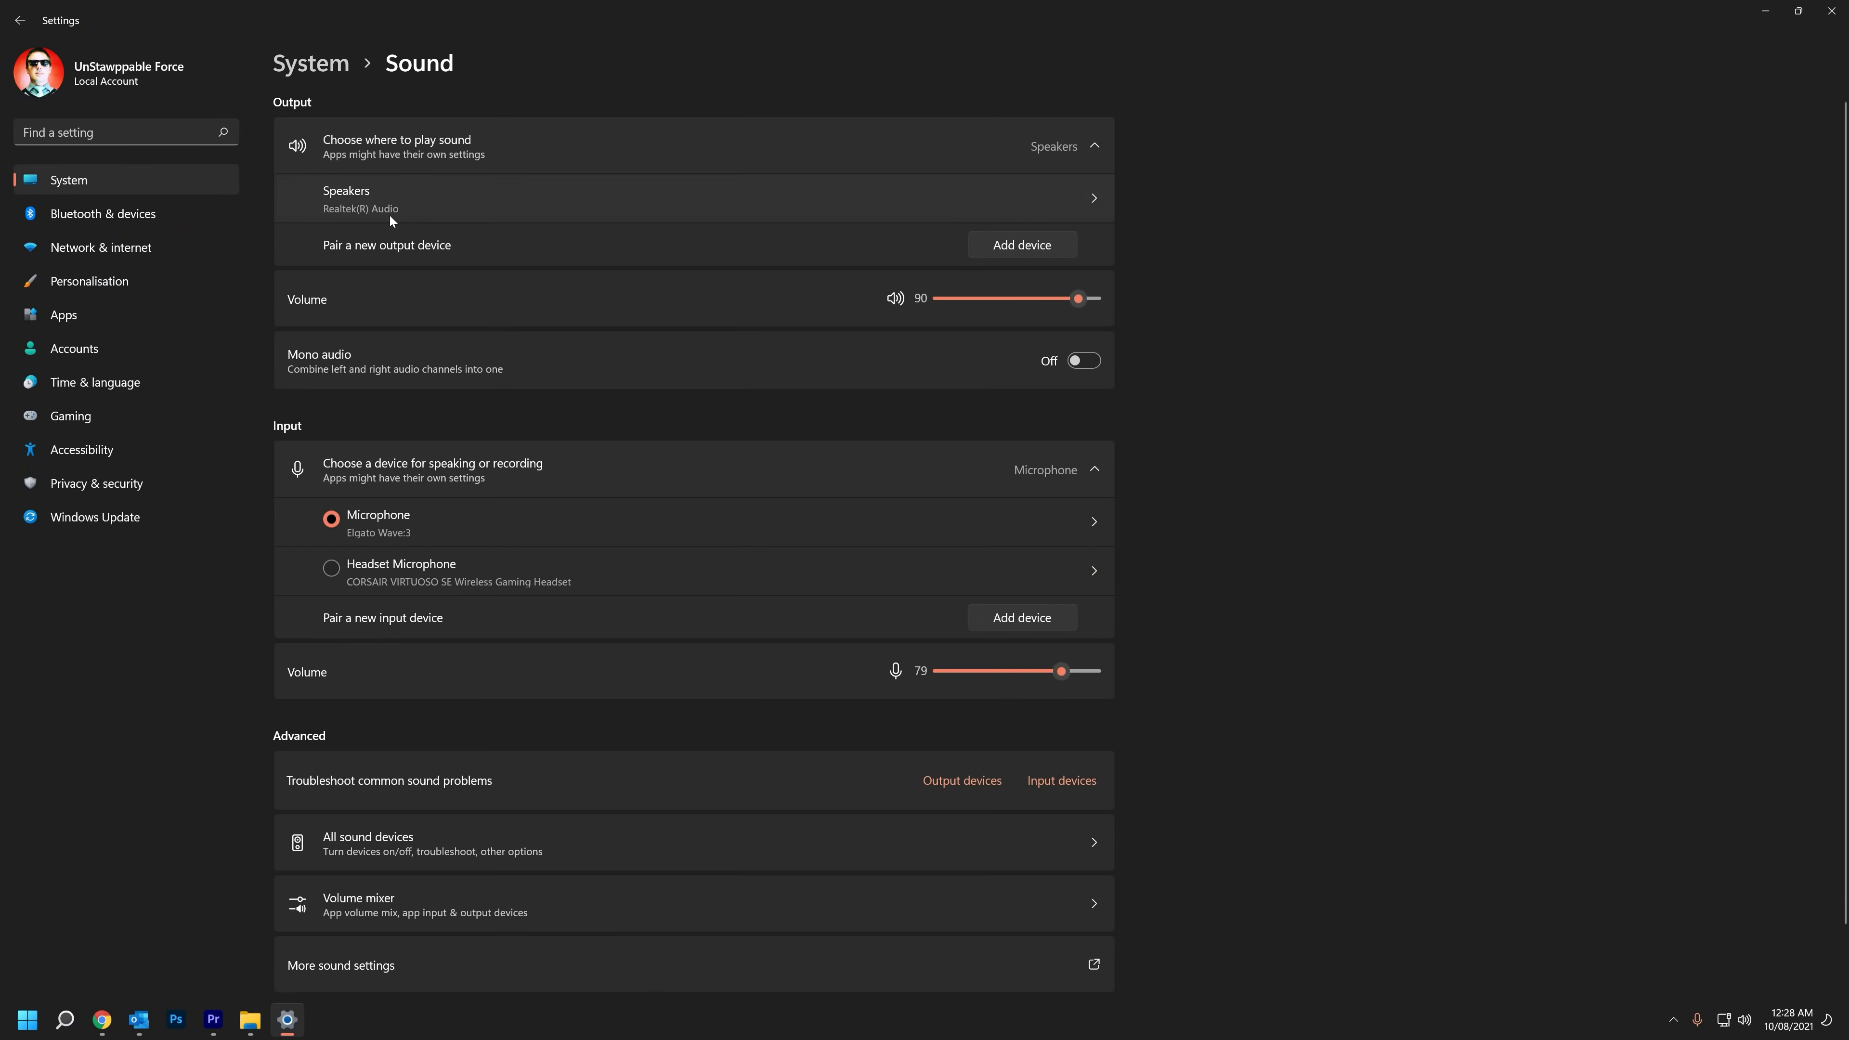
{"action": "left_click", "coordinate": [413, 193]}
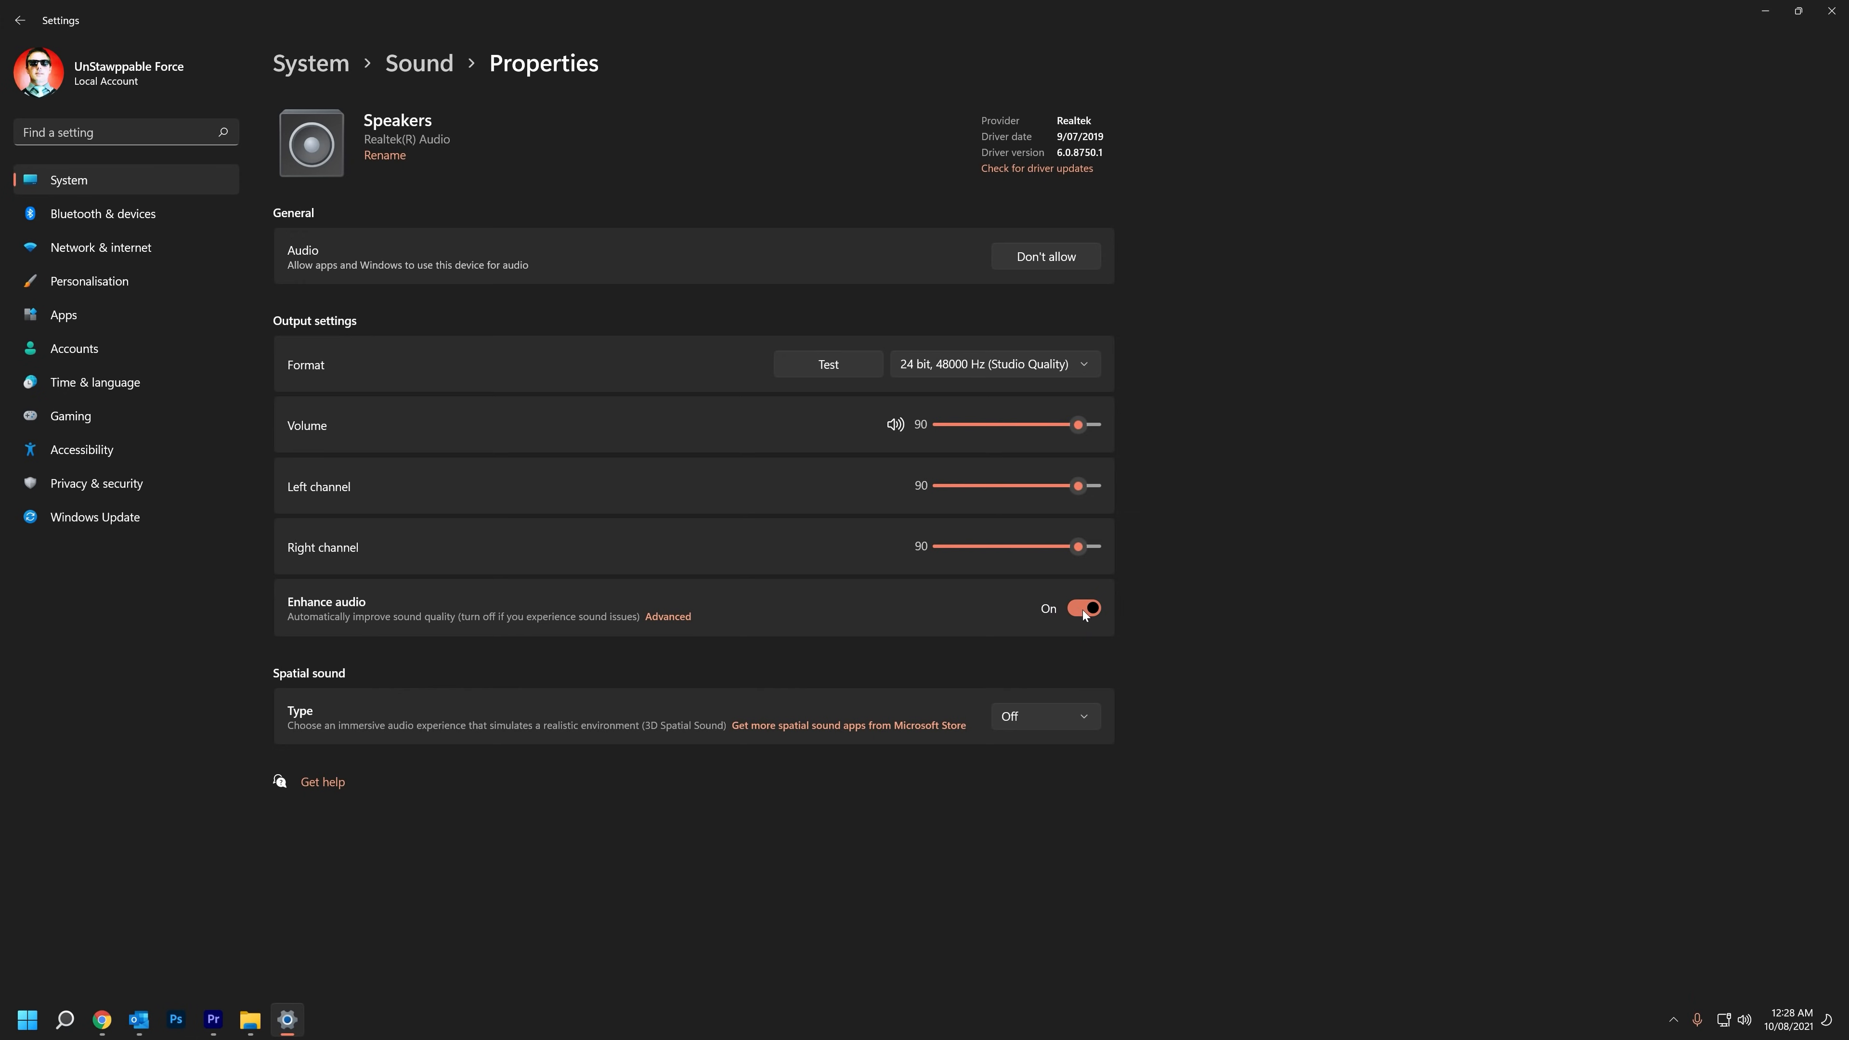
{"action": "left_click", "coordinate": [1070, 611]}
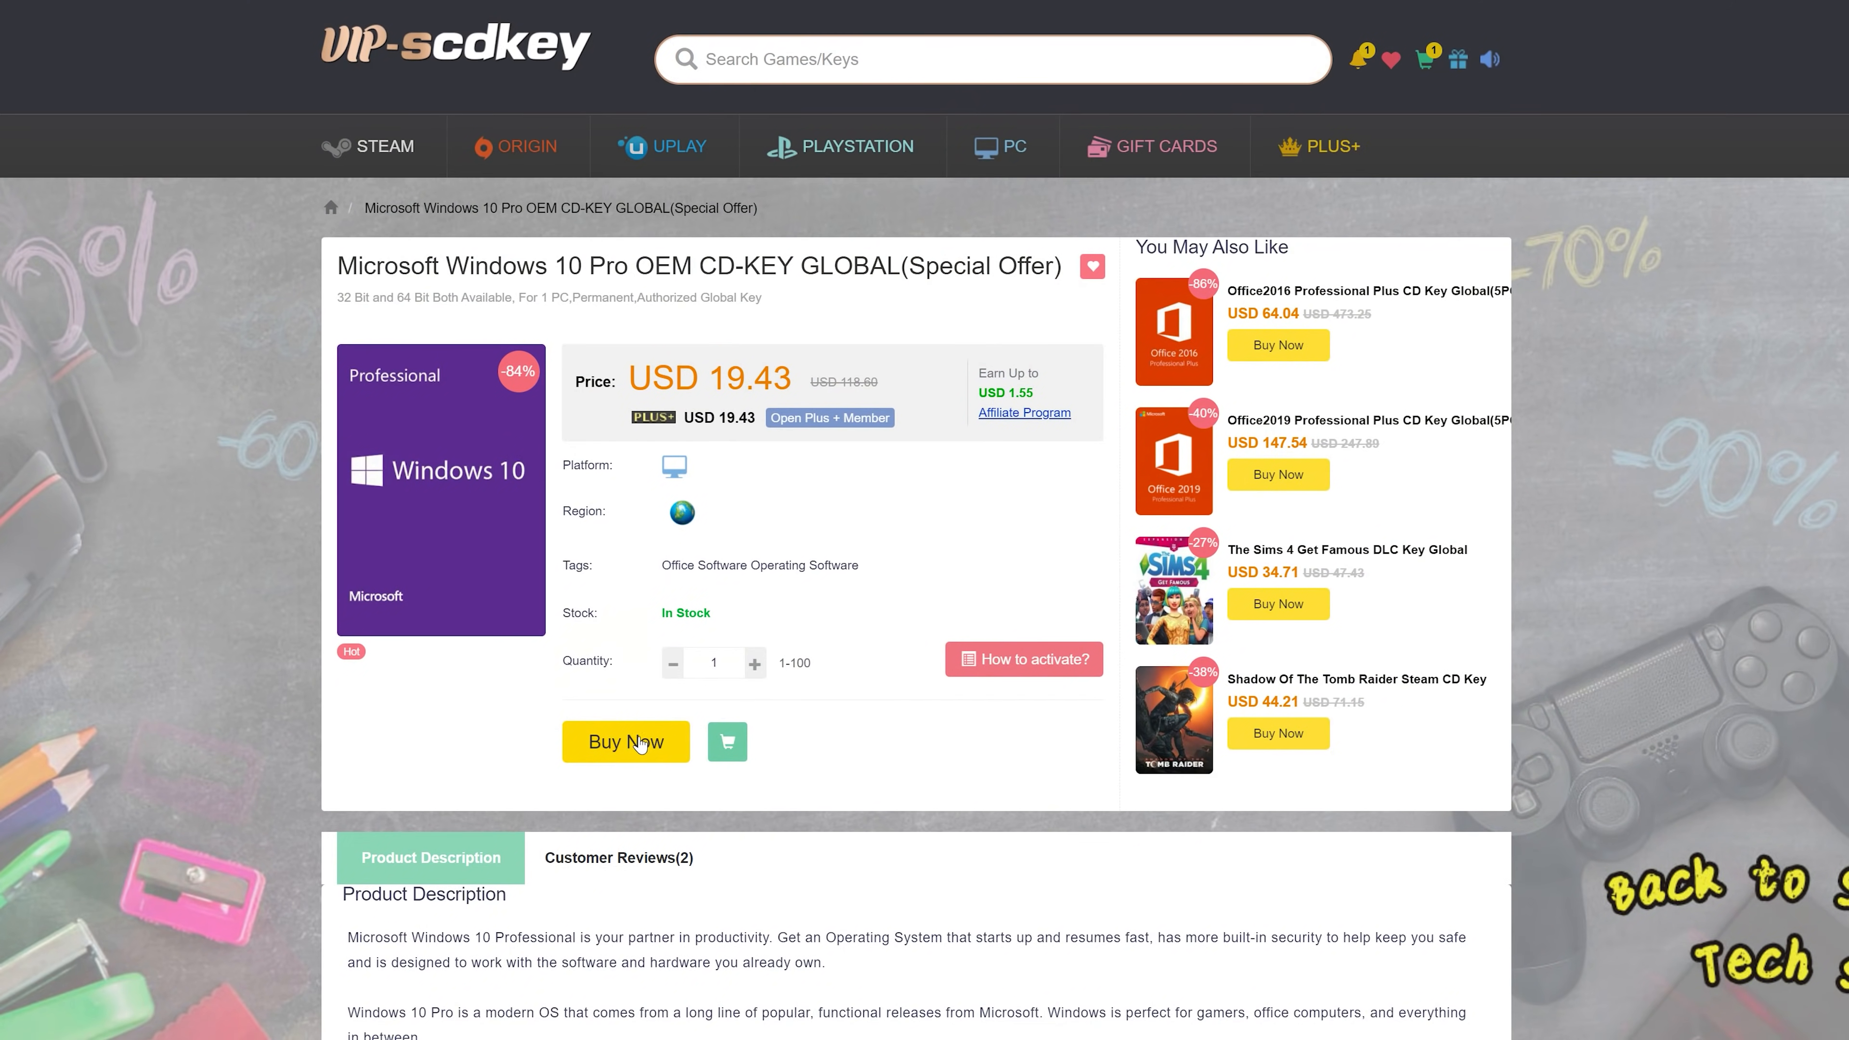
On the VIP-scdkey website, order the Microsoft Windows 10 Pro OEM key and apply the promotion code TYC.
{"action": "left_click", "coordinate": [606, 754]}
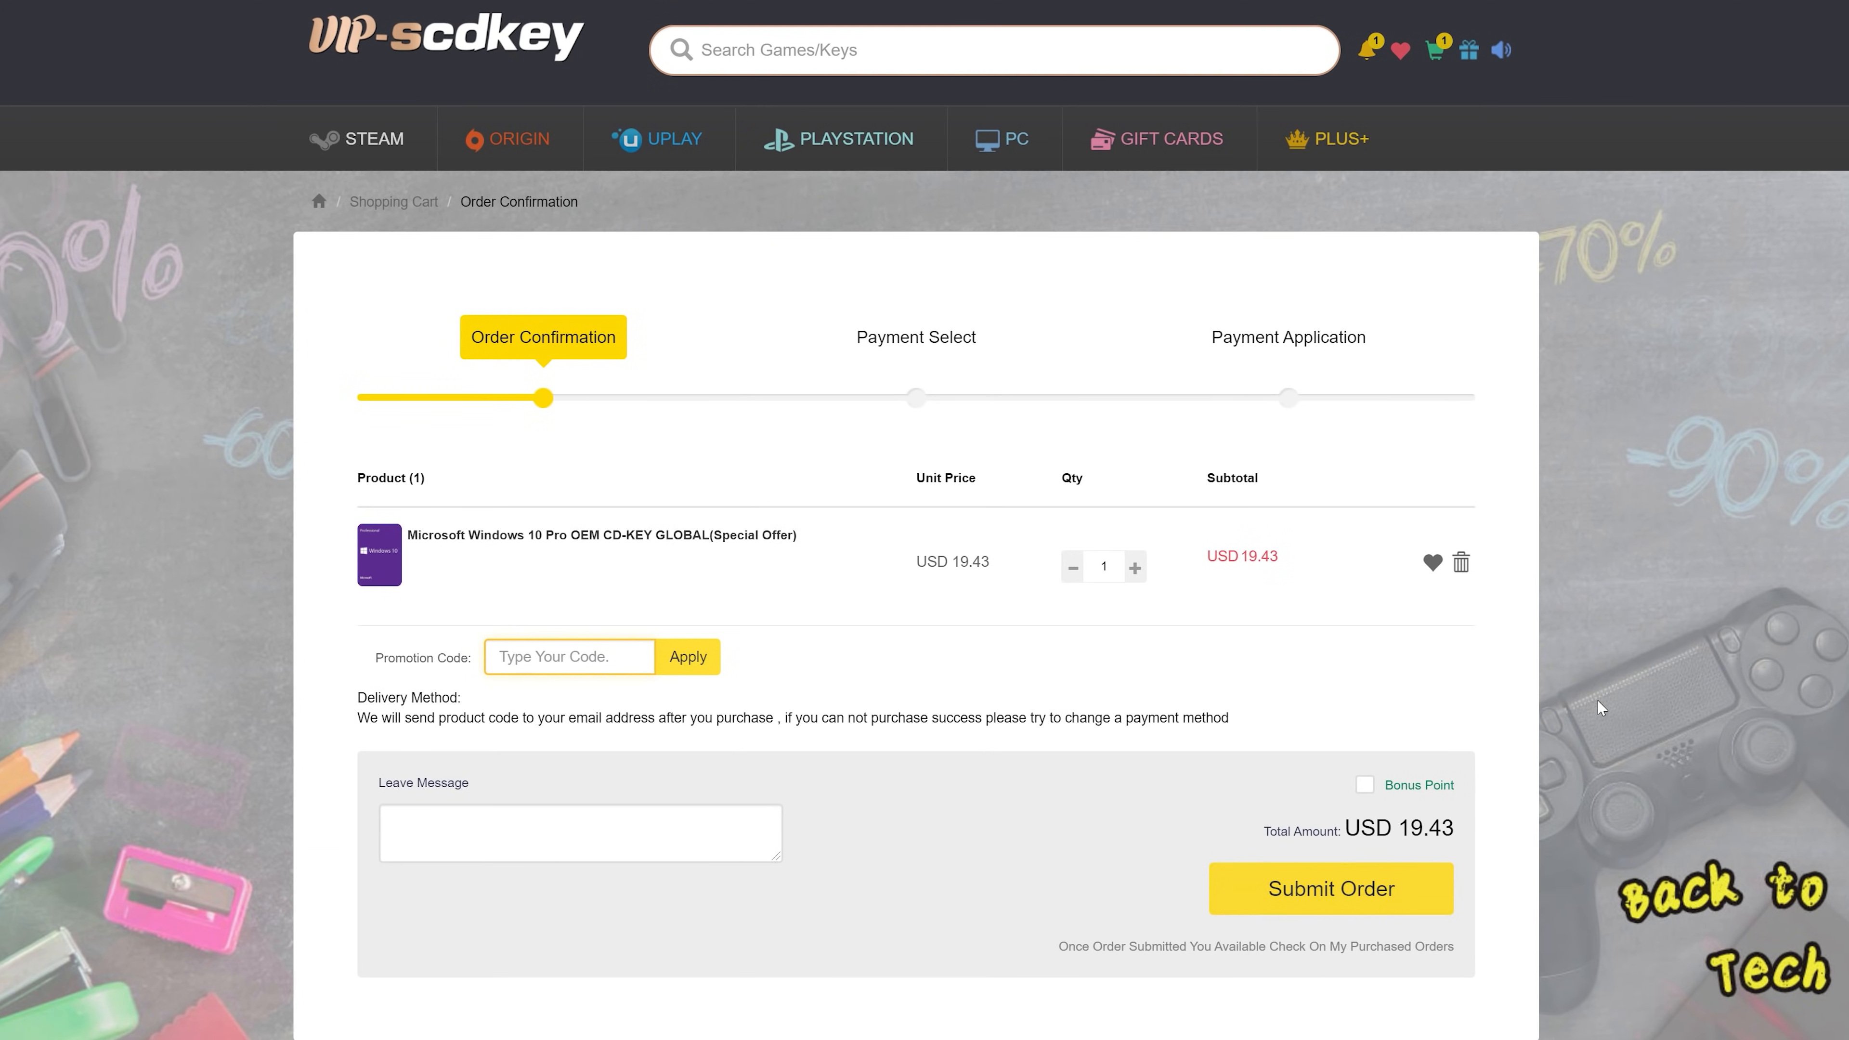
{"action": "type", "text": "TYC"}
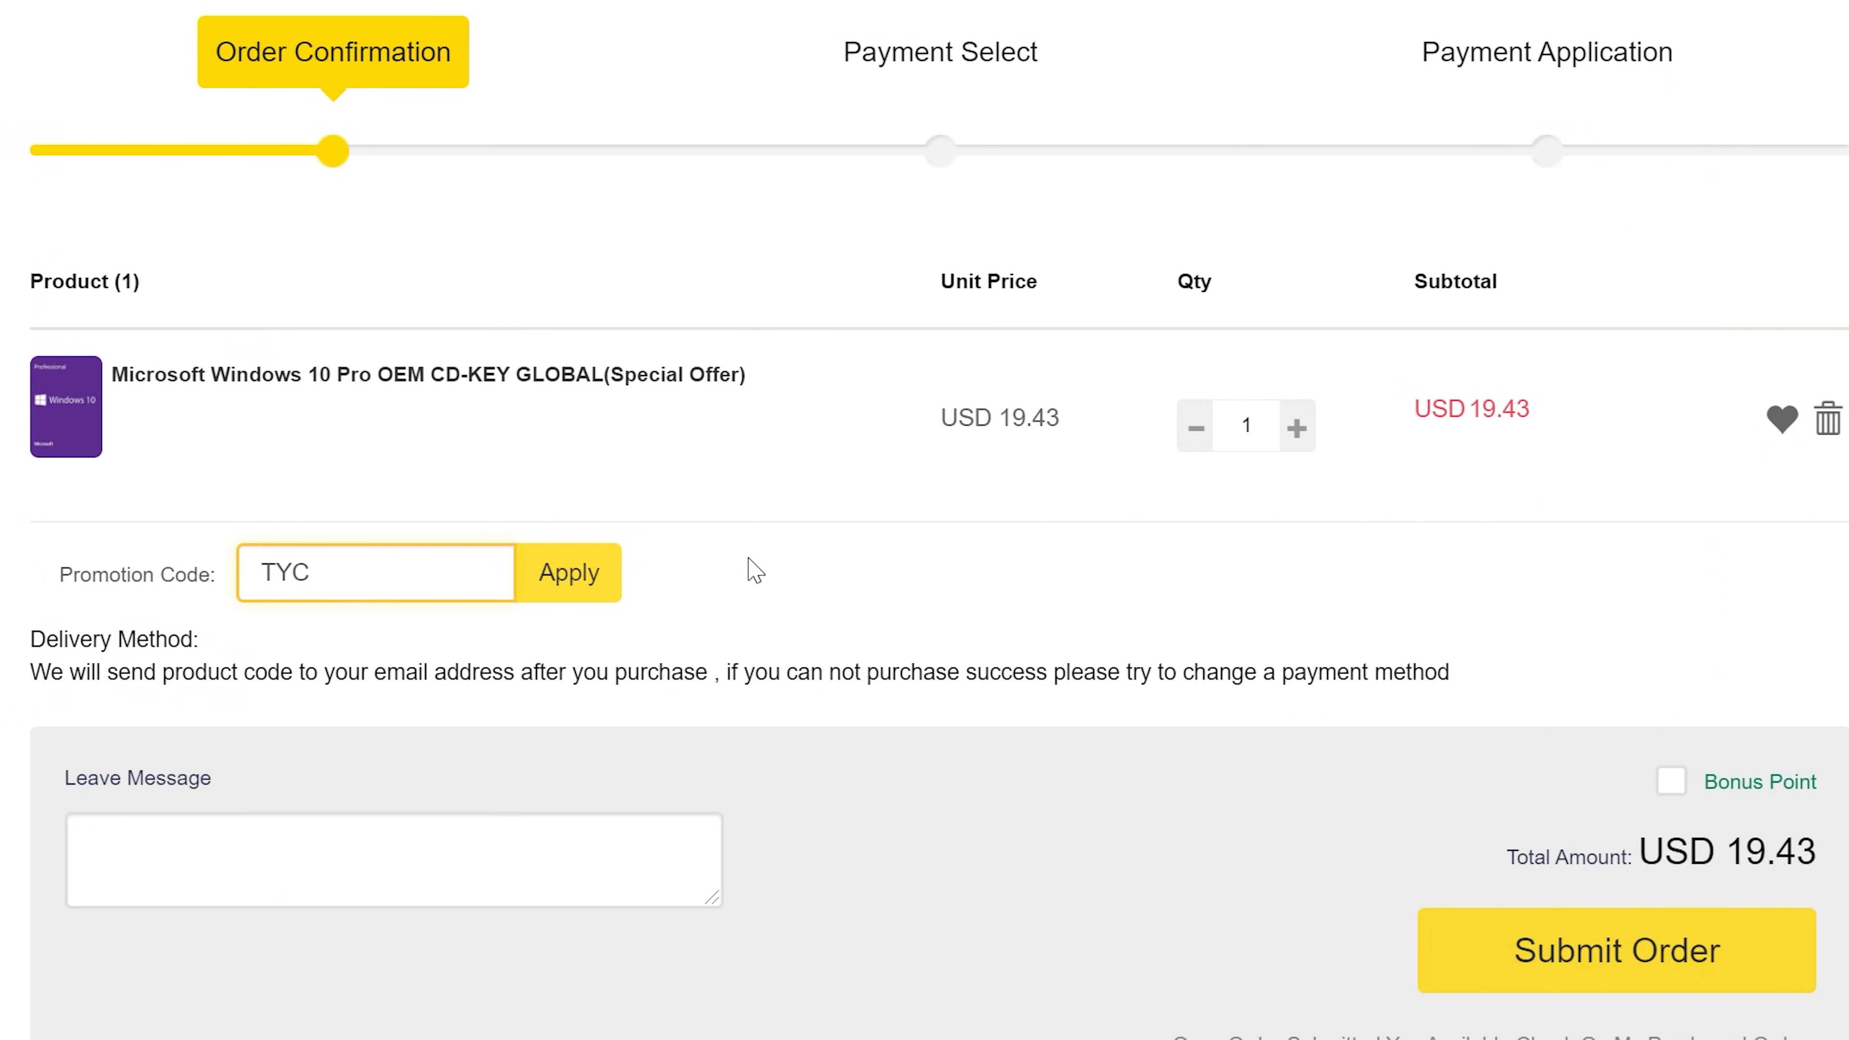
{"action": "left_click", "coordinate": [573, 586]}
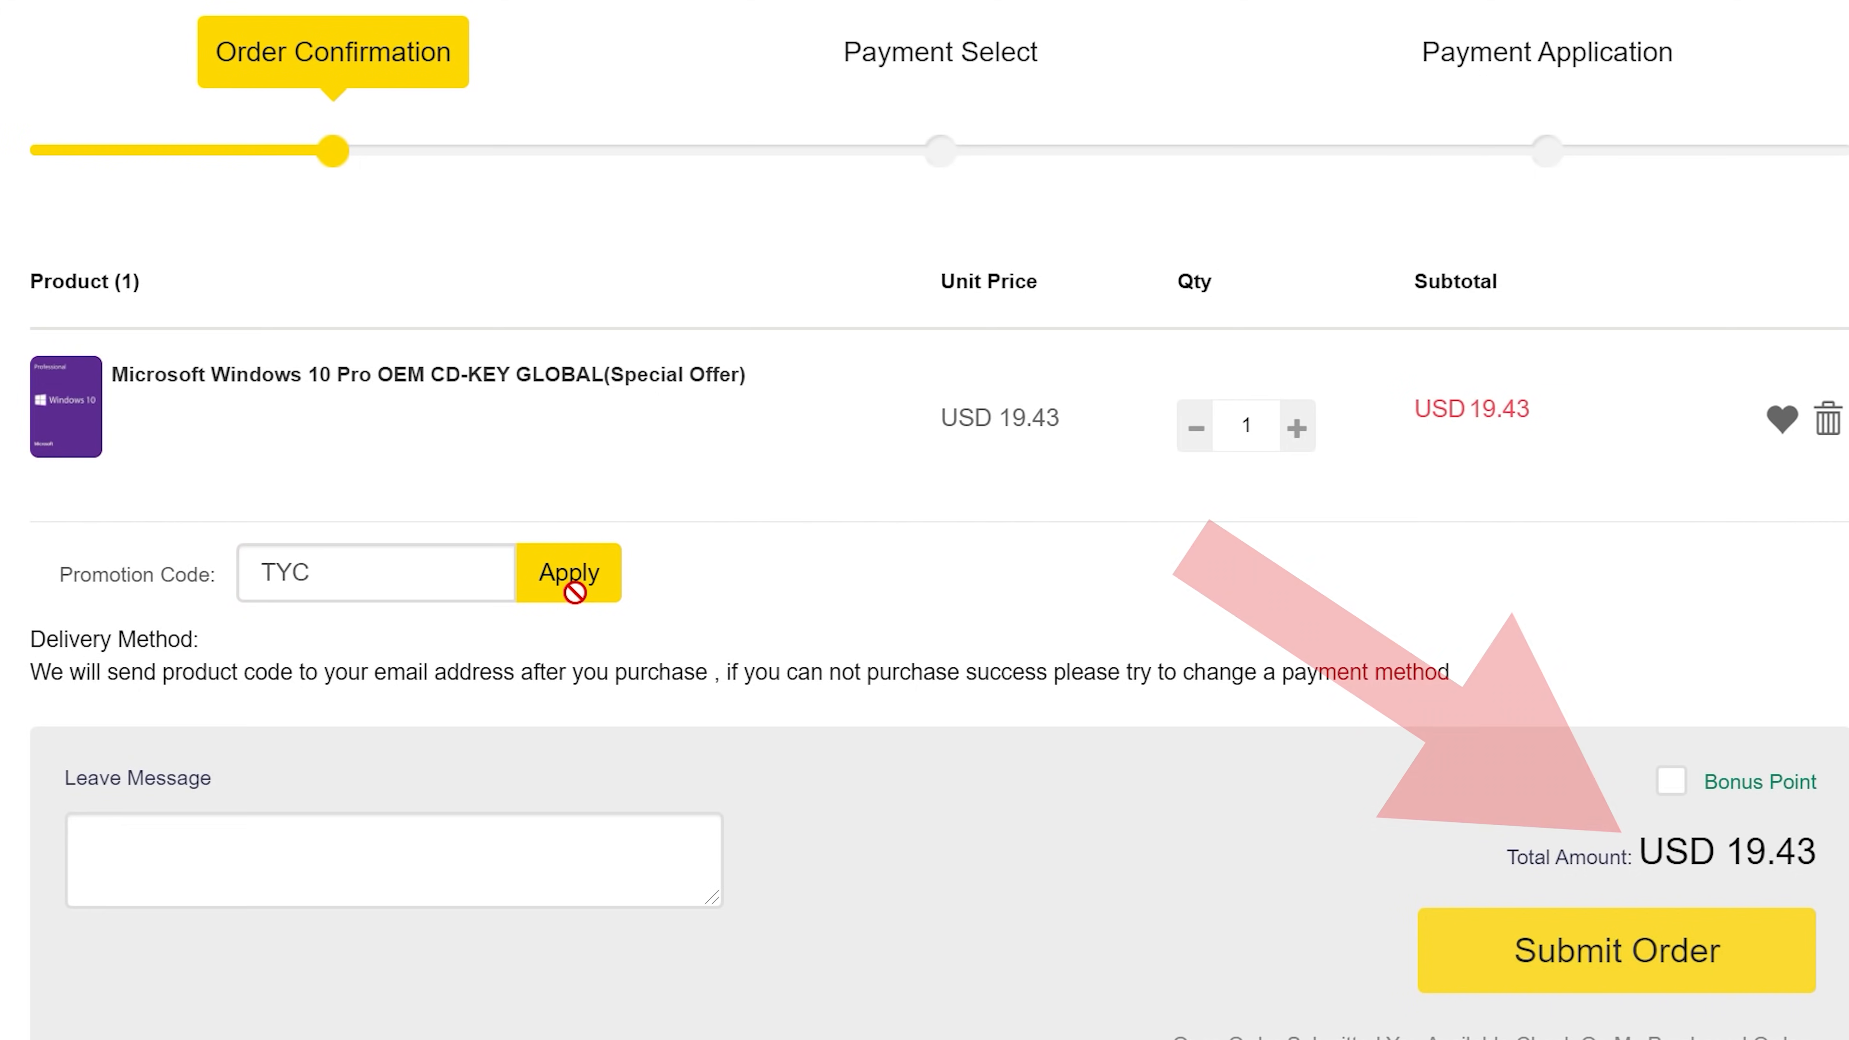